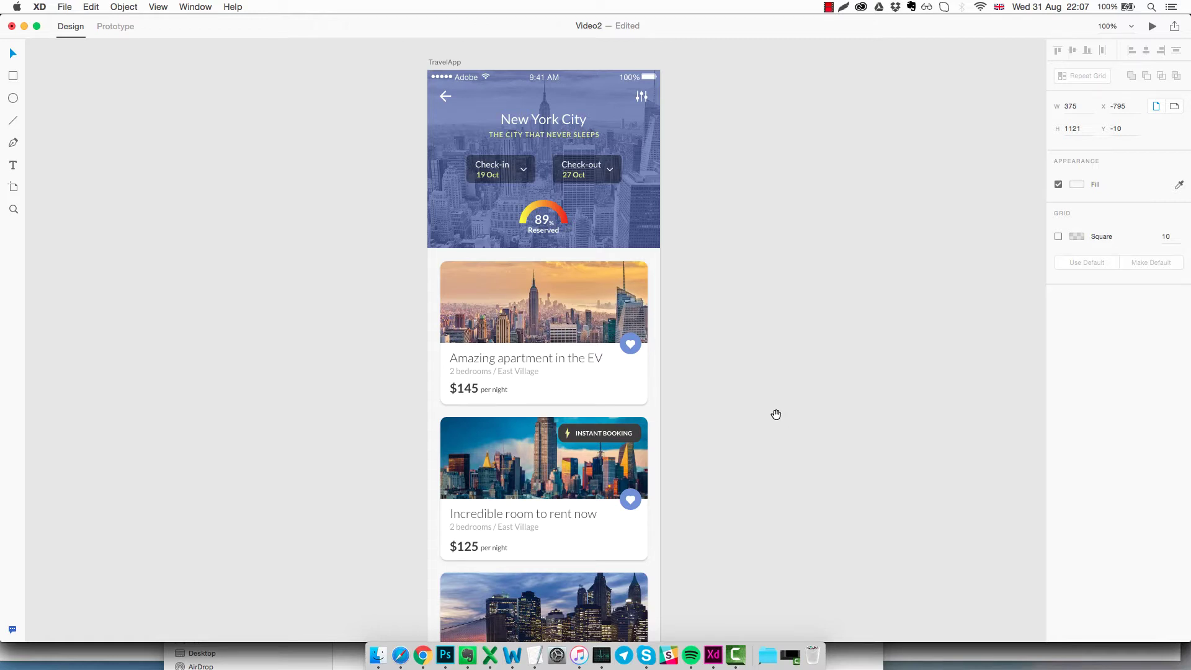
pyautogui.moveTo(774, 415); pyautogui.dragTo(803, 412)
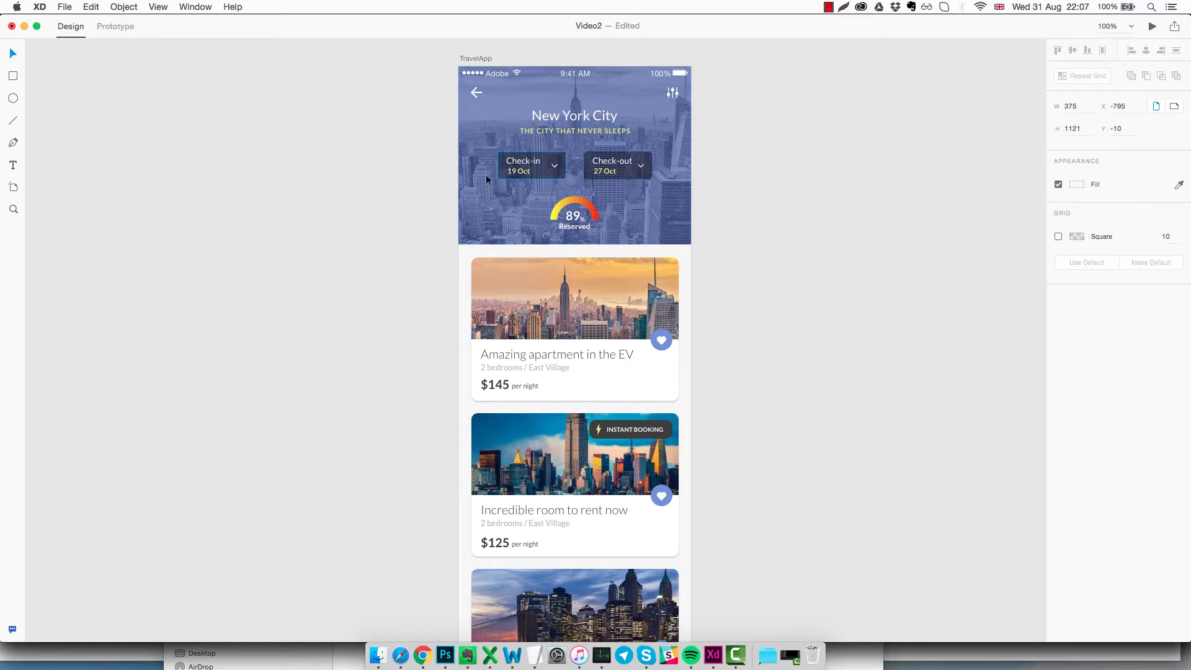
pyautogui.moveTo(752, 376); pyautogui.dragTo(754, 310)
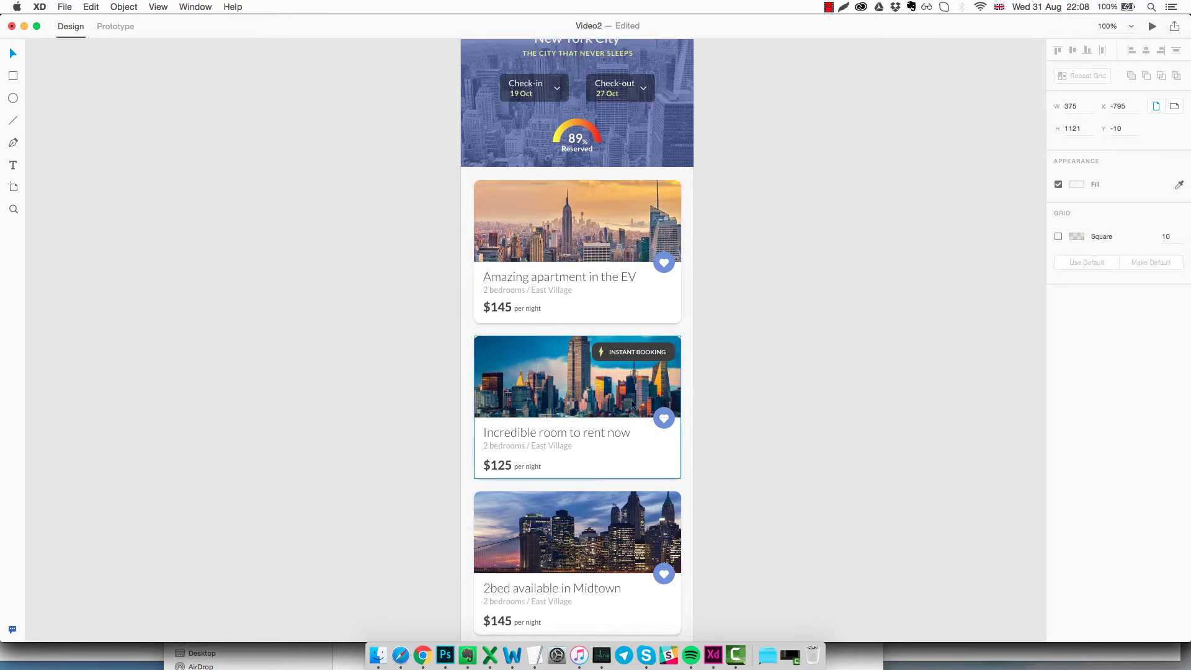
pyautogui.moveTo(736, 426); pyautogui.dragTo(729, 468)
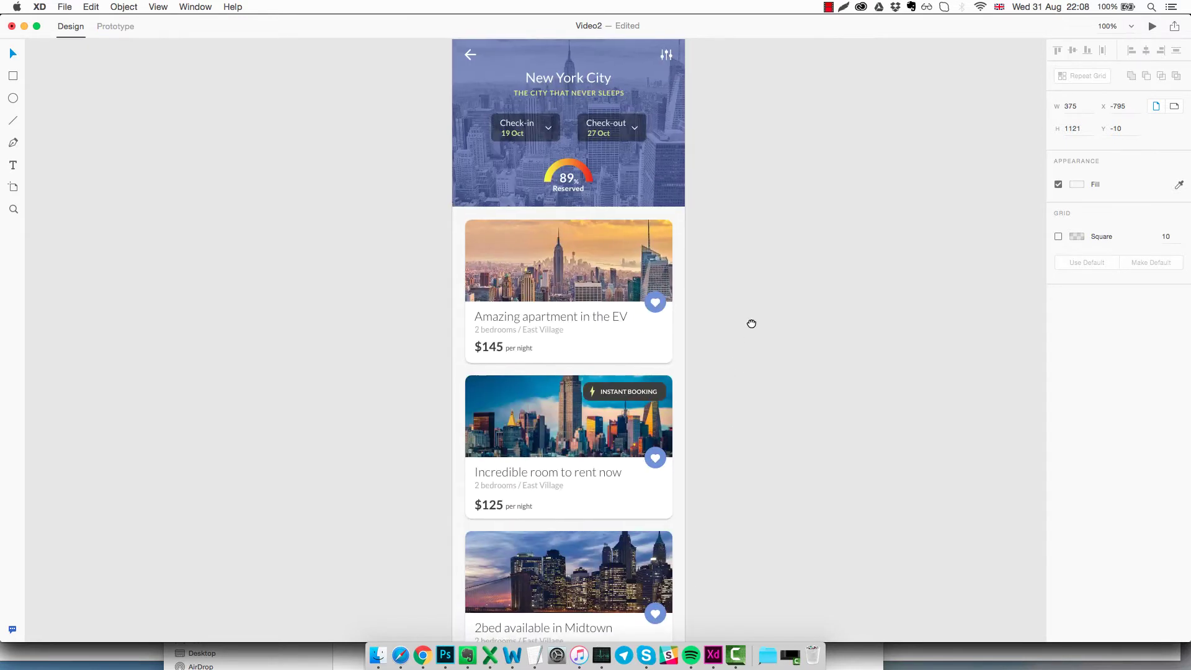
pyautogui.moveTo(751, 323); pyautogui.dragTo(777, 359)
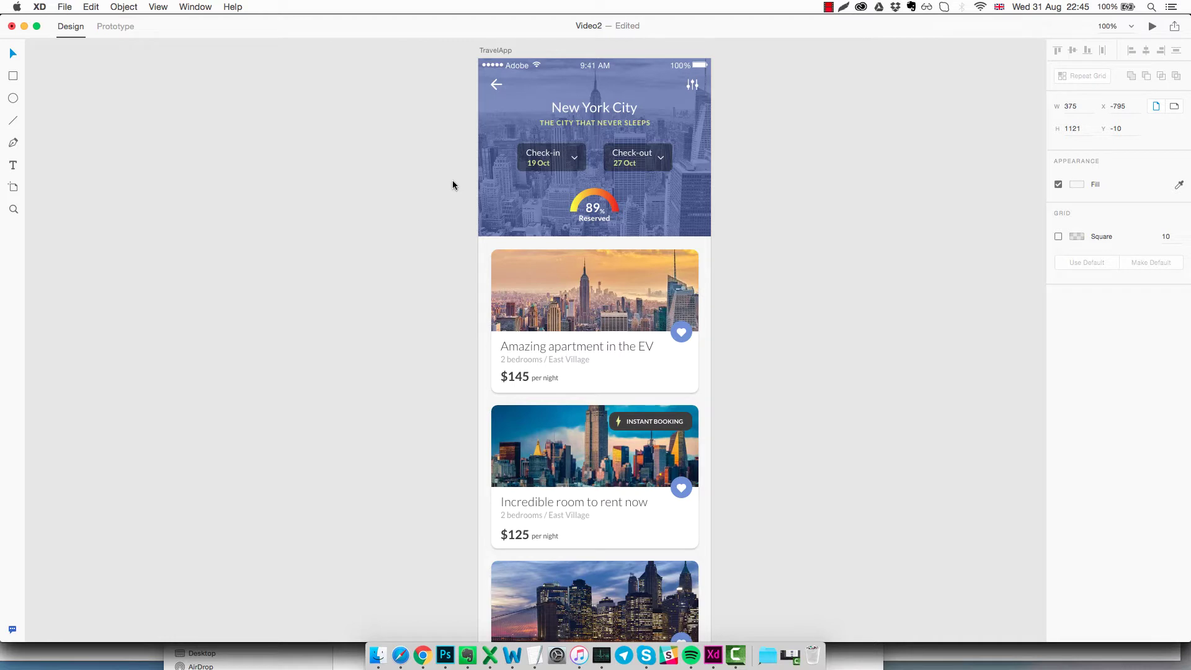
# Create a new document and add an iPhone 6 artboard, 375 × 667.
pyautogui.click(64, 7)
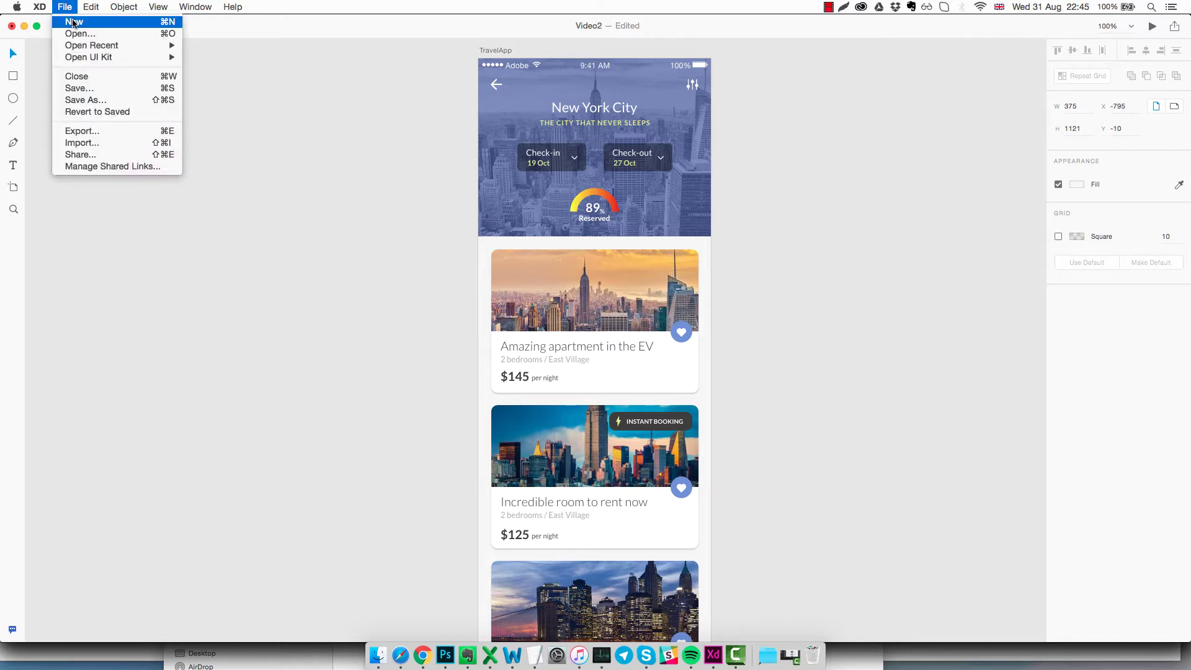
pyautogui.click(73, 23)
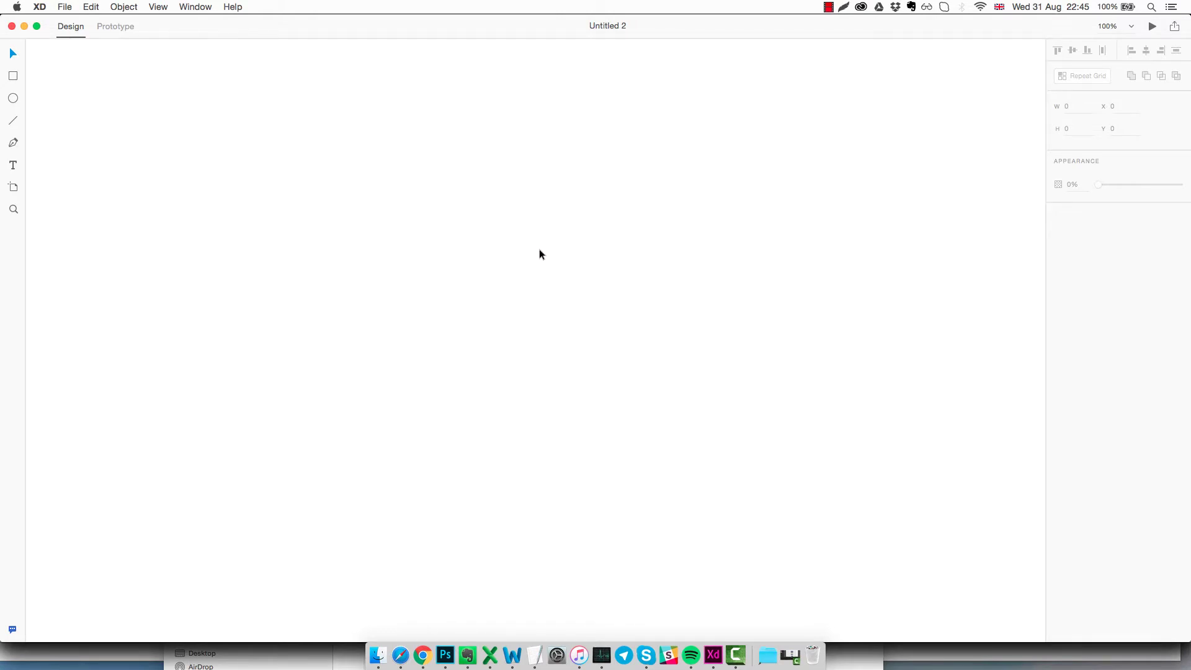
pyautogui.click(13, 191)
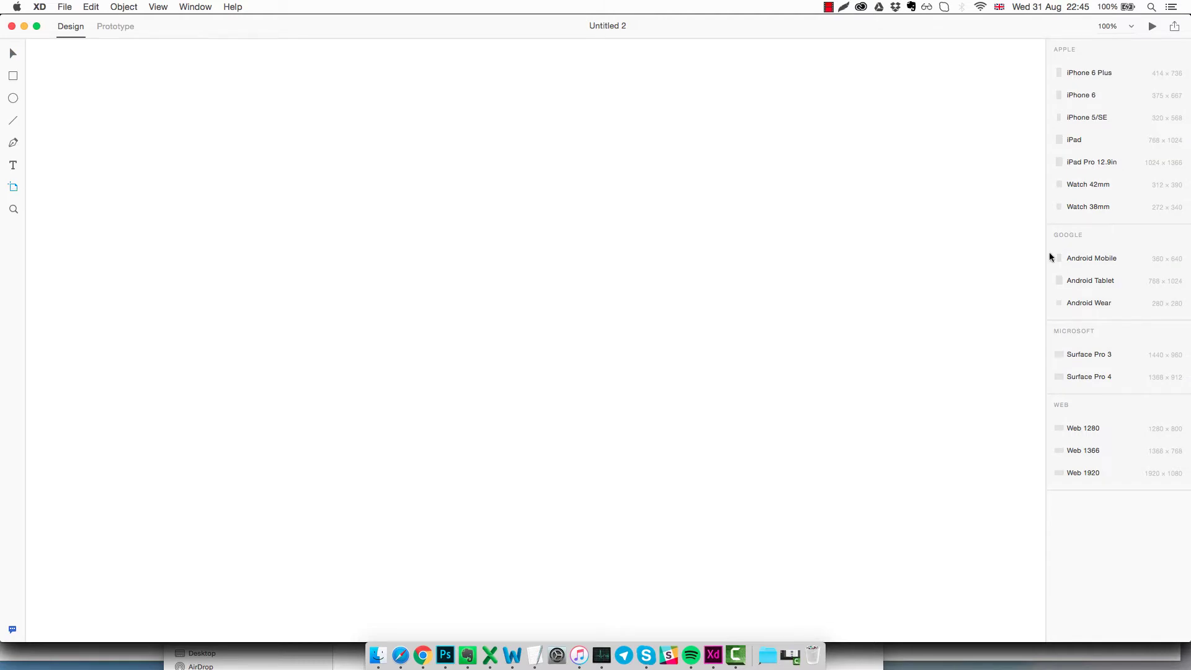
pyautogui.click(1083, 95)
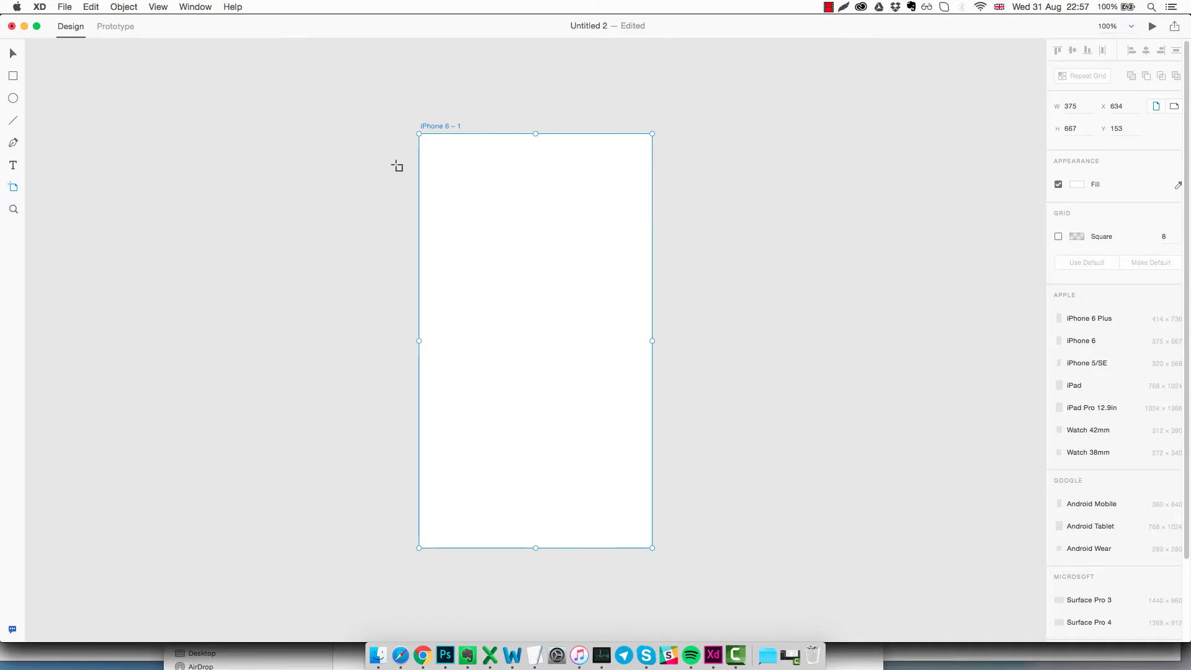
# Fill the iPhone 6 artboard with light grey #F4F4F4 and leave it as the only artboard in the document.
pyautogui.click(1078, 185)
pyautogui.moveTo(966, 150); pyautogui.dragTo(910, 116)
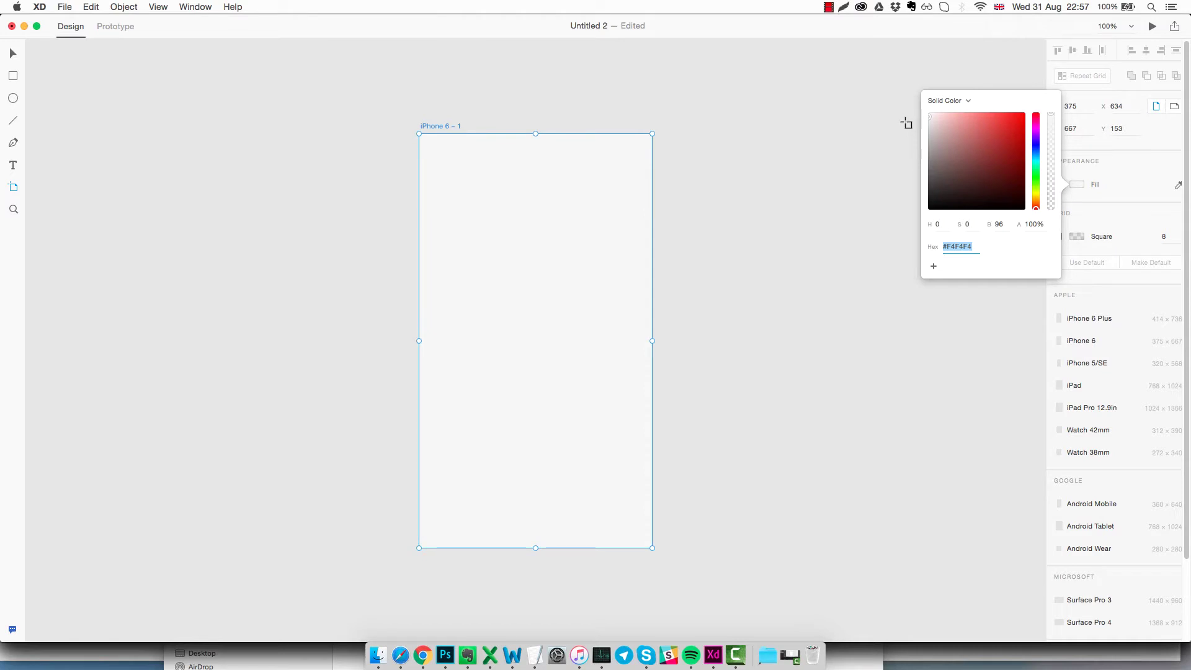
pyautogui.click(869, 153)
pyautogui.click(594, 266)
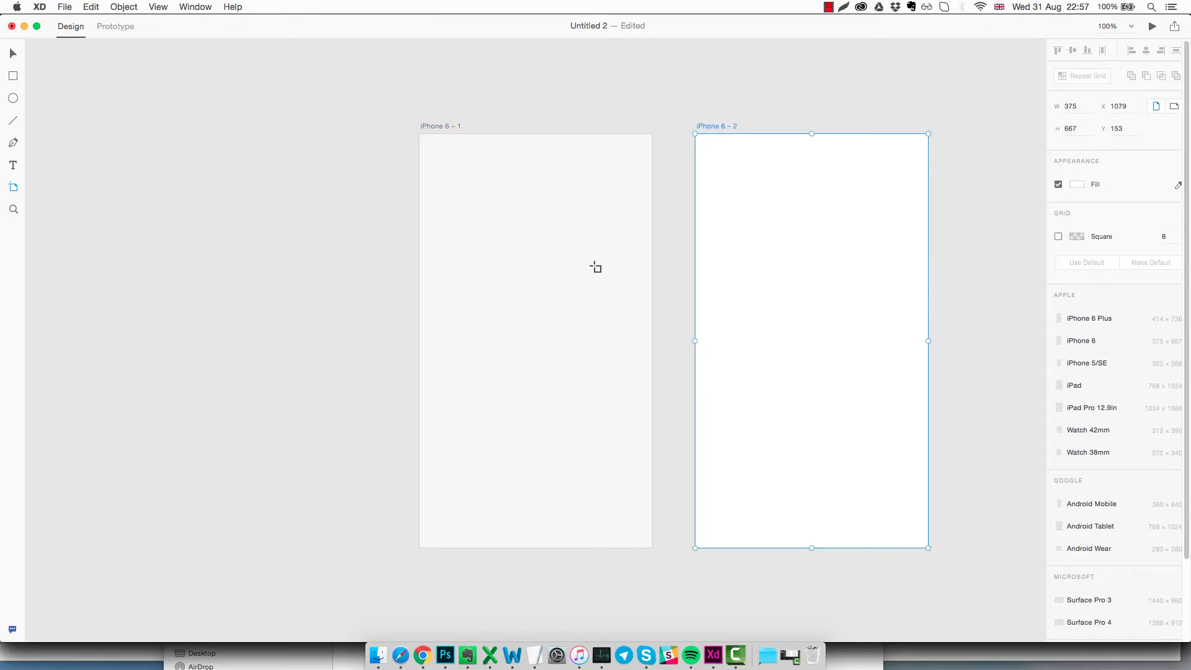
pyautogui.press('Delete')
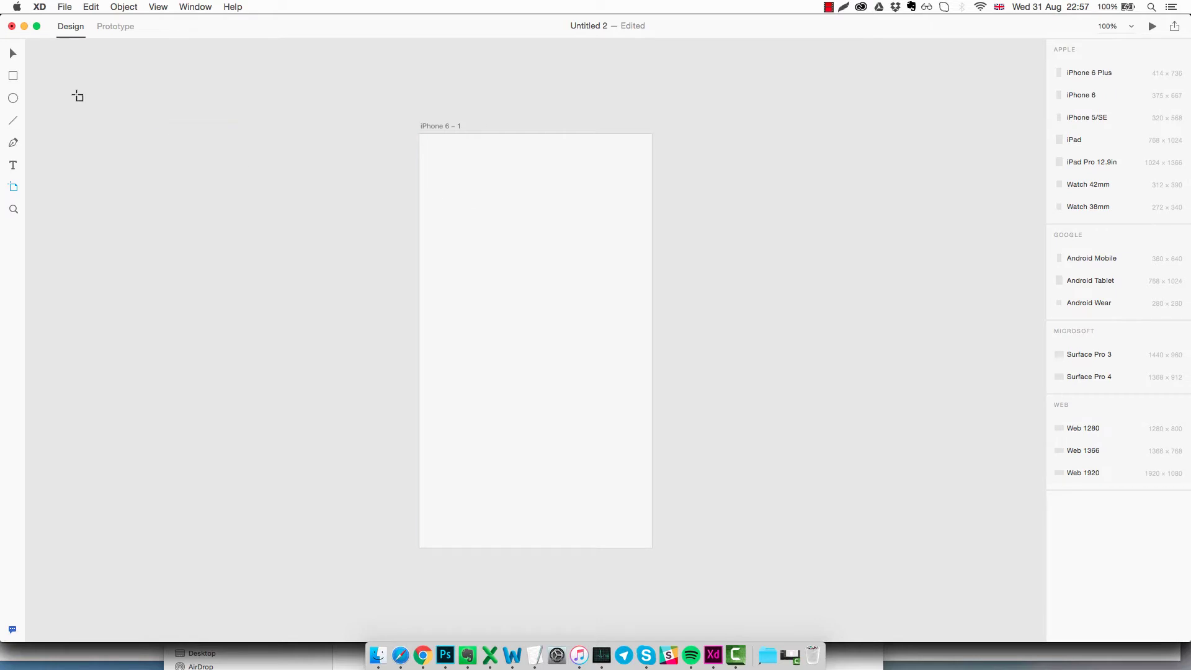
# Draw a rectangle about 375 × 290 across the full width of the artboard, starting at its top-left corner.
pyautogui.click(13, 76)
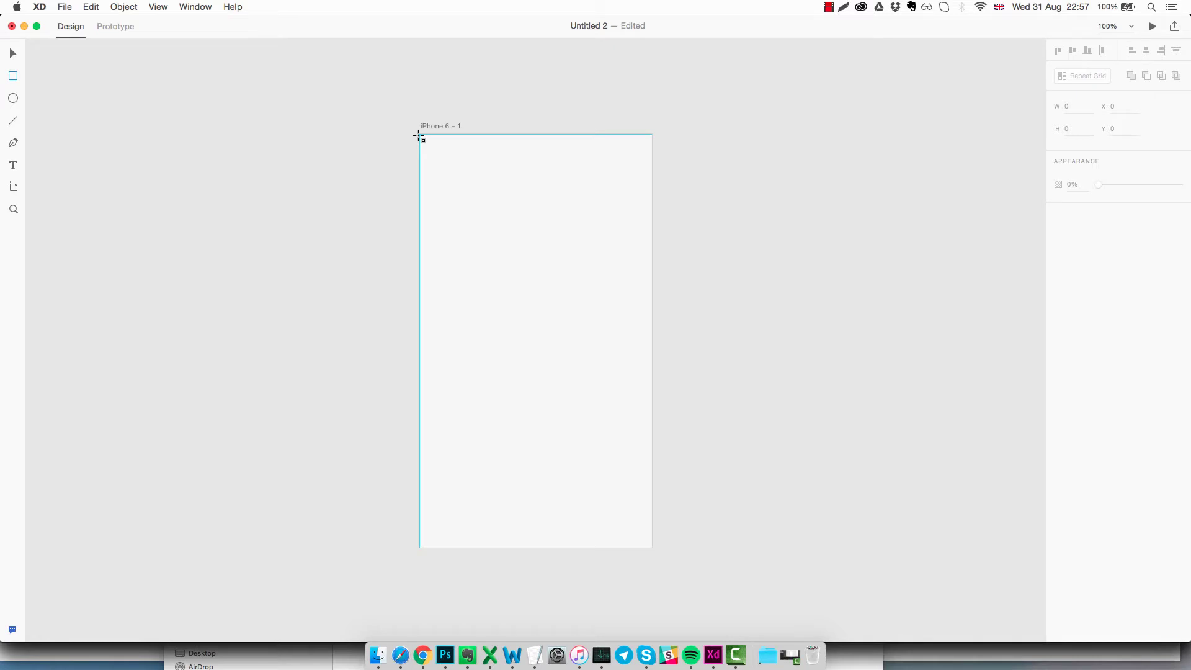
pyautogui.moveTo(419, 136)
pyautogui.mouseDown()
pyautogui.moveTo(646, 306)
pyautogui.moveTo(651, 281)
pyautogui.mouseUp()
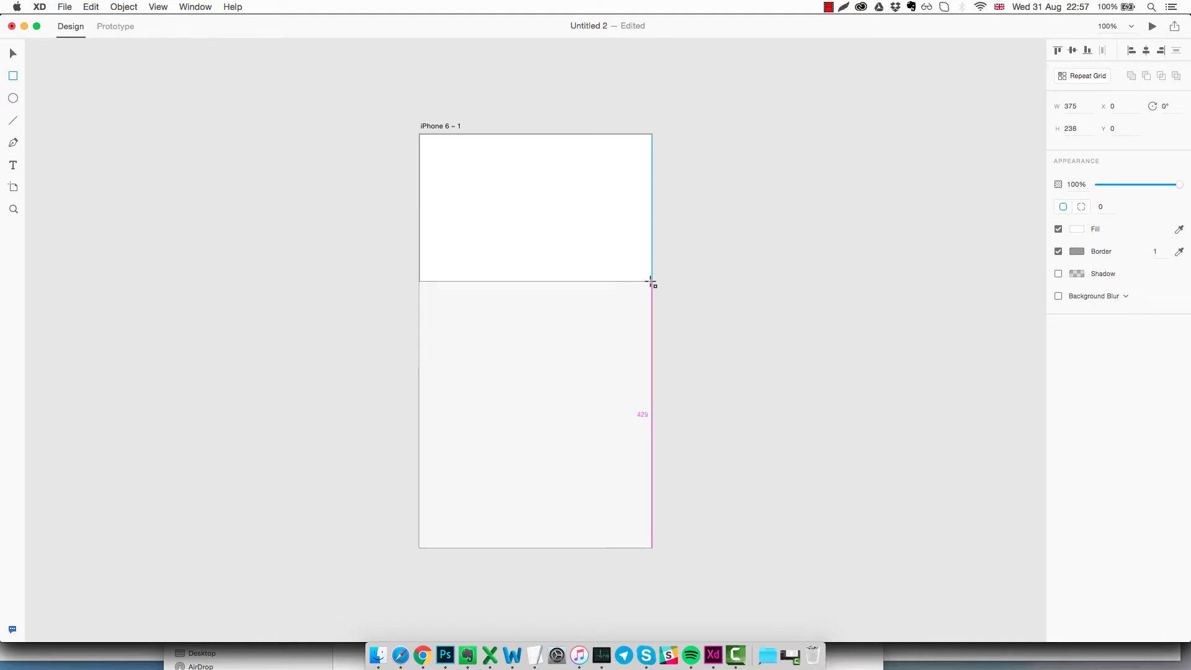
pyautogui.moveTo(651, 281); pyautogui.dragTo(652, 314)
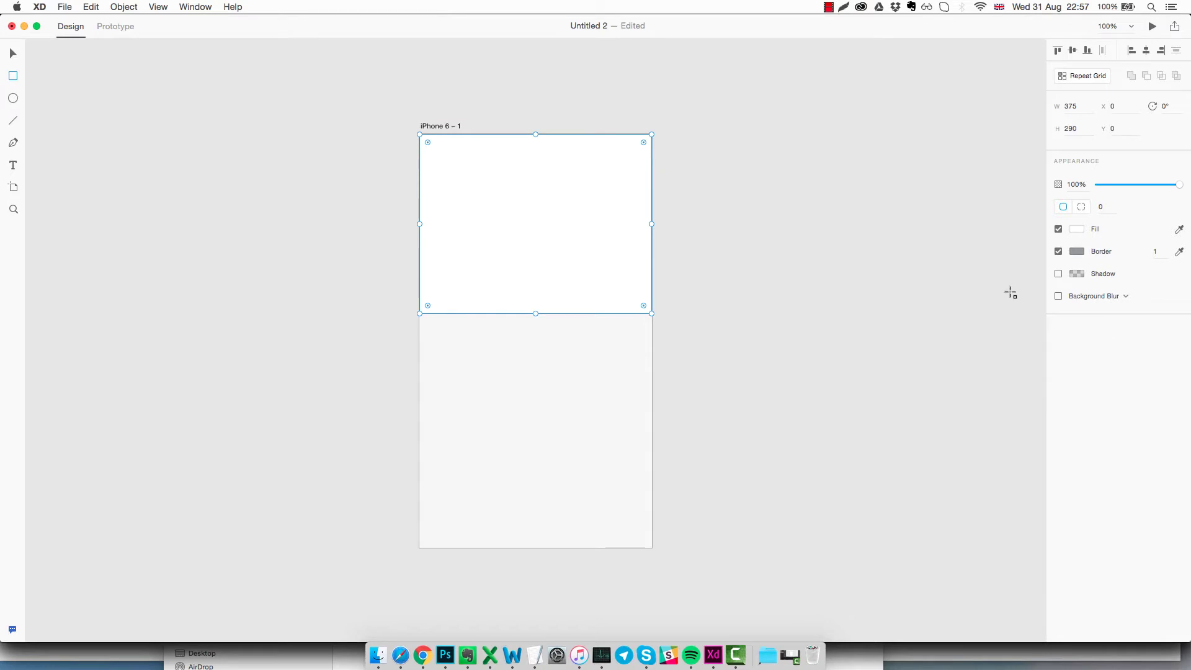
# Remove the header rectangle's border, fill it with dark brown #624141 and deselect it.
pyautogui.click(1058, 251)
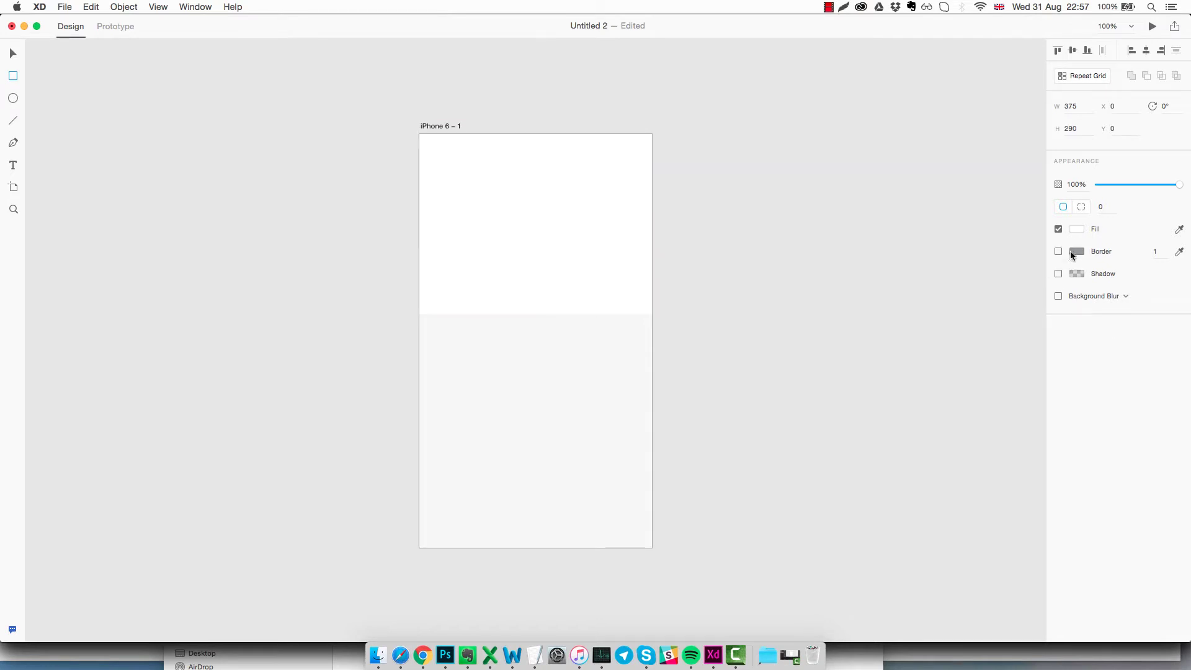
pyautogui.click(1078, 229)
pyautogui.click(961, 217)
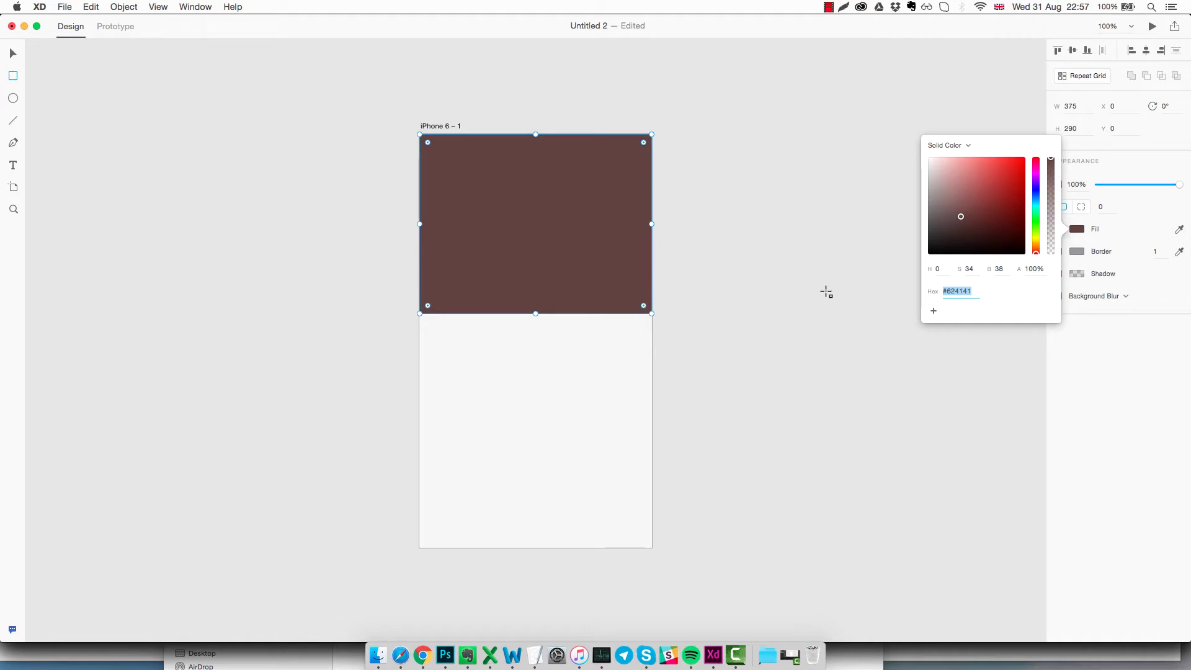
pyautogui.press('Escape')
pyautogui.press('Escape')
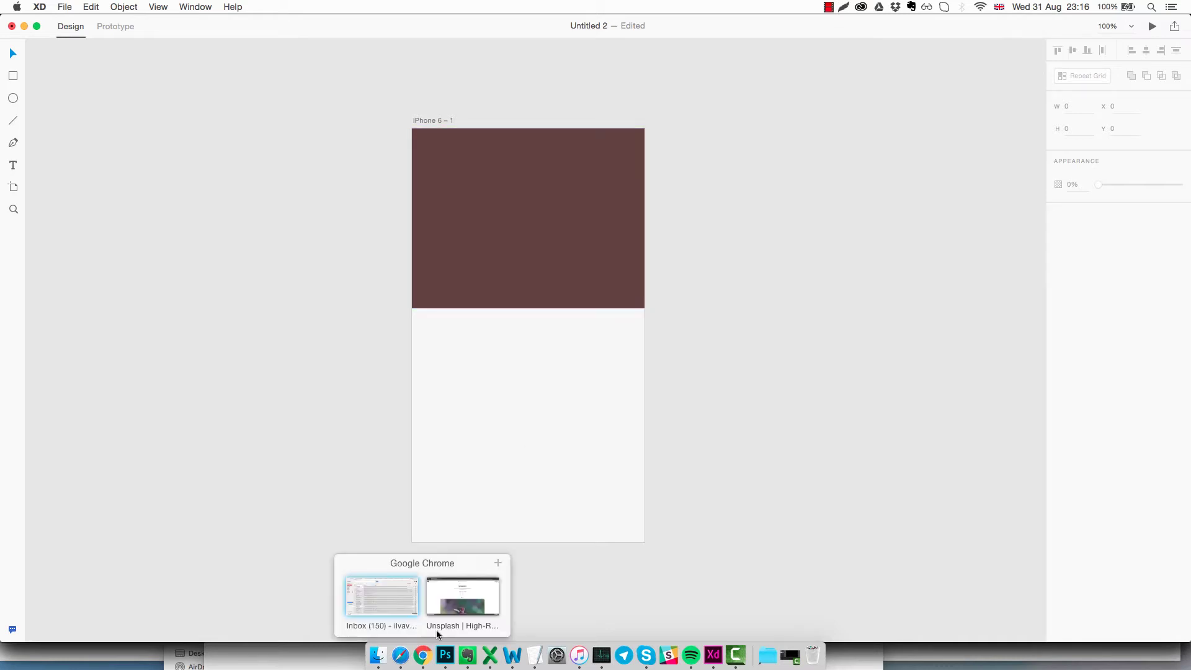
# Switch to Unsplash in Chrome and search for "new york" photos.
pyautogui.click(423, 656)
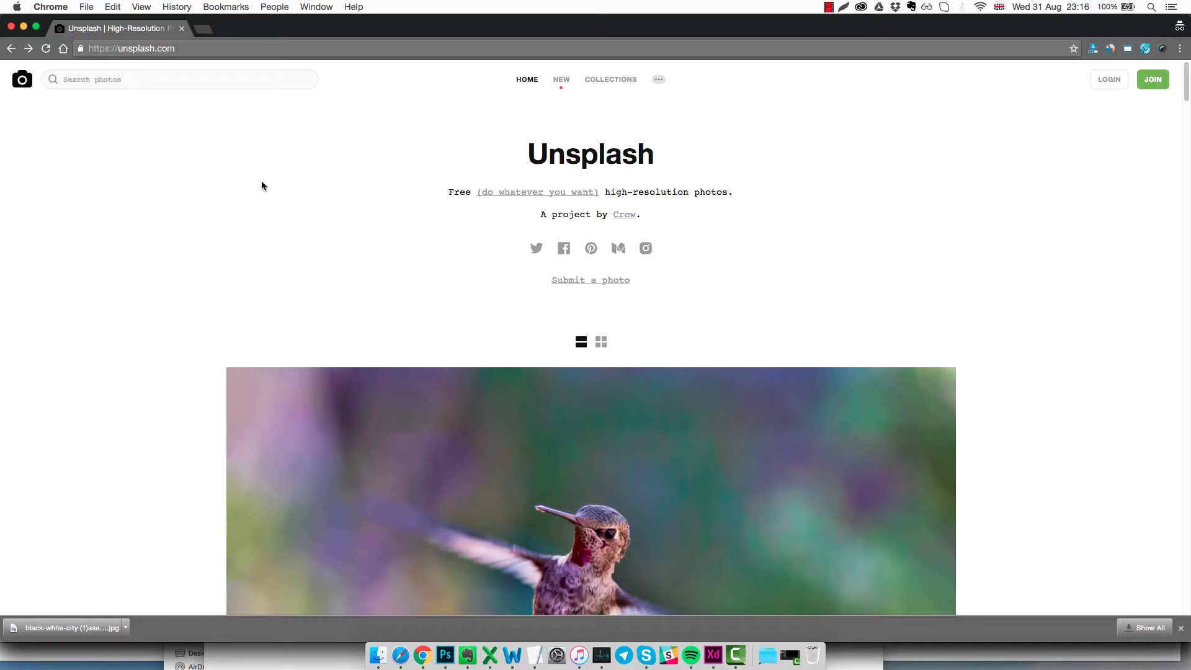
pyautogui.click(158, 81)
pyautogui.write('new york')
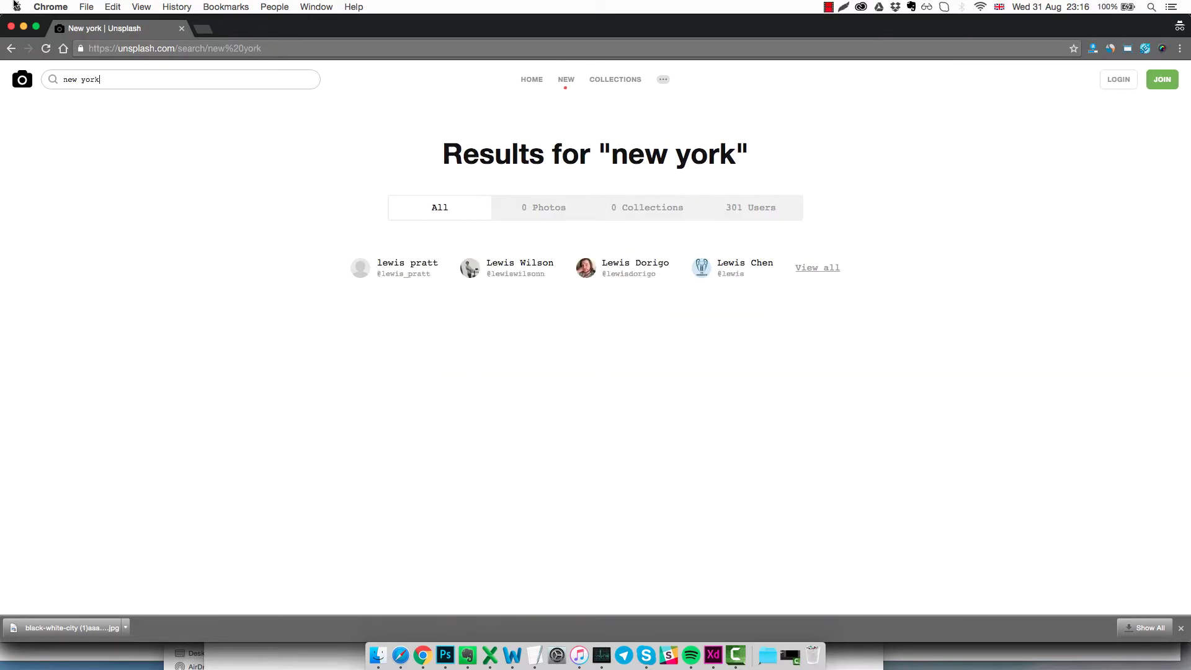
pyautogui.press('Return')
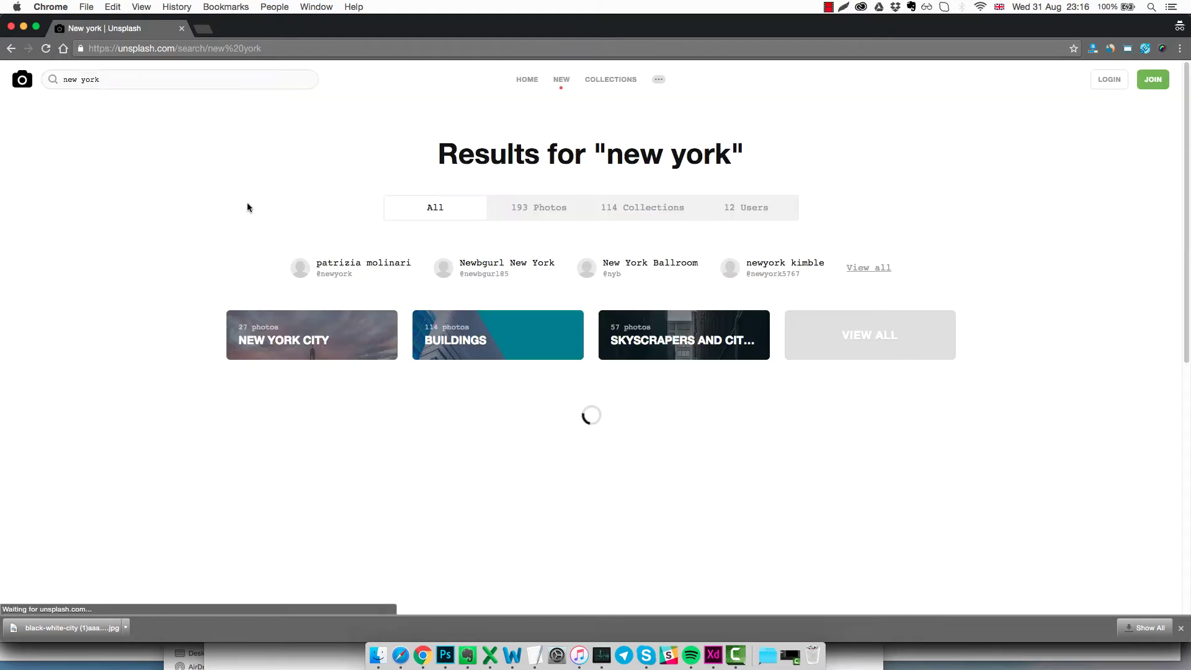
# Find the black-and-white New York skyline photo in the results and open its full-resolution file, black-white-city.jpg.
pyautogui.scroll(-8, 219, 207)
pyautogui.scroll(-12, 218, 208)
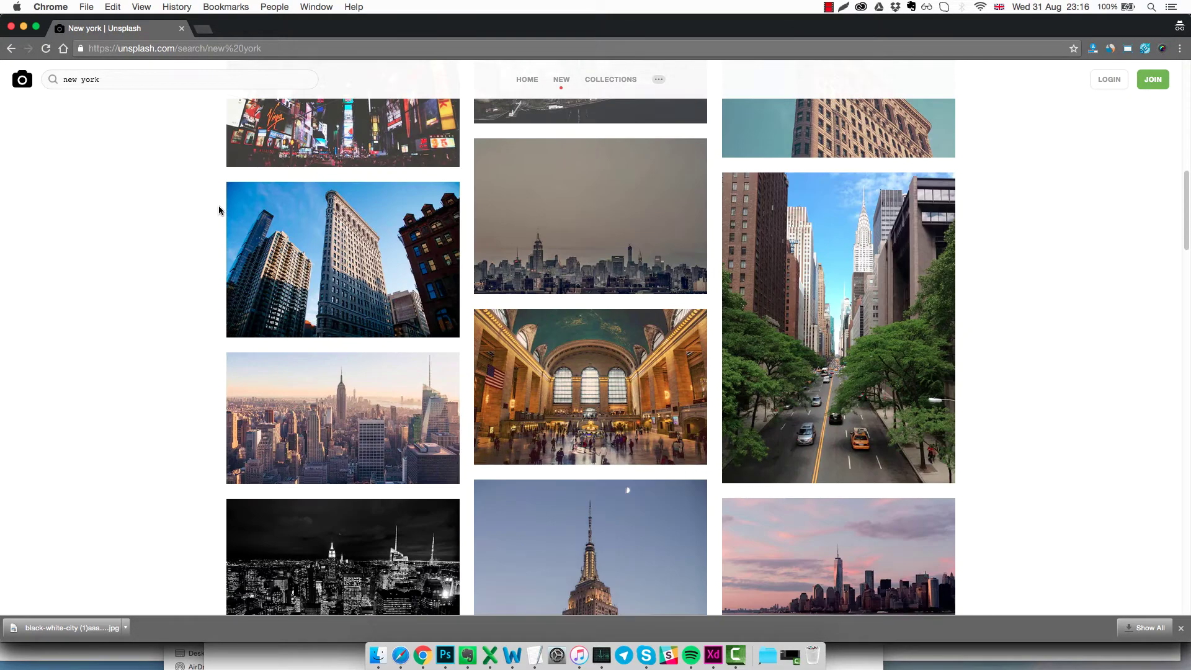
pyautogui.scroll(-15, 219, 210)
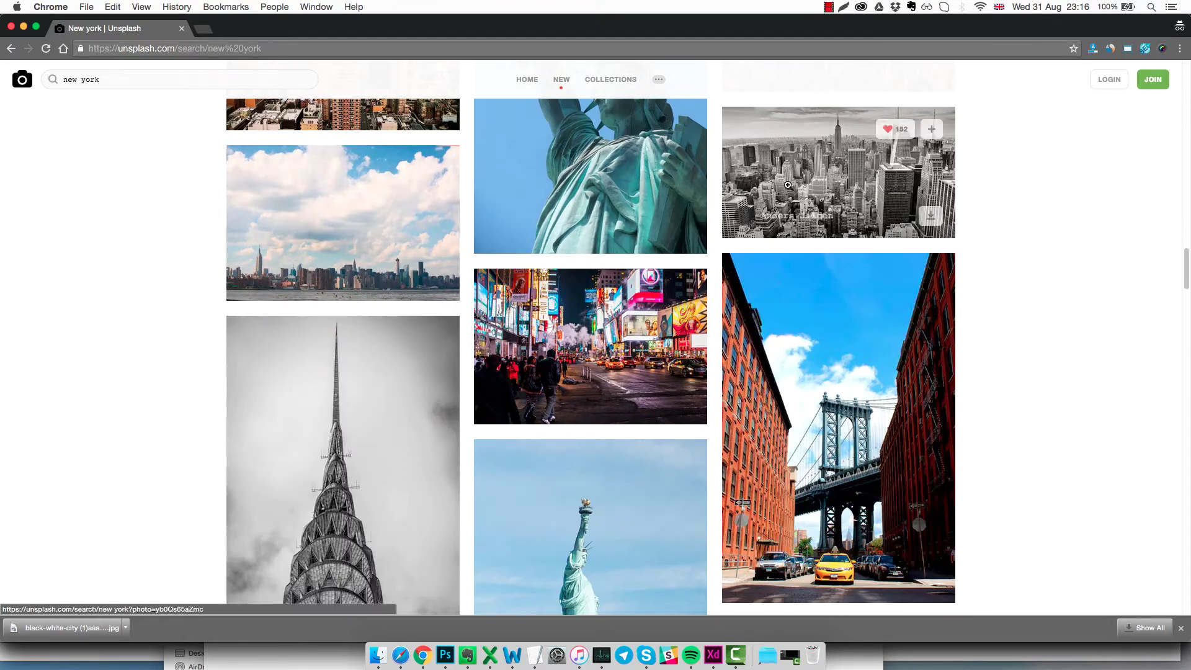
pyautogui.click(744, 221)
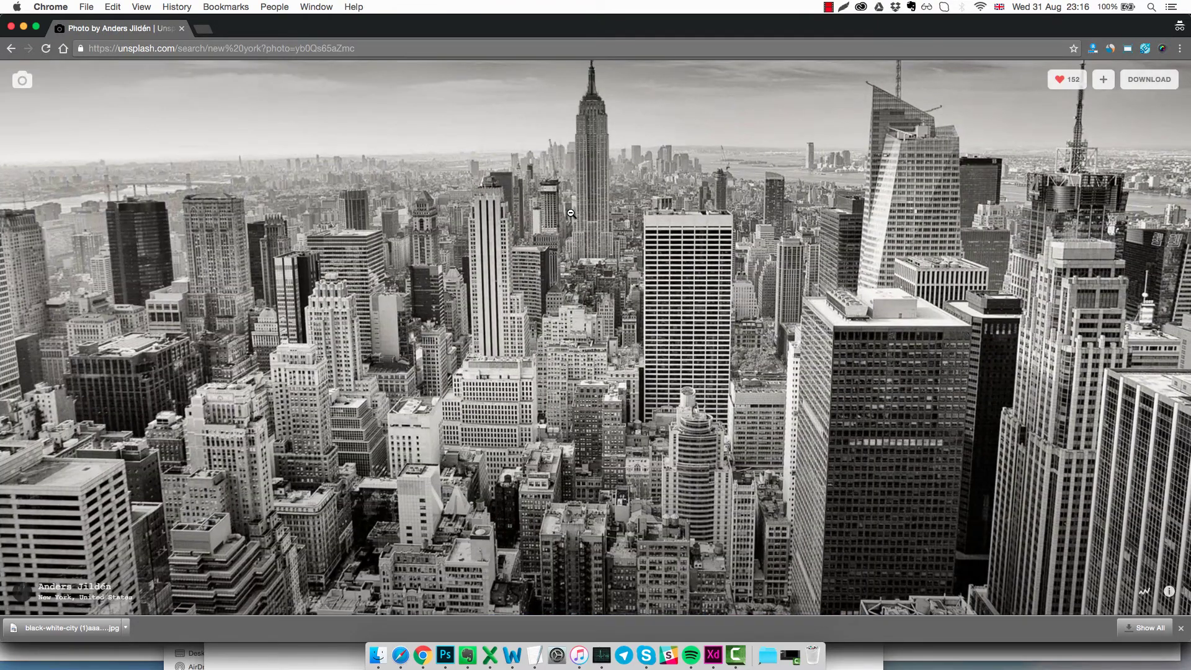
pyautogui.click(1148, 90)
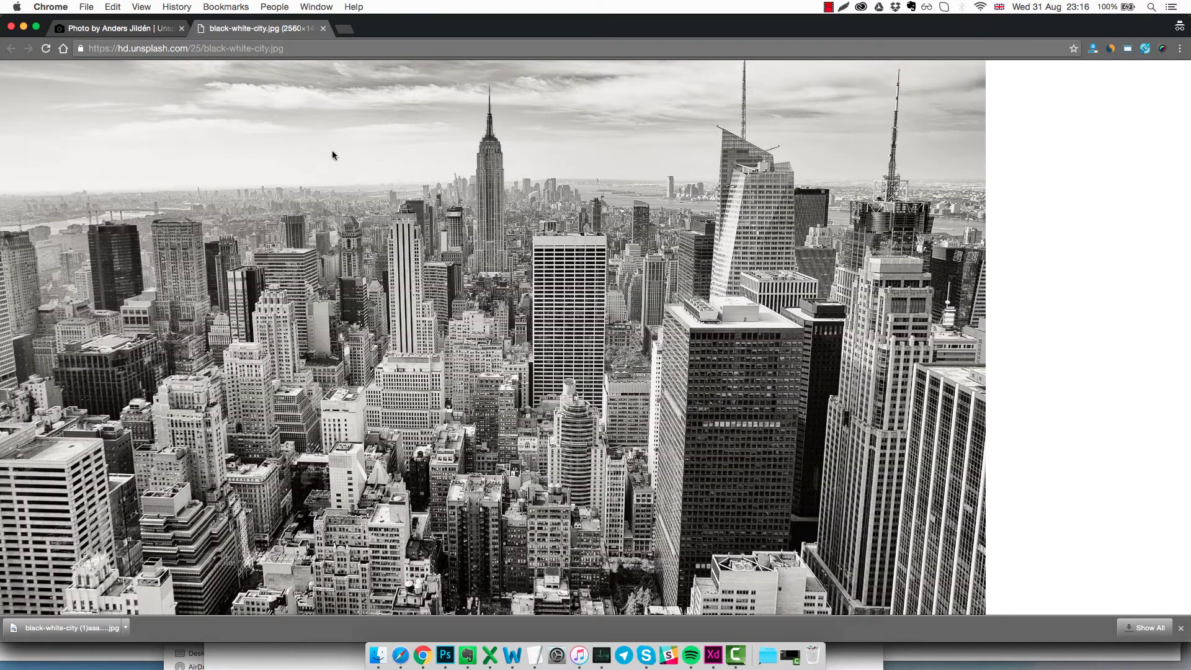
pyautogui.rightClick(333, 155)
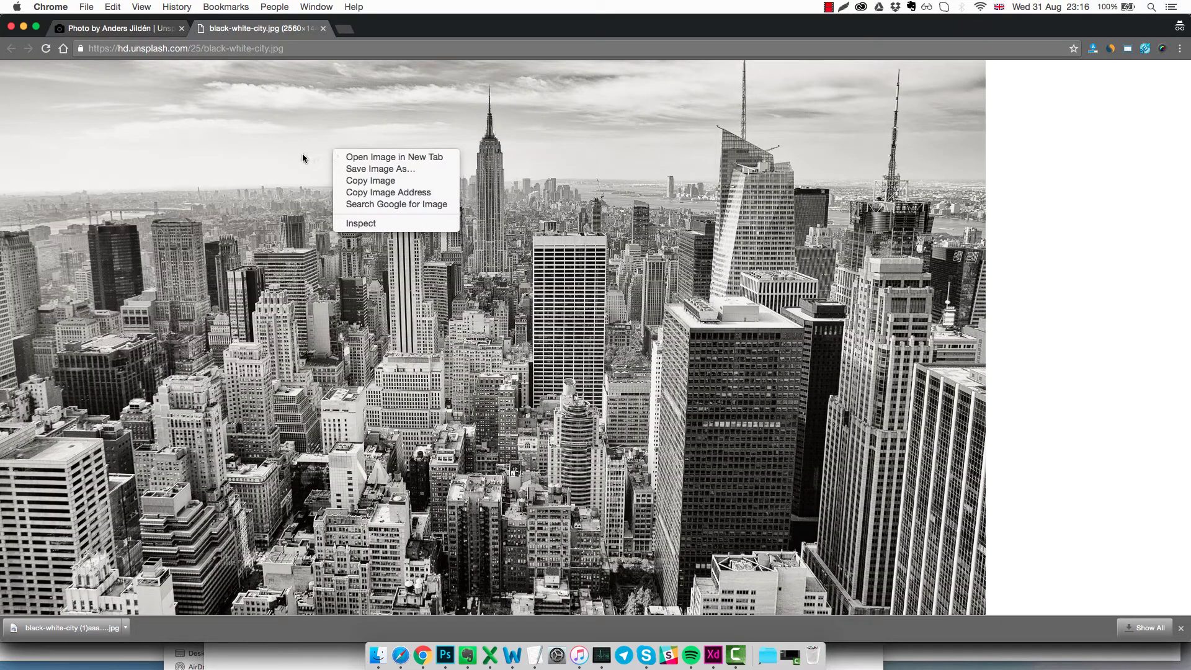
pyautogui.click(300, 32)
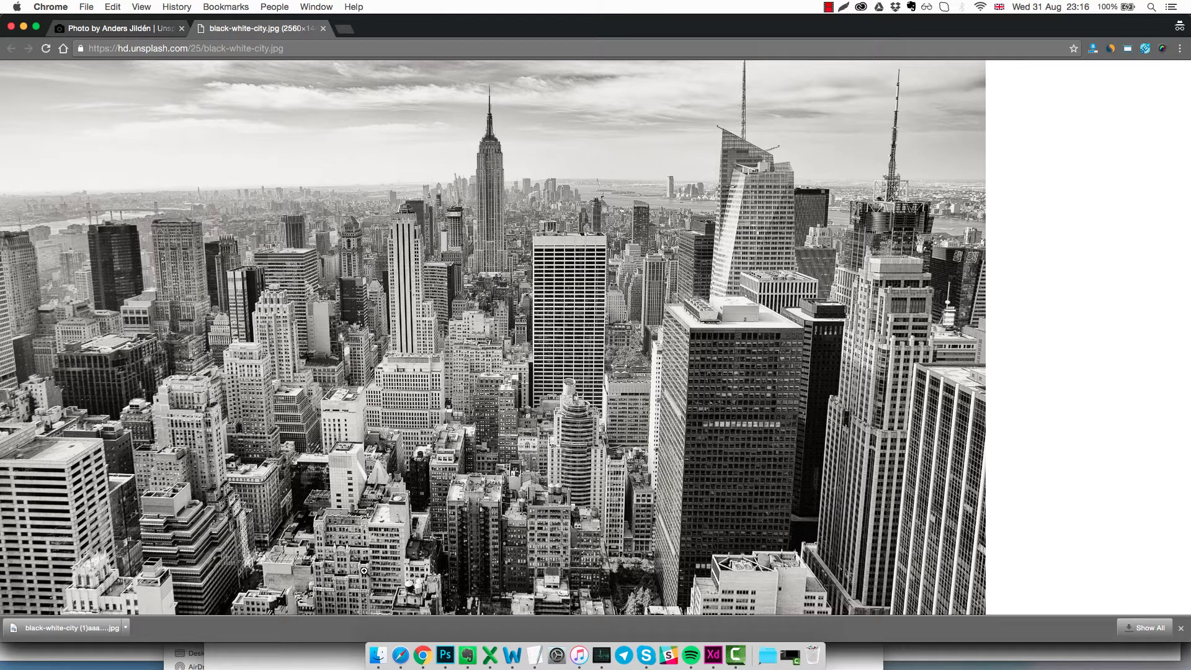
# Switch to the xdguru folder in Finder and place black-white-city.jpg on the artboard in XD.
pyautogui.moveTo(378, 649)
pyautogui.click(380, 612)
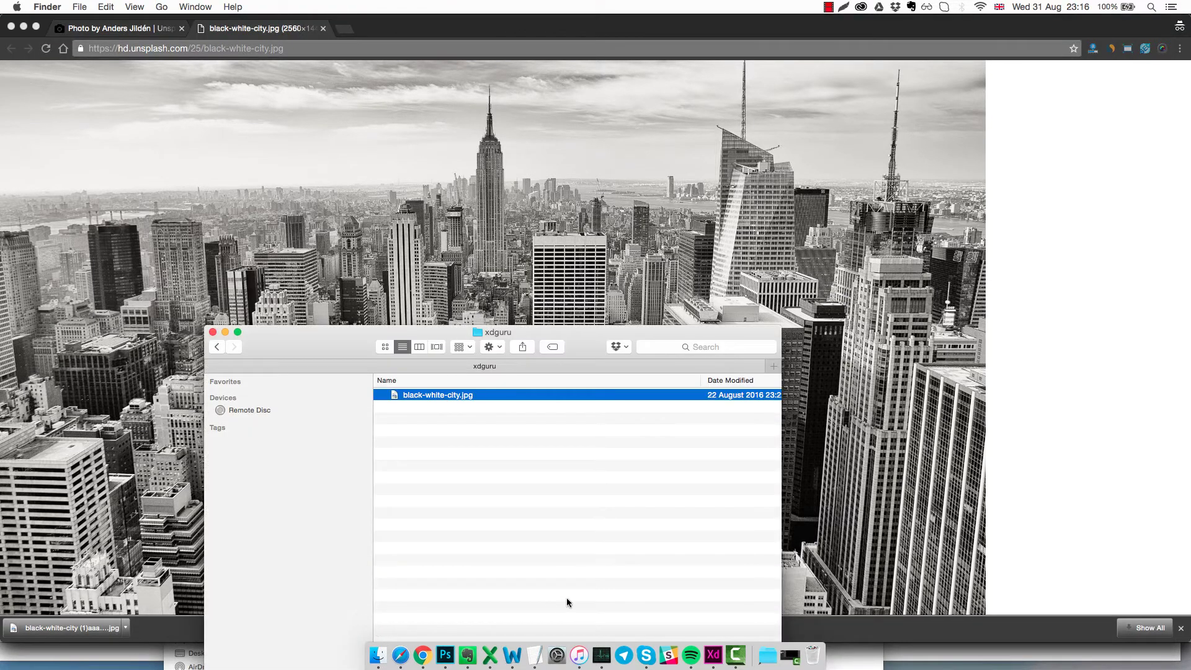
pyautogui.moveTo(521, 340); pyautogui.dragTo(503, 296)
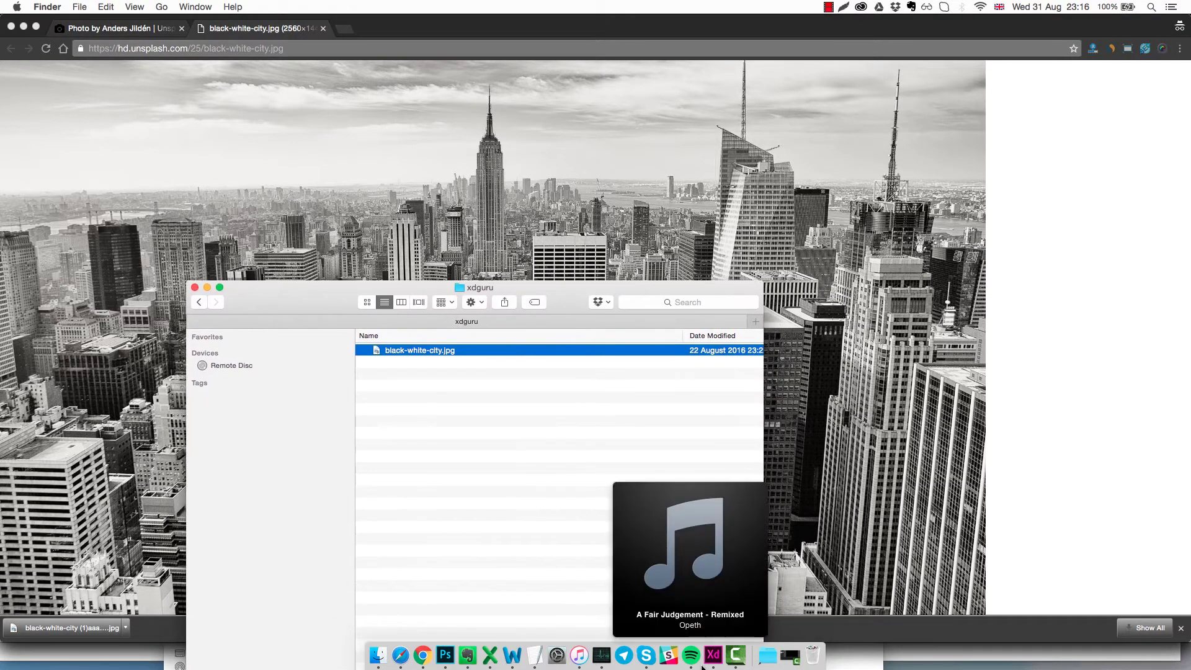
pyautogui.moveTo(713, 657)
pyautogui.click(752, 597)
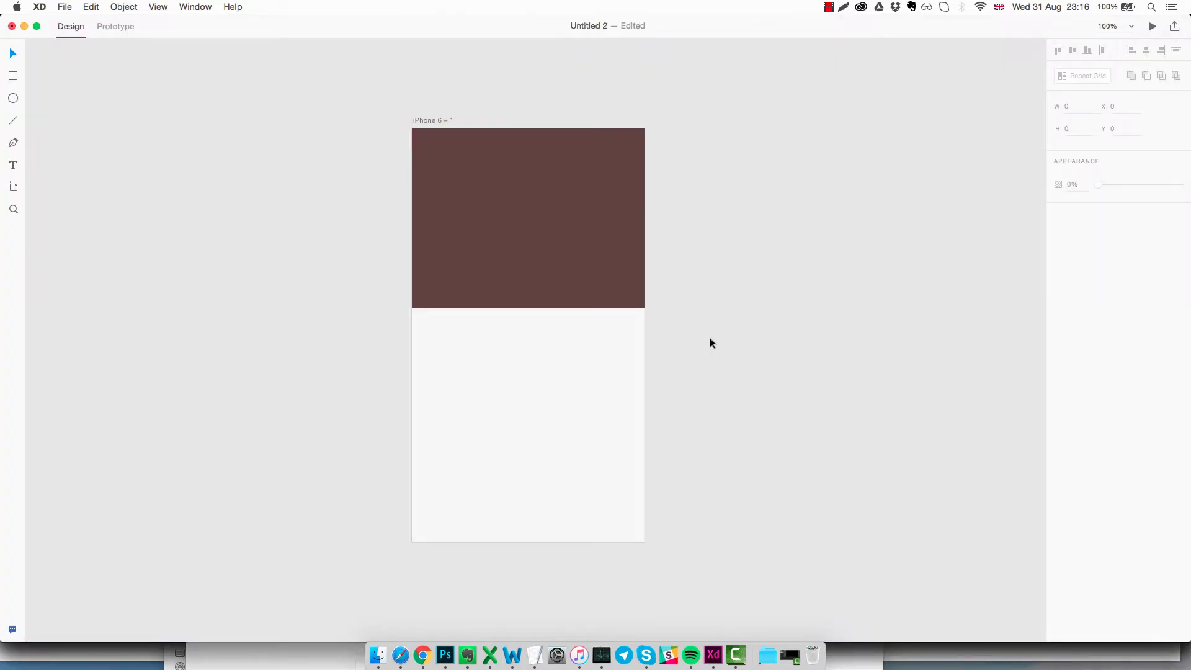
pyautogui.moveTo(377, 656)
pyautogui.click(393, 583)
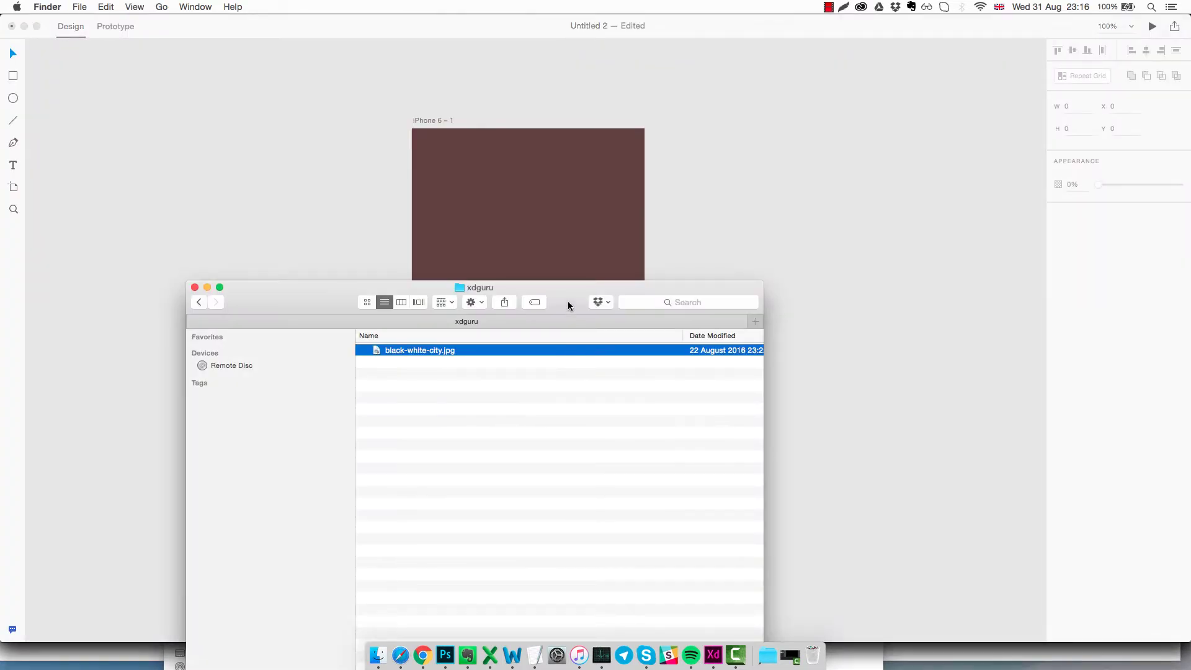
pyautogui.moveTo(542, 304); pyautogui.dragTo(509, 432)
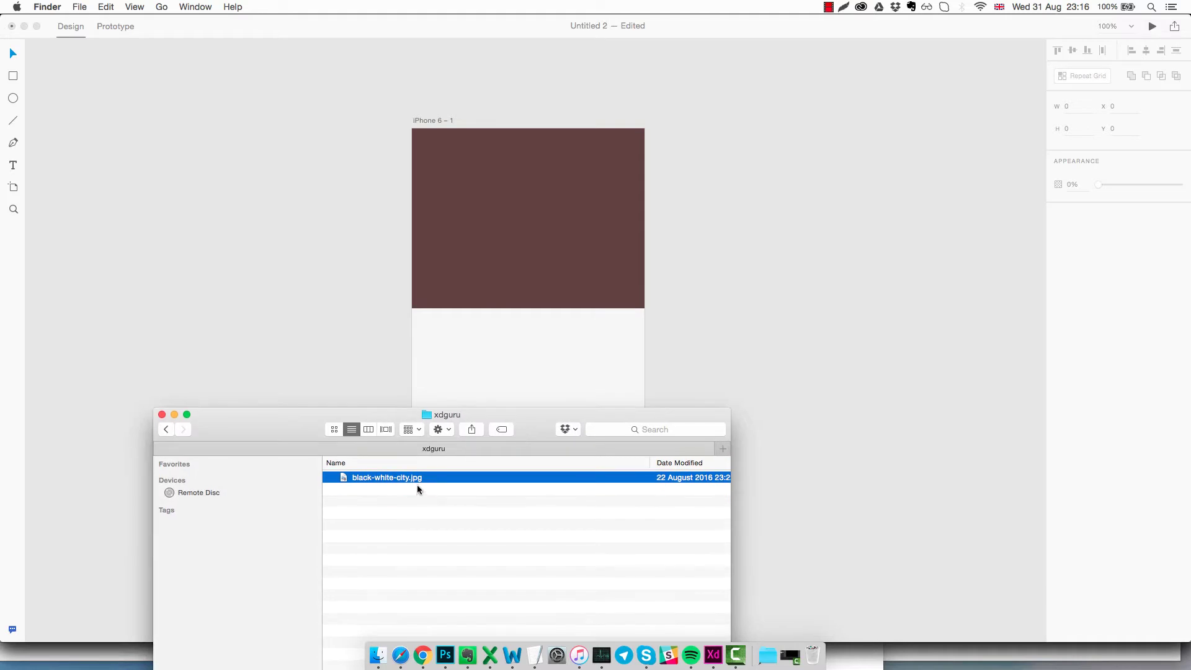
pyautogui.moveTo(417, 478); pyautogui.dragTo(590, 380)
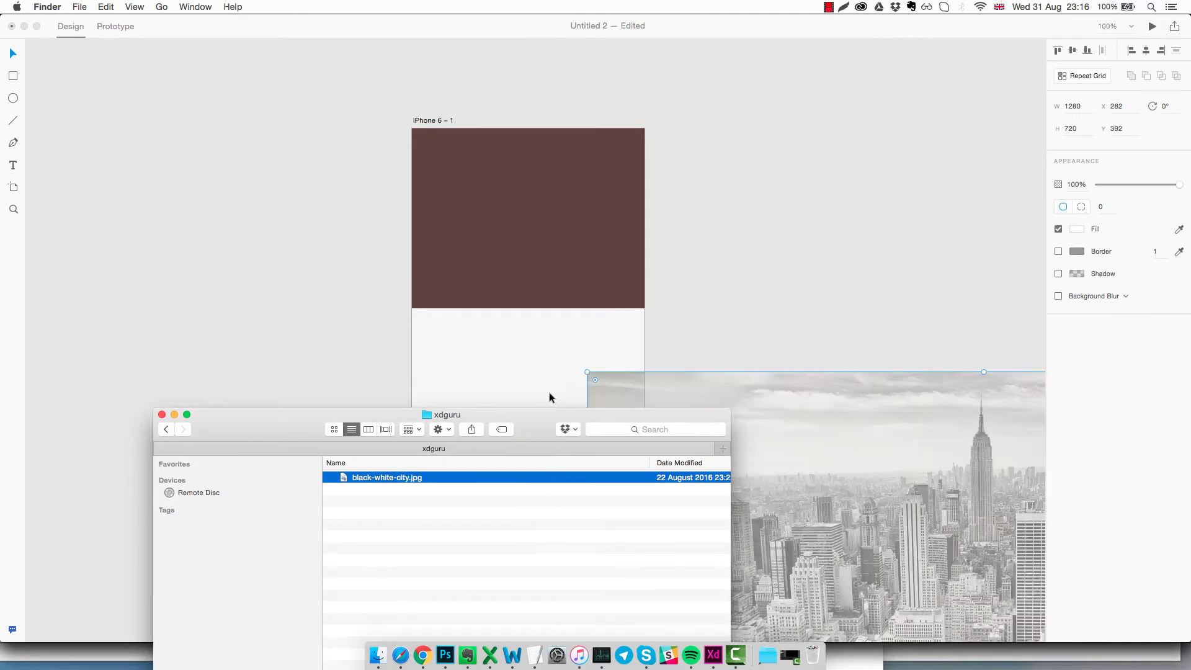
pyautogui.click(805, 292)
# Scale the city photo to about 576 × 324 and move it over the brown header rectangle, to about X -76, Y 46.
pyautogui.moveTo(772, 459); pyautogui.dragTo(376, 197)
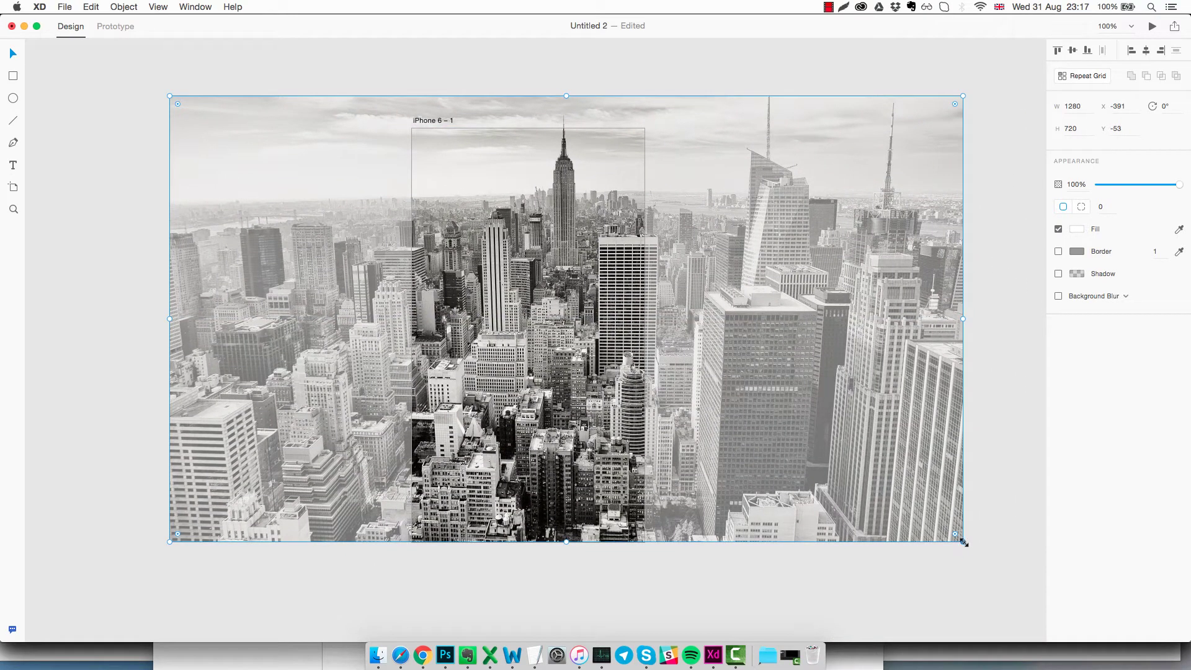
pyautogui.moveTo(964, 542); pyautogui.dragTo(780, 417)
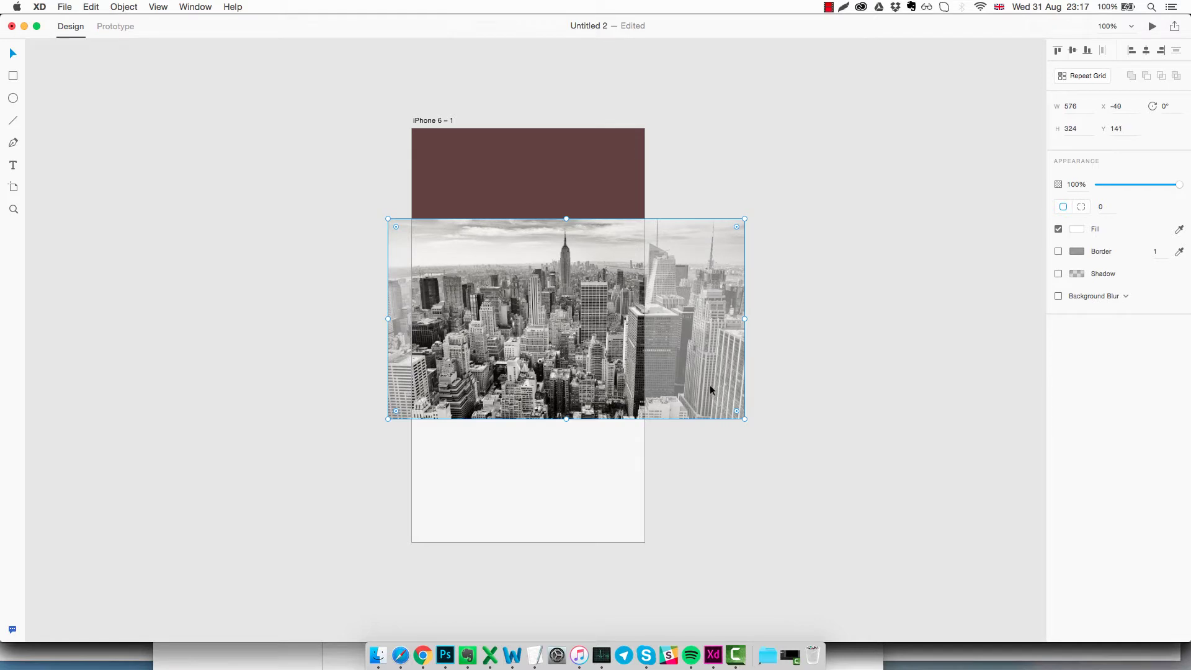
pyautogui.moveTo(710, 384); pyautogui.dragTo(688, 328)
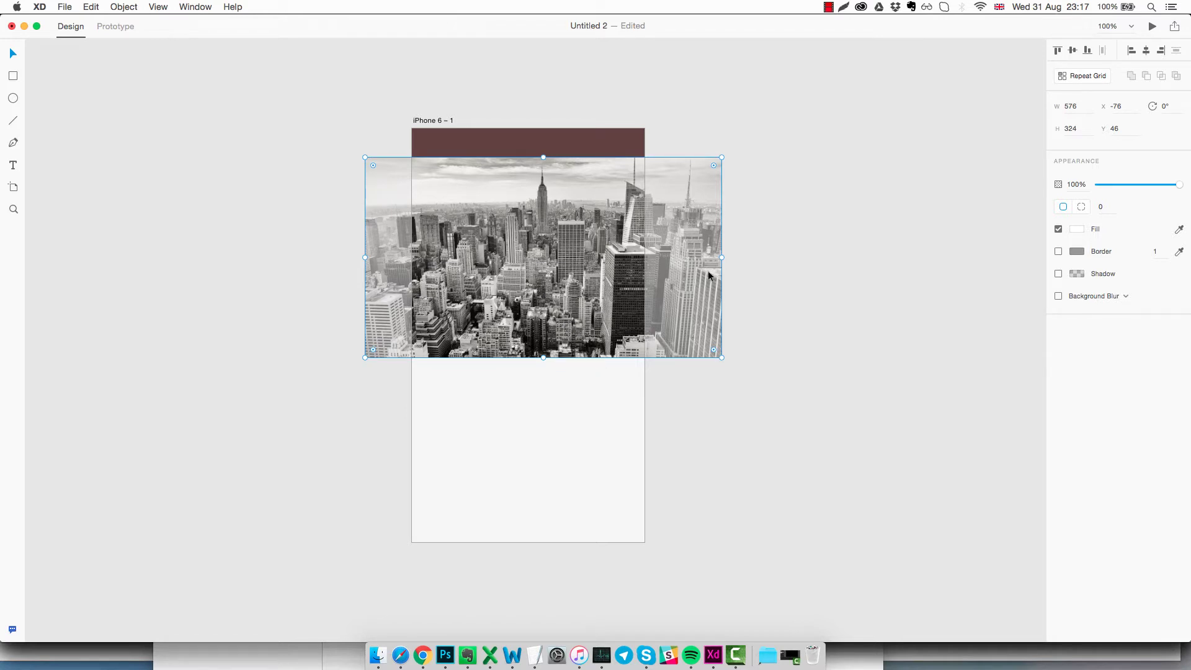
pyautogui.click(116, 7)
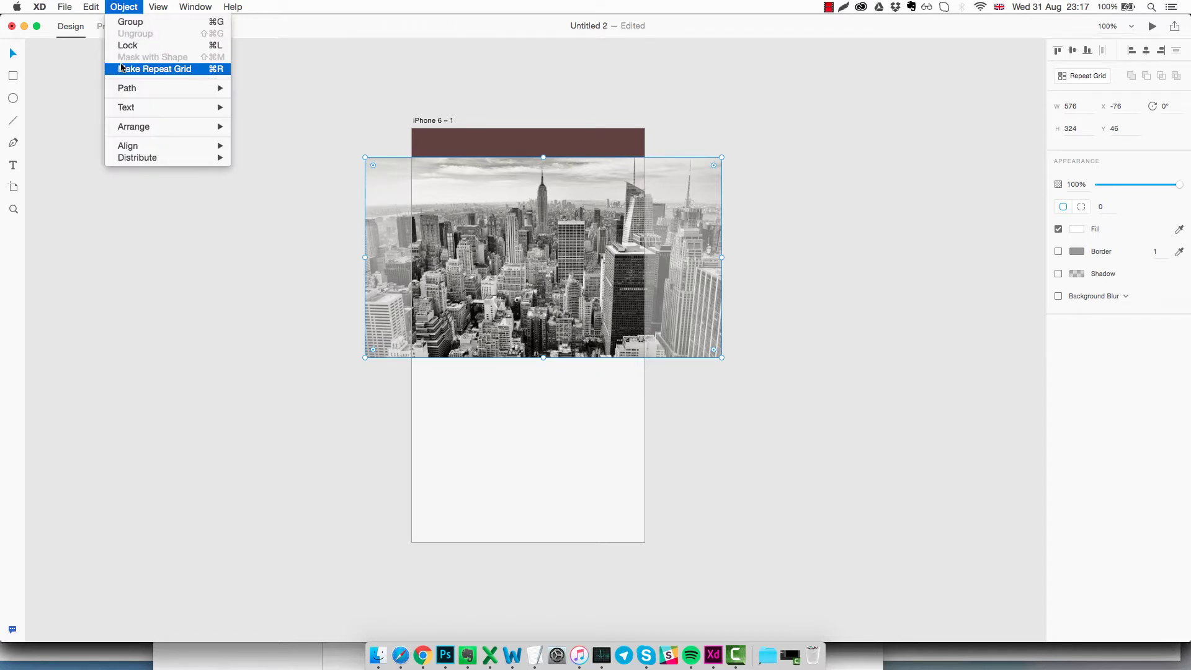
pyautogui.click(129, 21)
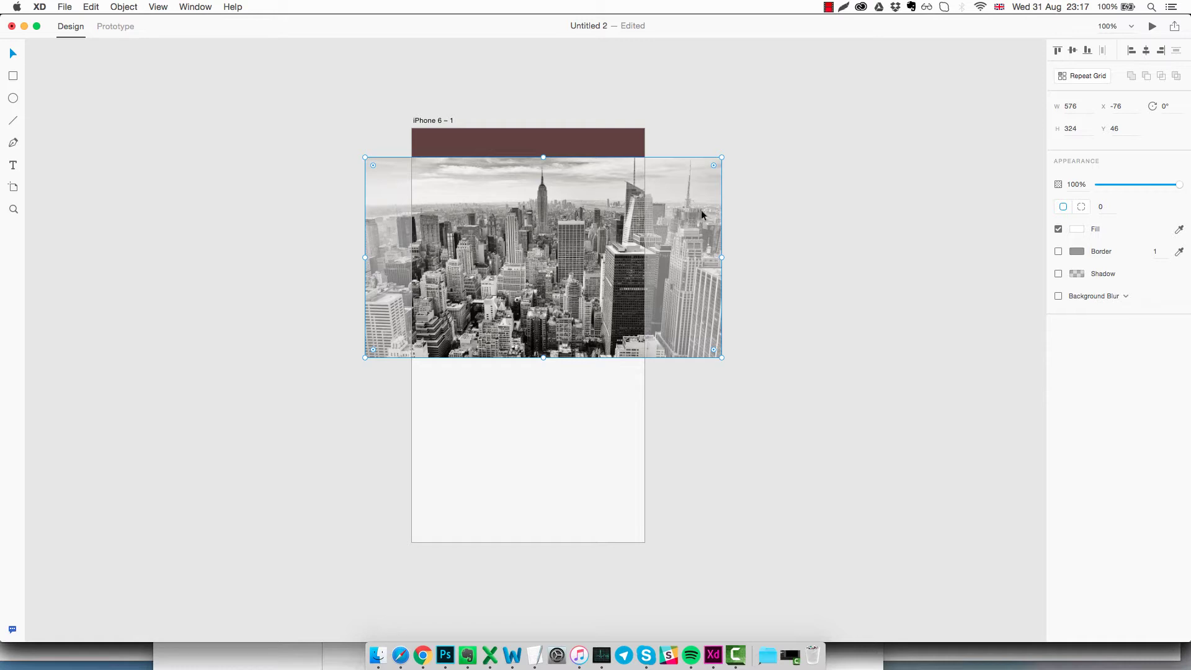
pyautogui.click(629, 141)
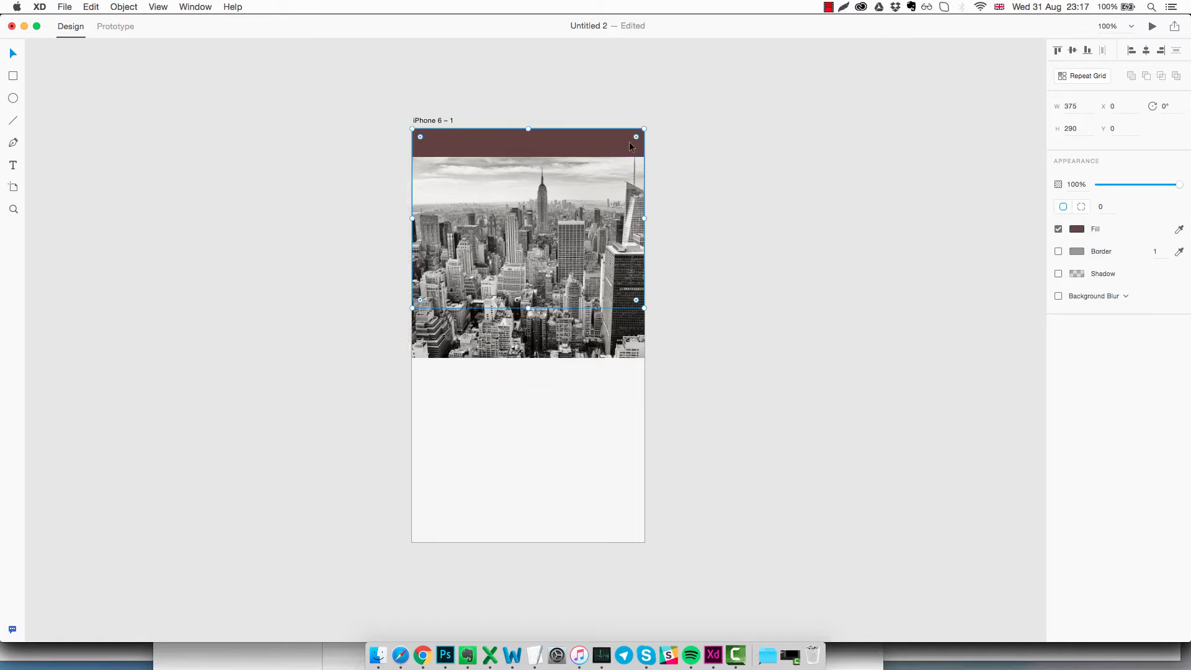
pyautogui.click(828, 151)
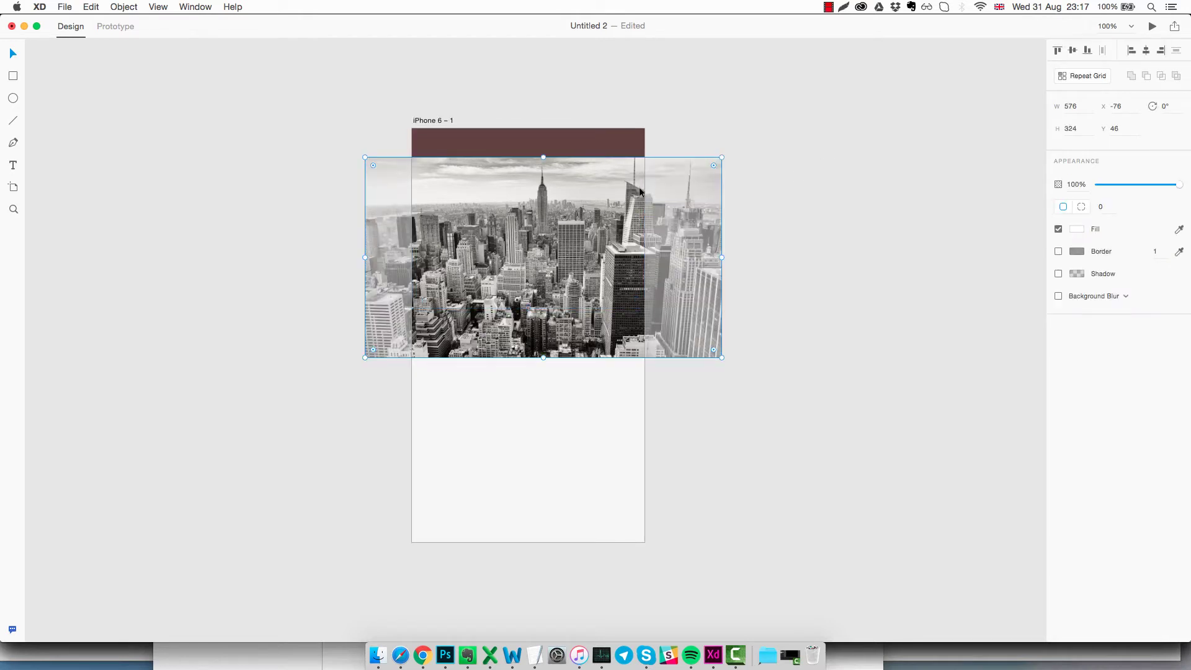
# Mask the city photo with the brown header rectangle by selecting both and applying Mask with Shape.
pyautogui.keyDown('shift'); pyautogui.click(619, 140); pyautogui.keyUp('shift')
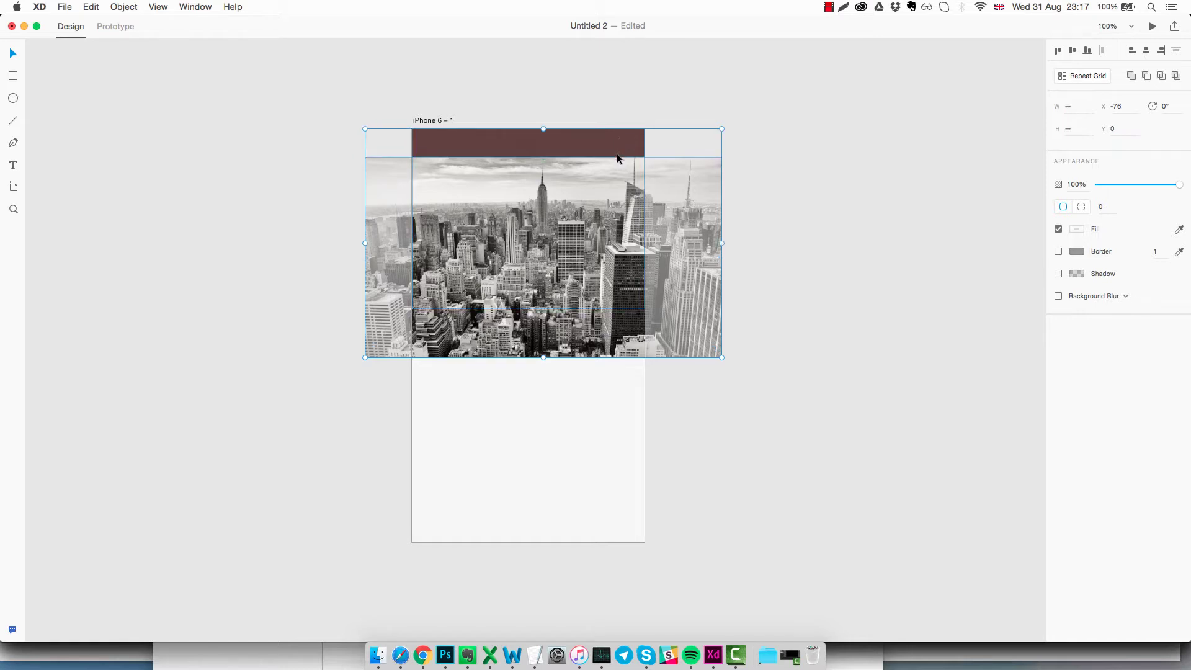
pyautogui.click(122, 8)
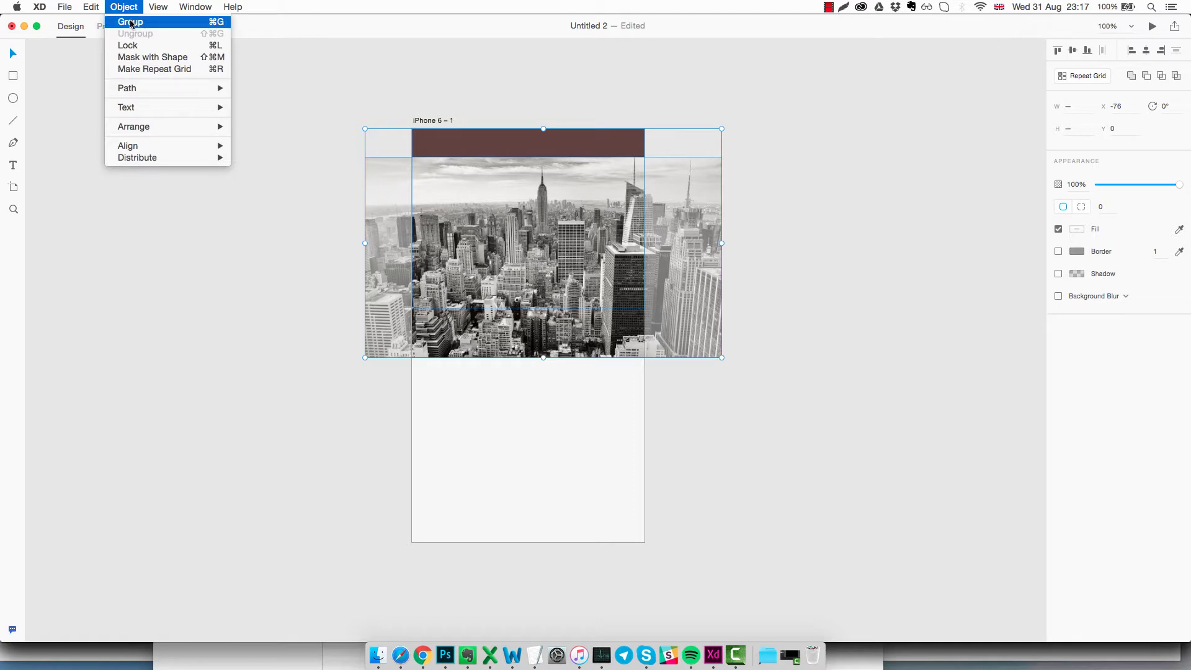
pyautogui.click(157, 62)
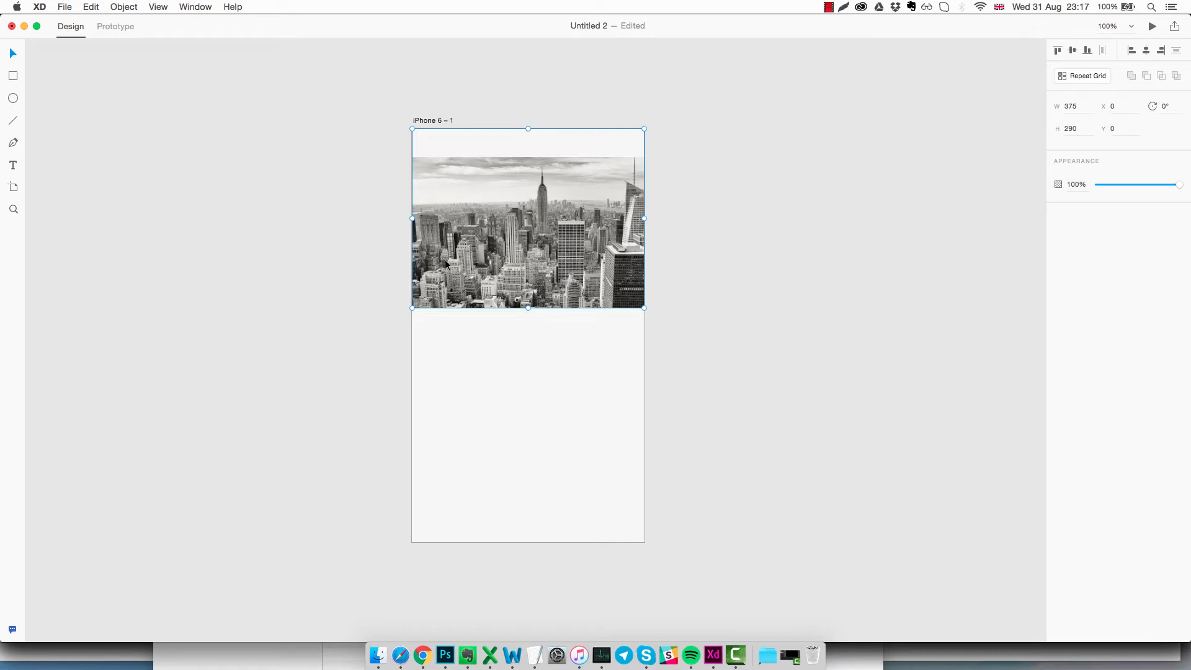
# Reposition the city photo inside its mask so it fills the whole header area.
pyautogui.doubleClick(562, 238)
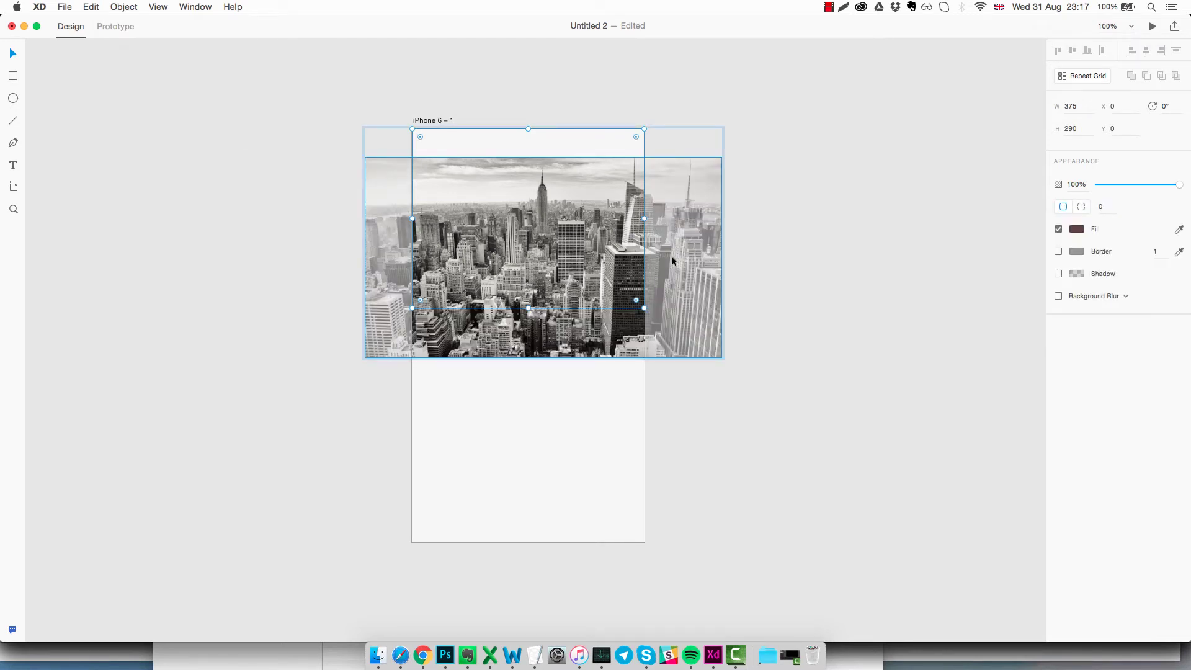
pyautogui.moveTo(672, 255); pyautogui.dragTo(659, 218)
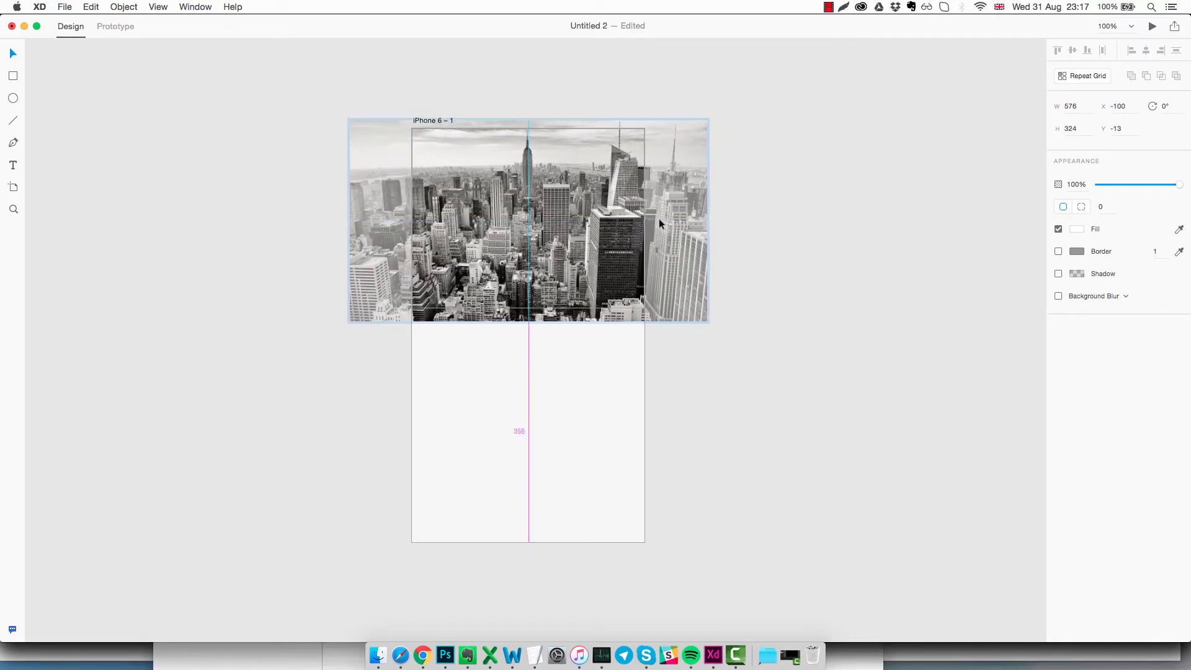
pyautogui.moveTo(659, 218); pyautogui.dragTo(660, 221)
pyautogui.click(810, 226)
pyautogui.doubleClick(610, 213)
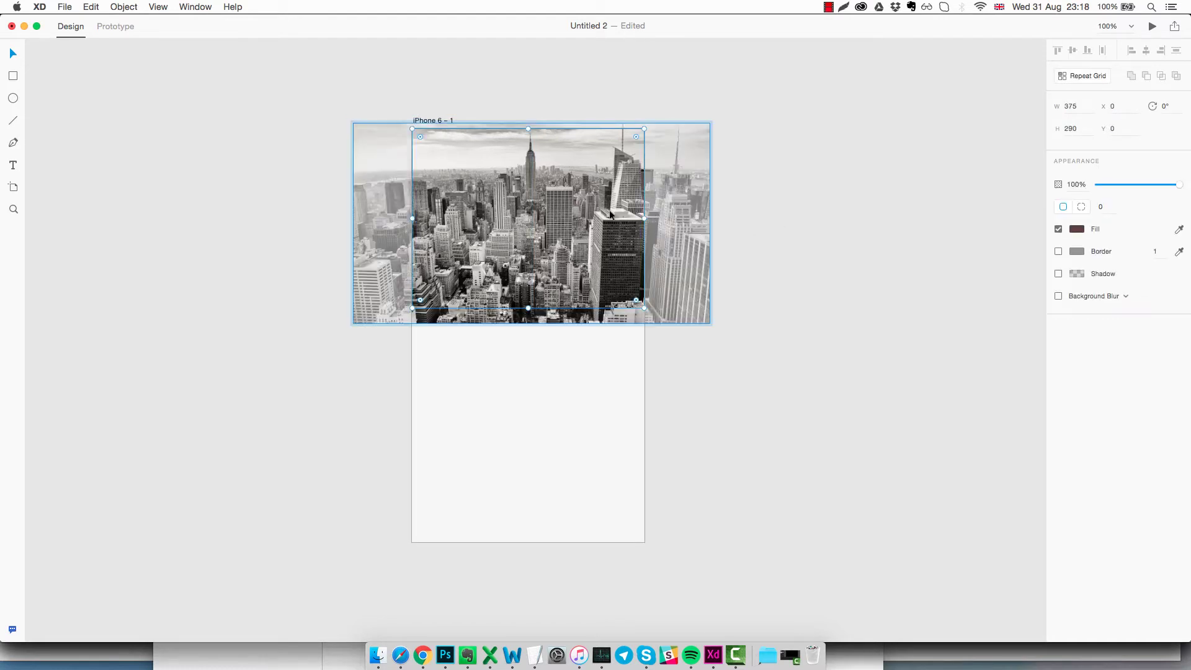
pyautogui.click(916, 212)
pyautogui.doubleClick(612, 213)
pyautogui.moveTo(671, 232)
pyautogui.mouseDown()
pyautogui.moveTo(664, 211)
pyautogui.moveTo(637, 243)
pyautogui.moveTo(700, 252)
pyautogui.moveTo(704, 222)
pyautogui.moveTo(672, 226)
pyautogui.moveTo(677, 240)
pyautogui.mouseUp()
pyautogui.click(757, 236)
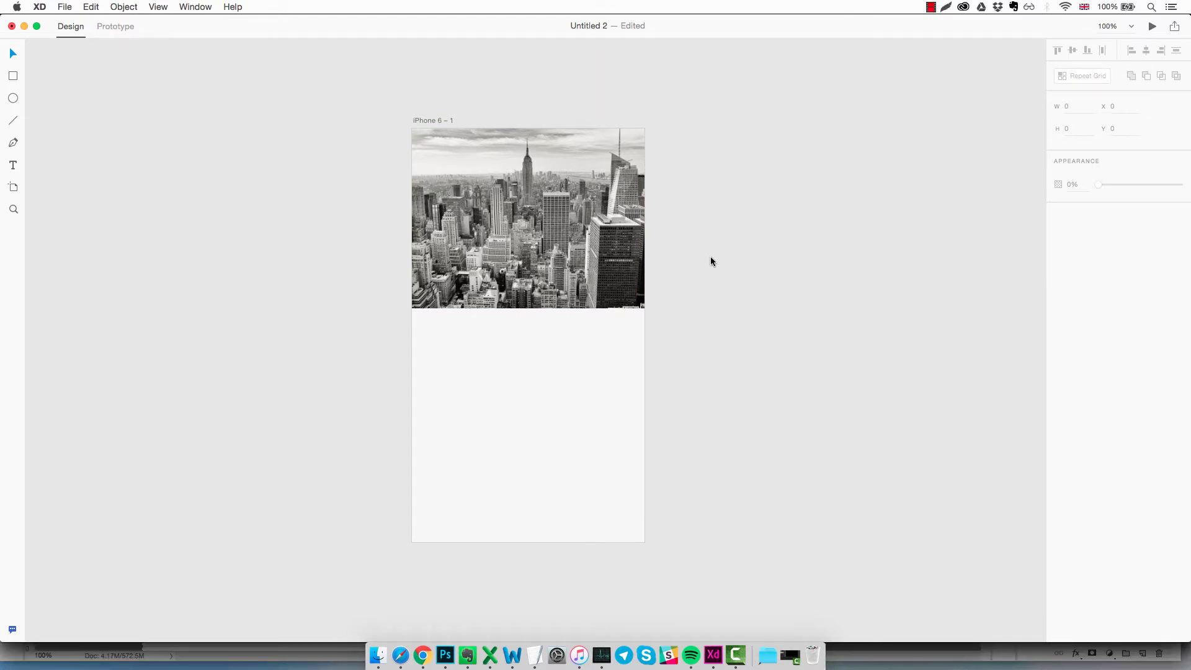
# Save the document as TravelApp in the Downloads folder.
pyautogui.click(69, 8)
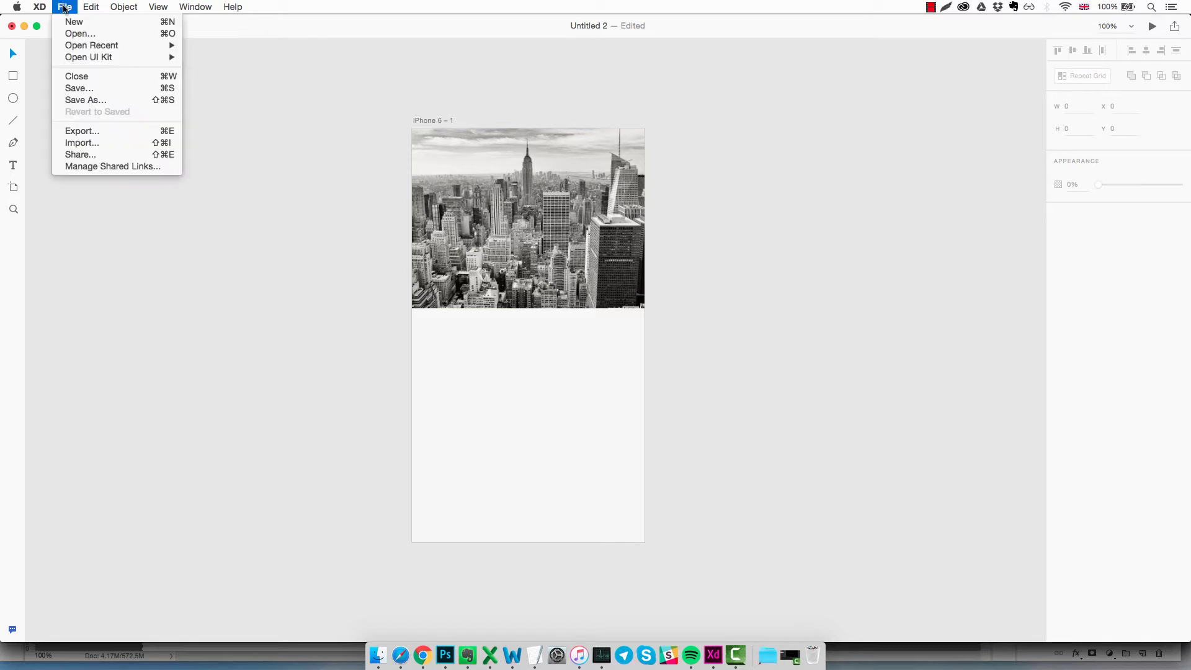
pyautogui.click(101, 101)
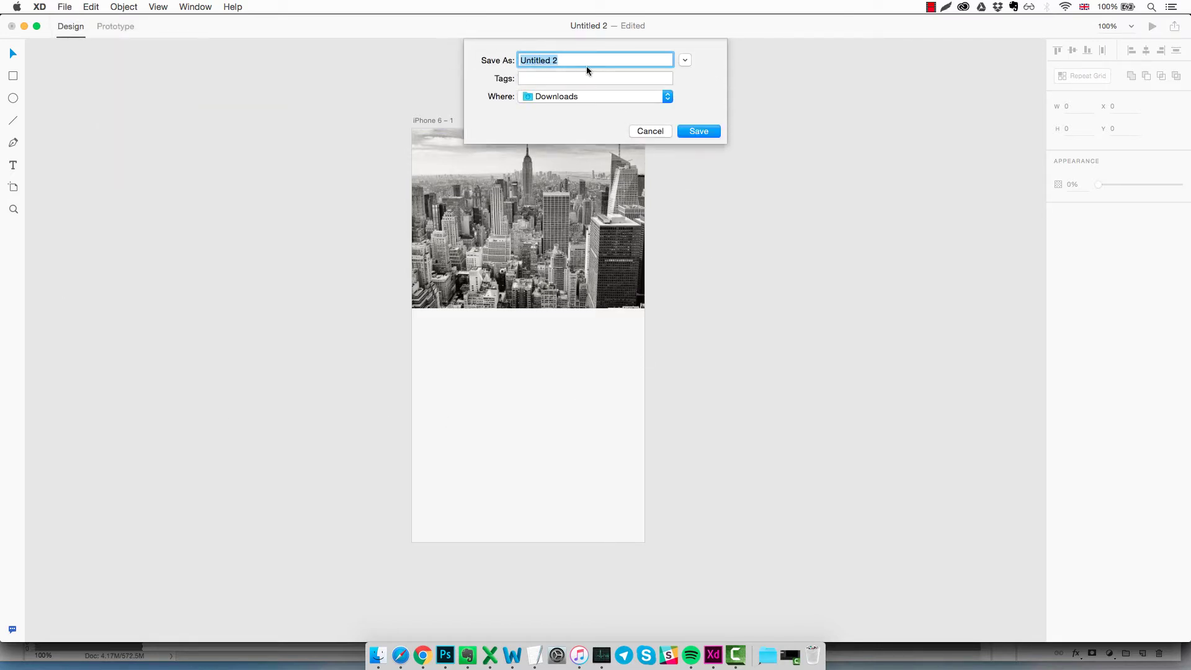
pyautogui.write('Video')
pyautogui.press('BackSpace')
pyautogui.press('BackSpace')
pyautogui.press('BackSpace')
pyautogui.press('BackSpace')
pyautogui.press('BackSpace')
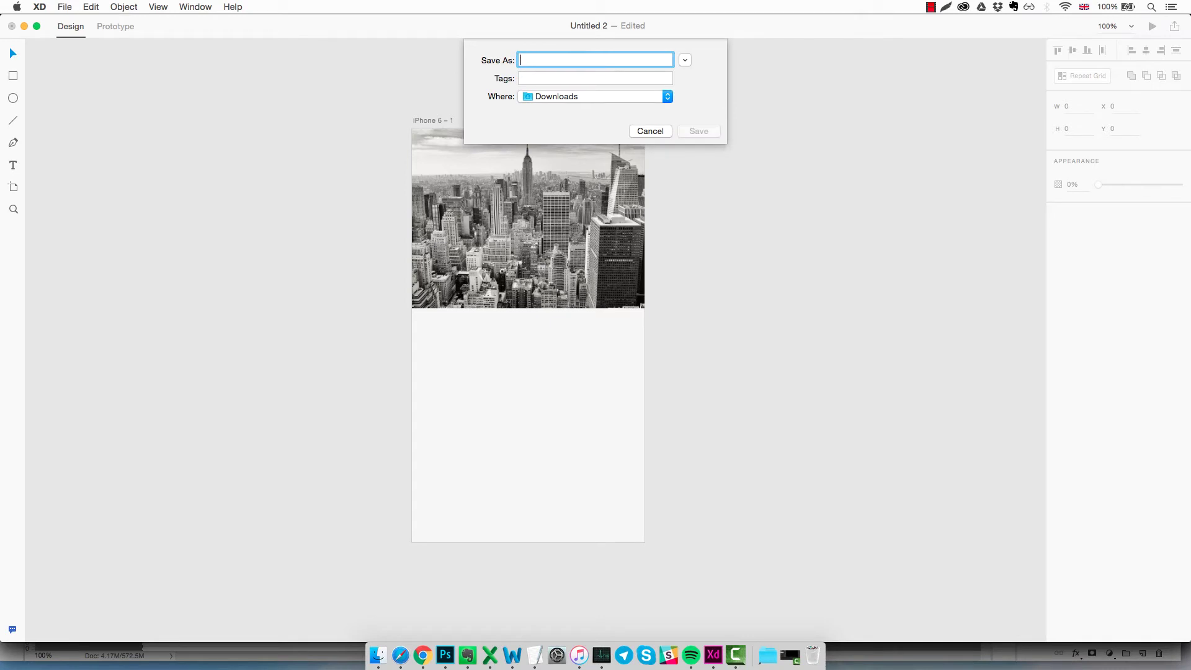
pyautogui.write('TravelApp')
pyautogui.press('Return')
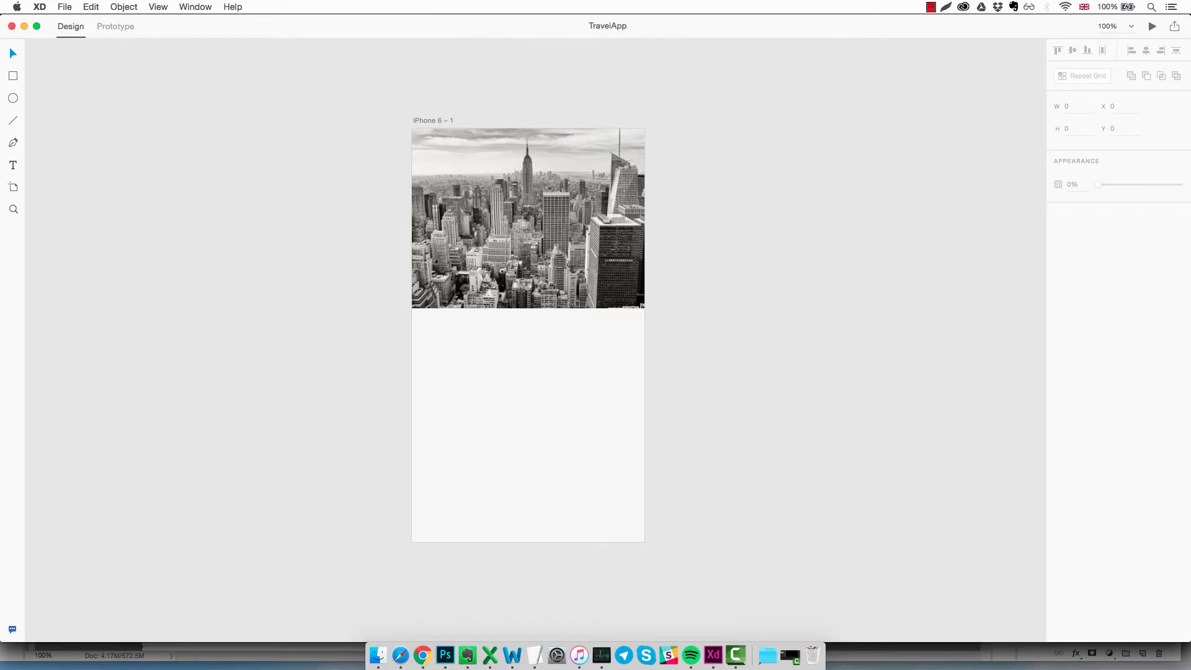
# Rename the iPhone 6 artboard as TravelApp.
pyautogui.doubleClick(433, 120)
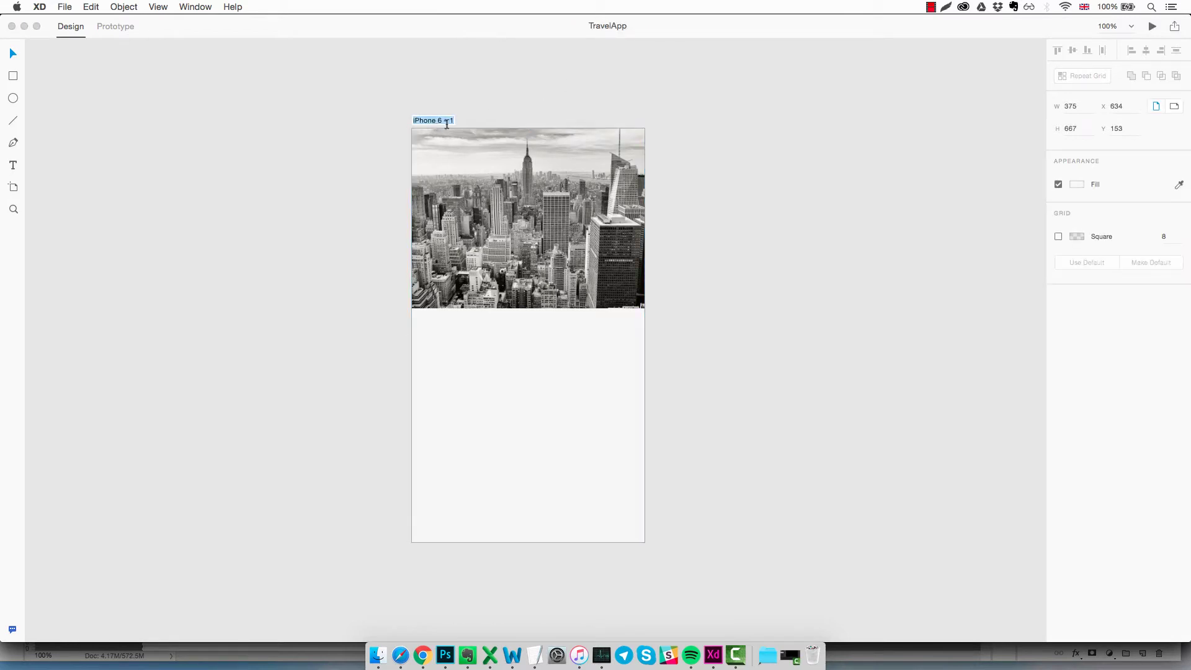
pyautogui.write('TravelApp')
pyautogui.press('Return')
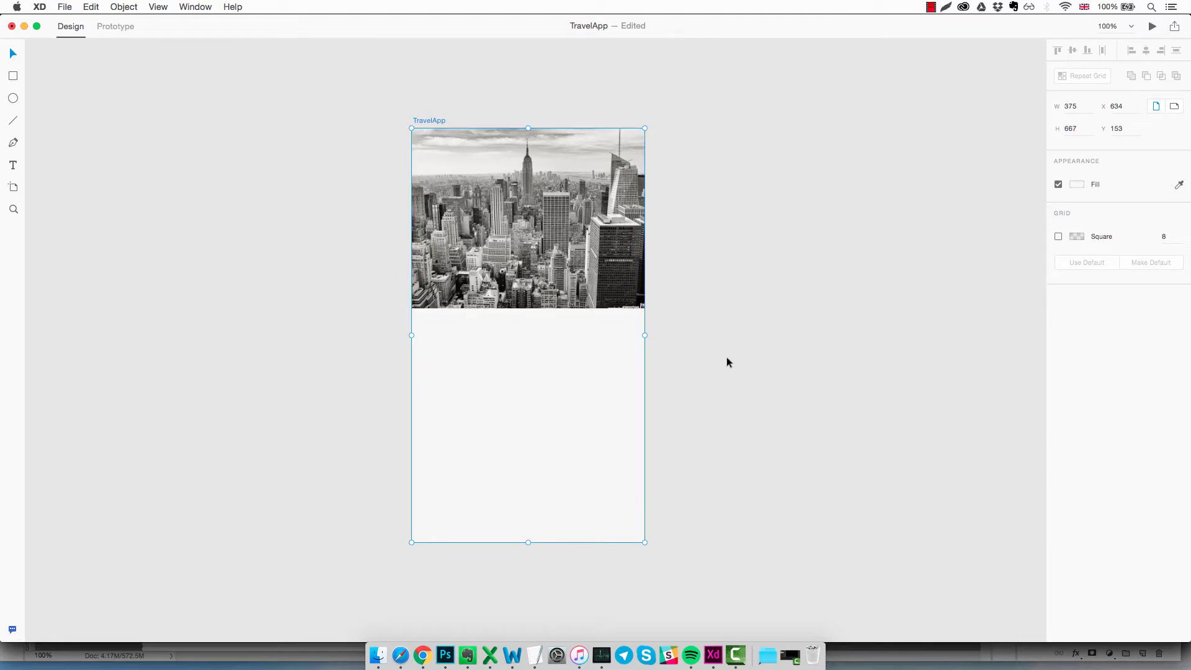
pyautogui.click(691, 340)
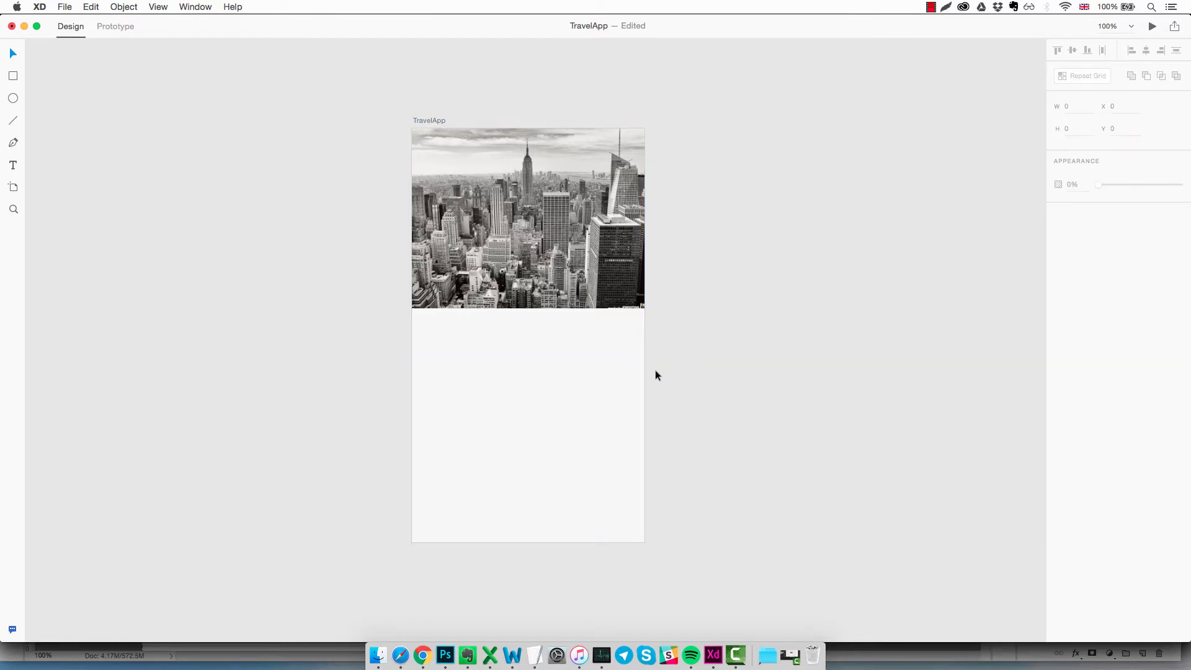
# Draw a 375 × 290 rectangle exactly over the header photo and remove its border.
pyautogui.click(13, 75)
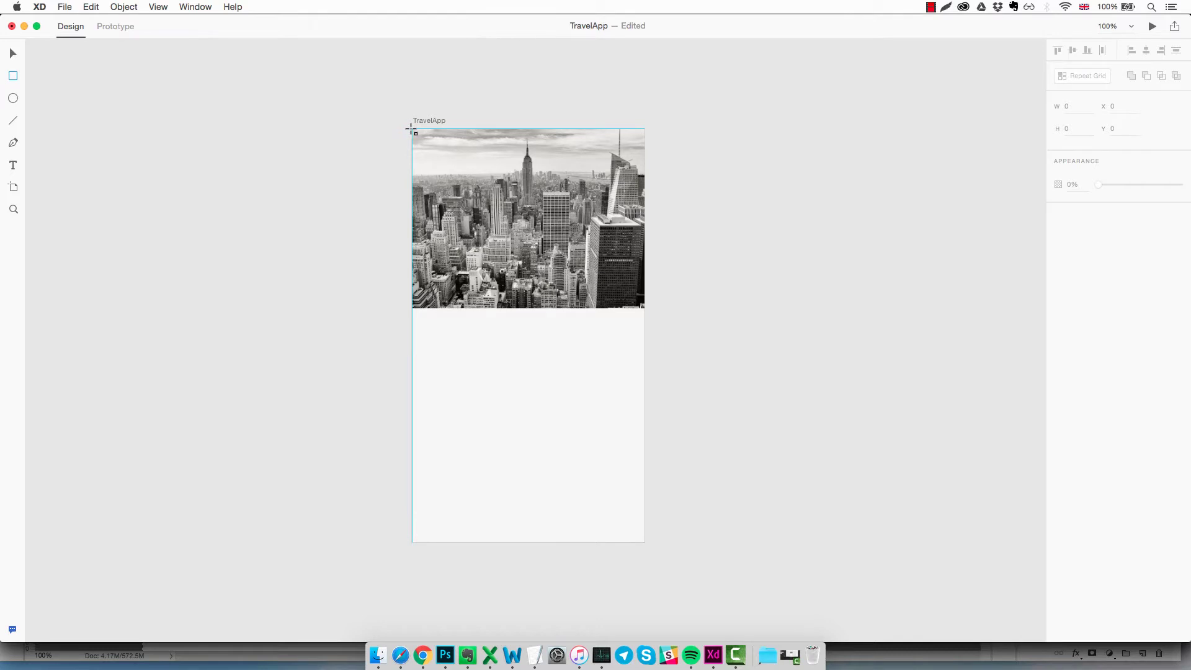
pyautogui.moveTo(412, 128); pyautogui.dragTo(645, 309)
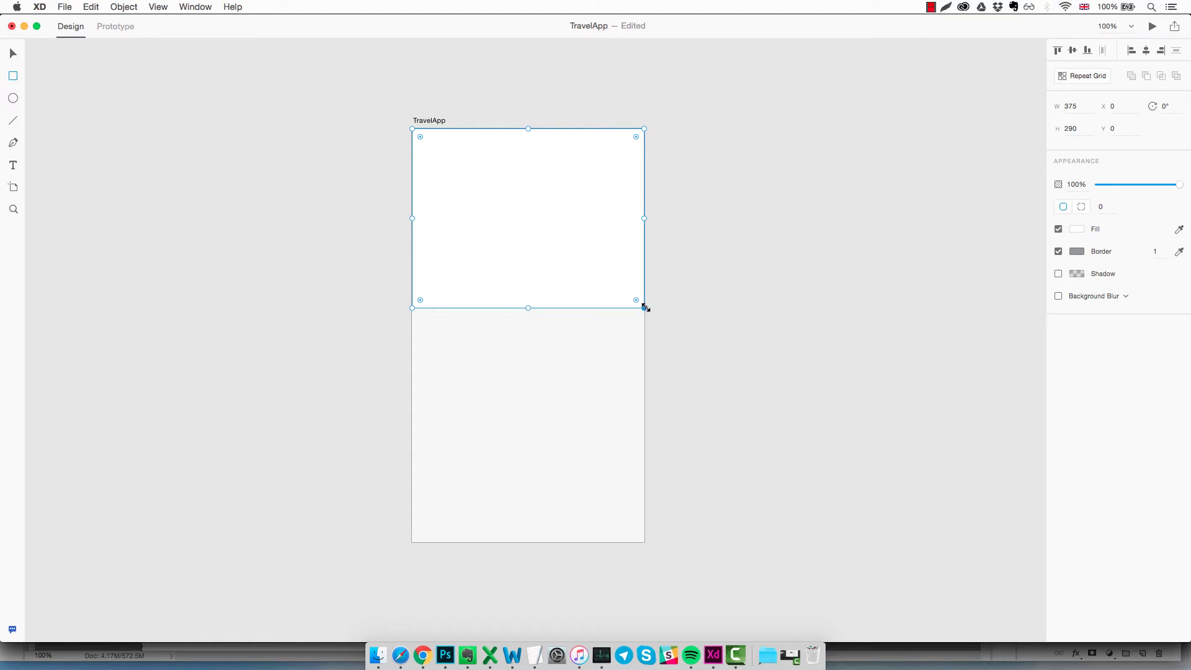
pyautogui.moveTo(646, 307)
pyautogui.mouseDown()
pyautogui.moveTo(606, 247)
pyautogui.moveTo(662, 309)
pyautogui.moveTo(645, 309)
pyautogui.mouseUp()
pyautogui.click(1058, 253)
# Fill the new header rectangle with a muted blue solid color.
pyautogui.click(1077, 233)
pyautogui.click(964, 218)
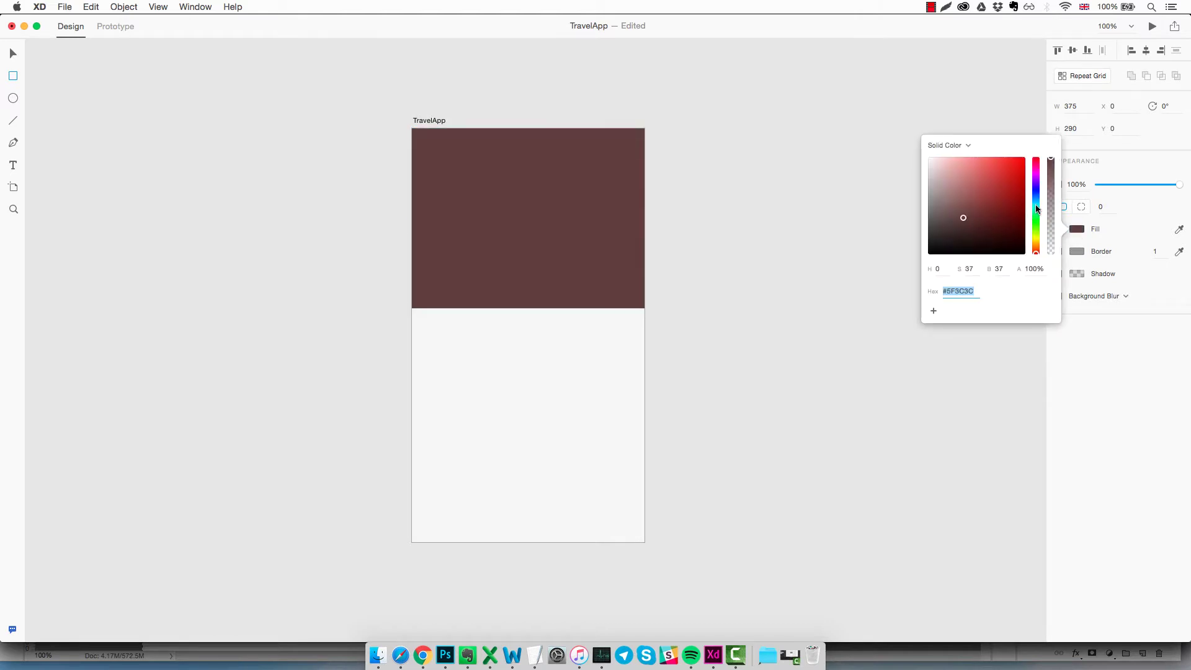
pyautogui.moveTo(1037, 210); pyautogui.dragTo(973, 192)
pyautogui.click(973, 197)
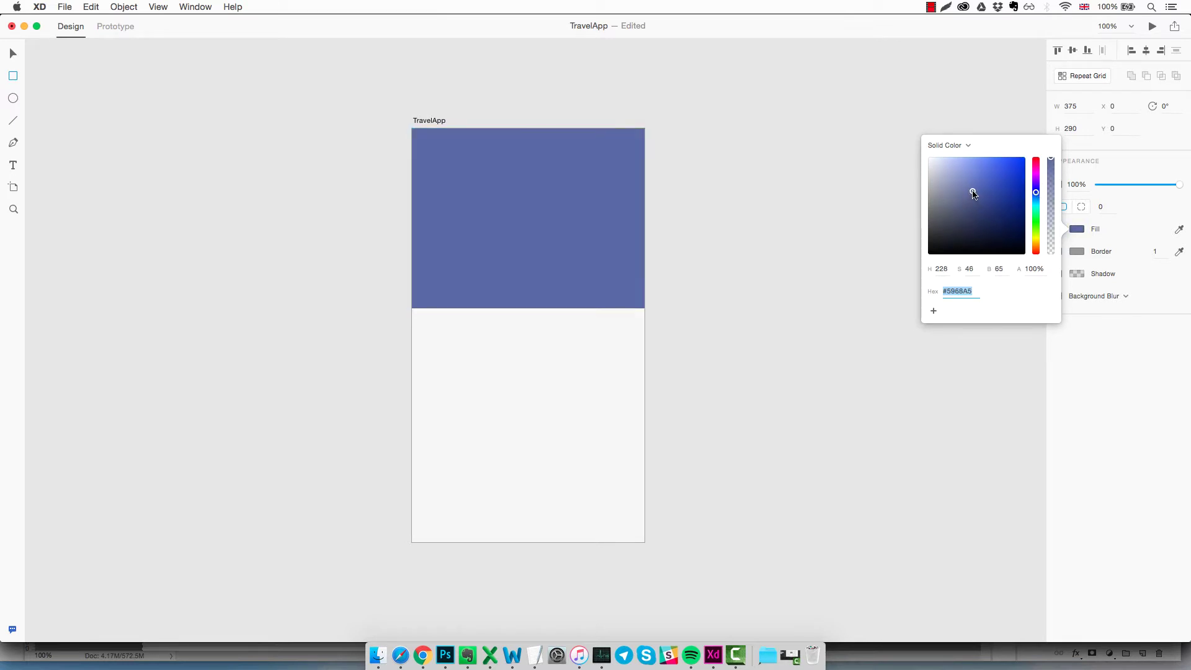
pyautogui.click(1038, 191)
pyautogui.click(963, 352)
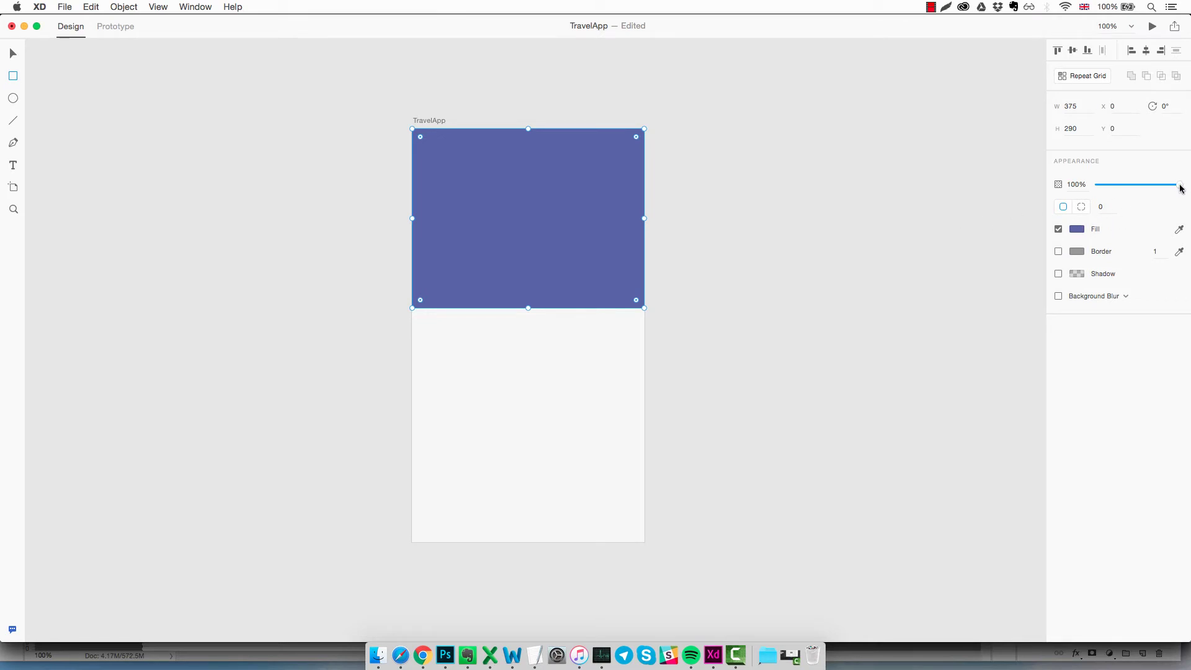
# Lower the blue overlay's opacity to 70% and brighten its fill to #6570C4.
pyautogui.moveTo(1180, 186); pyautogui.dragTo(1155, 187)
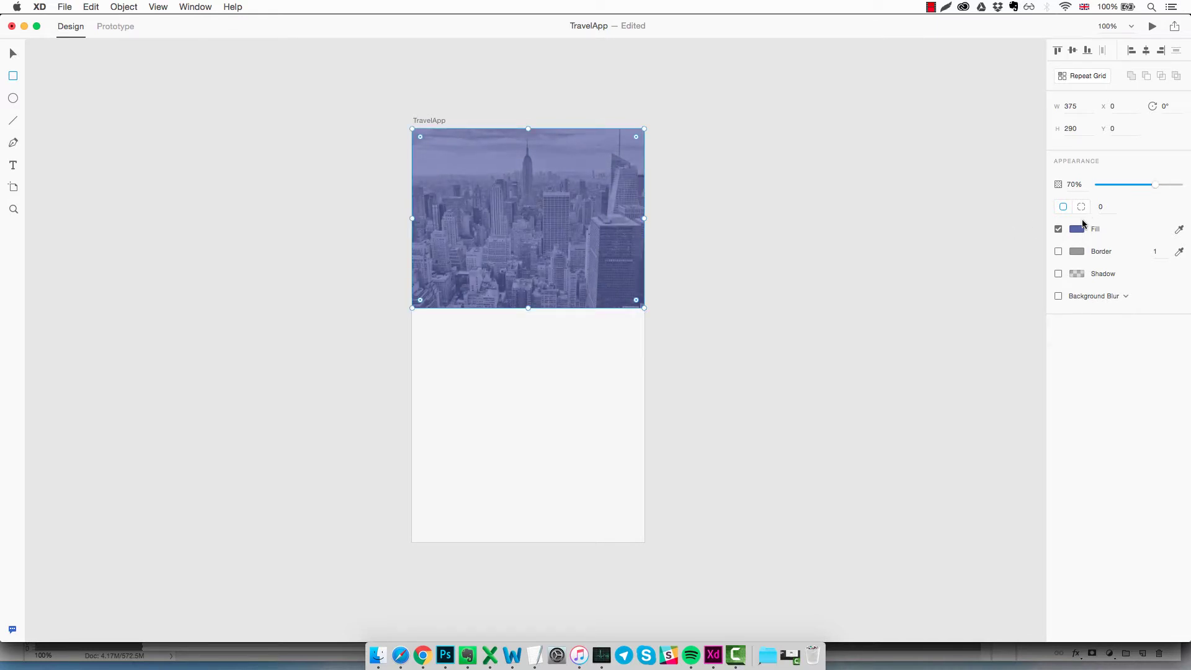
pyautogui.click(1078, 230)
pyautogui.moveTo(975, 188); pyautogui.dragTo(976, 180)
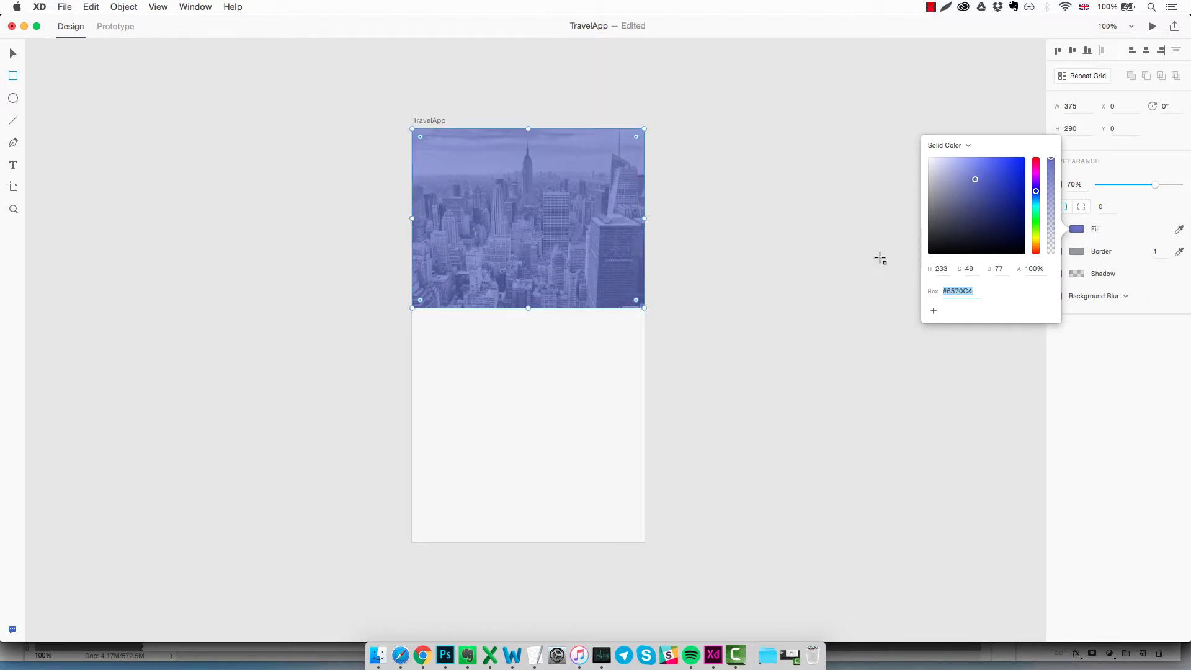
pyautogui.click(844, 260)
pyautogui.click(816, 263)
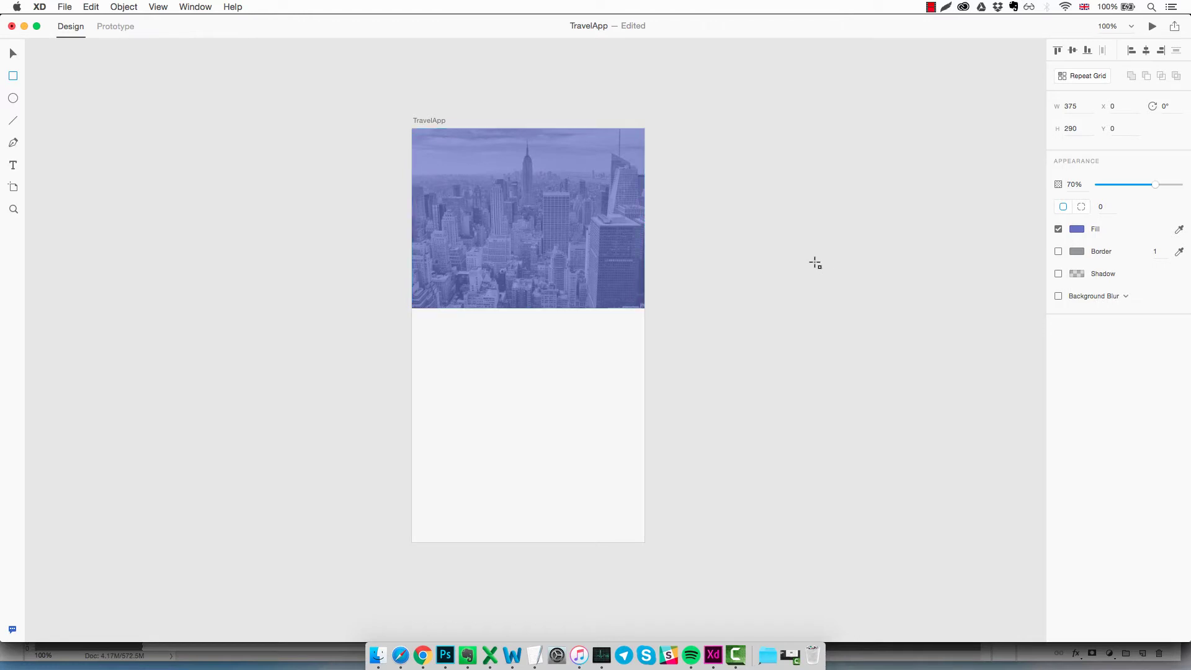
pyautogui.click(685, 313)
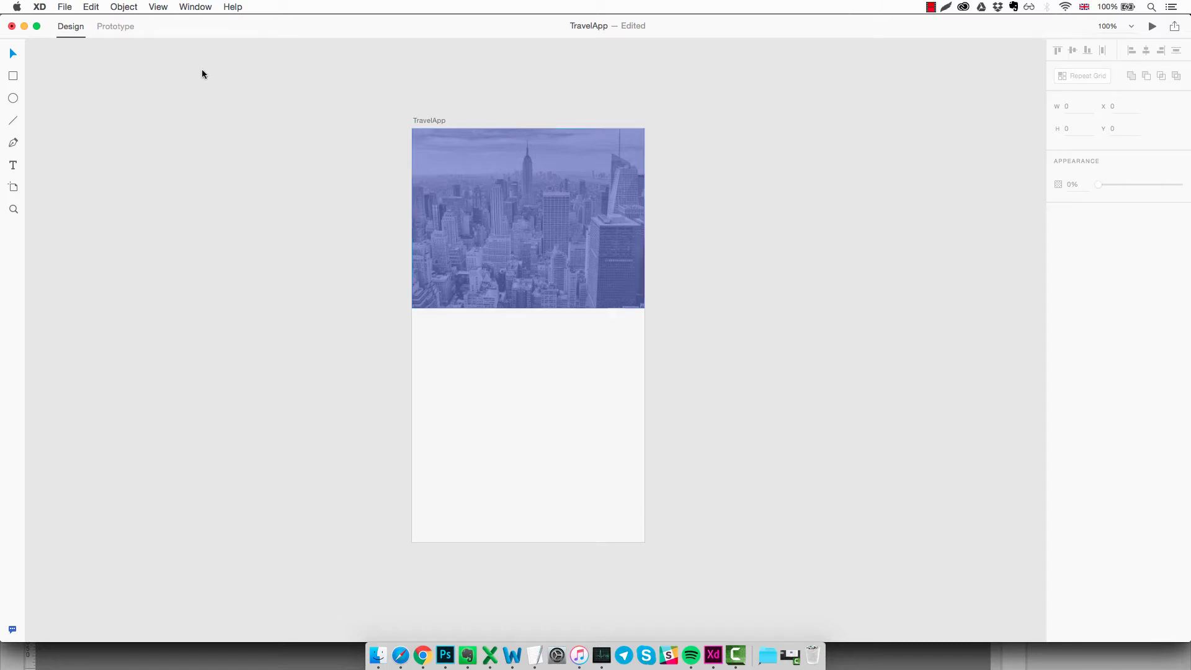
# Open the Apple iOS UI kit and zoom in to 200% on the Share To Twitter artboard's status bar.
pyautogui.click(64, 7)
pyautogui.moveTo(81, 59)
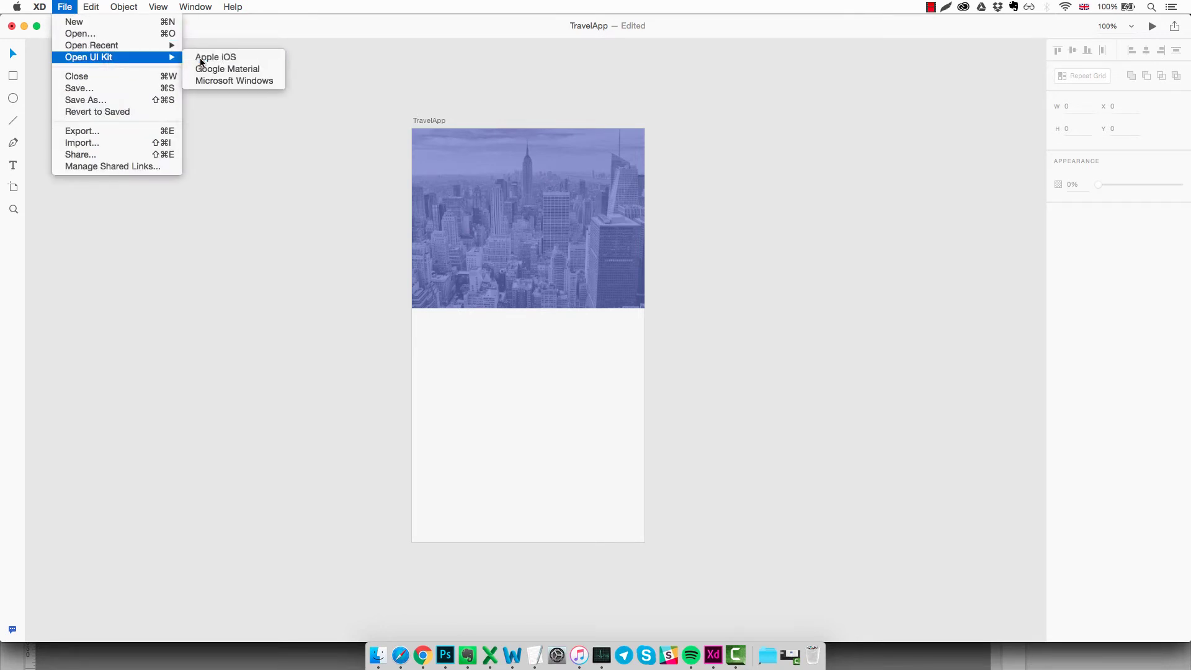
pyautogui.click(200, 58)
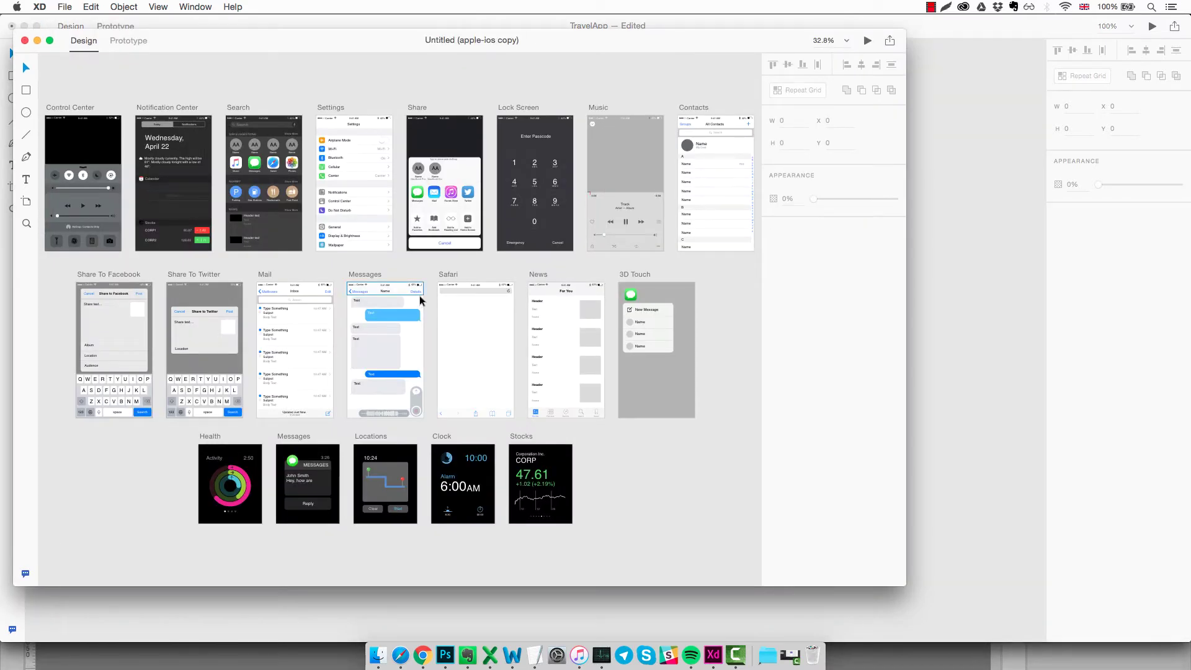
pyautogui.press('z')
pyautogui.click(351, 172)
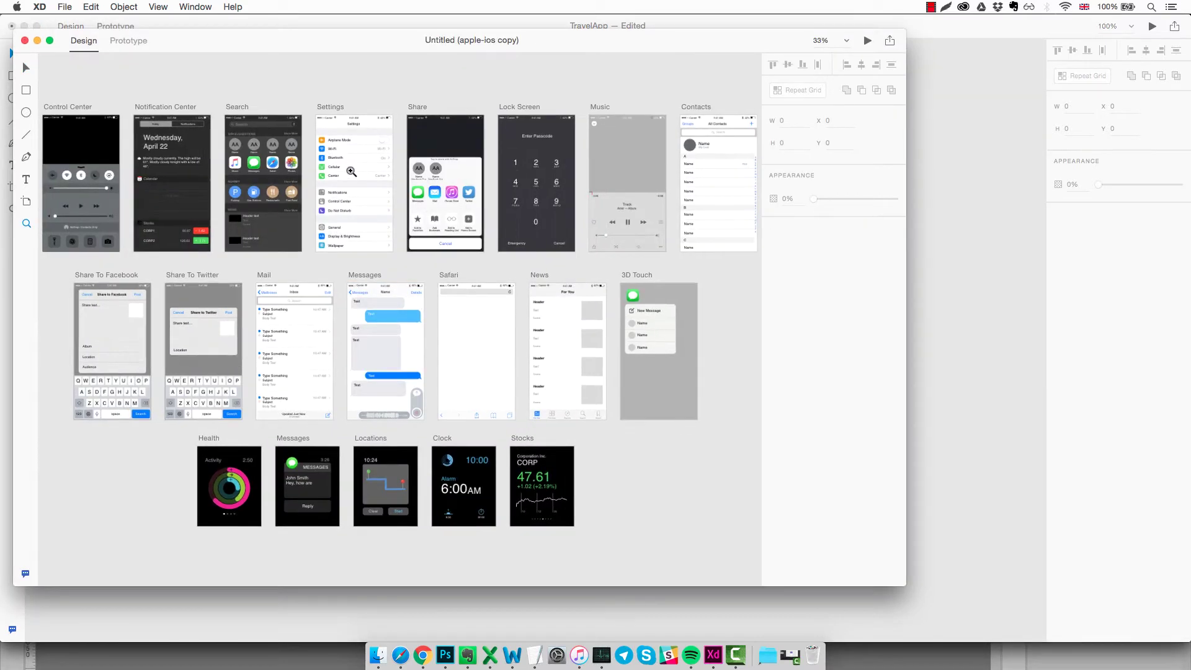
pyautogui.click(351, 152)
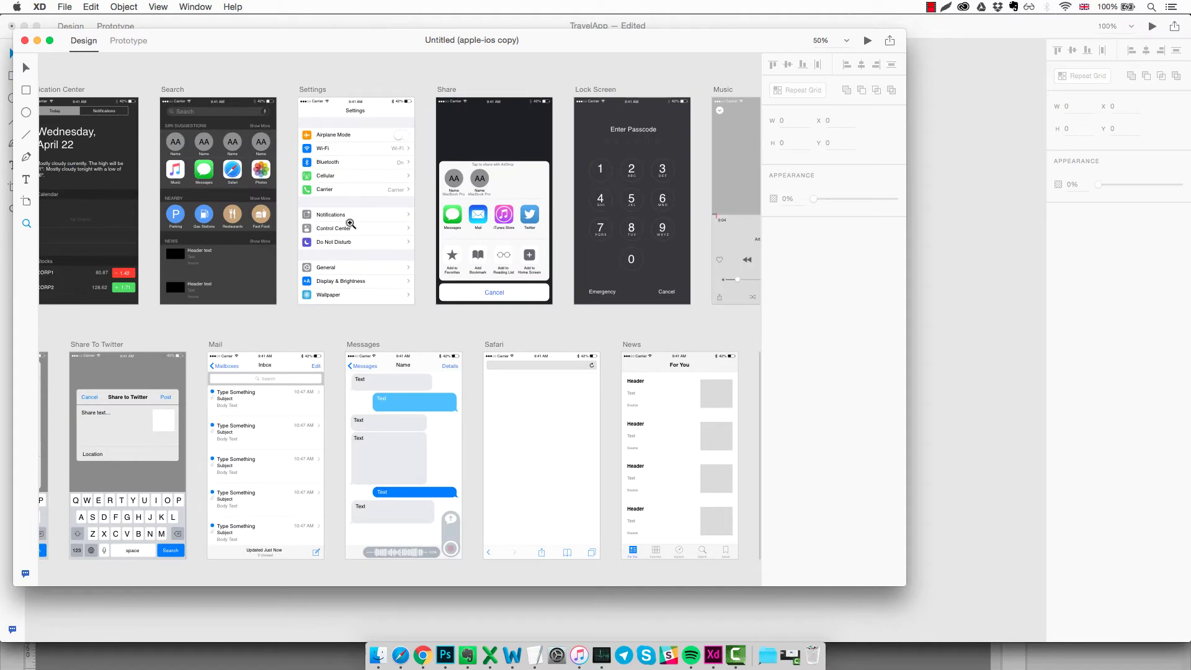
pyautogui.hscroll(-10, 303, 413)
pyautogui.click(349, 336)
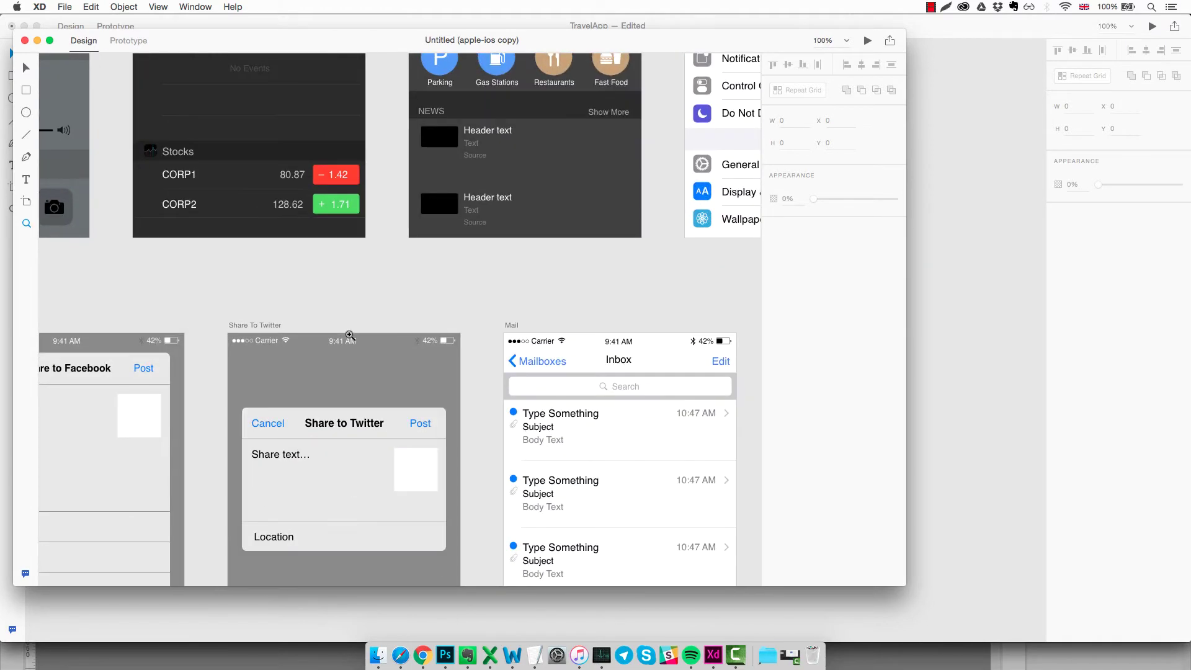
pyautogui.click(349, 335)
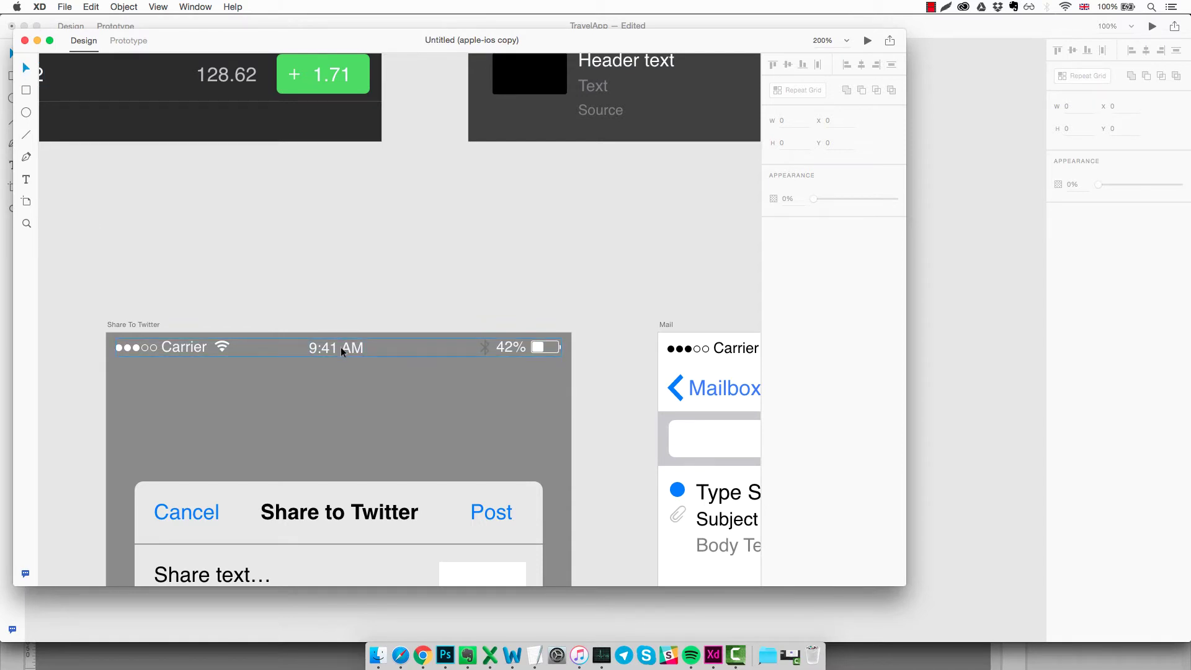
# Copy the white status bar from the Share To Twitter artboard and paste it into the TravelApp document.
pyautogui.click(342, 352)
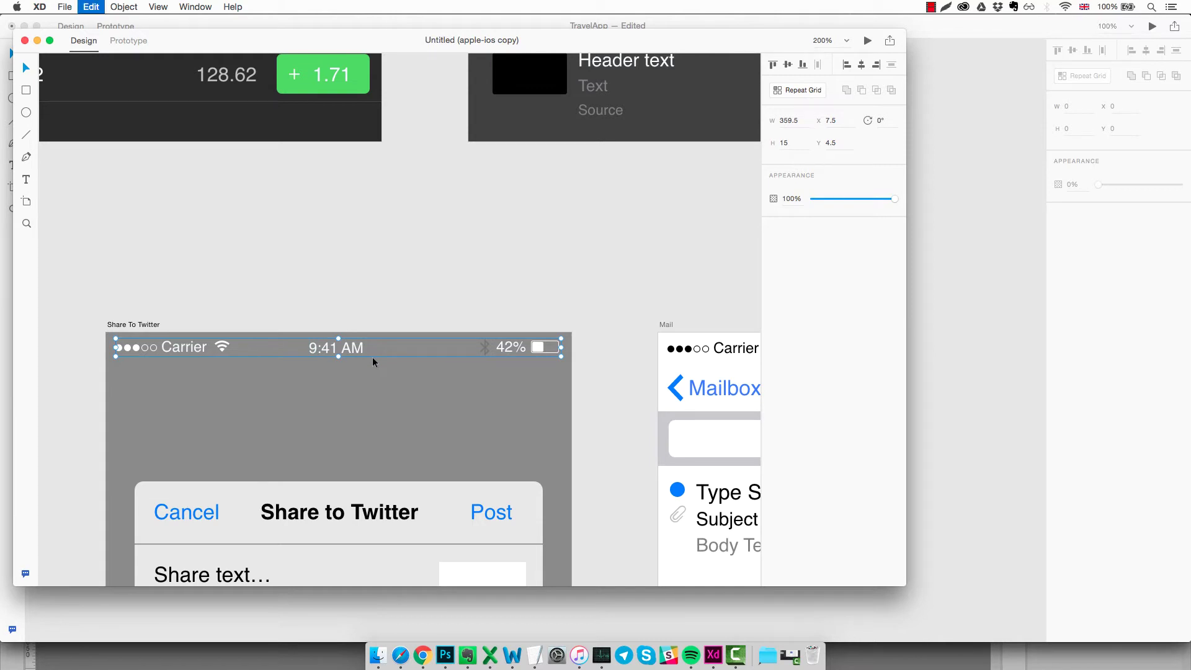
pyautogui.click(933, 363)
pyautogui.press('super+v')
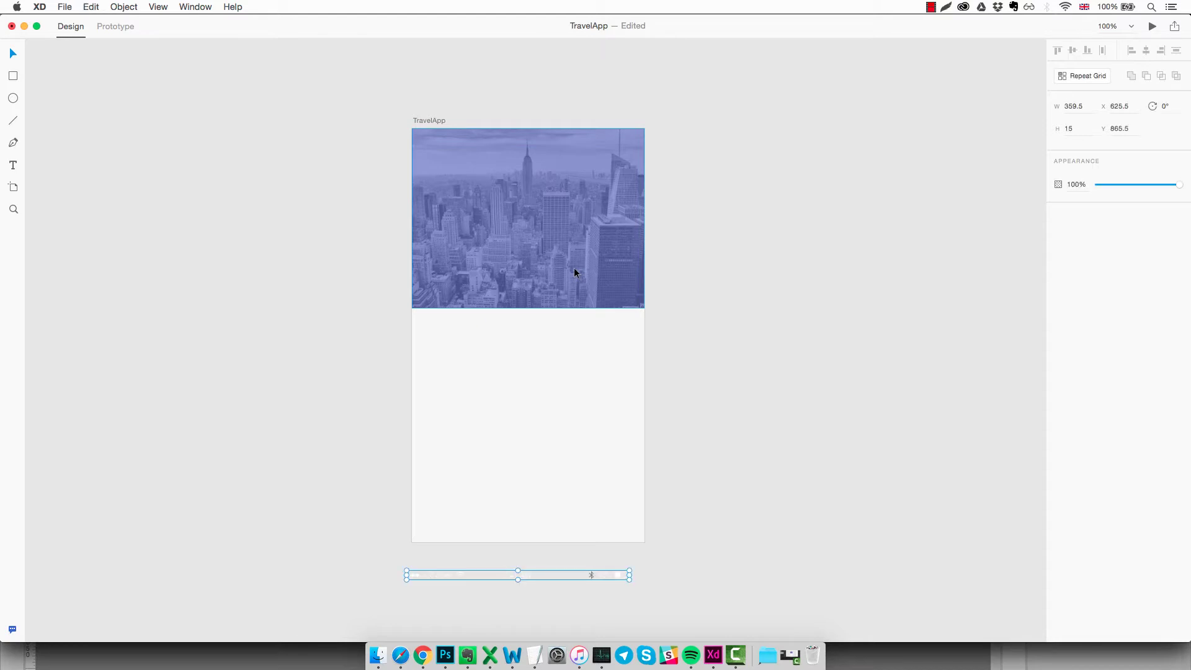
# Move the pasted status bar from below the artboard onto the top edge of the header image.
pyautogui.click(553, 575)
pyautogui.click(615, 576)
pyautogui.moveTo(526, 574); pyautogui.dragTo(533, 134)
pyautogui.click(750, 252)
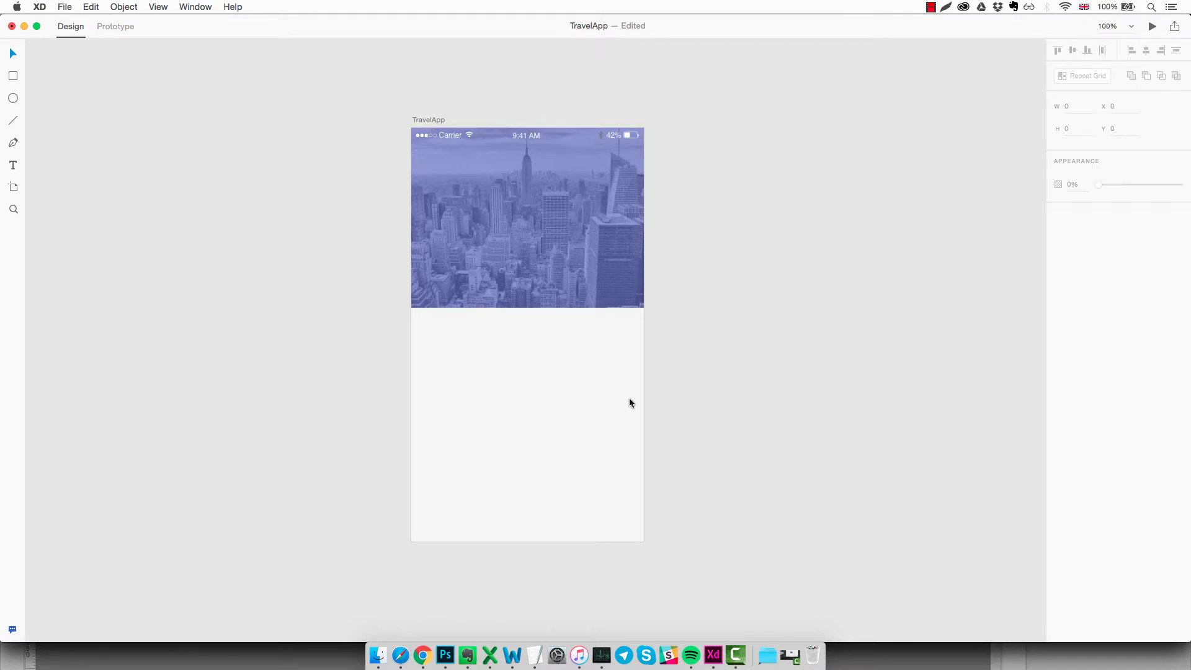
# Add the text "New York City" in the upper part of the skyline header.
pyautogui.press('t')
pyautogui.click(477, 209)
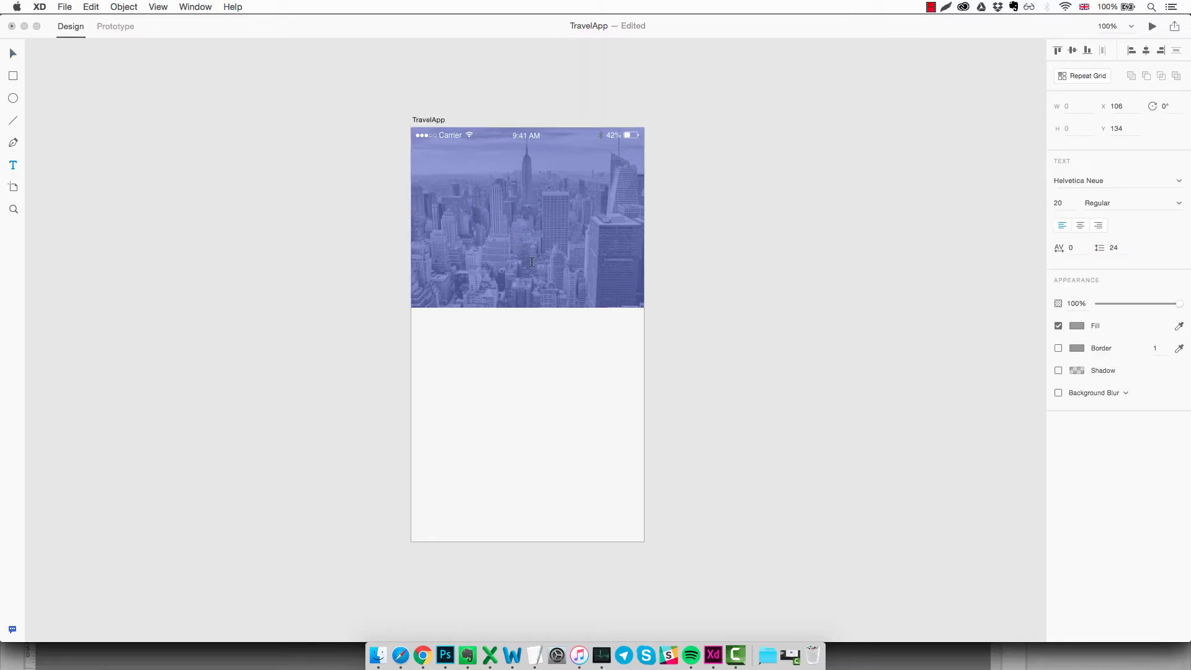
pyautogui.write('New York City')
# Set the "New York City" title in Lato Regular at size 22.
pyautogui.press('super+a')
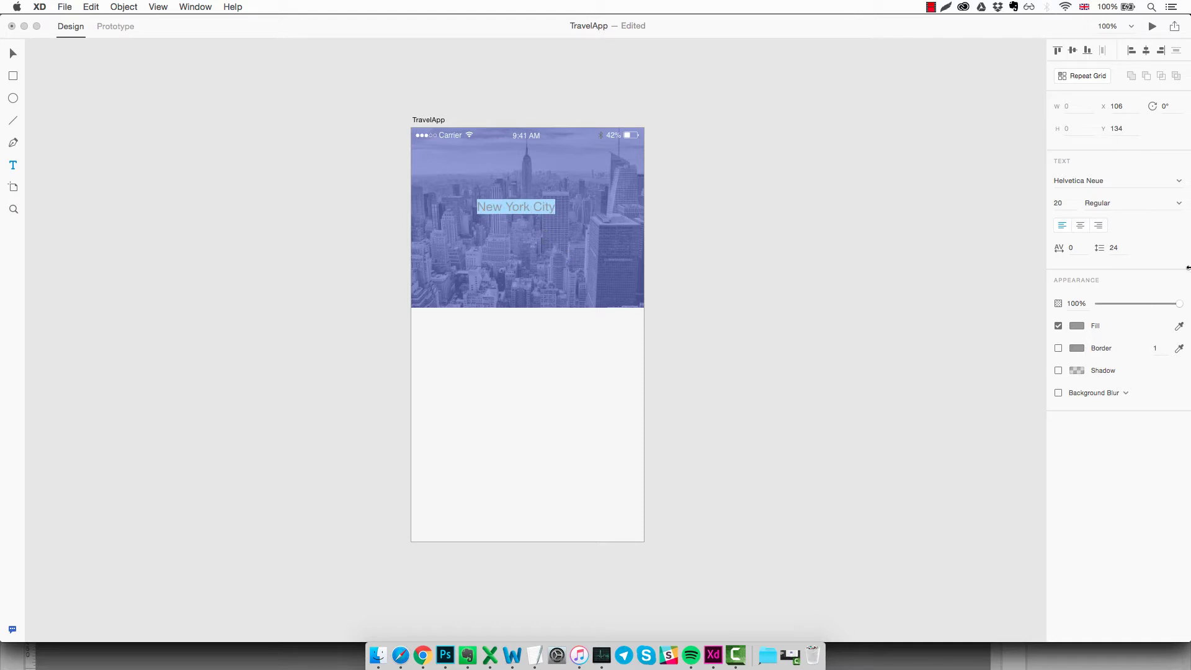
pyautogui.click(1179, 180)
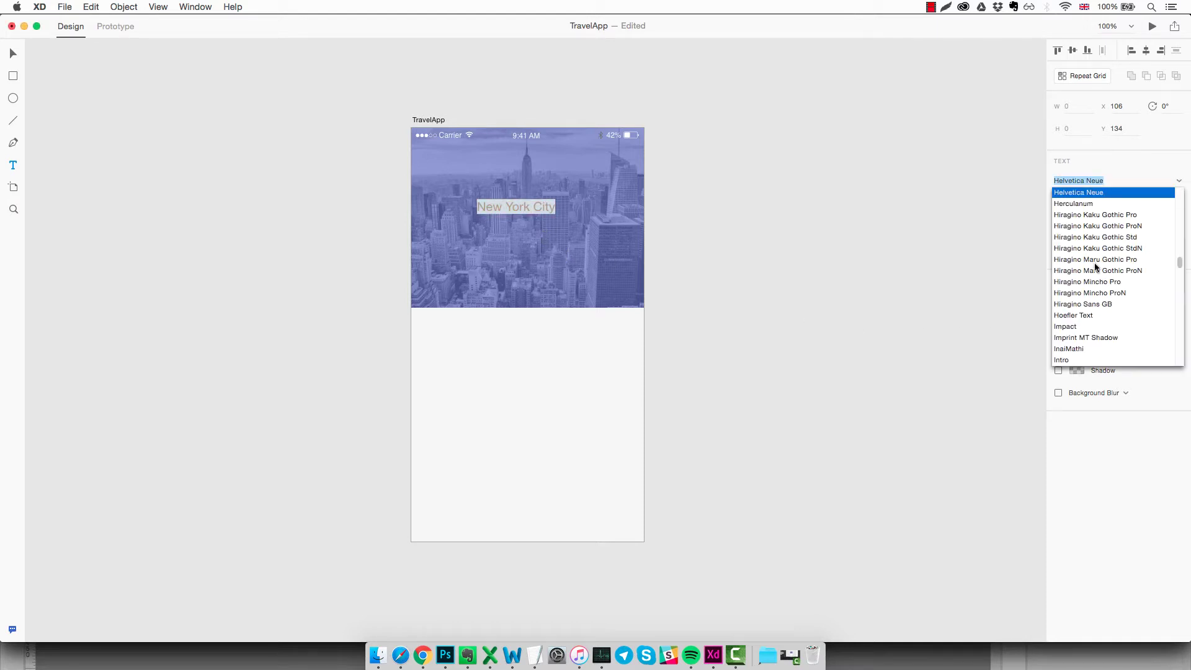
pyautogui.scroll(-3, 1107, 274)
pyautogui.scroll(-10, 1107, 274)
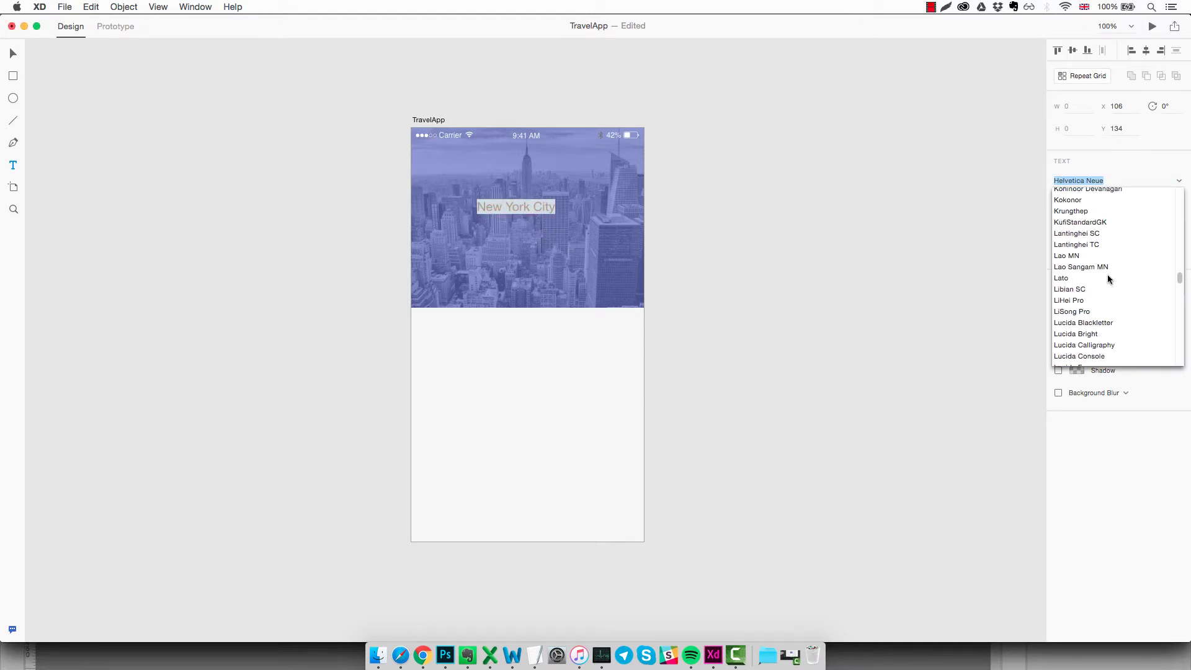
pyautogui.scroll(4, 1109, 279)
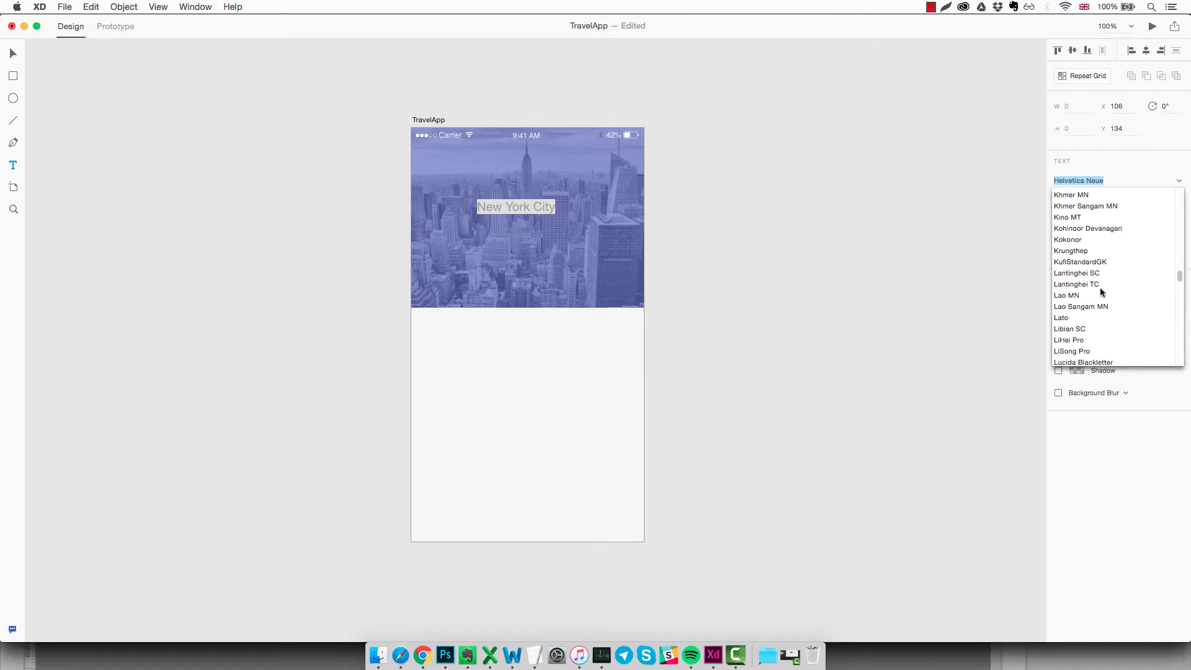
pyautogui.click(1062, 318)
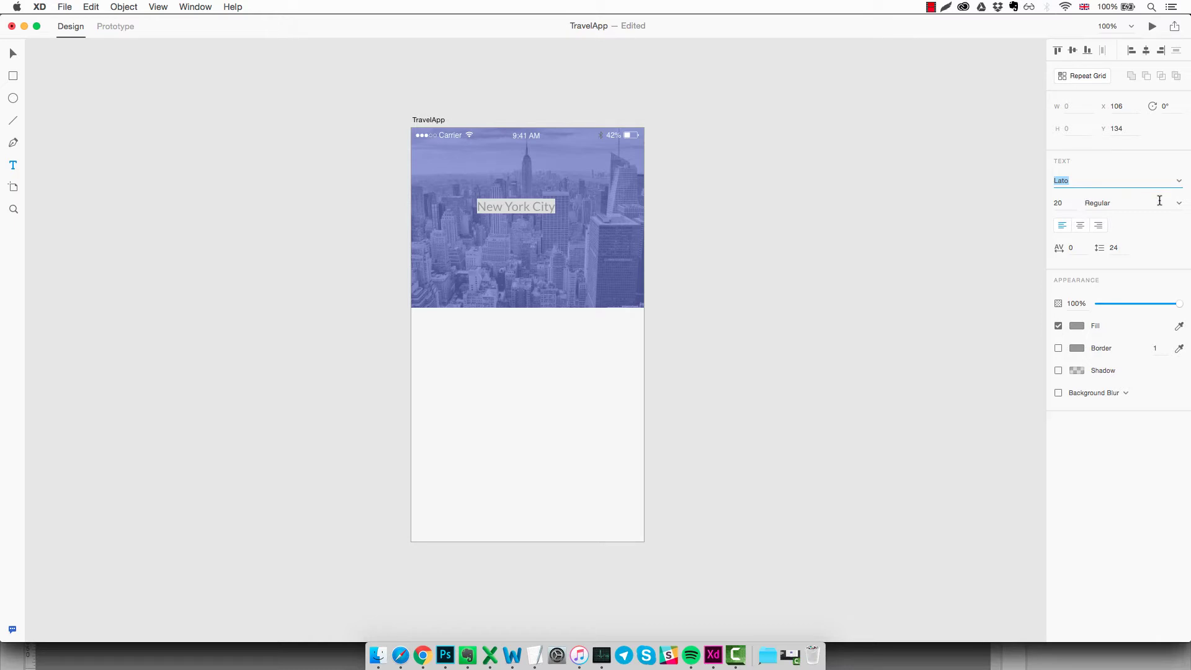
pyautogui.click(1179, 204)
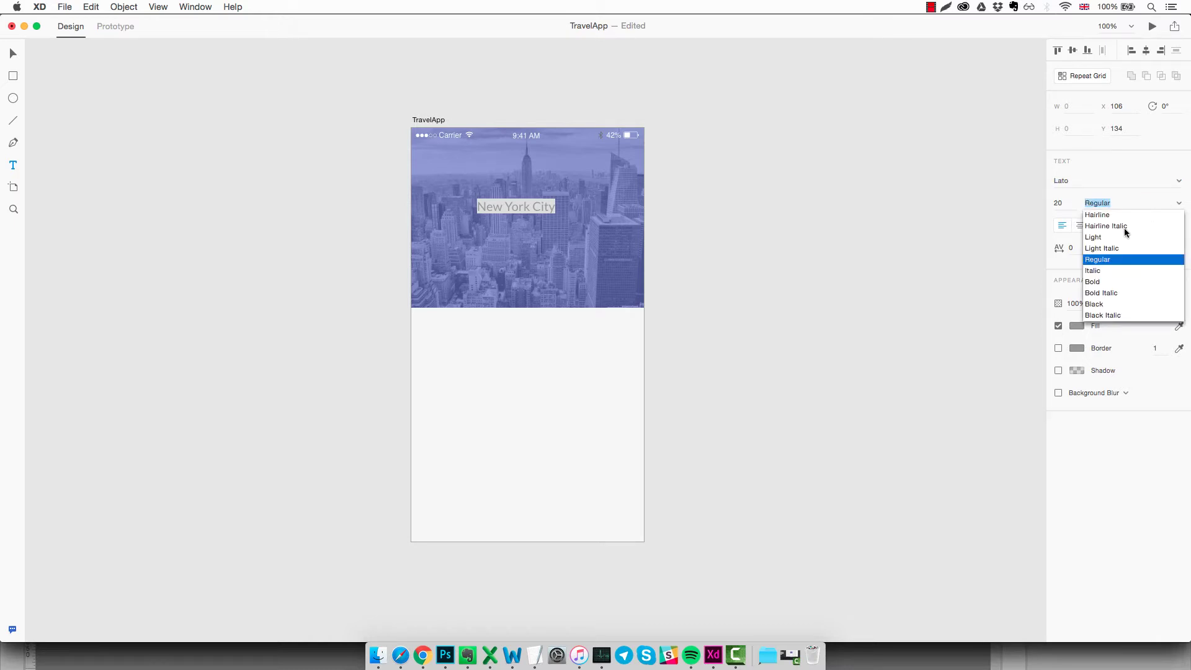
pyautogui.click(1178, 204)
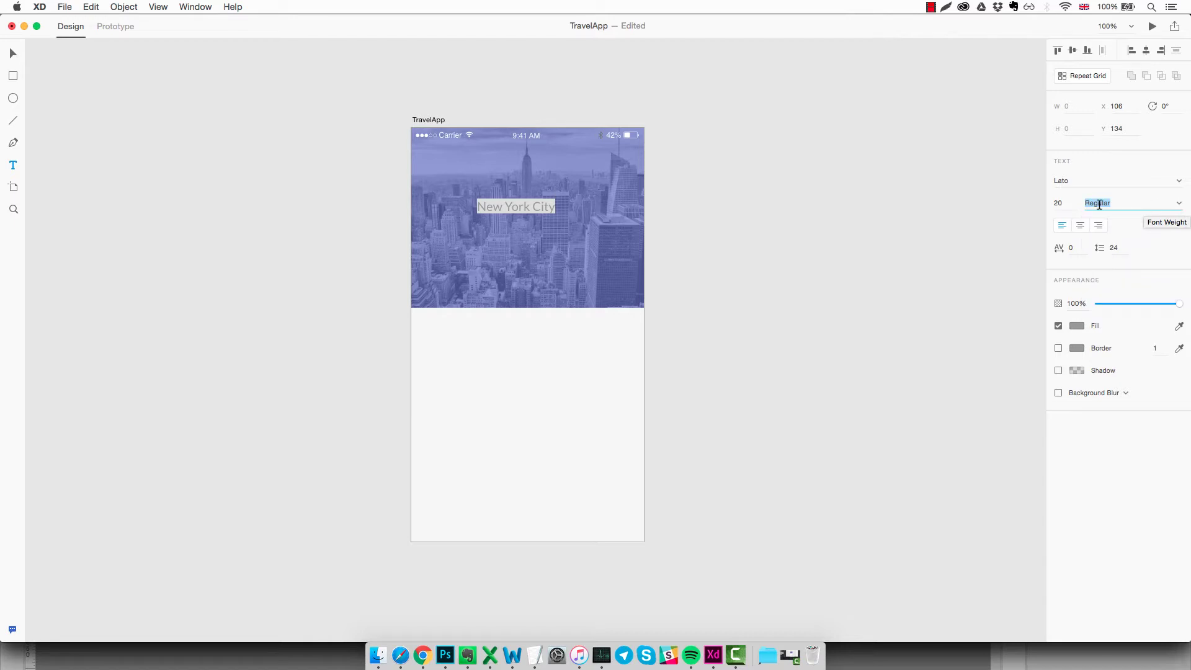
pyautogui.click(1065, 203)
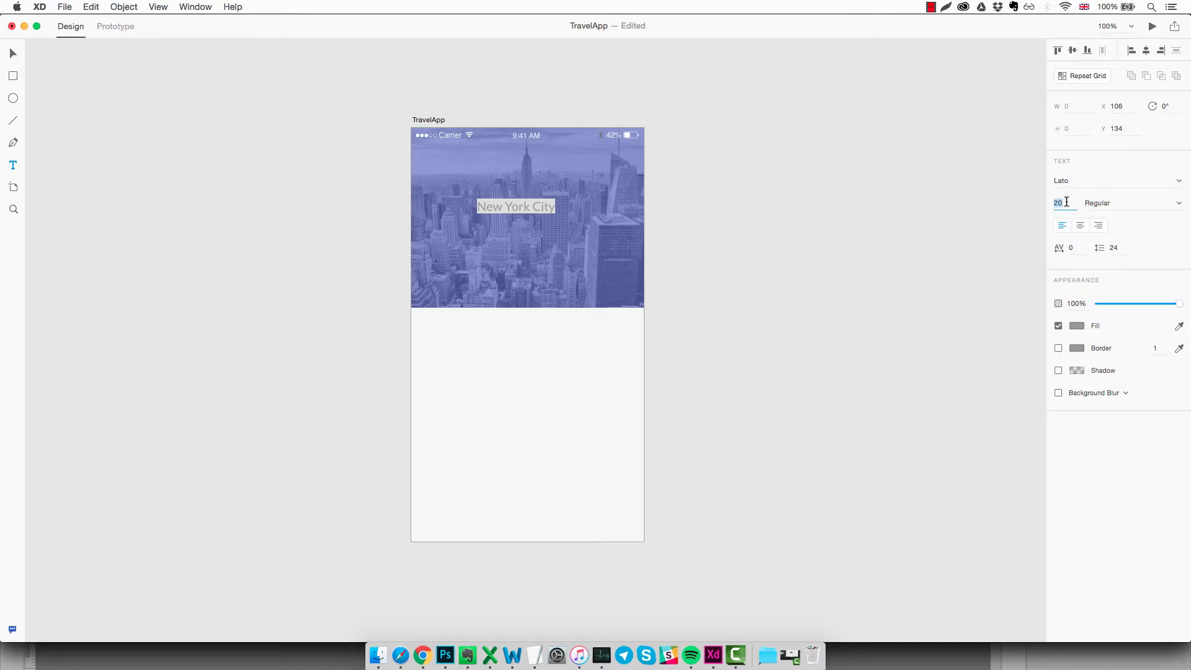
pyautogui.press('Up')
pyautogui.press('Up')
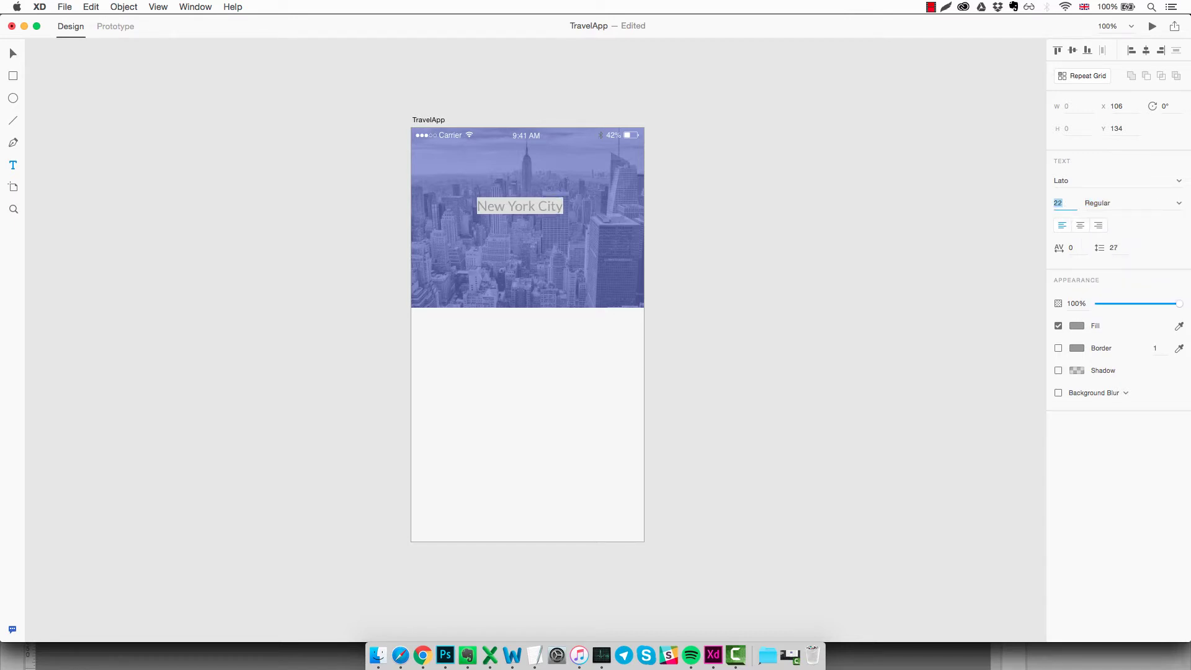
# Fill the title with white #FFFFFF and center it beneath the status bar at X 118, Y 66.
pyautogui.click(1080, 326)
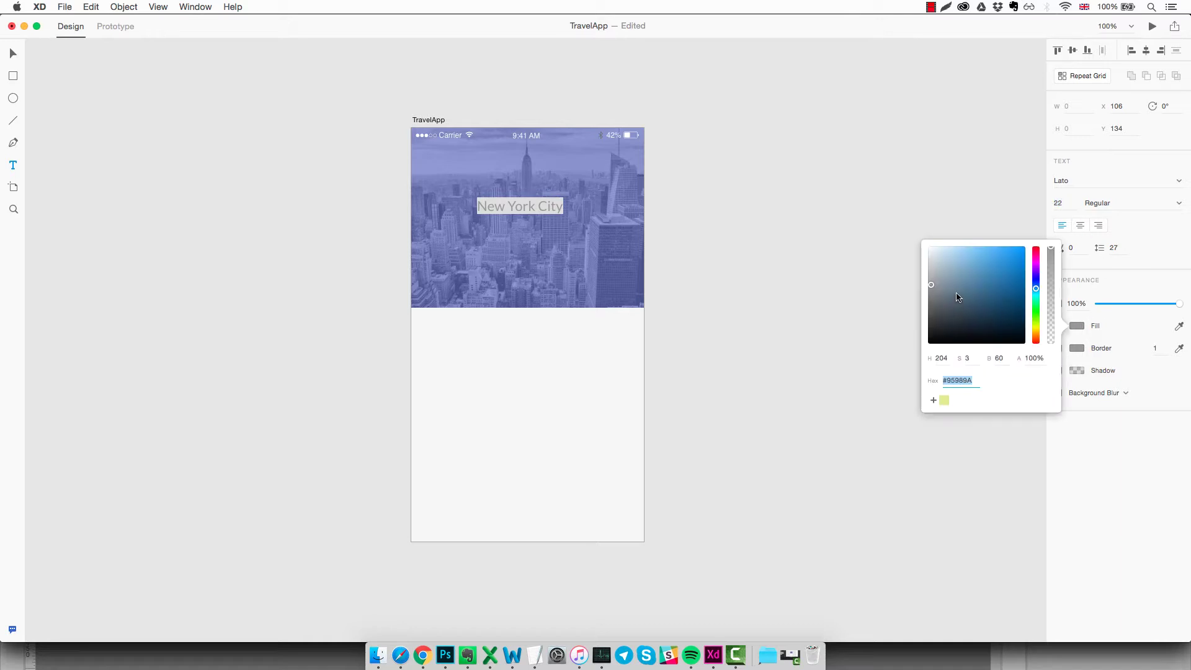
pyautogui.moveTo(960, 296); pyautogui.dragTo(891, 215)
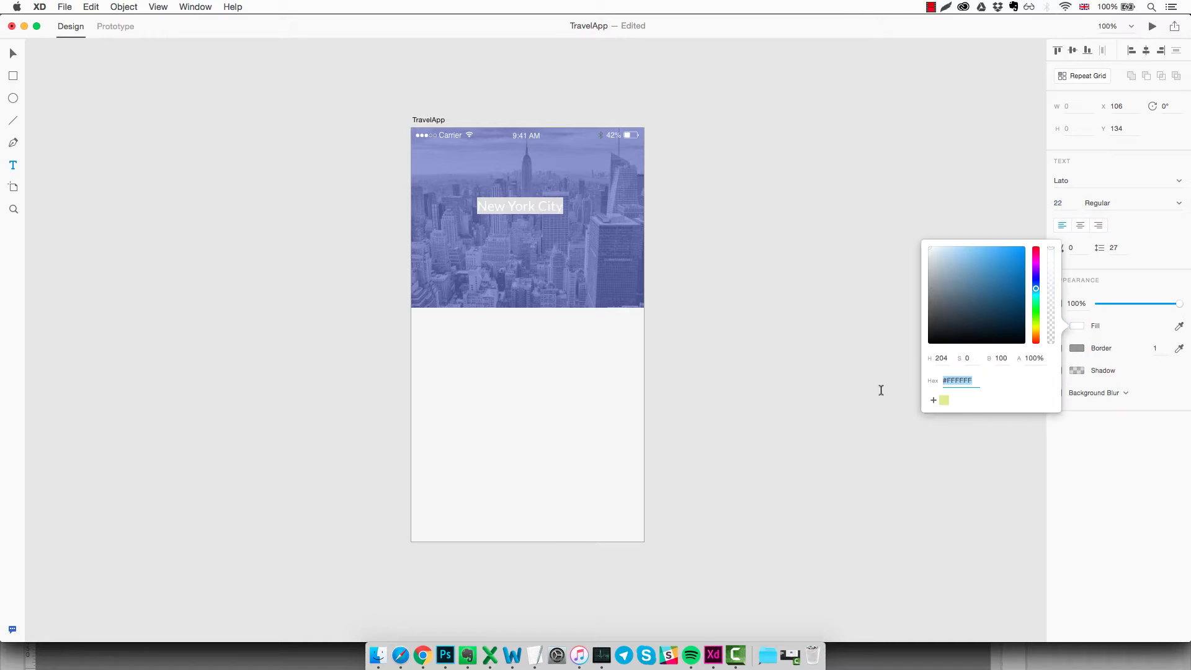
pyautogui.click(838, 361)
pyautogui.press('Escape')
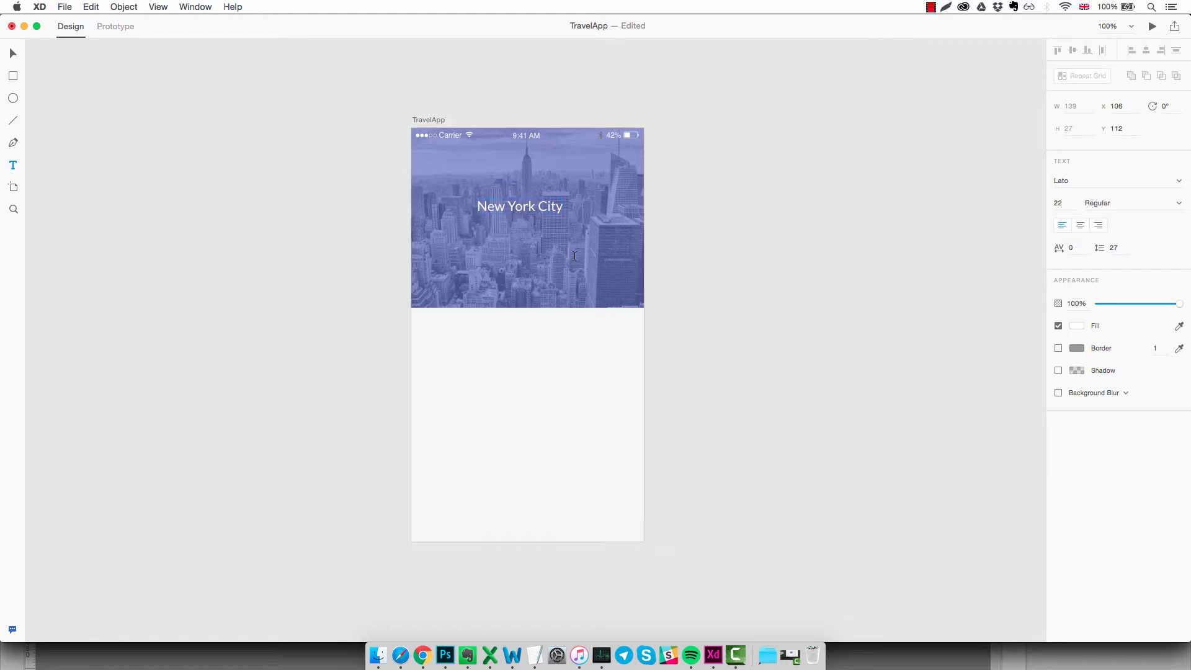
pyautogui.press('v')
pyautogui.moveTo(543, 208); pyautogui.dragTo(552, 179)
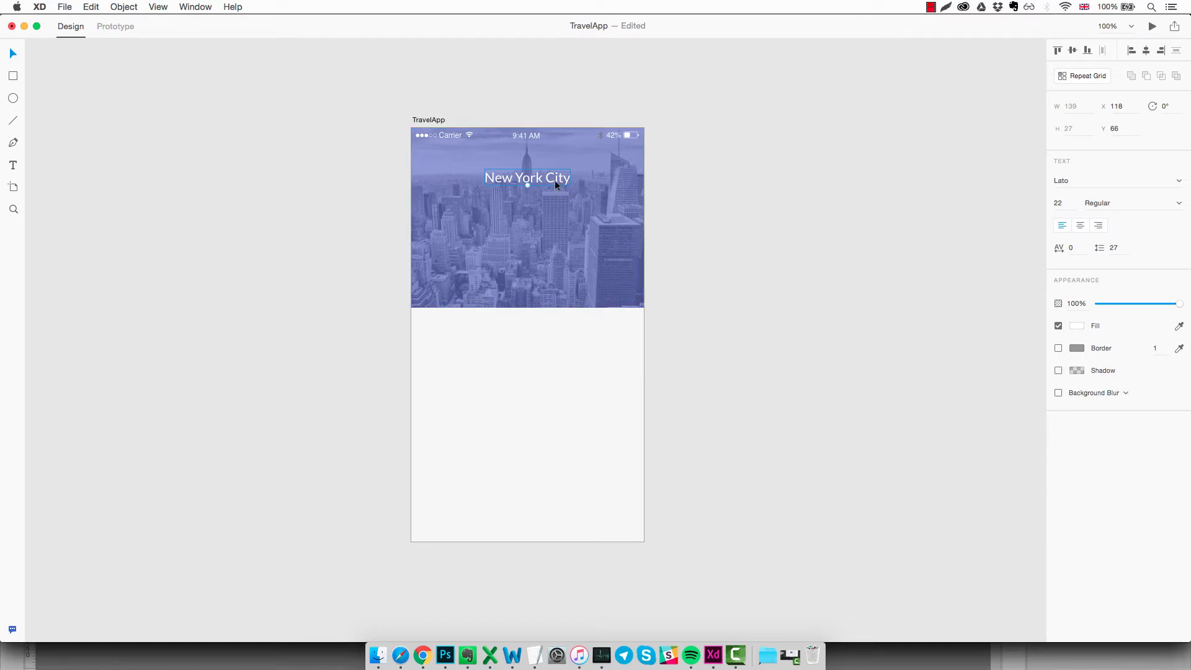
# Duplicate the title just below itself, change the copy to "THE CITY THAT NEVER SLEEPS" and center it in the header.
pyautogui.moveTo(554, 180); pyautogui.dragTo(554, 207)
pyautogui.doubleClick(553, 207)
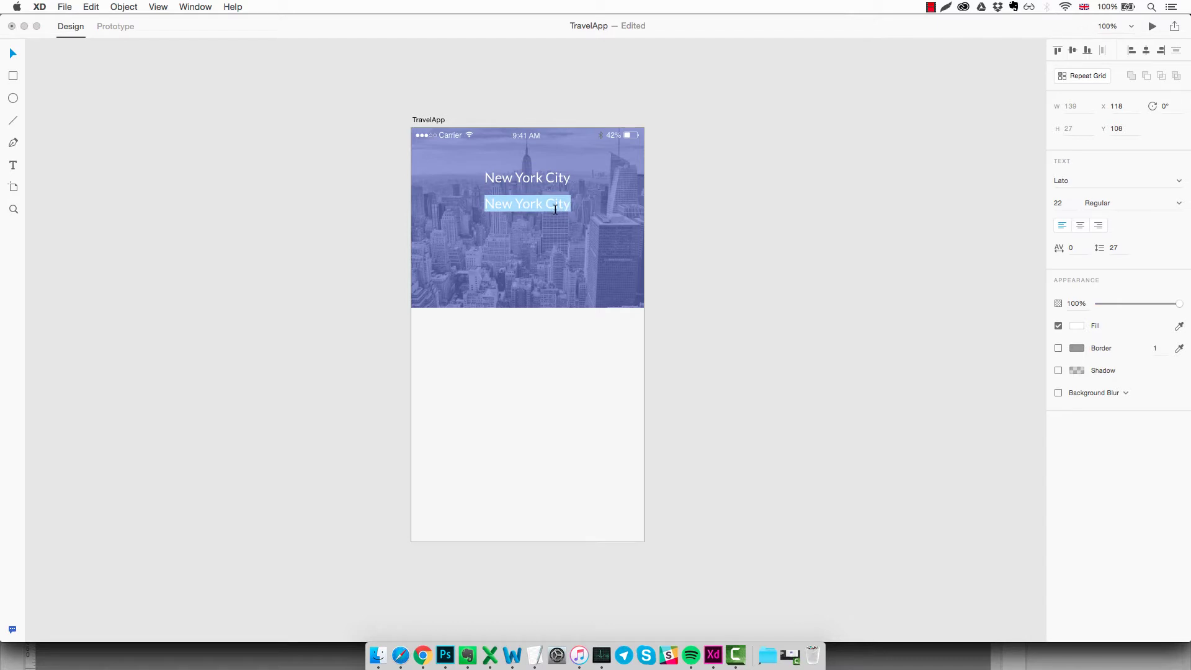
pyautogui.write('THE CITY THAT NEVER SLEEPS')
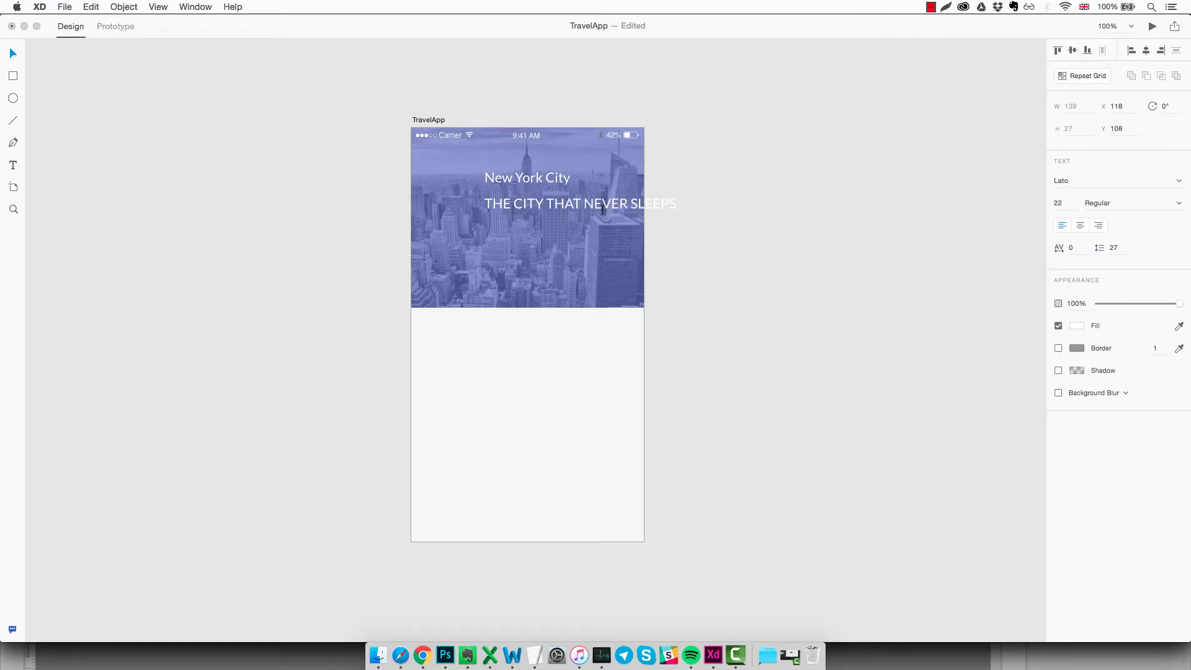
pyautogui.press('Escape')
pyautogui.moveTo(602, 204); pyautogui.dragTo(549, 204)
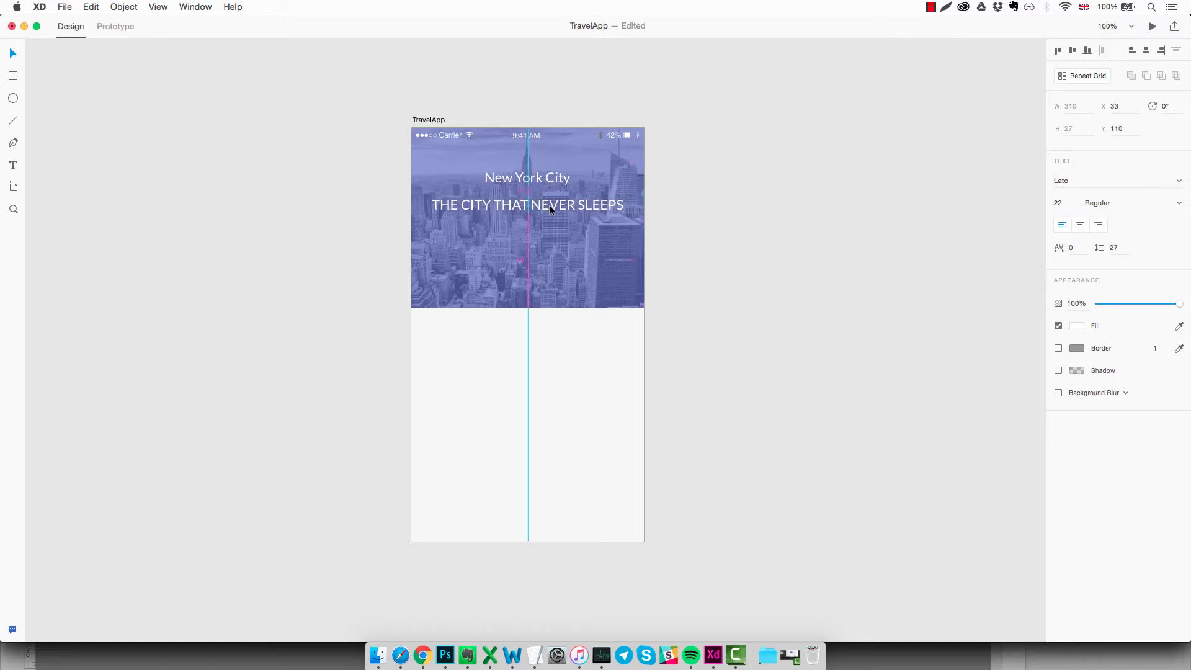
# Set the tagline to Lato Bold at size 11 with centered alignment.
pyautogui.doubleClick(549, 205)
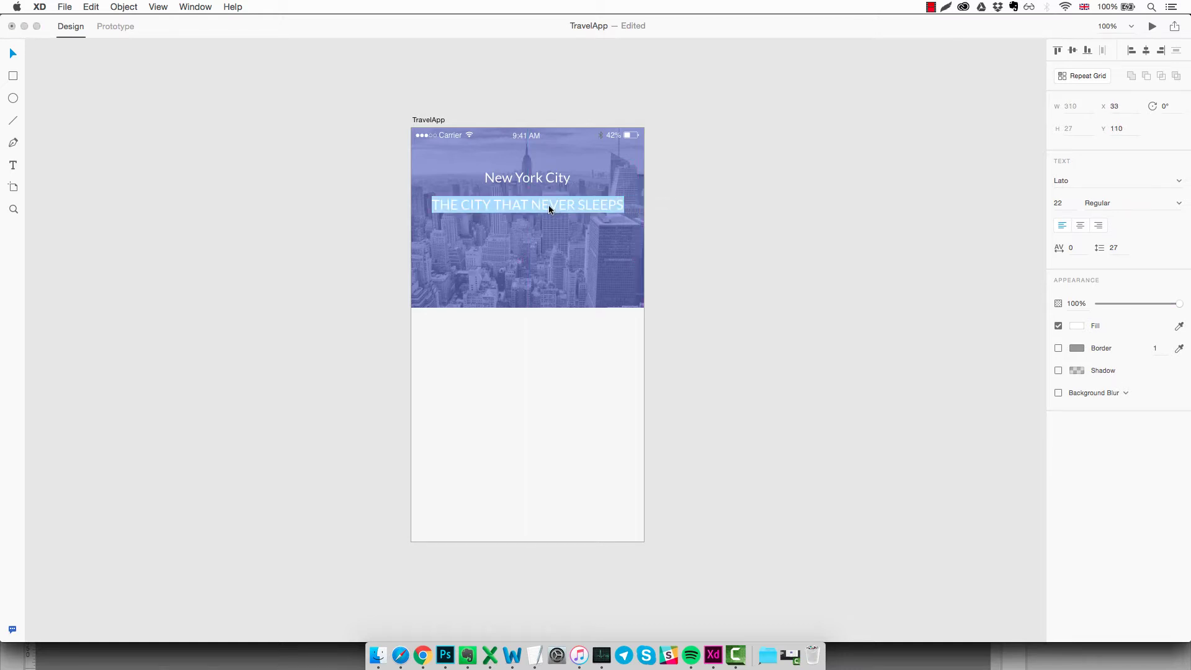
pyautogui.click(1067, 202)
pyautogui.write('14')
pyautogui.press('Return')
pyautogui.press('Down')
pyautogui.press('Down')
pyautogui.press('Down')
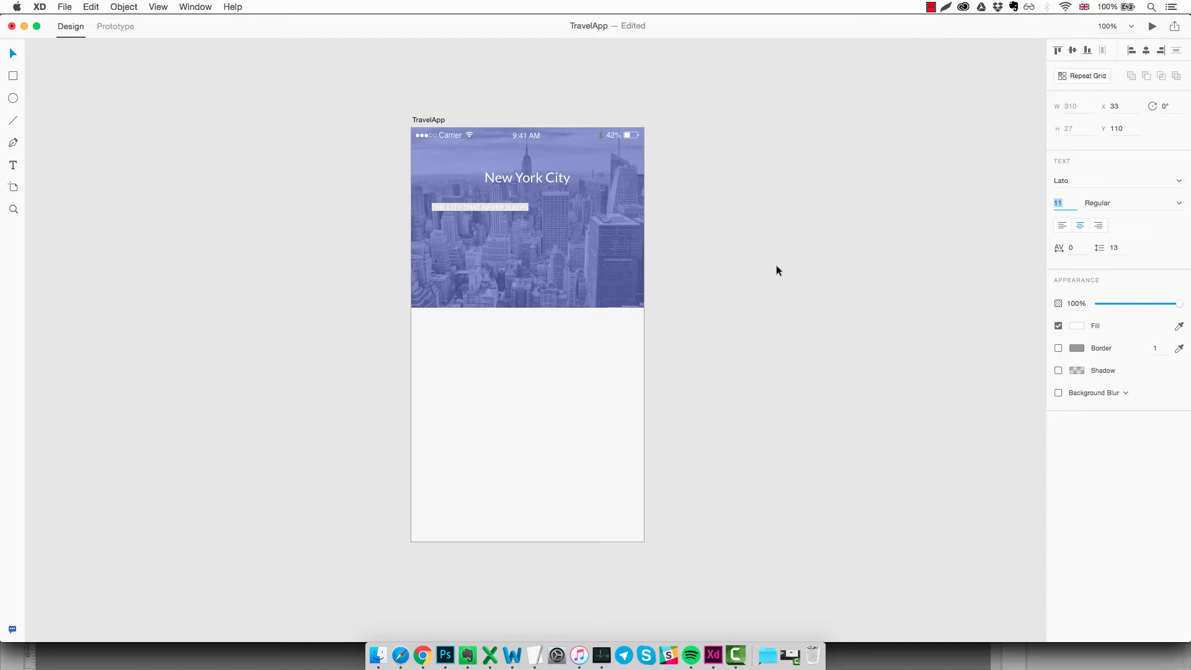
pyautogui.click(1179, 203)
pyautogui.click(1099, 282)
pyautogui.press('Escape')
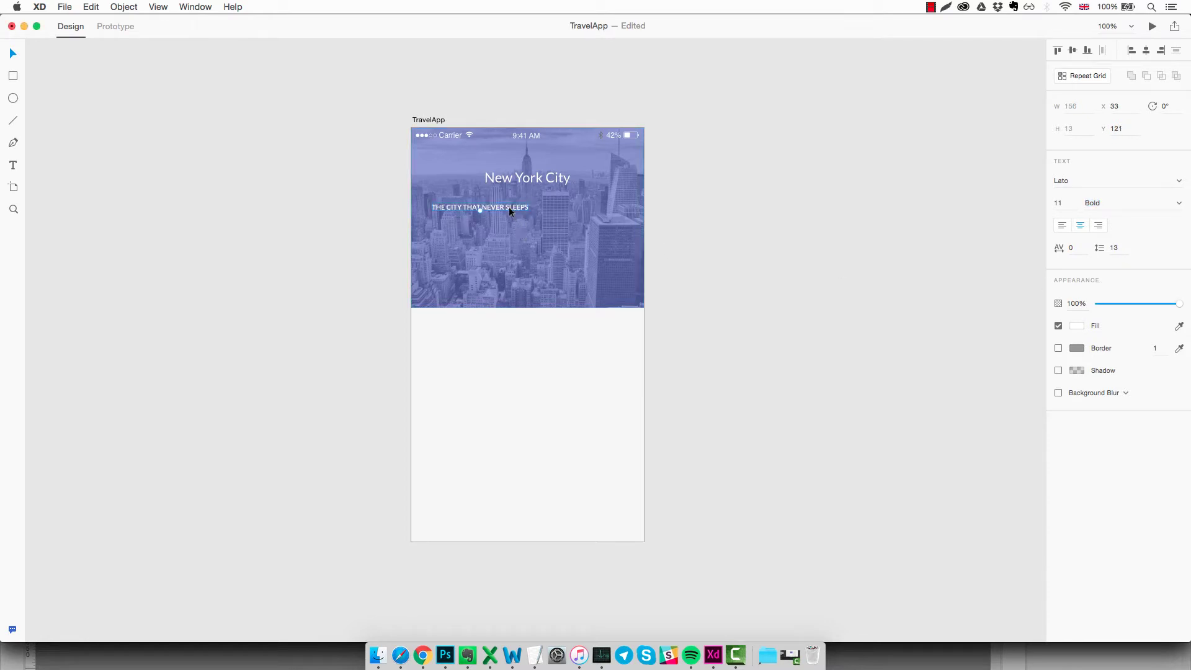
# Center the tagline under the title at X 110, Y 106 and fill it with the saved yellow-green #E3EA91.
pyautogui.moveTo(509, 207); pyautogui.dragTo(556, 198)
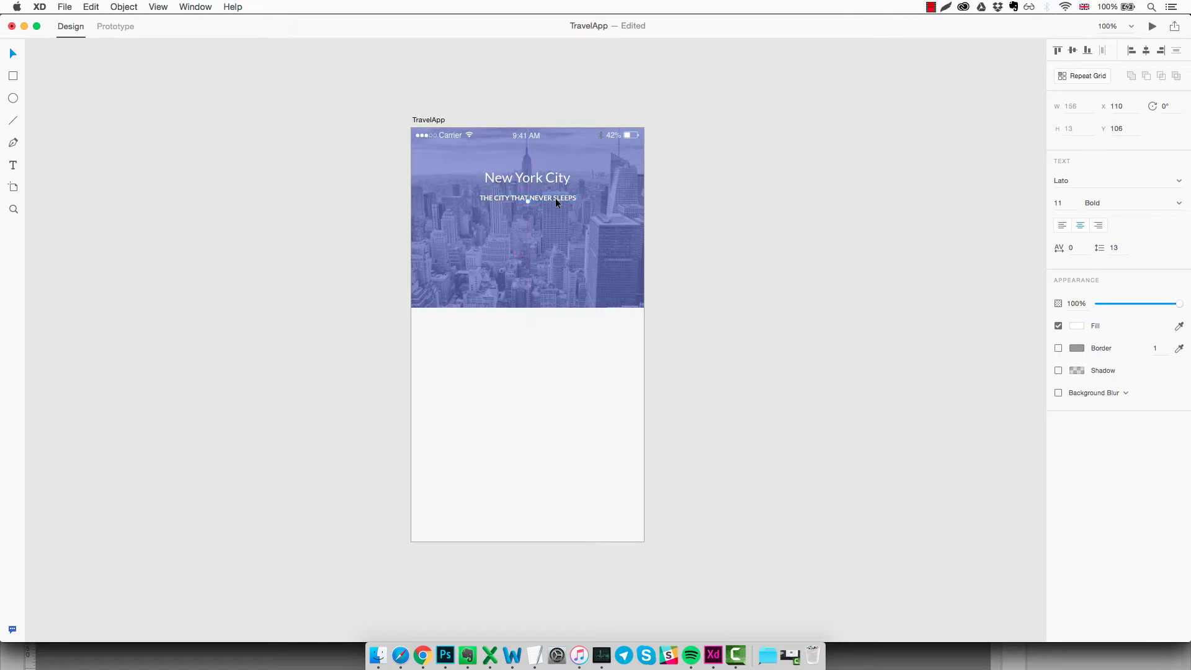
pyautogui.click(1078, 326)
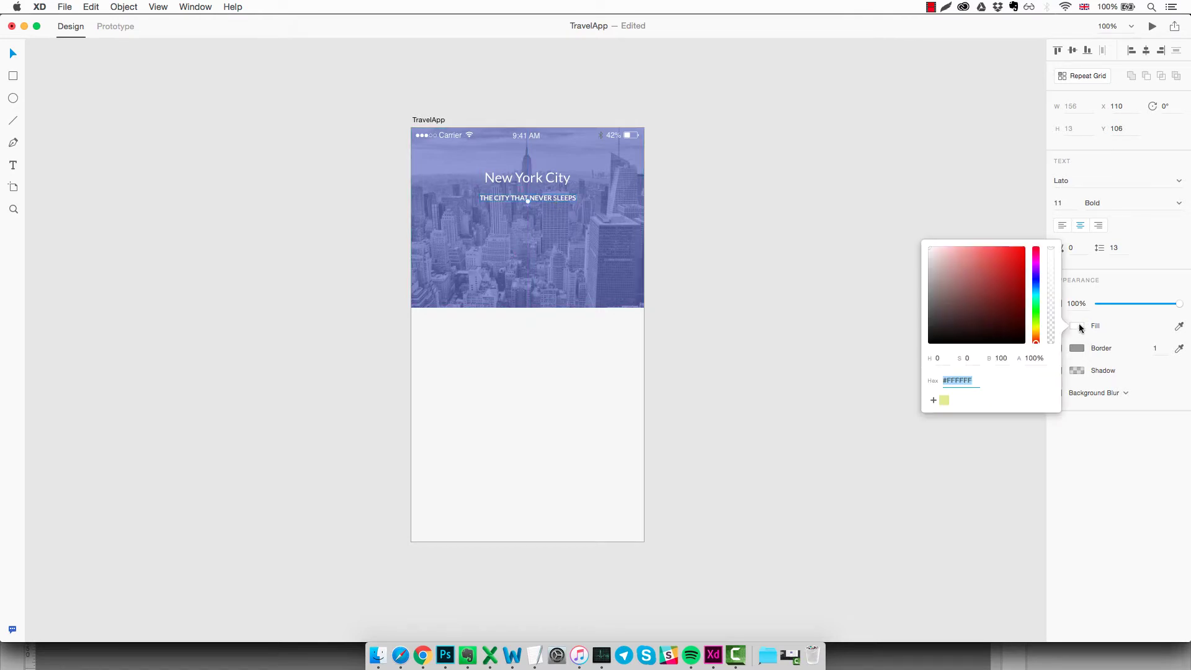
pyautogui.click(944, 402)
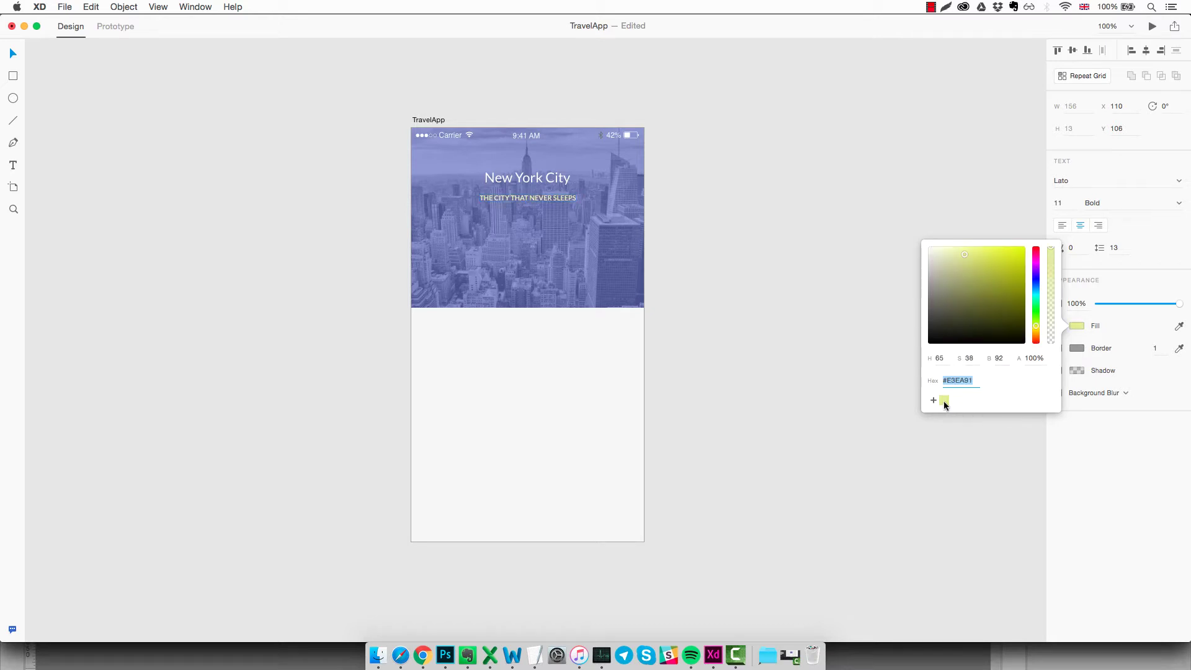
pyautogui.click(606, 261)
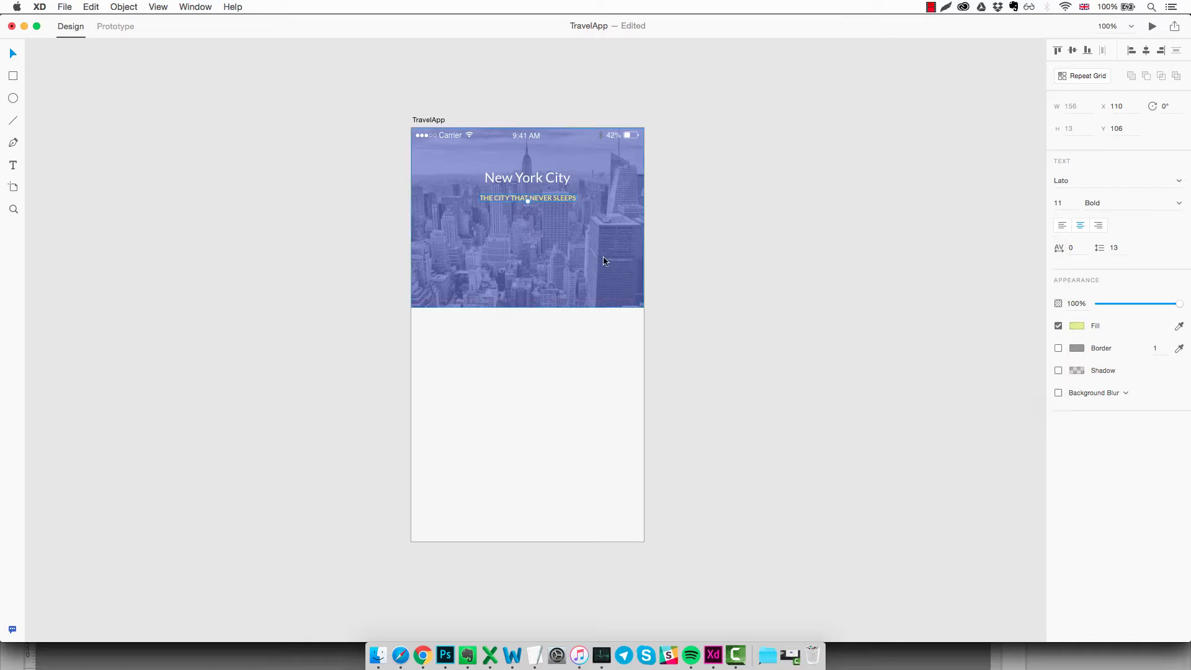
pyautogui.click(685, 263)
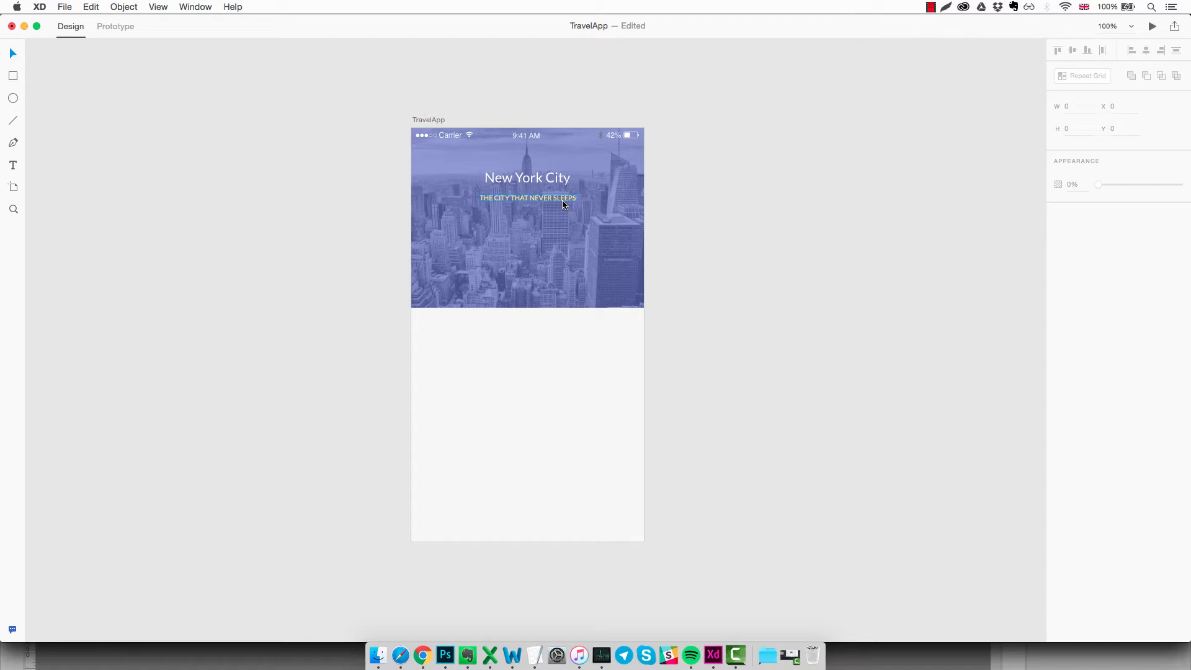
# Widen the letter spacing of the tagline under the city title.
pyautogui.click(561, 200)
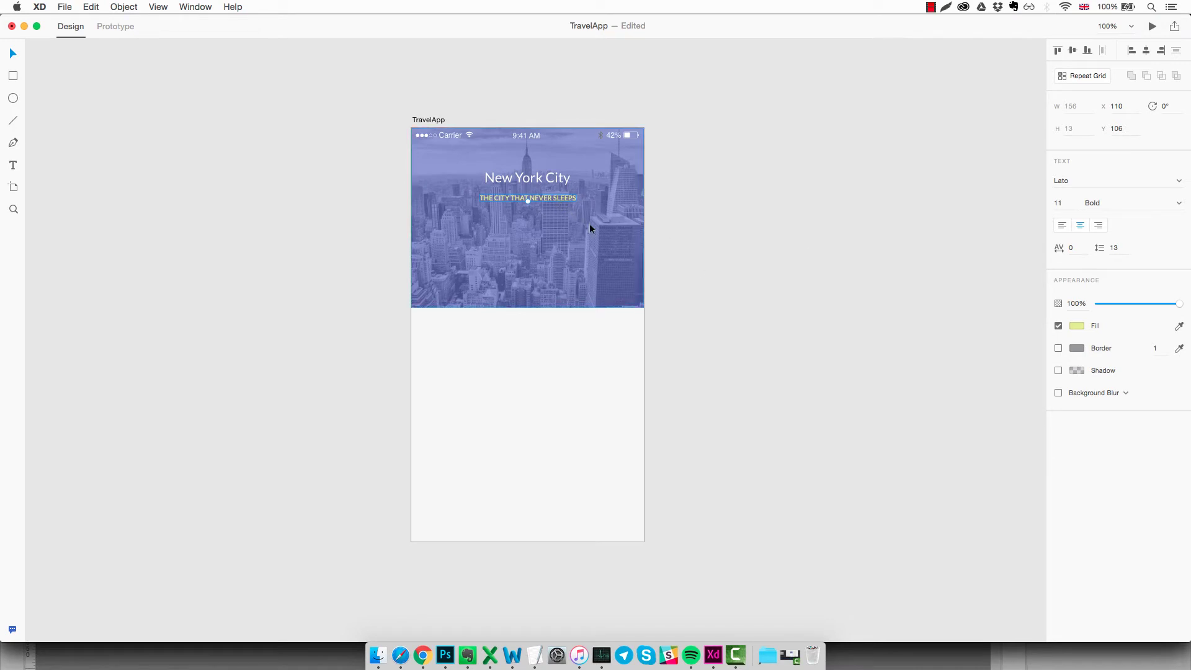
pyautogui.click(1080, 248)
pyautogui.write('31')
pyautogui.press('Return')
pyautogui.press('Up')
pyautogui.press('Up')
pyautogui.press('Up')
pyautogui.press('Up')
pyautogui.press('Up')
pyautogui.press('Up')
pyautogui.press('Up')
pyautogui.press('Up')
pyautogui.press('Up')
pyautogui.press('Up')
pyautogui.press('Up')
pyautogui.press('Up')
pyautogui.press('Up')
pyautogui.press('Up')
pyautogui.press('Up')
pyautogui.press('Up')
pyautogui.press('Up')
pyautogui.press('Up')
pyautogui.press('Up')
pyautogui.press('Up')
pyautogui.press('Up')
pyautogui.press('Up')
pyautogui.press('Up')
# Nudge the tagline slightly upward so it sits closer to the title.
pyautogui.click(661, 264)
pyautogui.moveTo(537, 197); pyautogui.dragTo(537, 193)
pyautogui.click(568, 250)
pyautogui.click(704, 280)
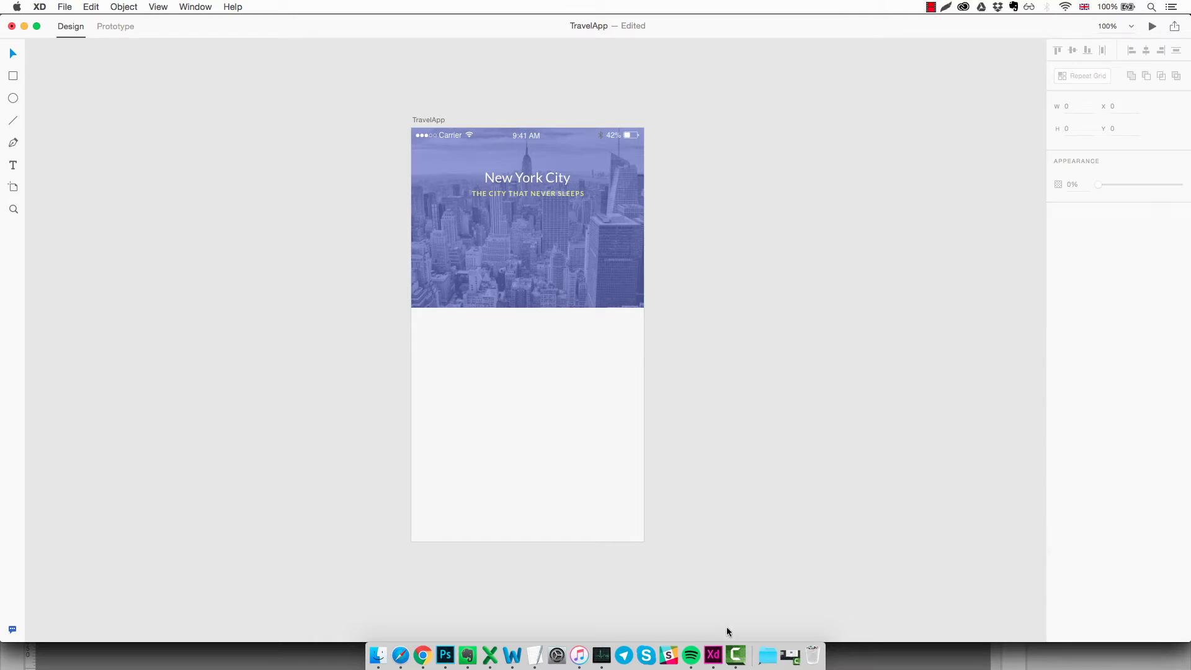
# Examine the header's check-in and check-out boxes in the finished Video2 design and return to the TravelApp document.
pyautogui.moveTo(714, 654)
pyautogui.click(688, 603)
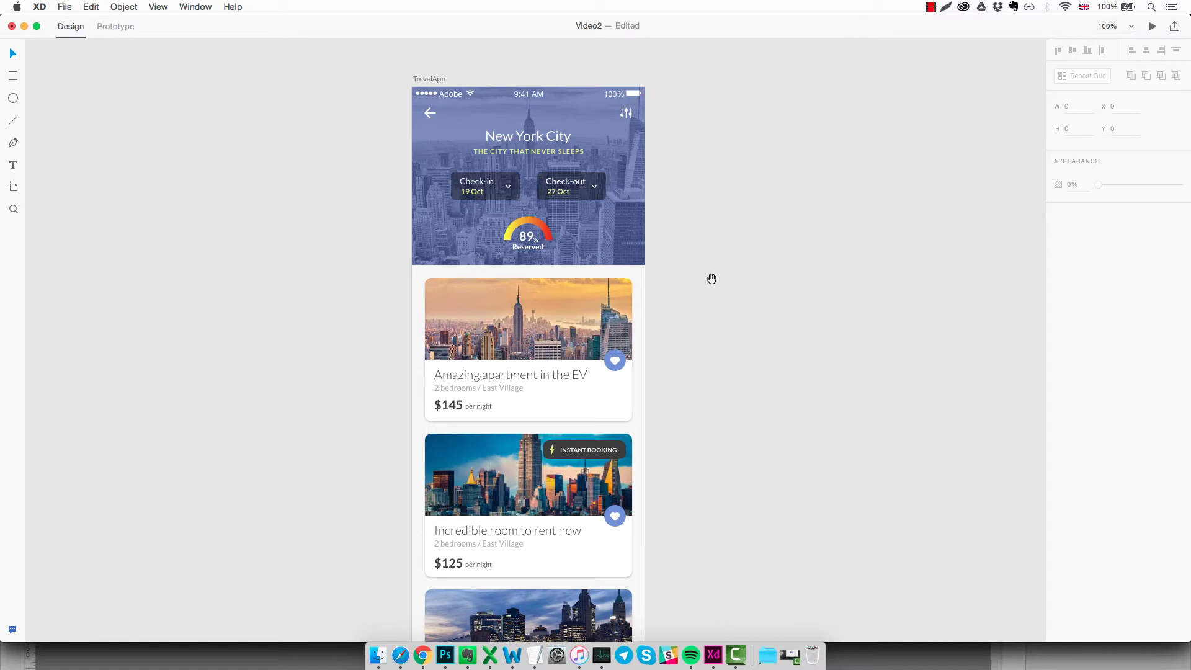
pyautogui.moveTo(712, 279); pyautogui.dragTo(704, 311)
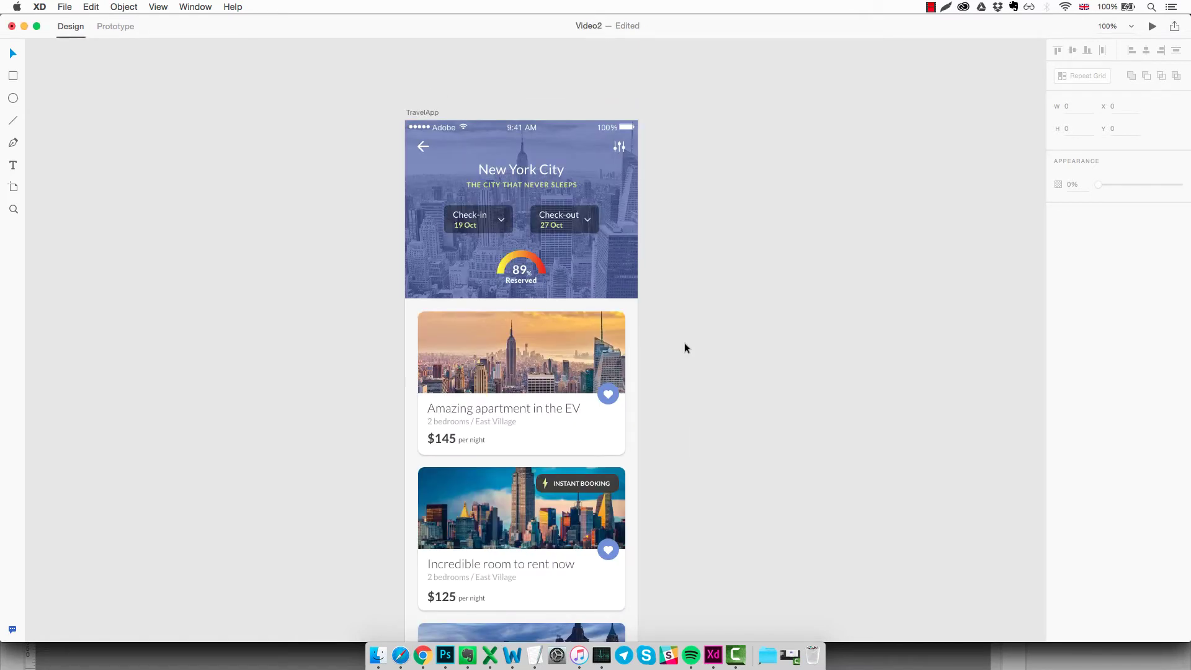
pyautogui.press('super+grave')
pyautogui.press('super+grave')
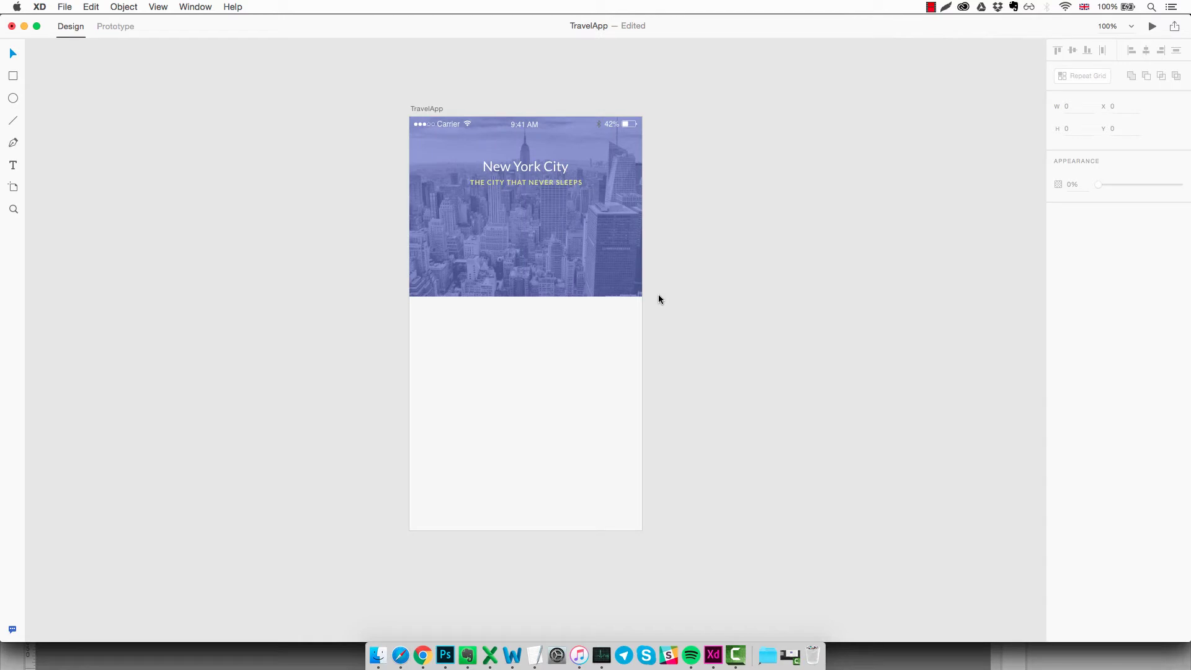
# Draw a rectangle about 53 high in the header below the tagline and set its width to 110.
pyautogui.click(13, 75)
pyautogui.moveTo(455, 220)
pyautogui.mouseDown()
pyautogui.moveTo(499, 253)
pyautogui.moveTo(521, 252)
pyautogui.mouseUp()
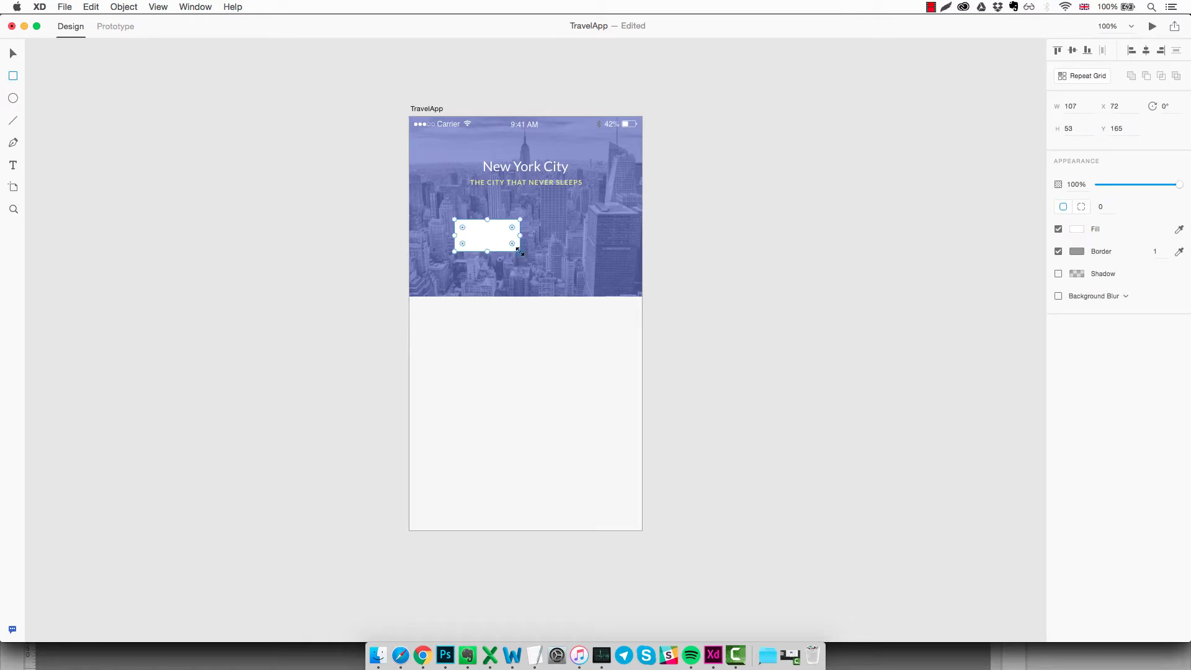
pyautogui.click(1079, 107)
pyautogui.write('109')
pyautogui.press('Return')
pyautogui.press('Up')
# Set the header rectangle's height to 45 and move it to X 63, Y 164.
pyautogui.click(1082, 129)
pyautogui.press('Down')
pyautogui.press('Down')
pyautogui.press('Down')
pyautogui.press('Down')
pyautogui.press('Down')
pyautogui.press('Down')
pyautogui.press('Down')
pyautogui.press('Down')
pyautogui.press('v')
pyautogui.moveTo(497, 240); pyautogui.dragTo(491, 244)
# Remove the header rectangle's border and fill it with black #000000.
pyautogui.press('z')
pyautogui.click(549, 237)
pyautogui.moveTo(527, 295); pyautogui.dragTo(526, 336)
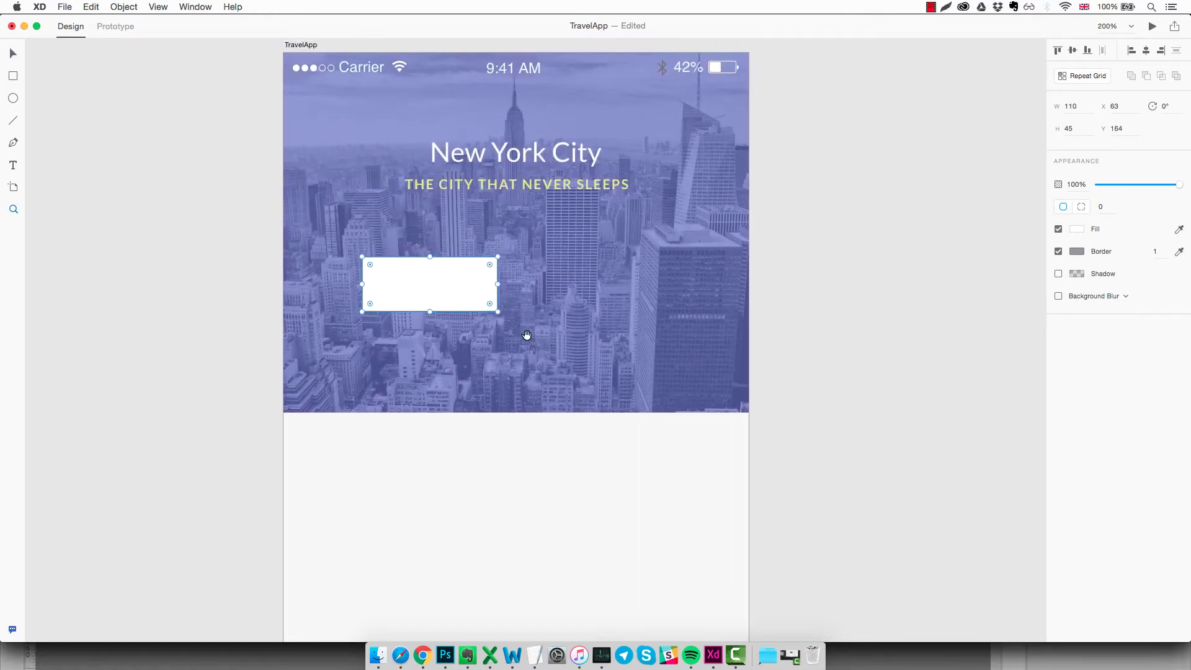
pyautogui.press('Escape')
pyautogui.press('v')
pyautogui.click(490, 308)
pyautogui.click(1059, 251)
pyautogui.click(1078, 229)
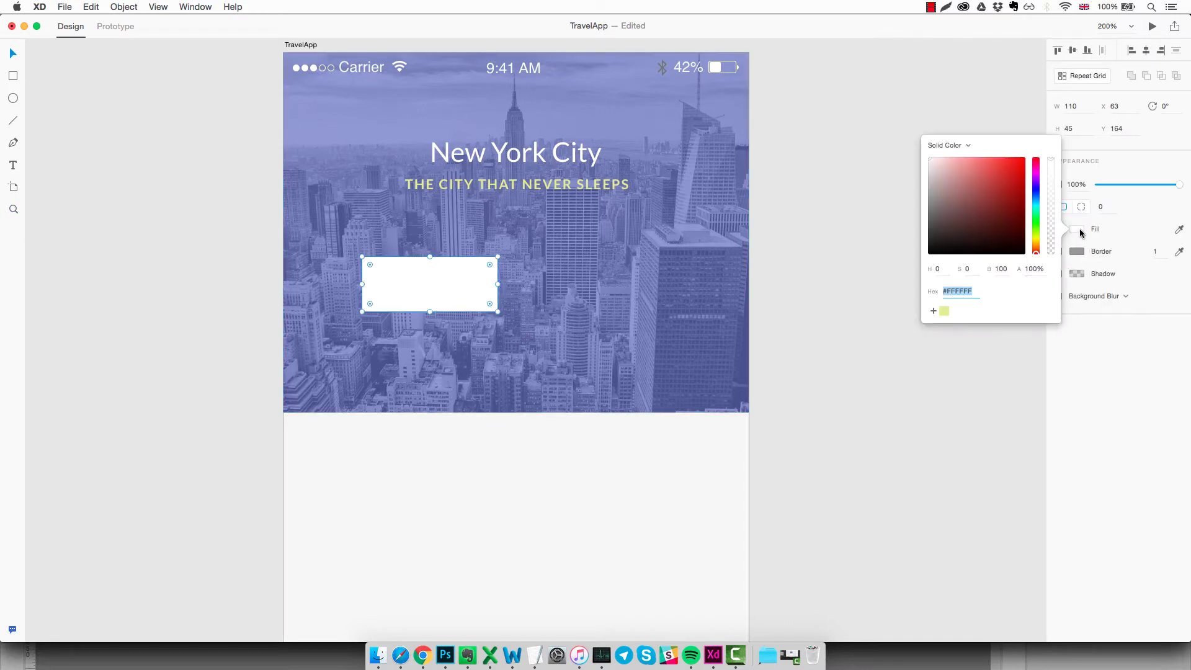
pyautogui.moveTo(979, 242); pyautogui.dragTo(885, 279)
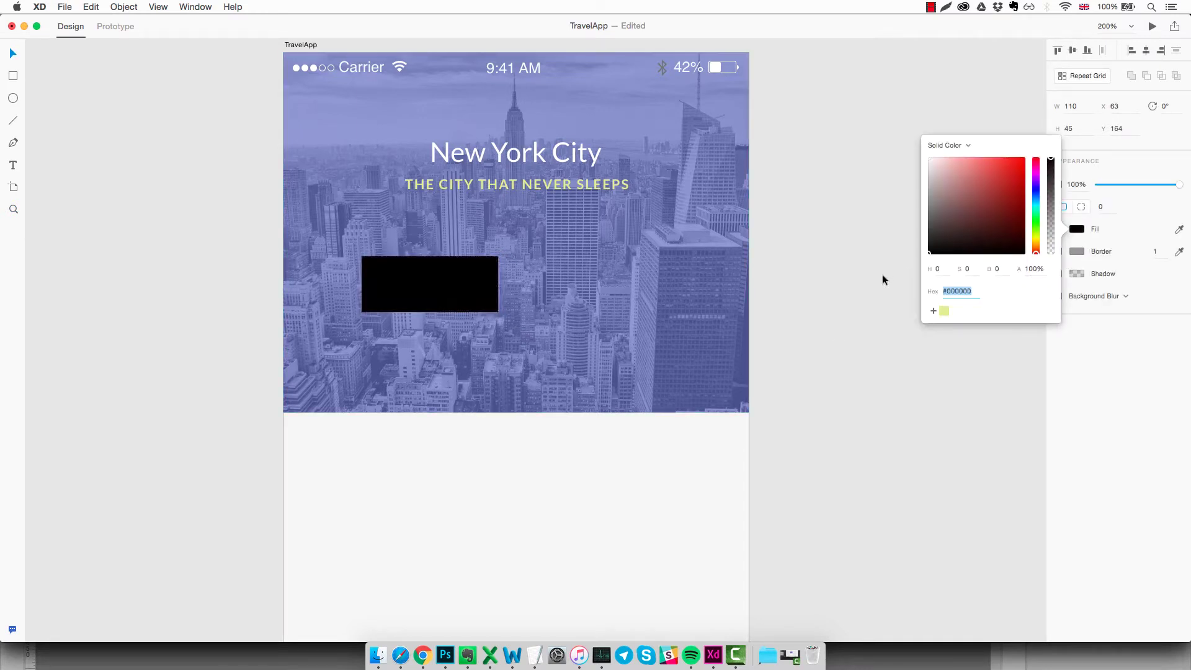
# Set the black header rectangle's opacity to 40%.
pyautogui.click(871, 359)
pyautogui.click(484, 308)
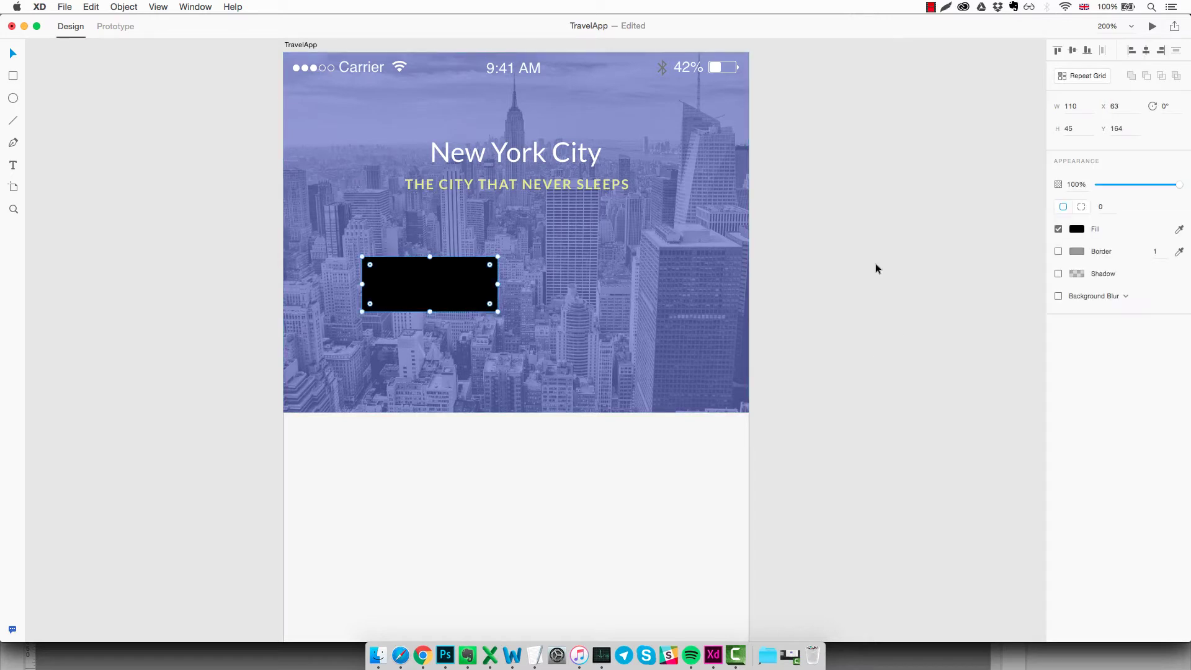
pyautogui.moveTo(1181, 185); pyautogui.dragTo(1130, 184)
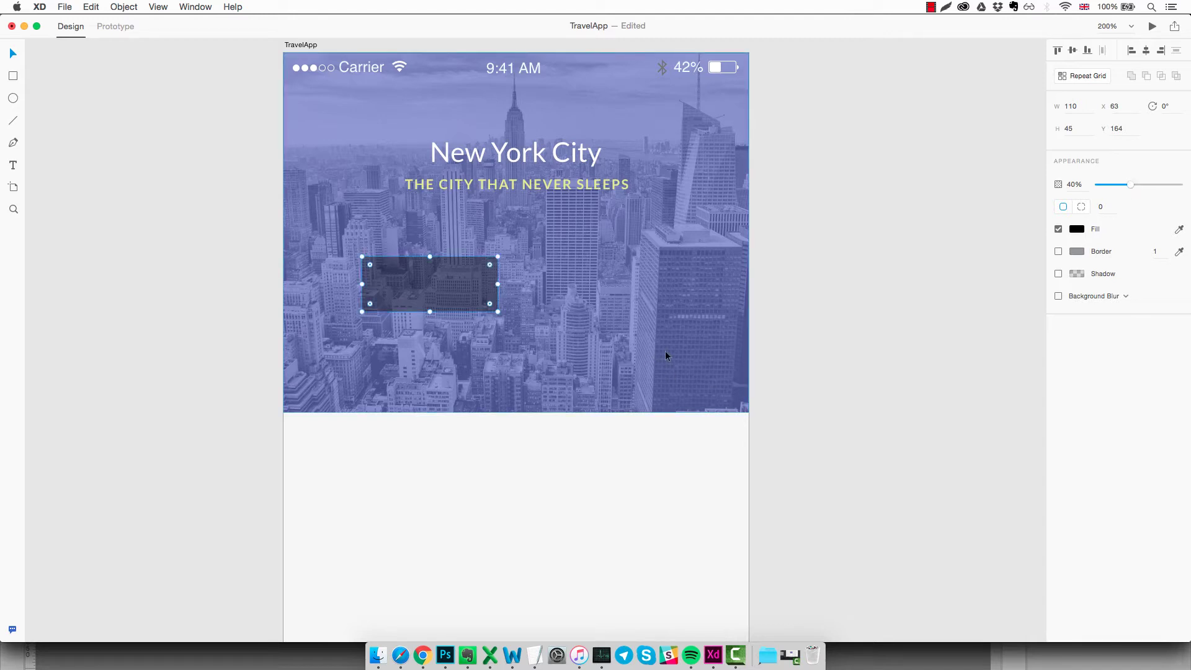
# Round the corners of the dark header rectangle and move it slightly up toward the tagline.
pyautogui.click(1105, 207)
pyautogui.write('2')
pyautogui.click(615, 341)
pyautogui.moveTo(474, 295); pyautogui.dragTo(471, 270)
pyautogui.click(548, 275)
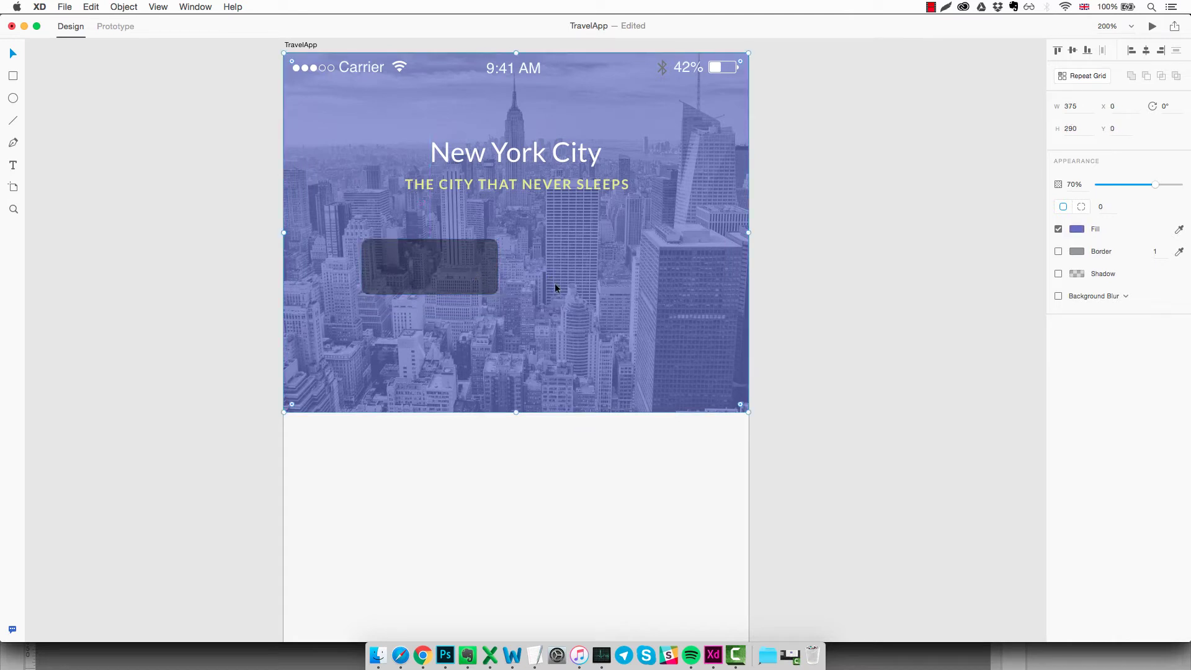
pyautogui.press('Escape')
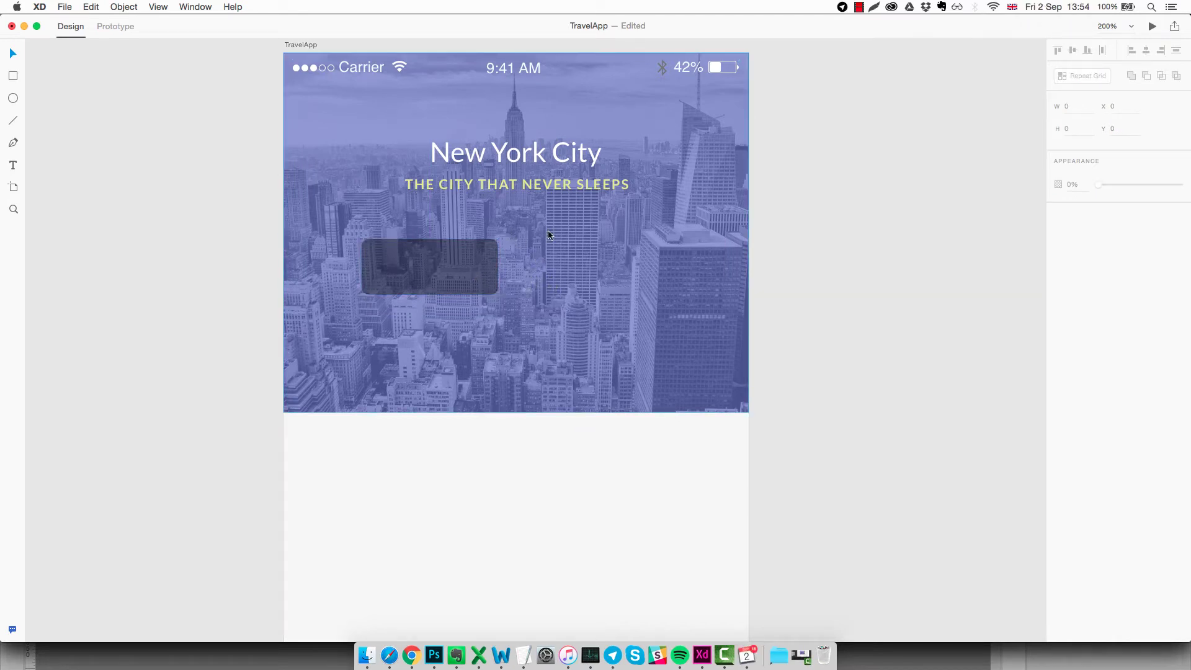
pyautogui.click(575, 236)
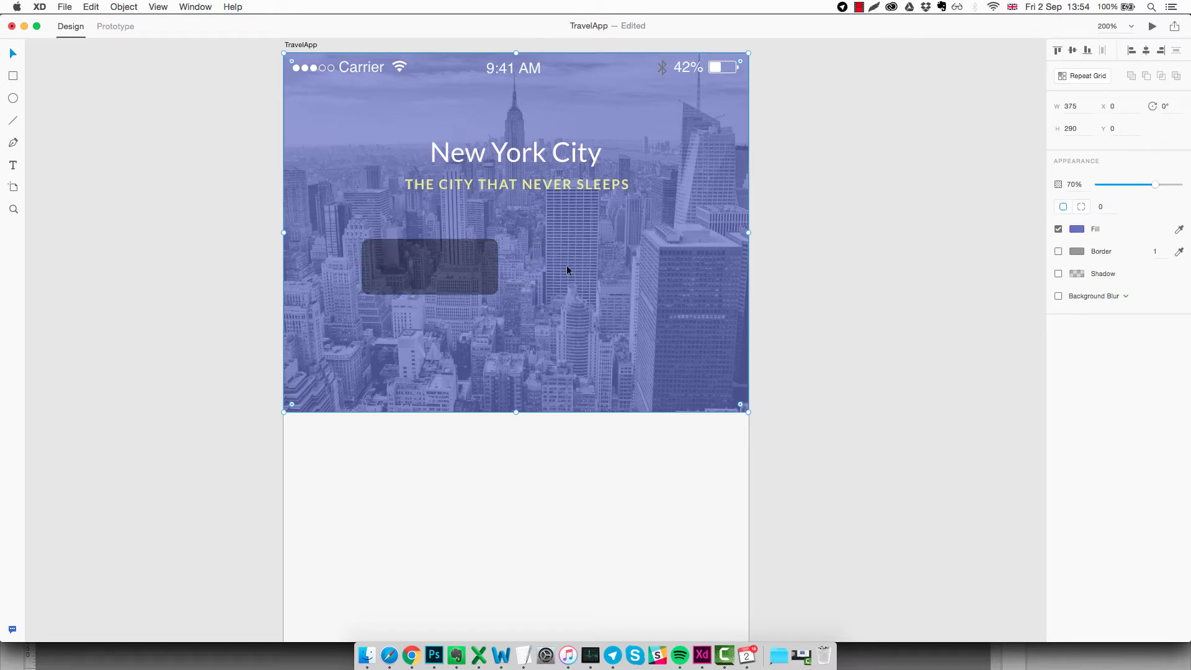
pyautogui.moveTo(559, 267); pyautogui.dragTo(633, 266)
pyautogui.press('super+z')
# Lock the purple overlay that covers the header photo.
pyautogui.rightClick(627, 265)
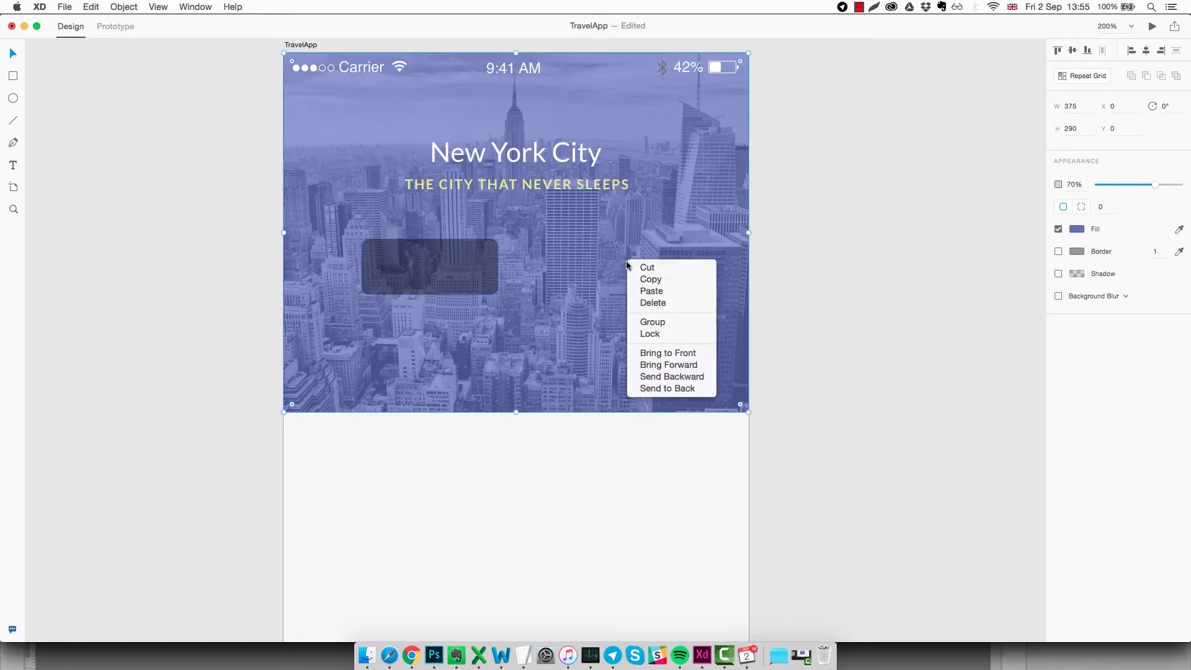
pyautogui.click(651, 335)
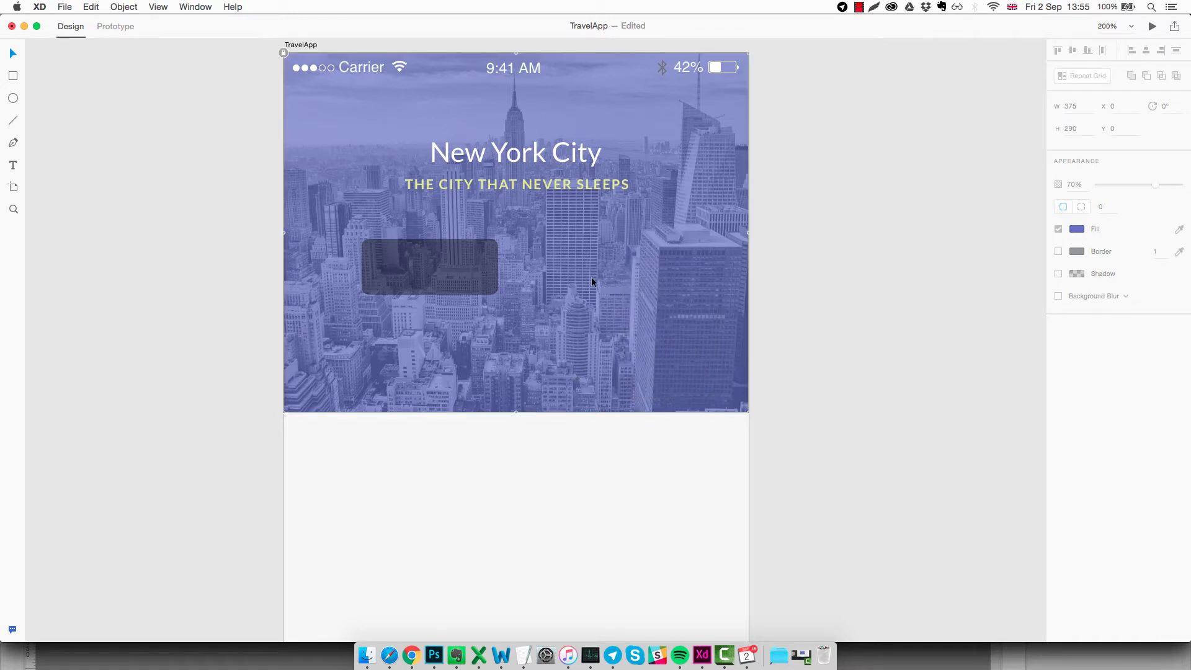
pyautogui.moveTo(570, 248); pyautogui.dragTo(624, 277)
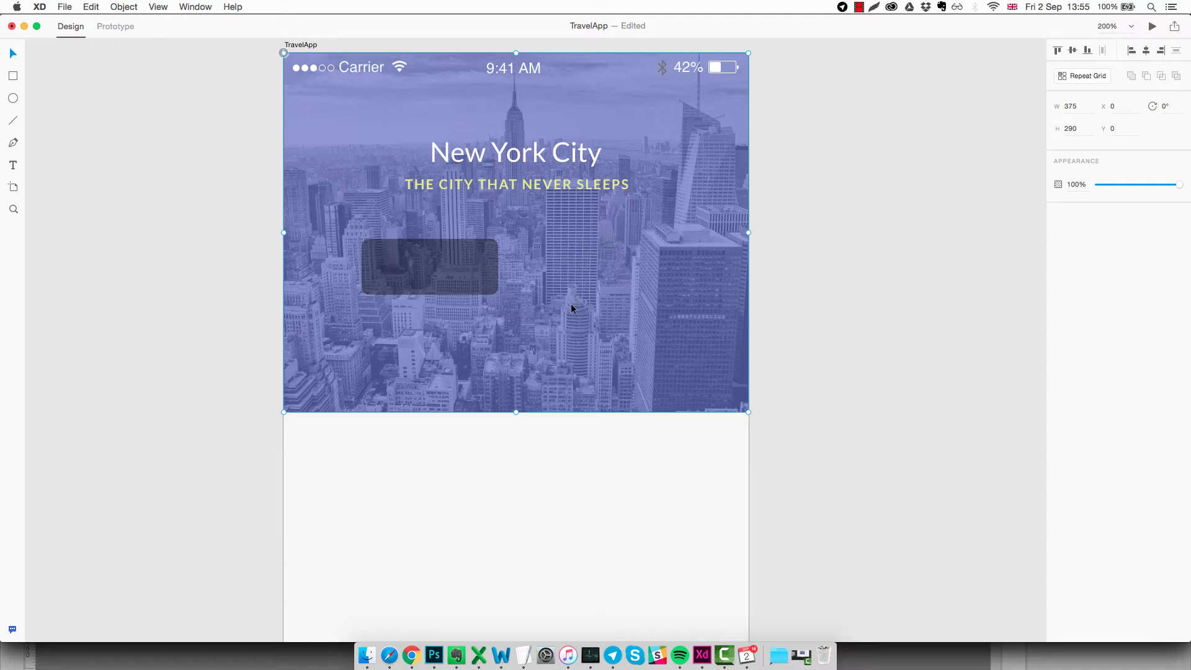
# Add the text "Check-in" inside the dark header box and set its font to Lato.
pyautogui.press('t')
pyautogui.click(381, 259)
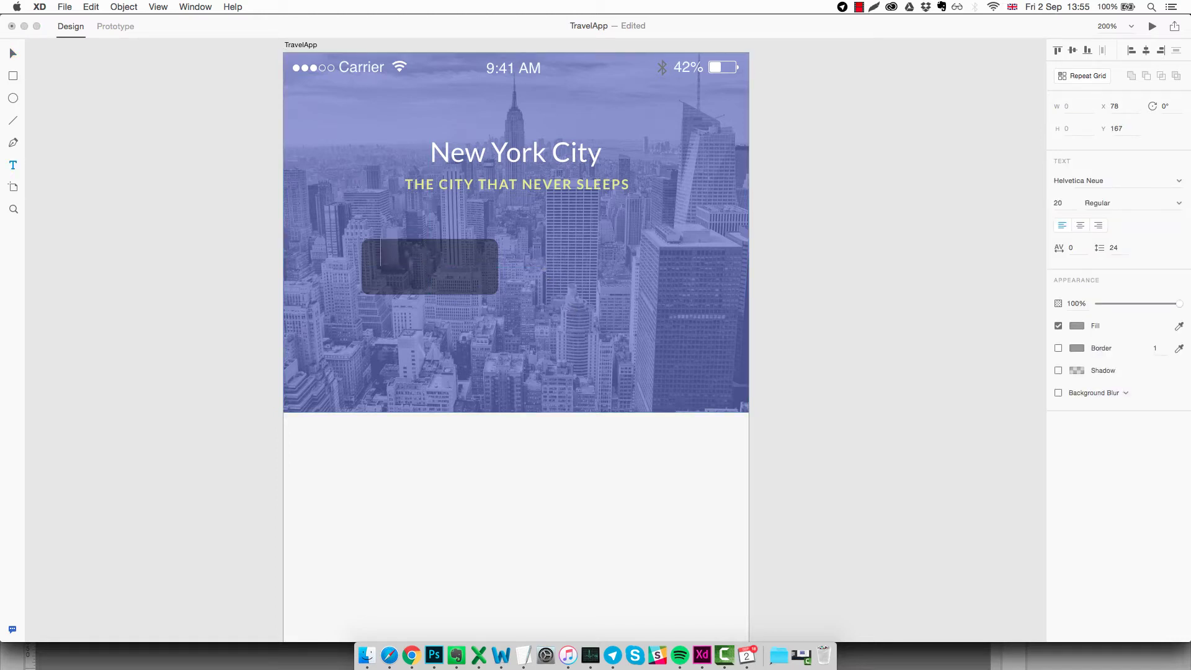
pyautogui.write('Check-in')
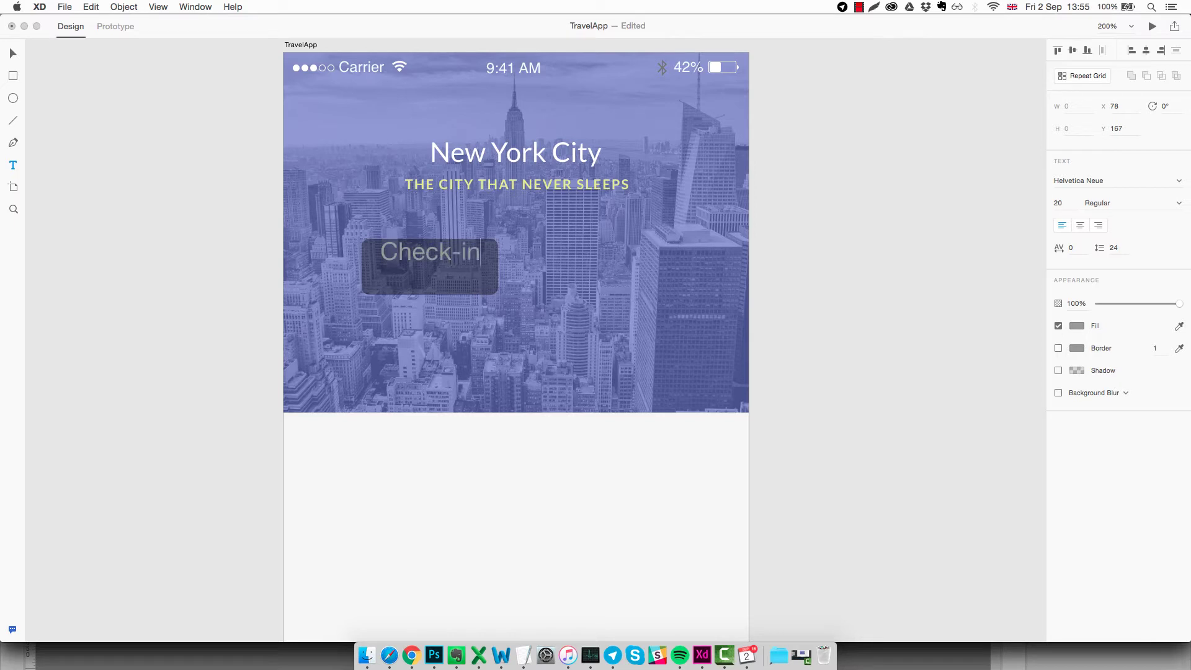
pyautogui.press('super+a')
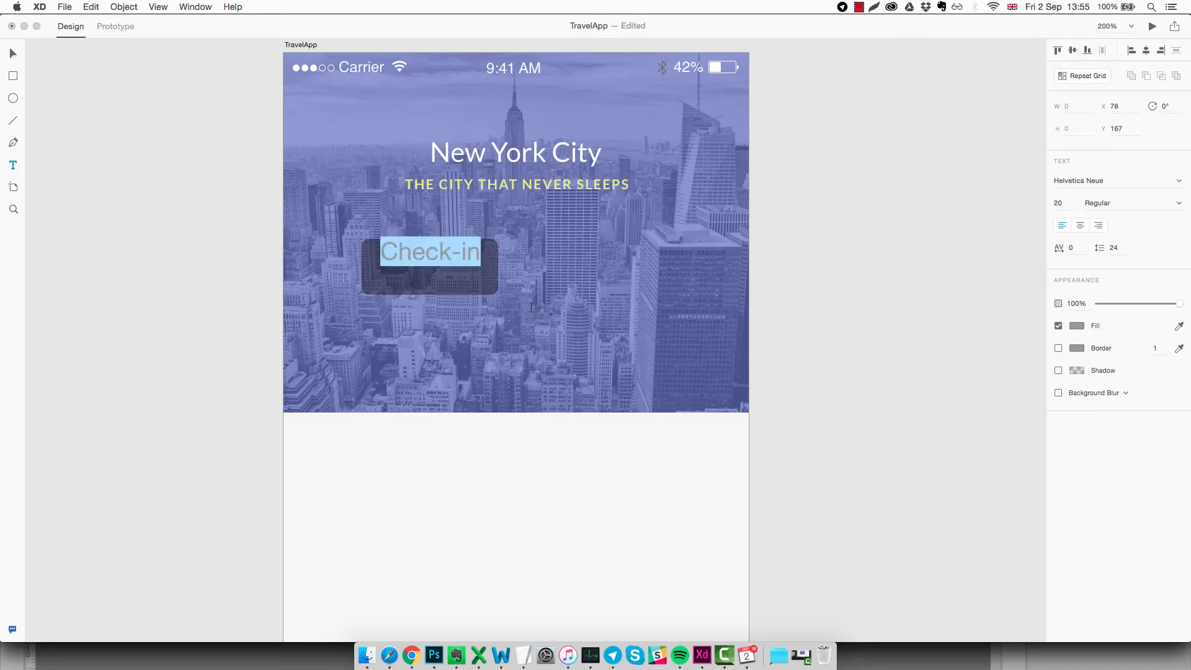
pyautogui.click(1150, 179)
pyautogui.write('Lato')
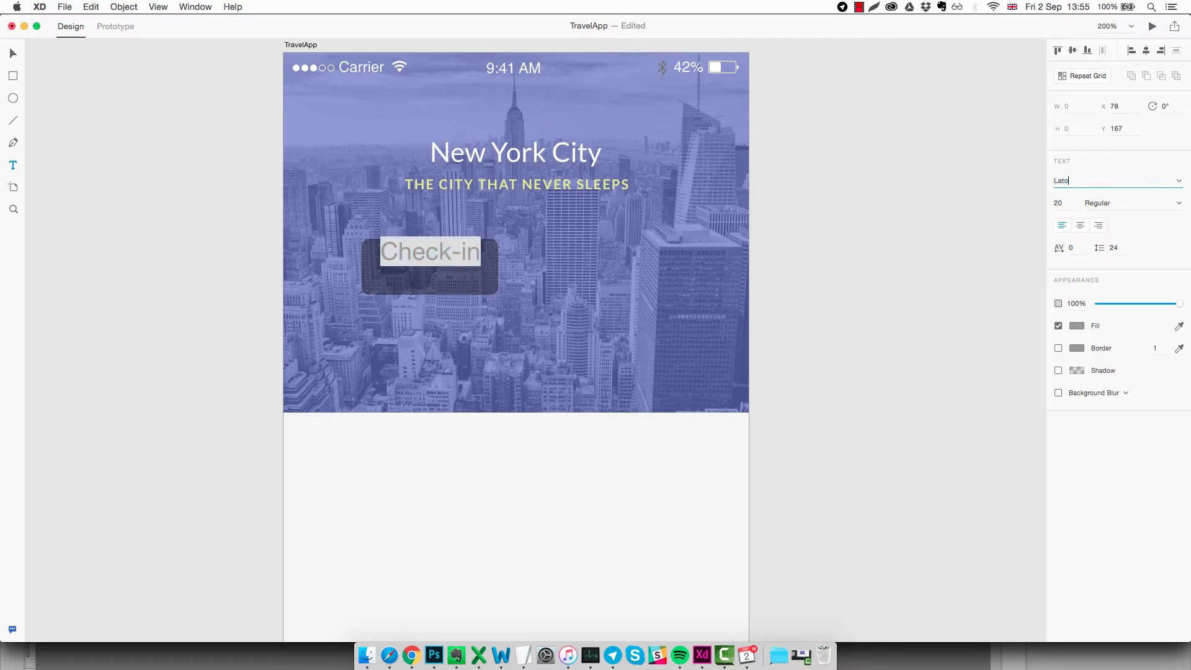
pyautogui.press('Return')
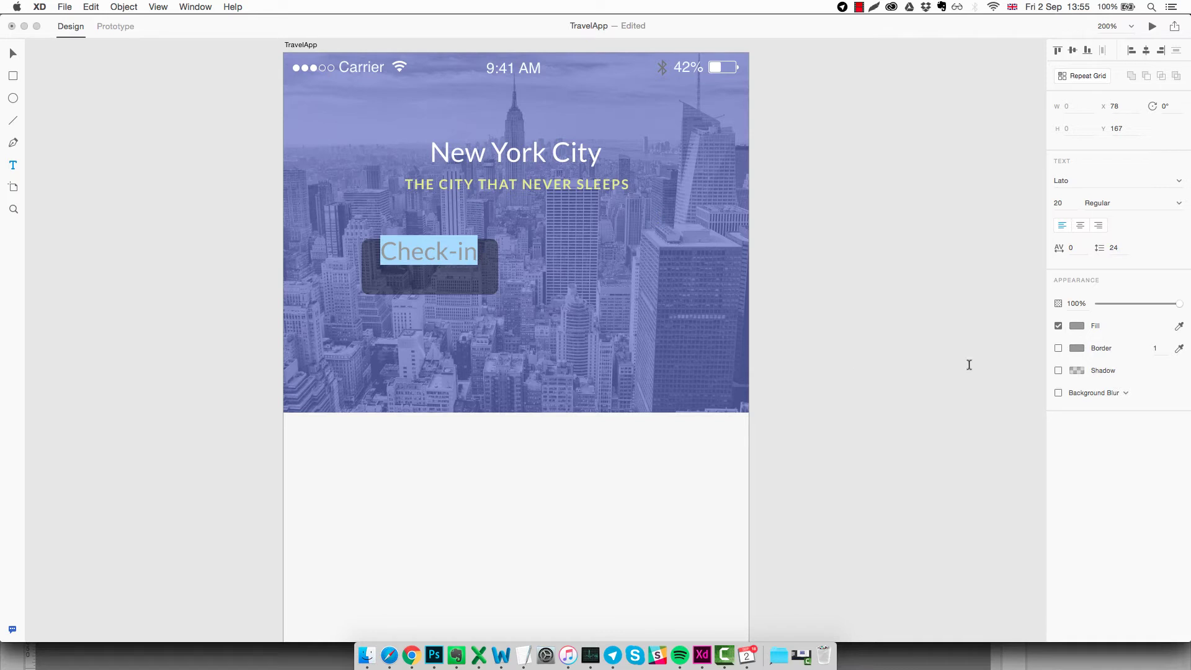
# Fill the "Check-in" text with white #FFFFFF.
pyautogui.click(1077, 326)
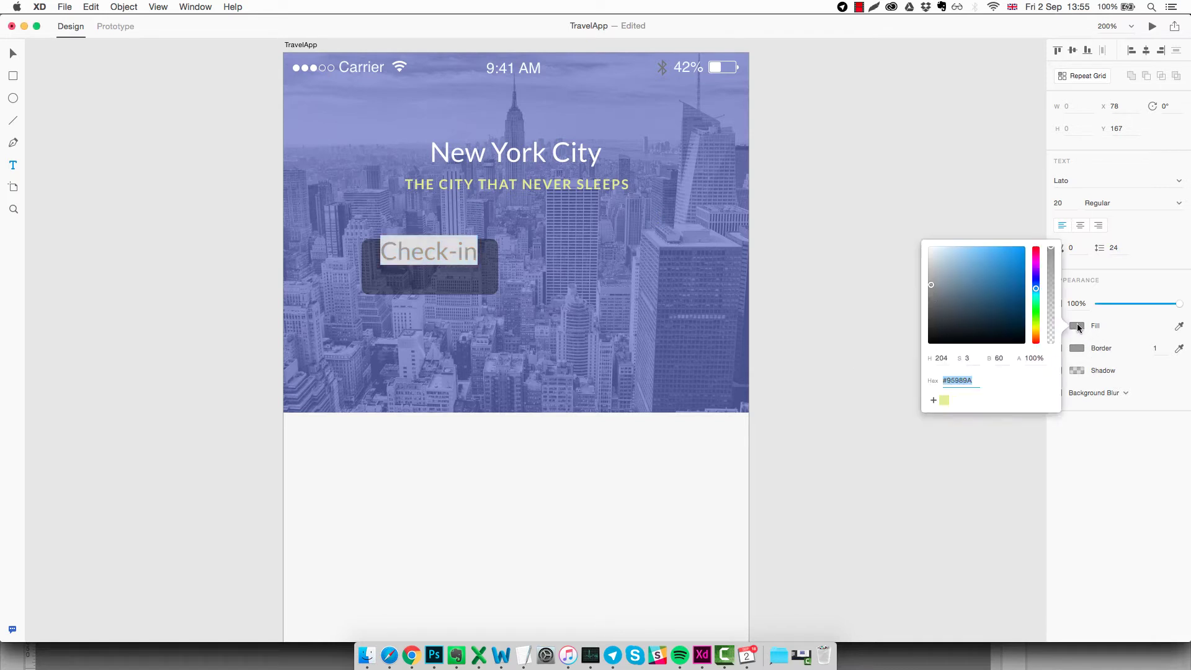
pyautogui.moveTo(950, 263); pyautogui.dragTo(874, 214)
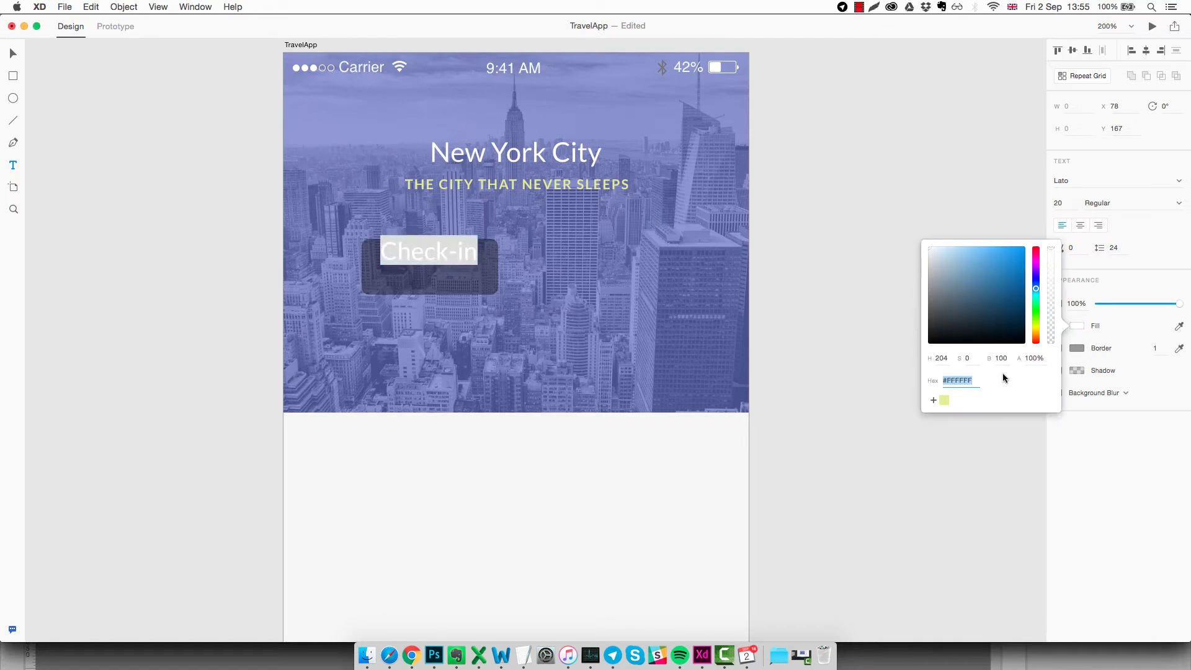
pyautogui.press('Escape')
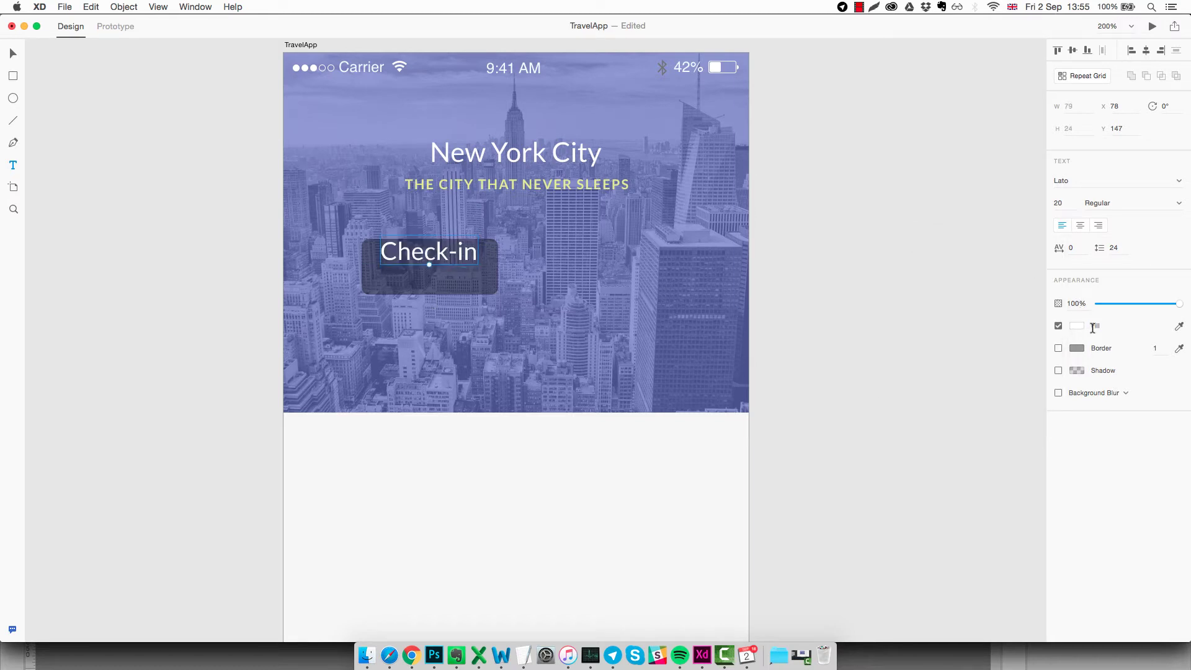
# Set the "Check-in" text's font size to 14 and move it to X 73, Y 156 in the box.
pyautogui.click(1061, 203)
pyautogui.press('Down')
pyautogui.press('Down')
pyautogui.press('Down')
pyautogui.press('Down')
pyautogui.press('Down')
pyautogui.press('Down')
pyautogui.press('Down')
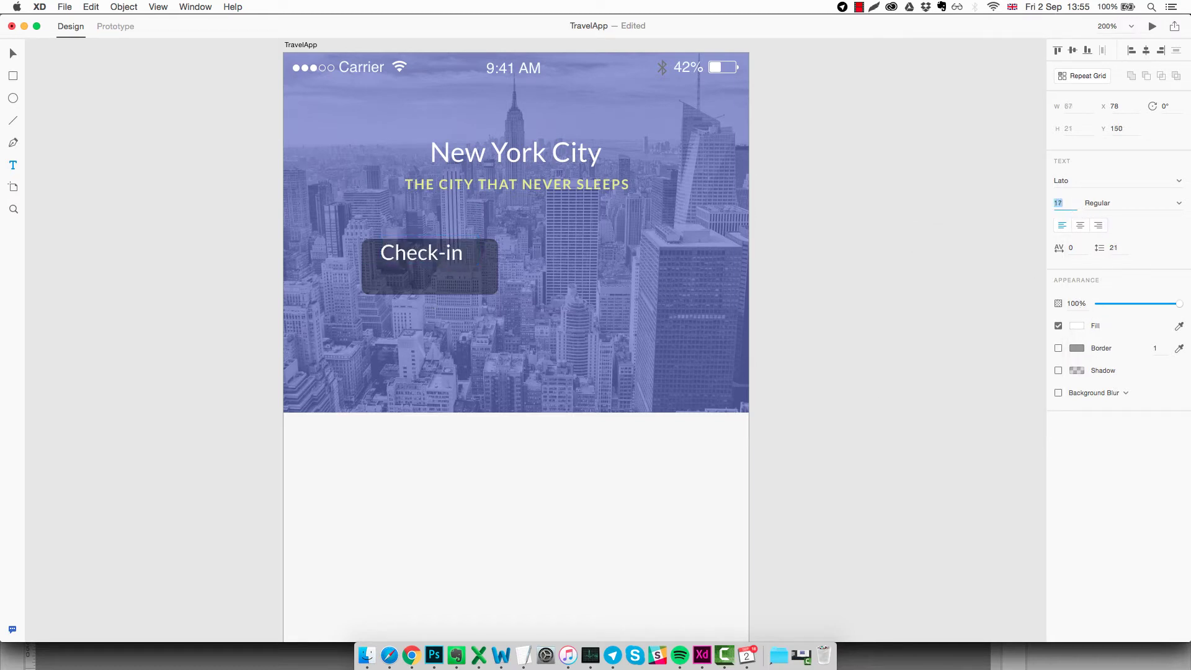
pyautogui.press('Up')
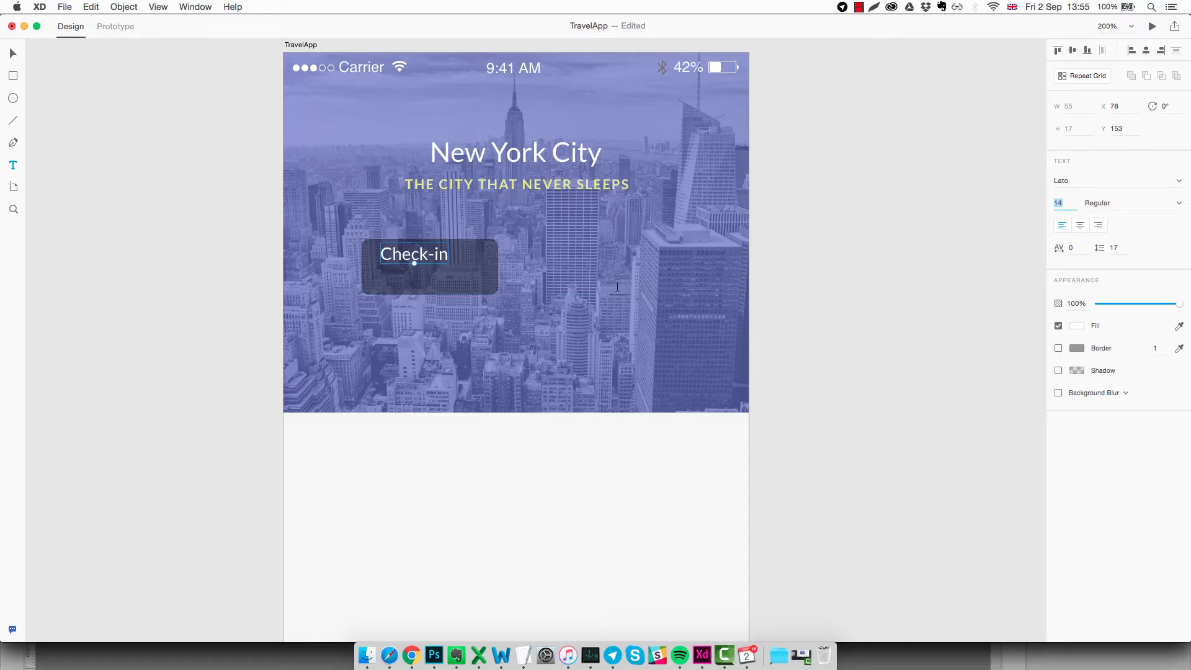
pyautogui.press('Escape')
pyautogui.moveTo(440, 258); pyautogui.dragTo(433, 262)
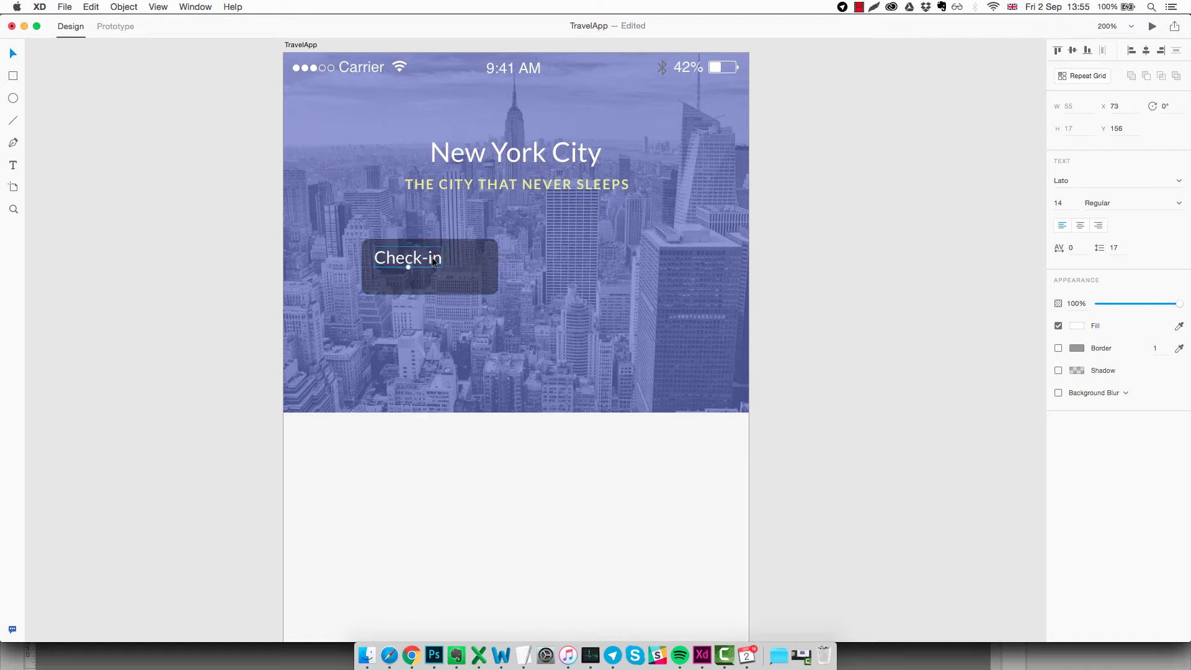
pyautogui.click(515, 284)
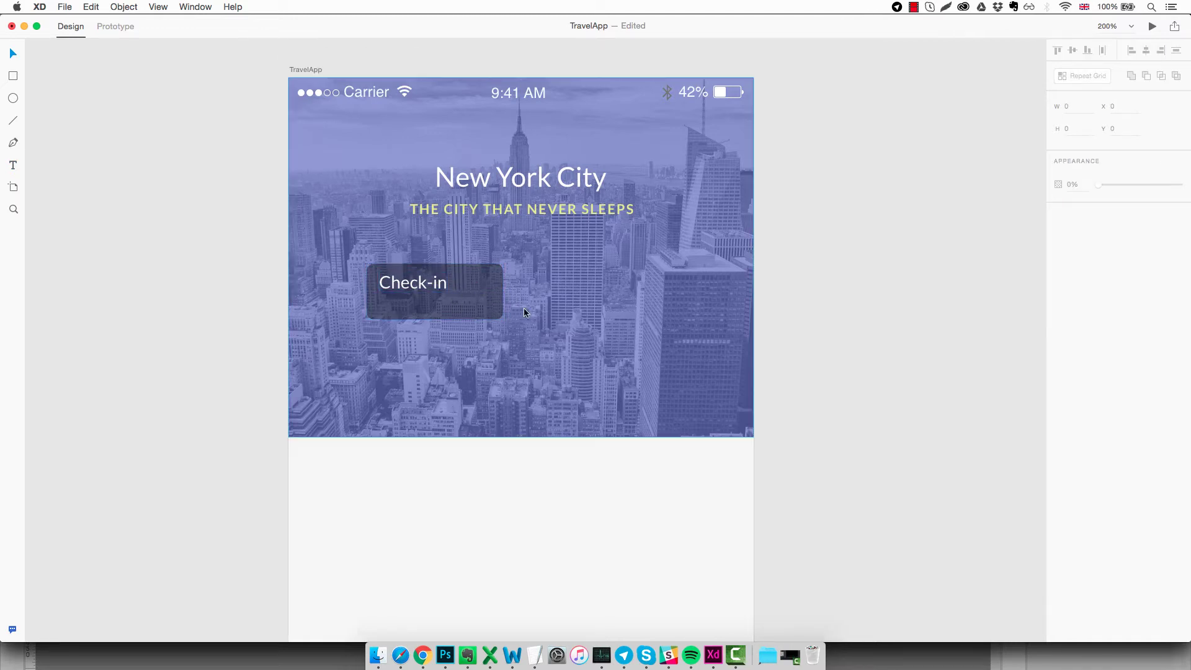
# Duplicate the "Check-in" text directly below the original and set the copy's font size to 12.
pyautogui.click(428, 284)
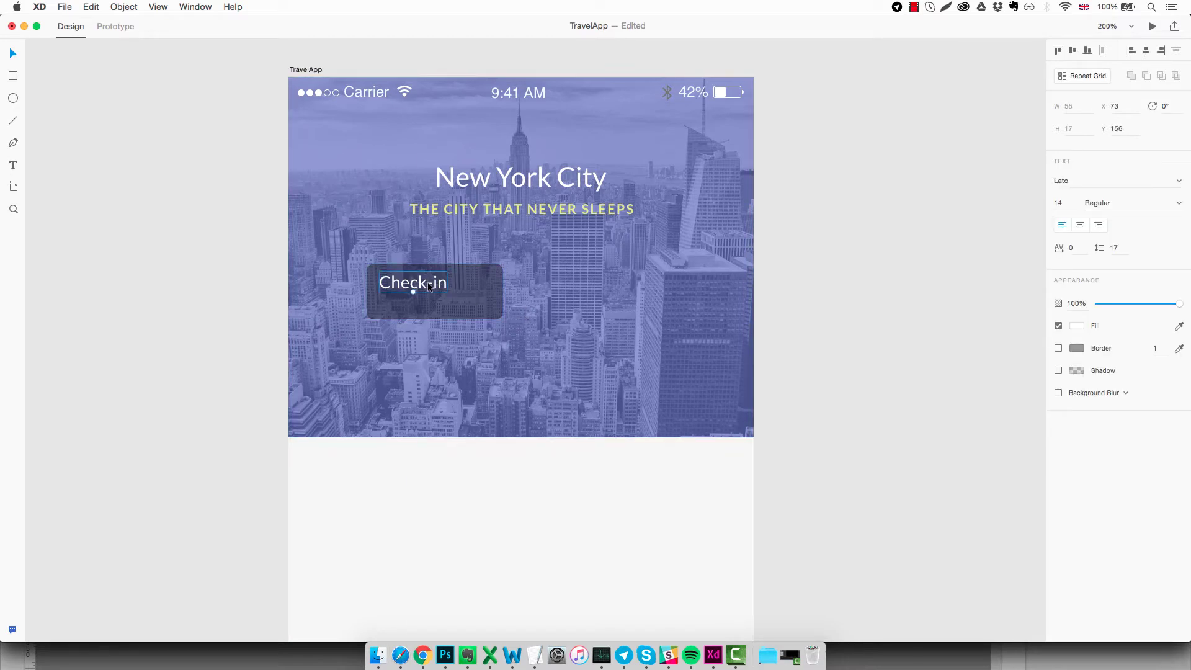
pyautogui.moveTo(428, 284); pyautogui.dragTo(429, 304)
pyautogui.click(1070, 203)
pyautogui.press('Down')
pyautogui.press('Down')
# Fill the lower text with the saved yellow-green swatch #E3EA91 and set its weight to Bold.
pyautogui.click(1077, 326)
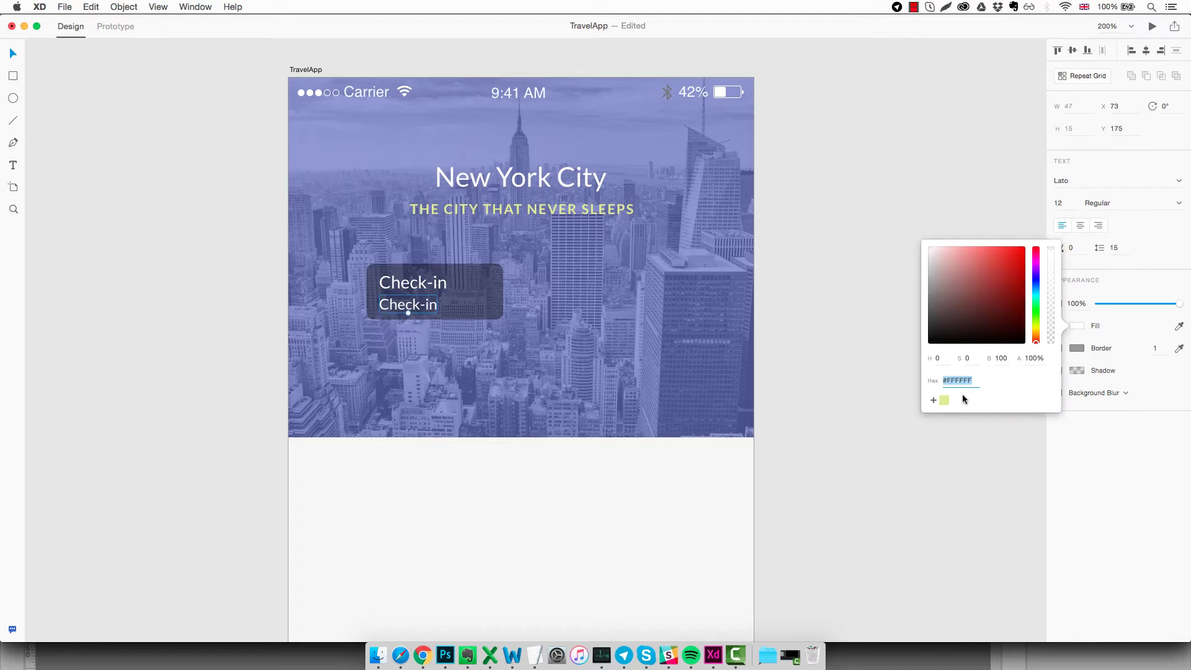
pyautogui.click(945, 401)
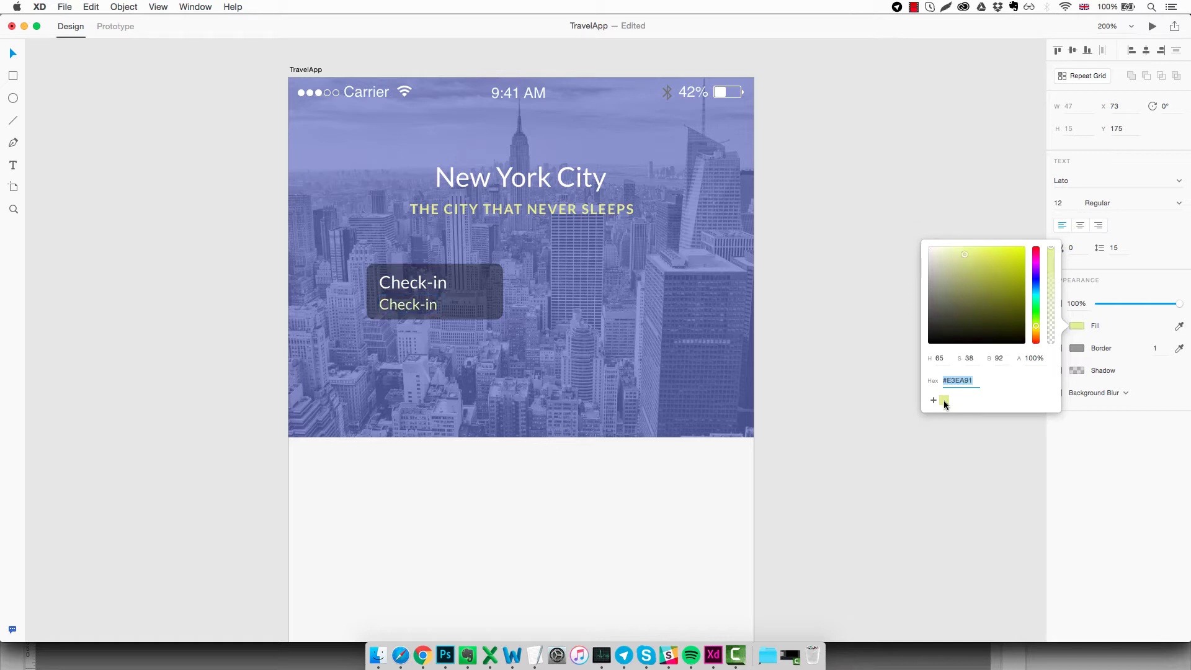
pyautogui.click(1180, 203)
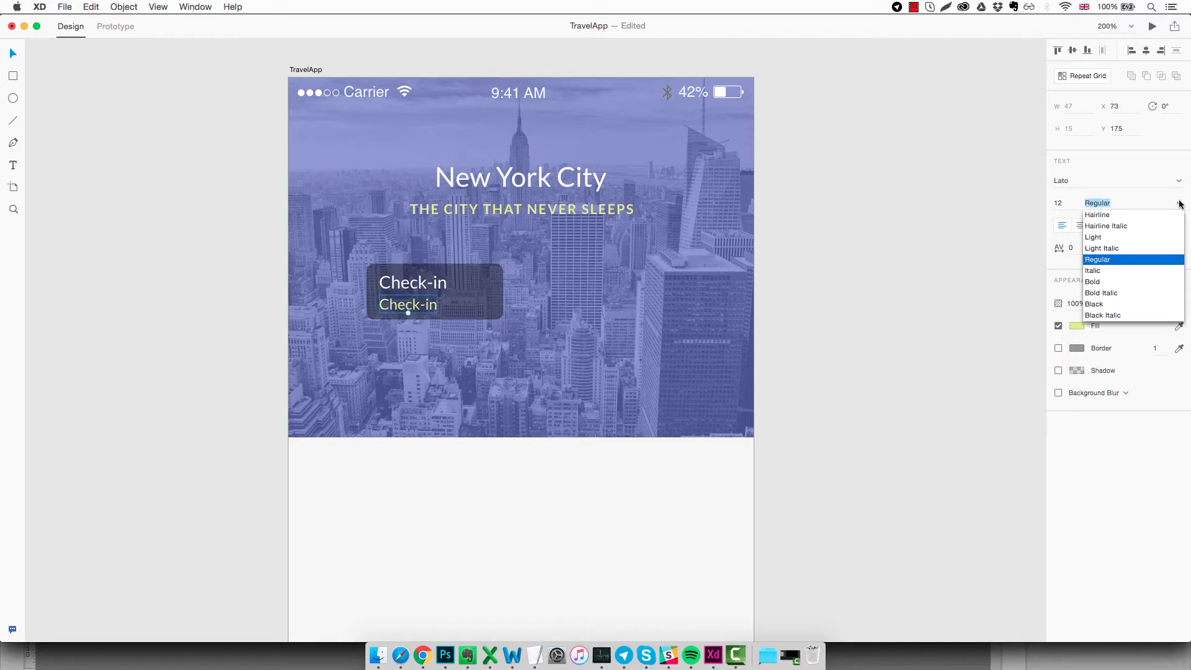
pyautogui.click(1092, 281)
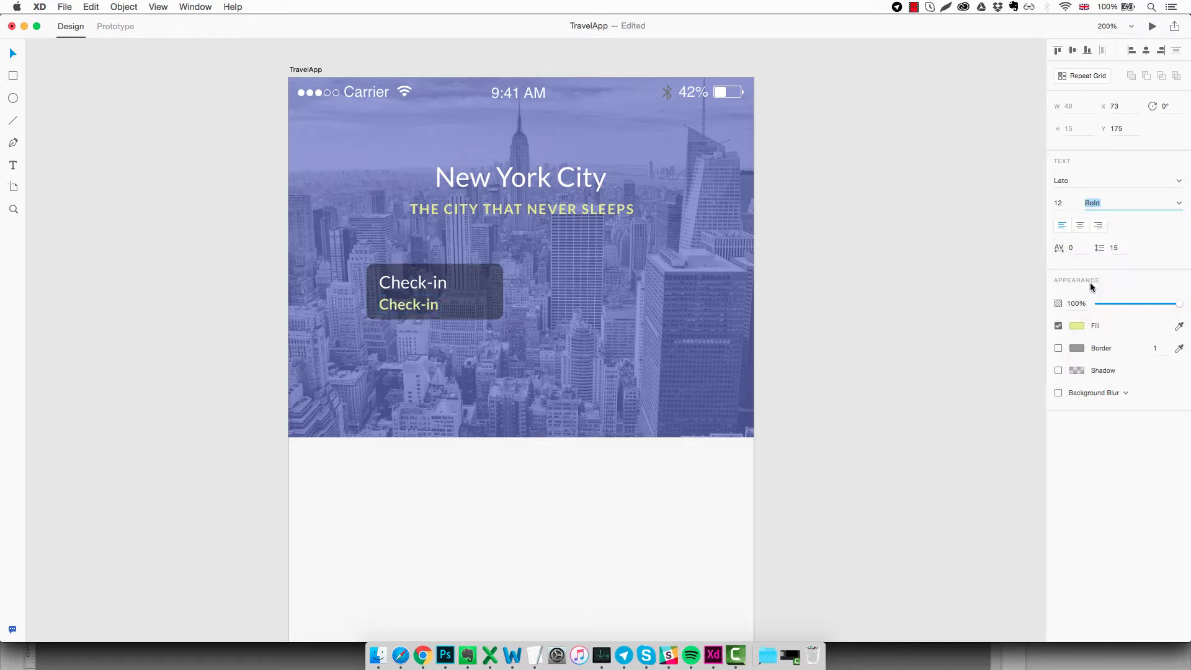
# Replace the lower text's wording with "Sep 14".
pyautogui.doubleClick(431, 306)
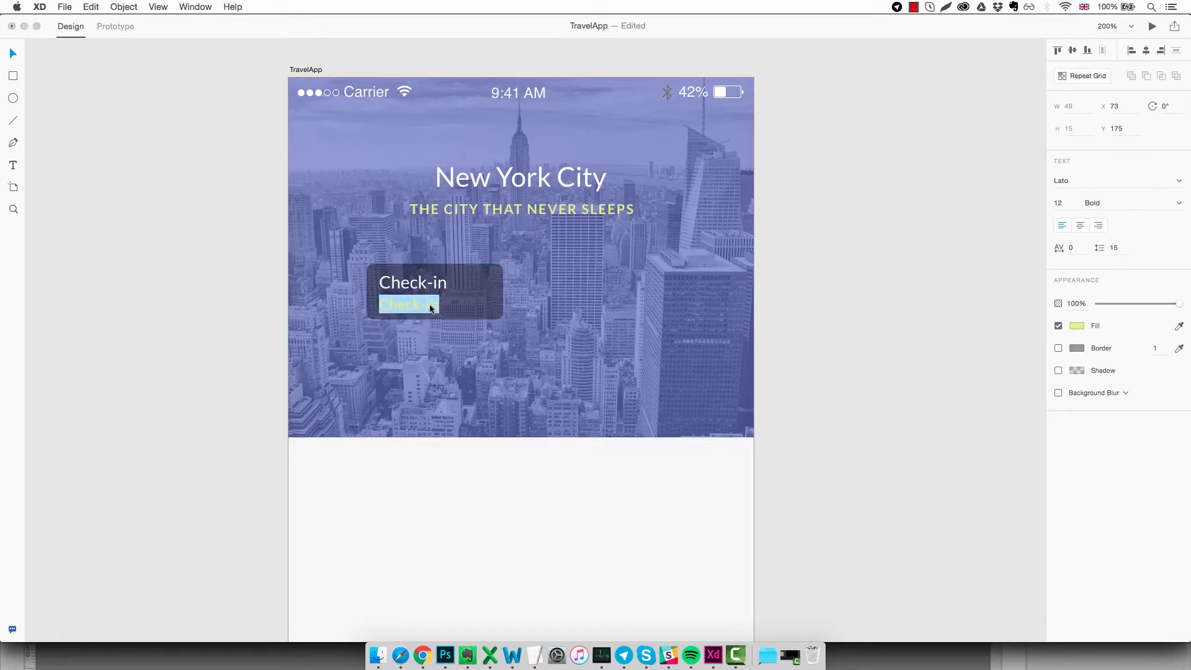
pyautogui.write('Sep')
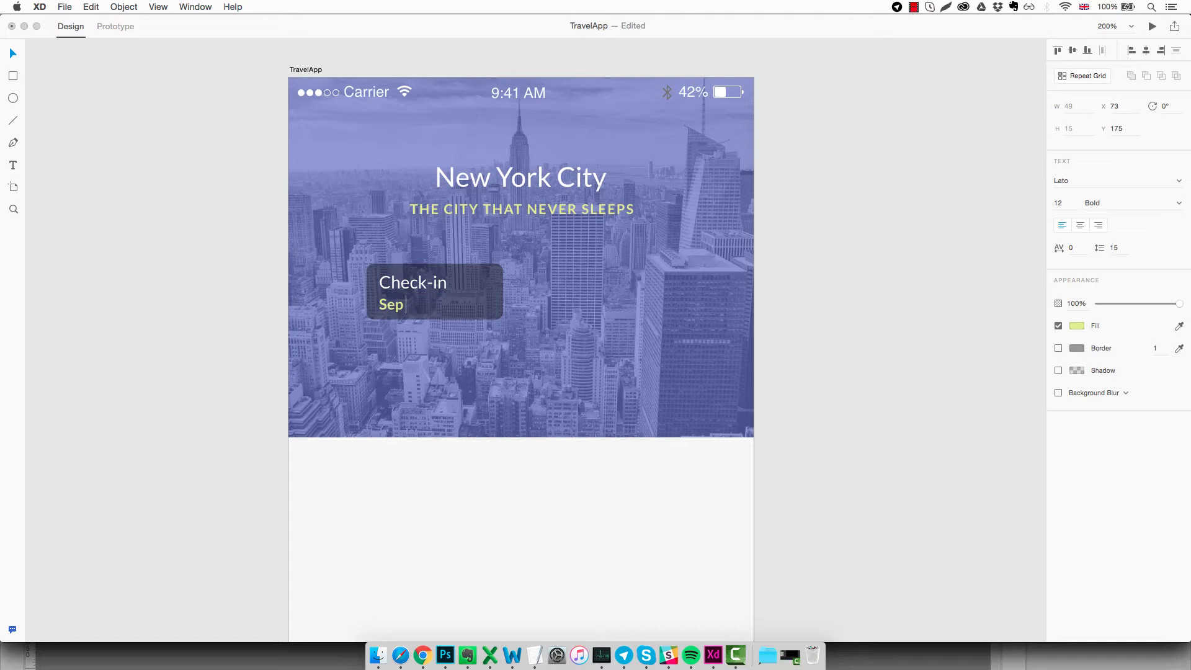
pyautogui.write(' 14')
pyautogui.press('Escape')
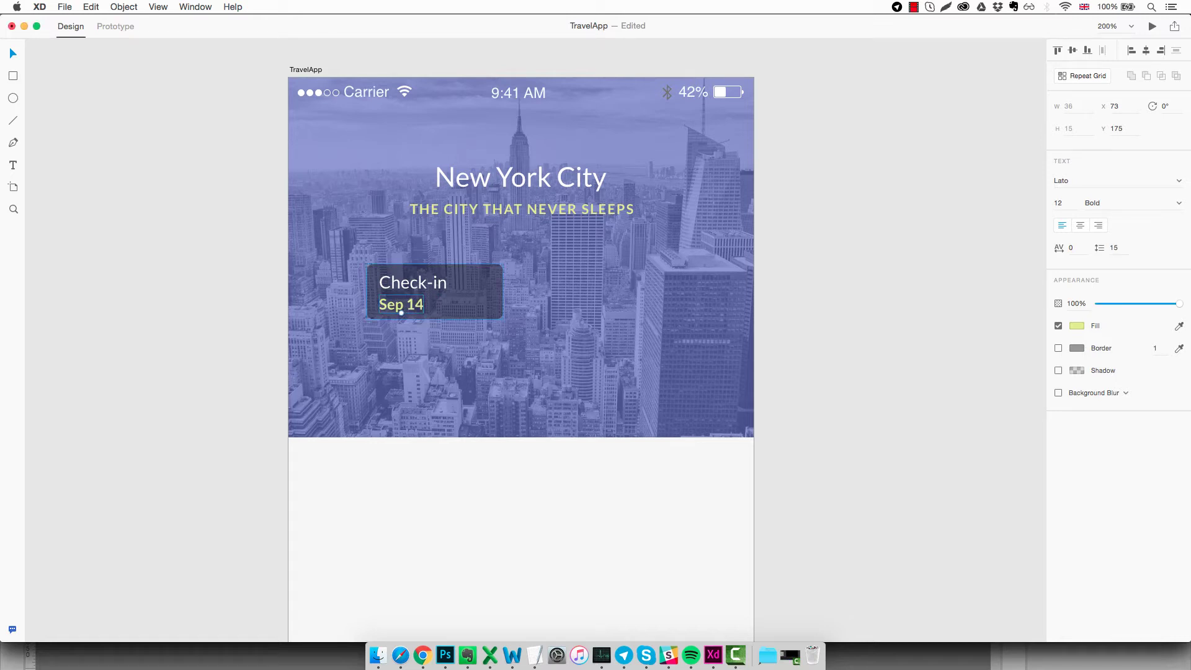
pyautogui.press('Escape')
pyautogui.scroll(-1, 516, 315)
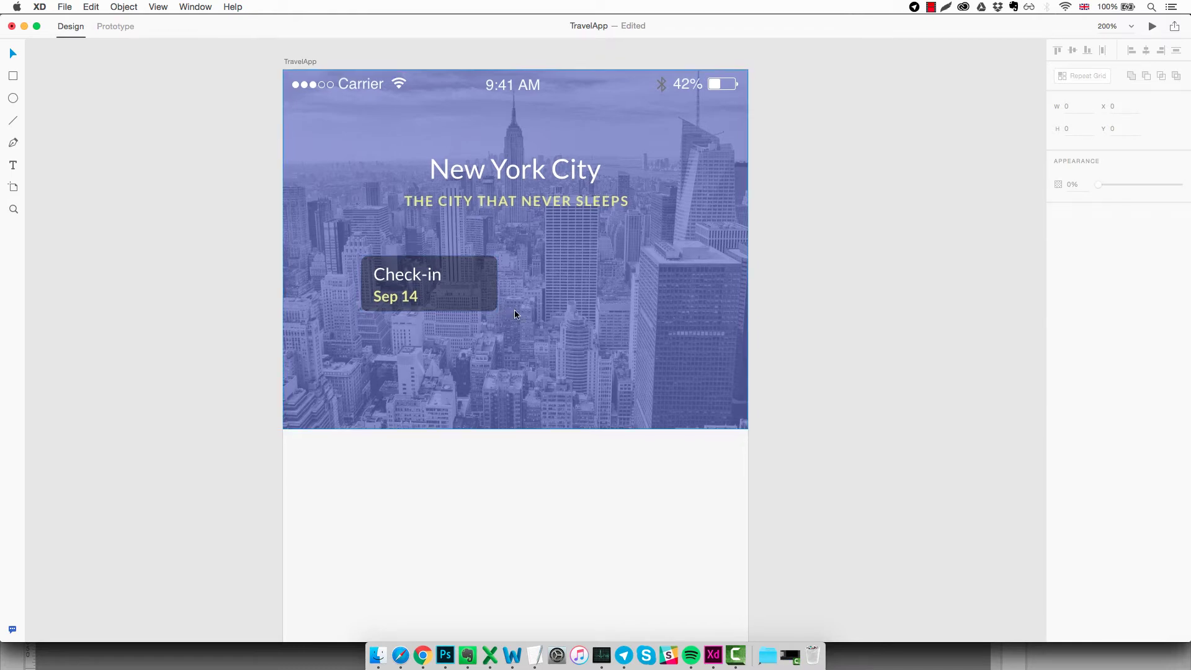
# Nudge the "Sep 14" text up to Y 172, closer to the "Check-in" label.
pyautogui.click(400, 298)
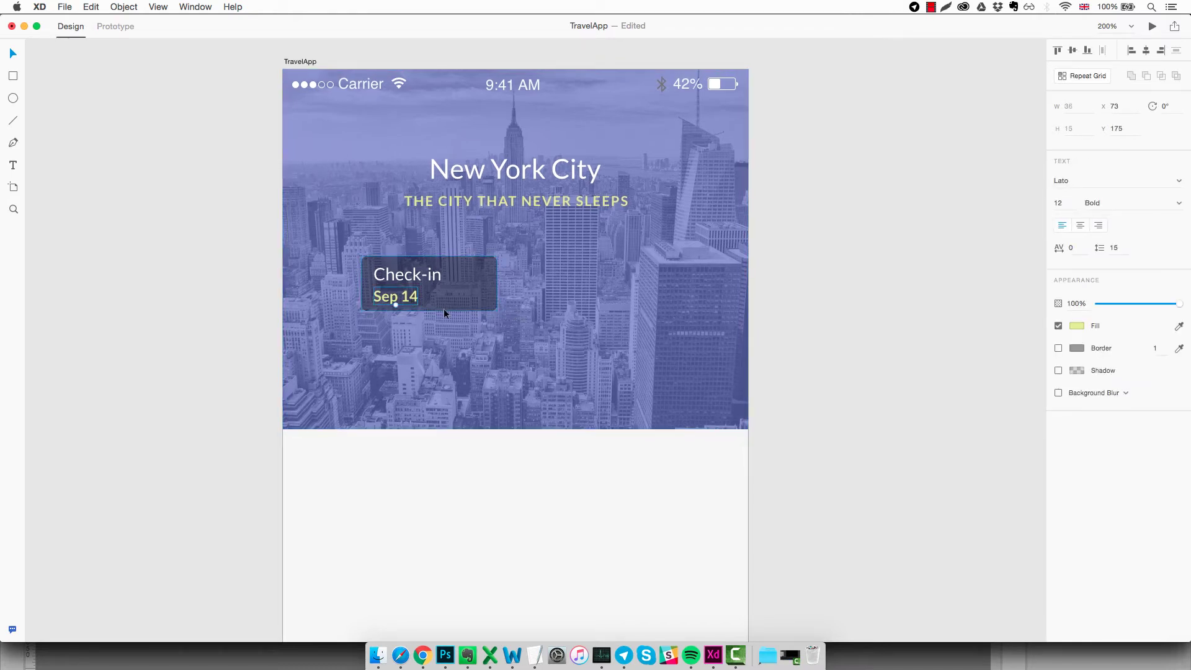
pyautogui.press('Up')
pyautogui.press('Up')
pyautogui.press('Up')
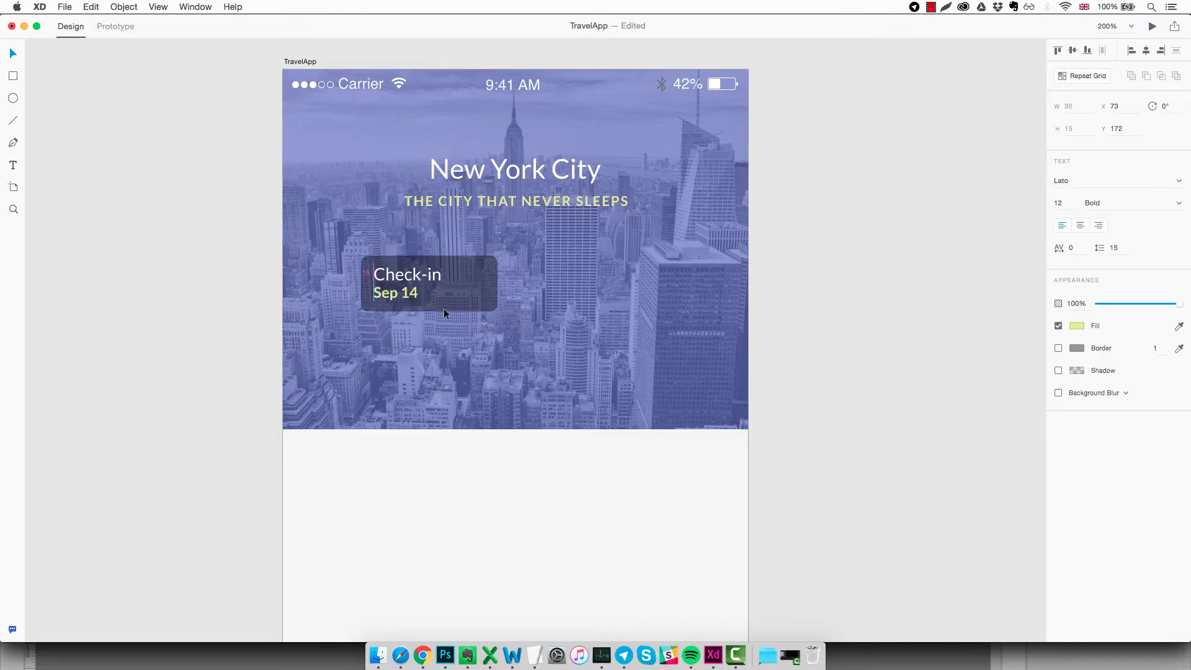
pyautogui.click(561, 311)
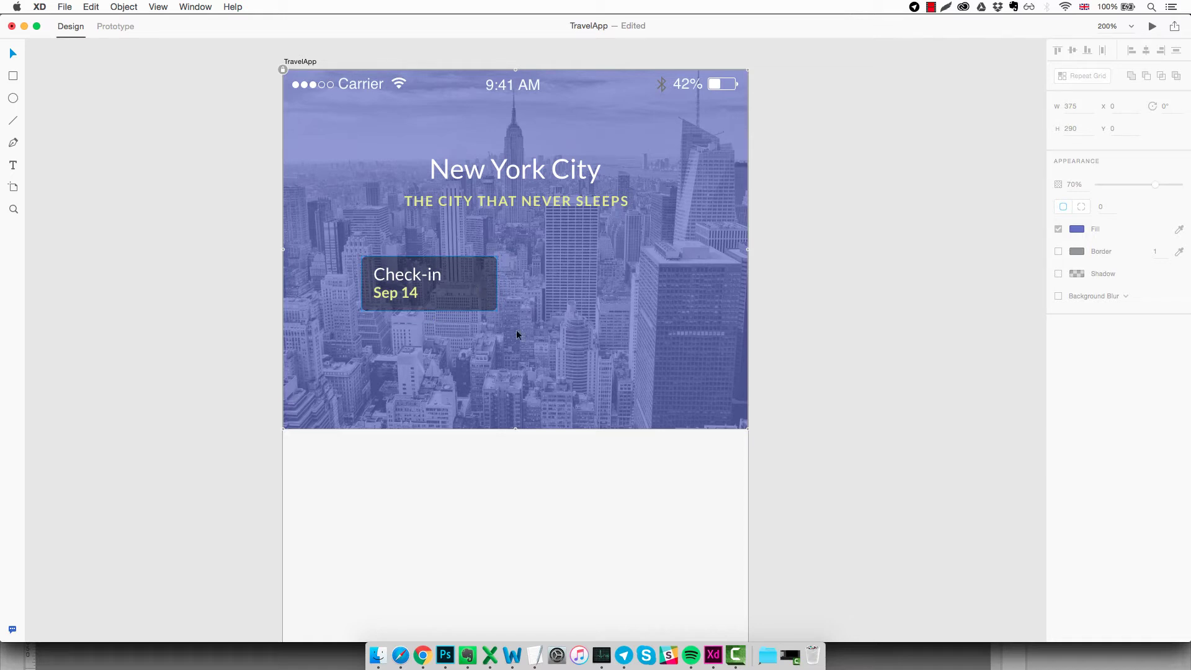
# Draw a borderless white rectangle about 27 by 135 beside the artboard and set its corner radius to 8.
pyautogui.click(12, 76)
pyautogui.moveTo(809, 230)
pyautogui.mouseDown()
pyautogui.moveTo(856, 379)
pyautogui.moveTo(844, 409)
pyautogui.moveTo(841, 397)
pyautogui.mouseUp()
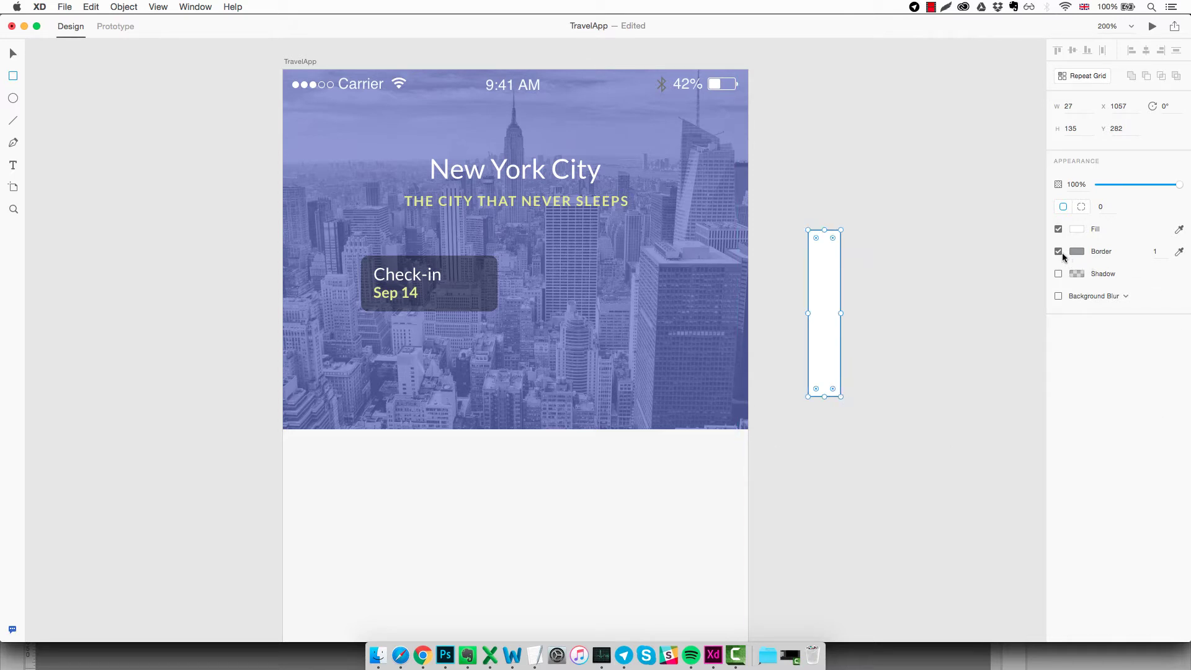
pyautogui.click(1060, 252)
pyautogui.write('5')
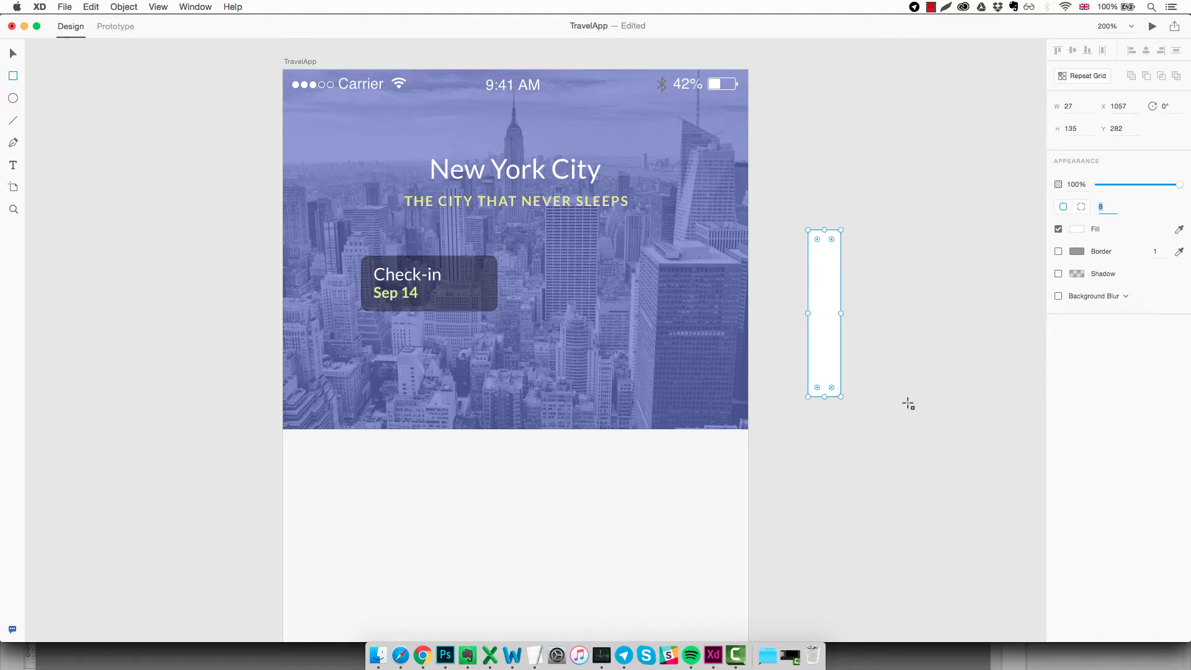
pyautogui.press('Escape')
pyautogui.click(894, 361)
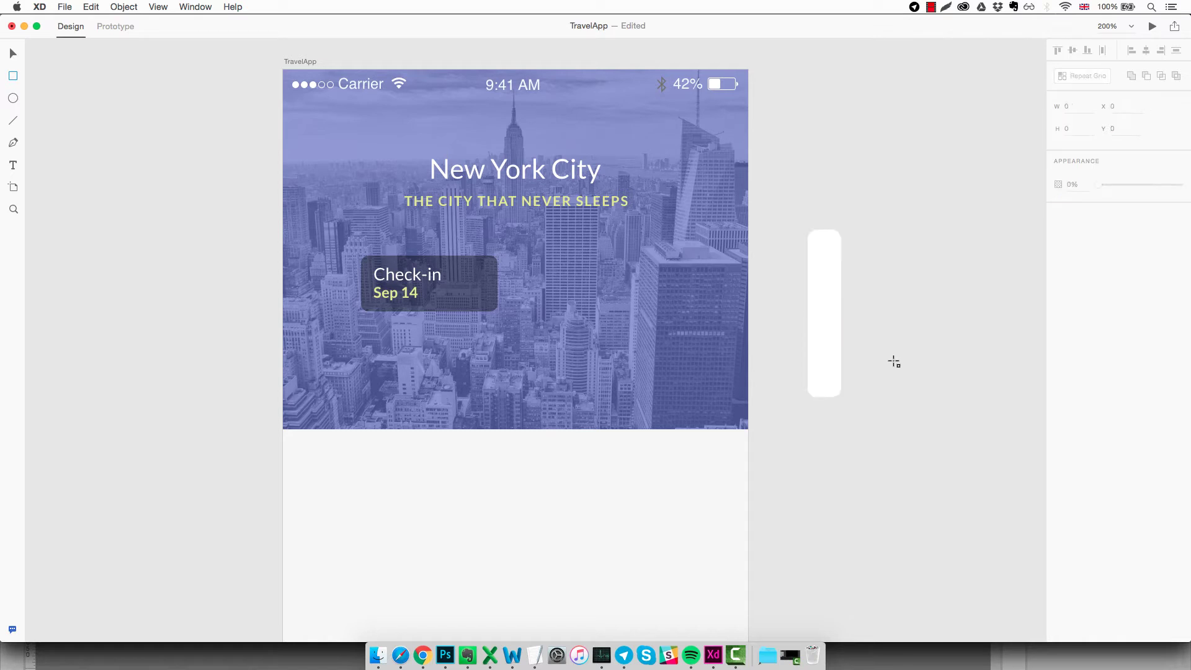
# Fill the rounded bar beside the artboard with a temporary red, #BC4545.
pyautogui.press('v')
pyautogui.click(835, 345)
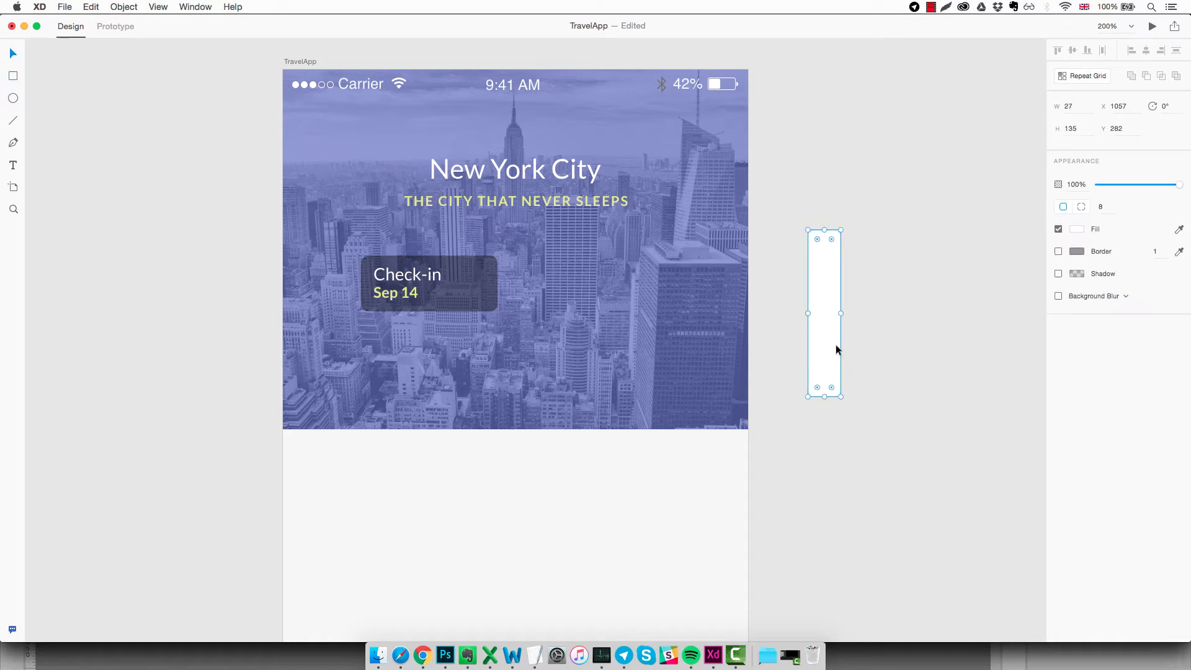
pyautogui.click(1078, 230)
pyautogui.click(984, 209)
pyautogui.click(907, 390)
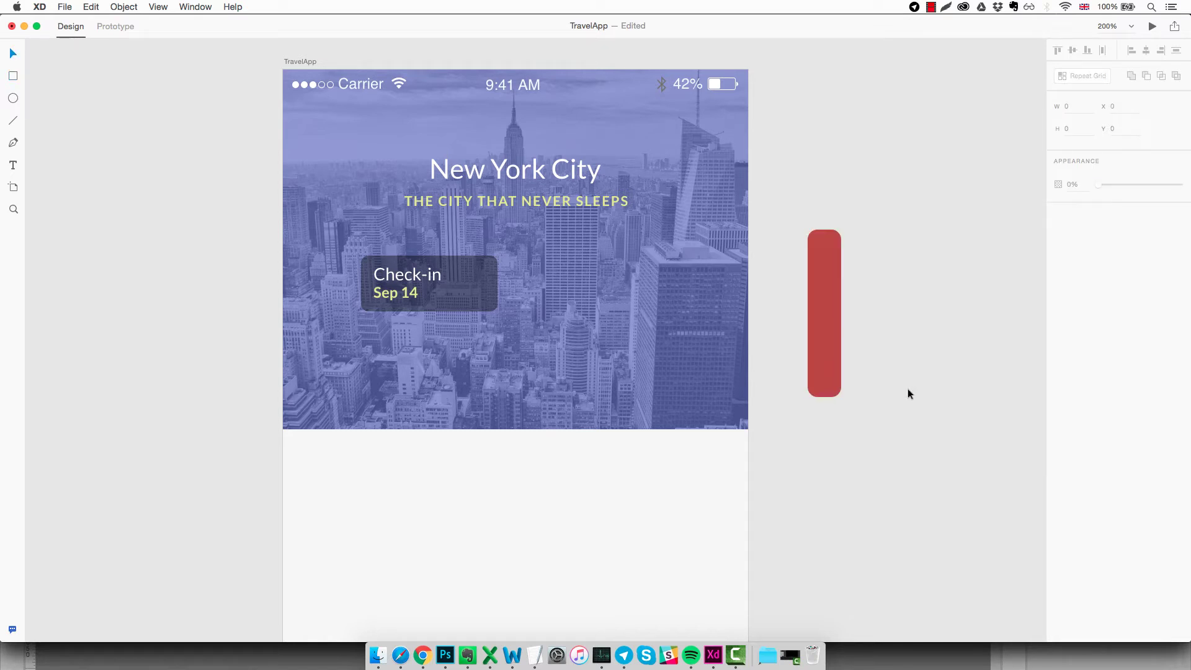
# Rotate the red bar beside the artboard to 45°.
pyautogui.click(828, 312)
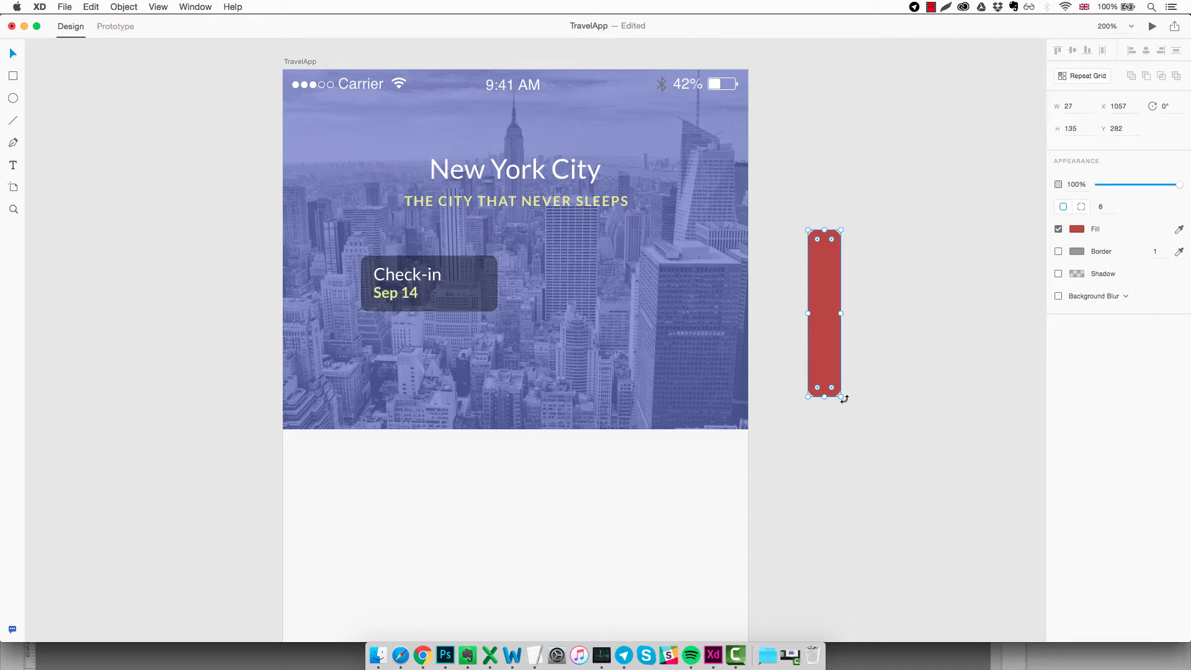
pyautogui.moveTo(844, 399); pyautogui.dragTo(764, 402)
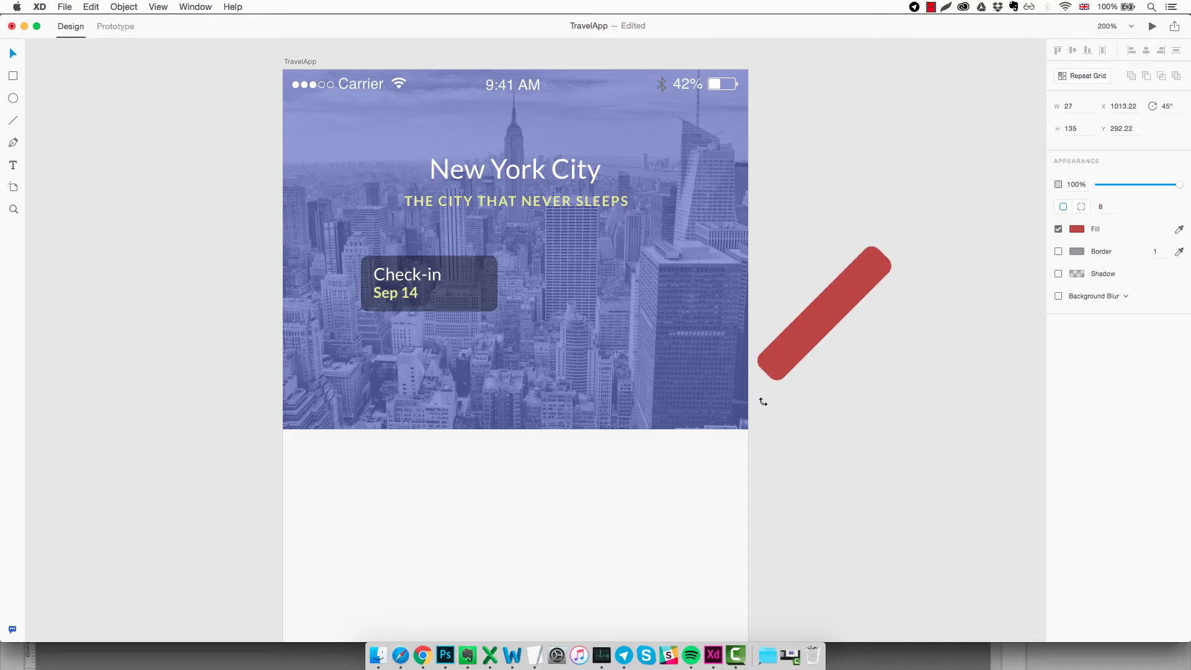
pyautogui.moveTo(763, 402); pyautogui.dragTo(764, 402)
# Duplicate the slanted red bar in place and rotate the copy to 135° so the two bars cross.
pyautogui.click(129, 8)
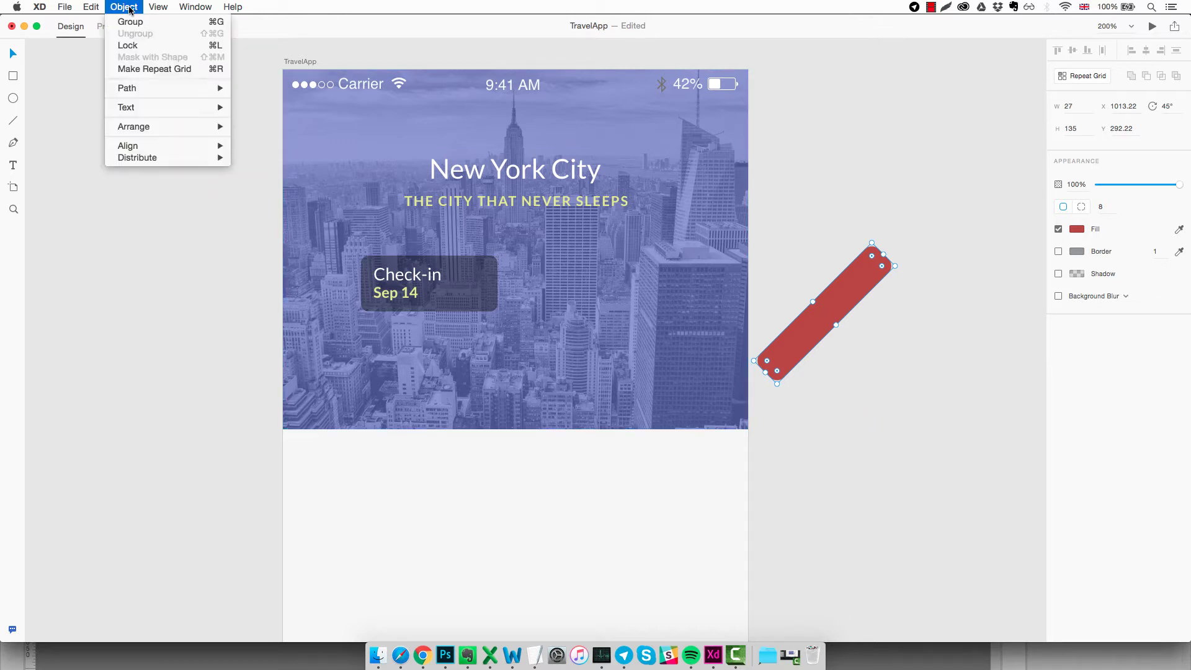
pyautogui.moveTo(93, 8)
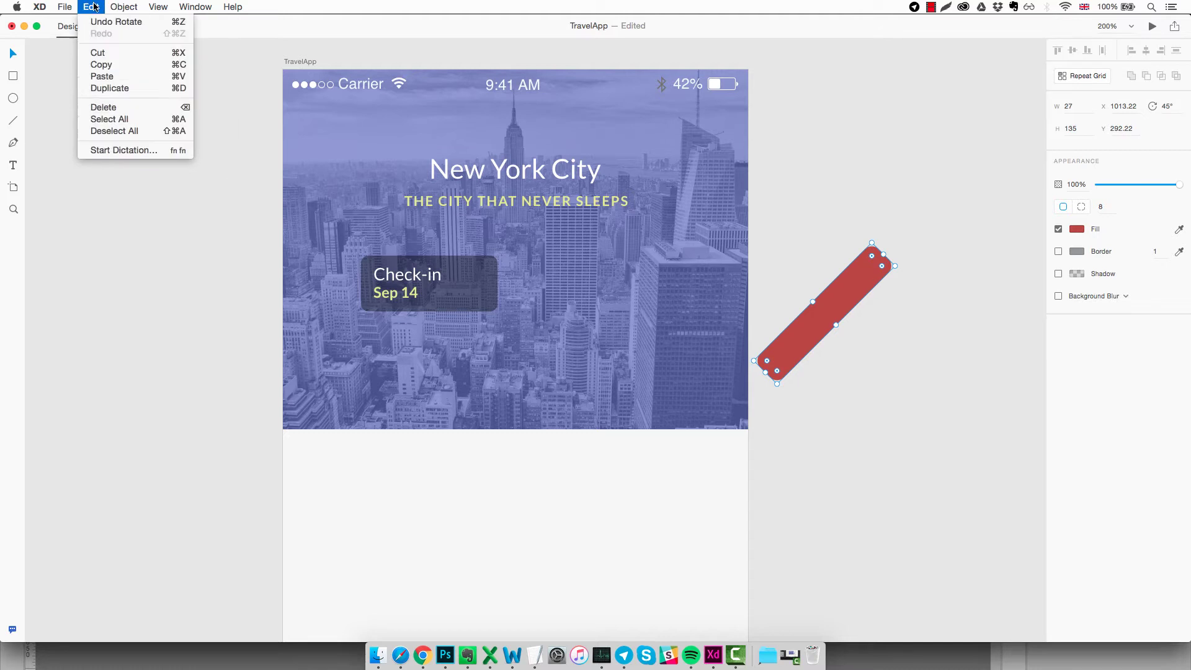
pyautogui.click(124, 90)
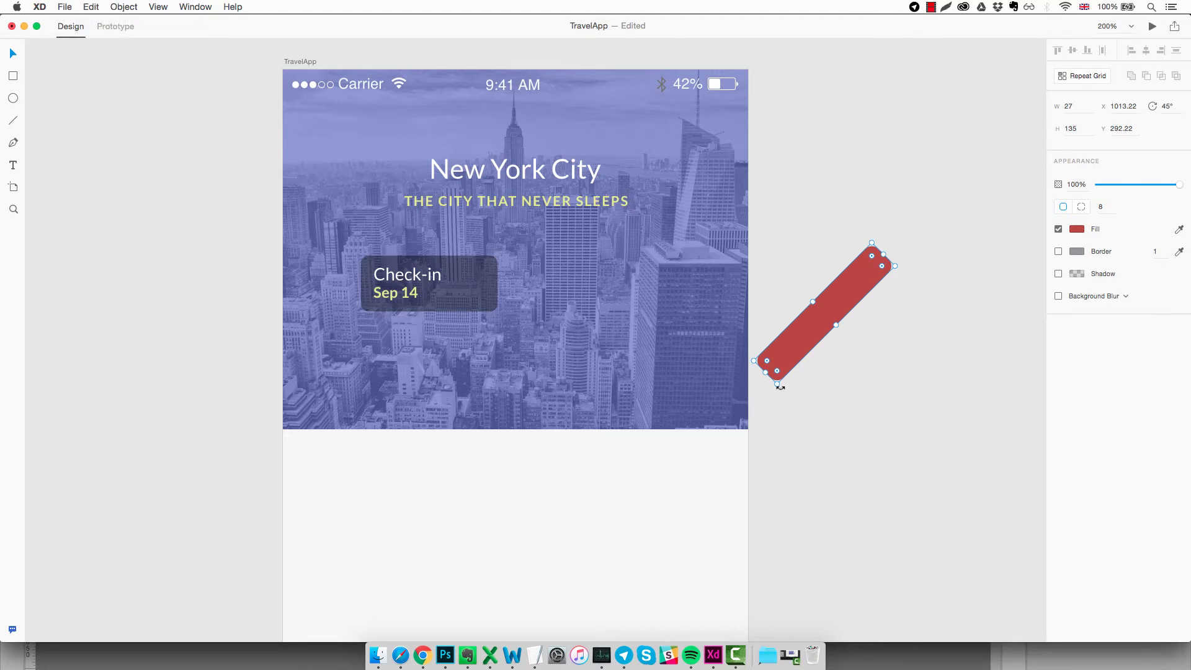
pyautogui.moveTo(780, 387); pyautogui.dragTo(733, 265)
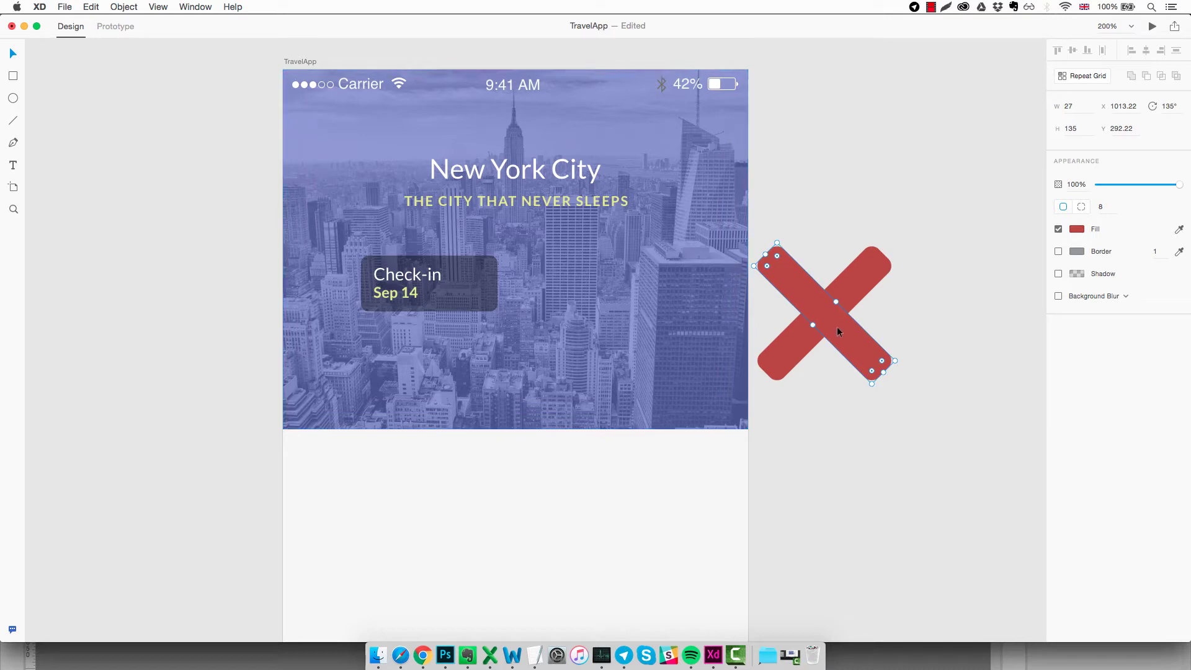
# Shift the copied bar straight down to form a left-pointing chevron and merge both bars with the Add operation.
pyautogui.moveTo(843, 328); pyautogui.dragTo(843, 428)
pyautogui.click(909, 392)
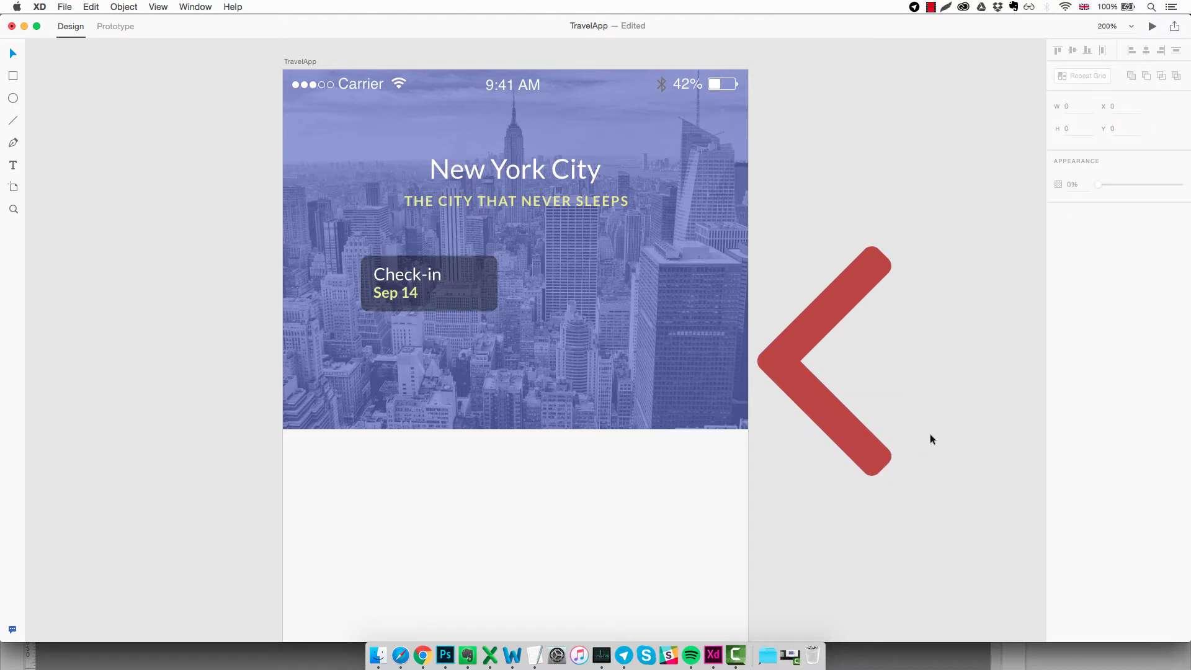
pyautogui.moveTo(943, 226); pyautogui.dragTo(822, 467)
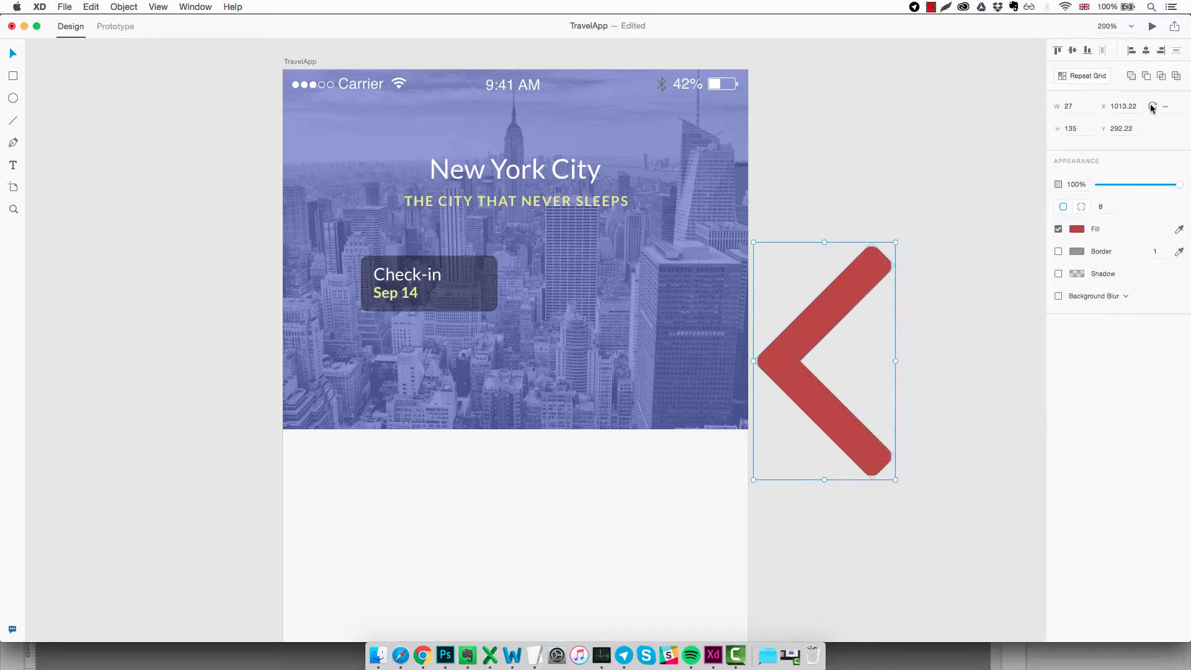
pyautogui.click(1133, 77)
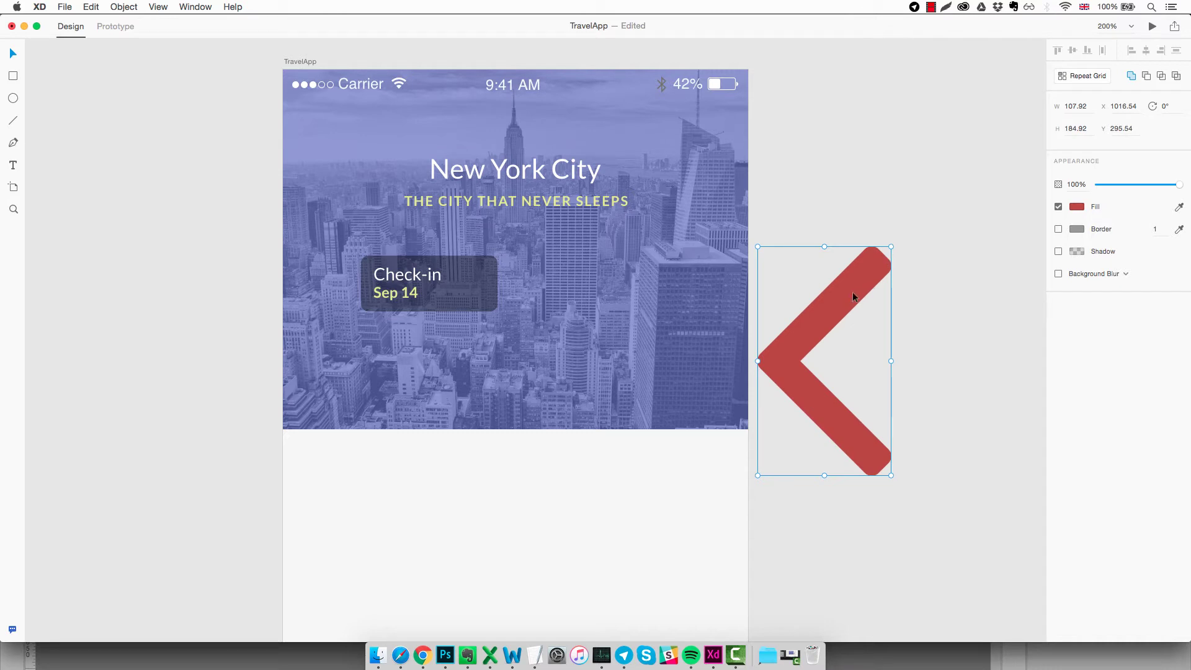
# Scale the merged chevron down to about 67 by 117 and fill it with white.
pyautogui.moveTo(846, 292); pyautogui.dragTo(873, 198)
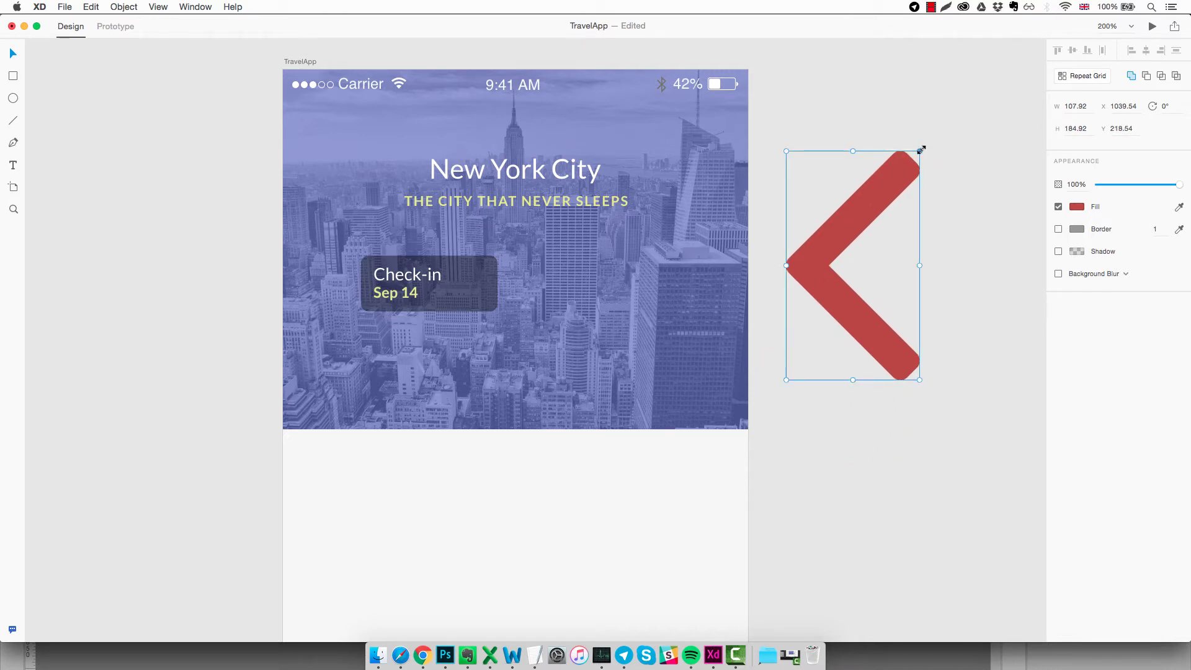
pyautogui.moveTo(921, 150); pyautogui.dragTo(919, 232)
pyautogui.click(1078, 207)
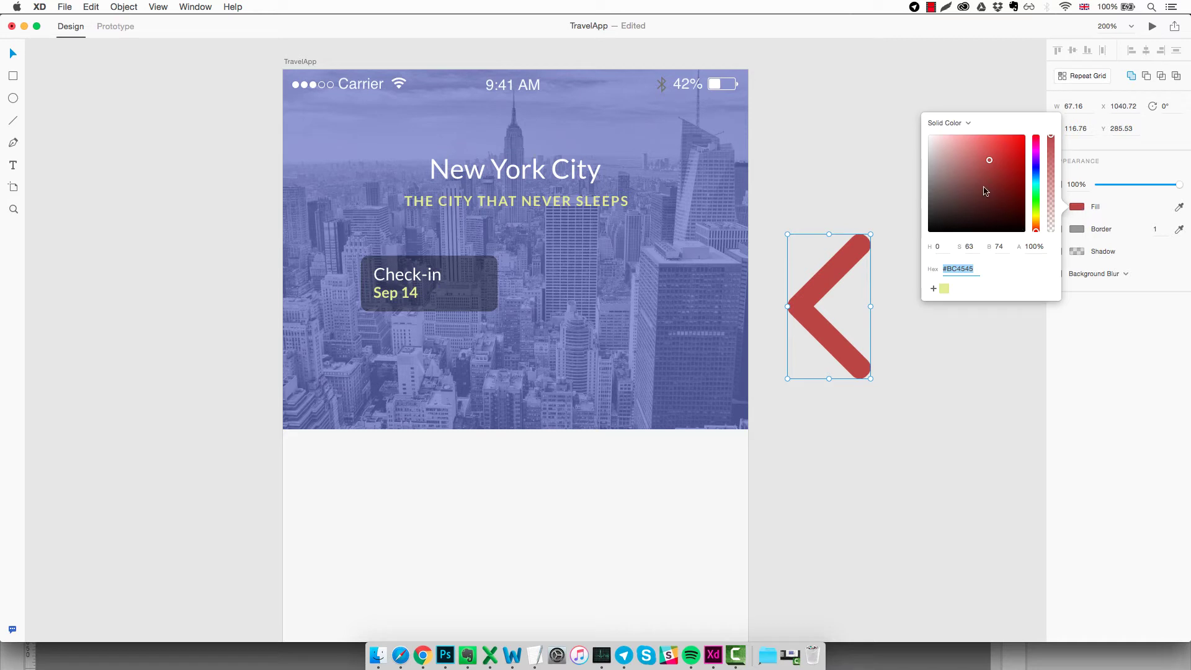
pyautogui.moveTo(985, 188); pyautogui.dragTo(881, 96)
pyautogui.click(818, 187)
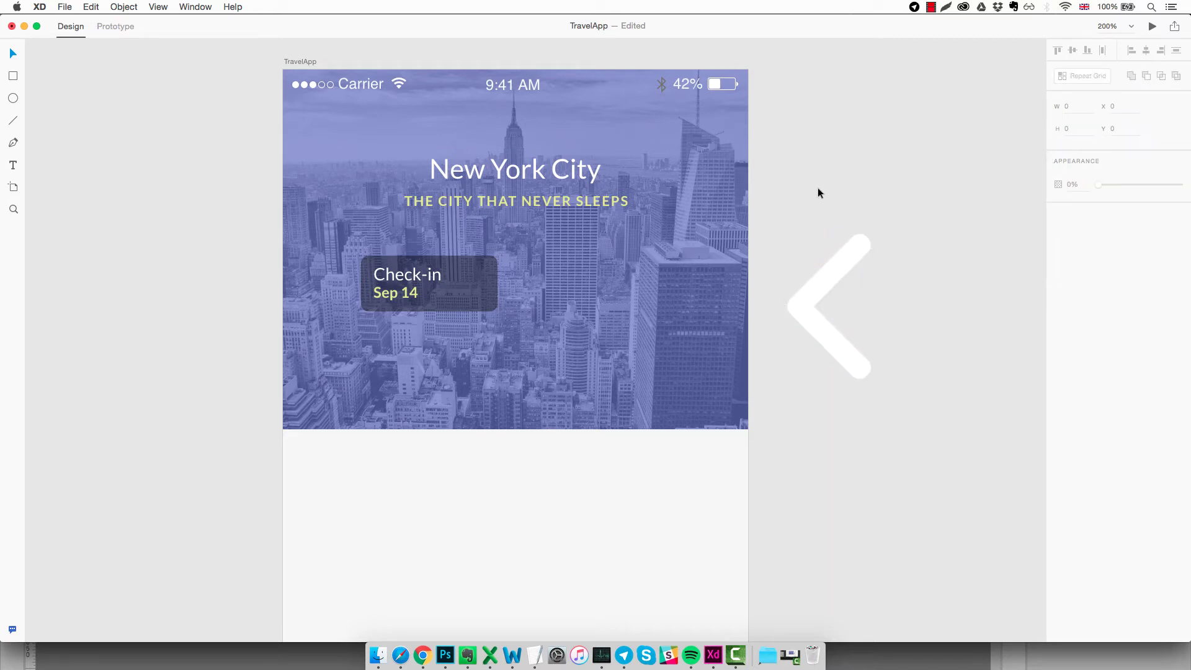
# Rotate the white chevron to 270° so it points down.
pyautogui.click(859, 256)
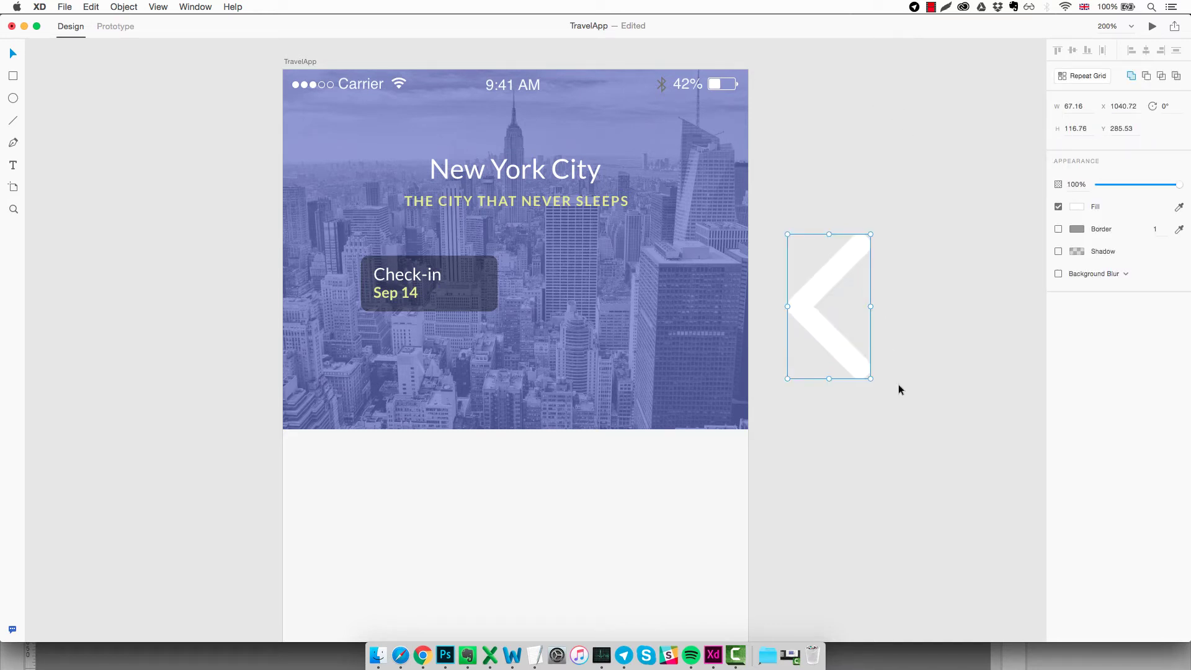
pyautogui.moveTo(874, 382); pyautogui.dragTo(892, 263)
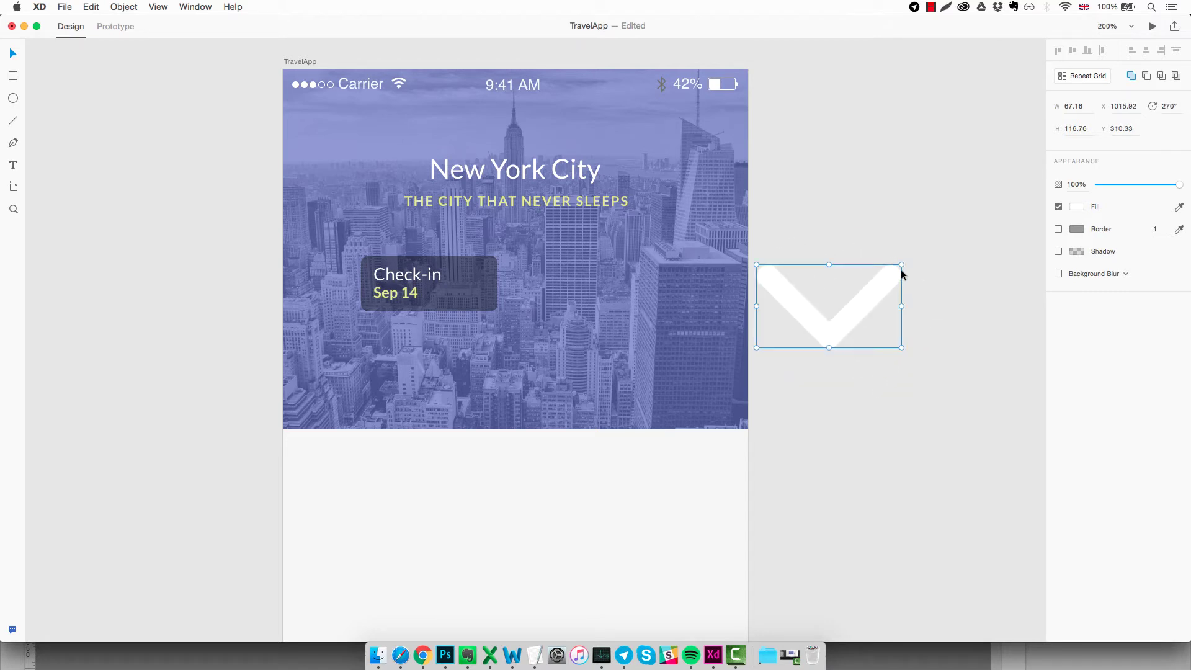
pyautogui.hotkey('shift', 'Left')
# Move the chevron into the Check-in box beside its text, scaled to about 6 by 11, at about X 148, Y 170.
pyautogui.moveTo(829, 287); pyautogui.dragTo(610, 284)
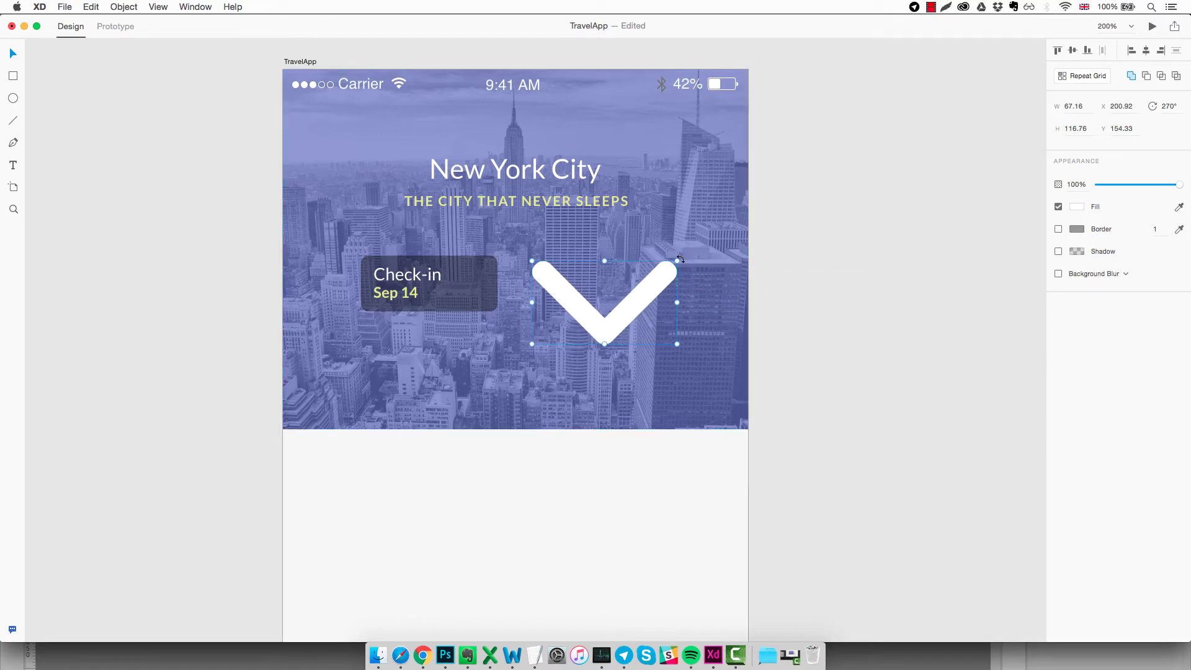
pyautogui.moveTo(679, 260); pyautogui.dragTo(485, 292)
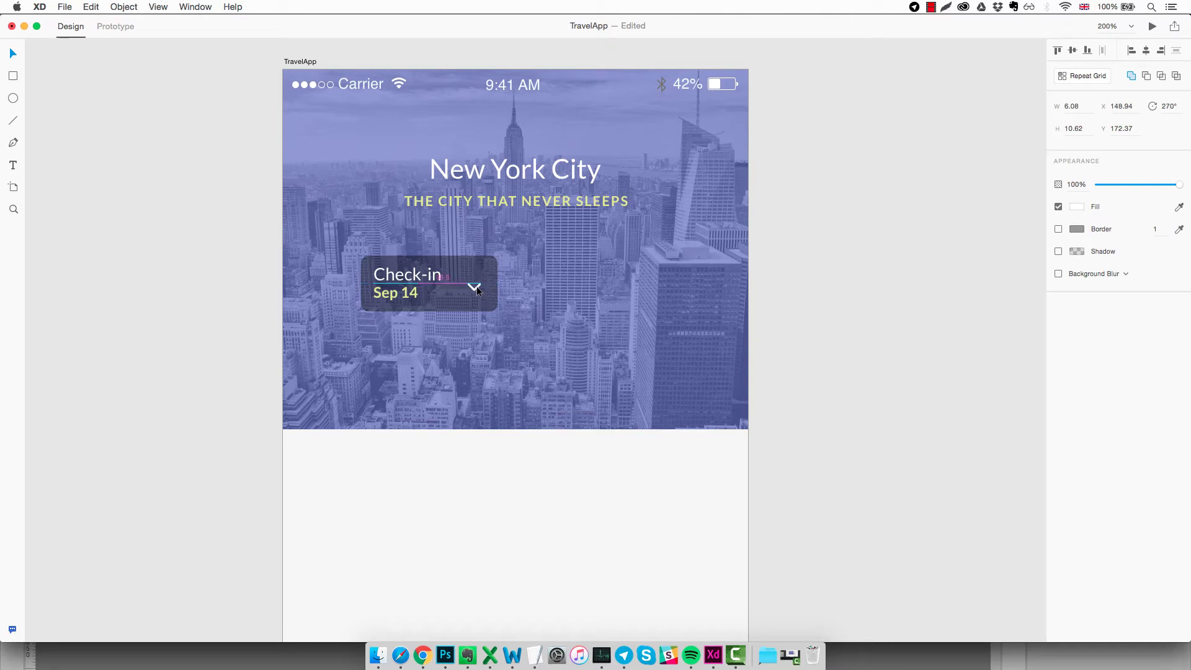
pyautogui.moveTo(475, 285); pyautogui.dragTo(475, 285)
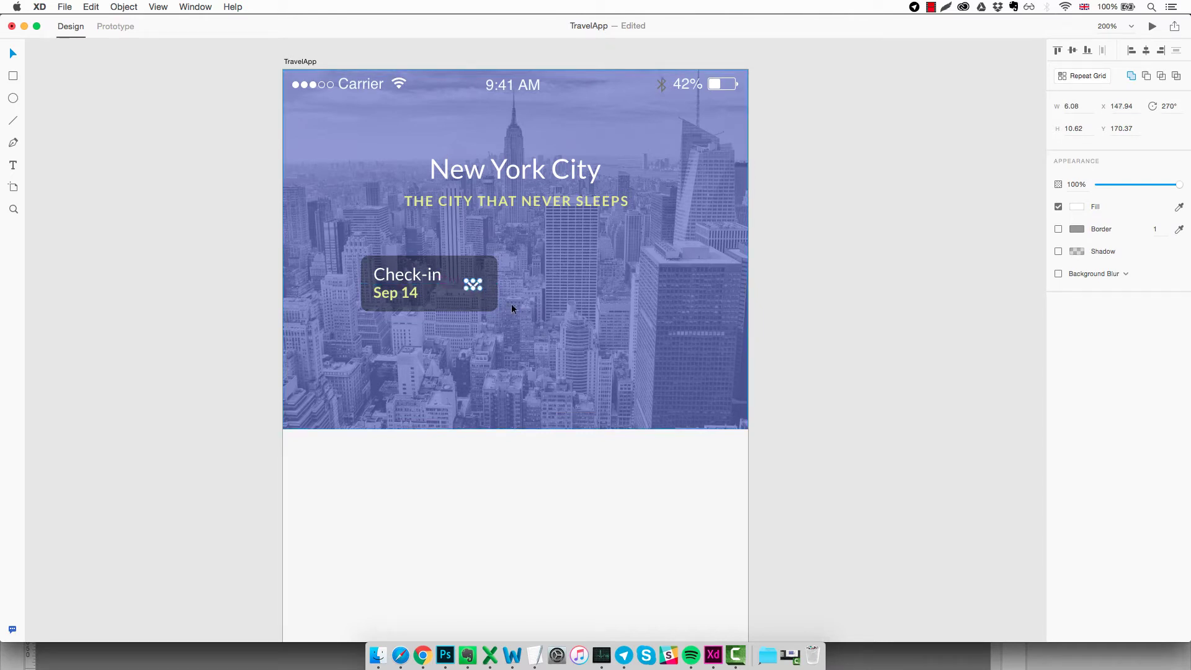
pyautogui.click(524, 316)
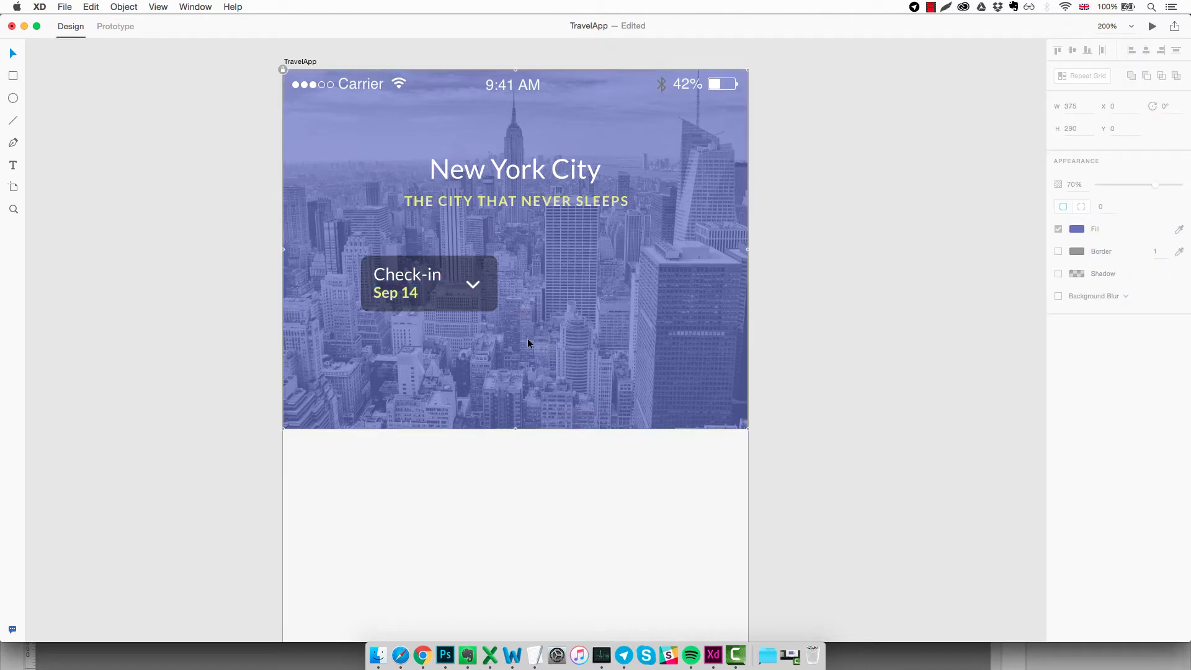
pyautogui.press('Escape')
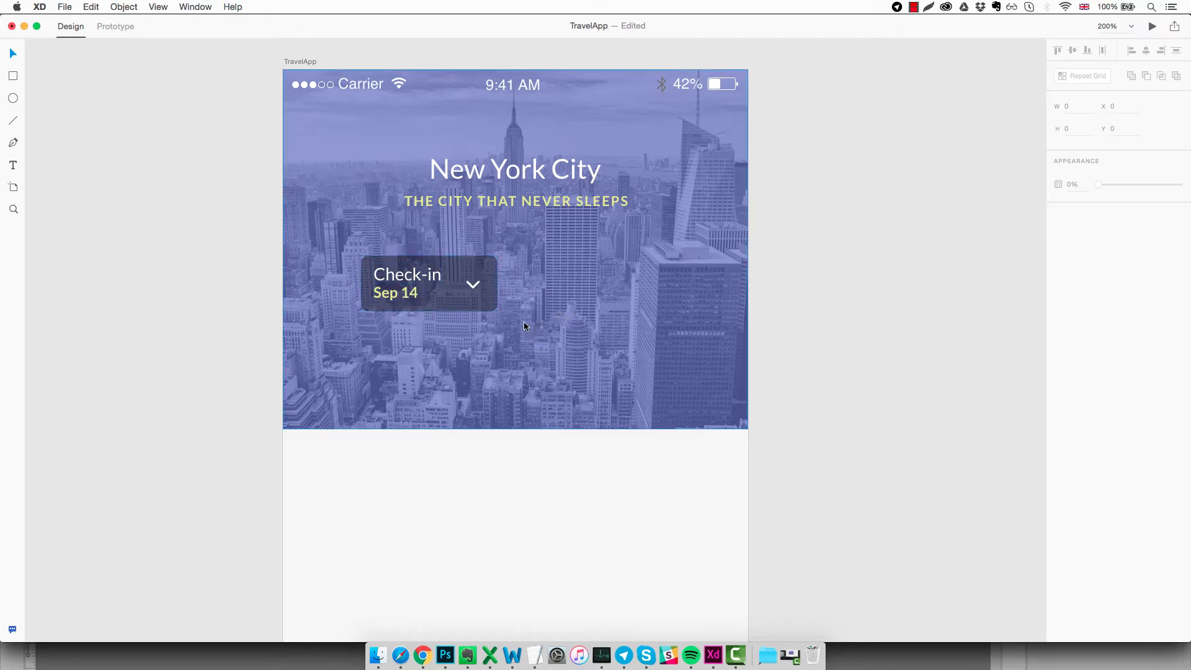
pyautogui.moveTo(527, 245); pyautogui.dragTo(369, 330)
pyautogui.click(91, 6)
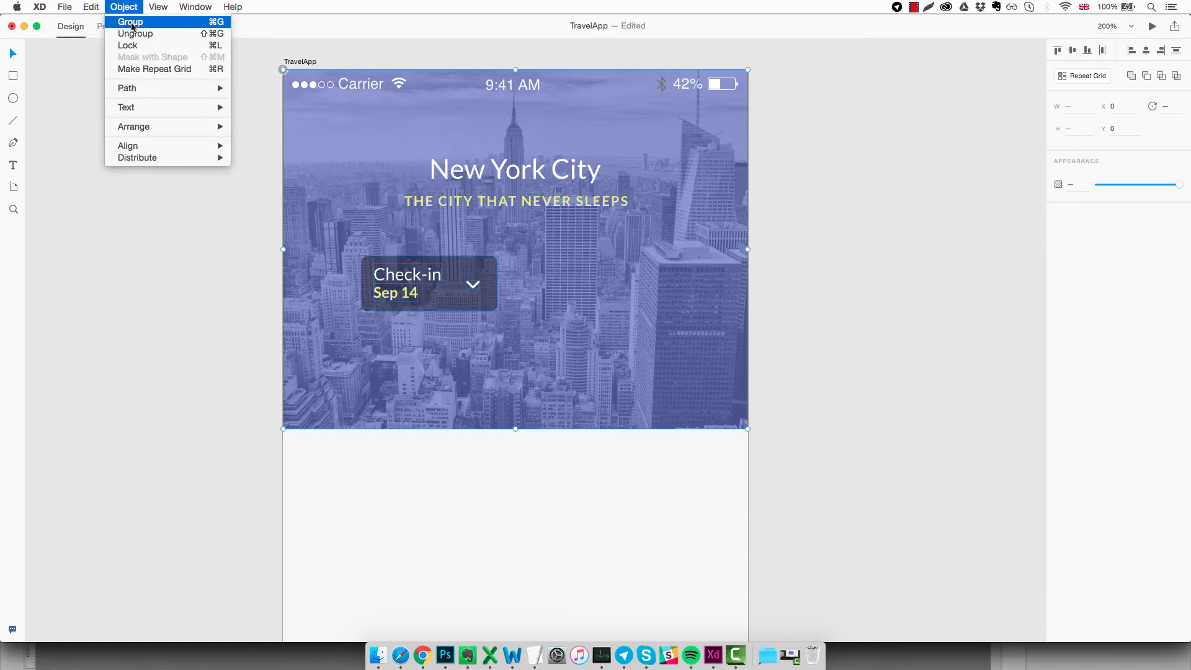
pyautogui.click(131, 22)
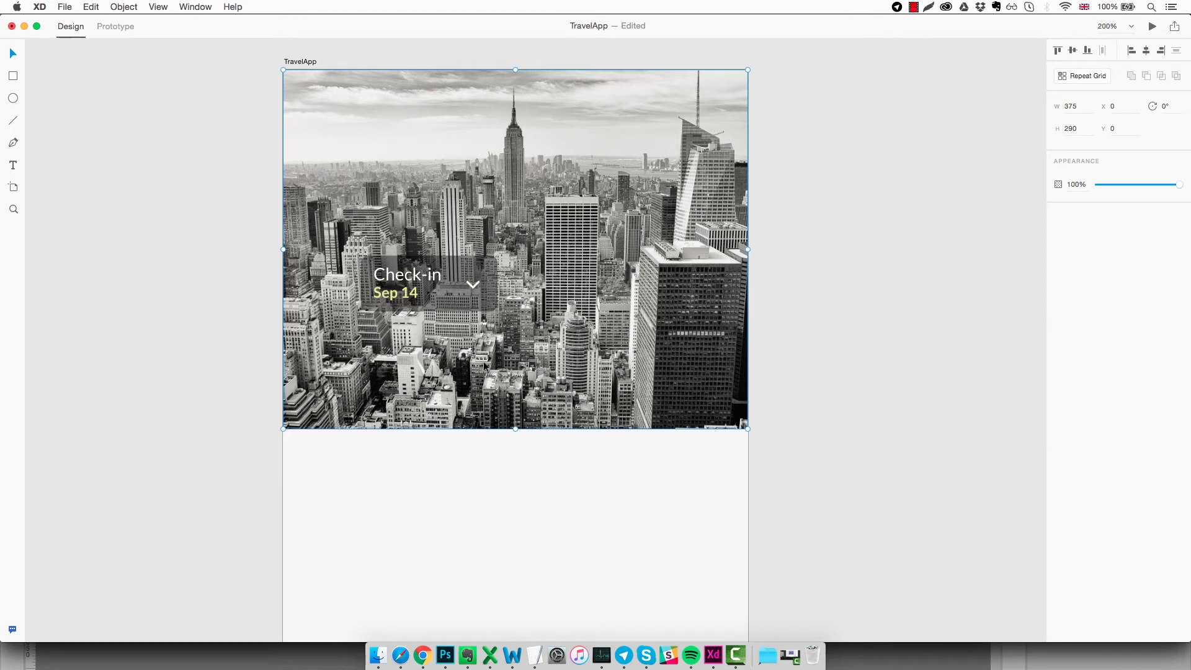
pyautogui.press('super+z')
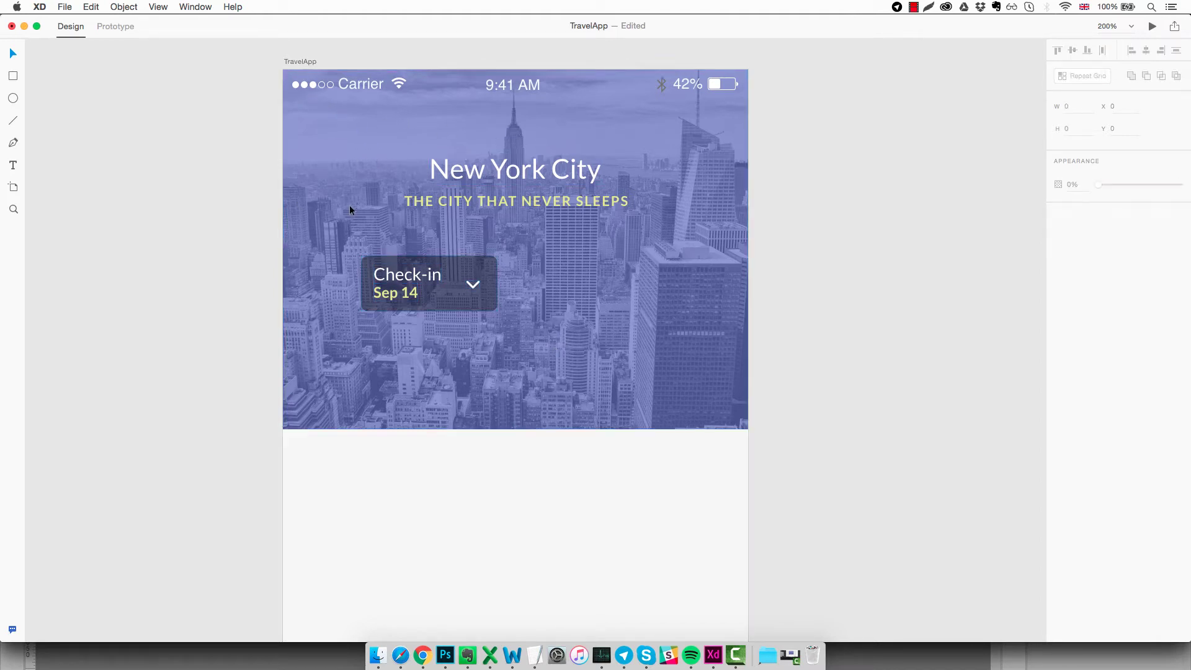
# Pull the blue overlay aside and lock the masked skyline photo beneath it.
pyautogui.click(314, 100)
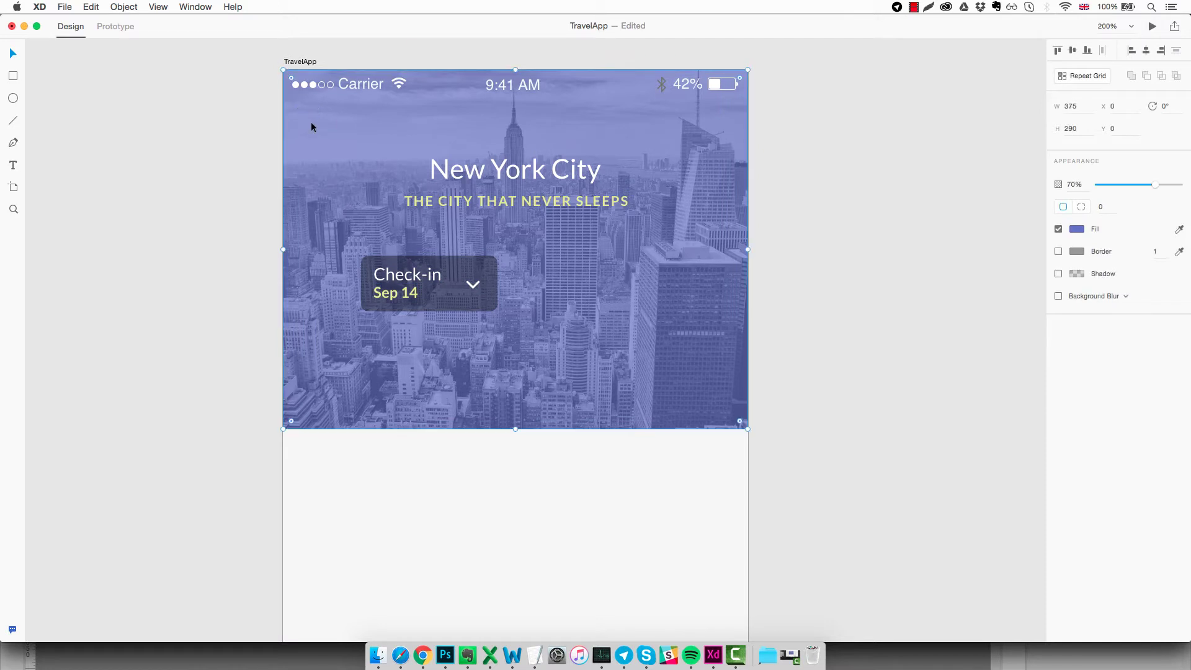
pyautogui.moveTo(314, 123); pyautogui.dragTo(324, 155)
pyautogui.click(359, 96)
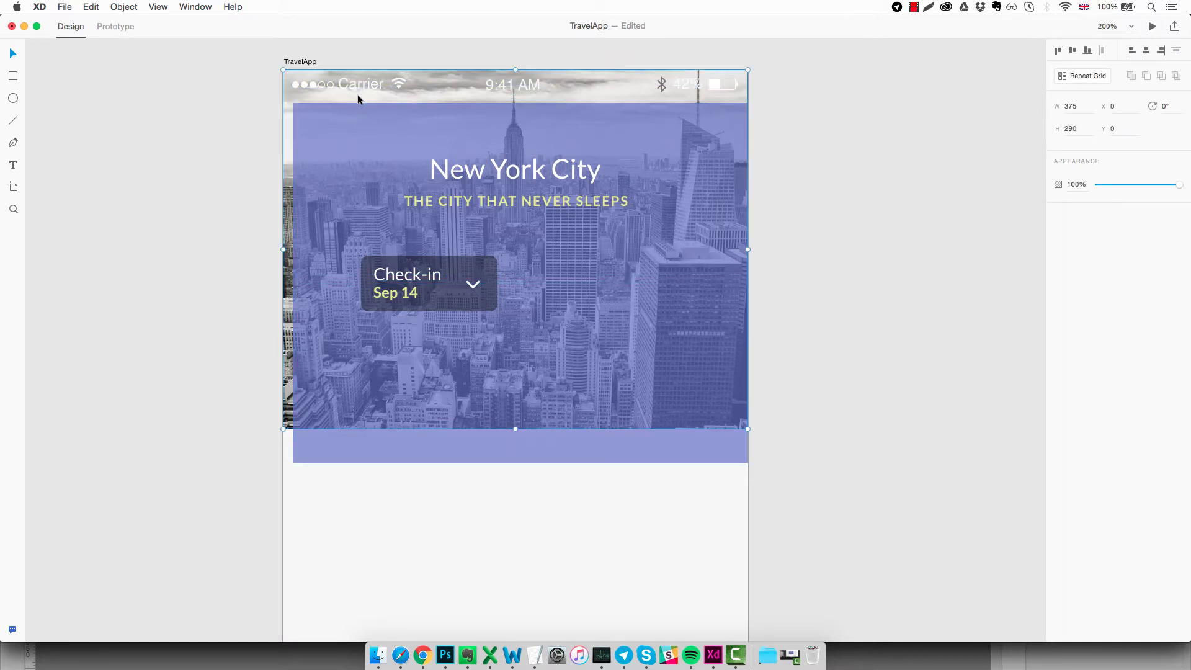
pyautogui.rightClick(357, 94)
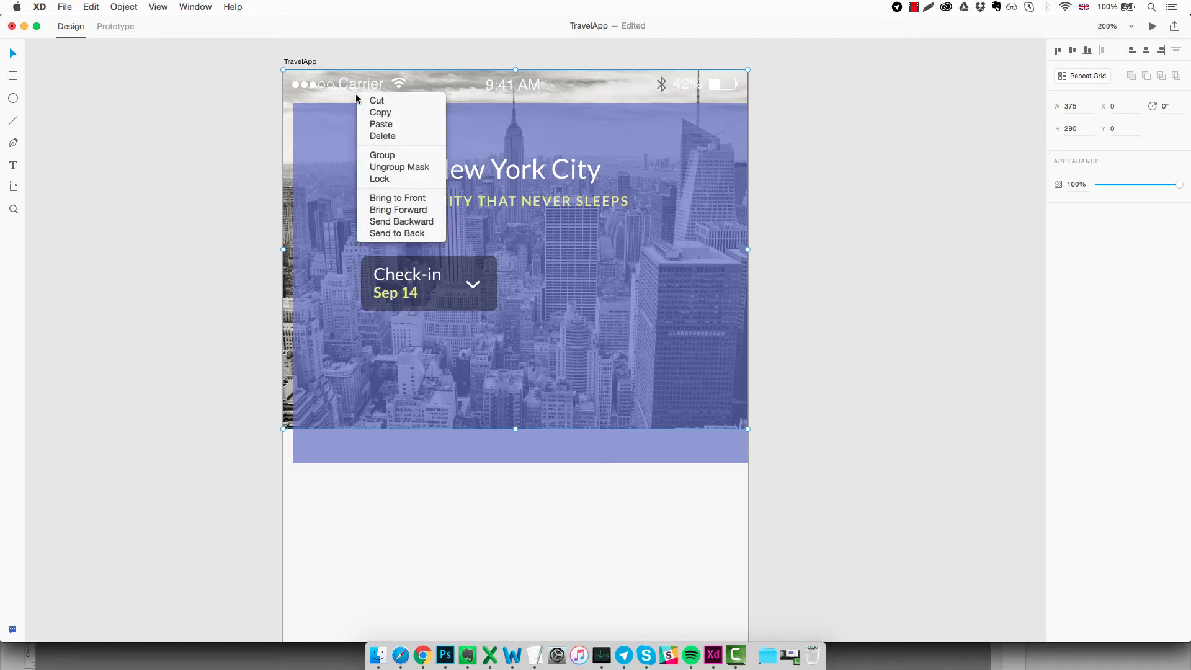
pyautogui.click(393, 167)
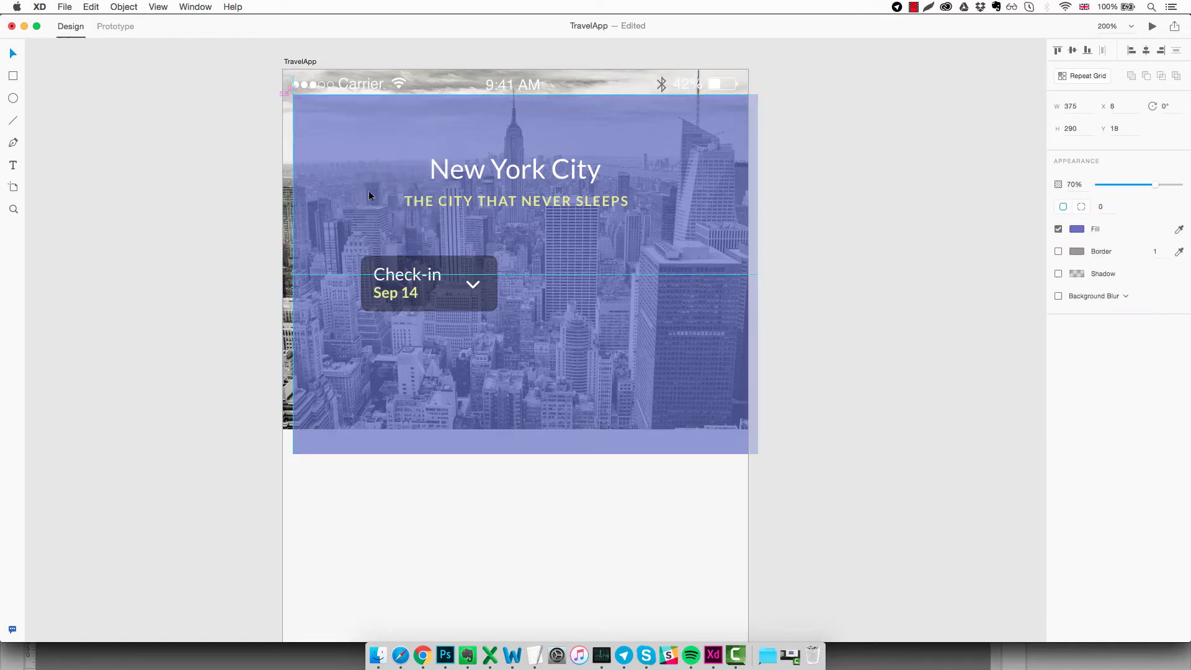
# Return the blue overlay to X 0, Y 0 over the skyline photo and lock it.
pyautogui.moveTo(369, 192); pyautogui.dragTo(362, 171)
pyautogui.rightClick(354, 146)
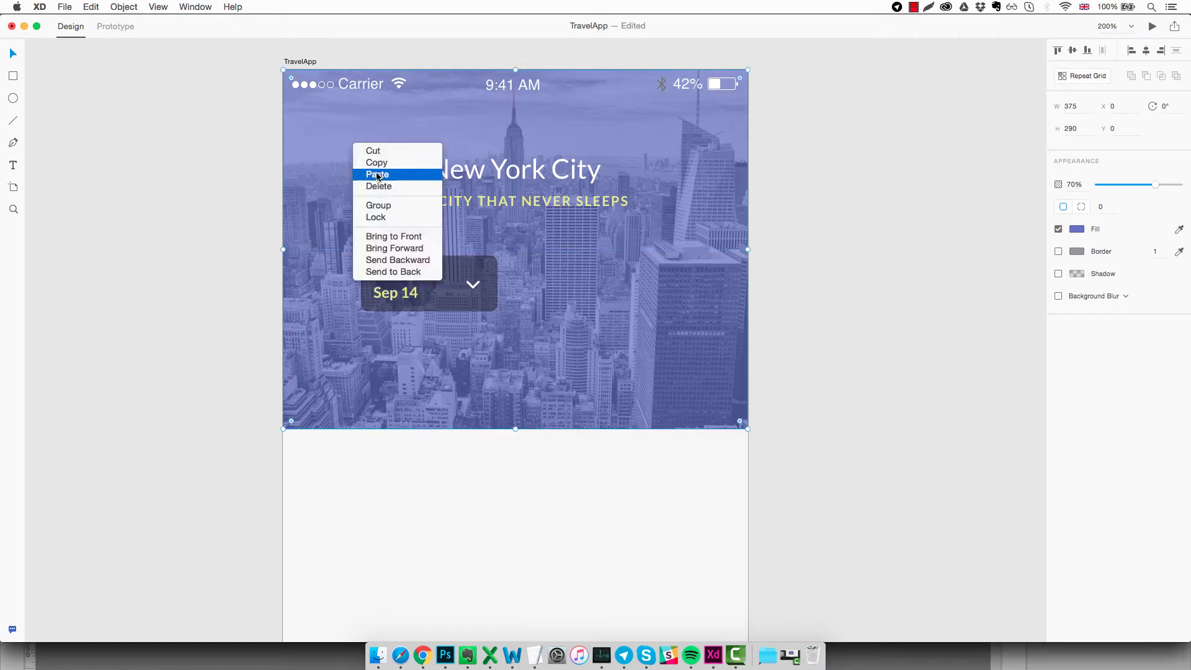
pyautogui.click(377, 217)
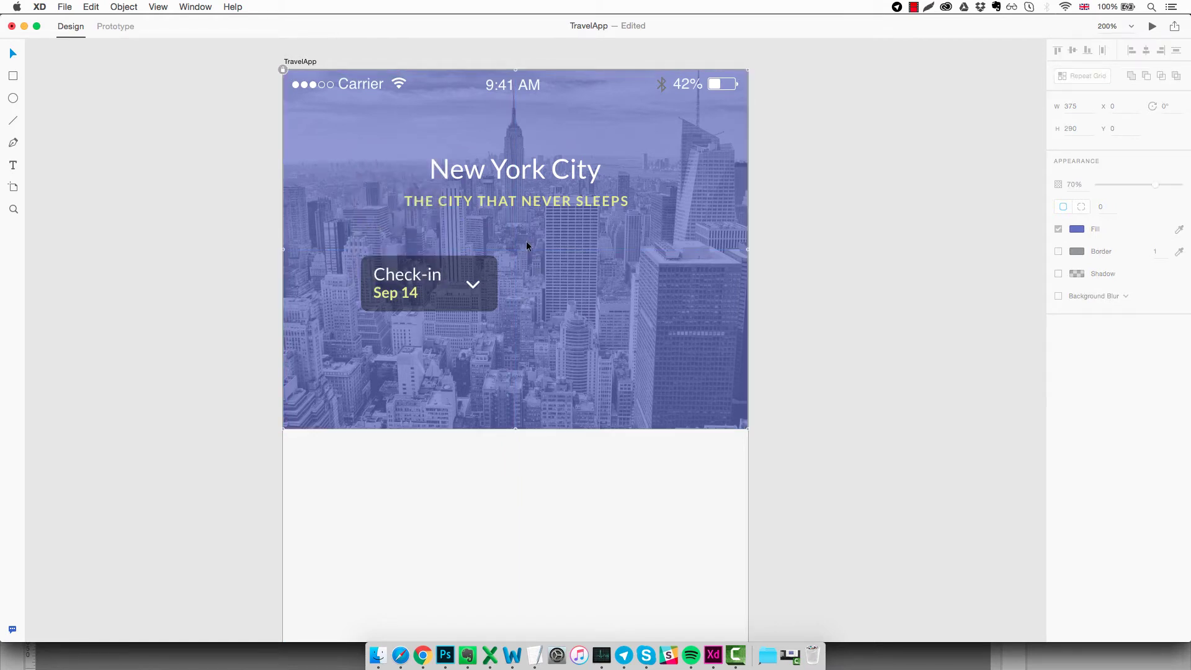
# Group the dark Check-in box with its two texts and the chevron.
pyautogui.moveTo(526, 241); pyautogui.dragTo(464, 301)
pyautogui.press('super+z')
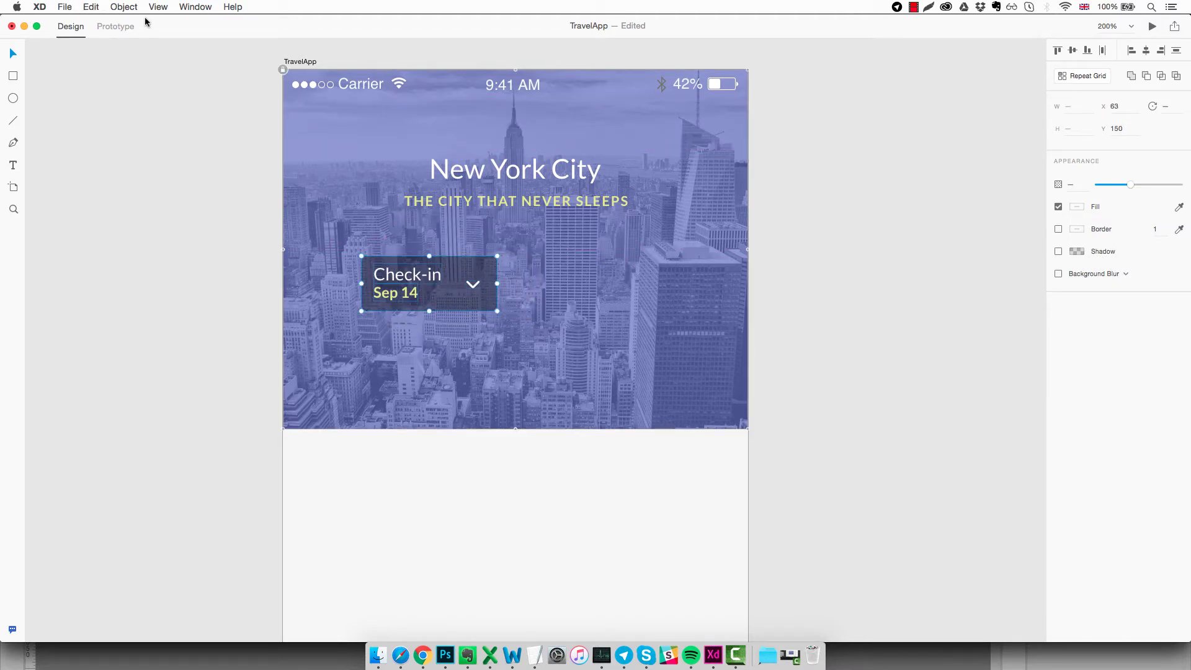
pyautogui.click(124, 7)
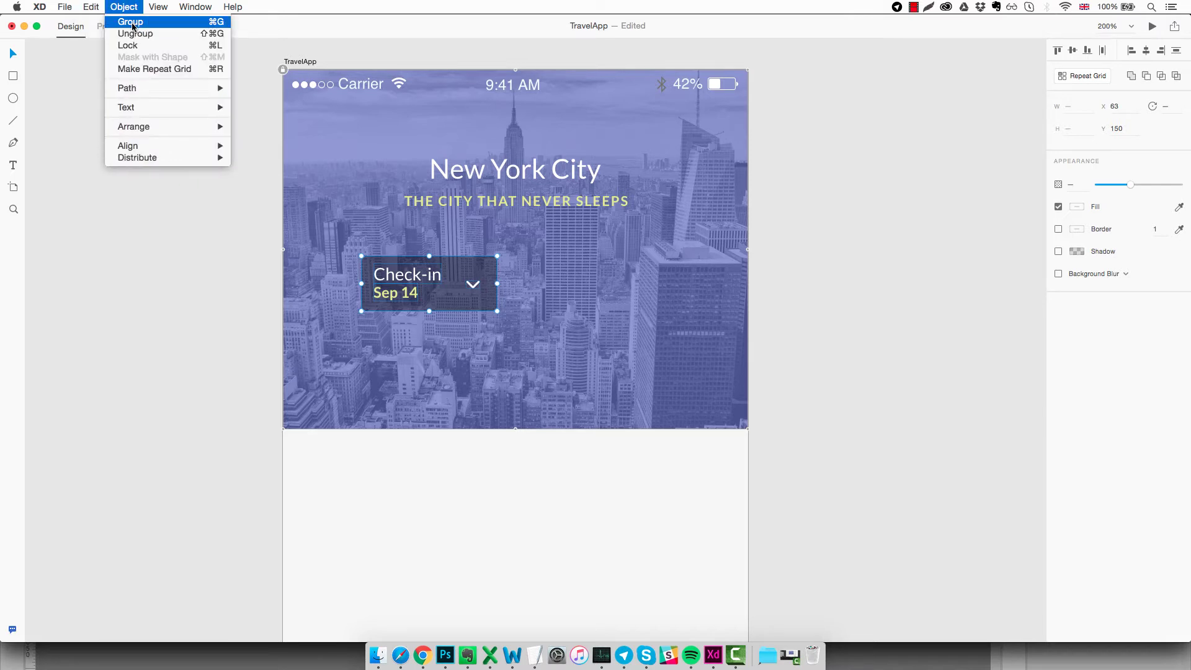
pyautogui.click(132, 26)
# Move the grouped Check-in box down to Y 156, keeping X at 63, and leave it selected.
pyautogui.moveTo(460, 301)
pyautogui.mouseDown()
pyautogui.moveTo(534, 333)
pyautogui.moveTo(461, 302)
pyautogui.mouseUp()
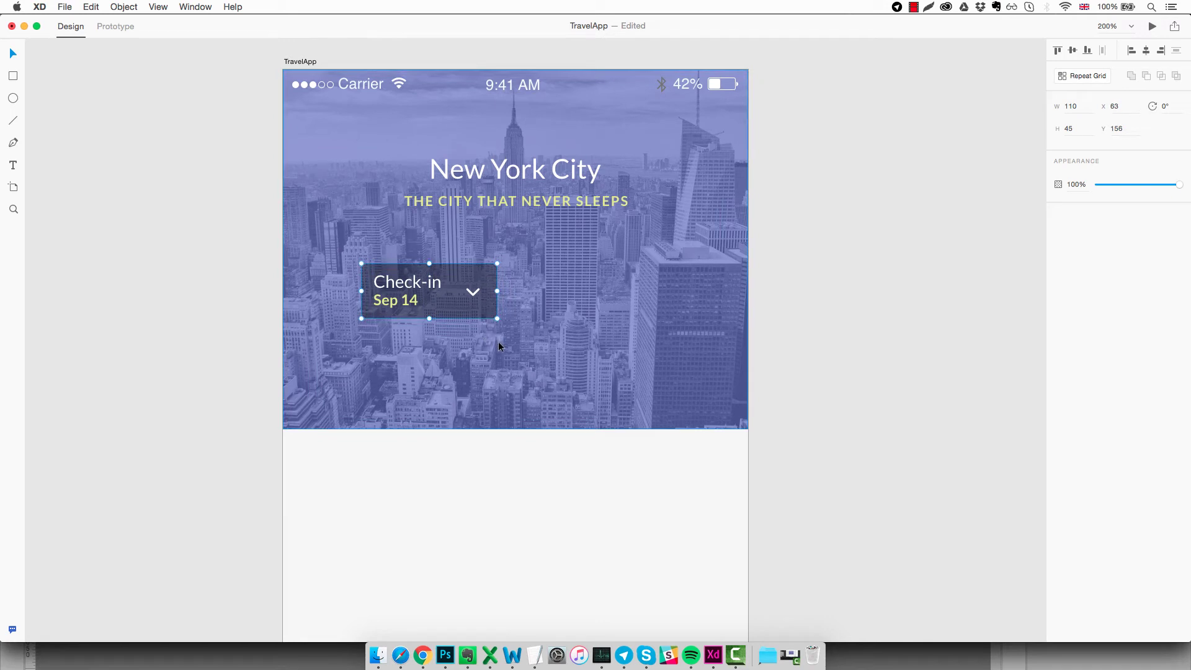
pyautogui.press('Escape')
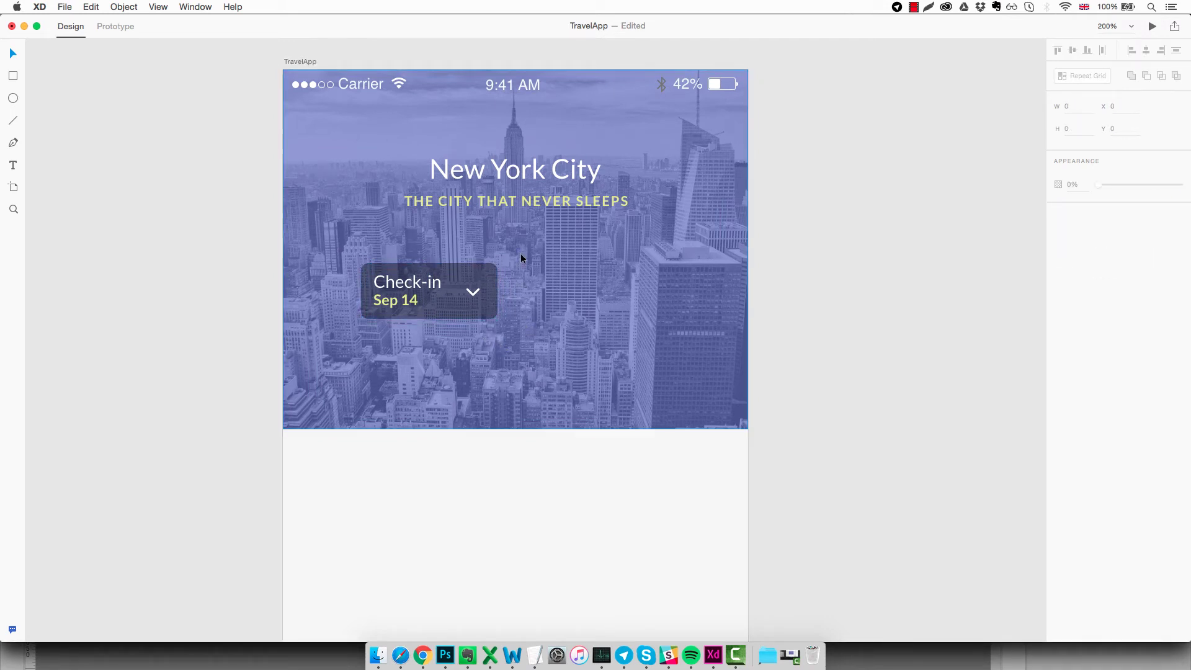
pyautogui.moveTo(522, 254); pyautogui.dragTo(482, 311)
pyautogui.click(540, 312)
pyautogui.click(460, 308)
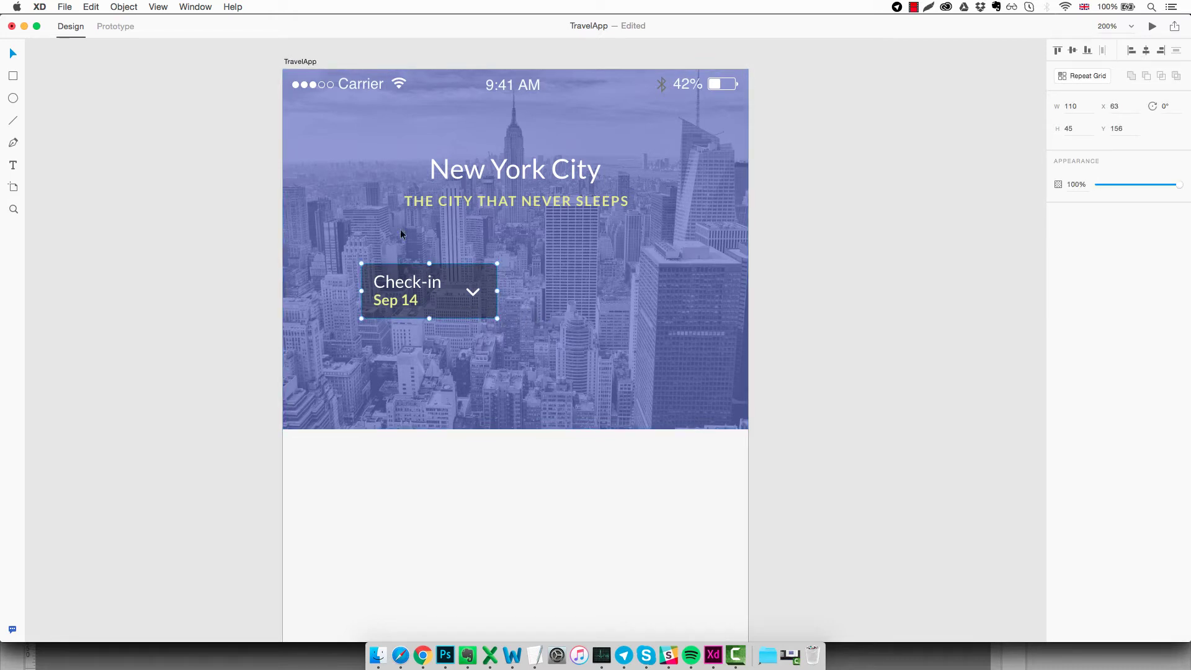
# Duplicate the Check-in box, place the copy beside it at the same height, and move the pair to X 70, Y 152.
pyautogui.click(92, 11)
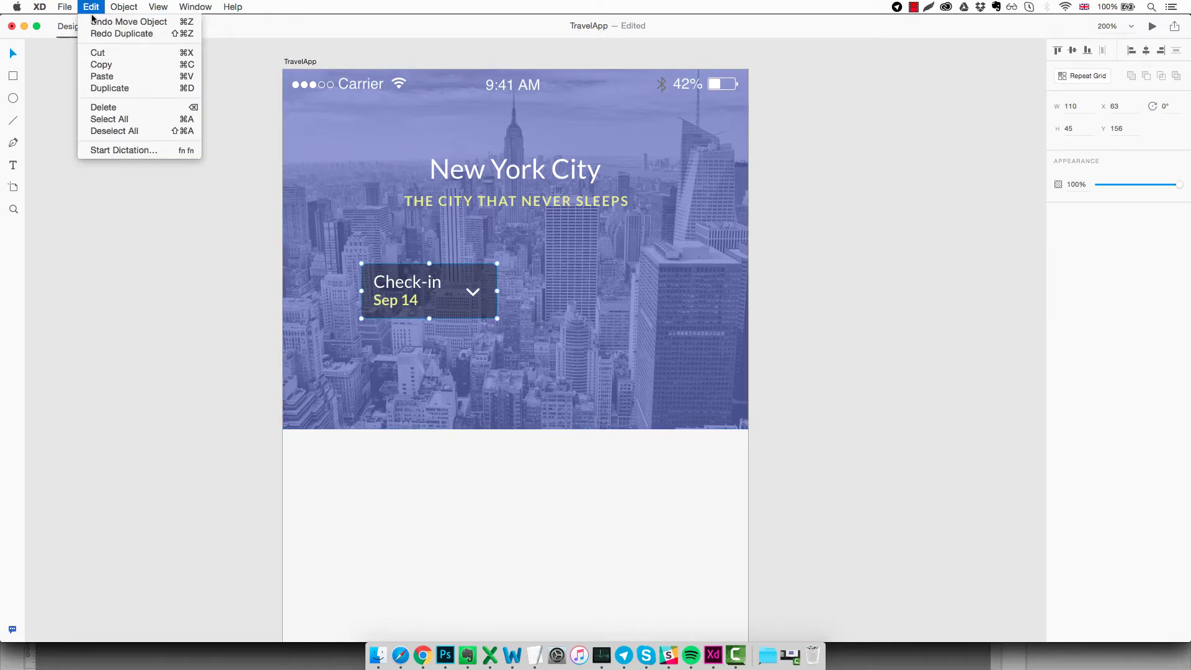
pyautogui.click(110, 88)
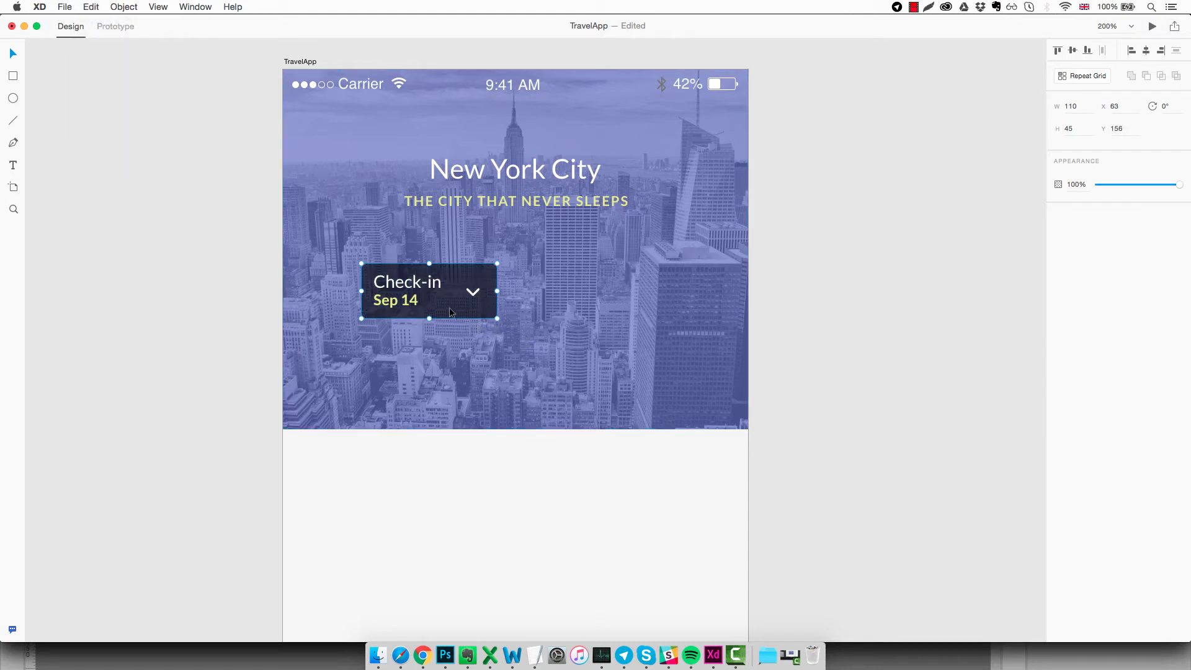
pyautogui.moveTo(448, 305); pyautogui.dragTo(605, 305)
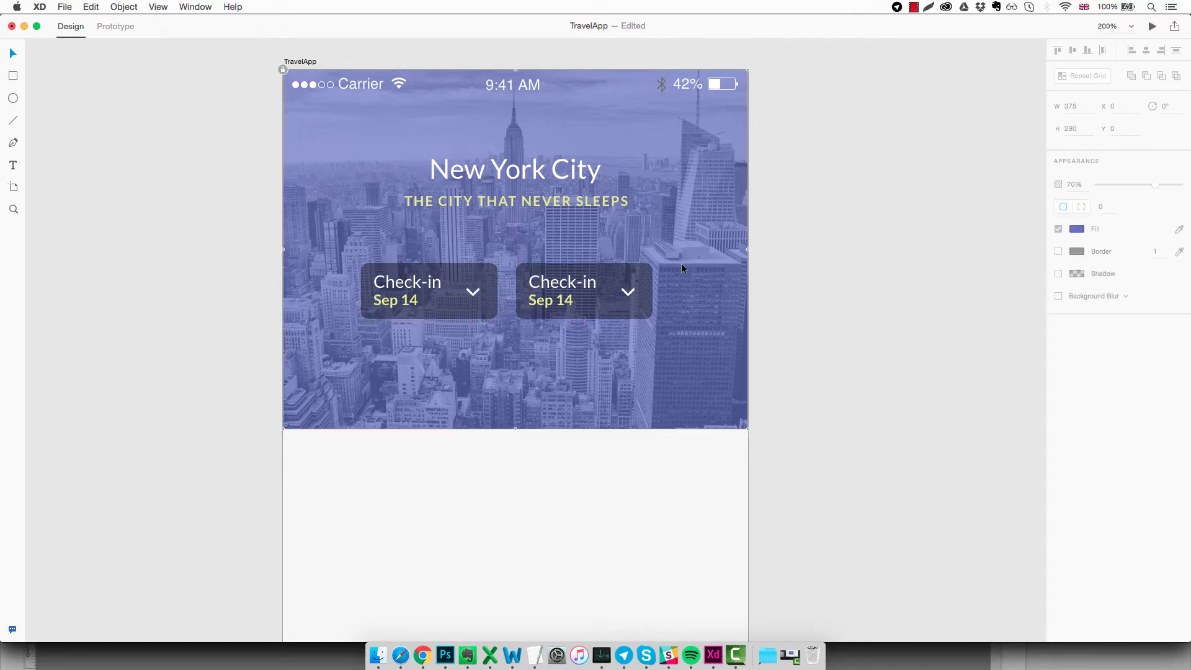
pyautogui.moveTo(682, 269); pyautogui.dragTo(456, 299)
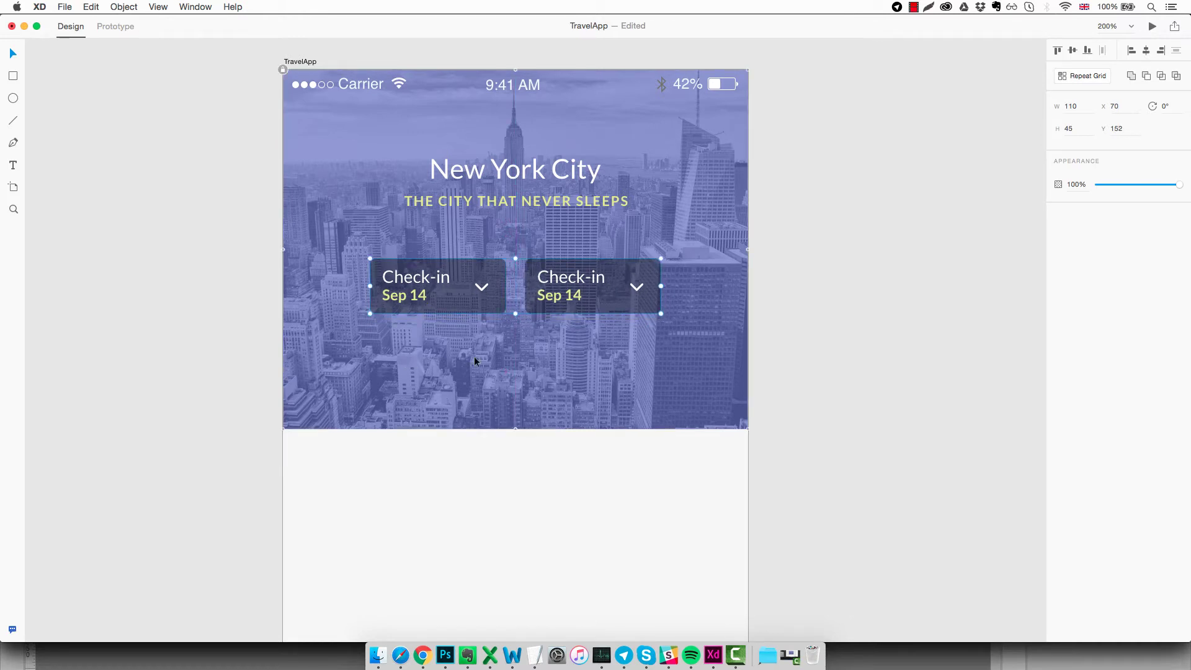
pyautogui.click(570, 346)
# Change the heading in the duplicated date box to "Check-out".
pyautogui.doubleClick(585, 279)
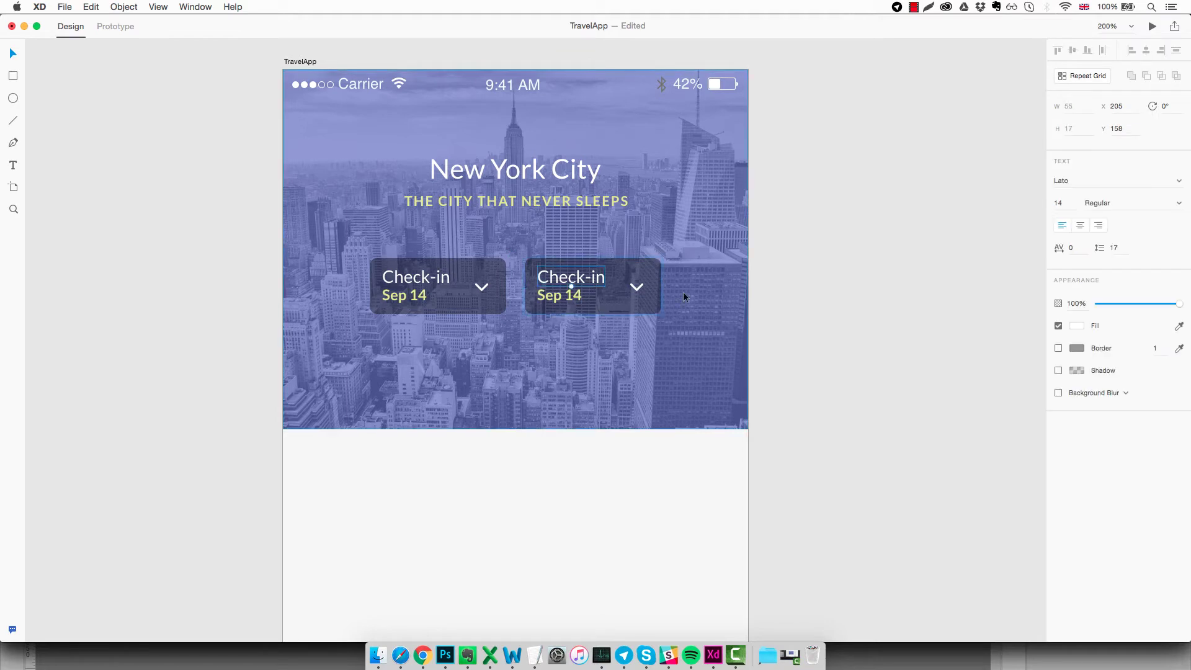
pyautogui.doubleClick(601, 280)
pyautogui.click(603, 280)
pyautogui.hotkey('shift', 'Left')
pyautogui.hotkey('shift', 'Left')
pyautogui.write('out')
pyautogui.press('Escape')
# Change the date in the Check-out box to "Sep 21" and save the document.
pyautogui.click(575, 293)
pyautogui.doubleClick(574, 293)
pyautogui.click(582, 296)
pyautogui.hotkey('shift', 'Left')
pyautogui.hotkey('shift', 'Left')
pyautogui.write('21')
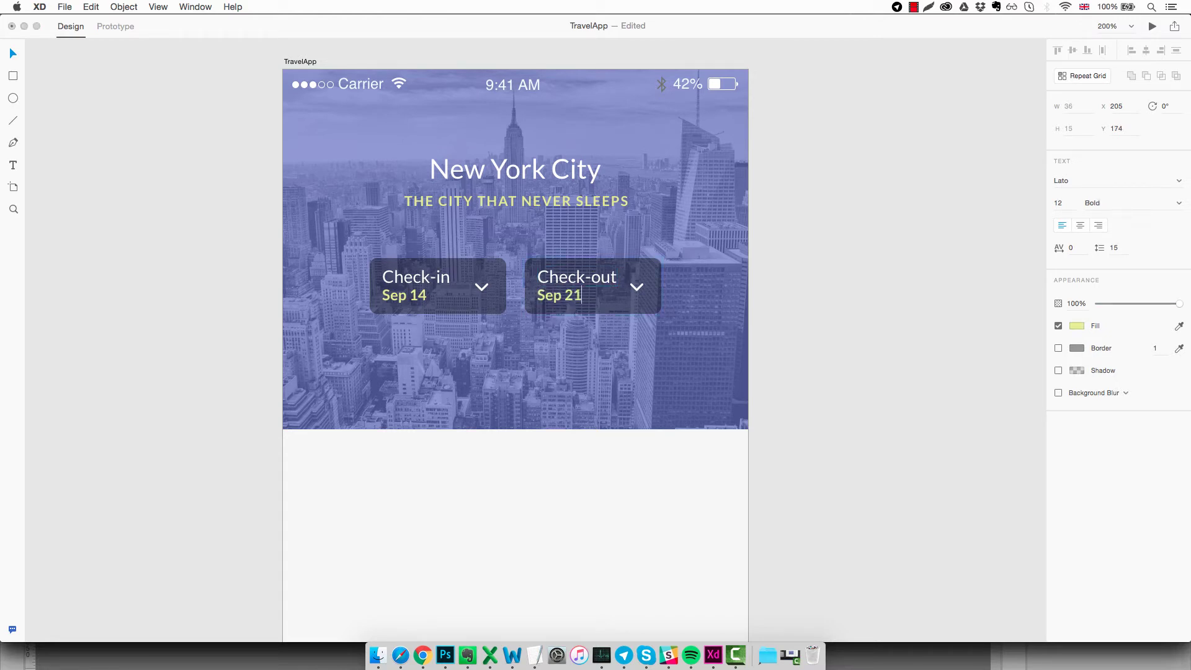
pyautogui.press('Escape')
pyautogui.click(508, 348)
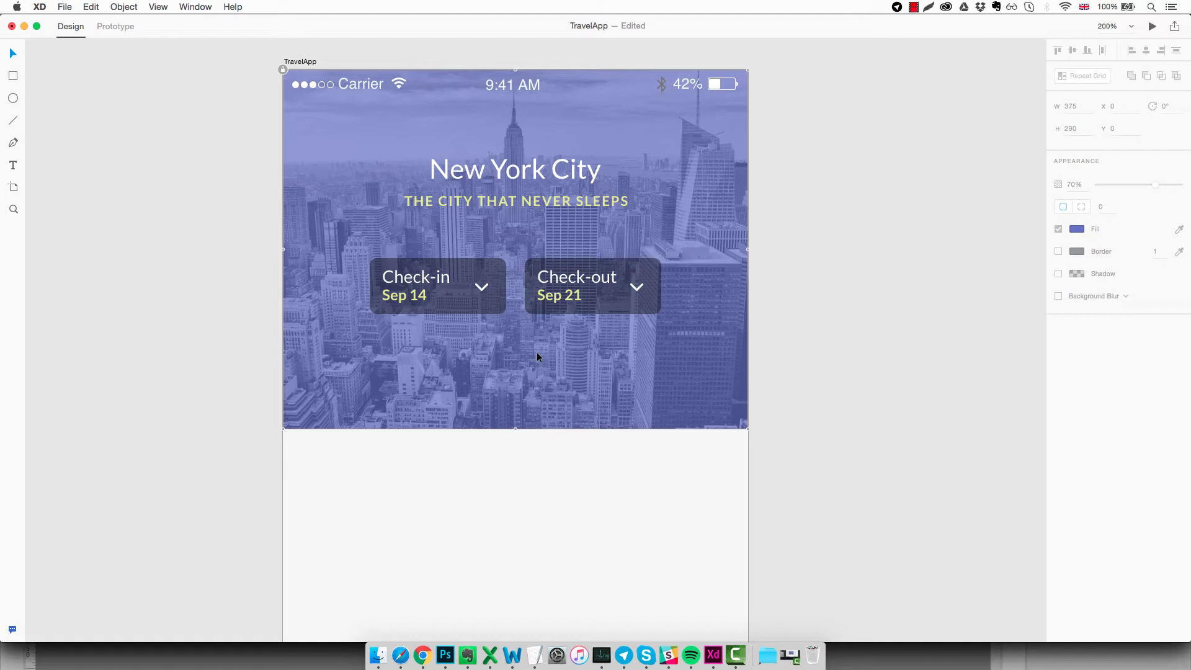
pyautogui.press('super+s')
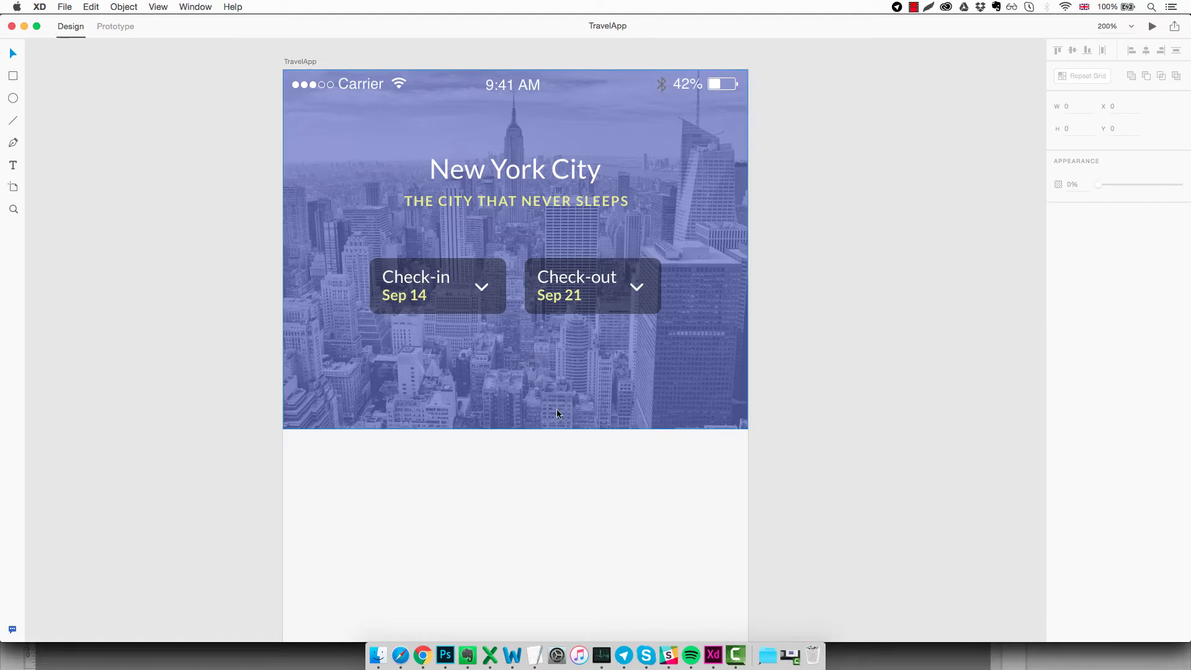
# Check the box spacing in the Video2 document, widen the gap between the TravelApp date boxes, and move both to X 63, Y 147.
pyautogui.moveTo(719, 641)
pyautogui.click(684, 595)
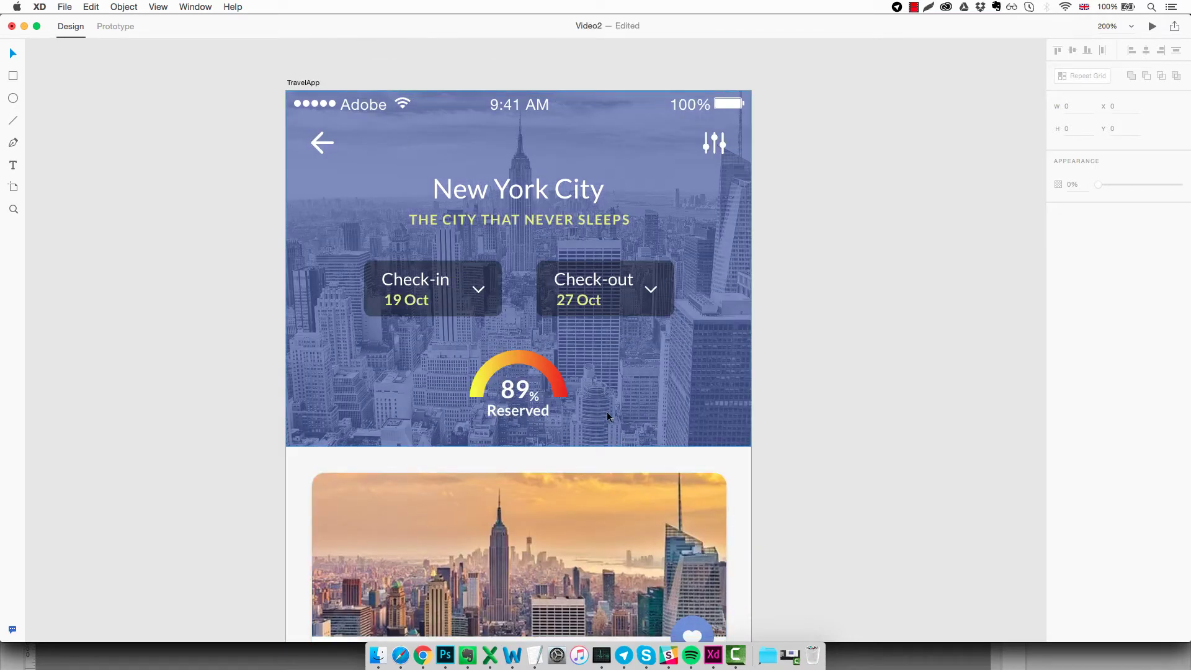
pyautogui.moveTo(719, 657)
pyautogui.click(743, 600)
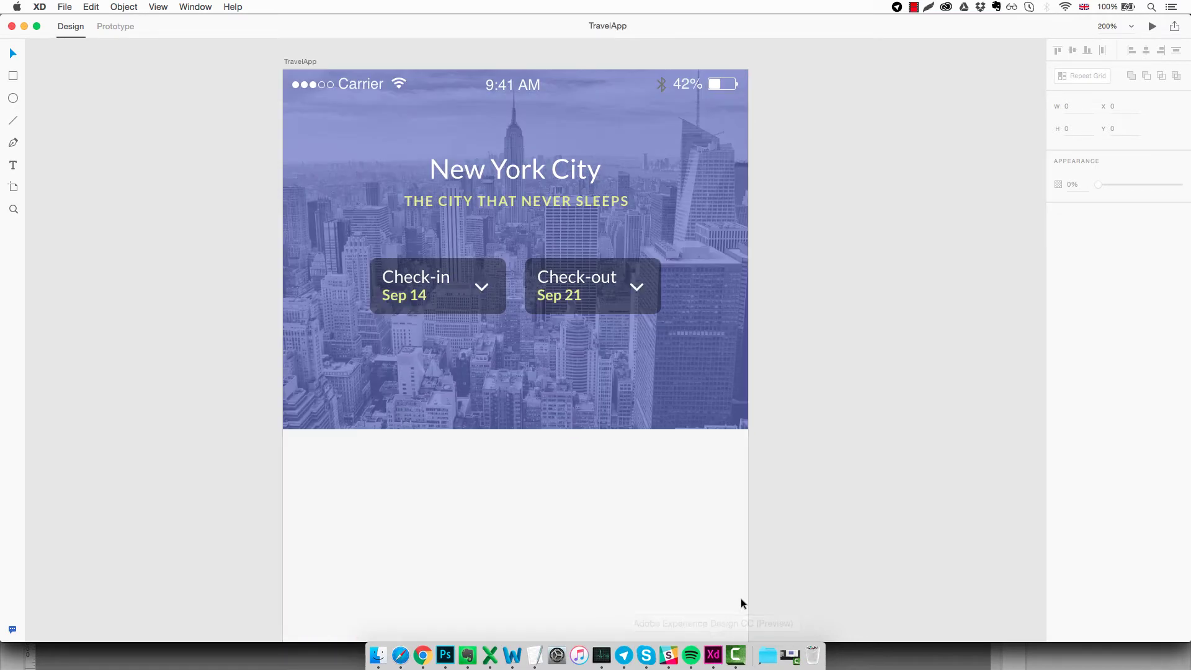
pyautogui.click(592, 301)
pyautogui.moveTo(593, 304); pyautogui.dragTo(610, 303)
pyautogui.click(717, 278)
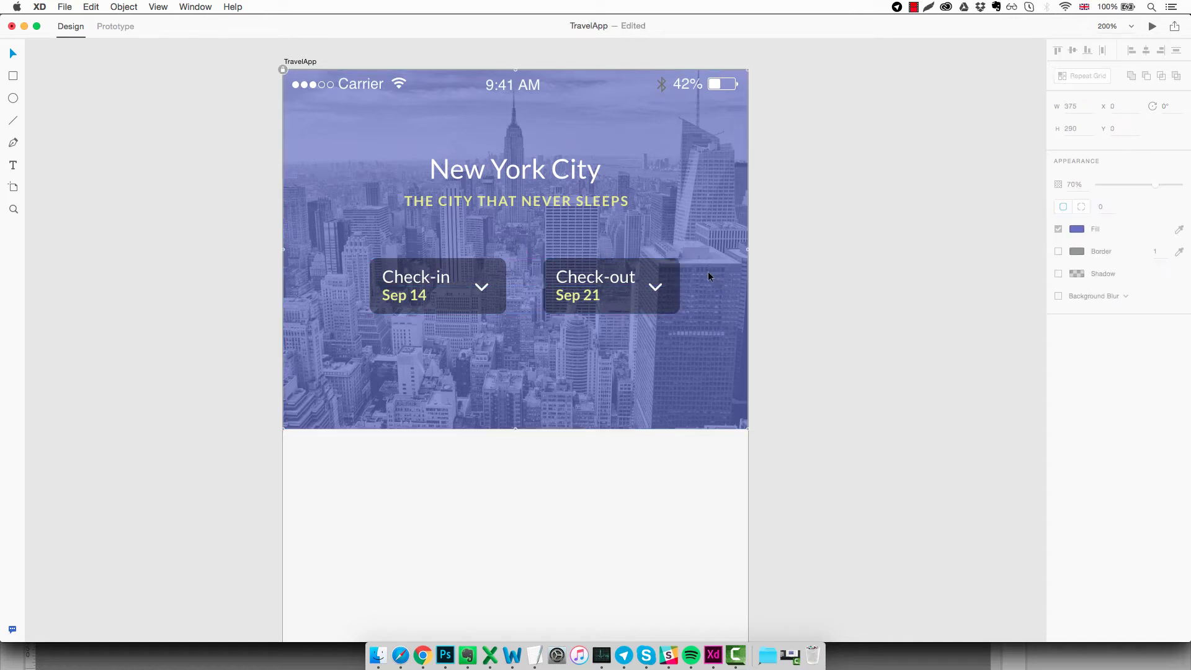
pyautogui.moveTo(709, 273); pyautogui.dragTo(485, 293)
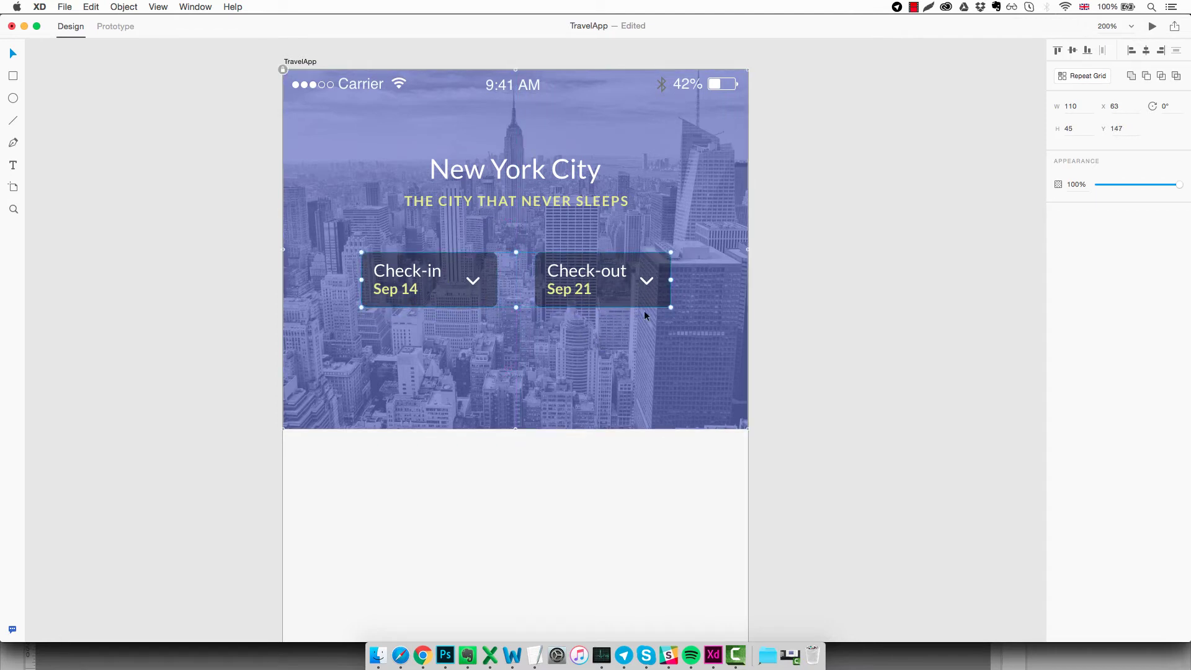
pyautogui.press('Escape')
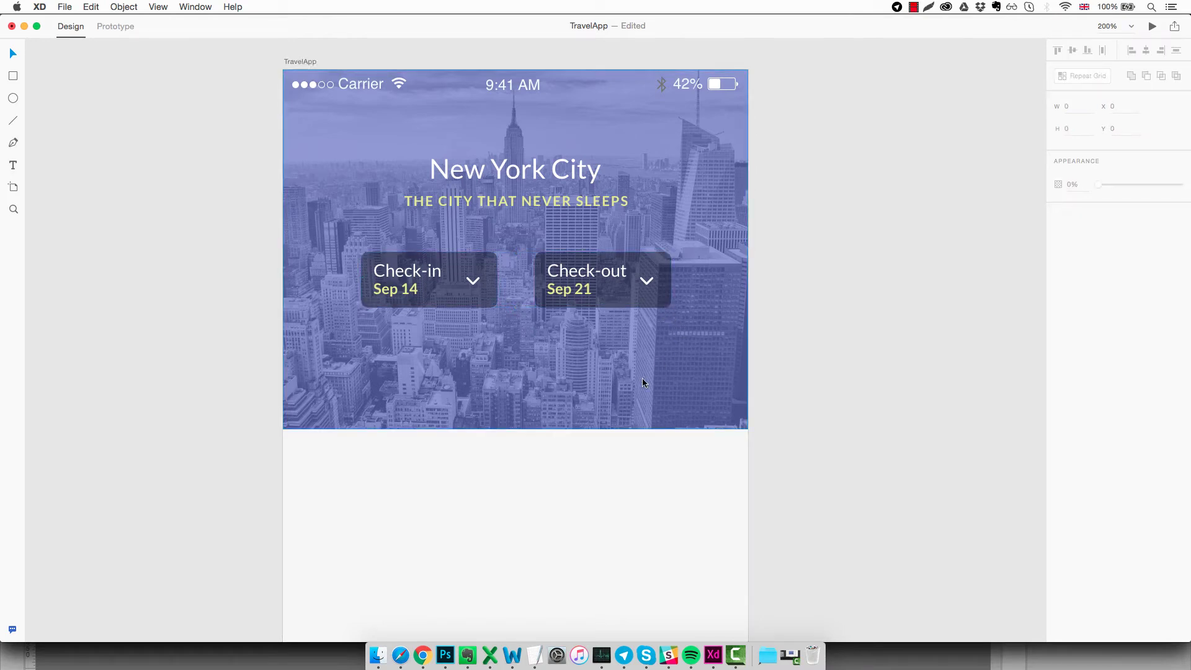
# Examine the gradient arc of the Reserved gauge in the Video2 document, and return to TravelApp.
pyautogui.moveTo(714, 655)
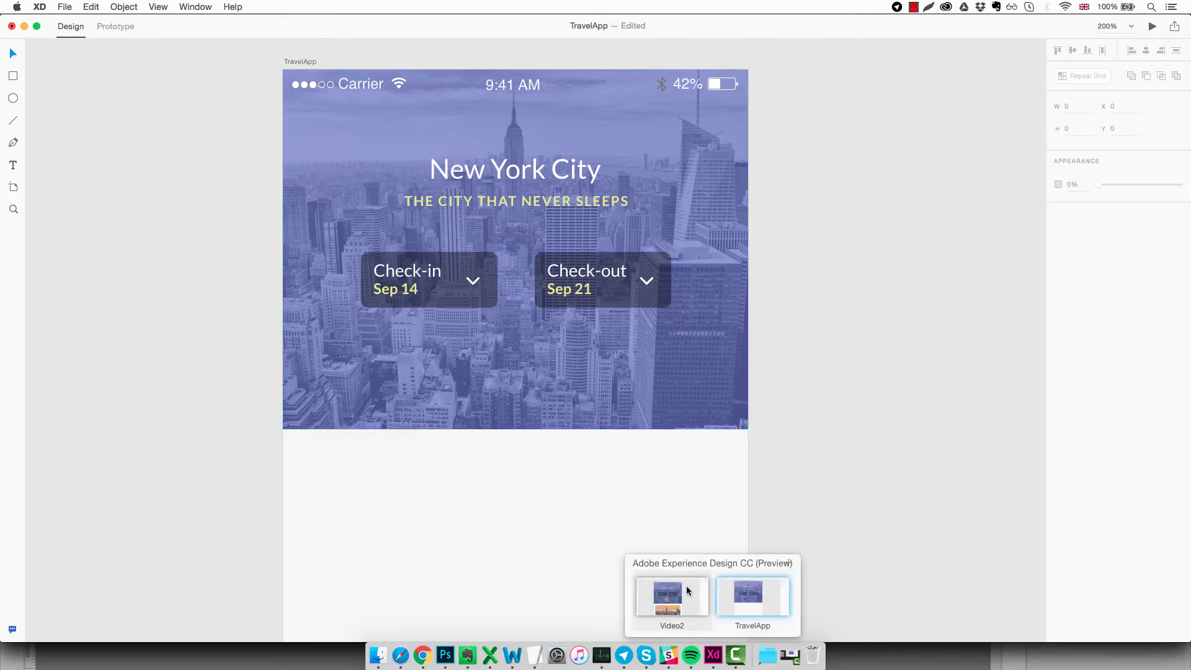
pyautogui.click(669, 595)
pyautogui.click(549, 382)
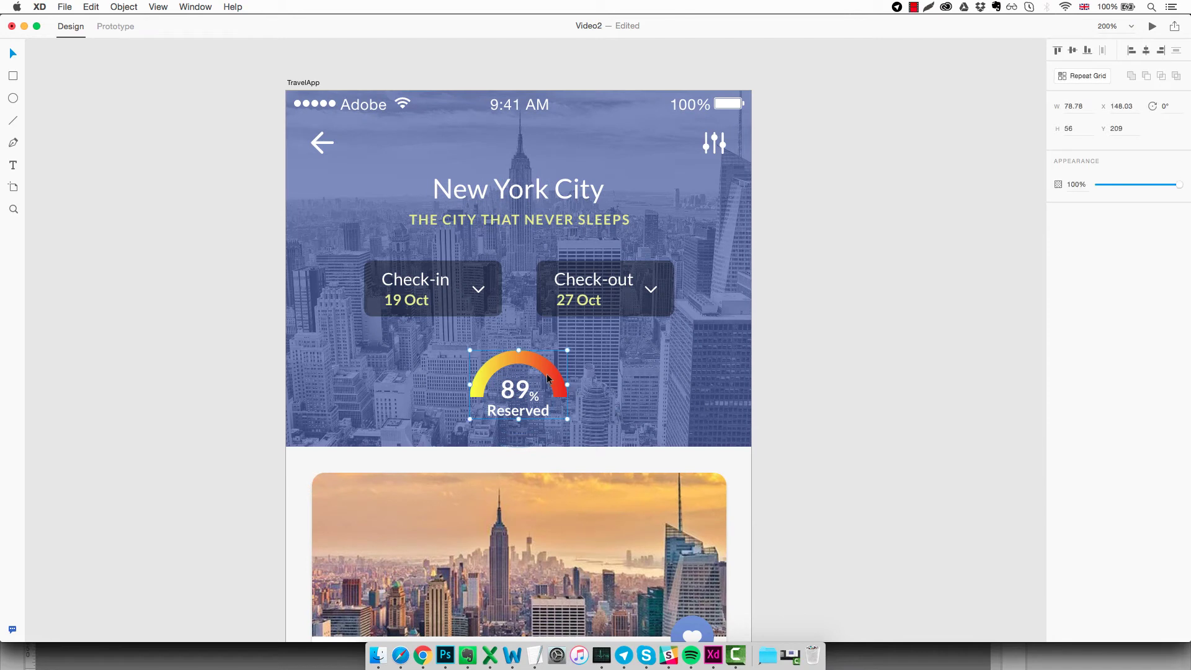
pyautogui.click(582, 385)
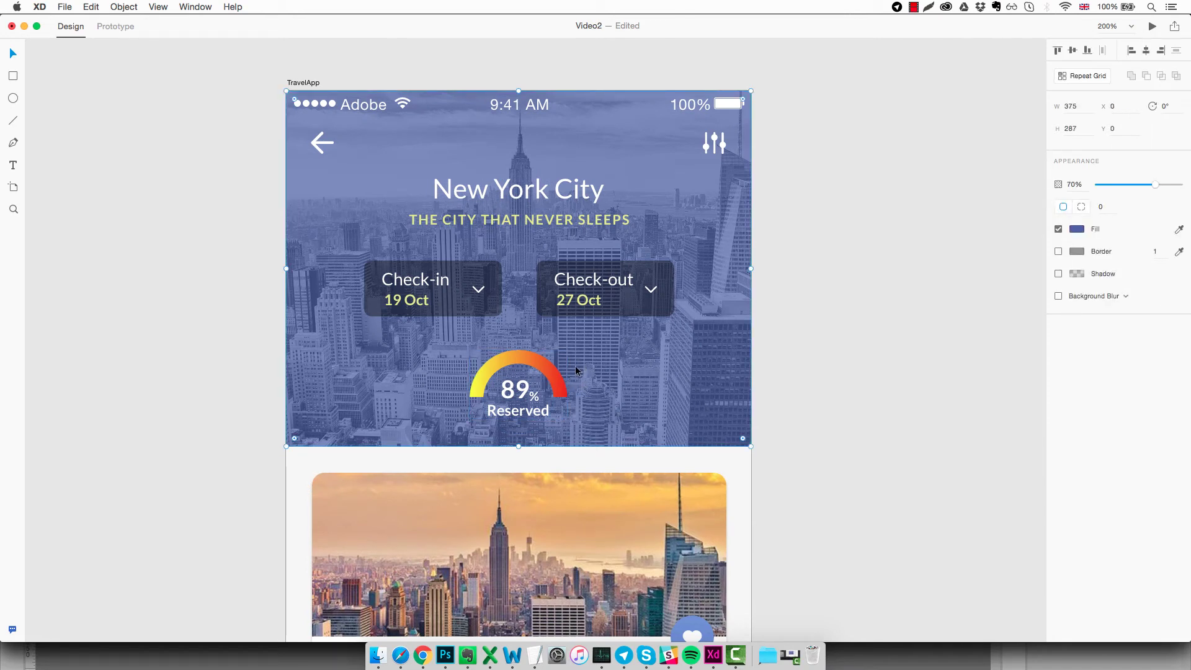
pyautogui.click(559, 381)
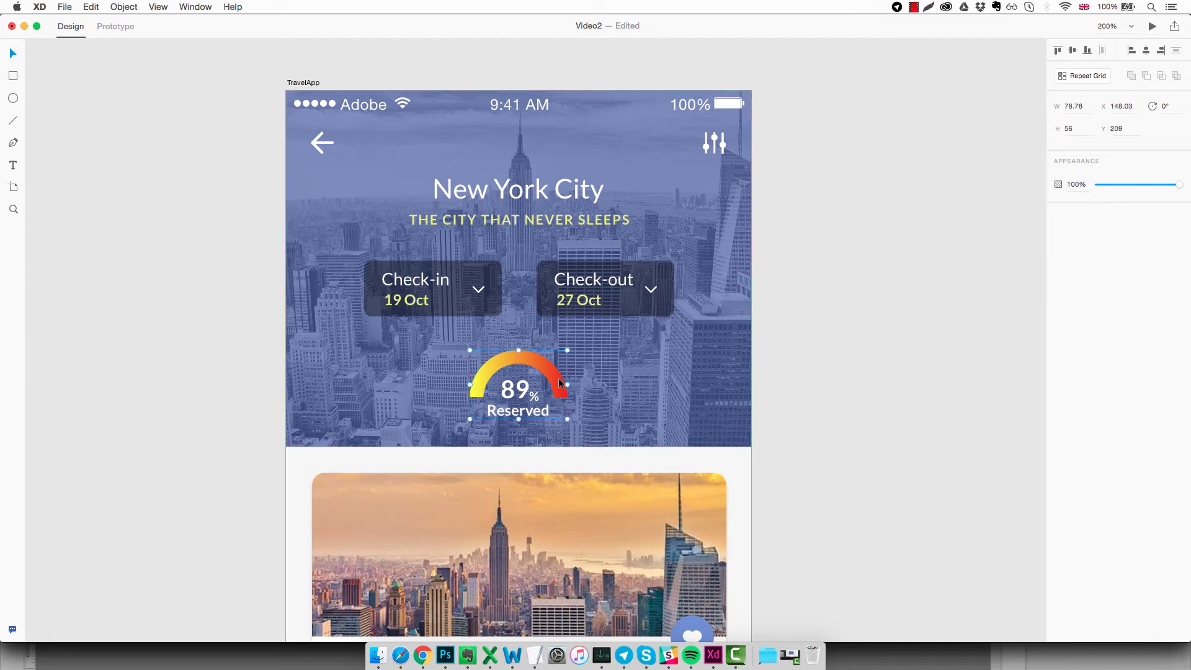
pyautogui.click(590, 370)
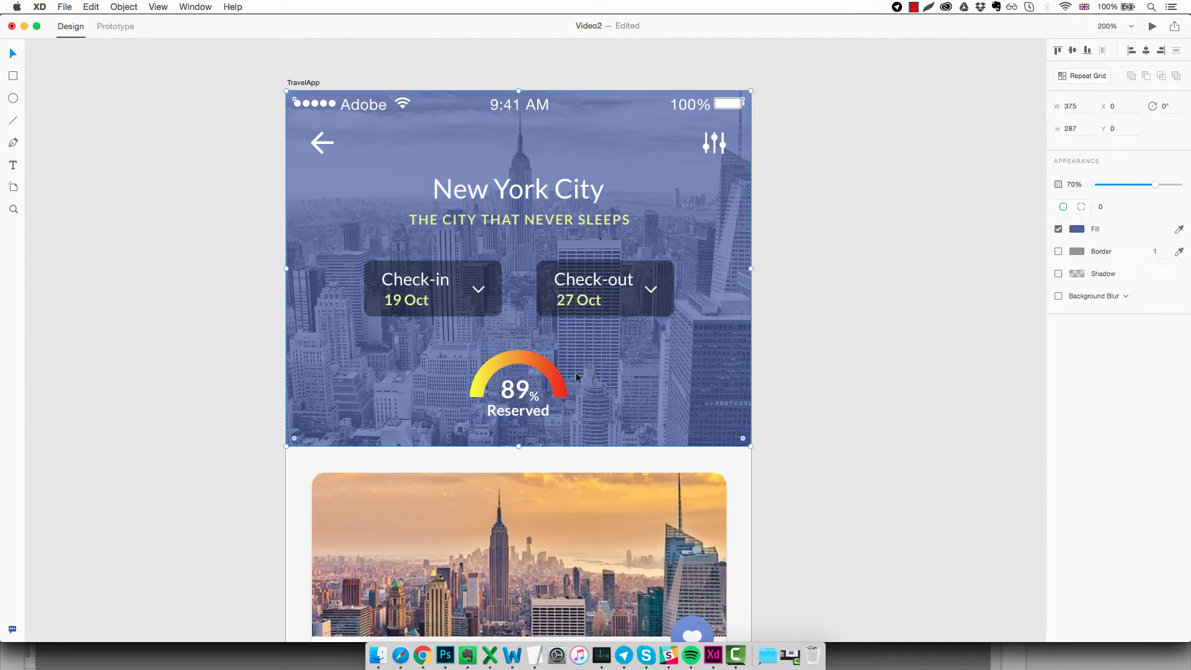
pyautogui.press('super+grave')
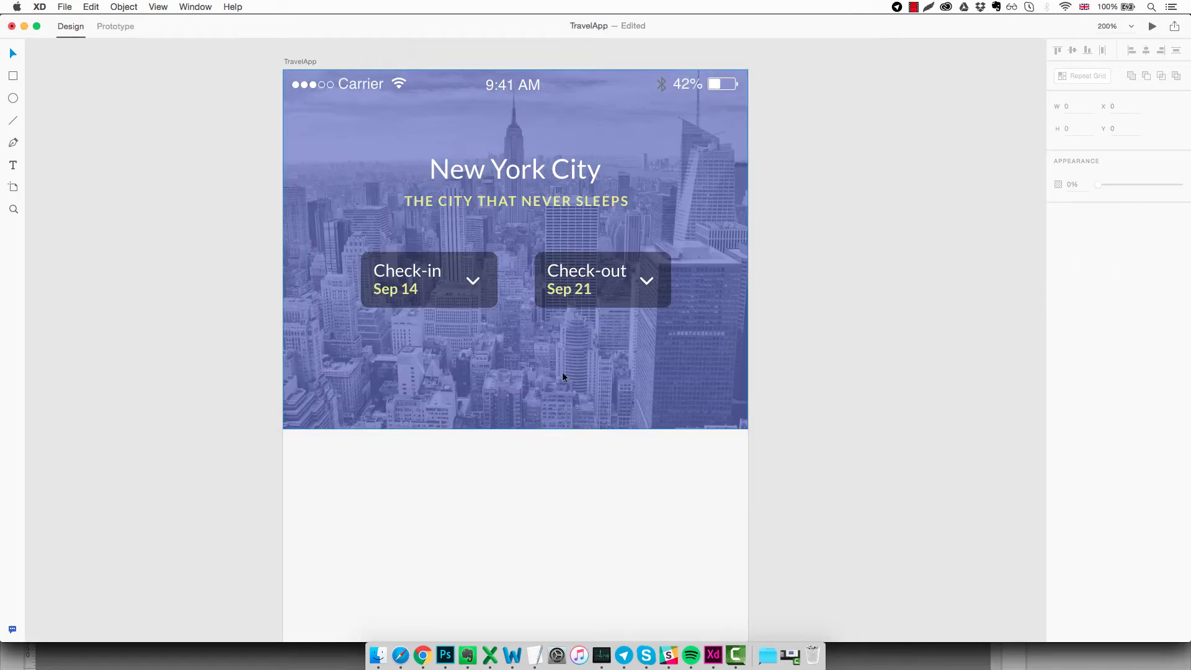
# Draw a circle about 84 by 84 on the empty canvas beside the TravelApp artboard.
pyautogui.click(13, 98)
pyautogui.moveTo(810, 259); pyautogui.dragTo(921, 374)
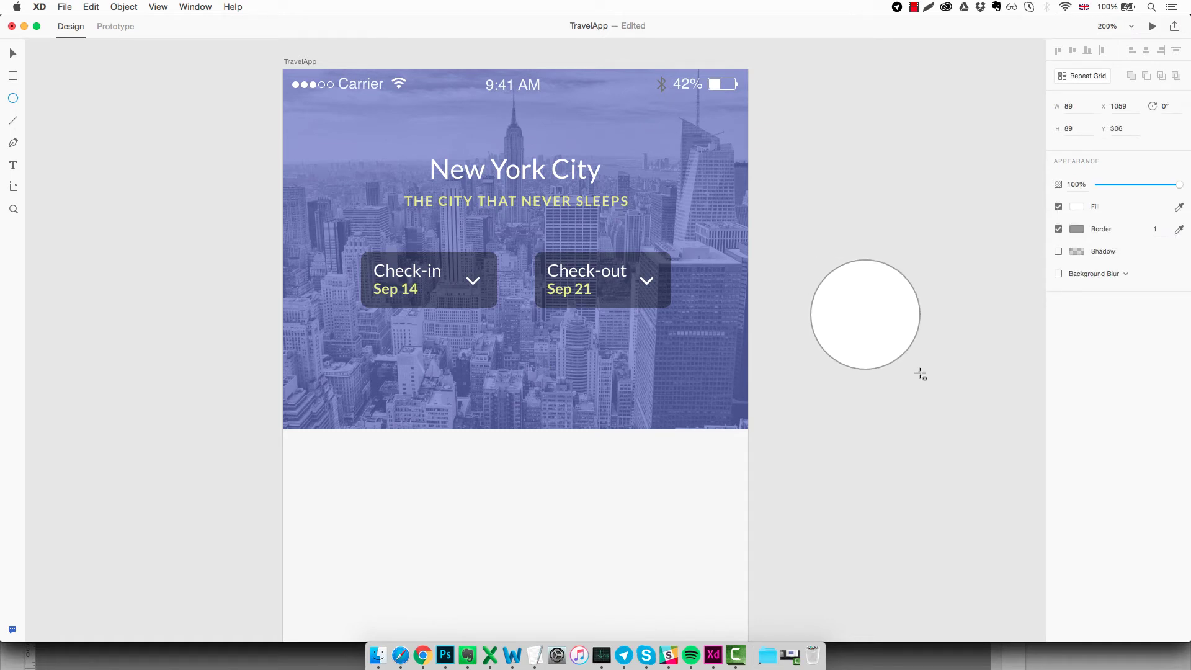
pyautogui.moveTo(920, 373); pyautogui.dragTo(916, 366)
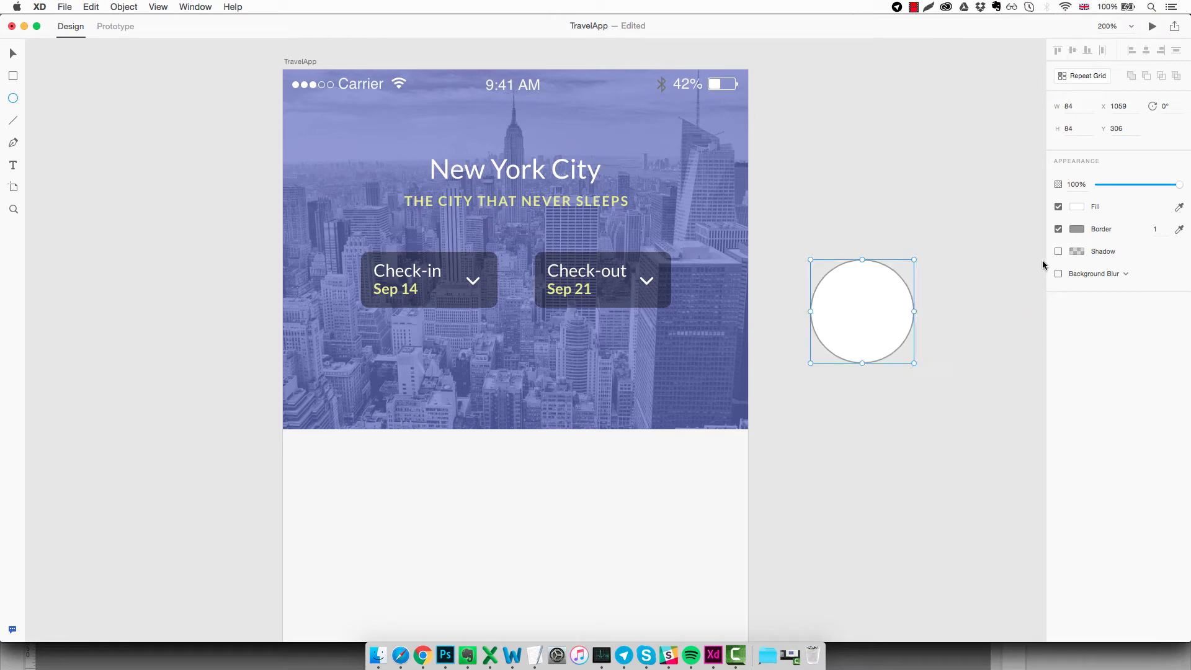
# Remove the circle's border and fill it with red #AF4040.
pyautogui.click(1058, 230)
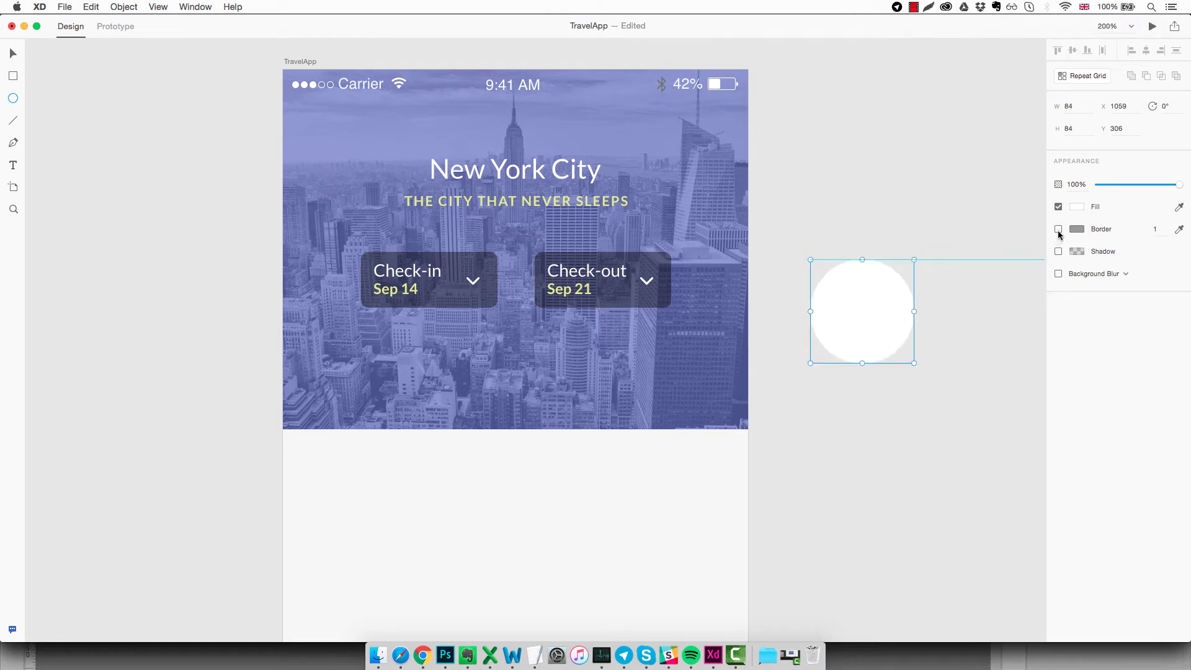
pyautogui.click(1078, 206)
pyautogui.click(993, 170)
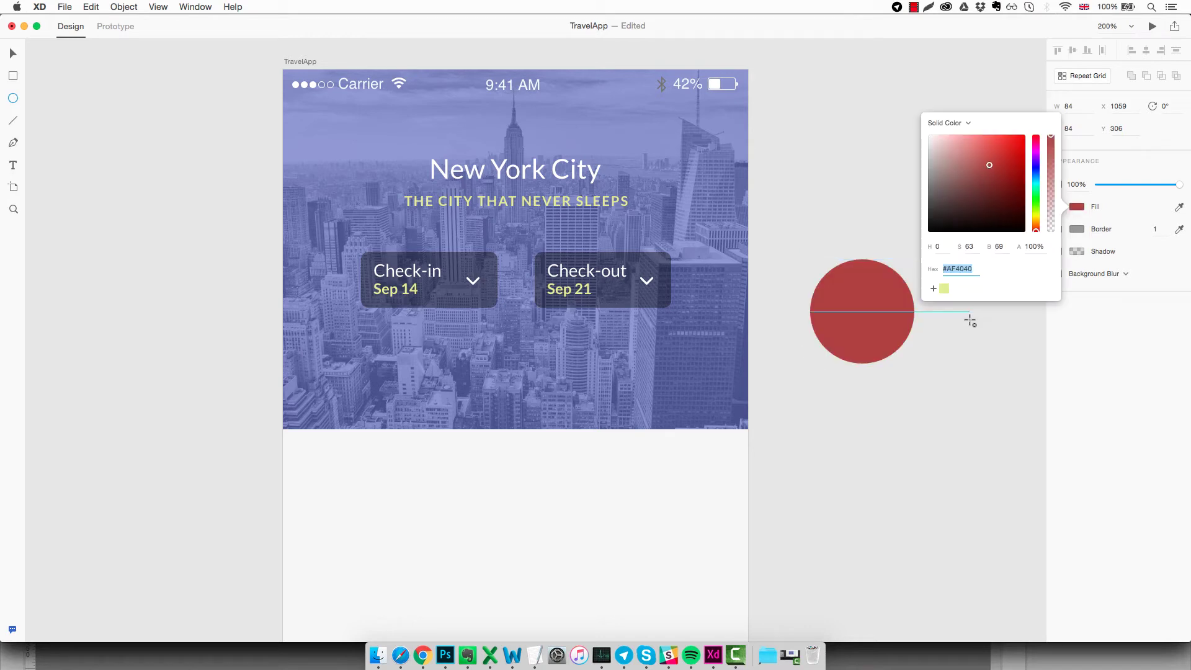
pyautogui.click(974, 362)
pyautogui.press('Escape')
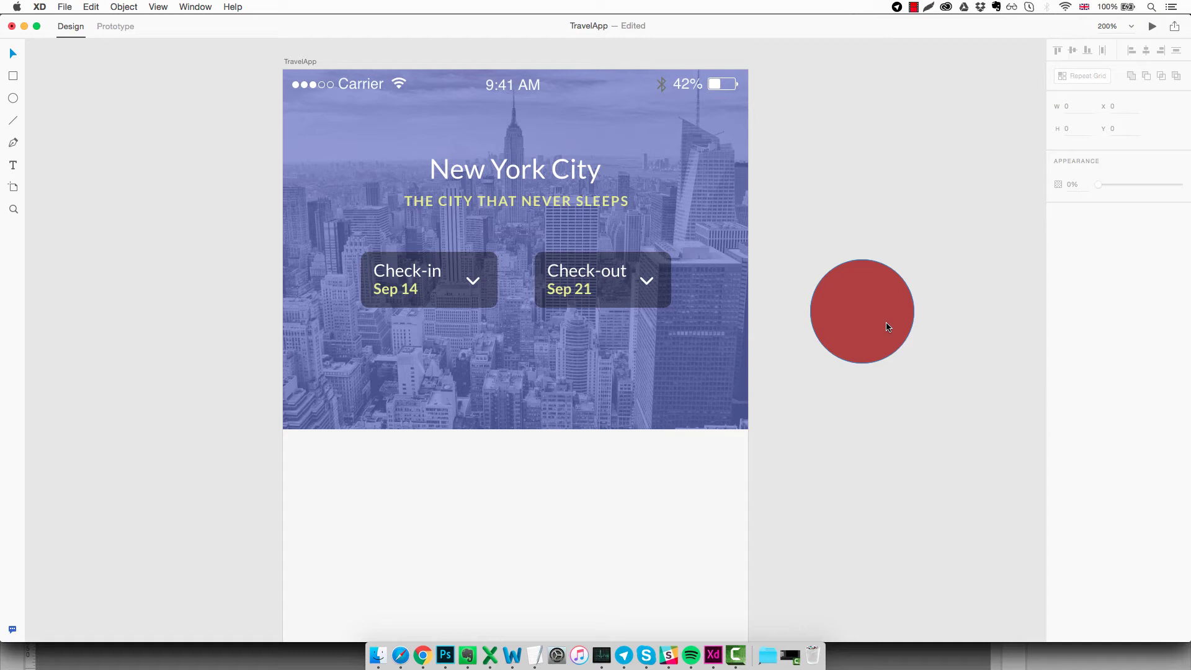
# Duplicate the red circle in place and fill the copy with dark red #723838.
pyautogui.click(888, 327)
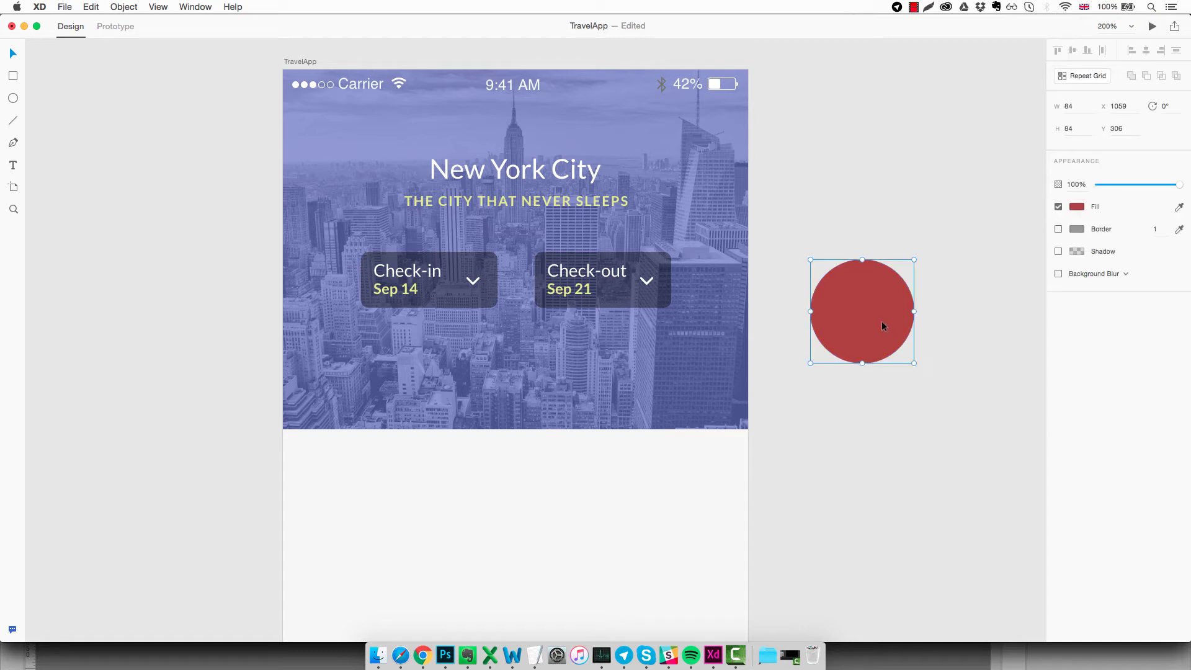
pyautogui.click(91, 7)
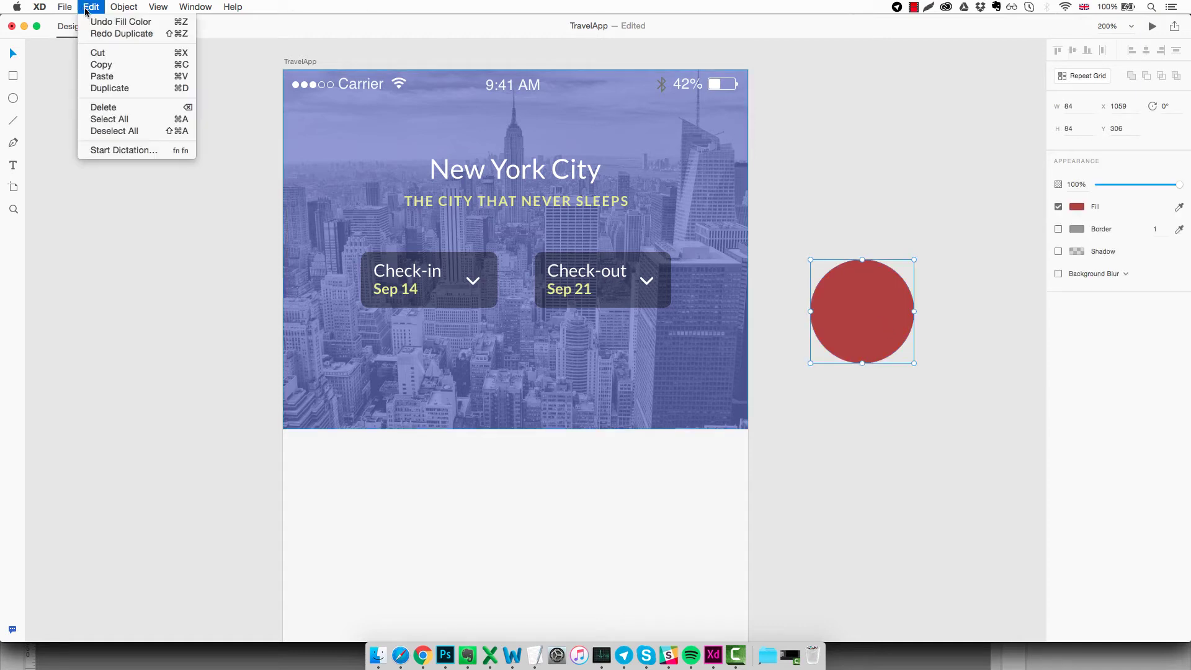
pyautogui.click(107, 88)
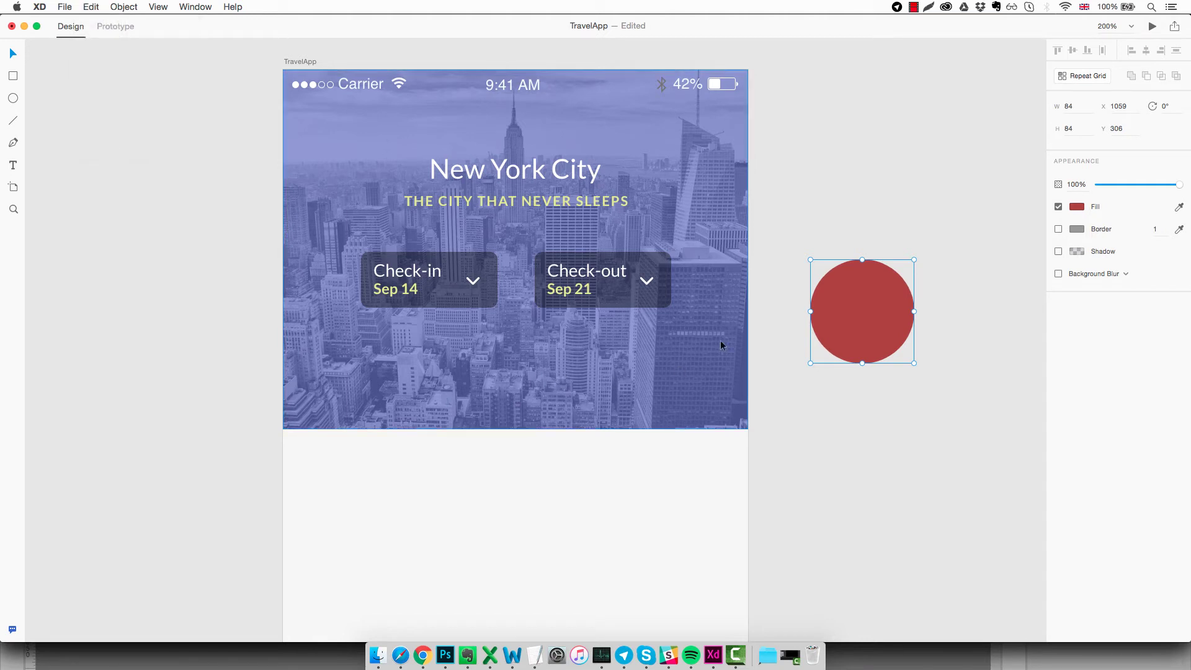
pyautogui.moveTo(1006, 203); pyautogui.dragTo(979, 191)
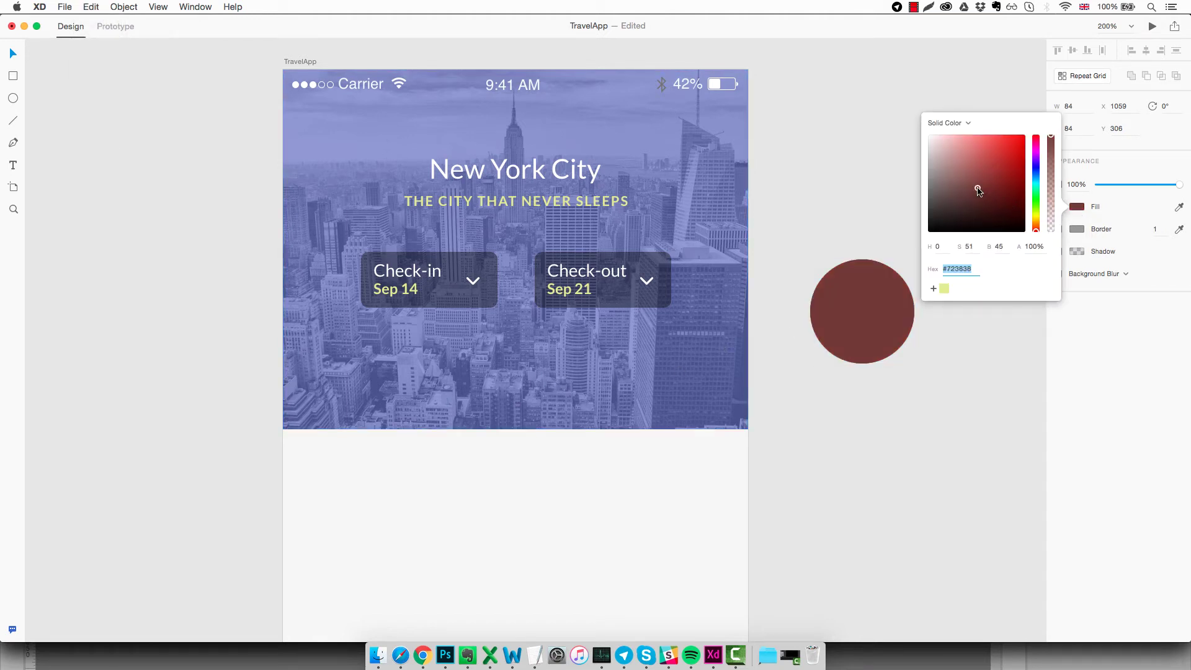
pyautogui.click(962, 342)
# Shrink the dark red circle from its center to 60 by 60, keeping it concentric with the larger circle.
pyautogui.click(898, 310)
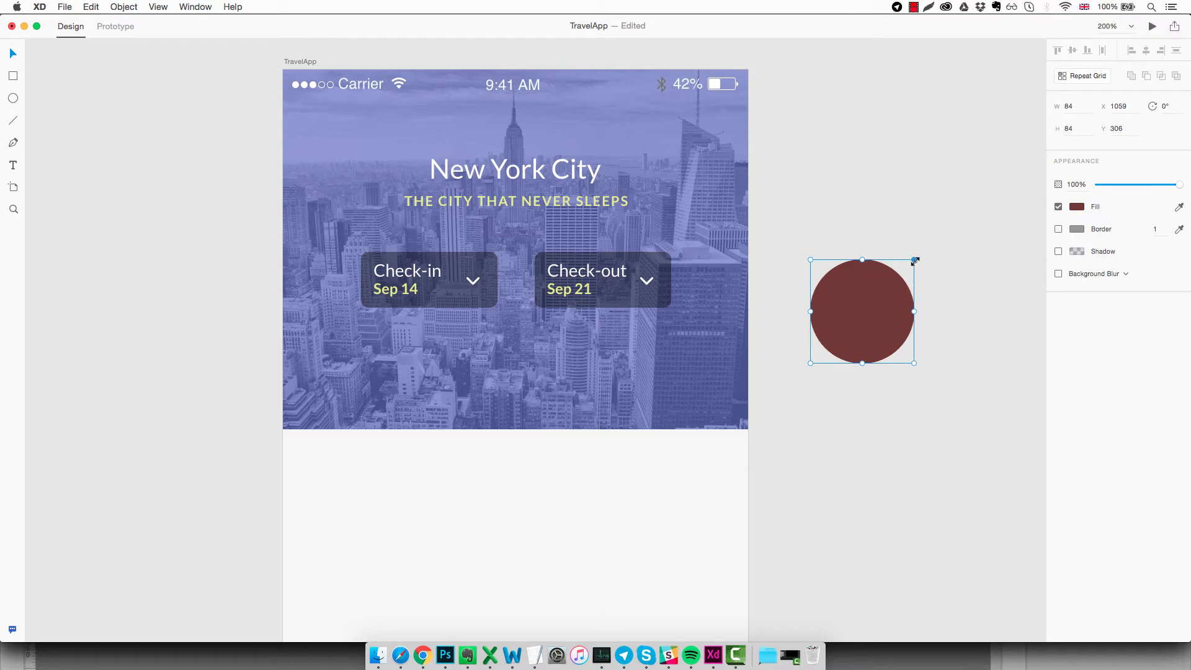
pyautogui.moveTo(915, 260); pyautogui.dragTo(914, 274)
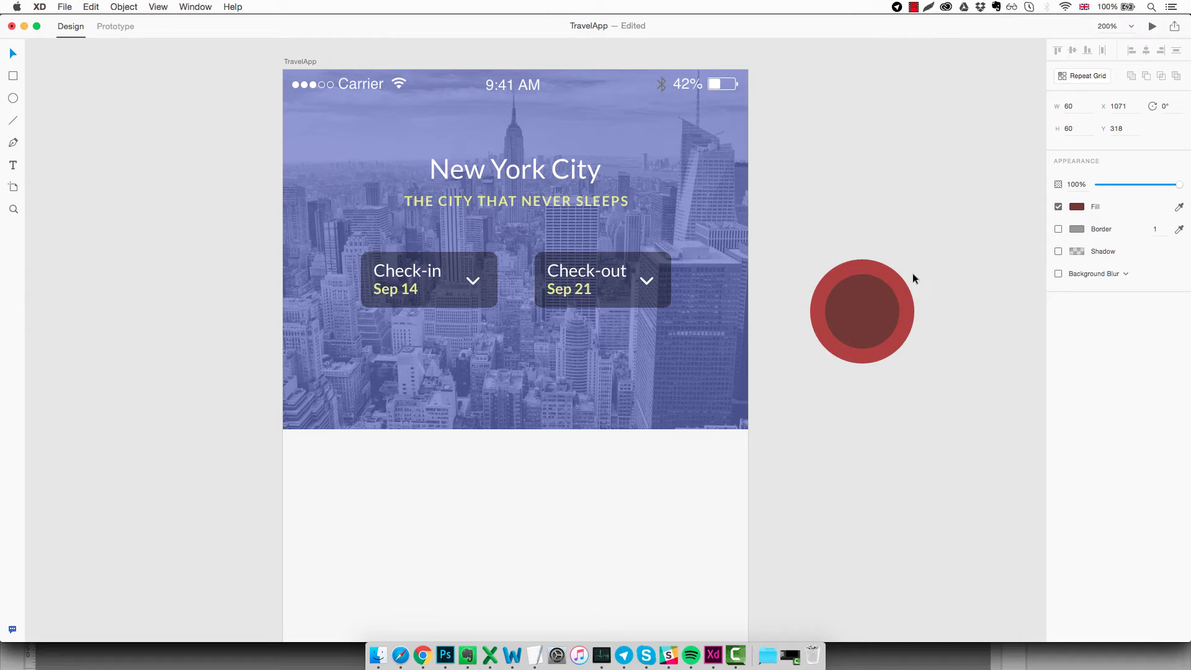
pyautogui.moveTo(913, 273); pyautogui.dragTo(913, 273)
pyautogui.click(912, 290)
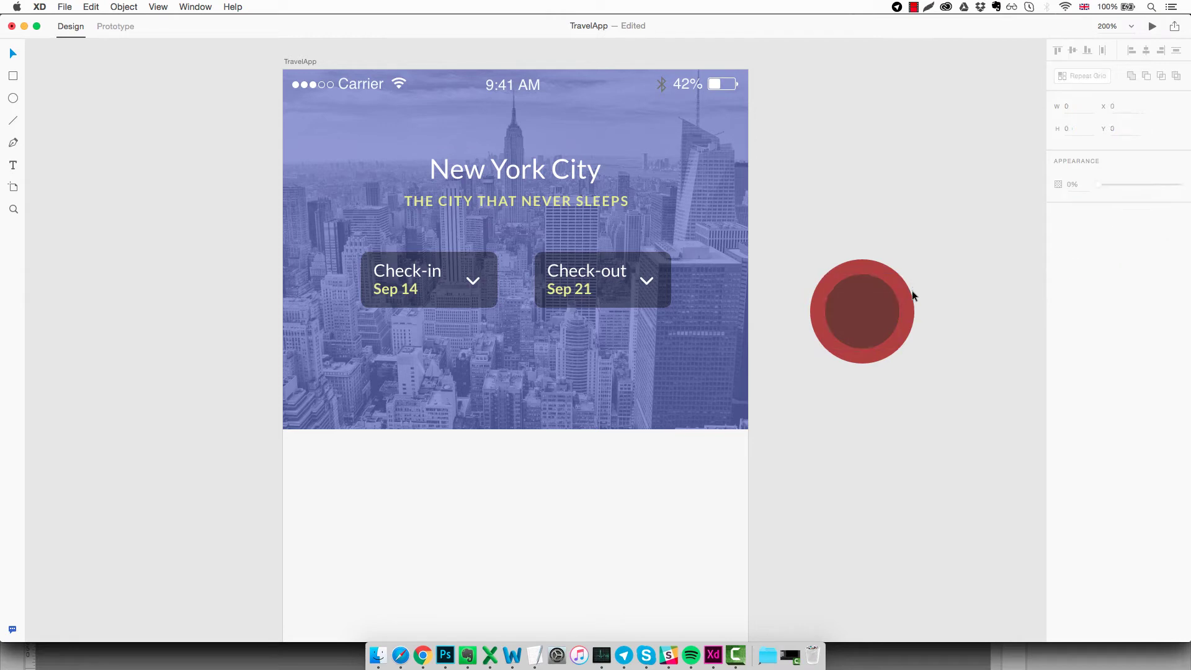
# Subtract the dark inner circle from the red one to form a ring, and shift the ring to X 1057, Y 303.
pyautogui.moveTo(930, 252); pyautogui.dragTo(837, 370)
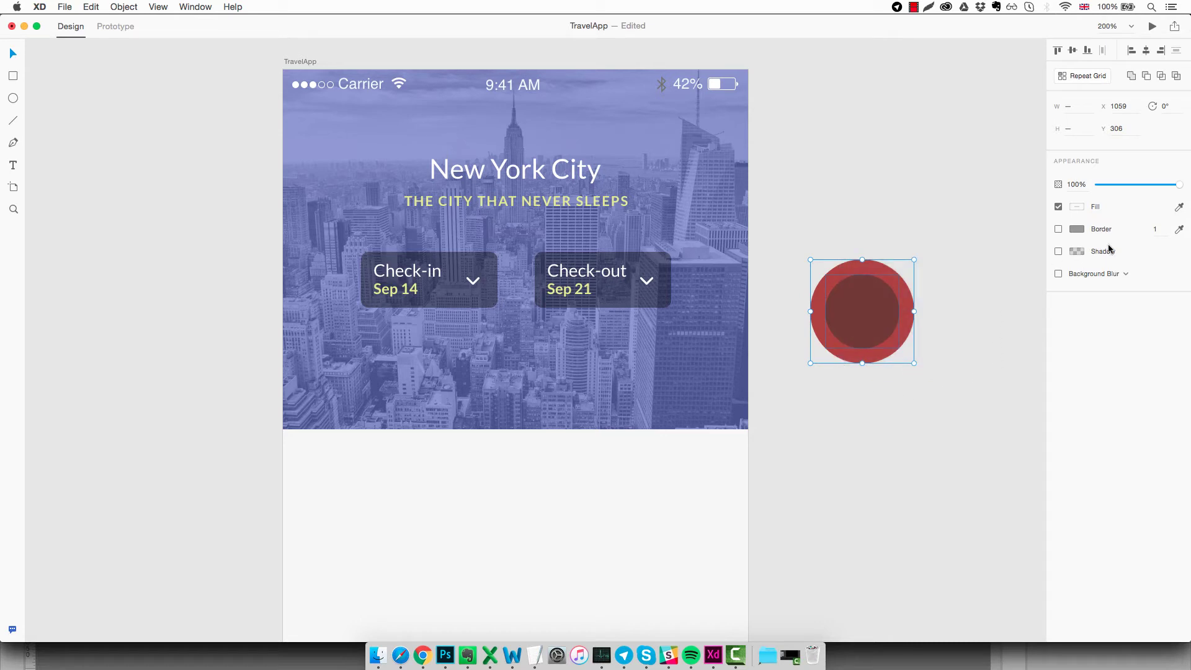
pyautogui.click(1144, 75)
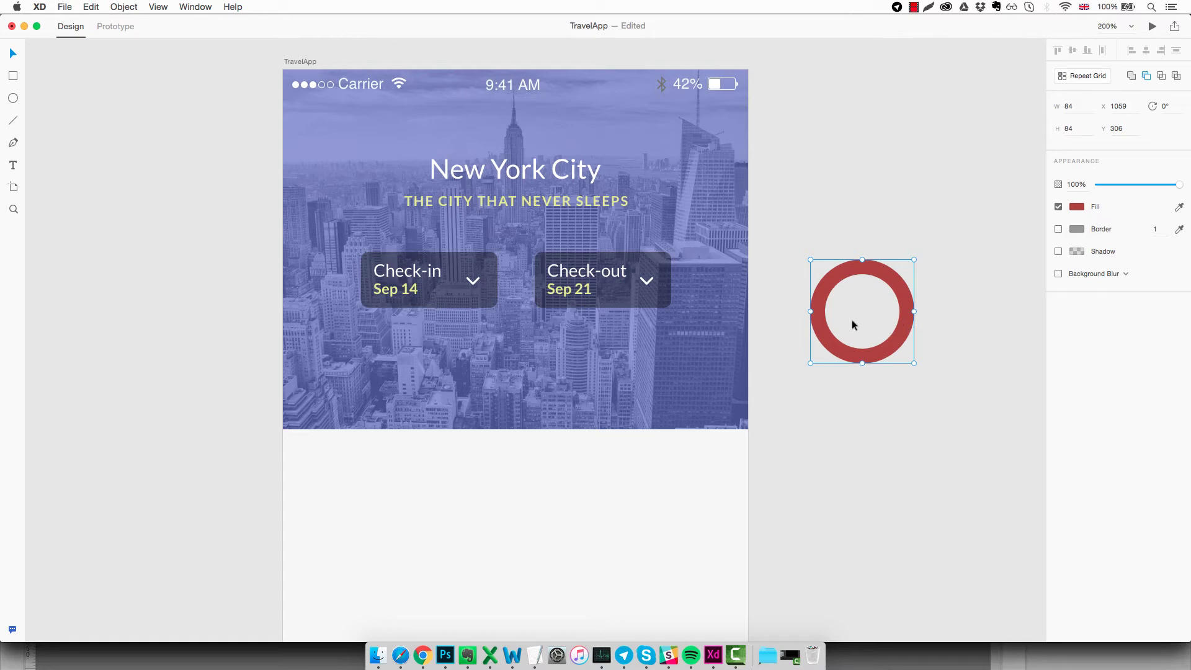
pyautogui.moveTo(902, 322); pyautogui.dragTo(900, 320)
pyautogui.click(933, 285)
pyautogui.click(899, 308)
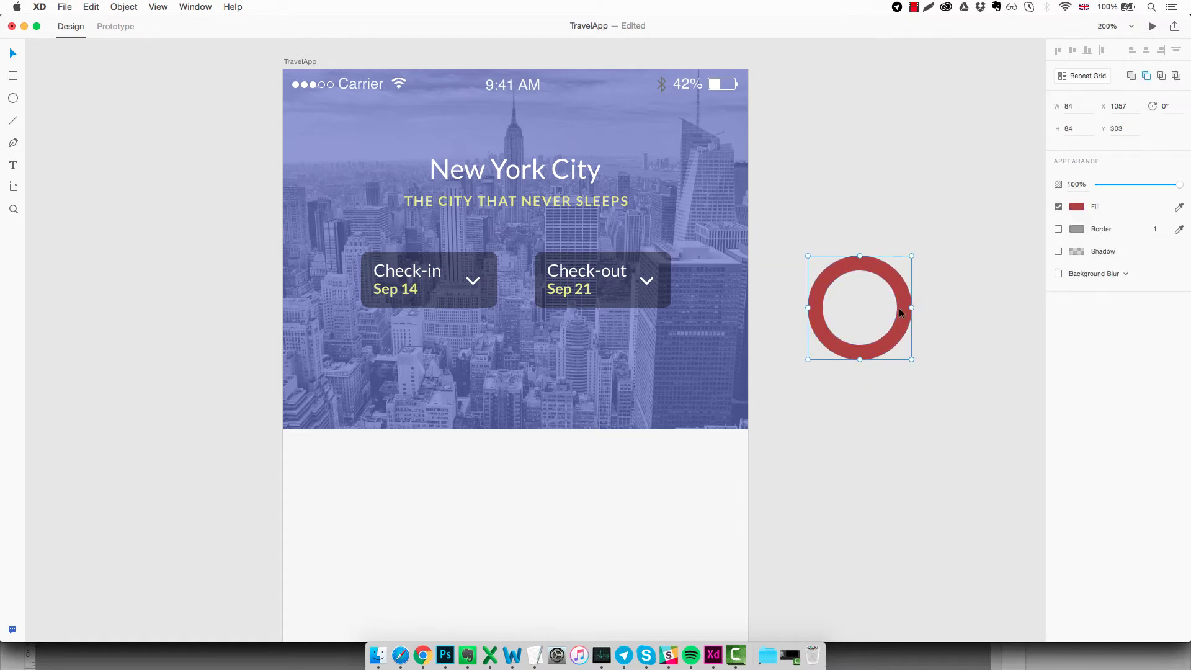
pyautogui.click(938, 285)
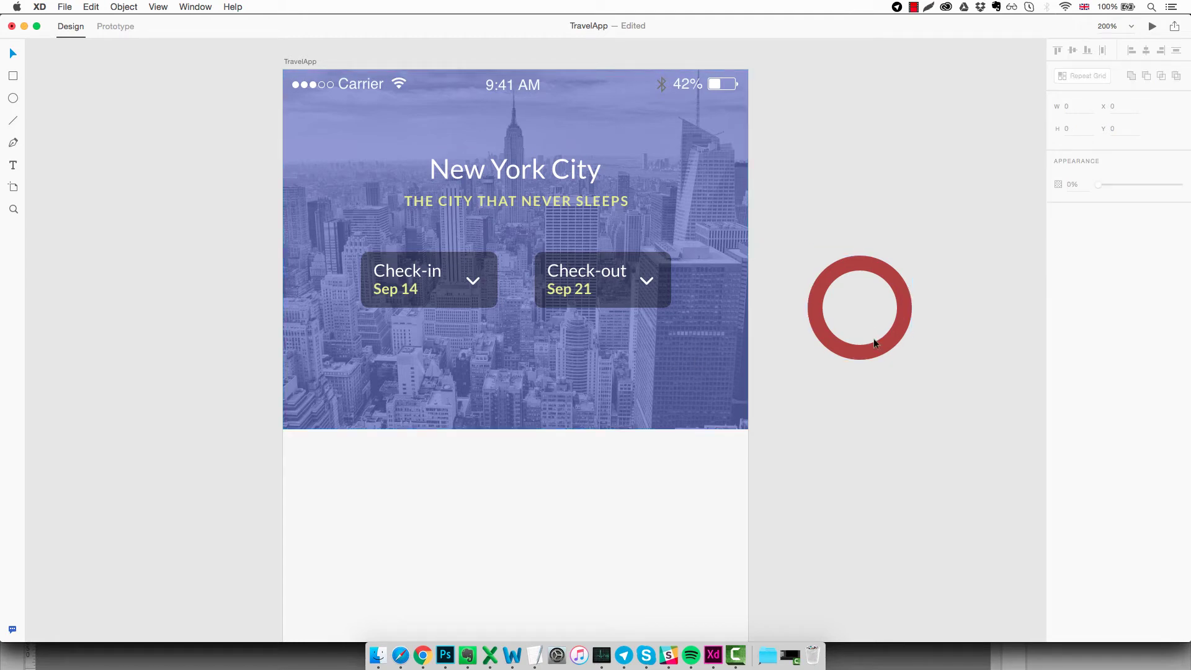
# Move the ring to X 1071, Y 299, and subtract a borderless 135 by 52 rectangle to remove its lower half.
pyautogui.moveTo(878, 345); pyautogui.dragTo(895, 340)
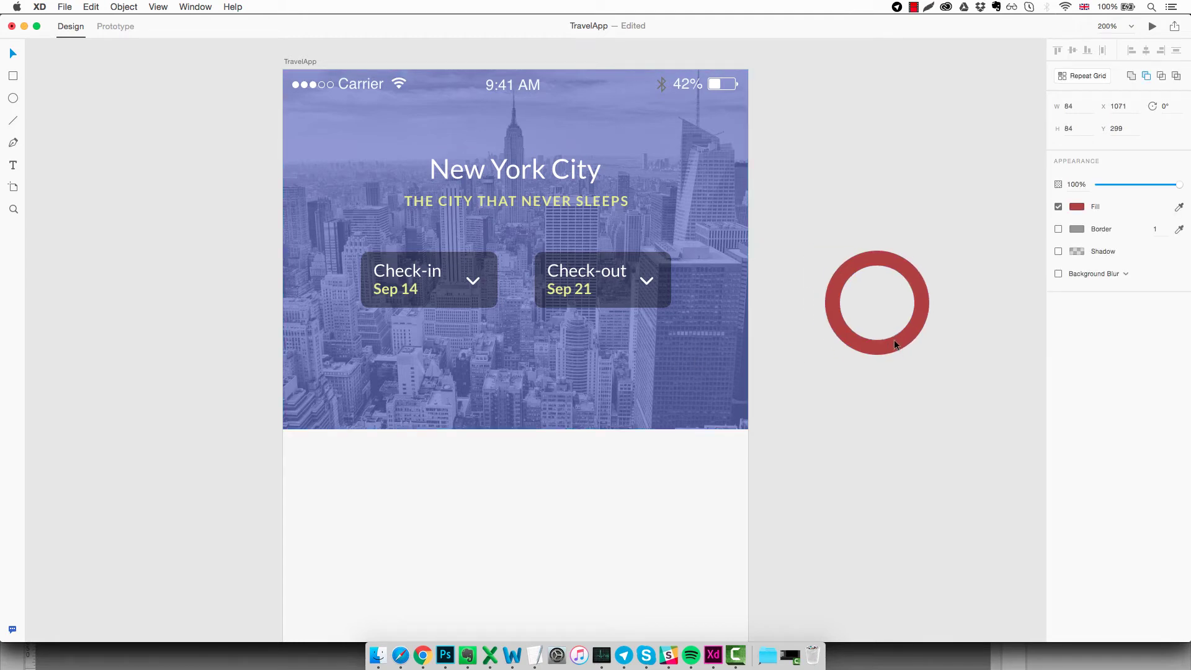
pyautogui.click(821, 364)
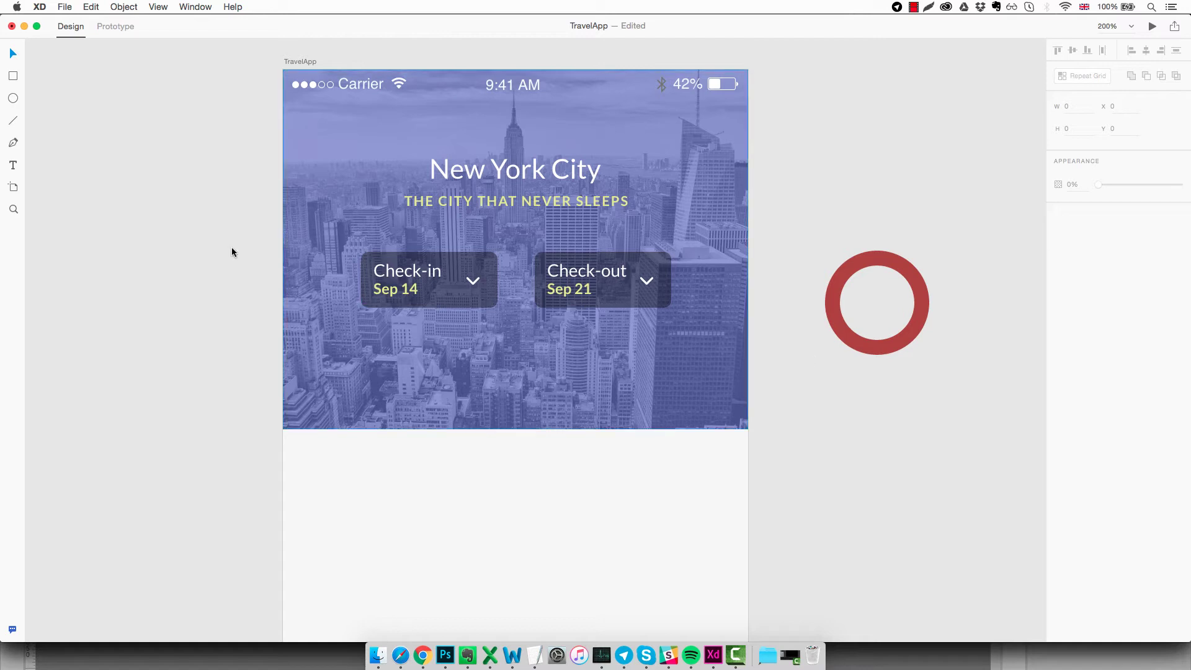
pyautogui.click(12, 76)
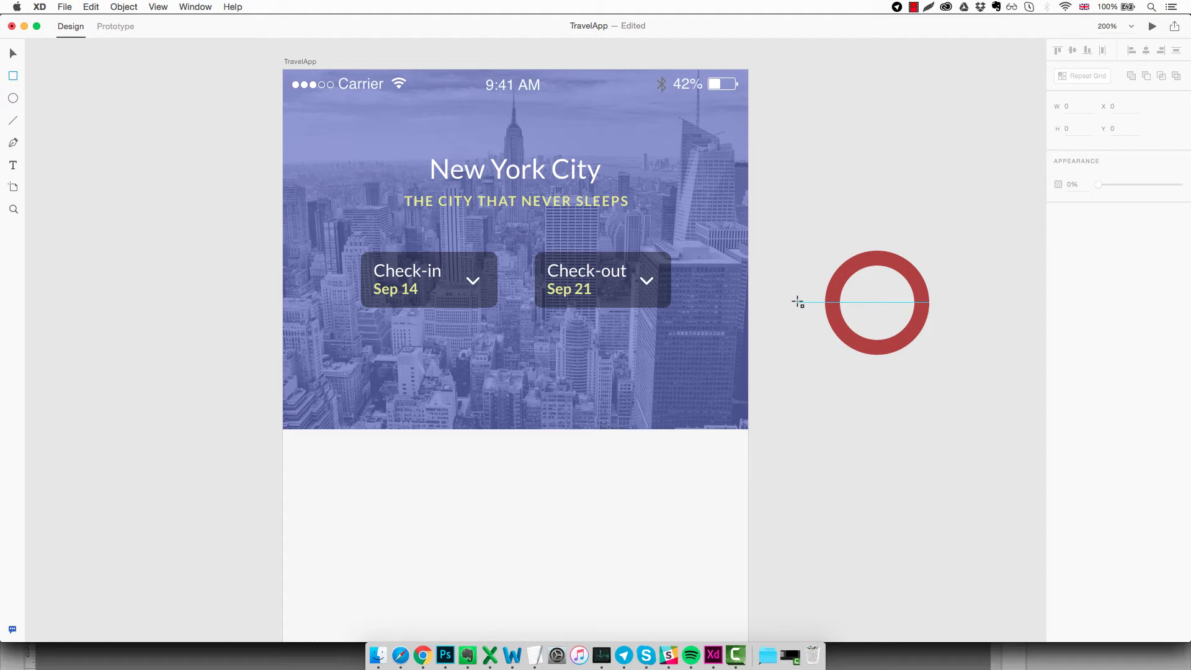
pyautogui.moveTo(798, 302); pyautogui.dragTo(965, 368)
pyautogui.click(1059, 251)
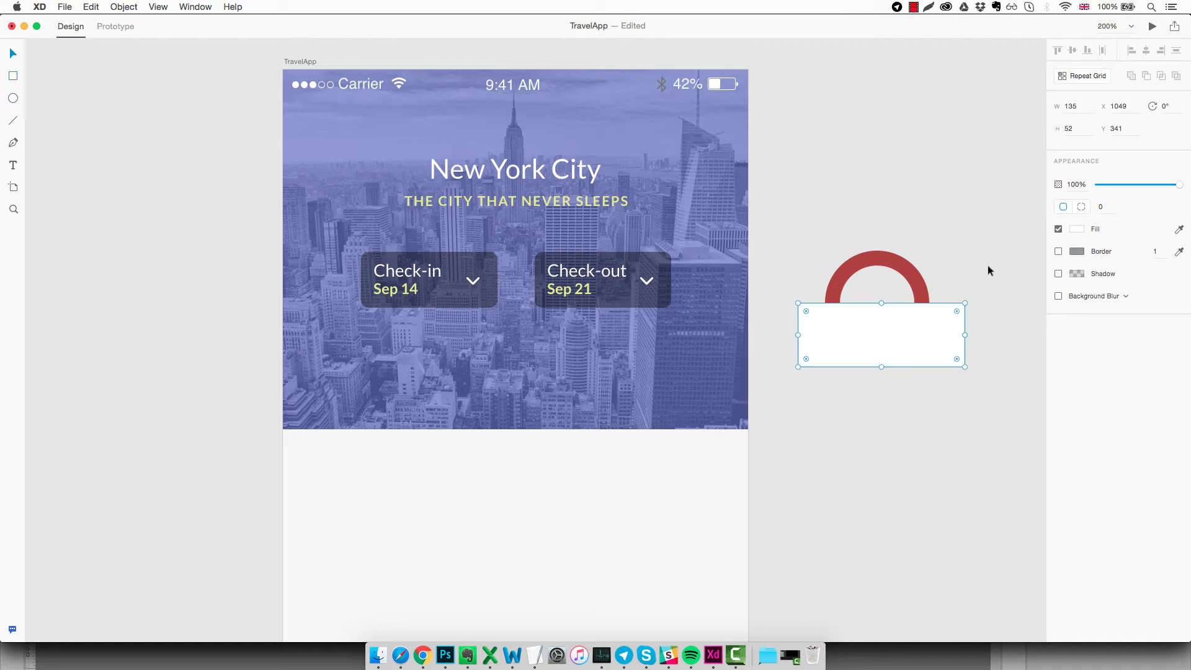
pyautogui.moveTo(990, 258); pyautogui.dragTo(834, 386)
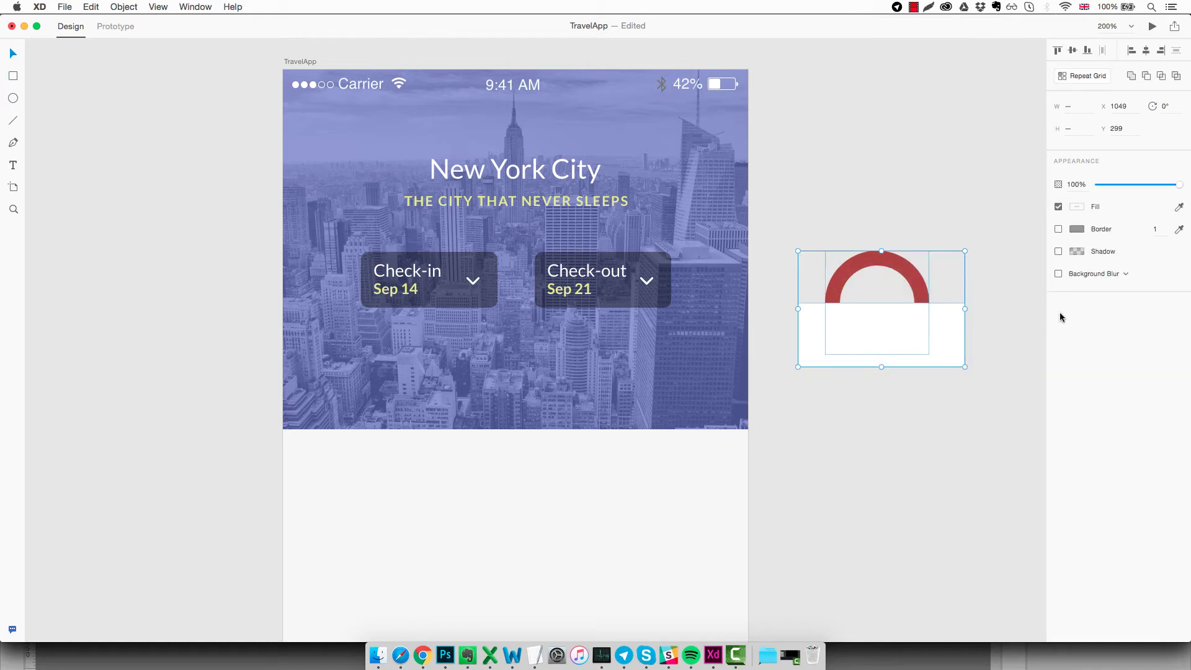
pyautogui.click(1146, 77)
pyautogui.click(854, 361)
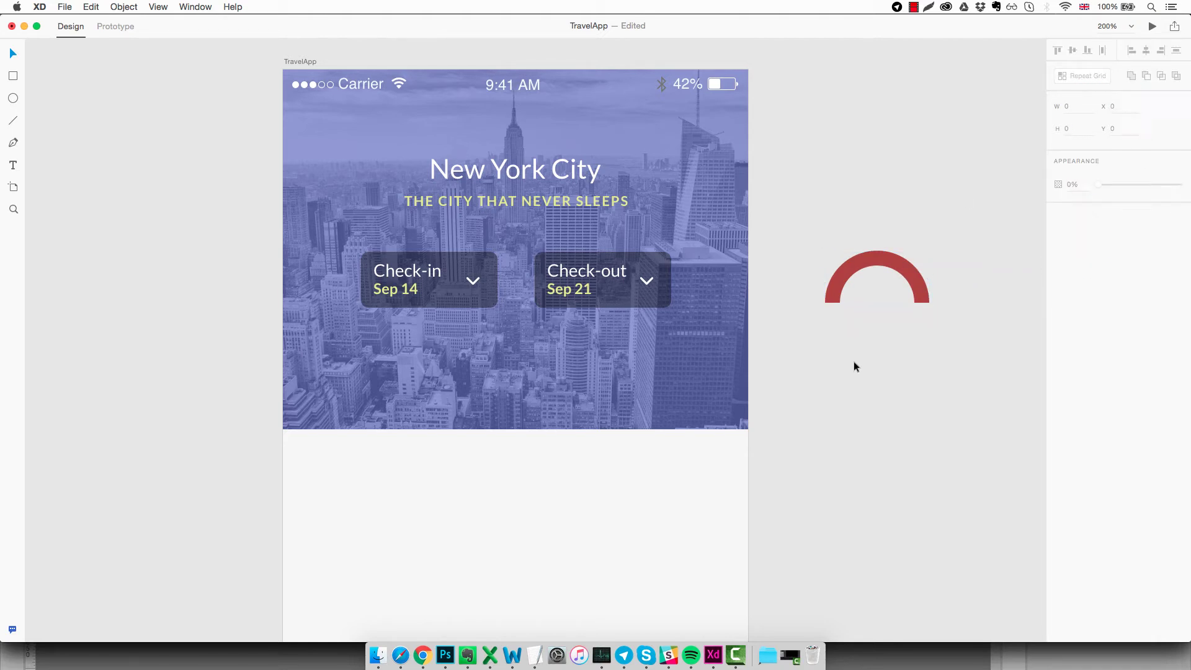
# Place the red arc at X 149, Y 214.15, centered below the check-in and check-out boxes, about 78 wide, and save the document.
pyautogui.click(910, 279)
pyautogui.moveTo(916, 282); pyautogui.dragTo(549, 354)
pyautogui.click(814, 394)
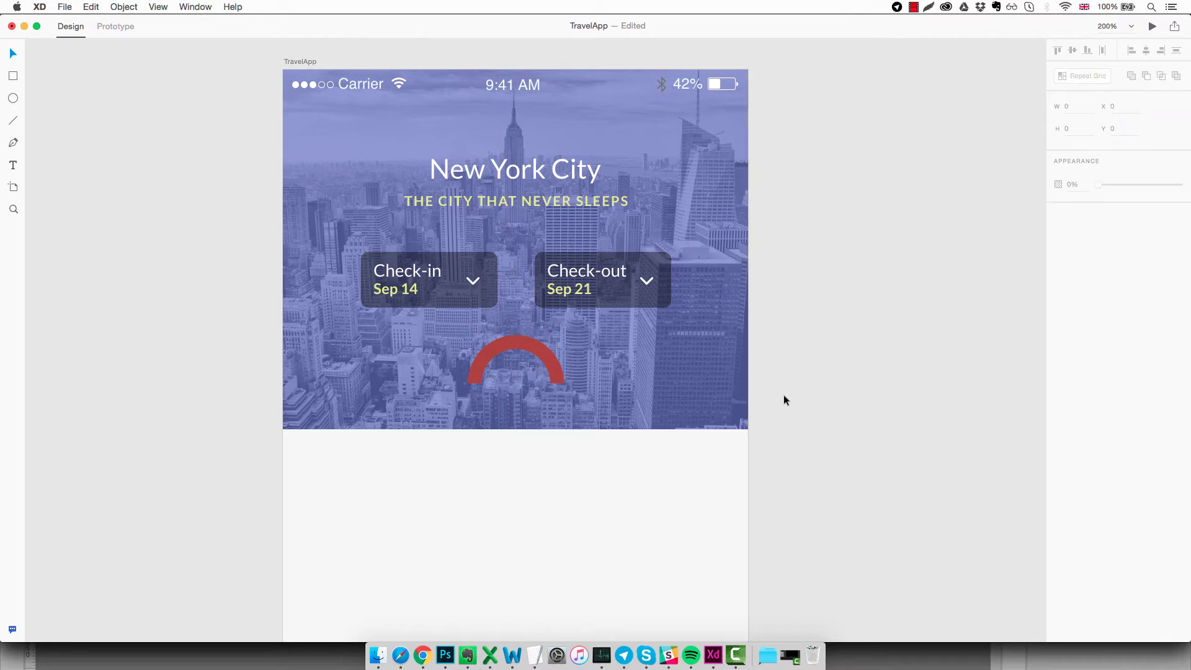
pyautogui.scroll(-1, 750, 438)
pyautogui.press('super+s')
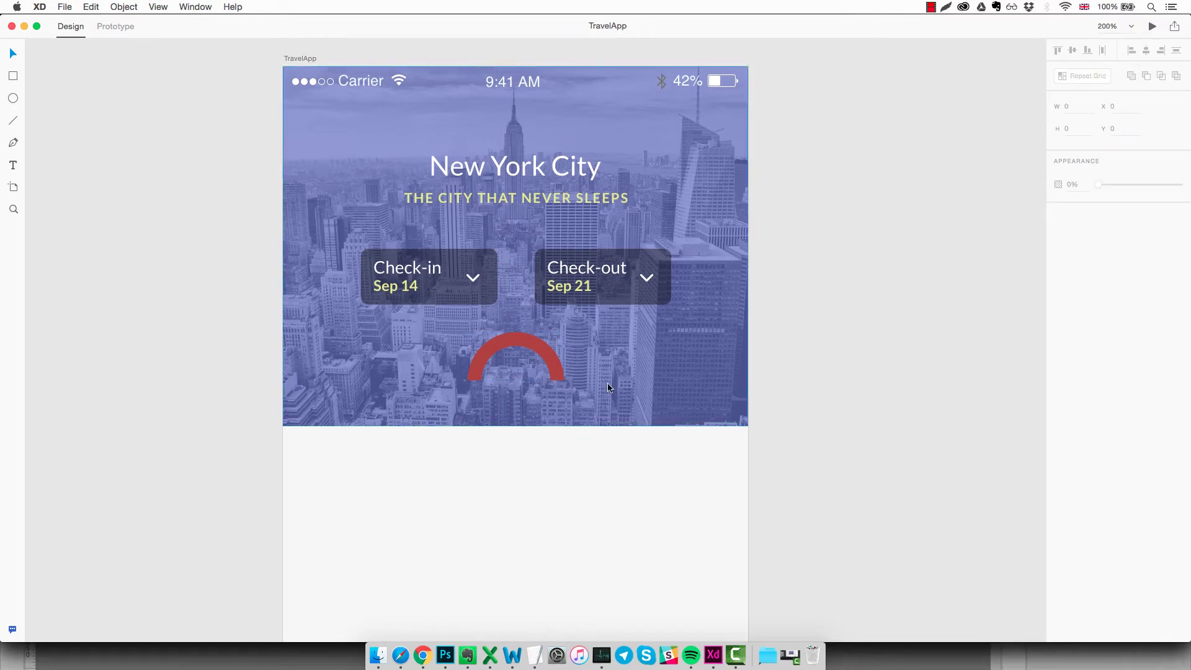
# Change the arc's fill to a gradient running horizontally between its two ends, dark red at the left and #AF4040 at the right.
pyautogui.click(557, 371)
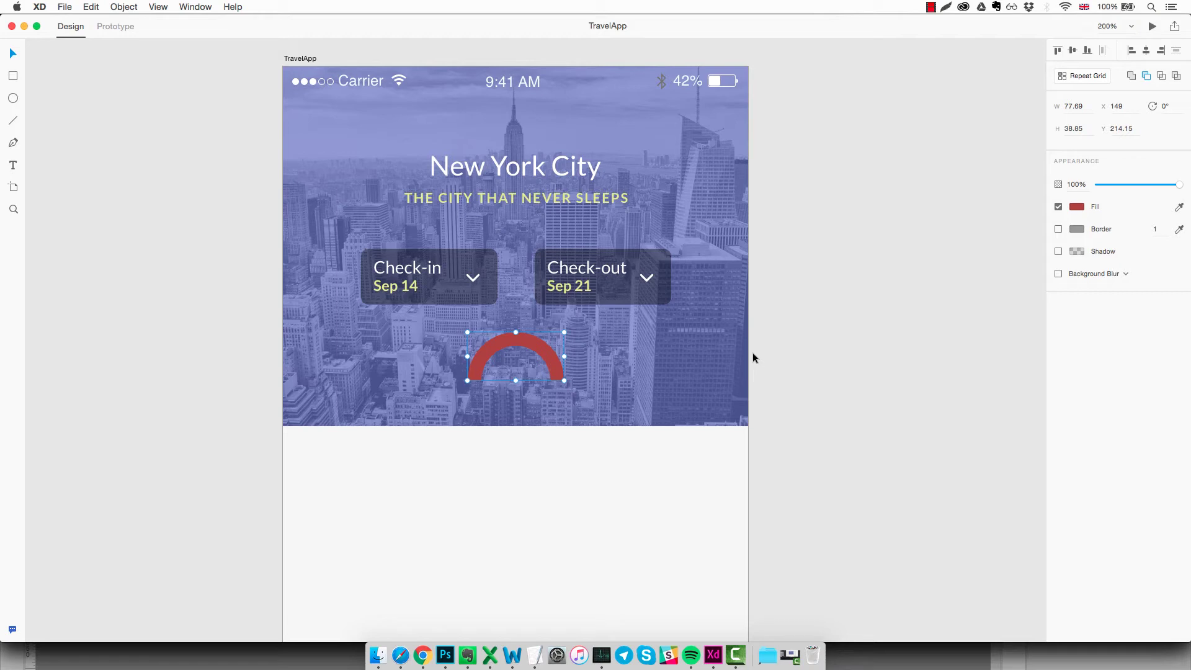
pyautogui.click(1079, 206)
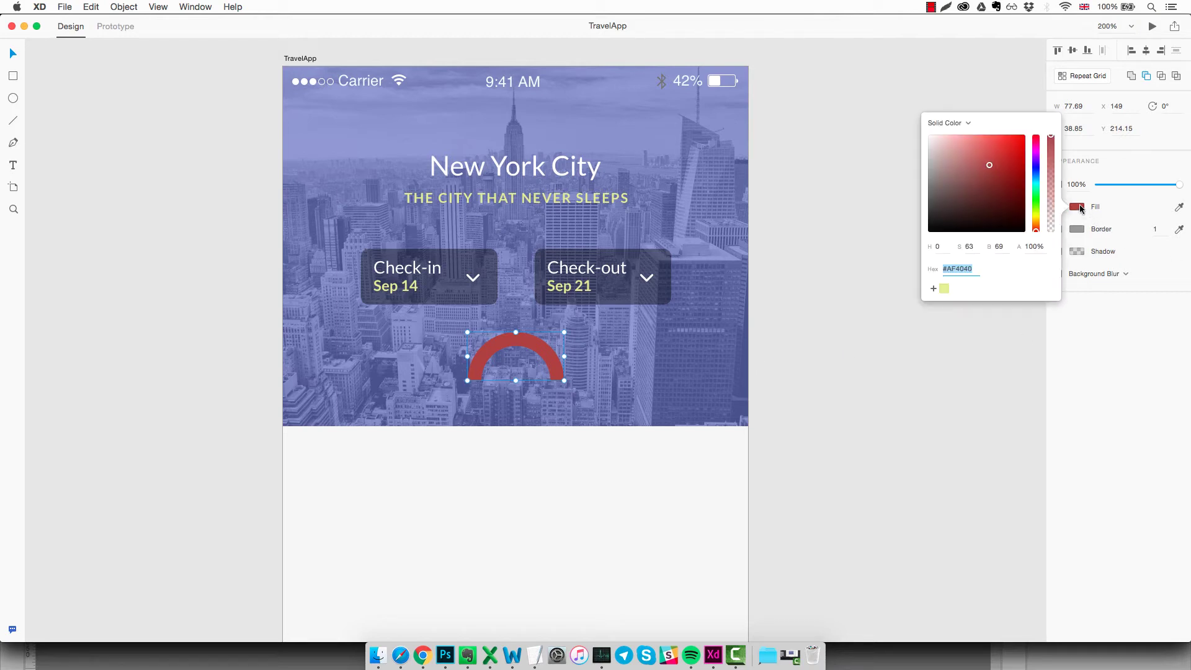
pyautogui.click(969, 124)
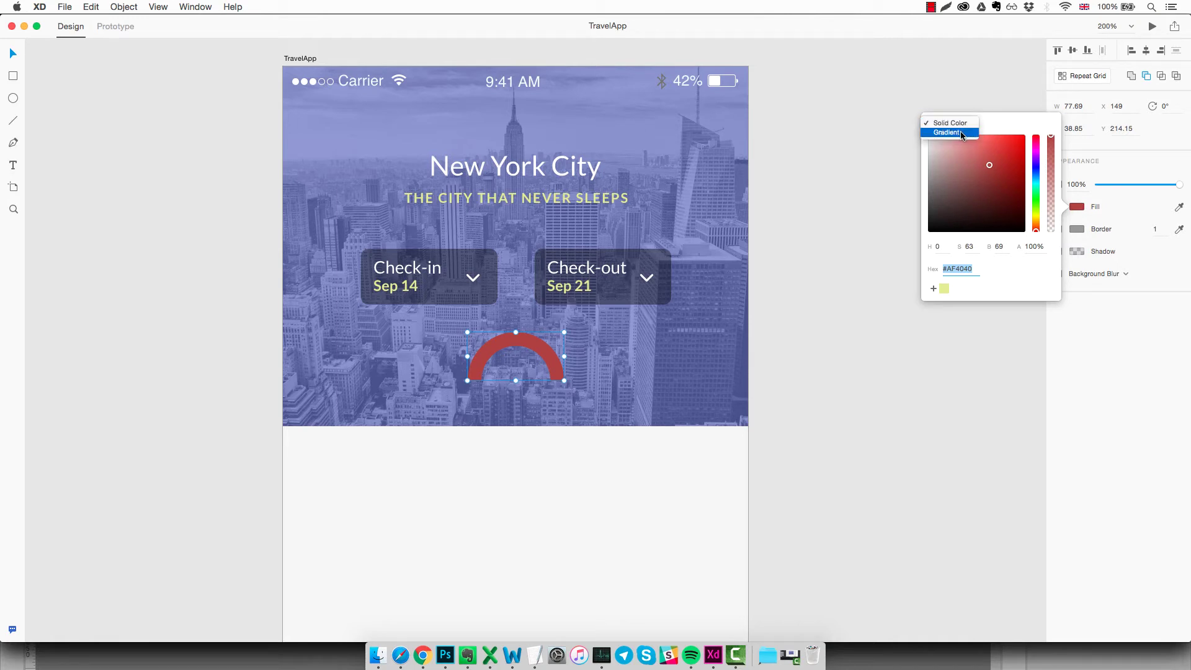
pyautogui.click(961, 132)
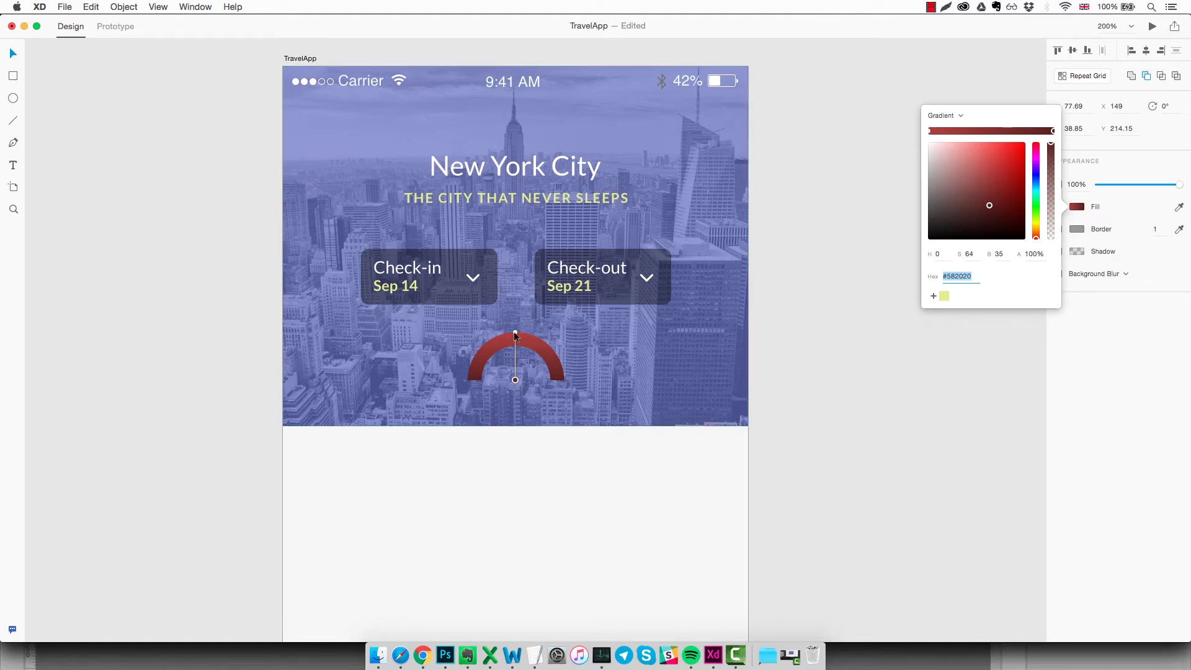
pyautogui.moveTo(514, 331)
pyautogui.mouseDown()
pyautogui.moveTo(553, 357)
pyautogui.moveTo(516, 332)
pyautogui.mouseUp()
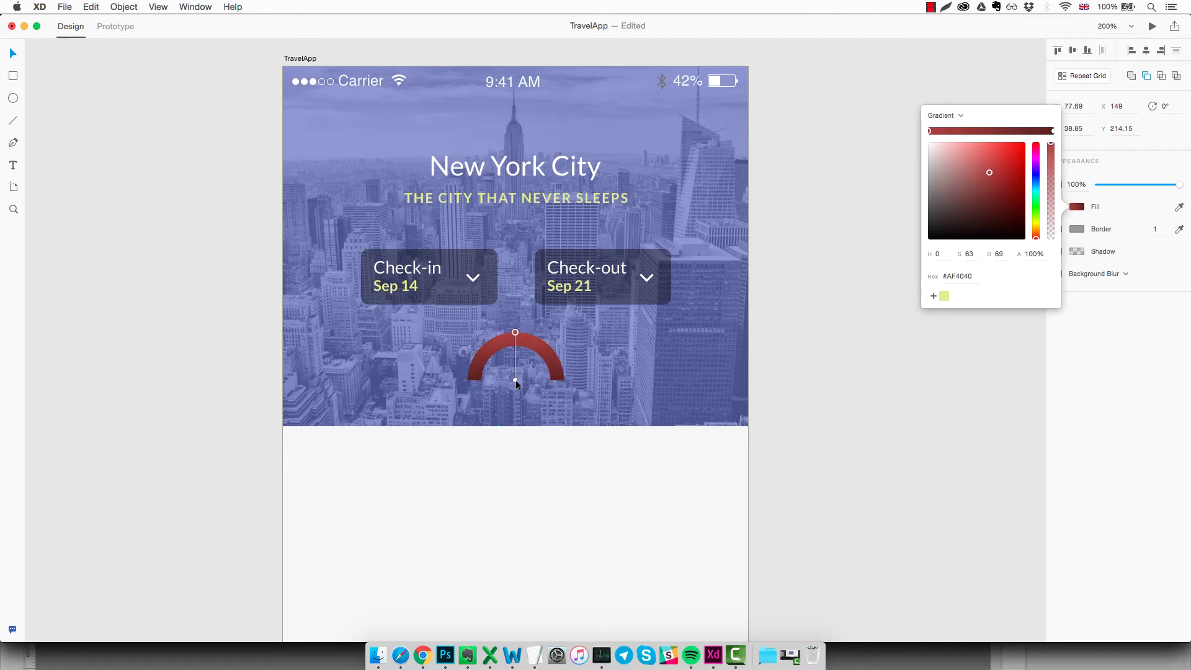
pyautogui.moveTo(516, 380); pyautogui.dragTo(488, 381)
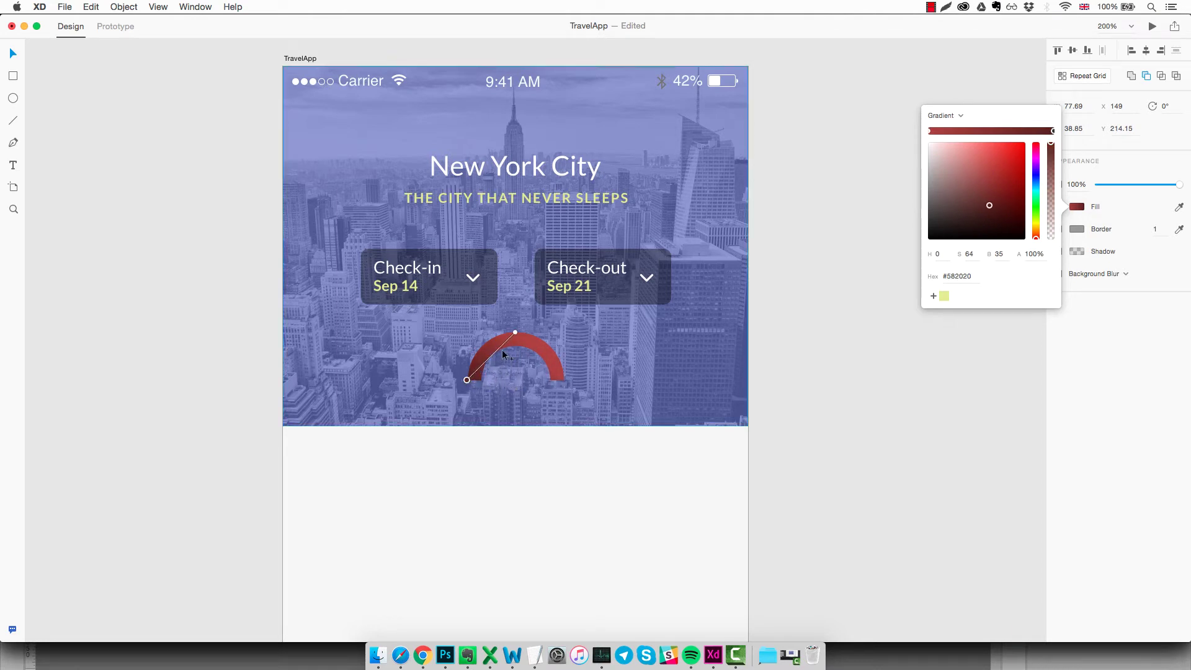
pyautogui.moveTo(515, 332); pyautogui.dragTo(563, 379)
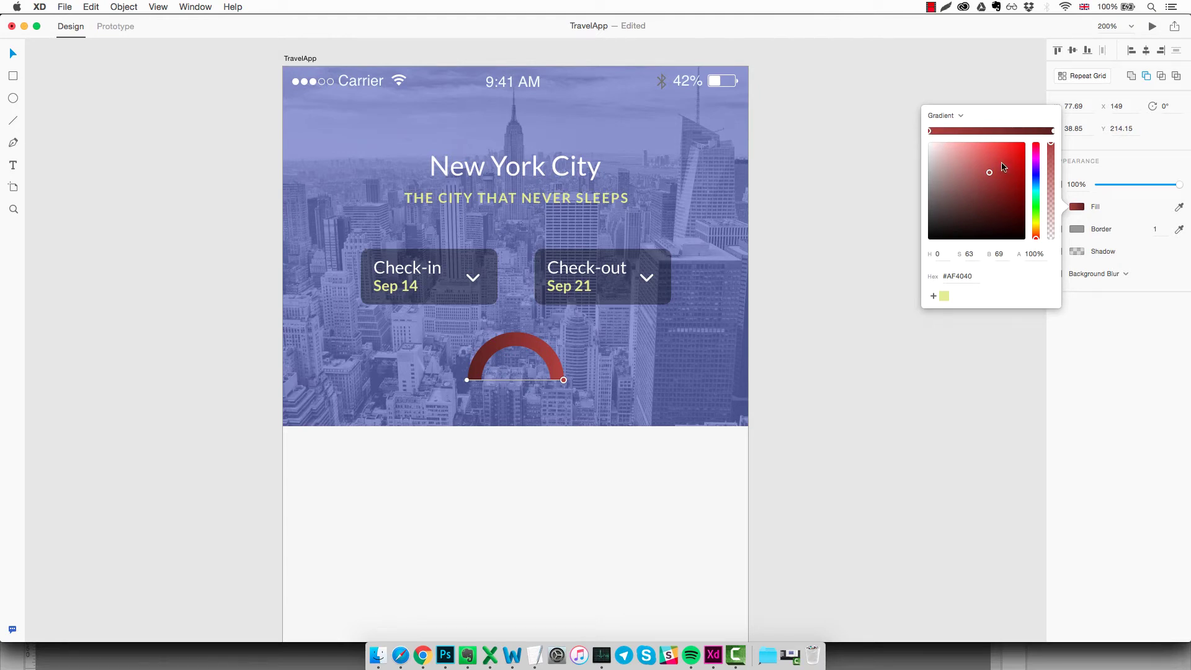
# Set the arc's gradient colors to bright red #FF0000 at the right end and lime #C9FF17 at the left end.
pyautogui.moveTo(1005, 164); pyautogui.dragTo(1027, 146)
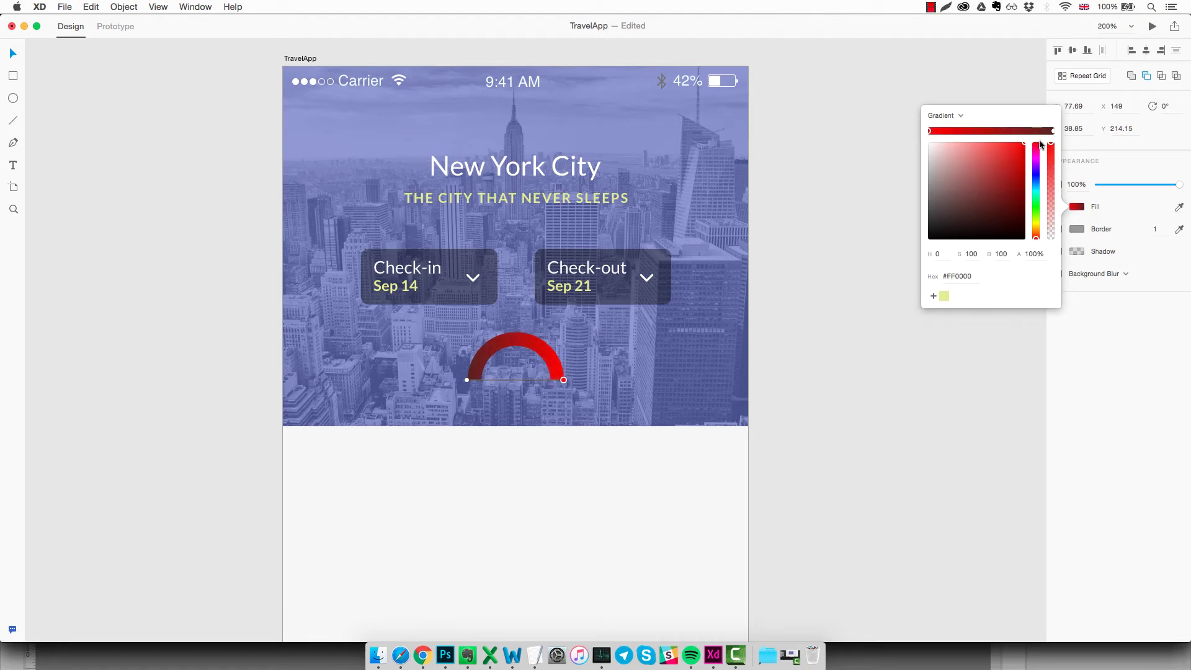
pyautogui.click(1053, 131)
pyautogui.click(1038, 218)
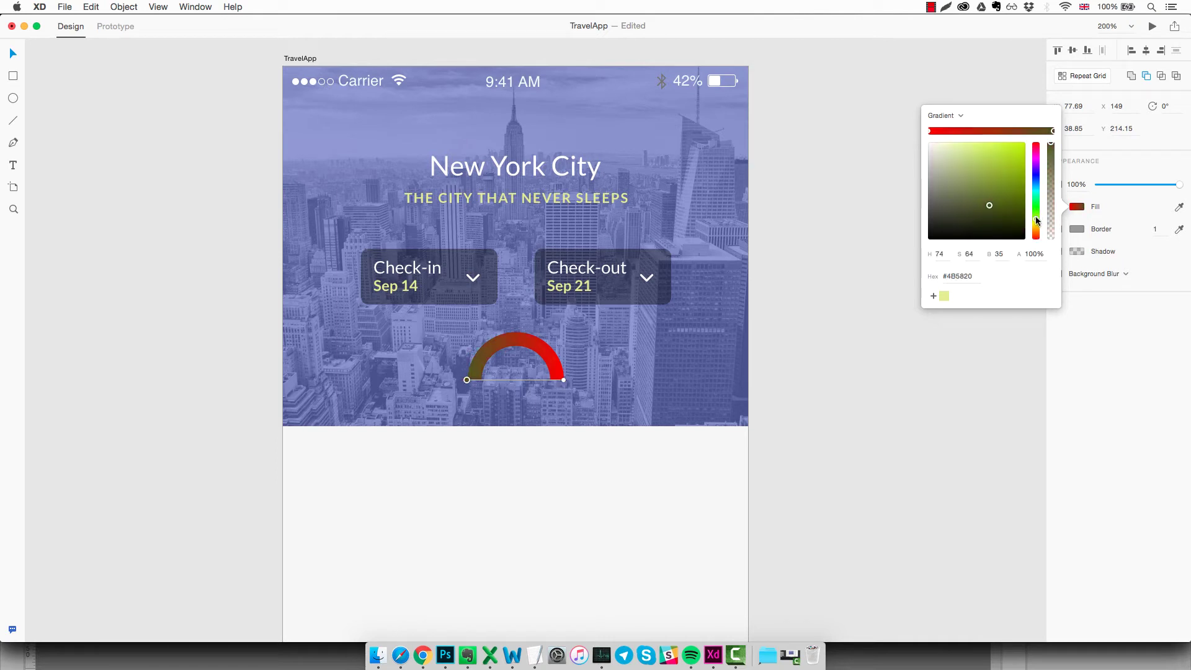
pyautogui.moveTo(1009, 158); pyautogui.dragTo(1017, 143)
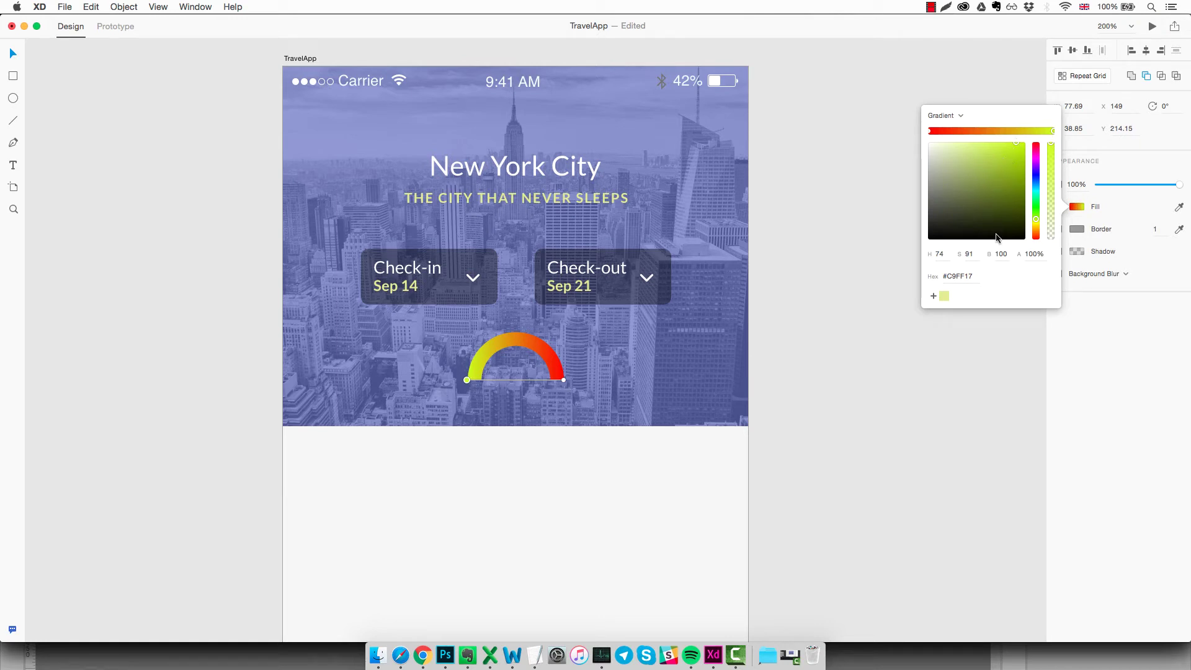
pyautogui.click(887, 312)
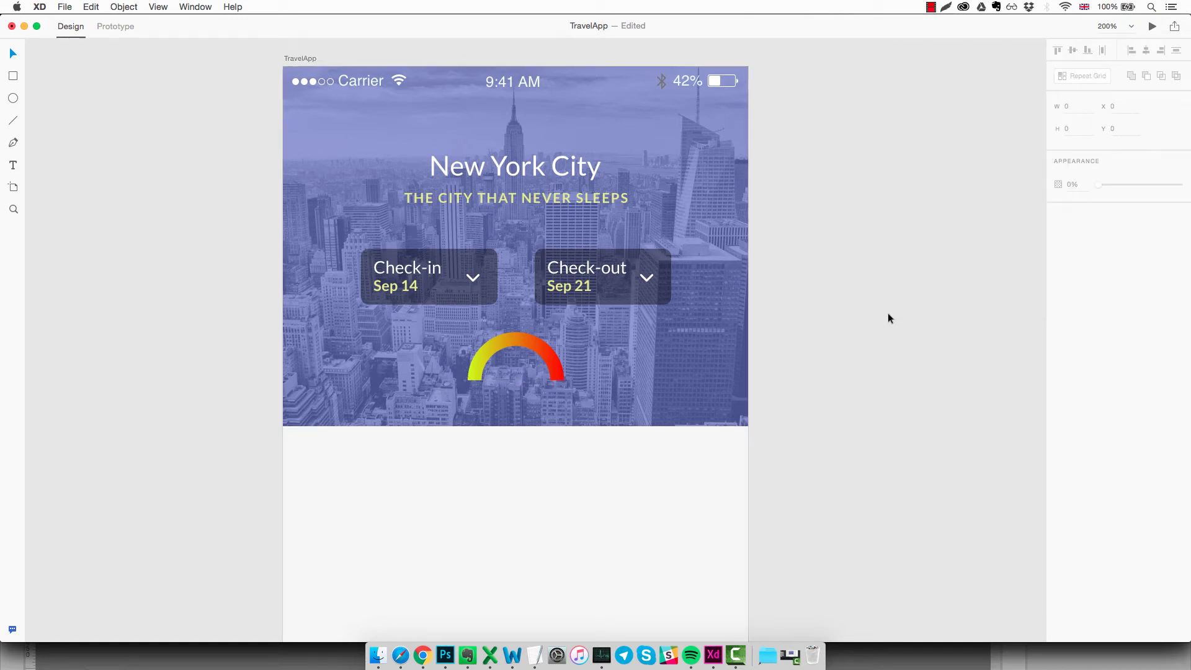
# Soften the arc's gradient by making the lime end paler and setting the red end to #FF2222.
pyautogui.click(522, 338)
pyautogui.click(1078, 206)
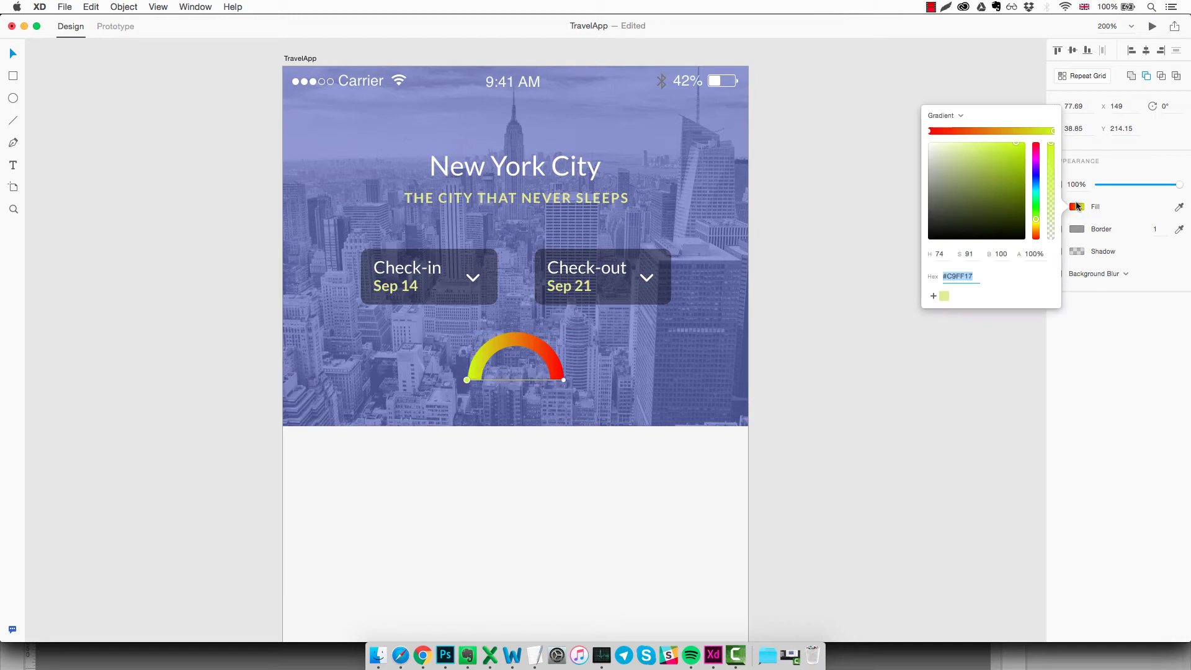
pyautogui.moveTo(1015, 143); pyautogui.dragTo(985, 142)
pyautogui.click(930, 131)
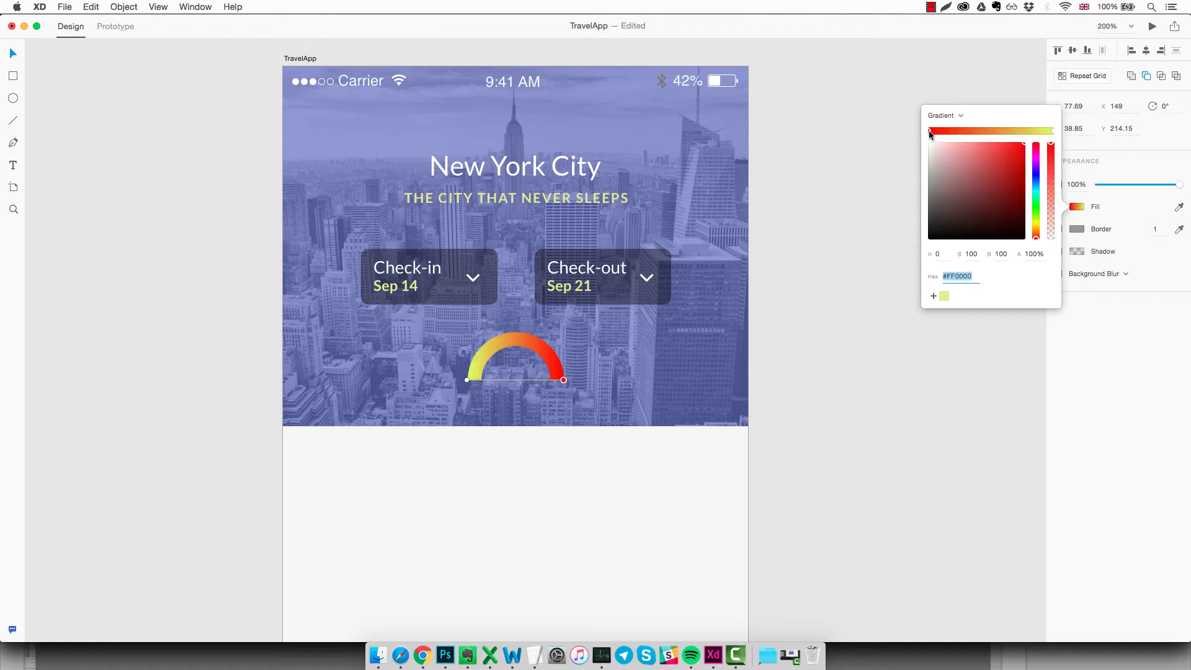
pyautogui.click(1010, 149)
pyautogui.moveTo(1011, 150); pyautogui.dragTo(1012, 143)
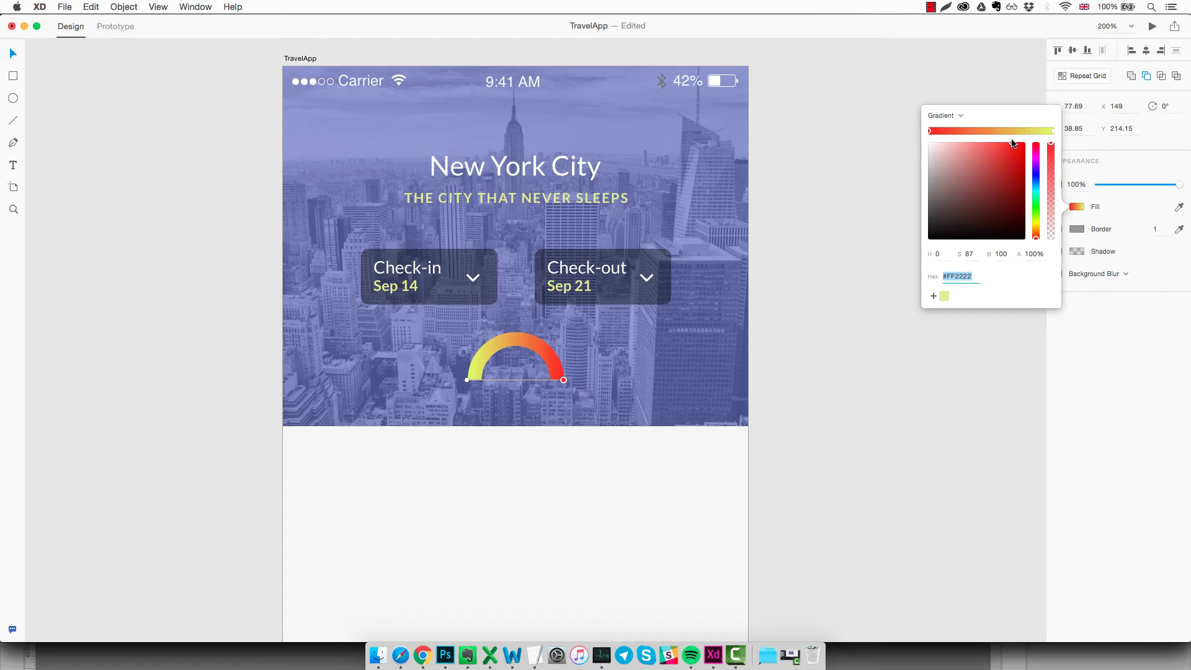
pyautogui.click(868, 378)
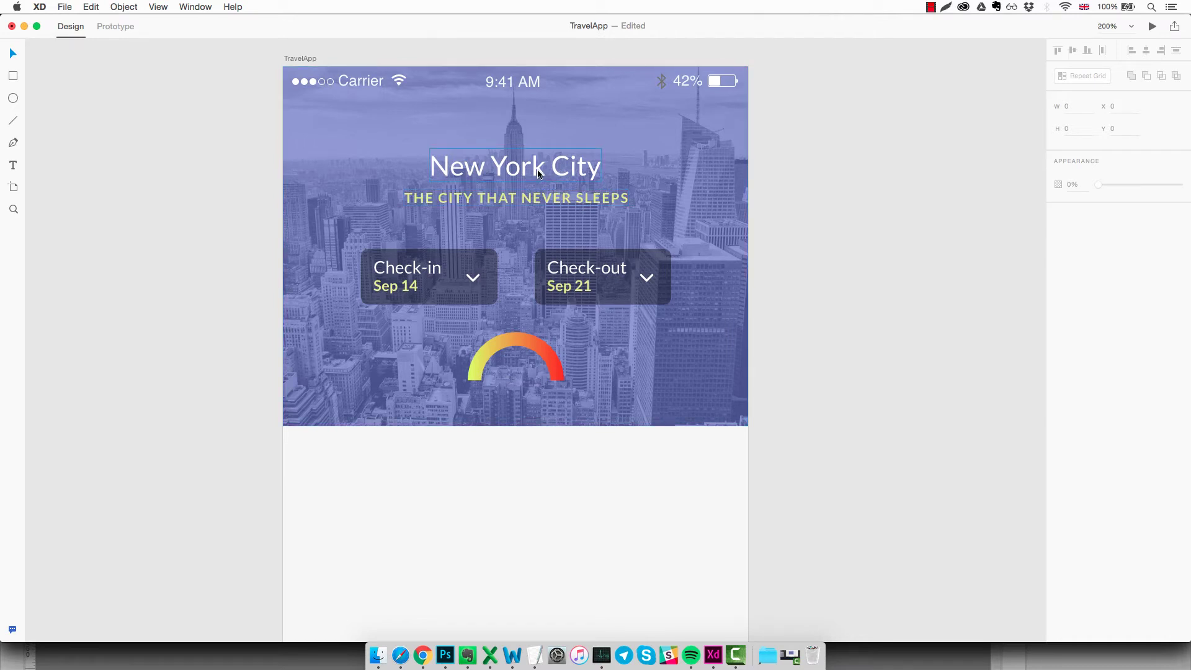
# Duplicate the New York City title, change the copy's text to 87, and place it inside the arc at X 177, Y 231.
pyautogui.moveTo(537, 174); pyautogui.dragTo(534, 383)
pyautogui.doubleClick(529, 382)
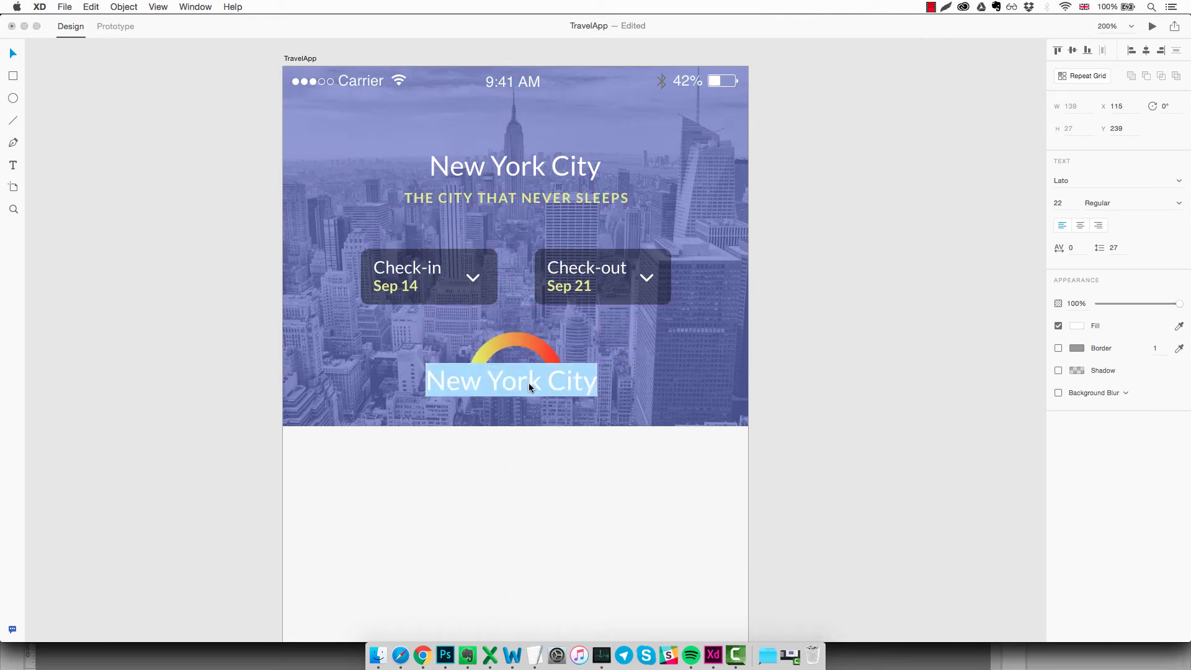
pyautogui.write('87')
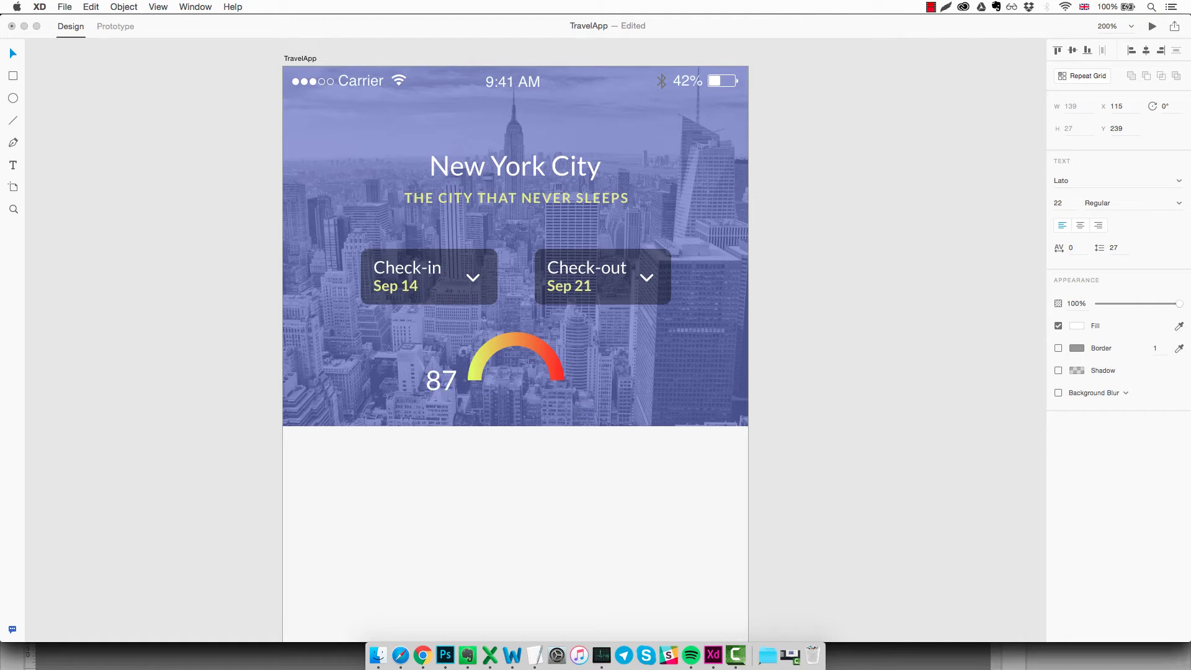
pyautogui.press('Escape')
pyautogui.moveTo(448, 380); pyautogui.dragTo(526, 372)
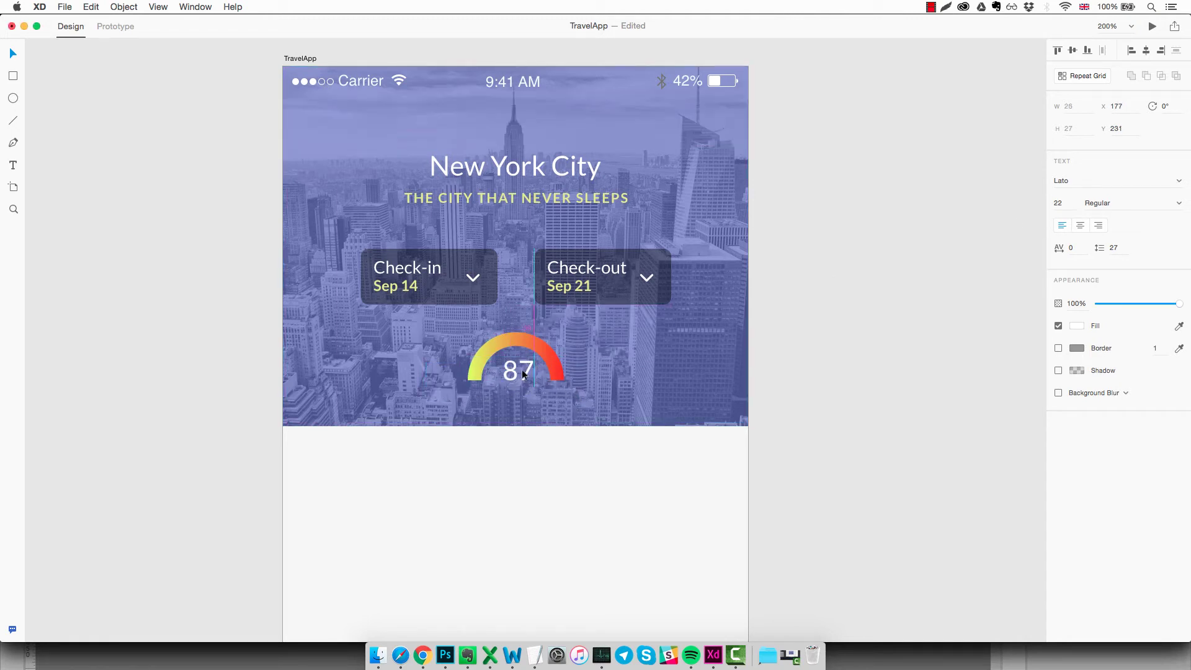
# Set the 87 text to font size 20 and Bold weight.
pyautogui.click(1067, 204)
pyautogui.write('20')
pyautogui.press('Return')
pyautogui.click(1181, 203)
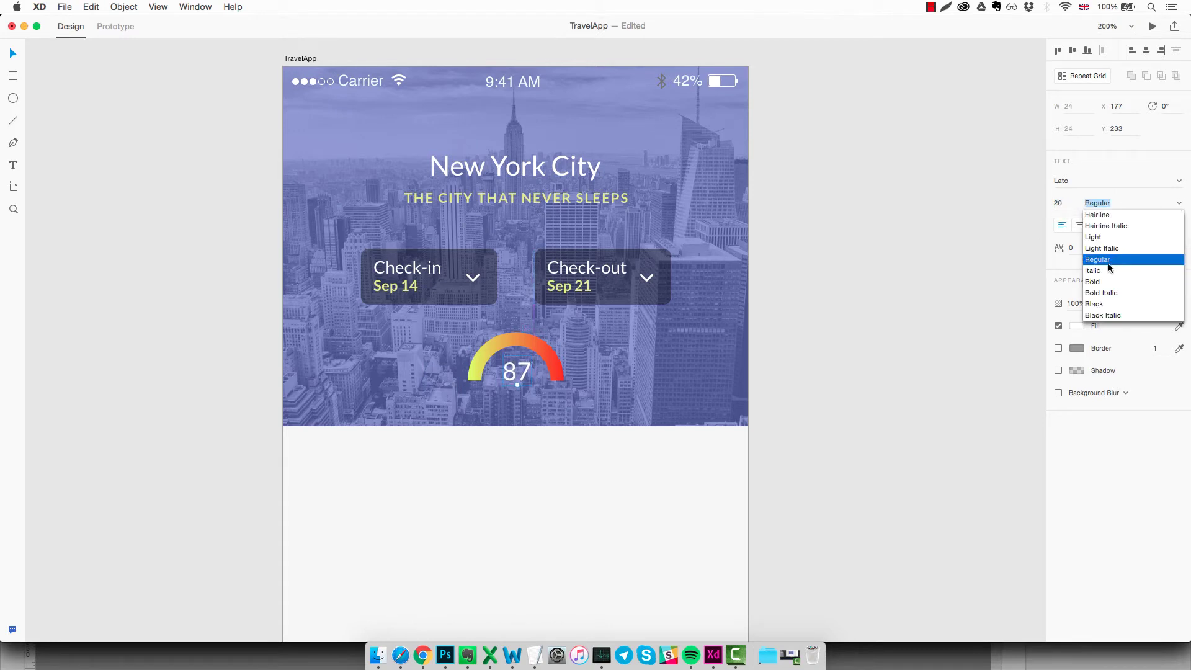
pyautogui.click(1103, 282)
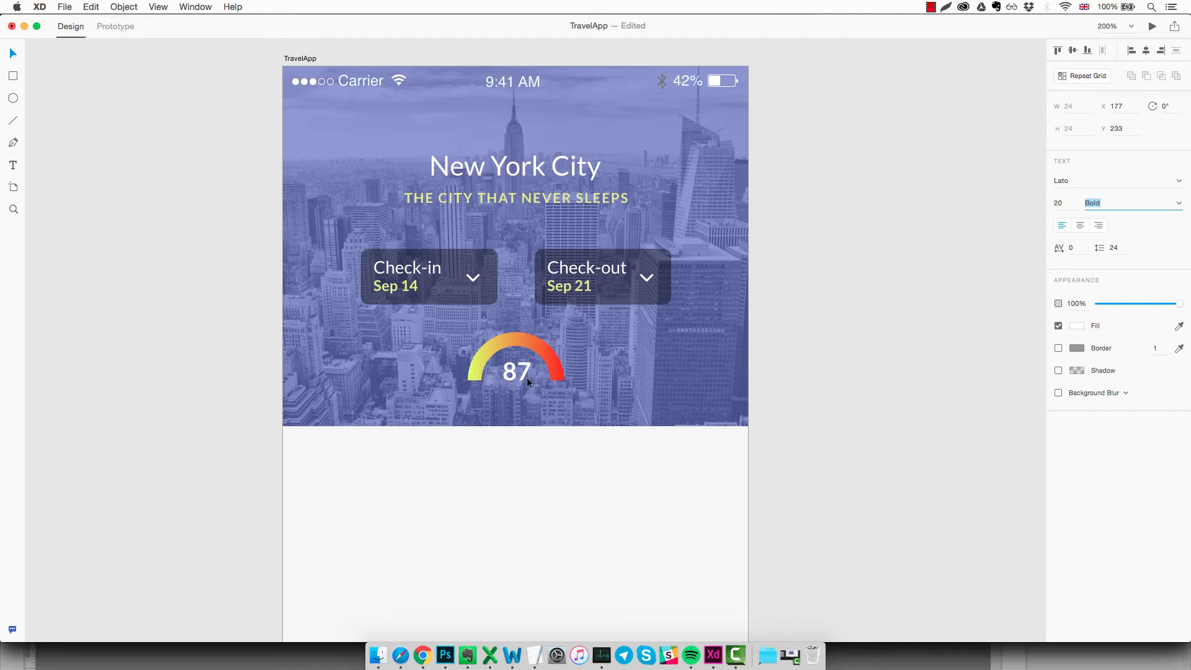
# Duplicate the 87 text, change the copy to a % sign, and set its font size to 10.
pyautogui.moveTo(521, 378); pyautogui.dragTo(540, 385)
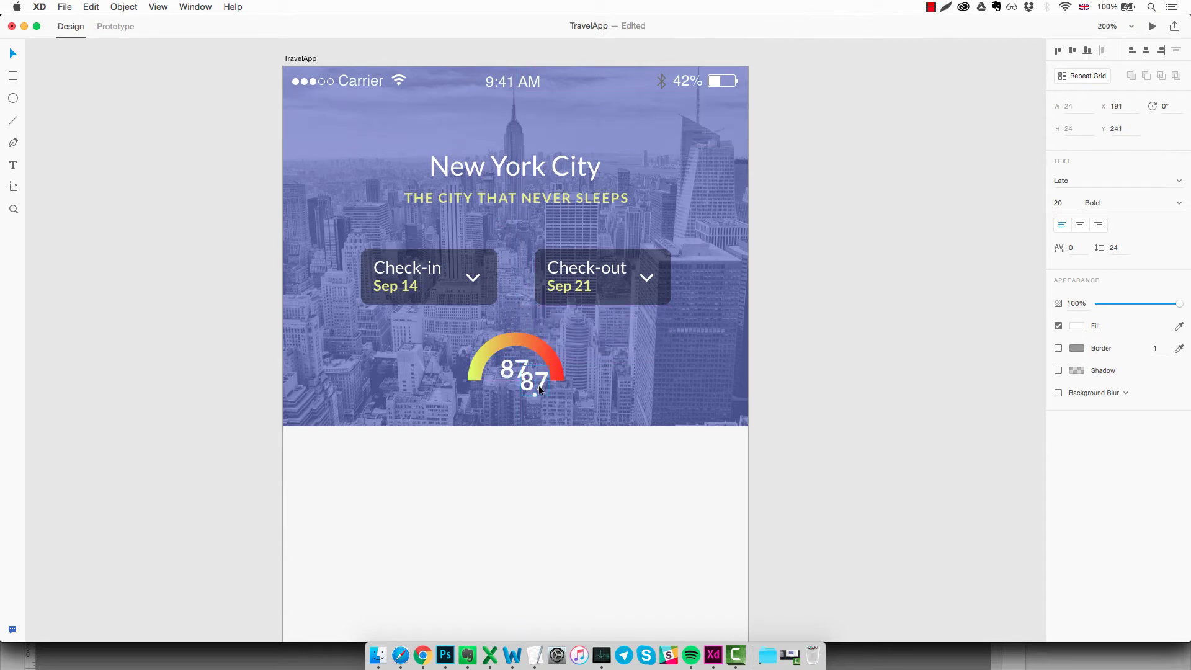
pyautogui.doubleClick(540, 385)
pyautogui.write('%')
pyautogui.press('super+a')
pyautogui.click(1062, 202)
pyautogui.write('11')
pyautogui.press('Return')
pyautogui.press('Down')
pyautogui.moveTo(532, 394); pyautogui.dragTo(535, 385)
pyautogui.press('Escape')
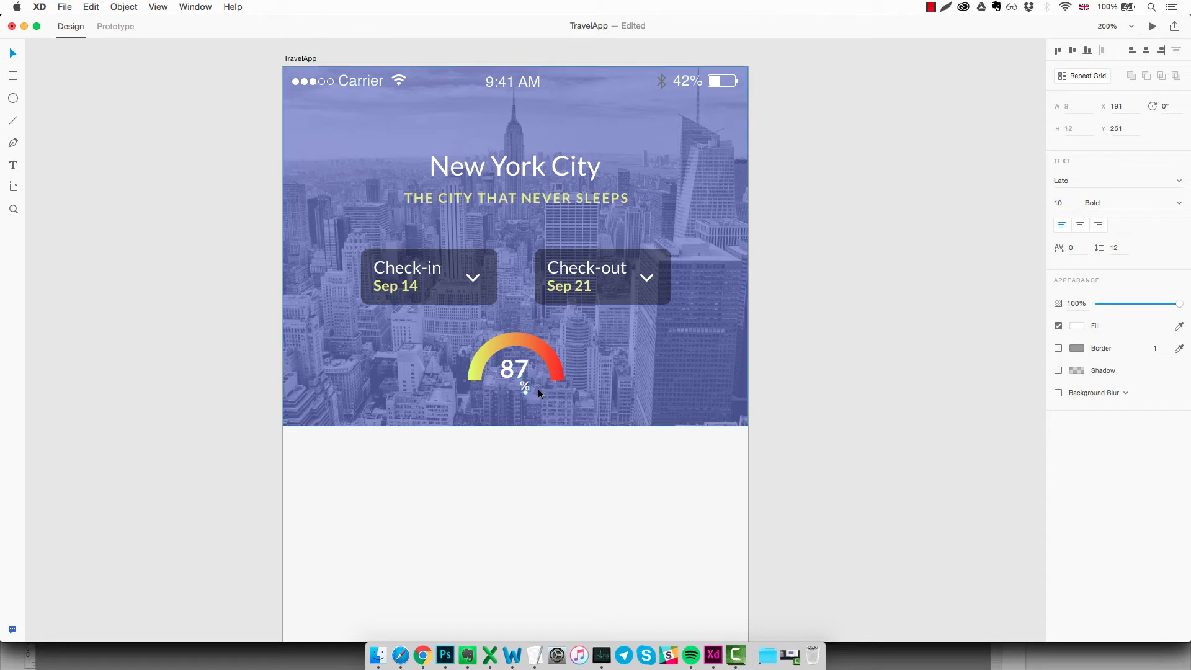
# Place the % sign just after the 87 and move both texts together to X 172, Y 231 inside the arc.
pyautogui.moveTo(523, 386); pyautogui.dragTo(530, 375)
pyautogui.keyDown('shift'); pyautogui.click(516, 370); pyautogui.keyUp('shift')
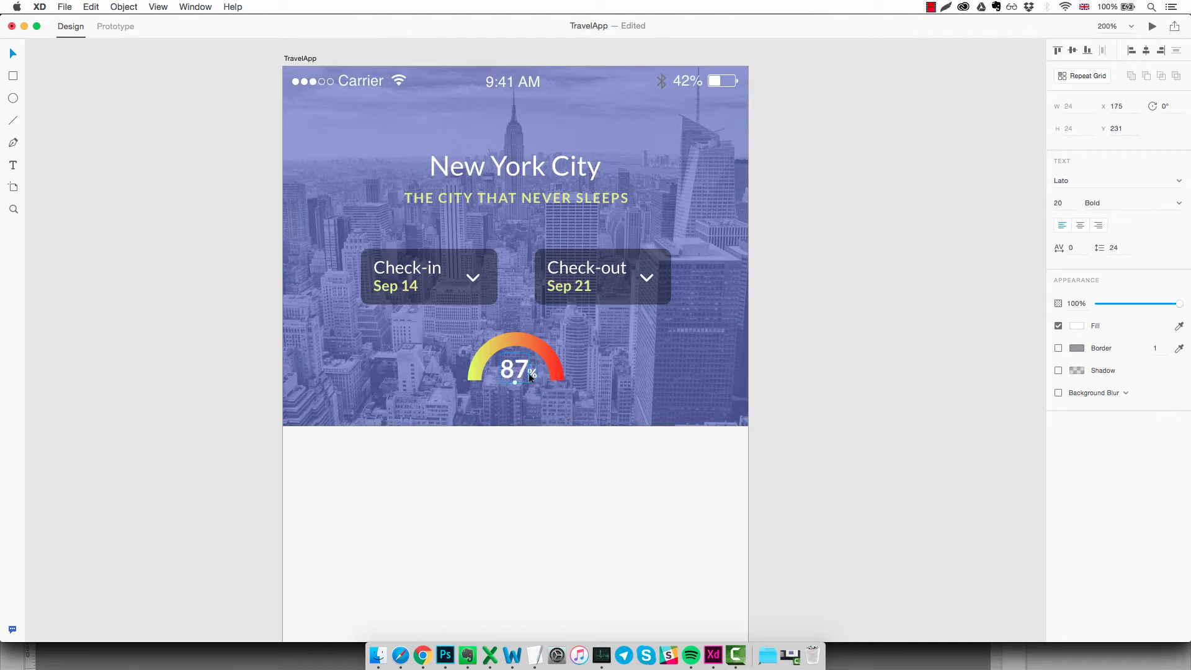
pyautogui.moveTo(533, 374); pyautogui.dragTo(529, 374)
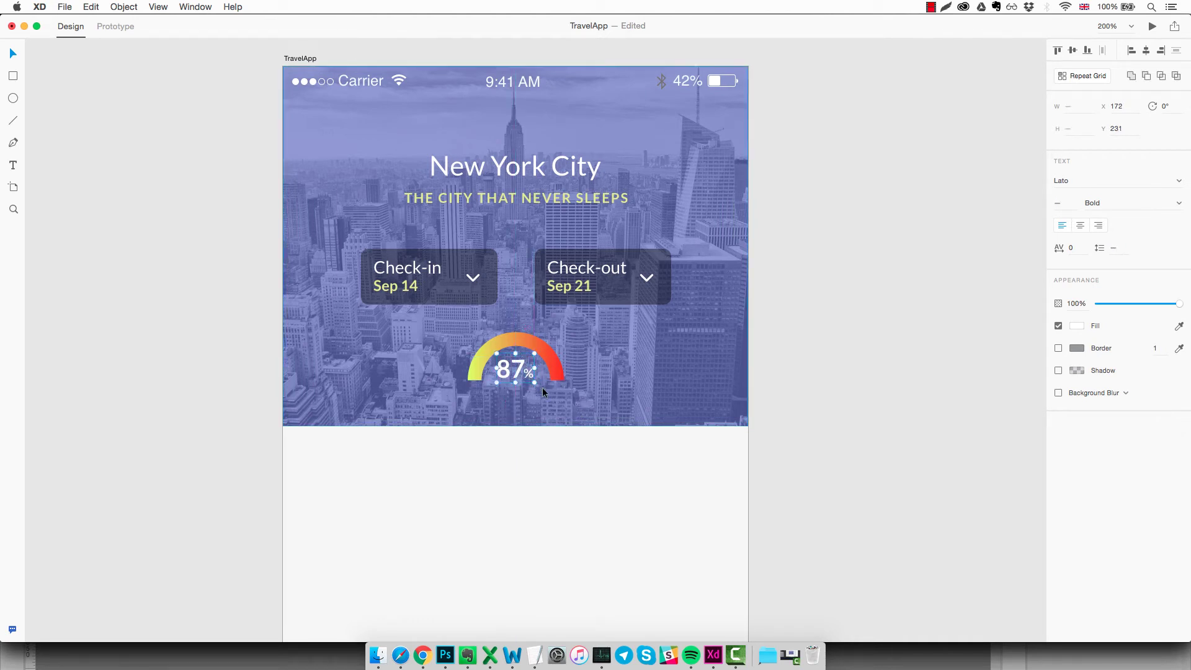
pyautogui.click(568, 420)
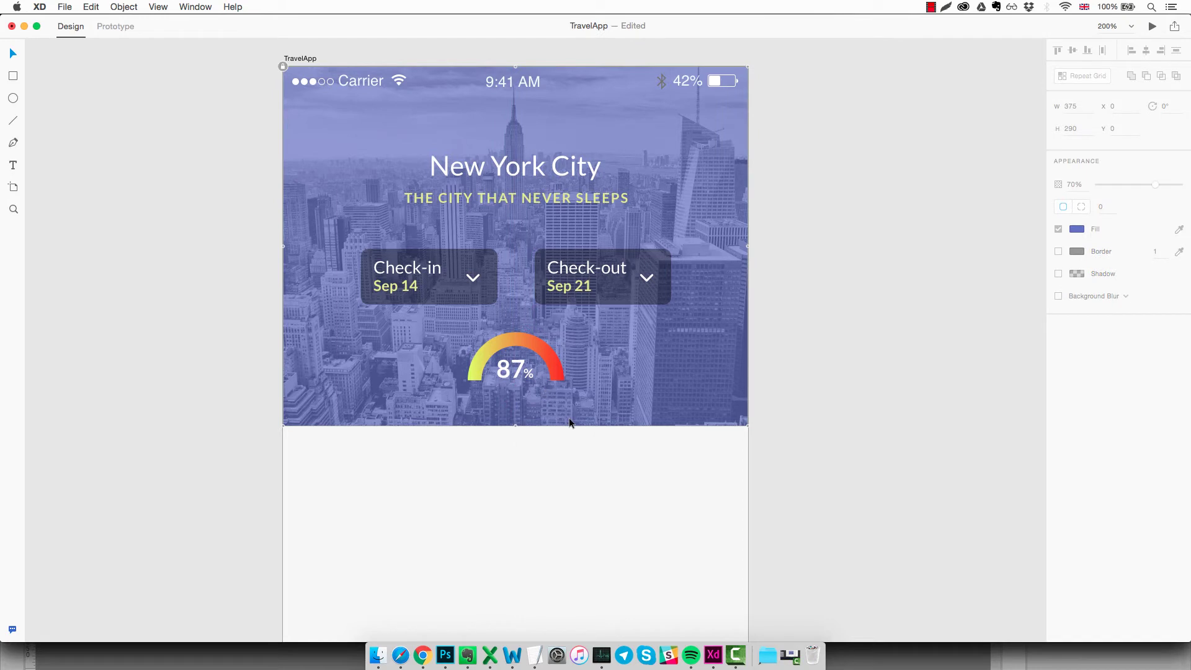
# Nudge the 87 and % texts together to X 173 inside the arc.
pyautogui.click(522, 377)
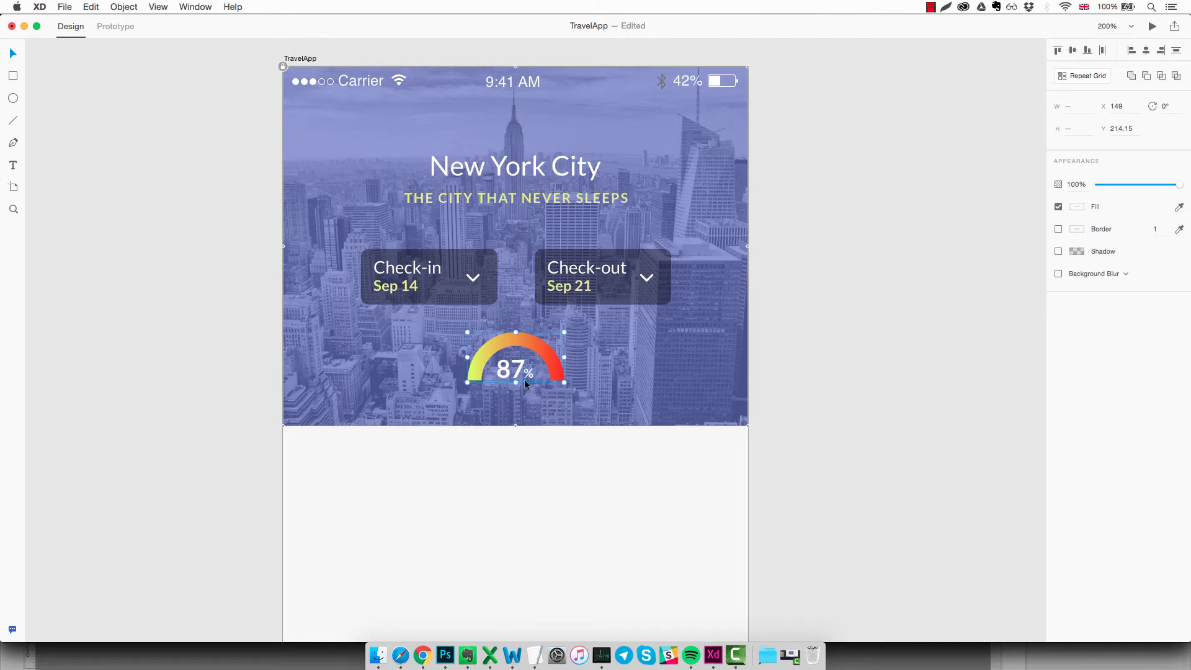
pyautogui.press('Escape')
pyautogui.click(528, 376)
pyautogui.keyDown('shift'); pyautogui.click(512, 373); pyautogui.keyUp('shift')
pyautogui.press('Right')
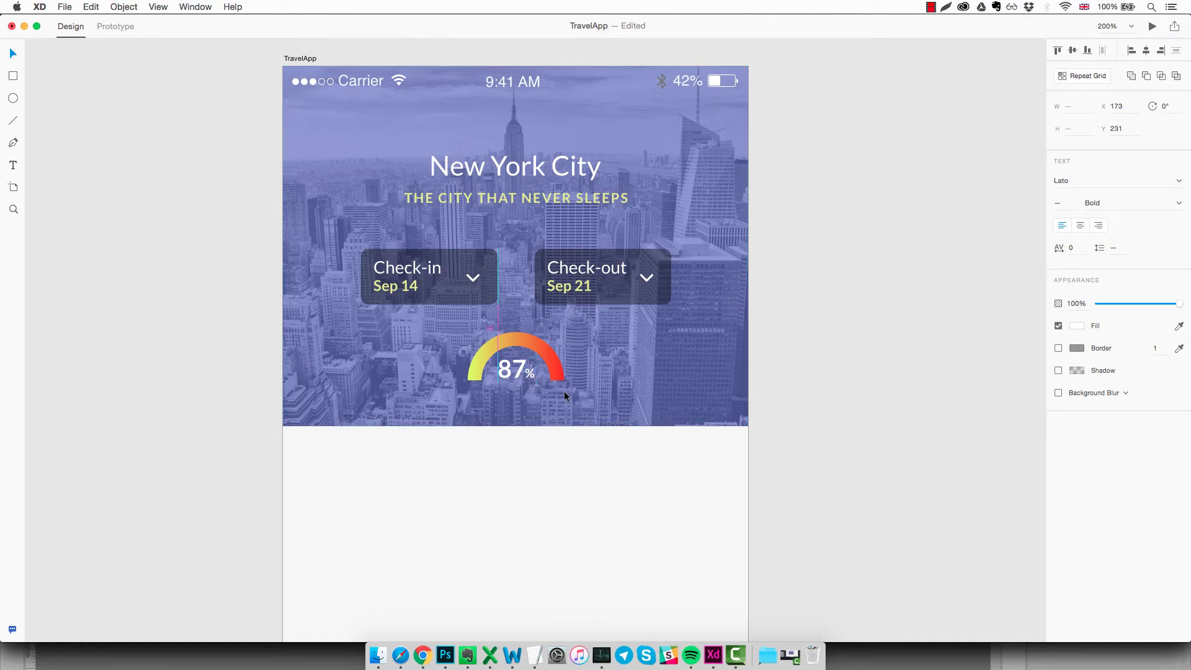
# Duplicate the 87 text just below the arc and change the copy to Reserved.
pyautogui.click(577, 401)
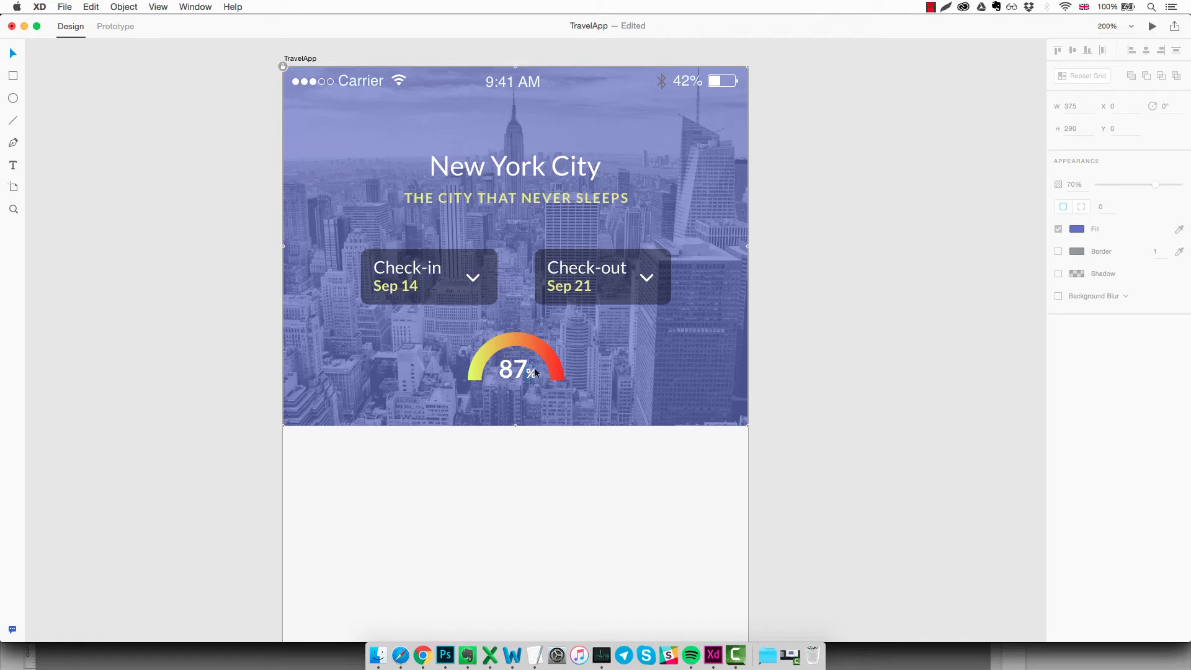
pyautogui.moveTo(516, 374); pyautogui.dragTo(514, 394)
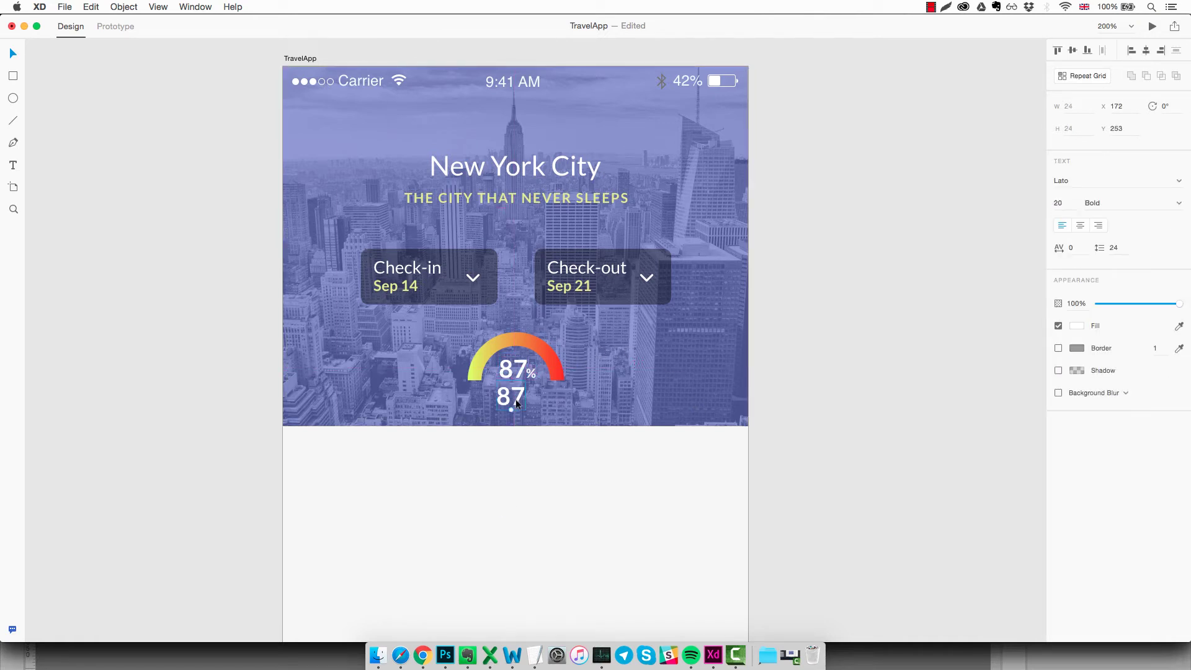
pyautogui.doubleClick(513, 398)
pyautogui.write('Reserved')
pyautogui.press('super+a')
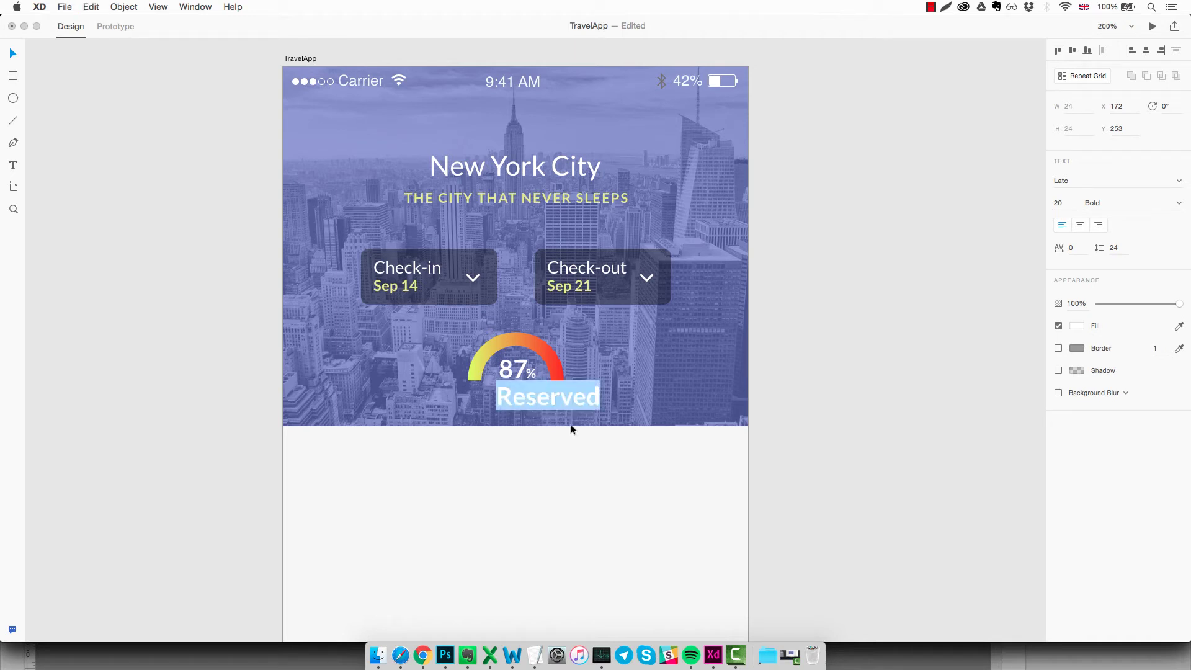
# Set the Reserved text to font size 12 and center it under the 87% at X 163, Y 253.
pyautogui.click(1070, 203)
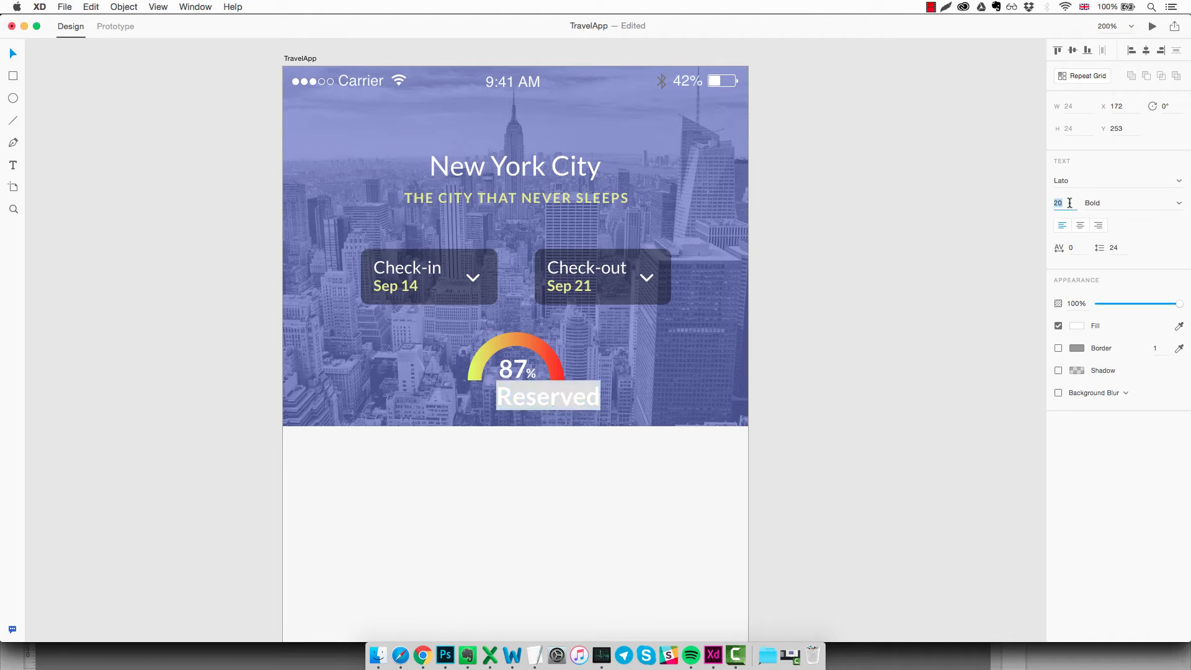
pyautogui.press('Down')
pyautogui.press('Down')
pyautogui.press('Down')
pyautogui.press('Down')
pyautogui.press('Down')
pyautogui.press('Down')
pyautogui.press('Down')
pyautogui.press('Down')
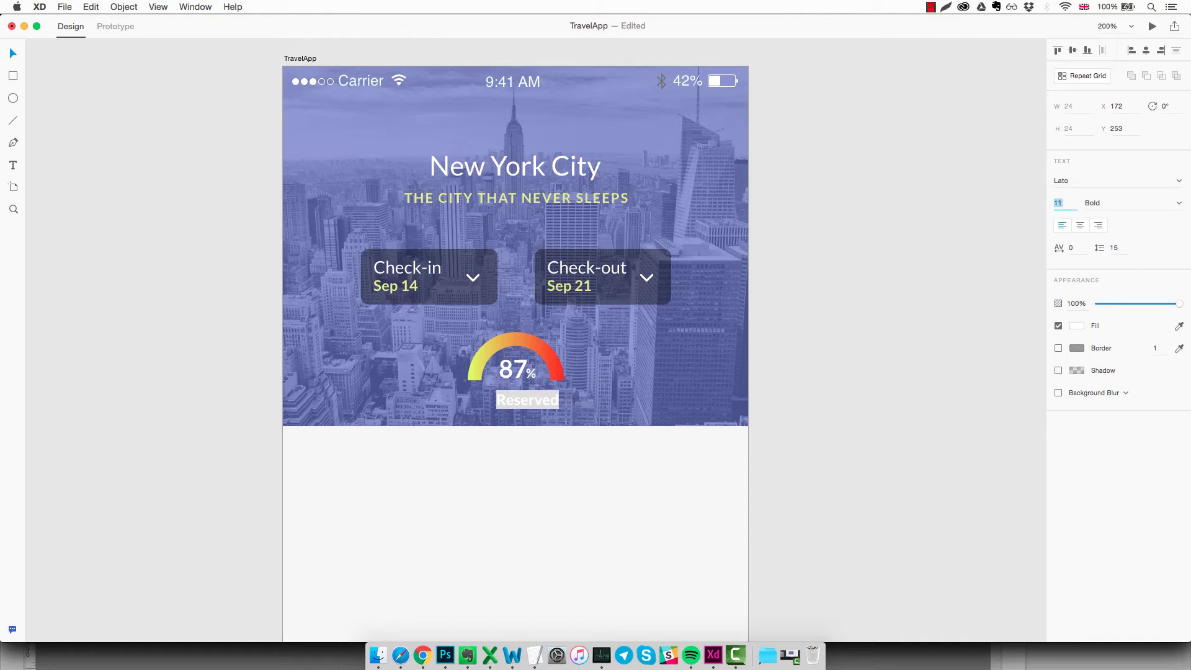
pyautogui.press('Down')
pyautogui.press('Up')
pyautogui.press('Up')
pyautogui.press('Escape')
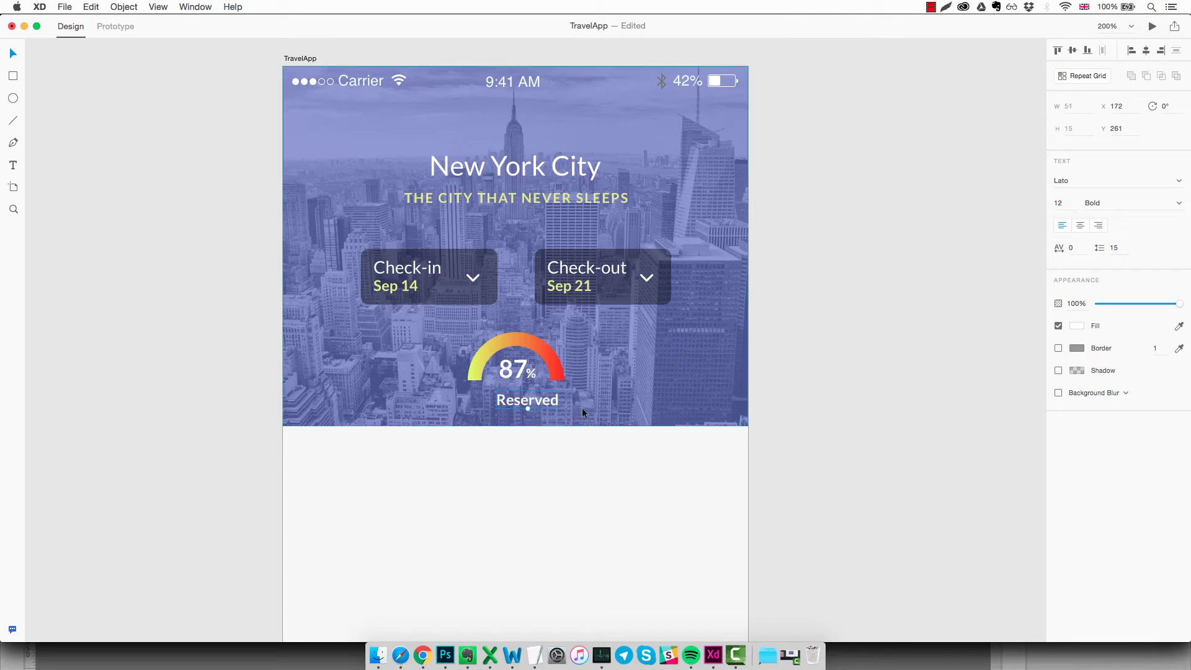
pyautogui.moveTo(554, 402)
pyautogui.mouseDown()
pyautogui.moveTo(540, 394)
pyautogui.moveTo(546, 411)
pyautogui.mouseUp()
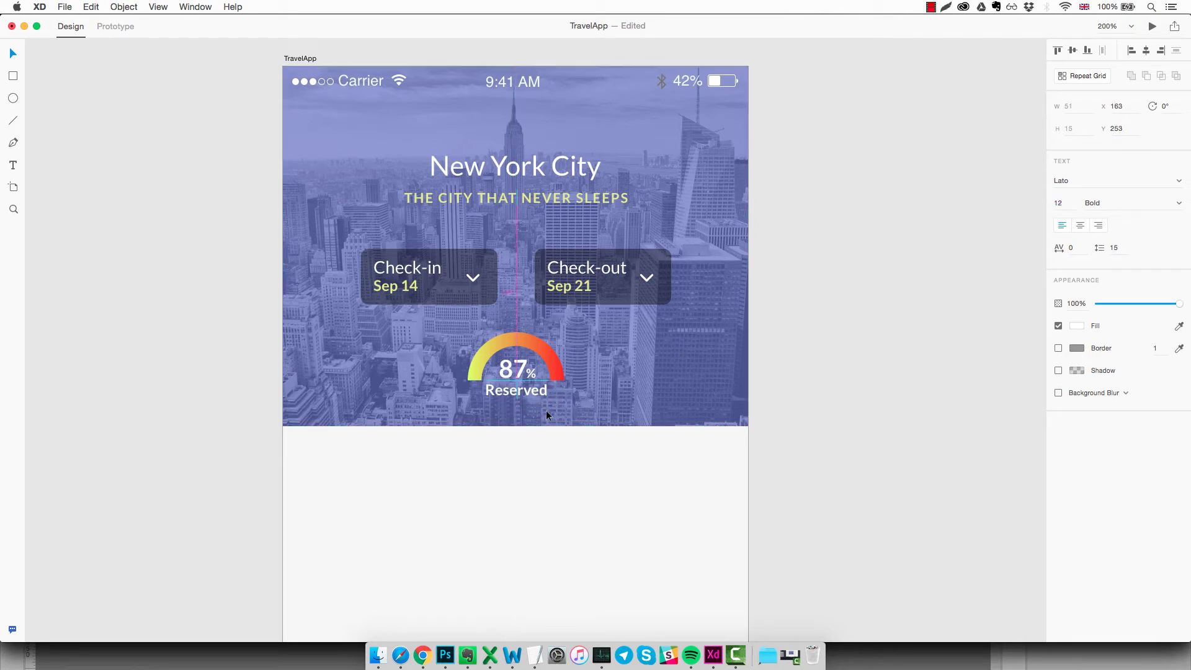
pyautogui.click(636, 396)
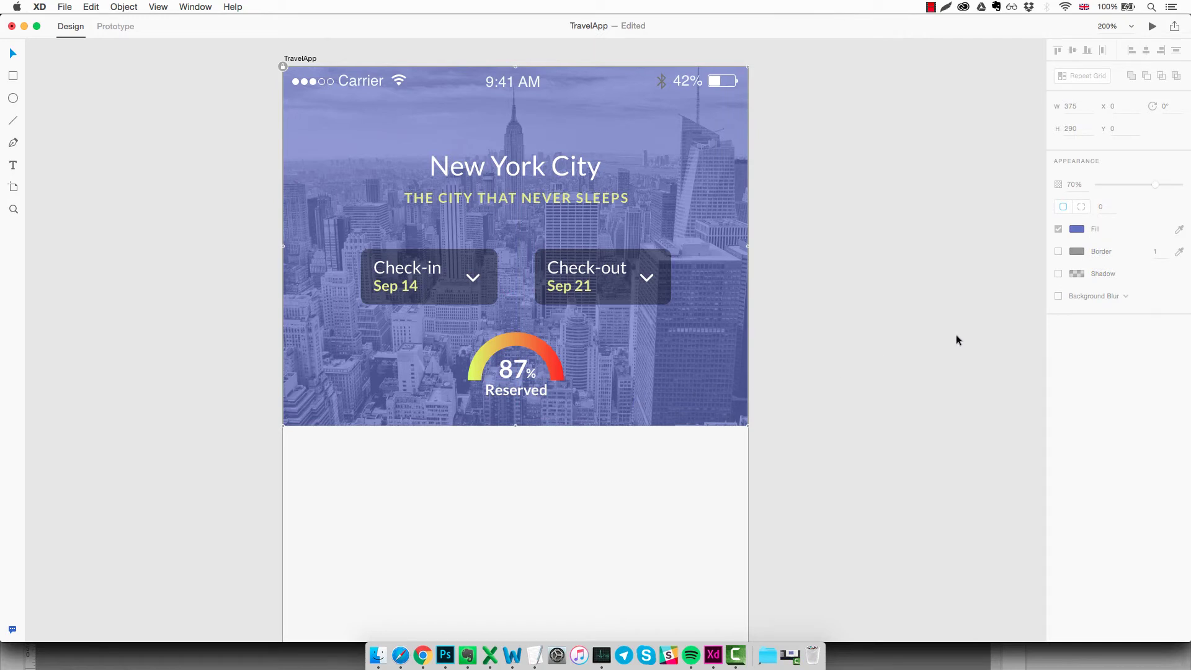
# Group the gradient arc, the 87 and % texts, and the Reserved label into one gauge object.
pyautogui.press('super+minus')
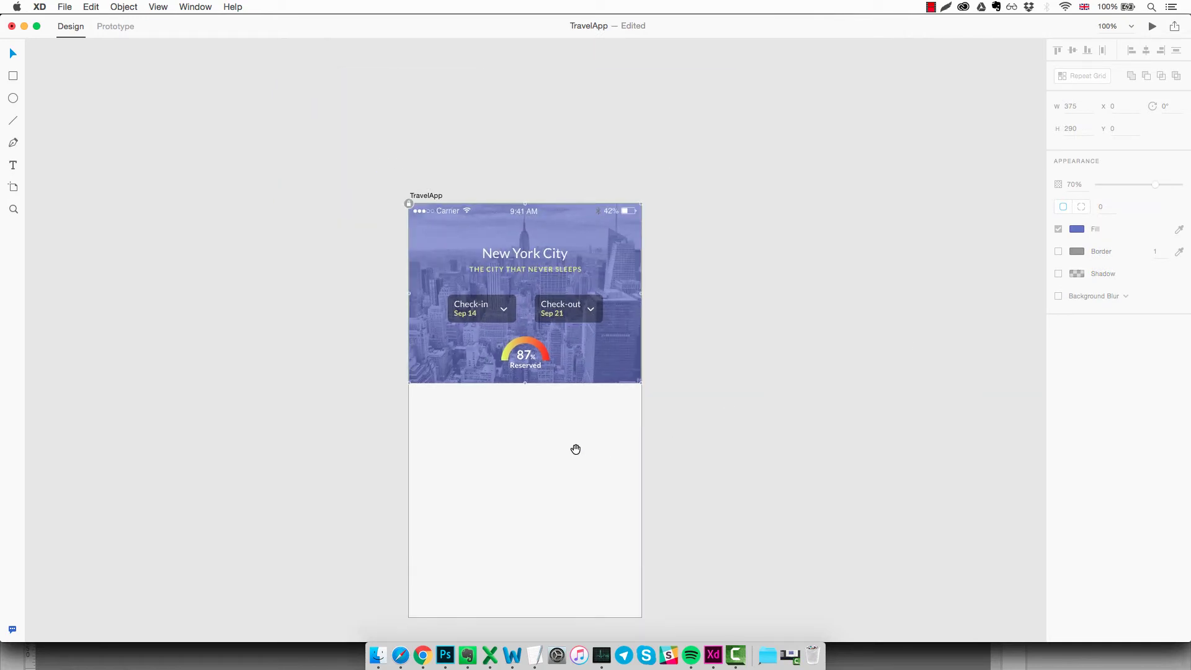
pyautogui.moveTo(576, 450); pyautogui.dragTo(573, 396)
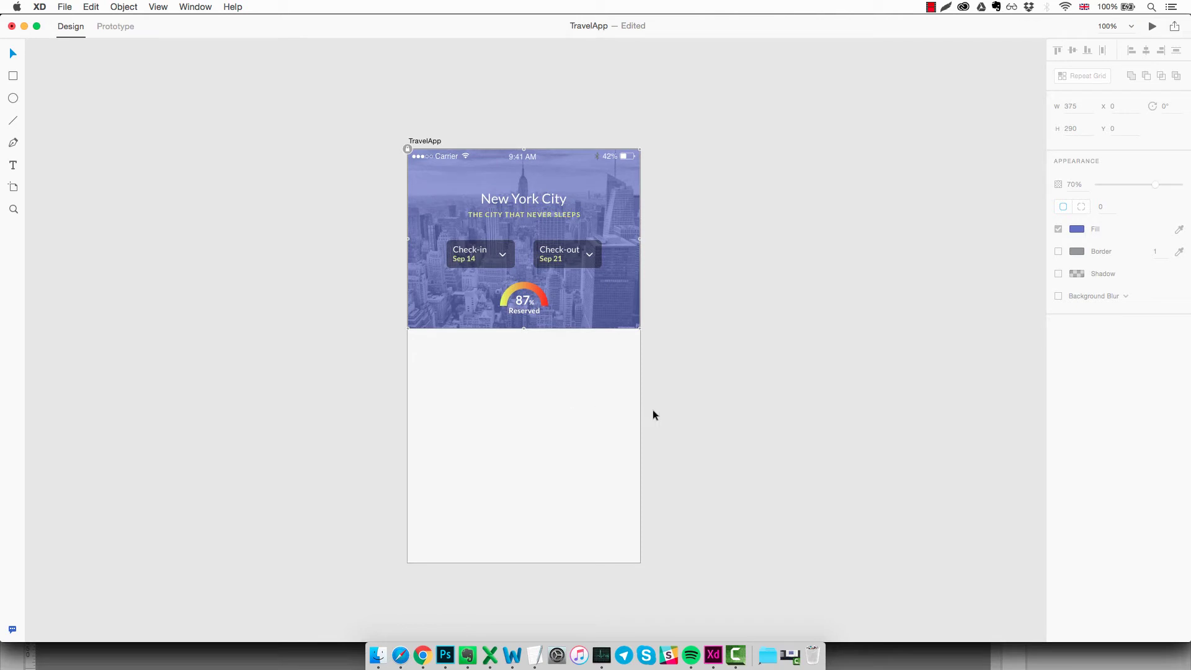
pyautogui.click(678, 405)
pyautogui.hscroll(-1, 712, 441)
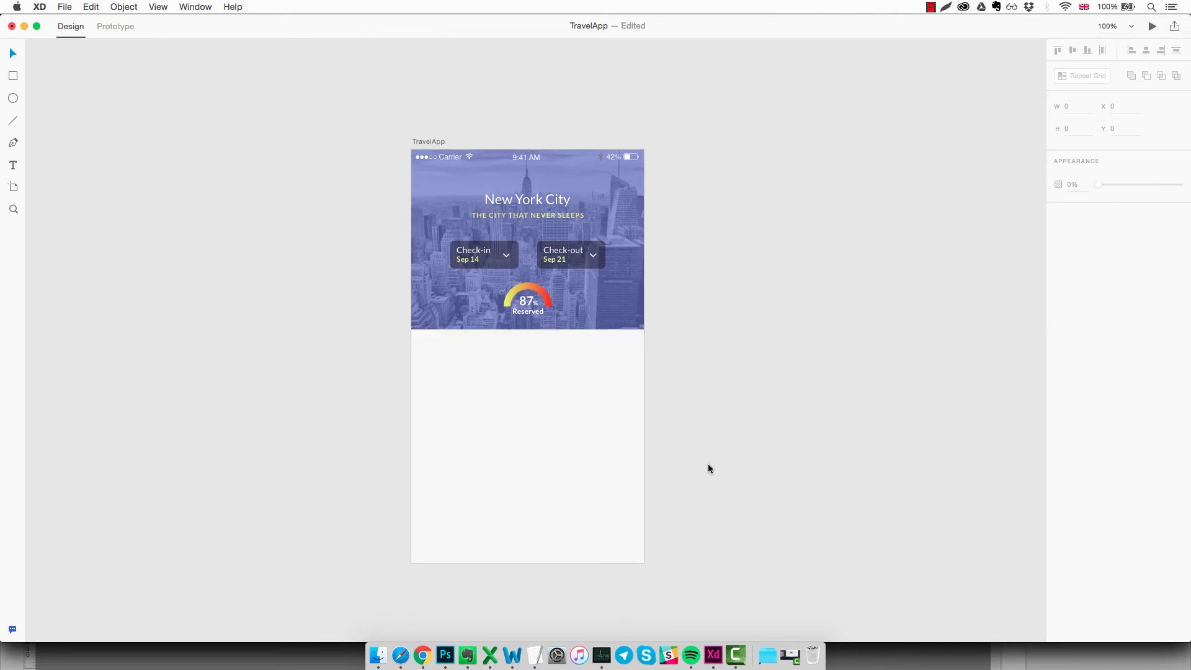
pyautogui.press('super+equal')
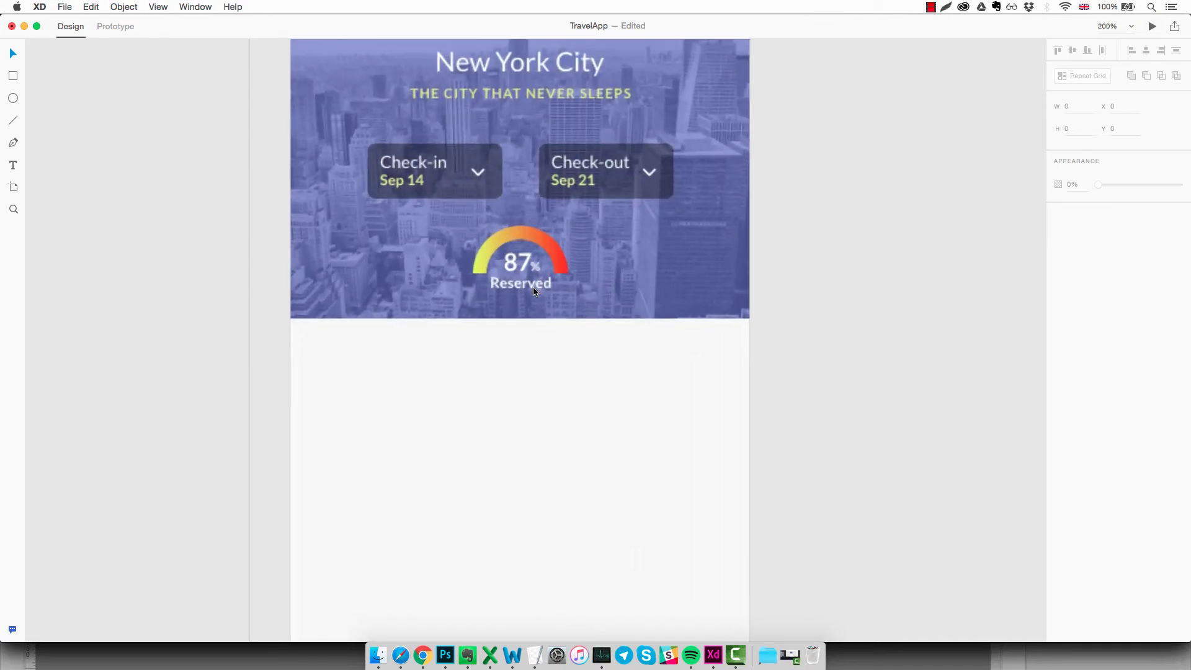
pyautogui.moveTo(605, 295); pyautogui.dragTo(614, 404)
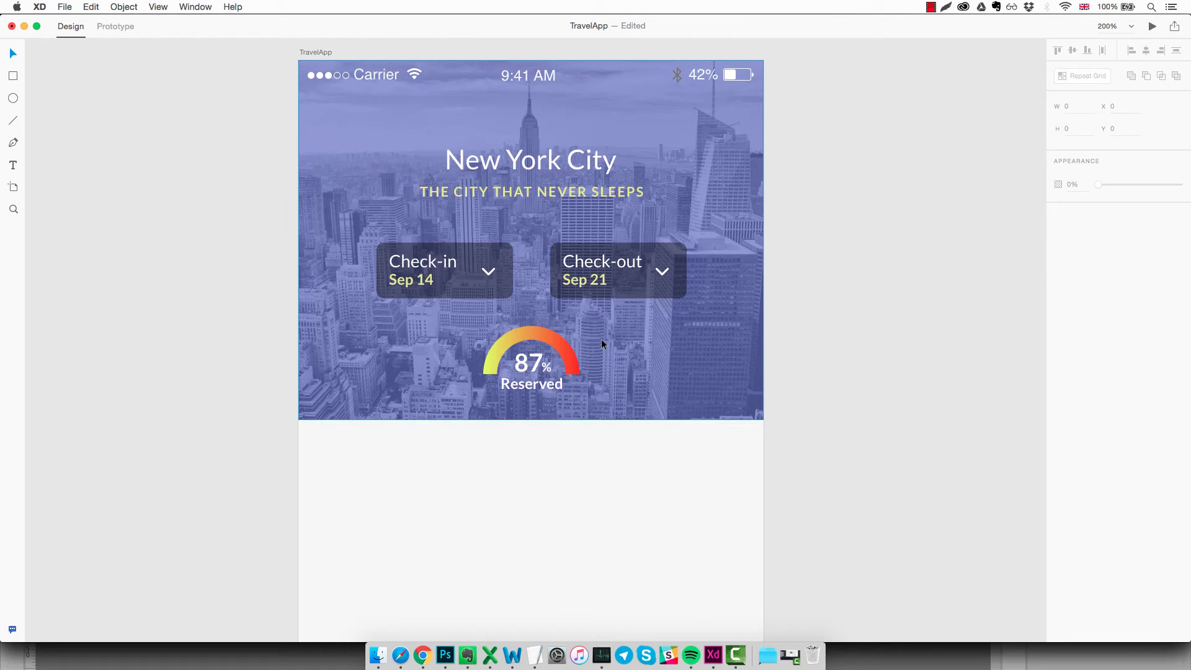
pyautogui.click(564, 356)
pyautogui.keyDown('shift'); pyautogui.click(536, 363); pyautogui.keyUp('shift')
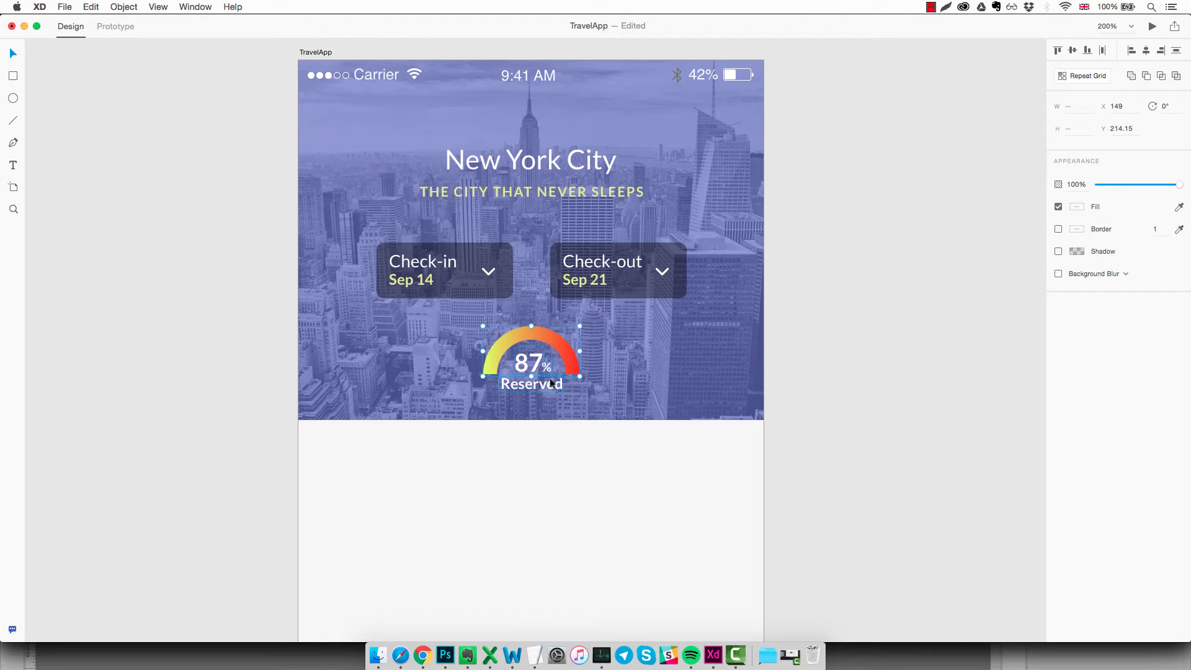
pyautogui.keyDown('shift'); pyautogui.click(553, 388); pyautogui.keyUp('shift')
pyautogui.rightClick(558, 369)
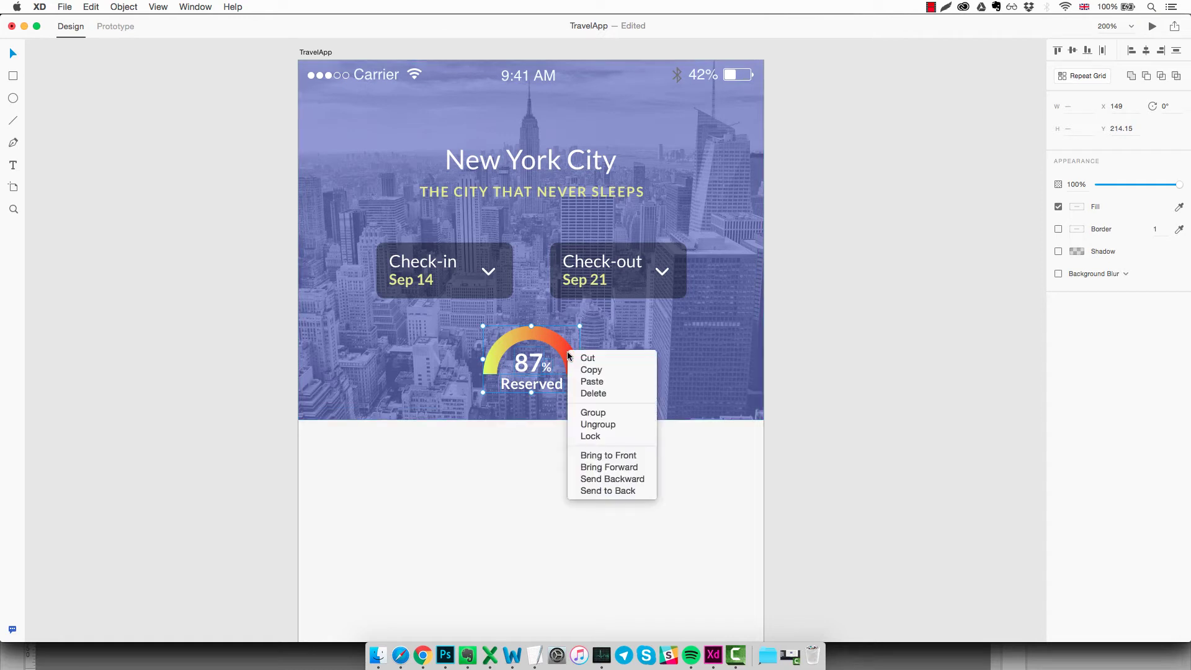
pyautogui.click(606, 415)
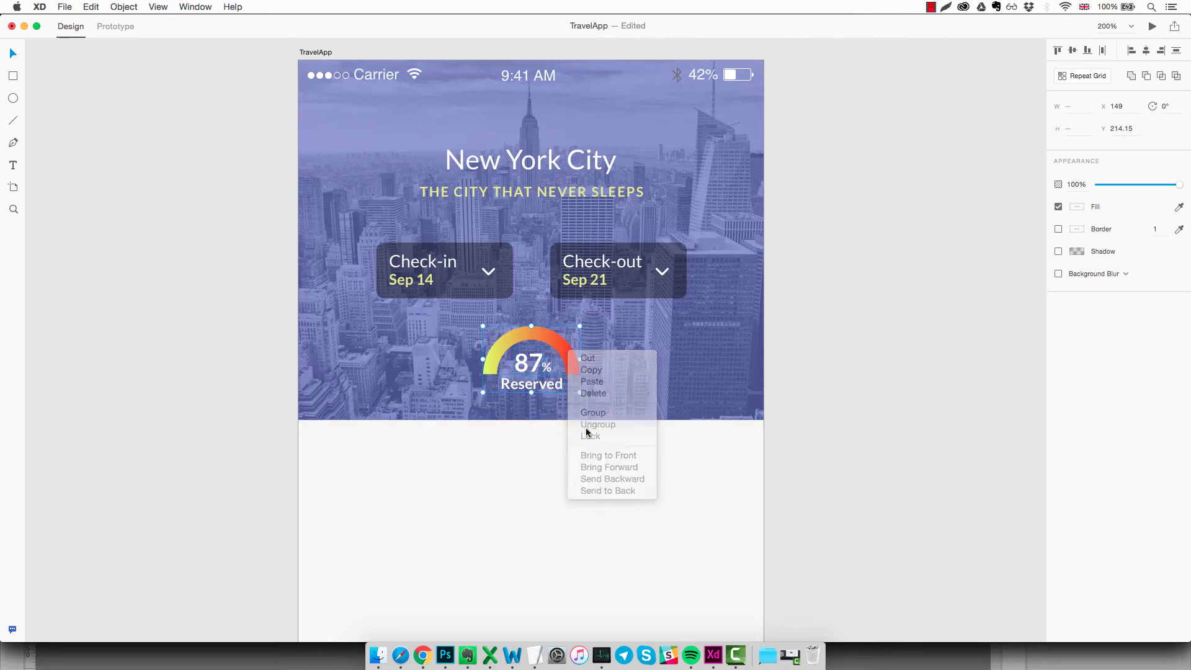
pyautogui.click(568, 359)
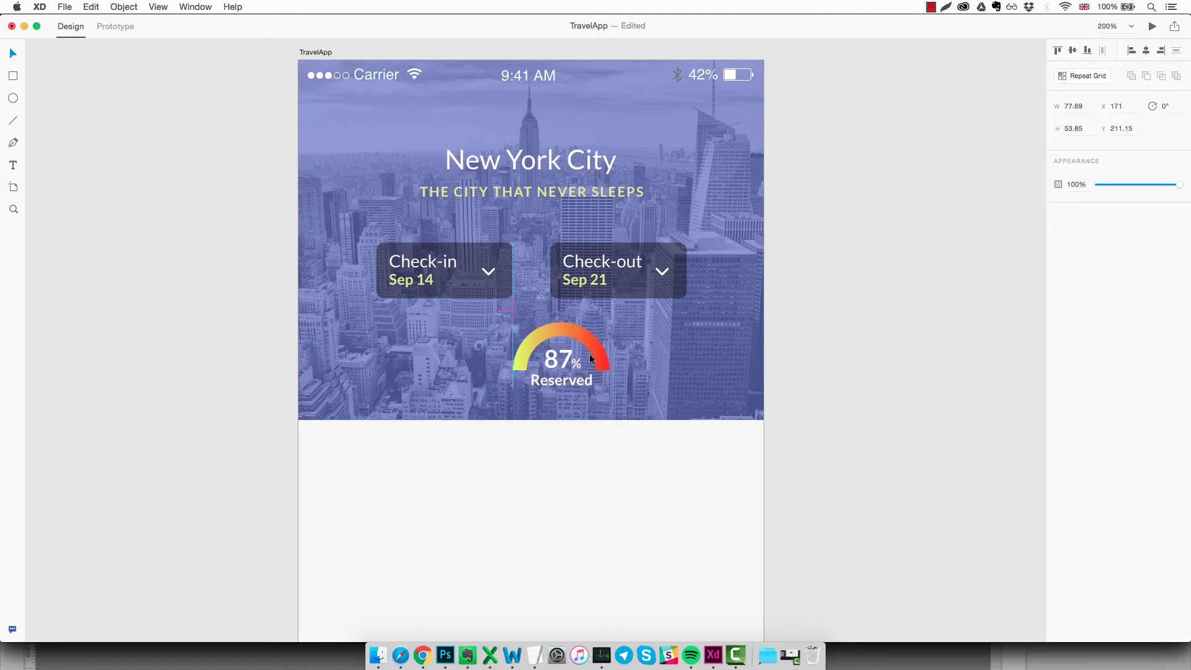
pyautogui.press('Escape')
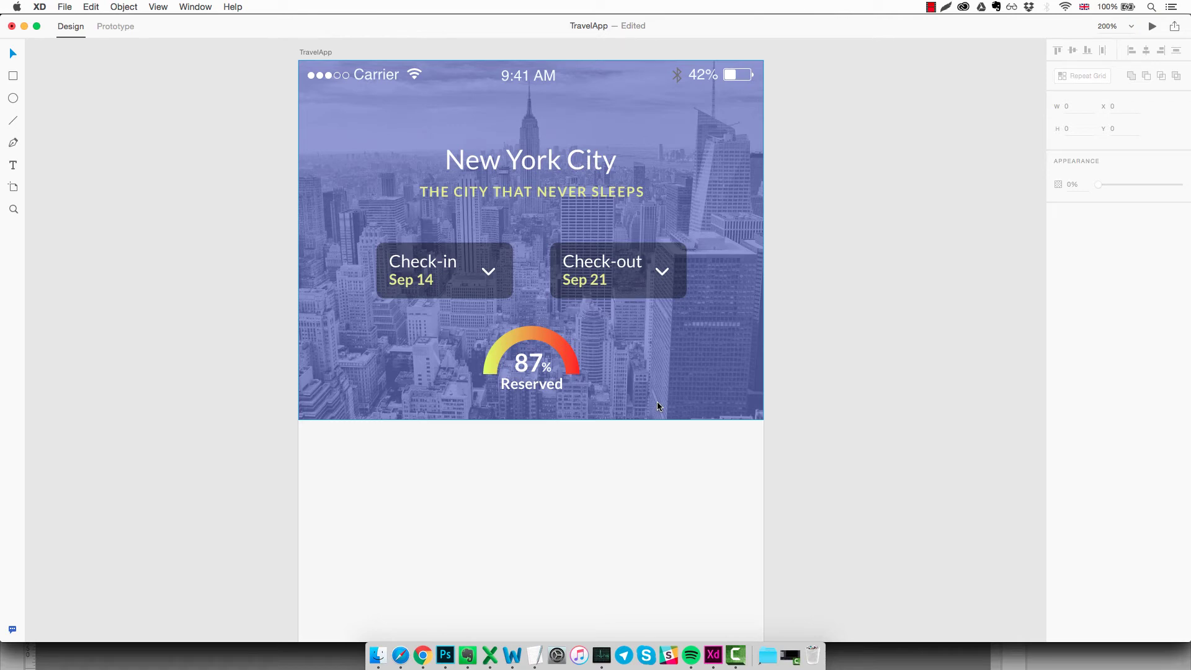
# Switch to the Video2 document to examine the reference design, and return to TravelApp.
pyautogui.moveTo(714, 653)
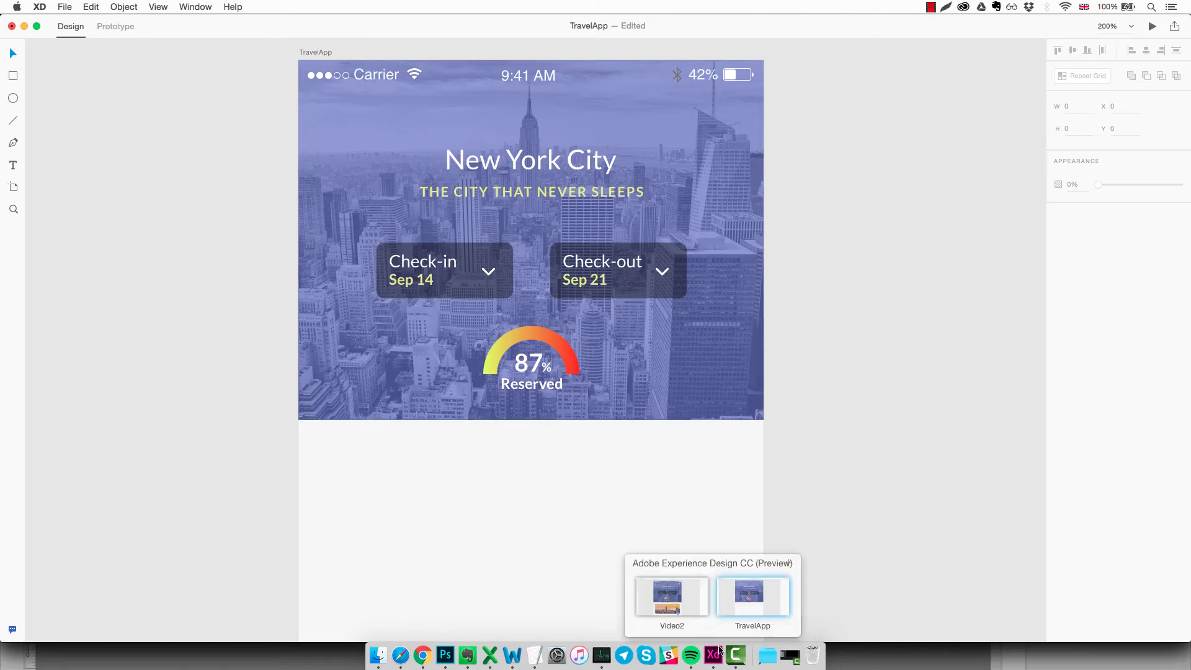
pyautogui.click(664, 599)
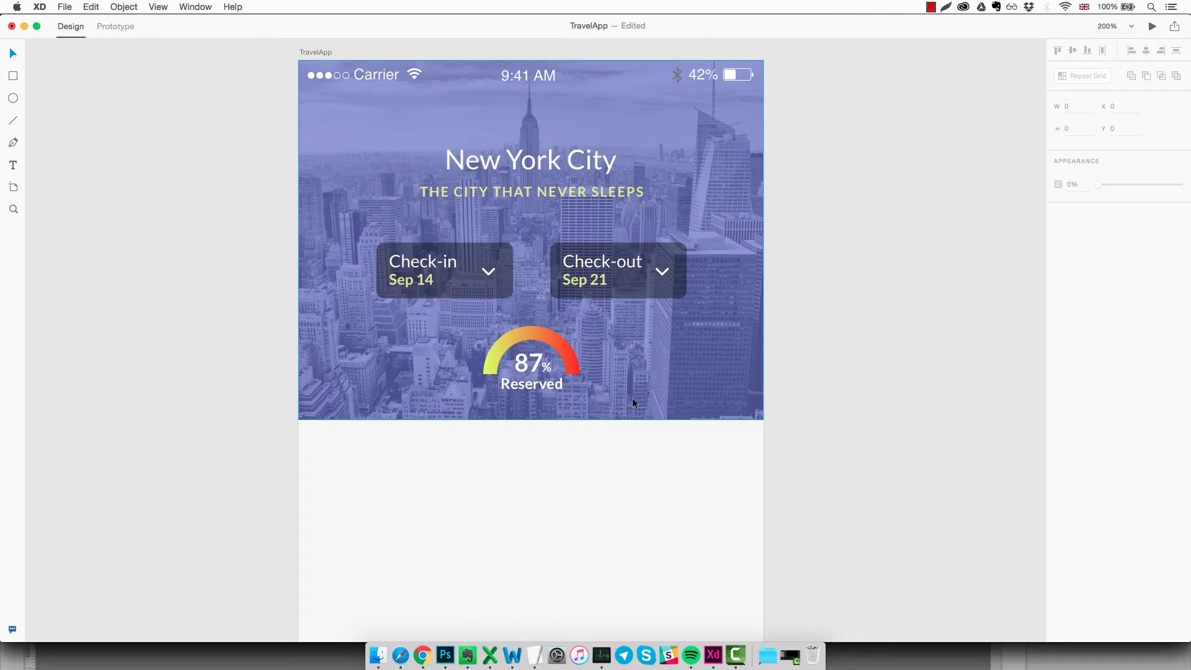
pyautogui.scroll(-1, 632, 398)
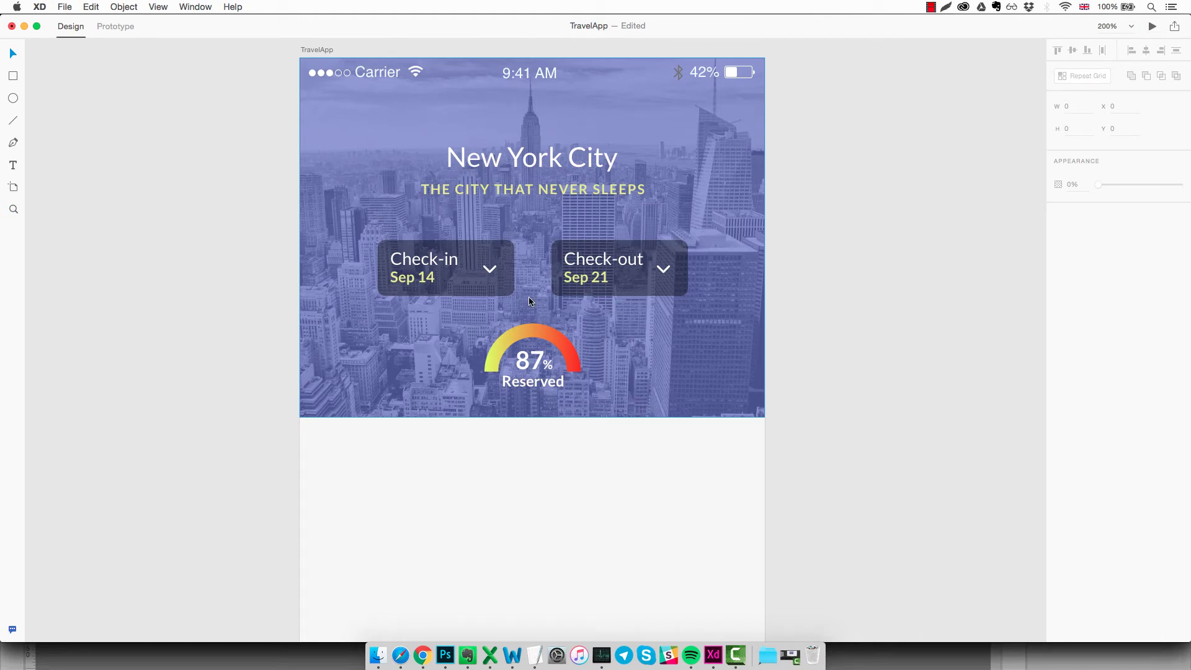
# Ungroup the Check-in box so that its chevron can be selected separately.
pyautogui.click(476, 281)
pyautogui.rightClick(476, 278)
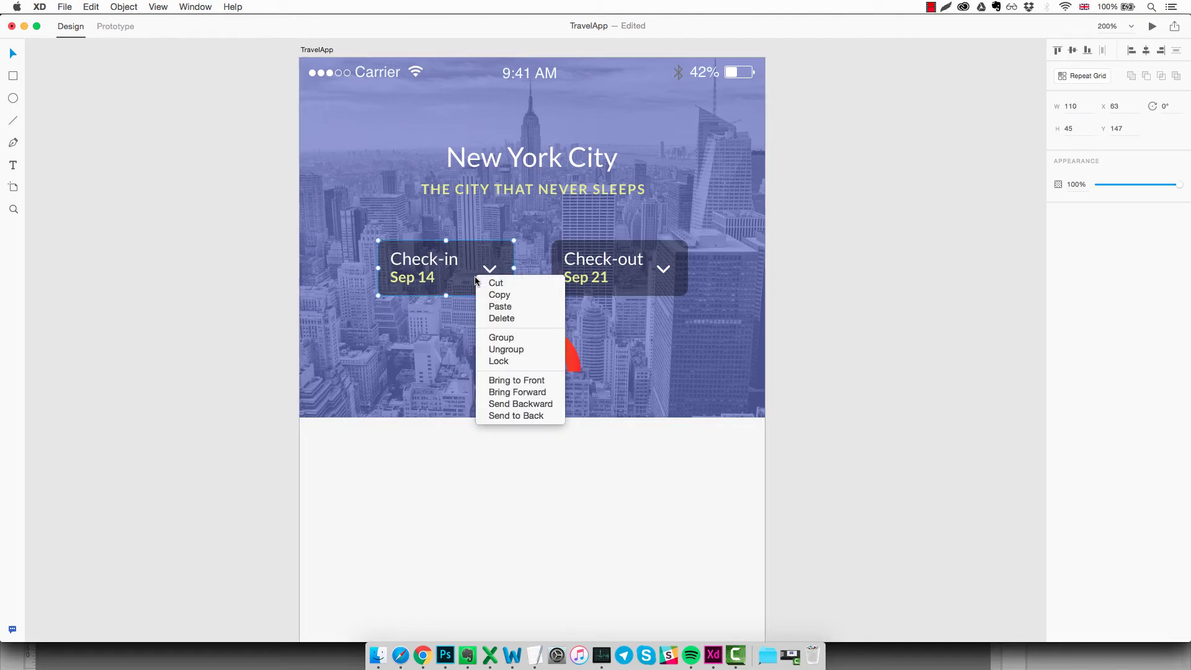
pyautogui.click(512, 350)
pyautogui.click(537, 281)
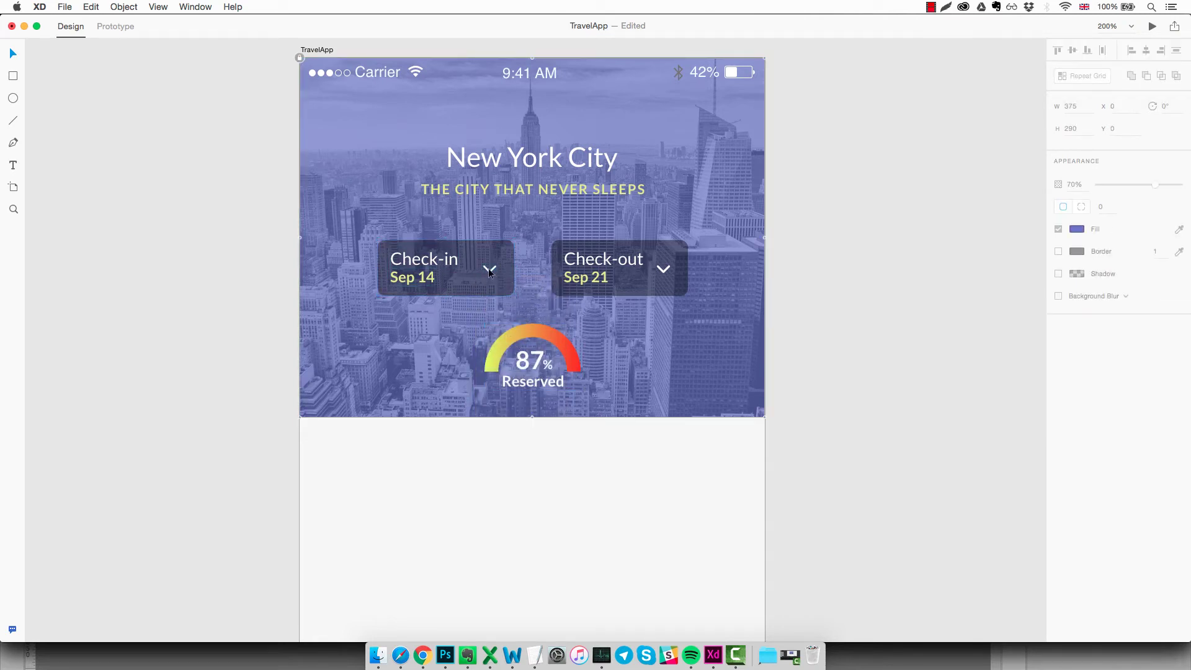
# Duplicate the Check-in chevron, enlarge it to about 46 × 81, and rotate it to 0° so it points left beside the title.
pyautogui.press('alt')
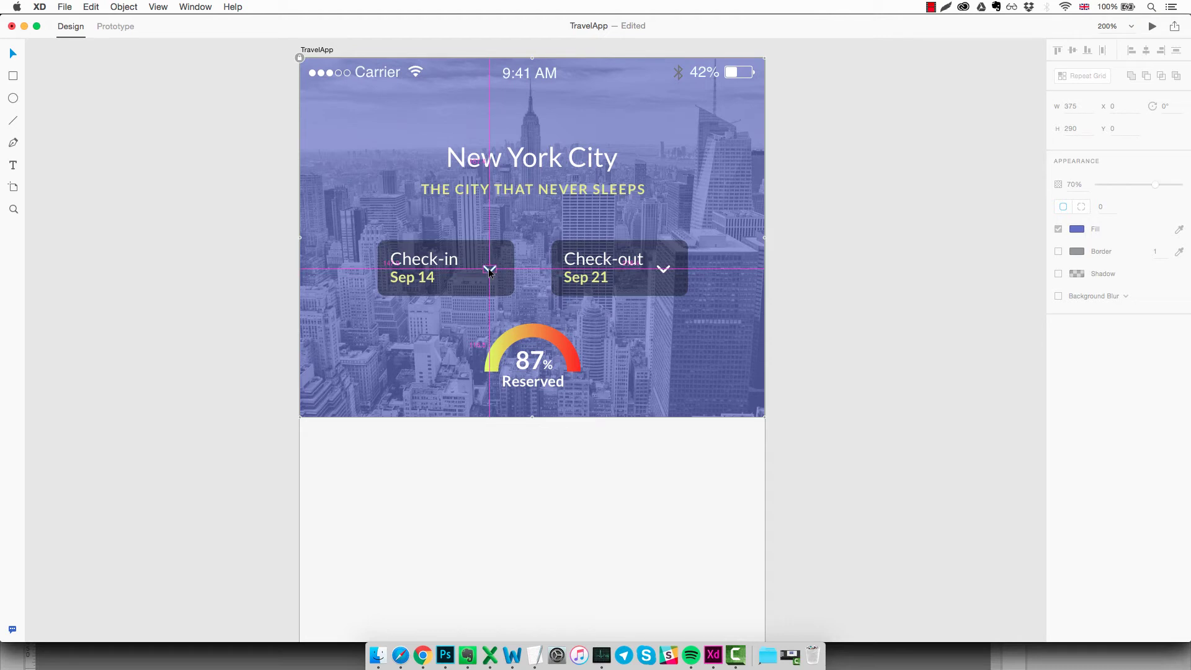
pyautogui.moveTo(490, 271); pyautogui.dragTo(453, 242)
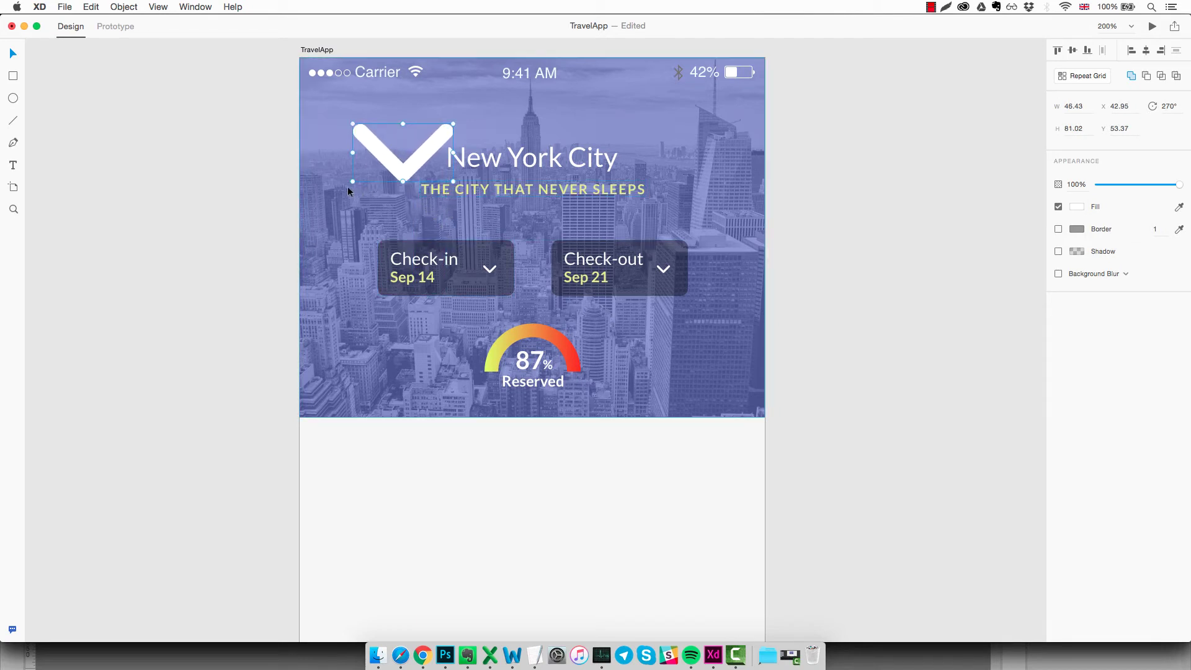
pyautogui.moveTo(458, 182); pyautogui.dragTo(357, 206)
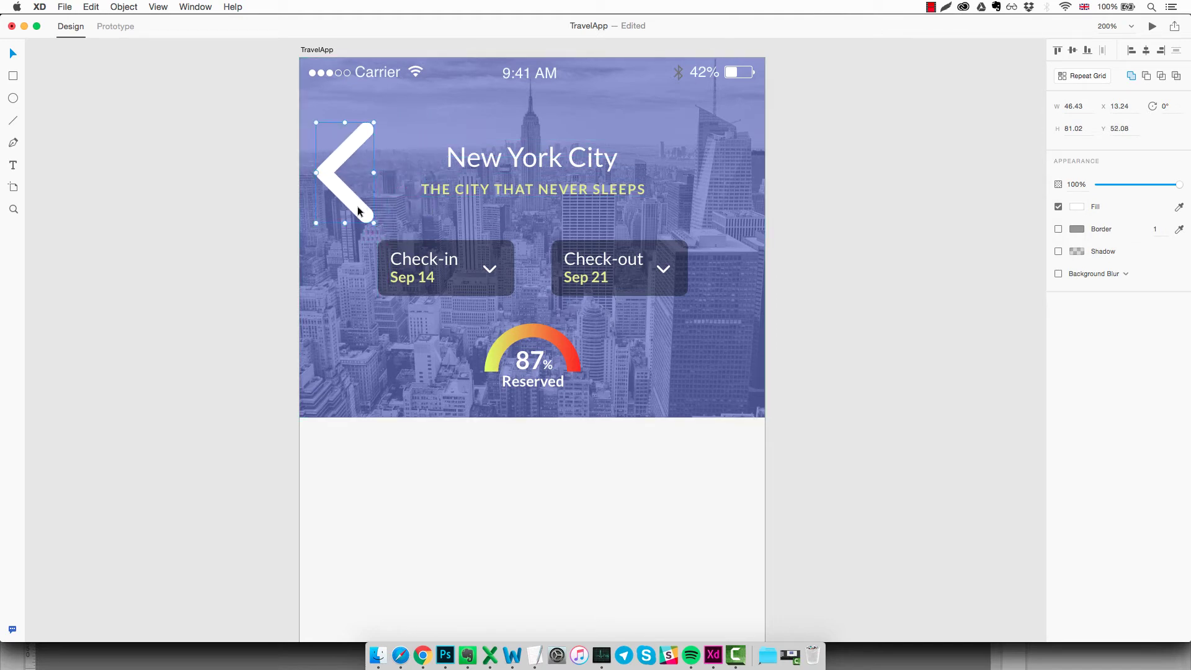
# Add a horizontal shaft inside the enlarged chevron by duplicating one bar, rotating it to 90°, and lengthening it to about 83.
pyautogui.doubleClick(358, 210)
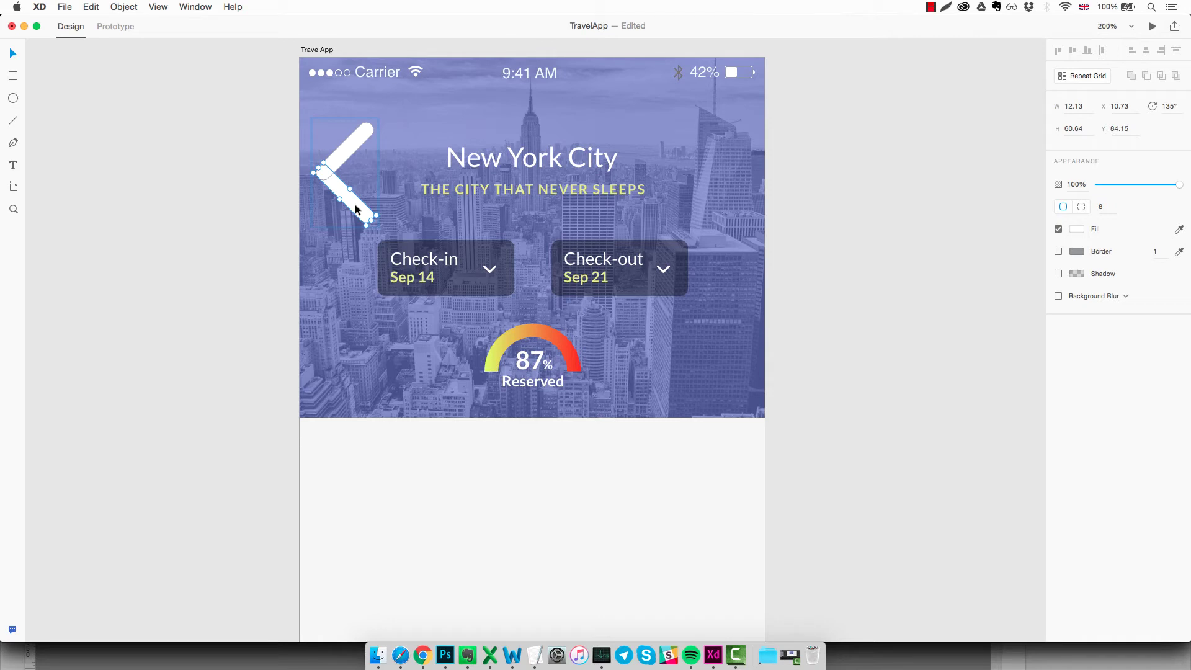
pyautogui.moveTo(355, 203); pyautogui.dragTo(371, 170)
pyautogui.moveTo(394, 174); pyautogui.dragTo(419, 173)
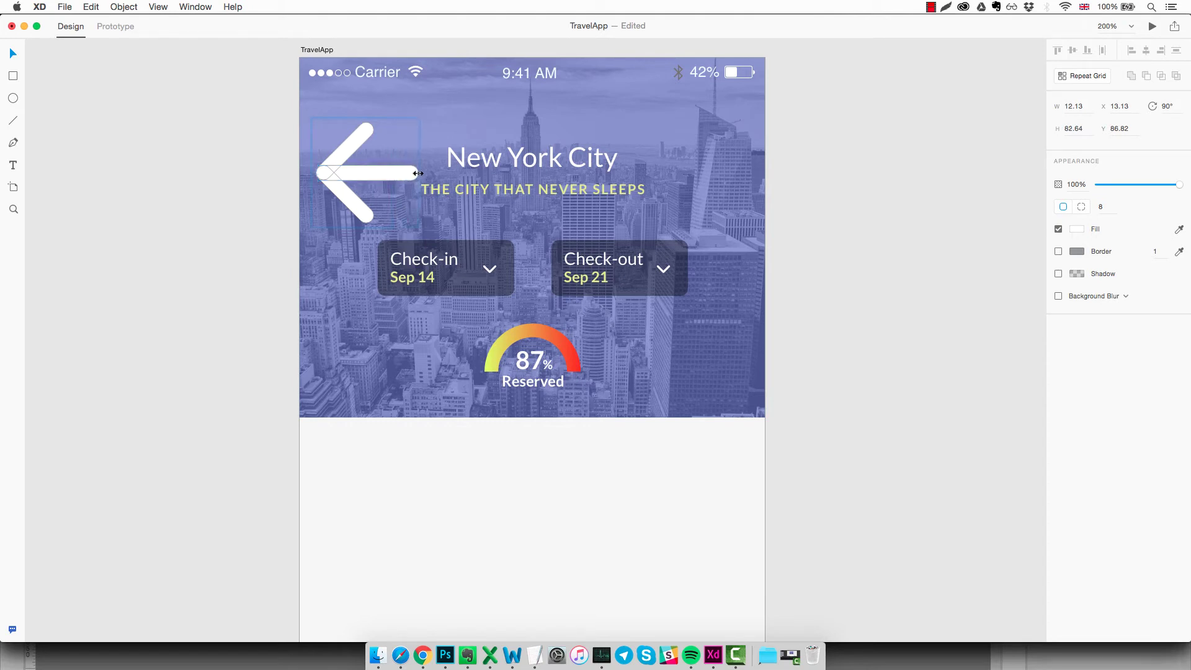
pyautogui.click(457, 220)
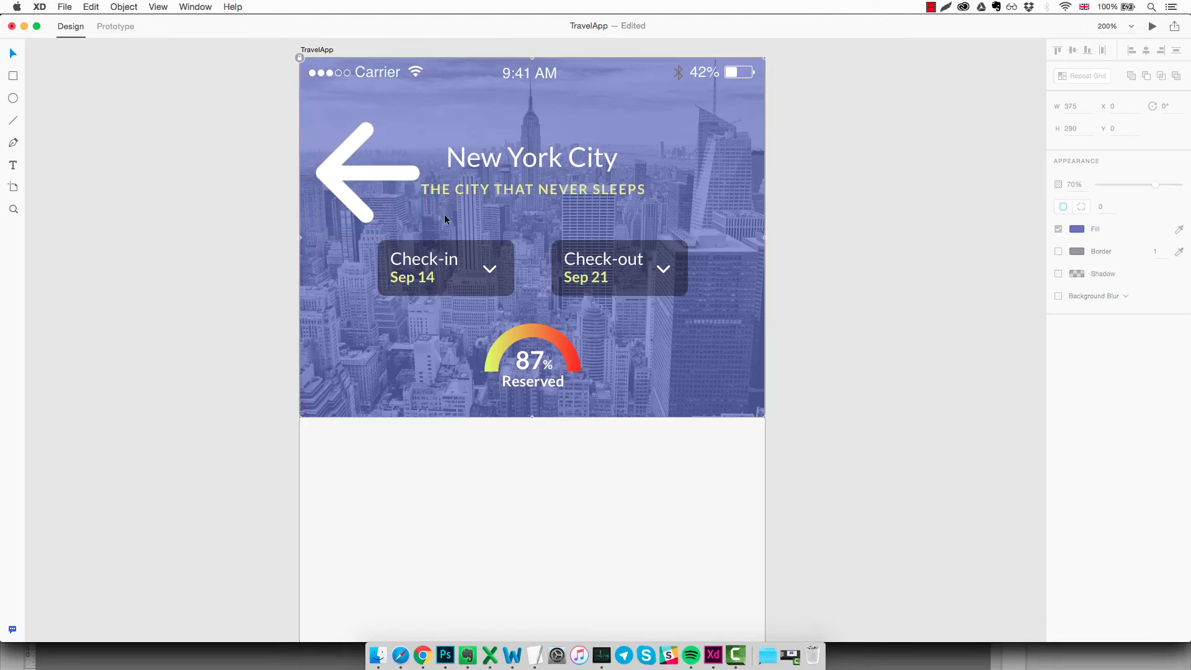
pyautogui.press('Escape')
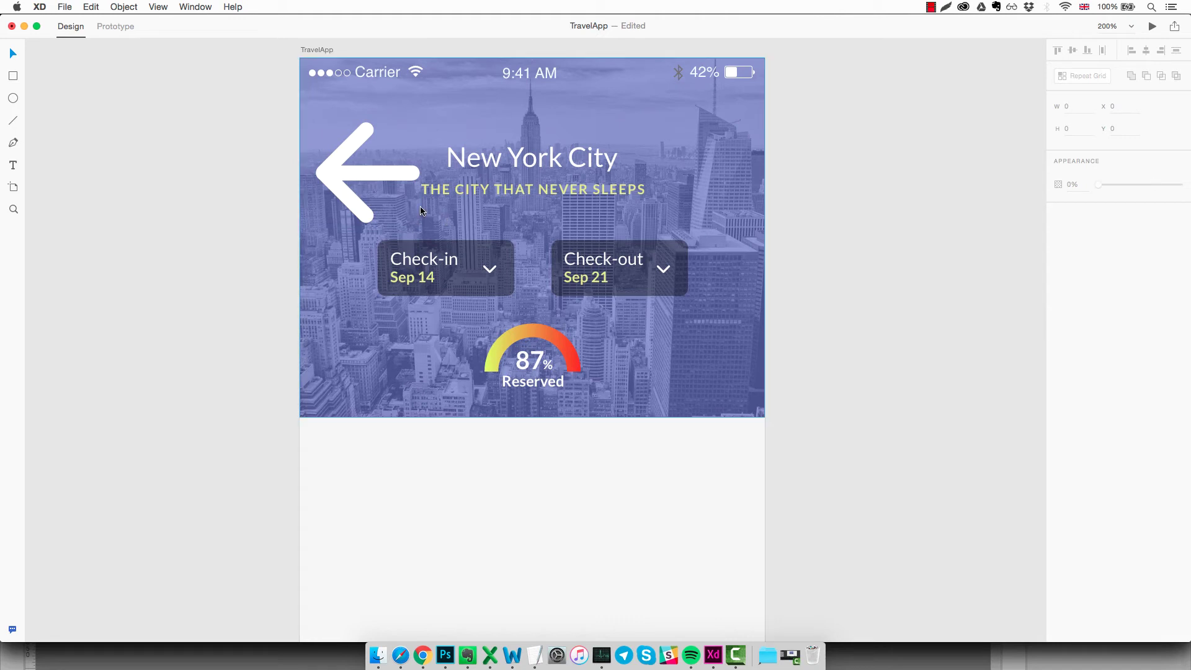
# Scale the back arrow down to about 18 × 18 and place it under the status bar at about X 15, Y 31.
pyautogui.click(378, 175)
pyautogui.moveTo(420, 223); pyautogui.dragTo(332, 110)
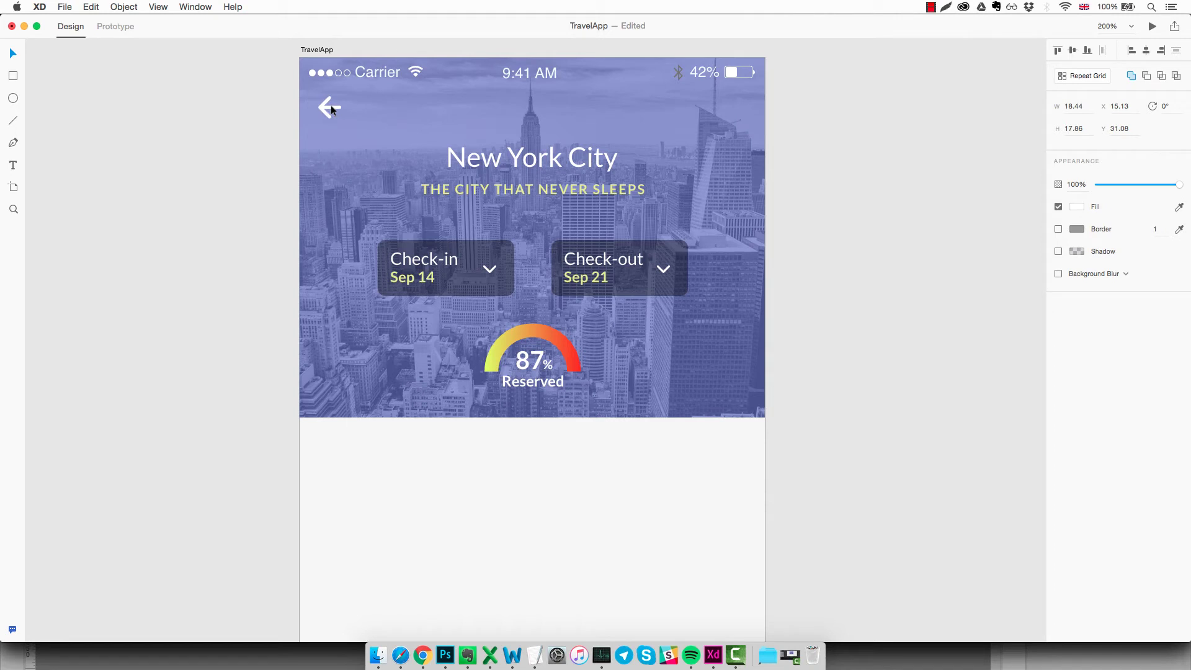
pyautogui.click(391, 158)
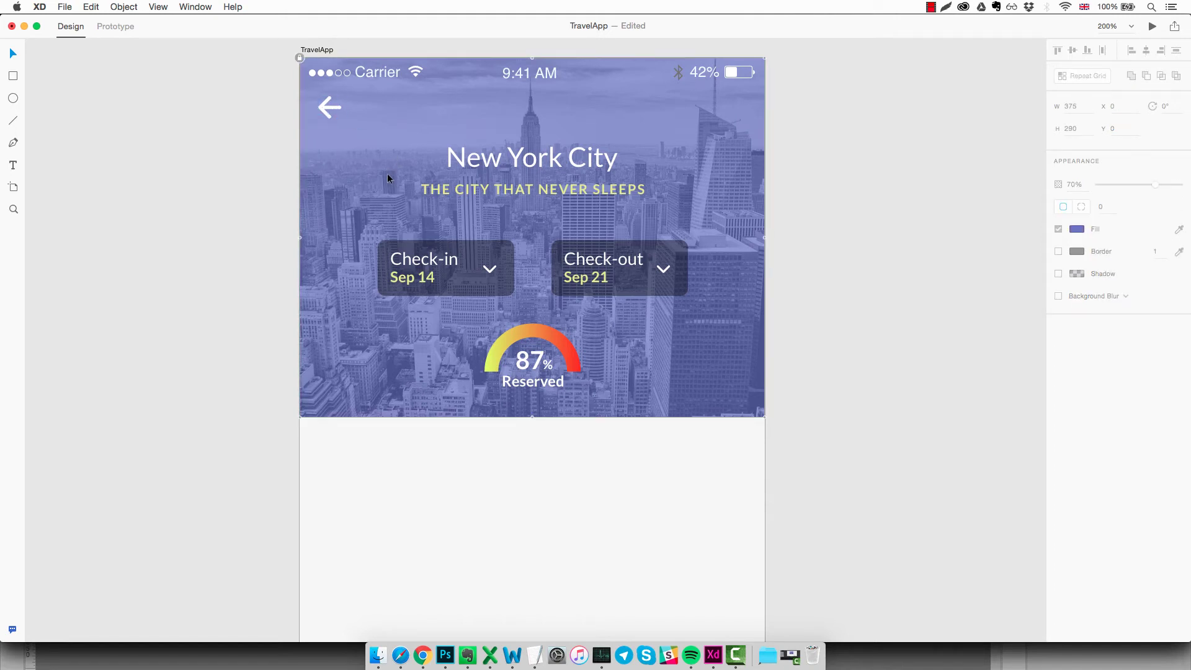
pyautogui.press('super+minus')
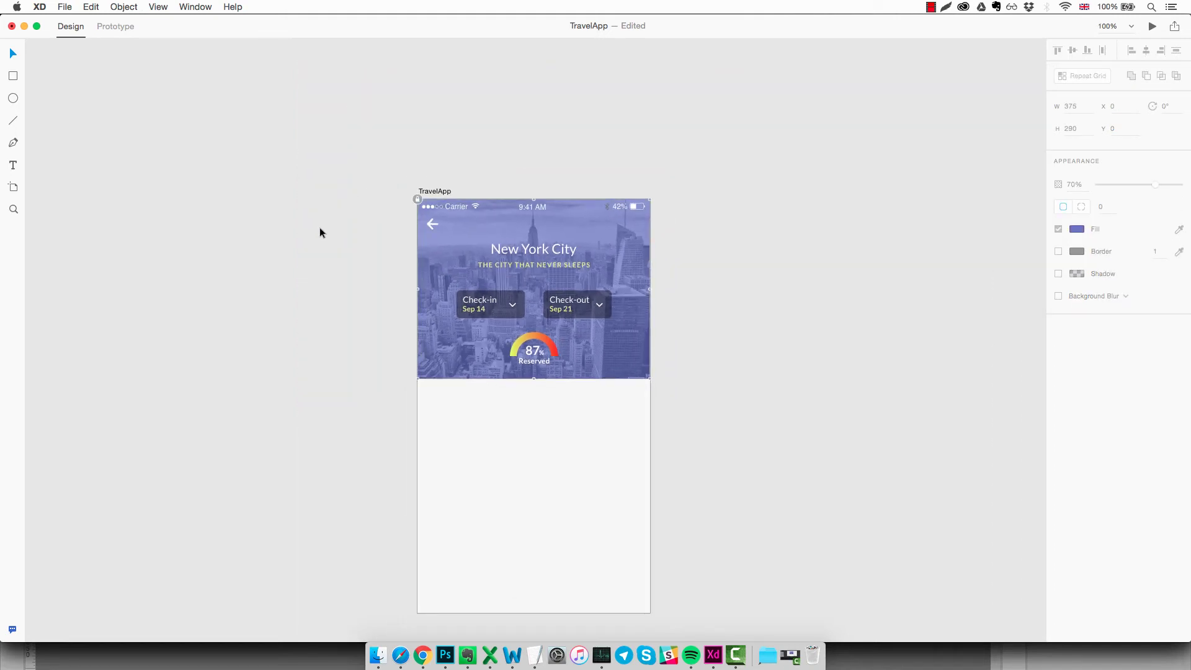
# Draw a narrow vertical rectangle about 8 × 100 on the empty canvas beside the artboard.
pyautogui.press('super+plus')
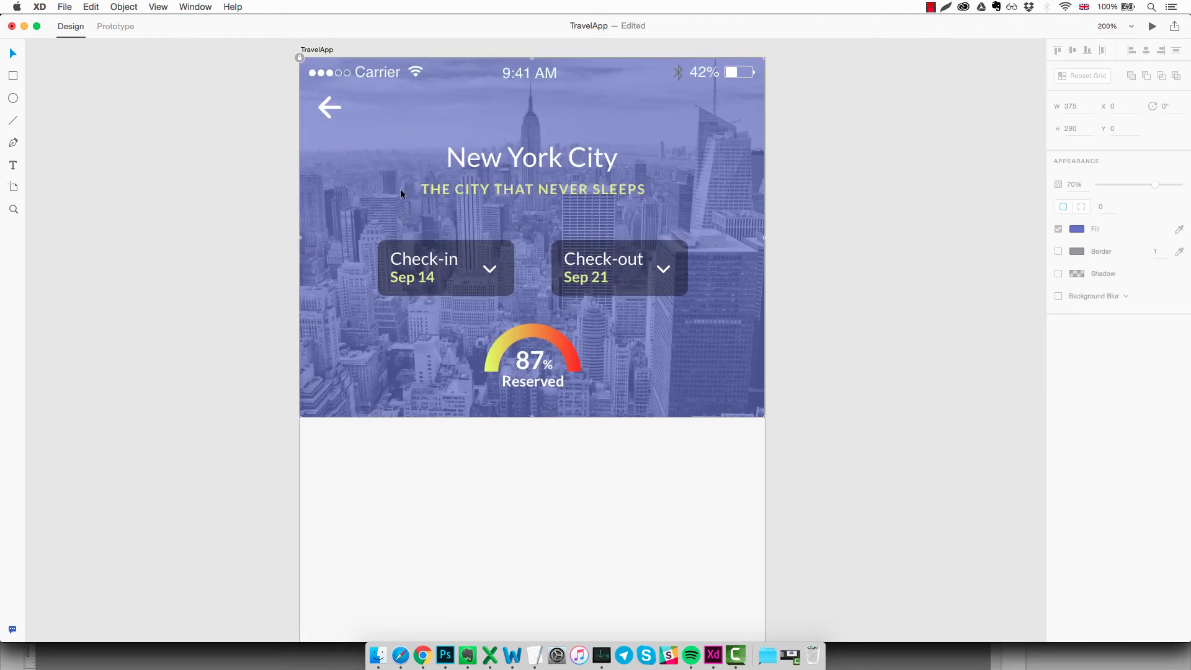
pyautogui.press('Escape')
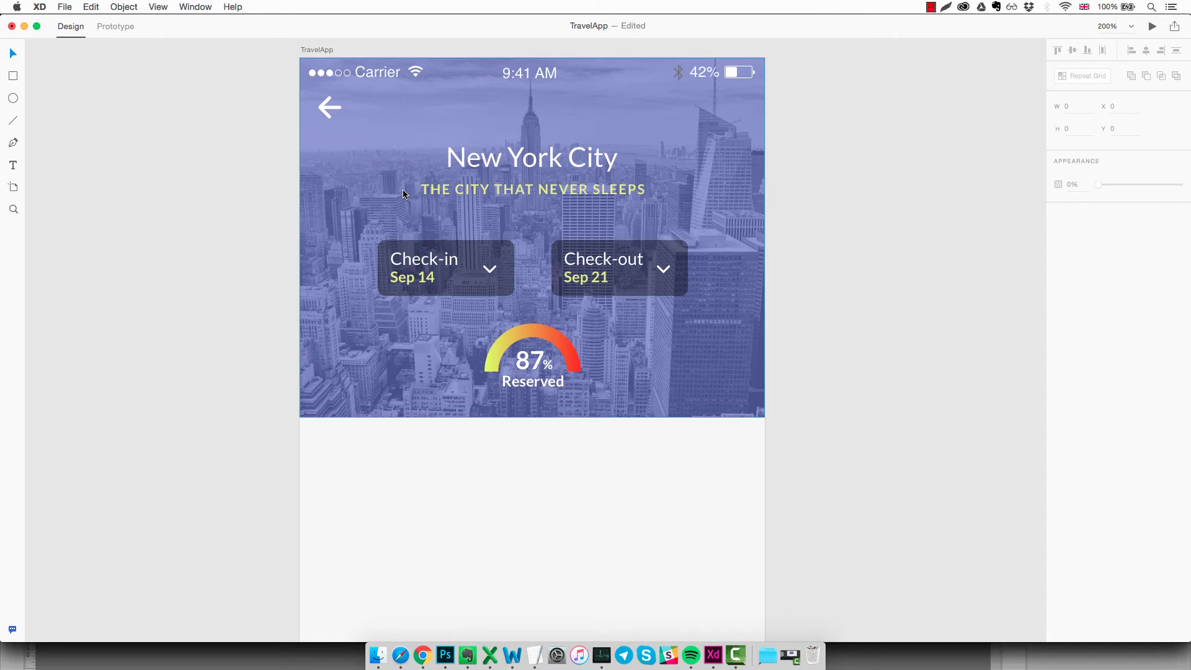
pyautogui.click(13, 76)
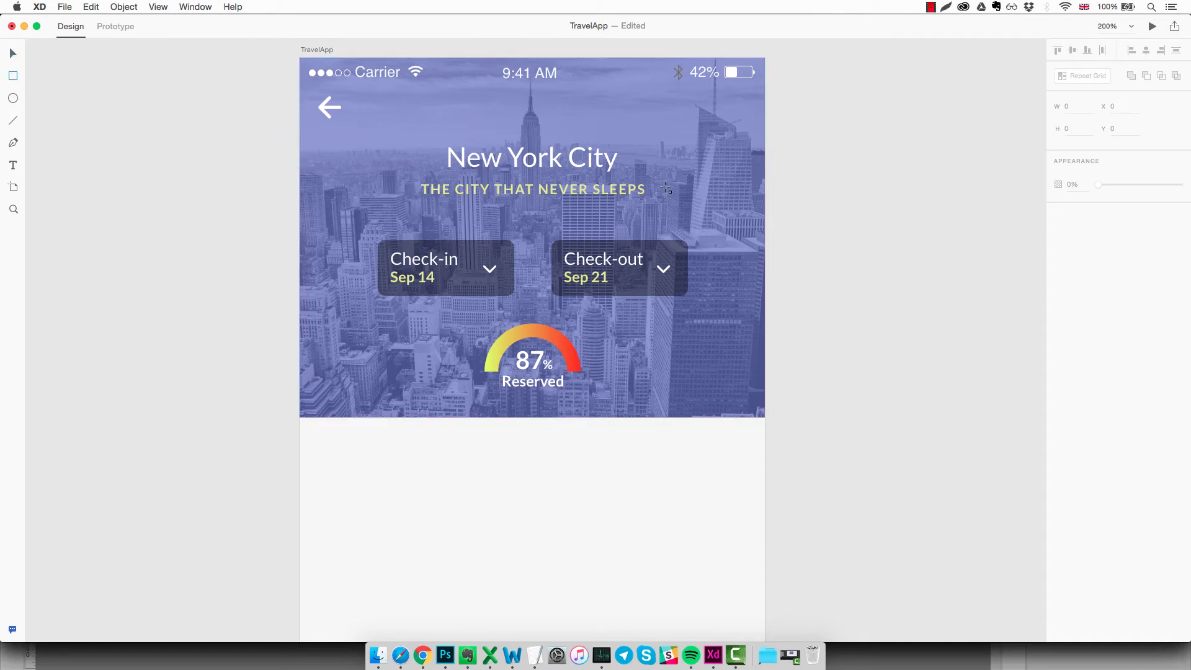
pyautogui.moveTo(824, 141)
pyautogui.mouseDown()
pyautogui.moveTo(845, 197)
pyautogui.moveTo(862, 335)
pyautogui.moveTo(845, 266)
pyautogui.moveTo(833, 266)
pyautogui.mouseUp()
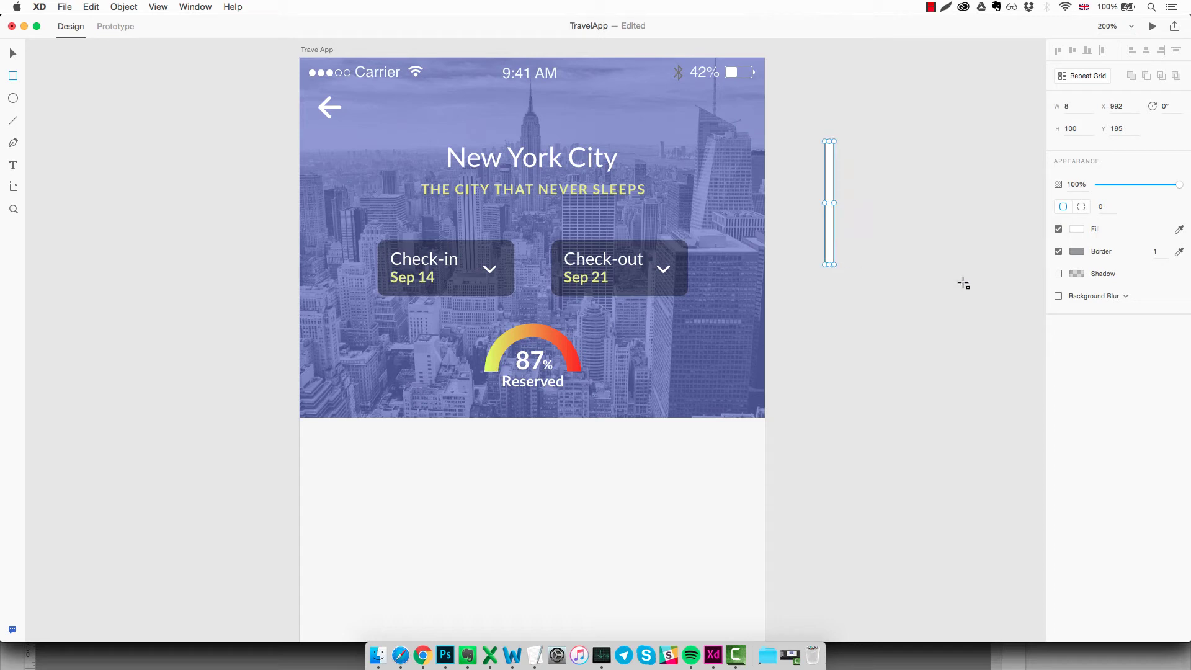
# Remove the narrow rectangle's border and fill it with near-black #141010.
pyautogui.click(1058, 252)
pyautogui.click(1078, 229)
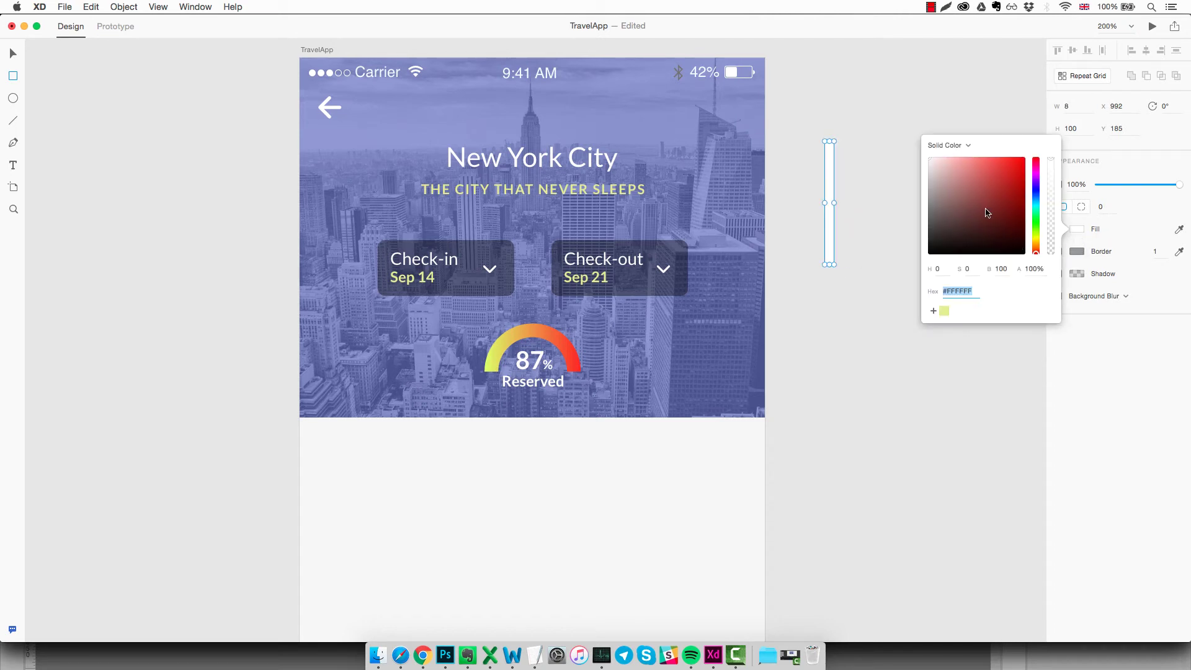
pyautogui.click(948, 248)
pyautogui.click(875, 333)
pyautogui.press('v')
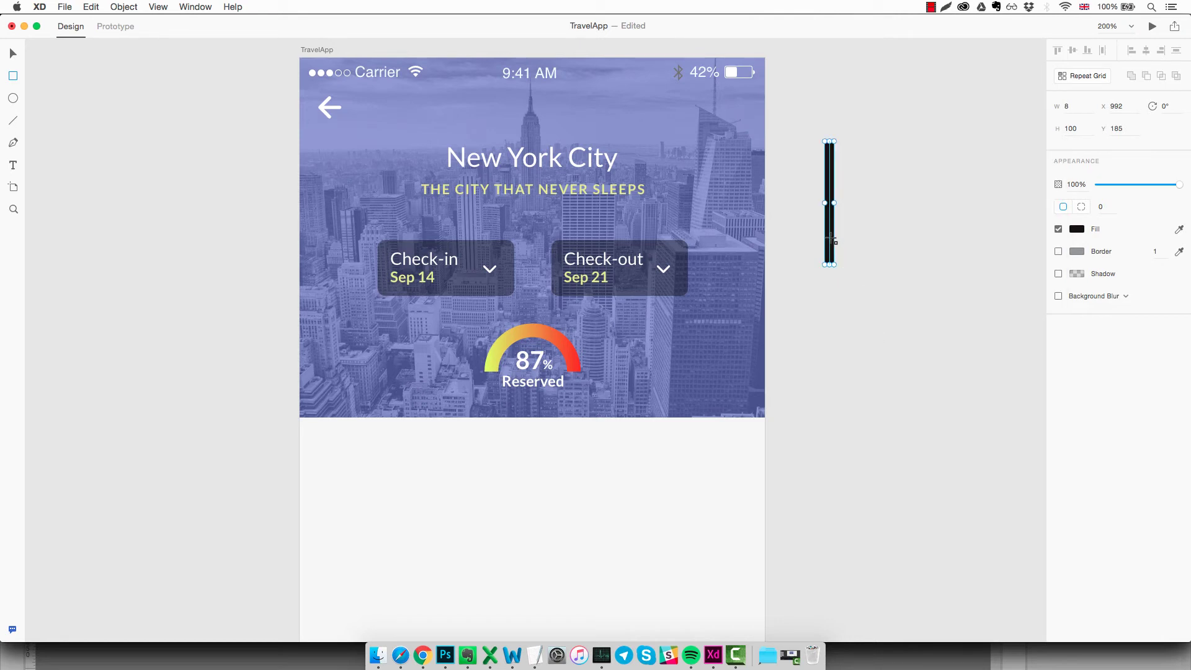
# Round the corners of the black bar with a radius of 3.
pyautogui.click(1102, 207)
pyautogui.write('3')
pyautogui.click(881, 255)
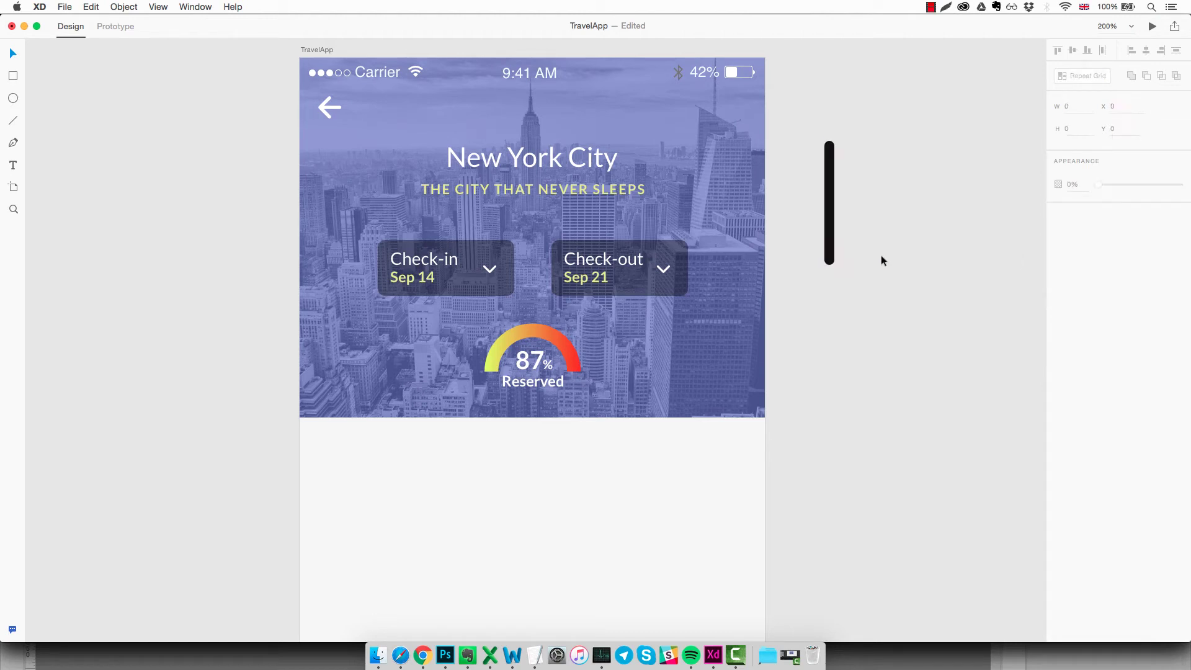
# Draw a circle about 30 × 30 beside the black bar.
pyautogui.click(834, 231)
pyautogui.click(877, 227)
pyautogui.press('e')
pyautogui.moveTo(855, 210); pyautogui.dragTo(895, 254)
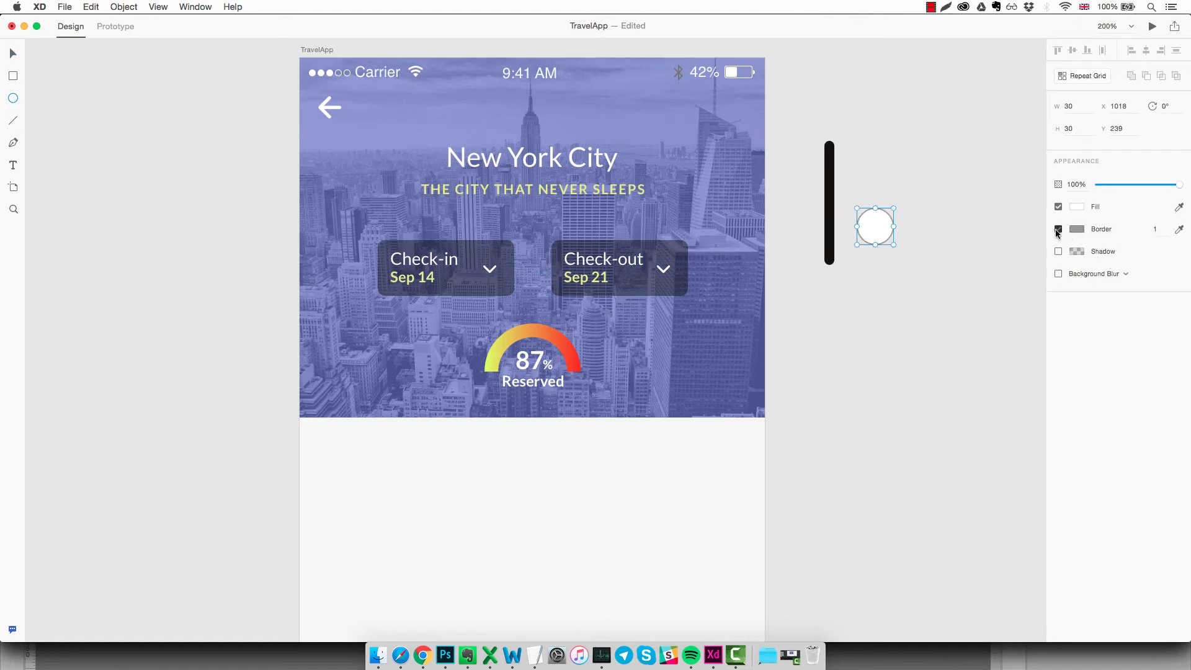
# Remove the circle's border and fill it with dark #332727.
pyautogui.click(1059, 228)
pyautogui.click(1078, 206)
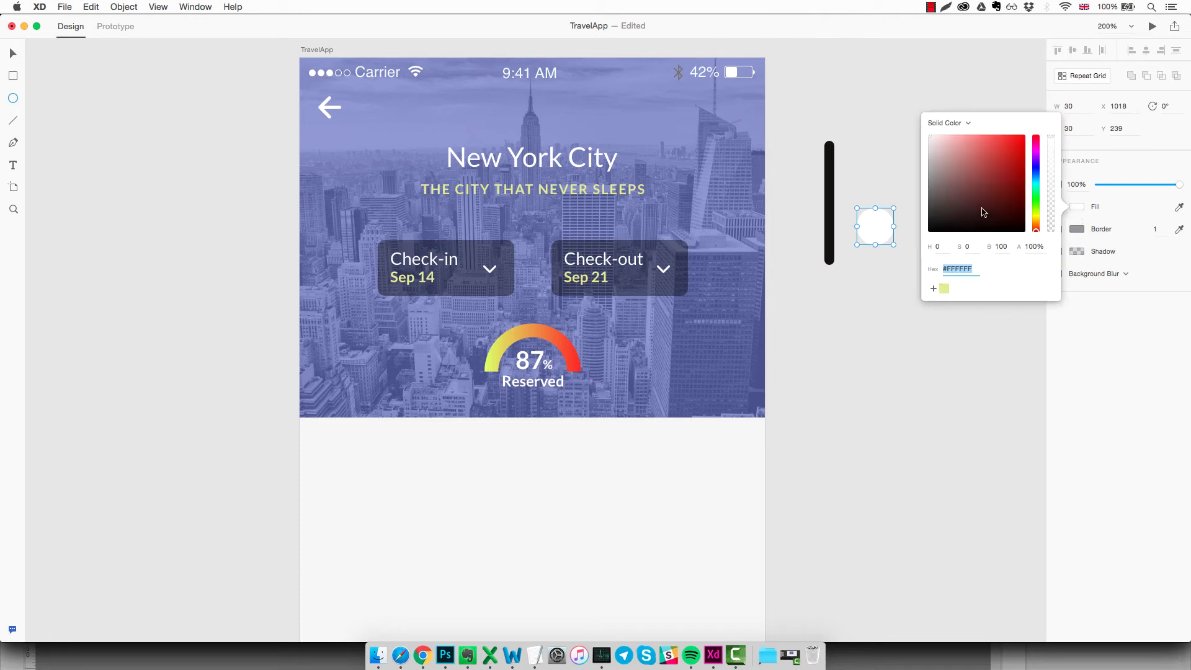
pyautogui.click(950, 214)
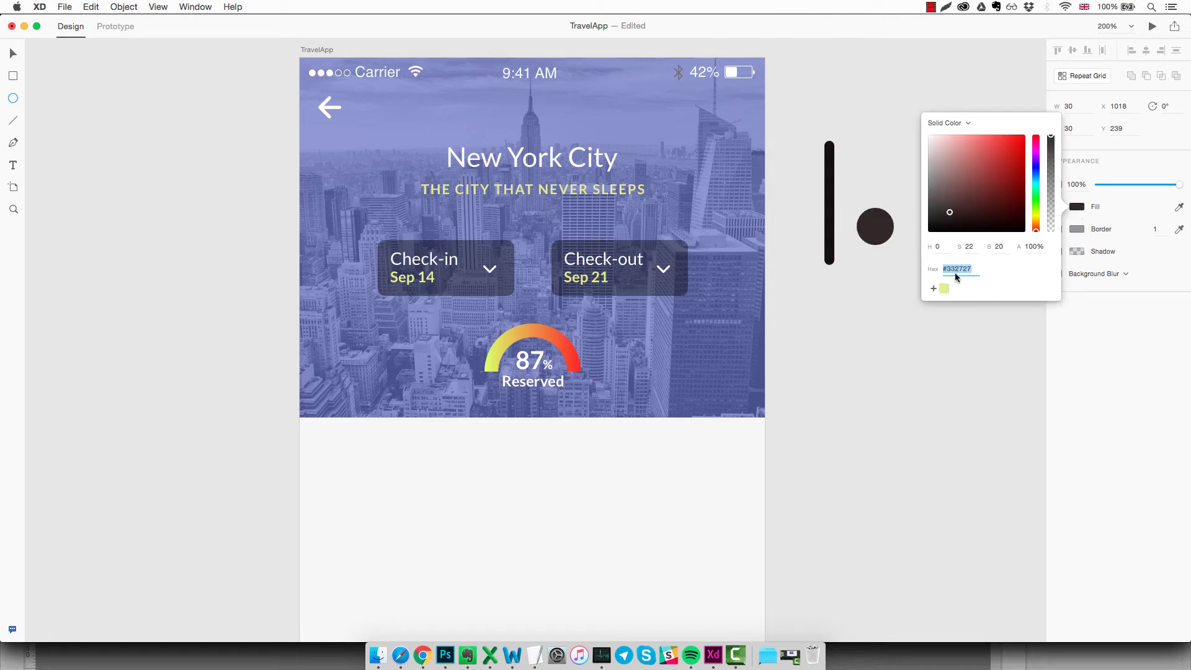
pyautogui.click(935, 330)
pyautogui.press('v')
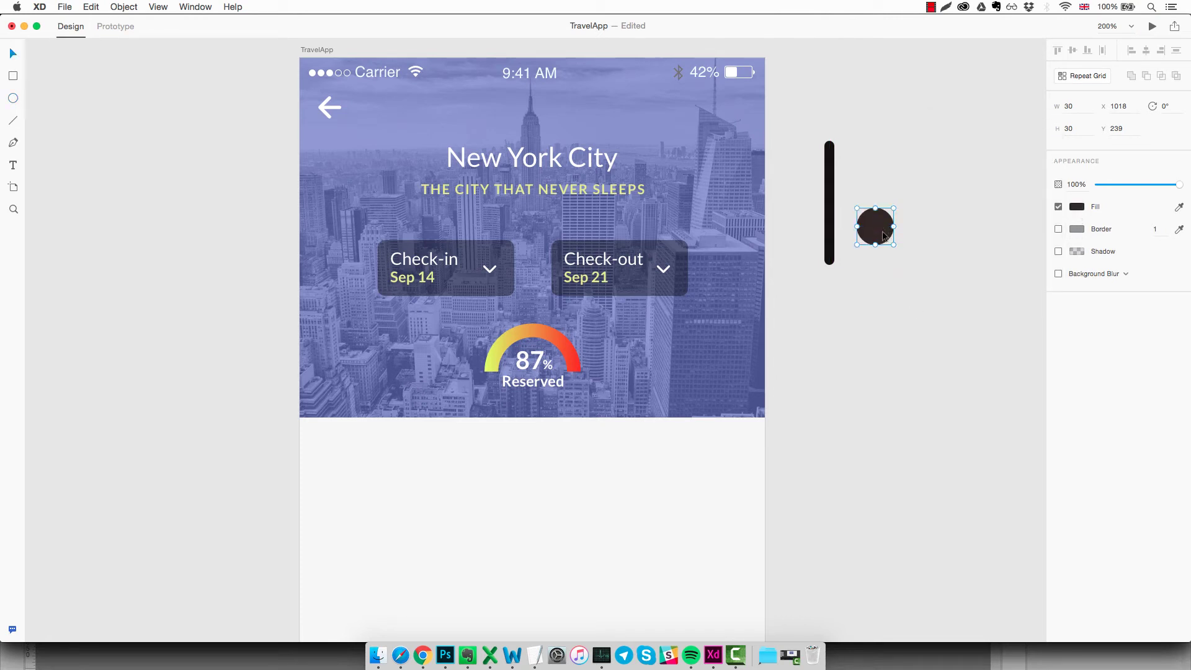
# Place the circle over the upper part of the bar and duplicate the pair twice to form a row of three sliders.
pyautogui.moveTo(884, 235); pyautogui.dragTo(838, 187)
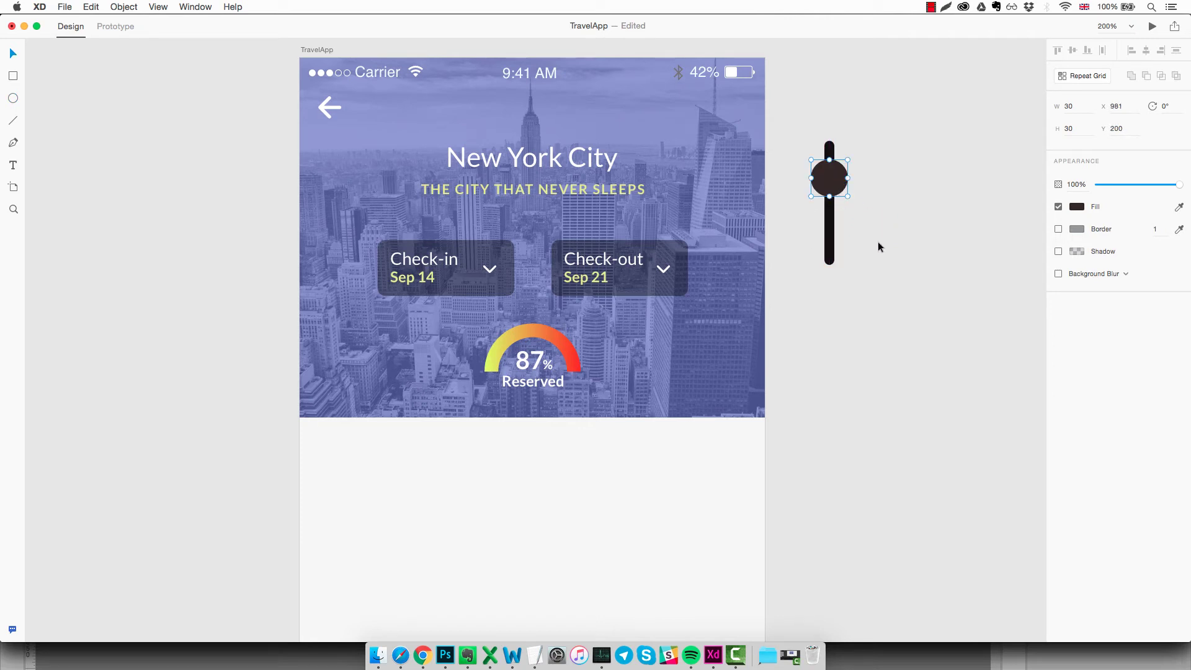
pyautogui.click(876, 239)
pyautogui.moveTo(875, 139); pyautogui.dragTo(930, 252)
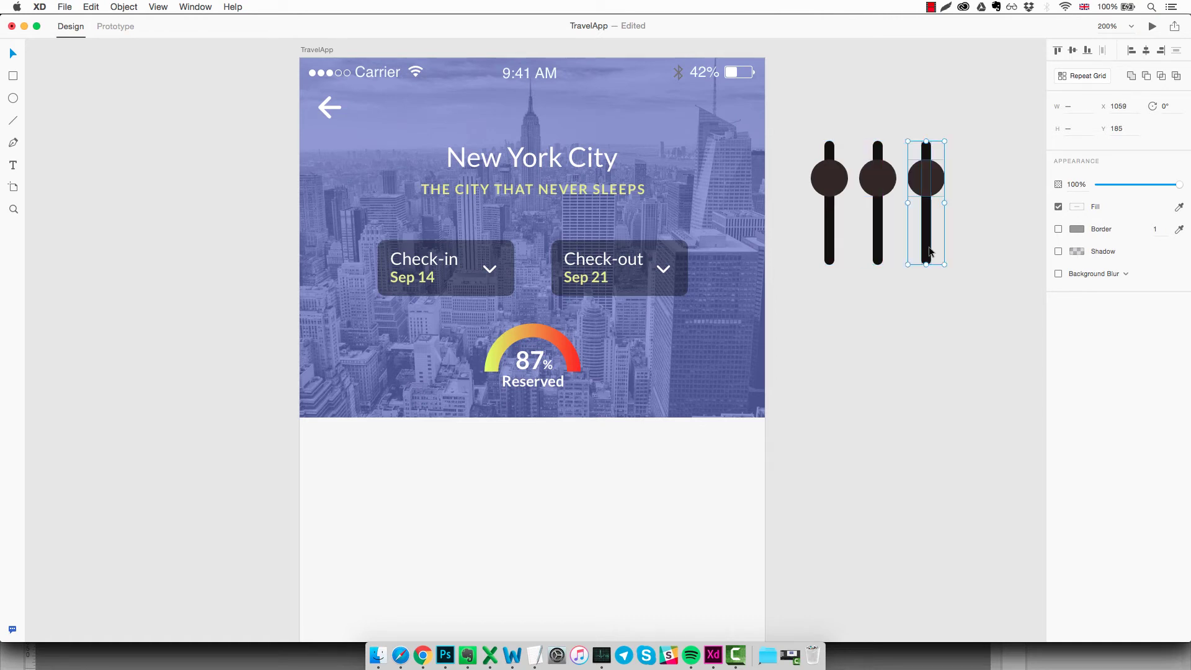
pyautogui.click(914, 310)
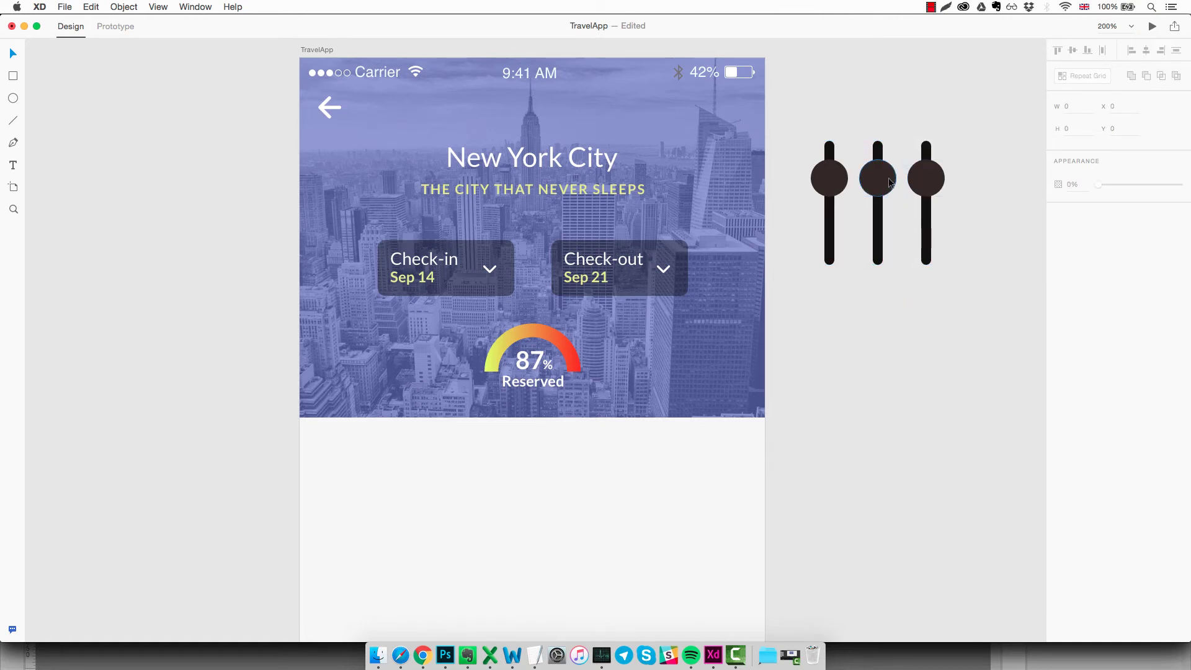
# Stagger the slider knobs by moving the middle one near its bar's lower end, the right one slightly down and the left one slightly up.
pyautogui.moveTo(891, 183); pyautogui.dragTo(888, 236)
pyautogui.moveTo(939, 179); pyautogui.dragTo(941, 184)
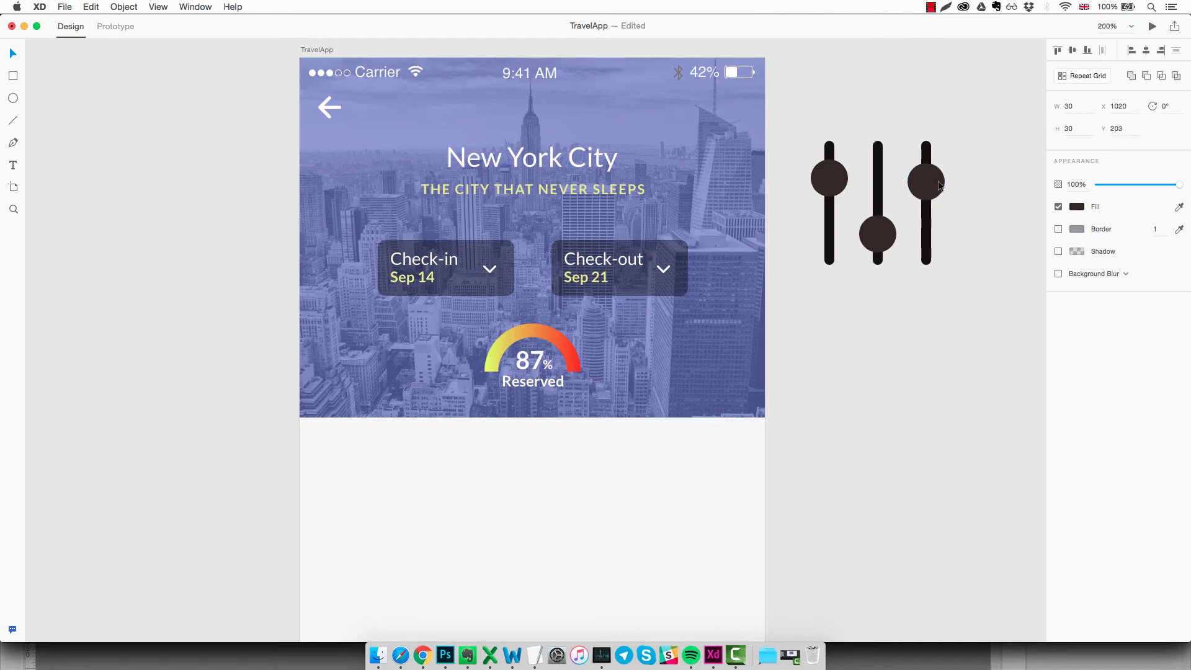
pyautogui.moveTo(842, 176); pyautogui.dragTo(842, 171)
pyautogui.click(948, 373)
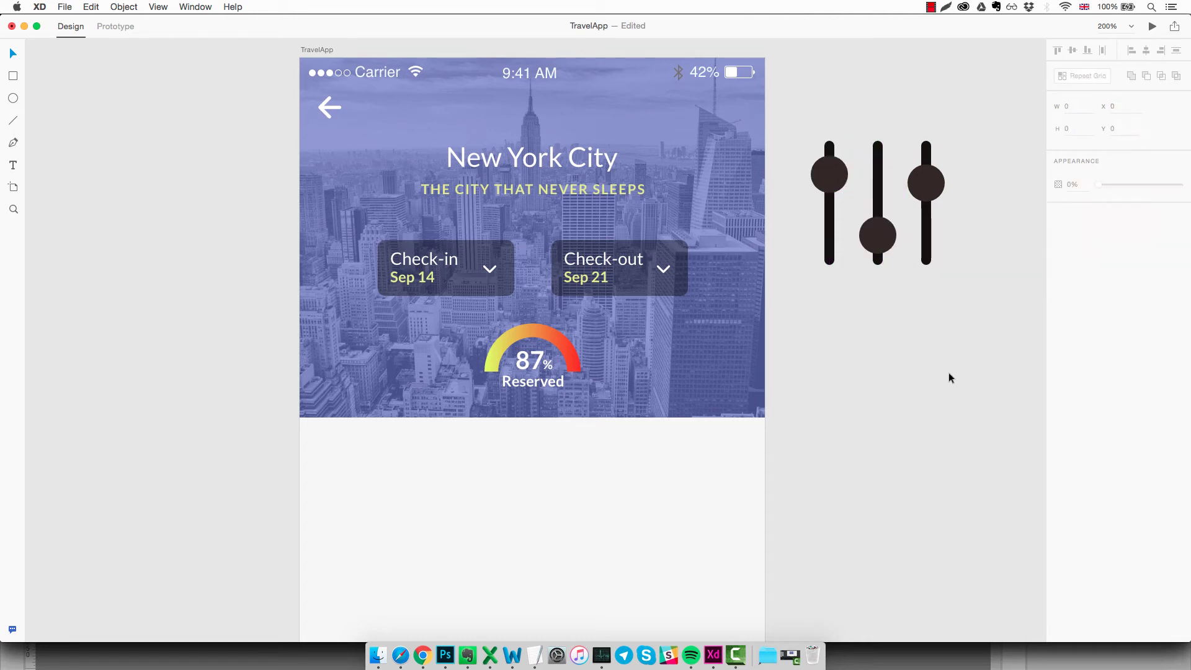
# Unite all the bars and circles of the three sliders into a single shape.
pyautogui.moveTo(971, 193); pyautogui.dragTo(810, 296)
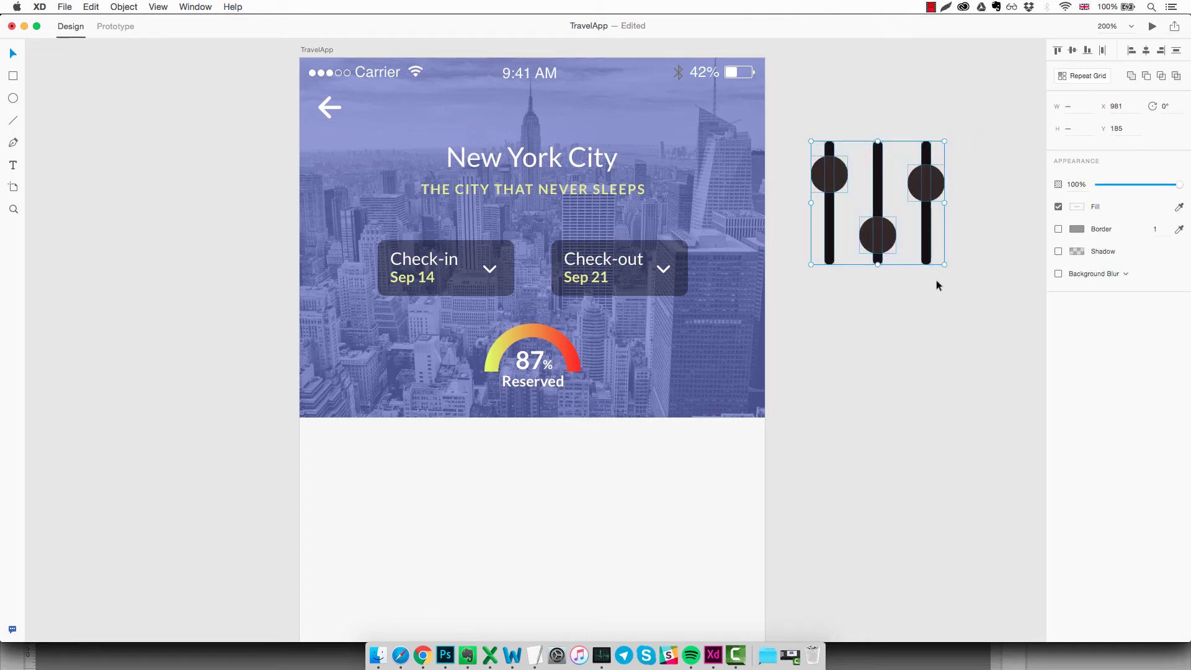
pyautogui.click(1130, 76)
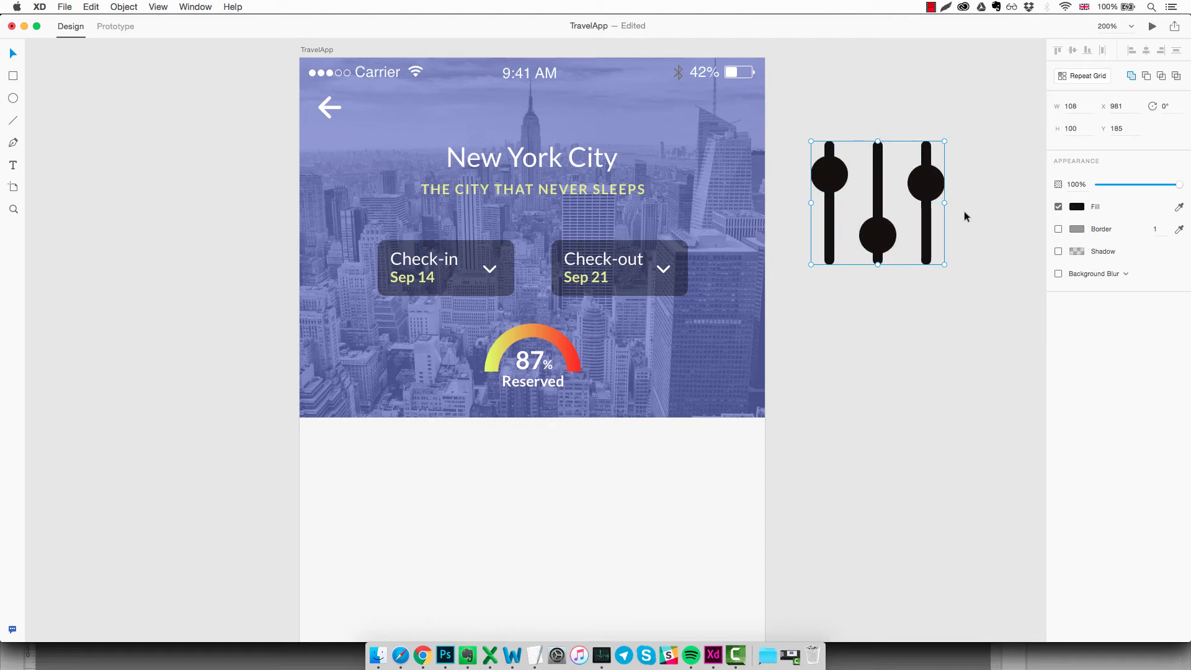
# Fill the sliders icon white, then scale it to about 18 × 17 and place it in the header opposite the back arrow.
pyautogui.click(1077, 207)
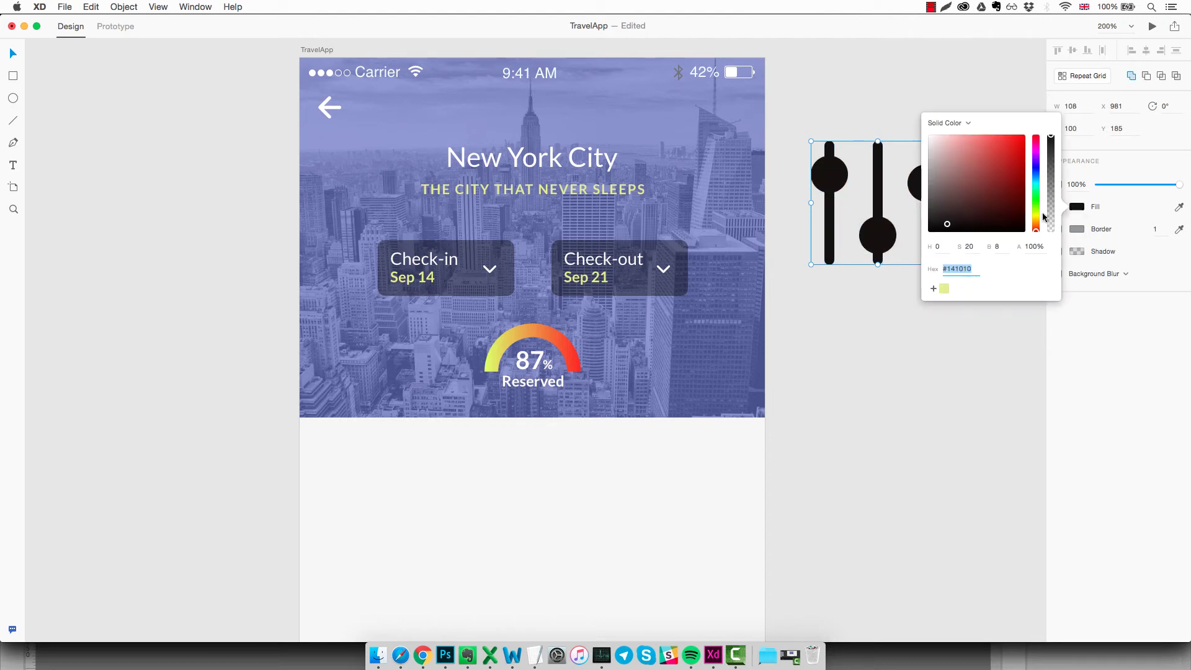
pyautogui.moveTo(955, 156); pyautogui.dragTo(742, 111)
pyautogui.click(914, 357)
pyautogui.click(936, 184)
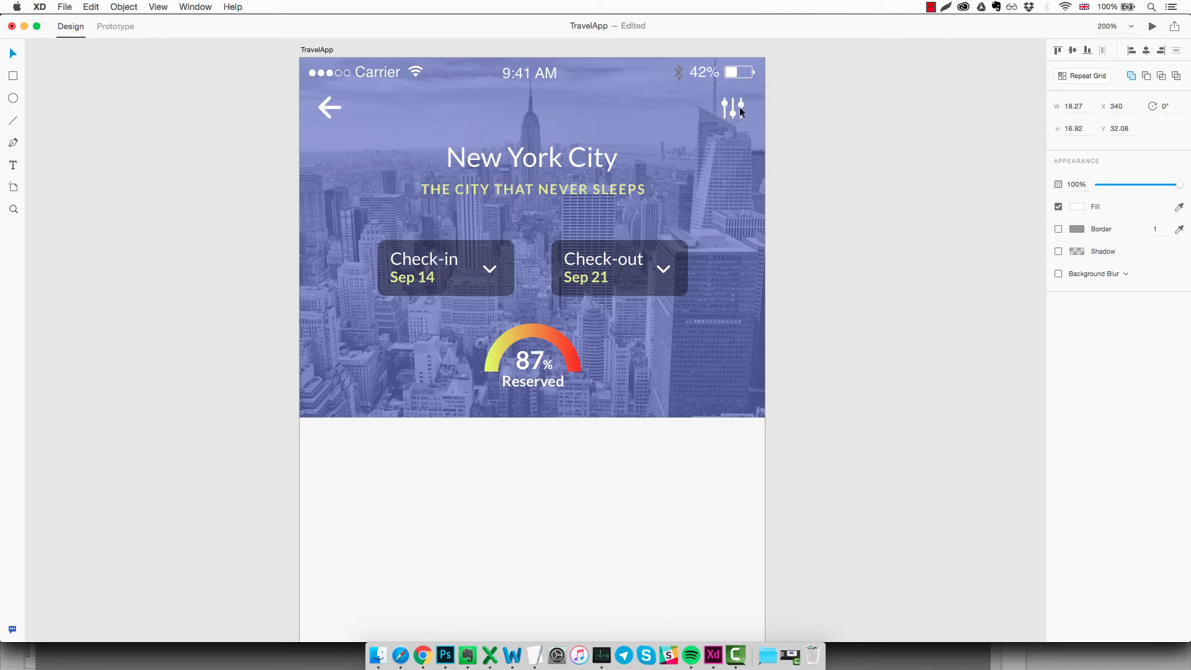
# Deselect the sliders icon and save the TravelApp document.
pyautogui.click(874, 153)
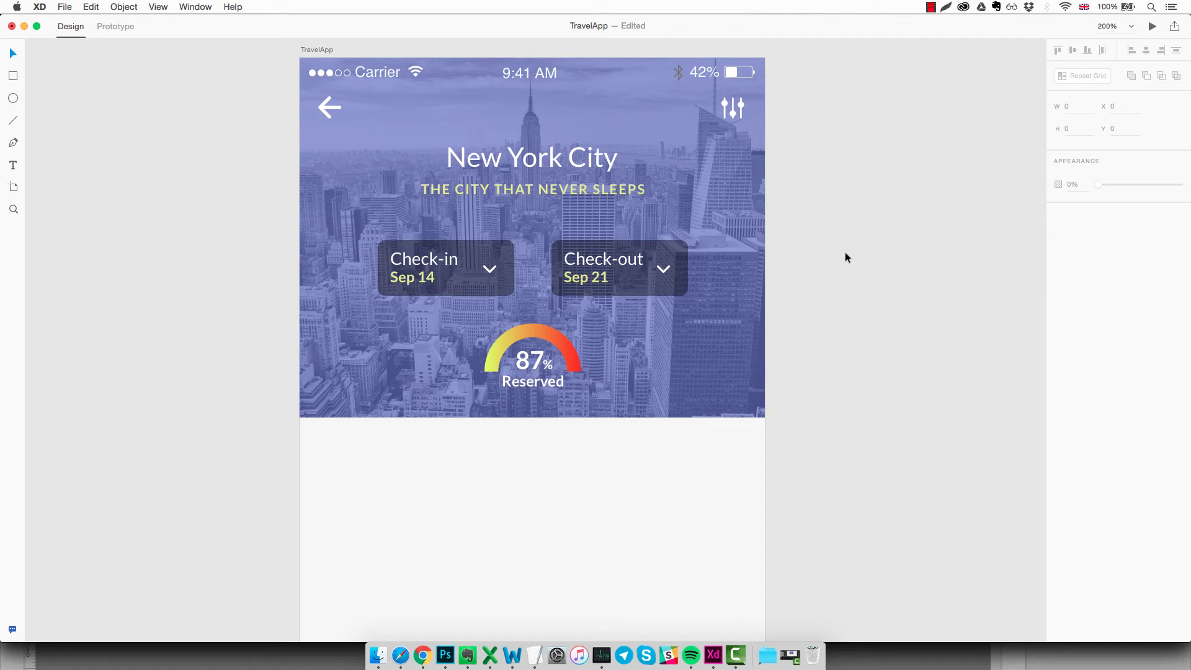
pyautogui.press('super+s')
# Nudge the back arrow to the artboard's left edge and then 20 px inward from it.
pyautogui.scroll(1, 845, 253)
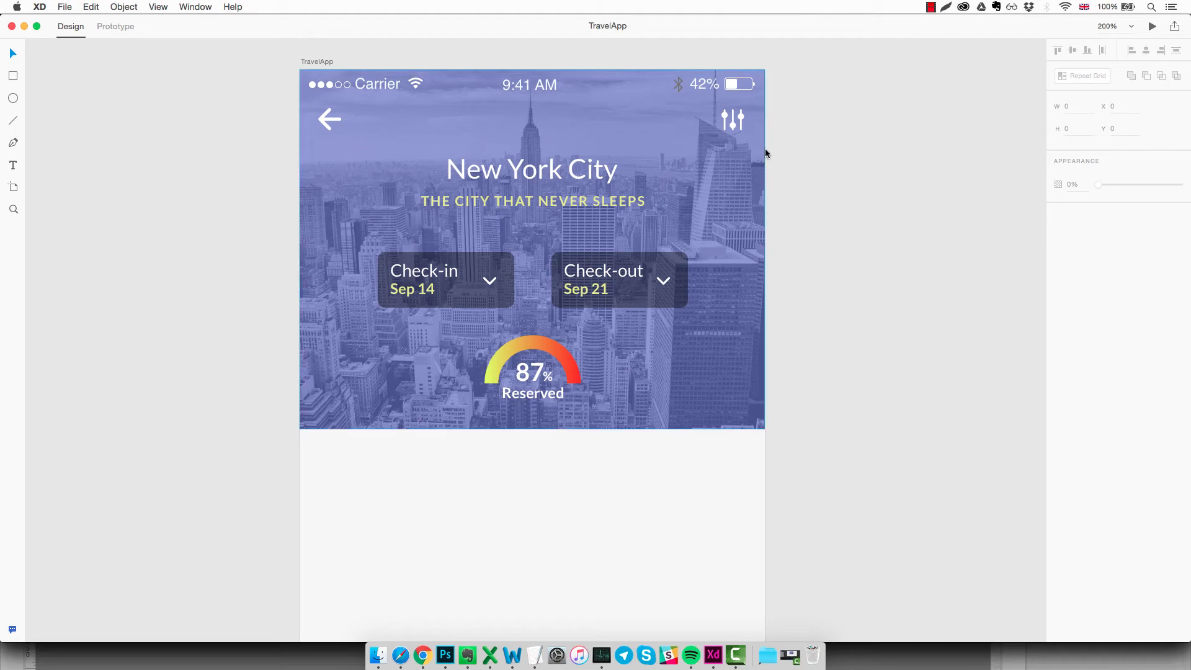
pyautogui.click(323, 122)
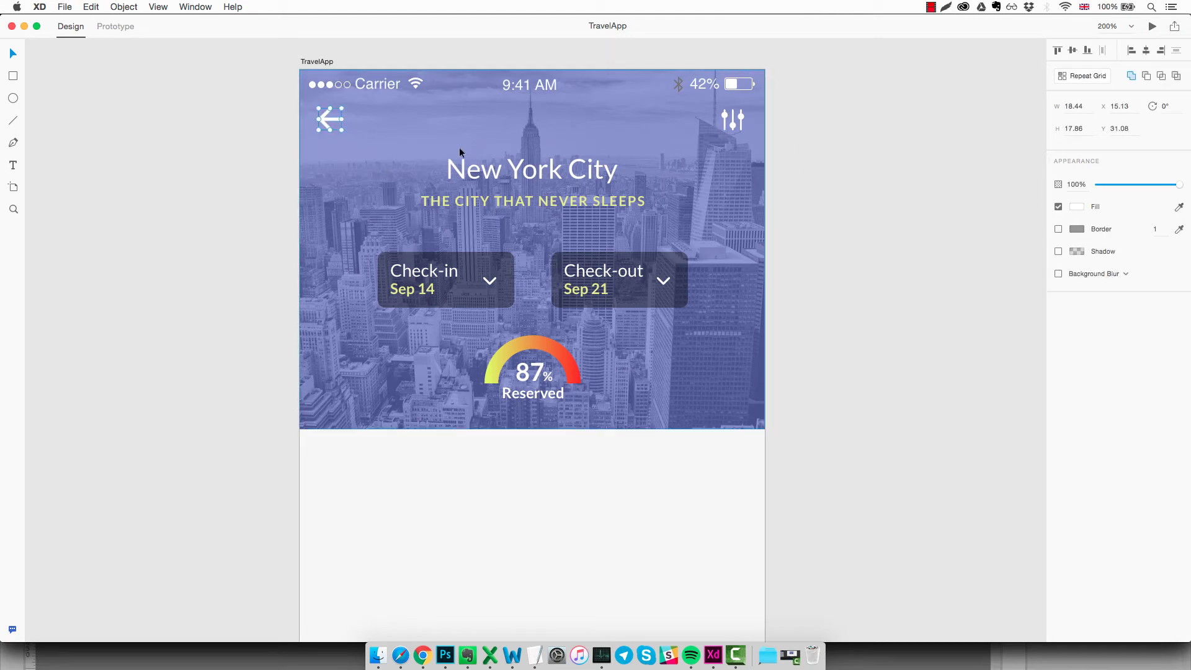
pyautogui.hotkey('shift', 'Left')
pyautogui.press('Left')
pyautogui.press('Left')
pyautogui.press('Left')
pyautogui.press('Left')
pyautogui.press('Left')
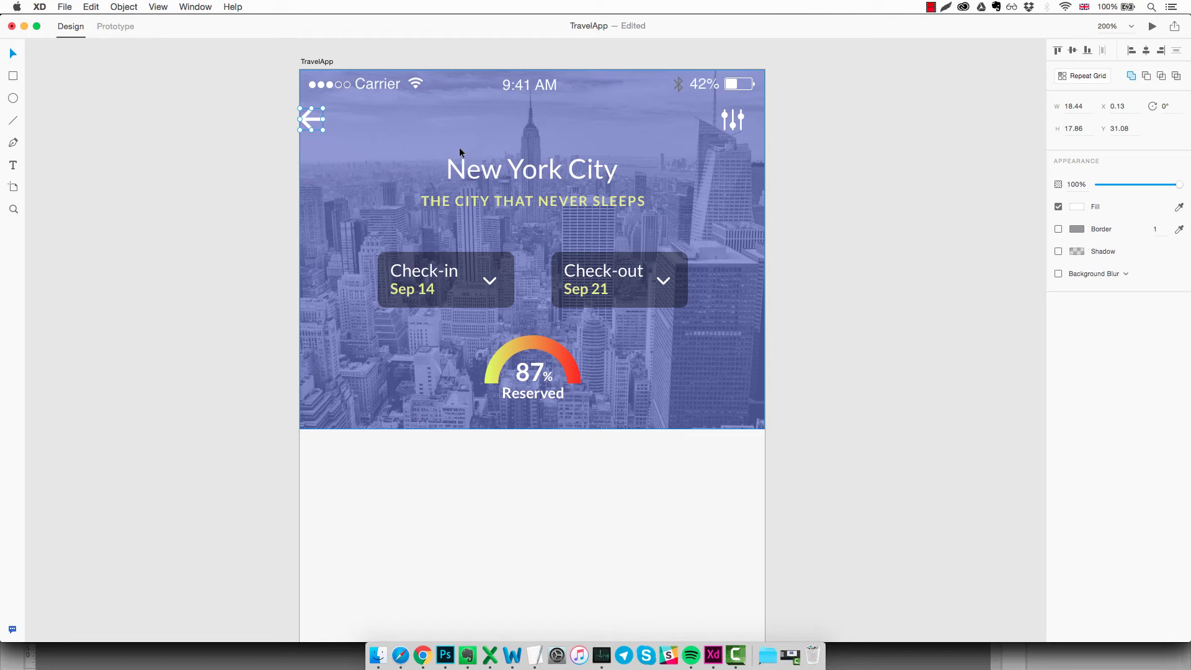
pyautogui.hotkey('shift', 'Right')
pyautogui.hotkey('shift', 'Right')
# Nudge the sliders icon to the artboard's right edge and then 20 px inward from it.
pyautogui.click(733, 121)
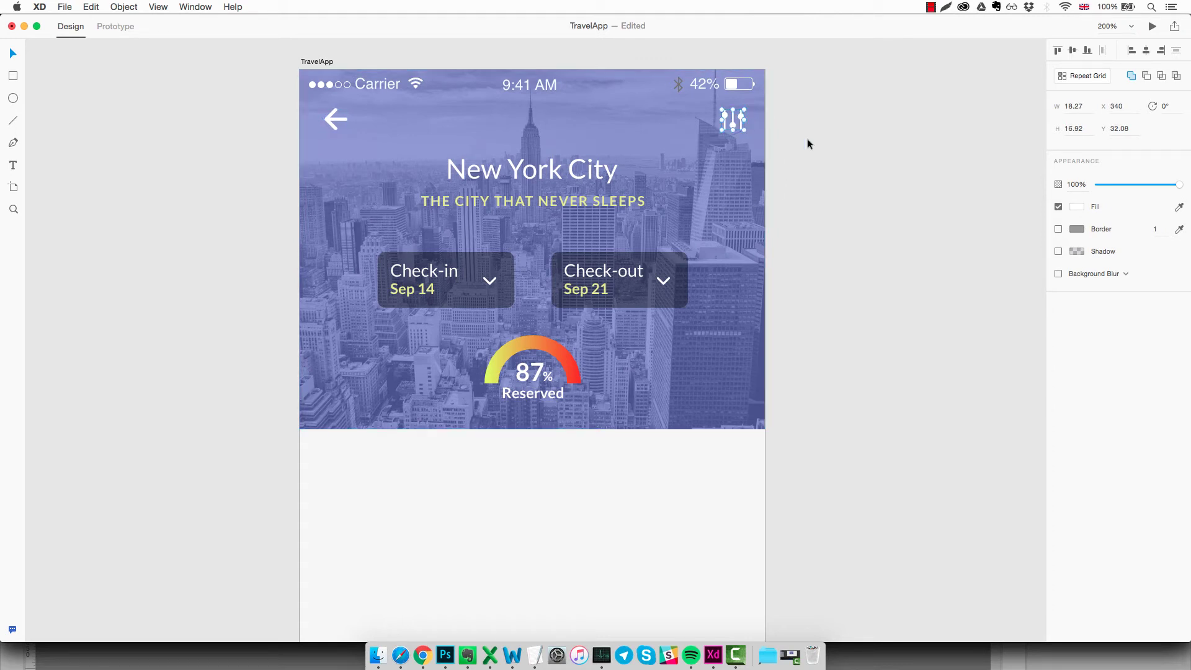
pyautogui.hotkey('shift', 'Right')
pyautogui.hotkey('shift', 'Right')
pyautogui.press('Left')
pyautogui.press('Left')
pyautogui.press('Left')
pyautogui.press('Left')
pyautogui.press('Right')
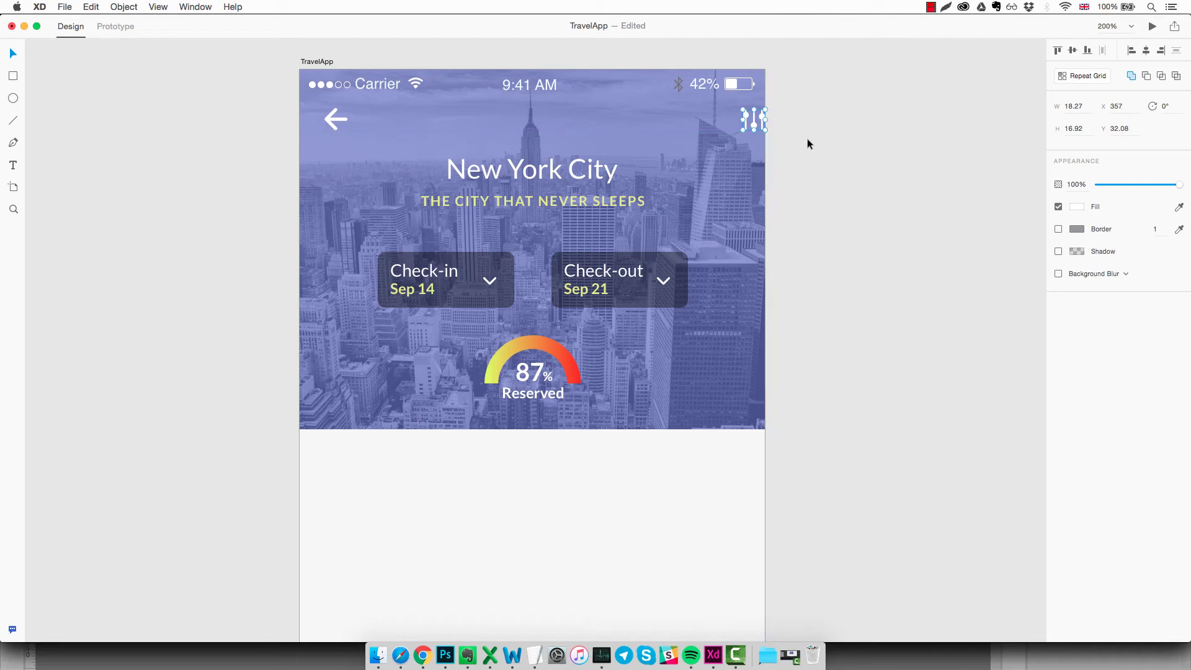
pyautogui.hotkey('shift', 'Left')
pyautogui.hotkey('shift', 'Left')
pyautogui.click(806, 139)
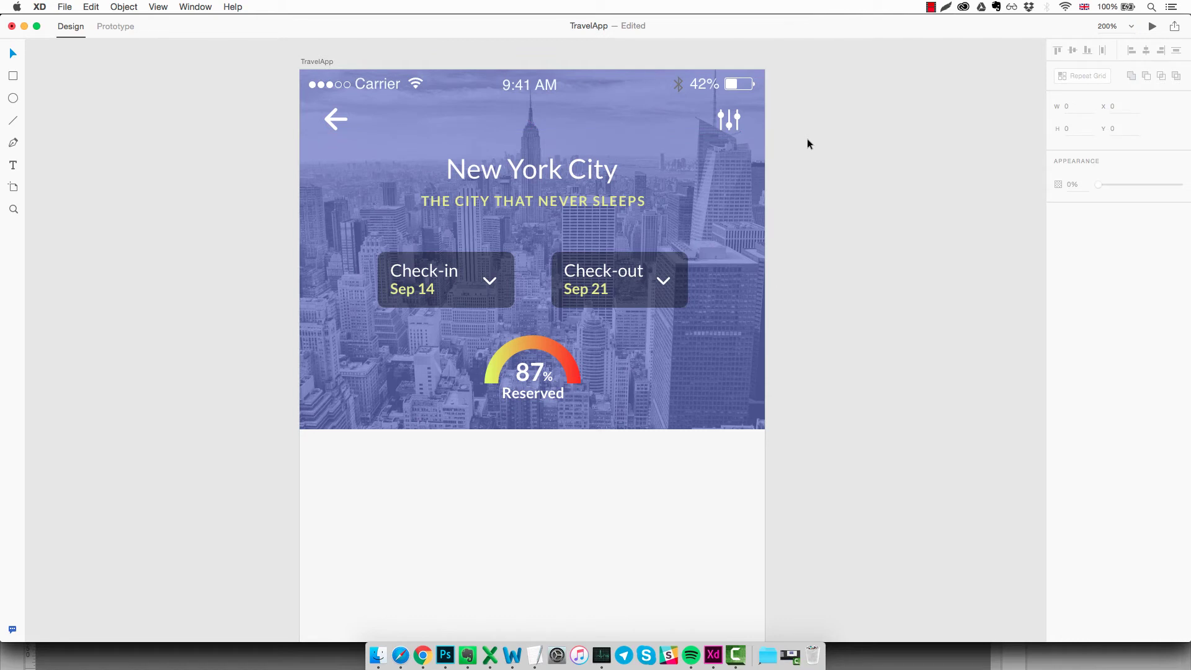
# Switch to the Video2 document and examine the apartment listing cards below its header.
pyautogui.hscroll(2, 808, 139)
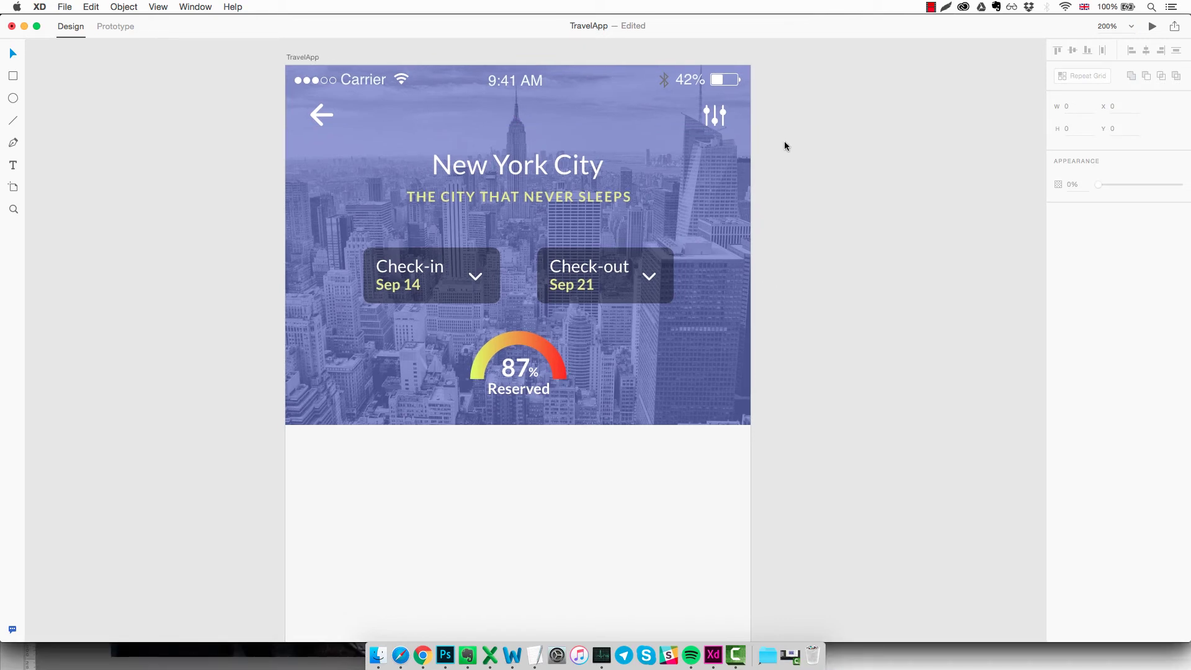
pyautogui.moveTo(714, 655)
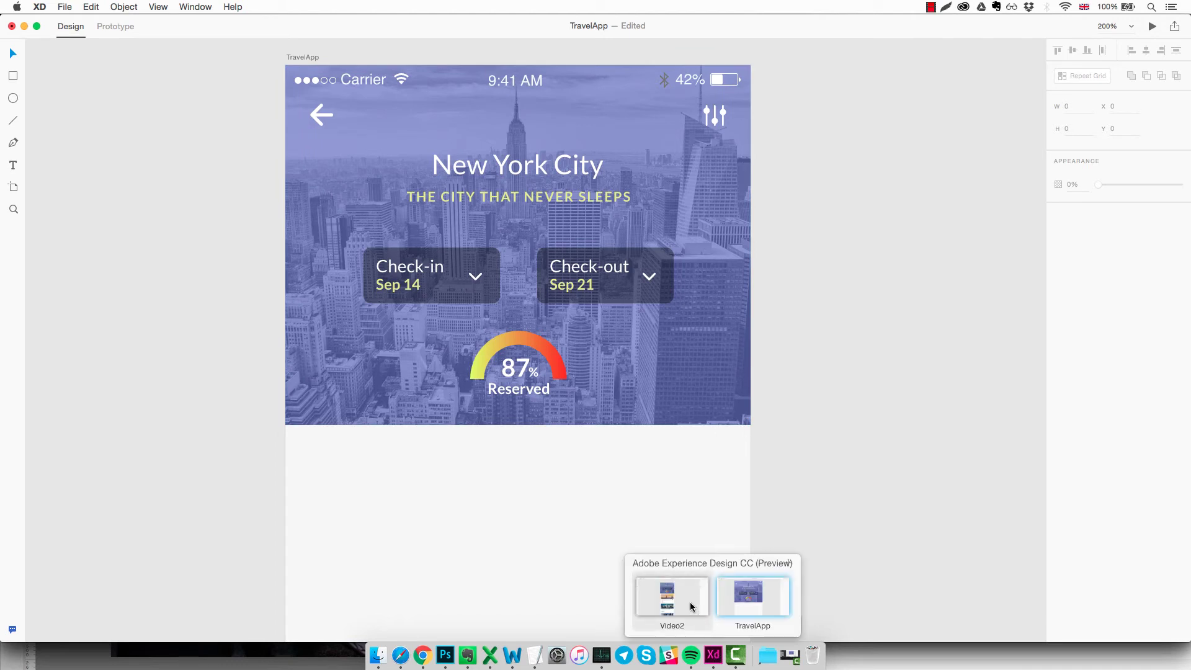
pyautogui.click(690, 602)
pyautogui.scroll(-3, 683, 495)
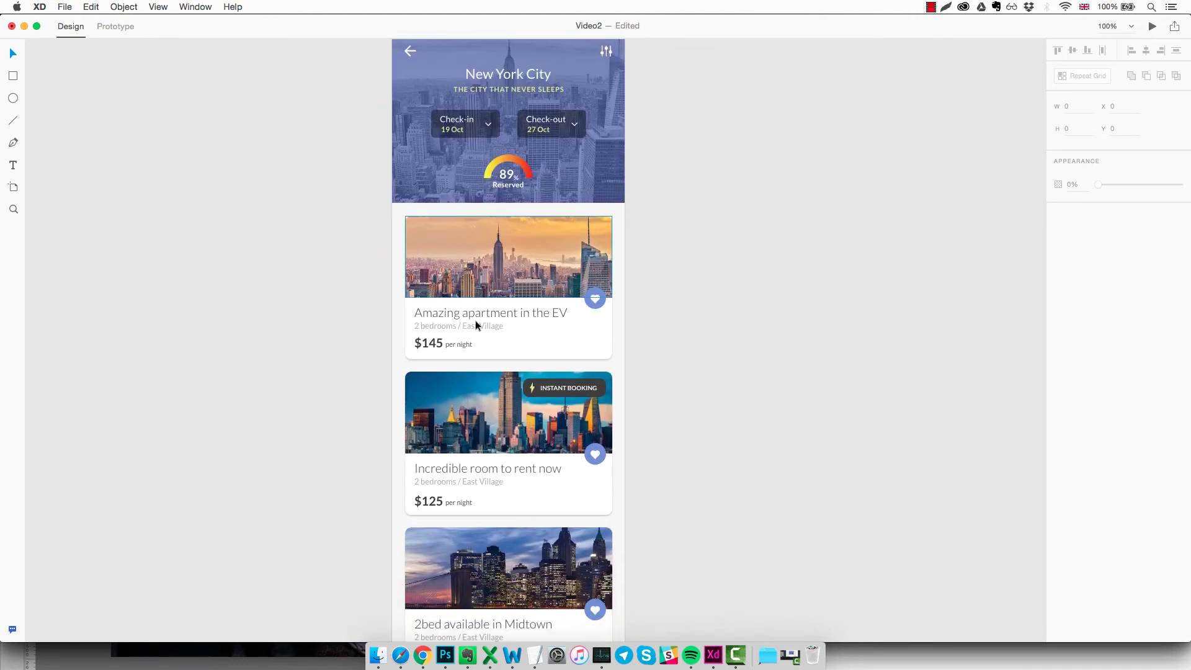
pyautogui.scroll(-2, 551, 291)
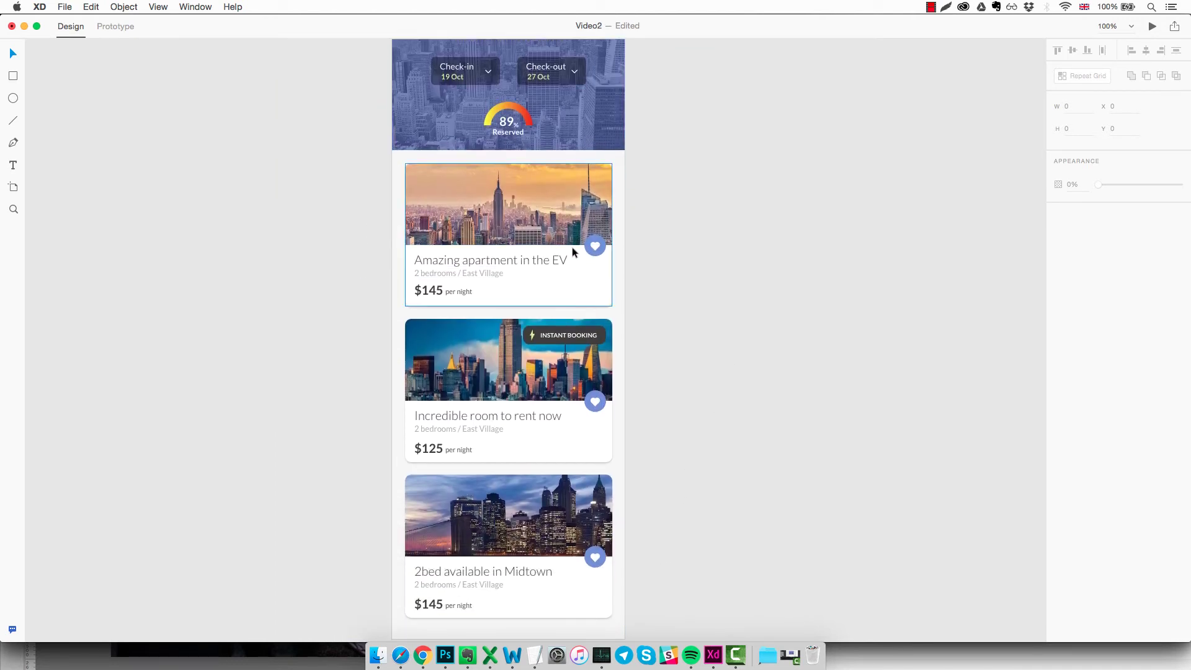
pyautogui.scroll(-2, 497, 408)
pyautogui.scroll(4, 500, 475)
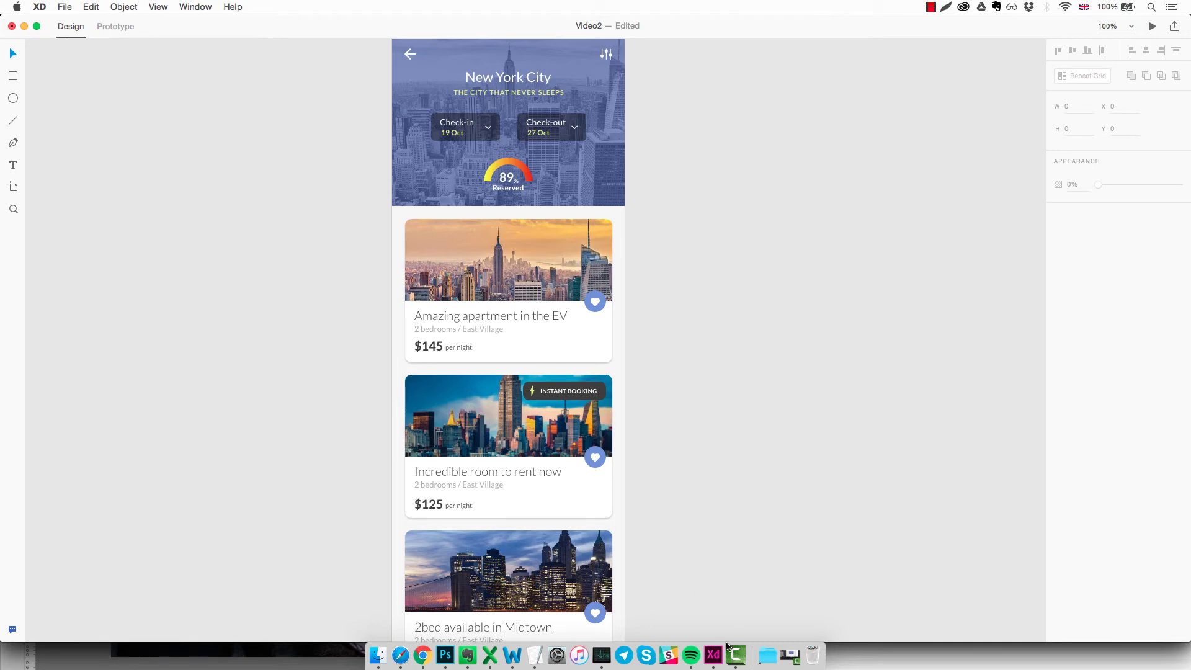
# Switch to the TravelApp document and draw a rectangle about 335 × 151 px below the header, at X 20, Y 325.
pyautogui.moveTo(724, 648)
pyautogui.click(747, 596)
pyautogui.scroll(-1, 628, 490)
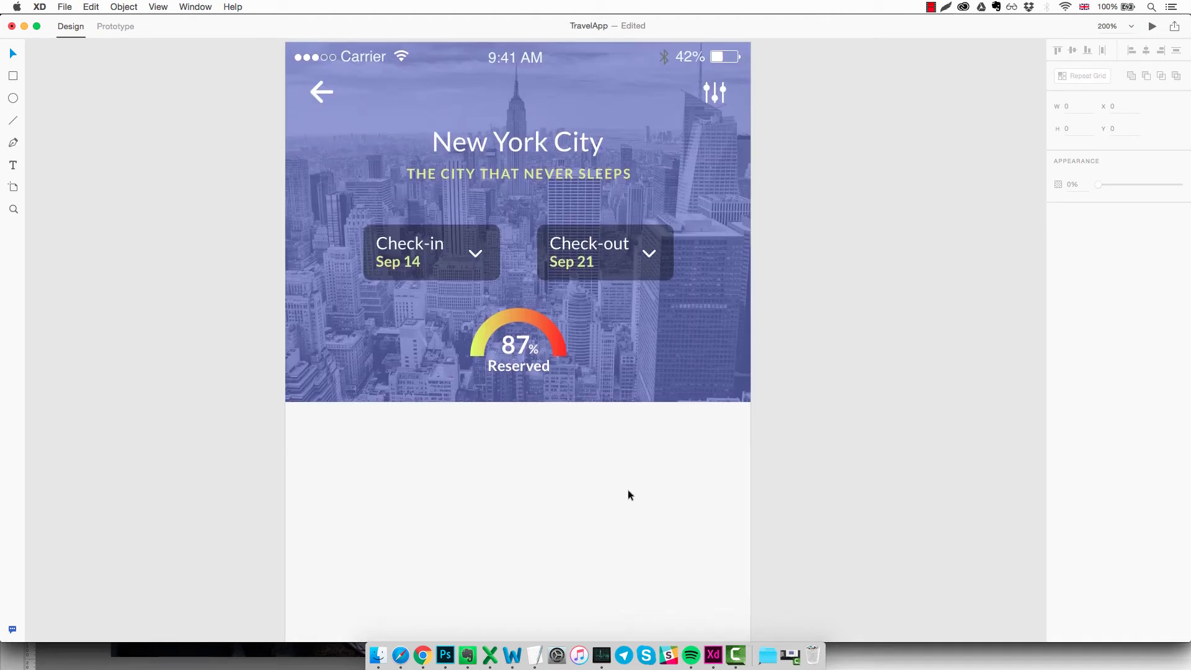
pyautogui.scroll(-5, 628, 494)
pyautogui.scroll(4, 628, 495)
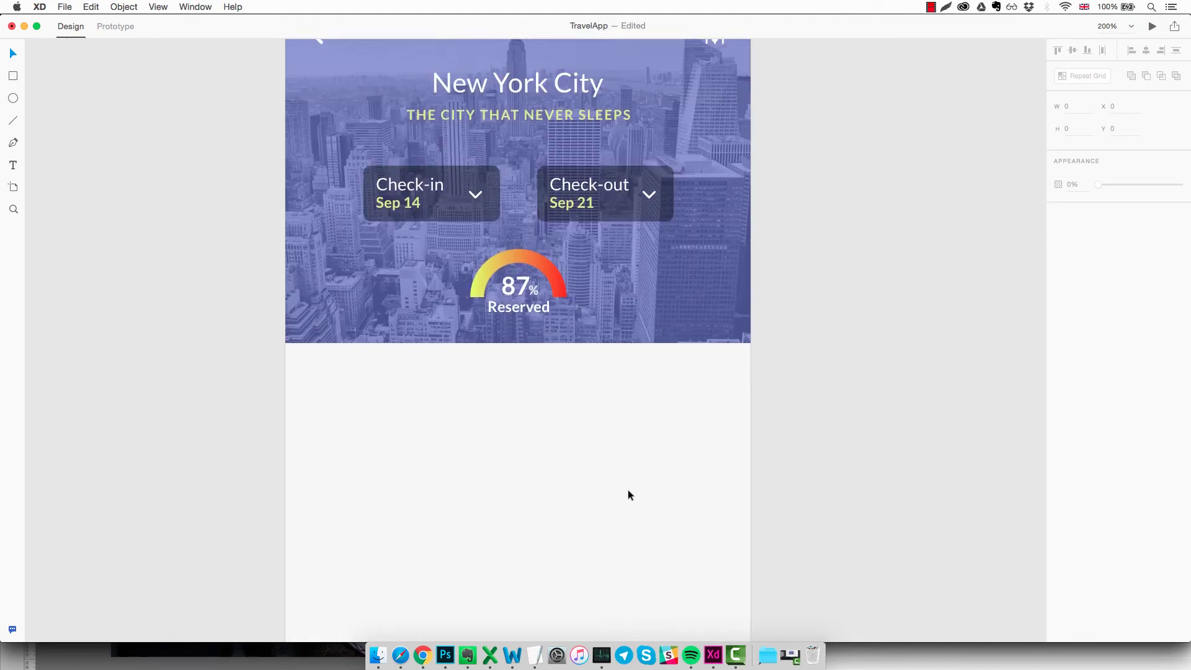
pyautogui.scroll(1, 605, 465)
pyautogui.click(13, 76)
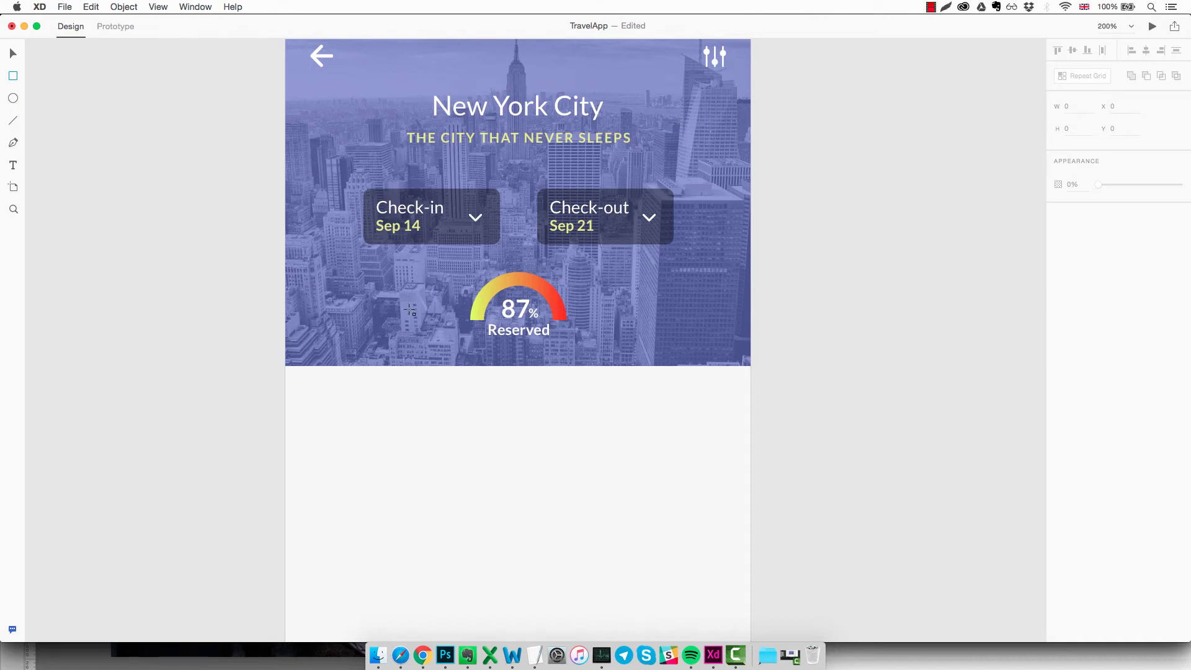
pyautogui.moveTo(311, 410); pyautogui.dragTo(729, 600)
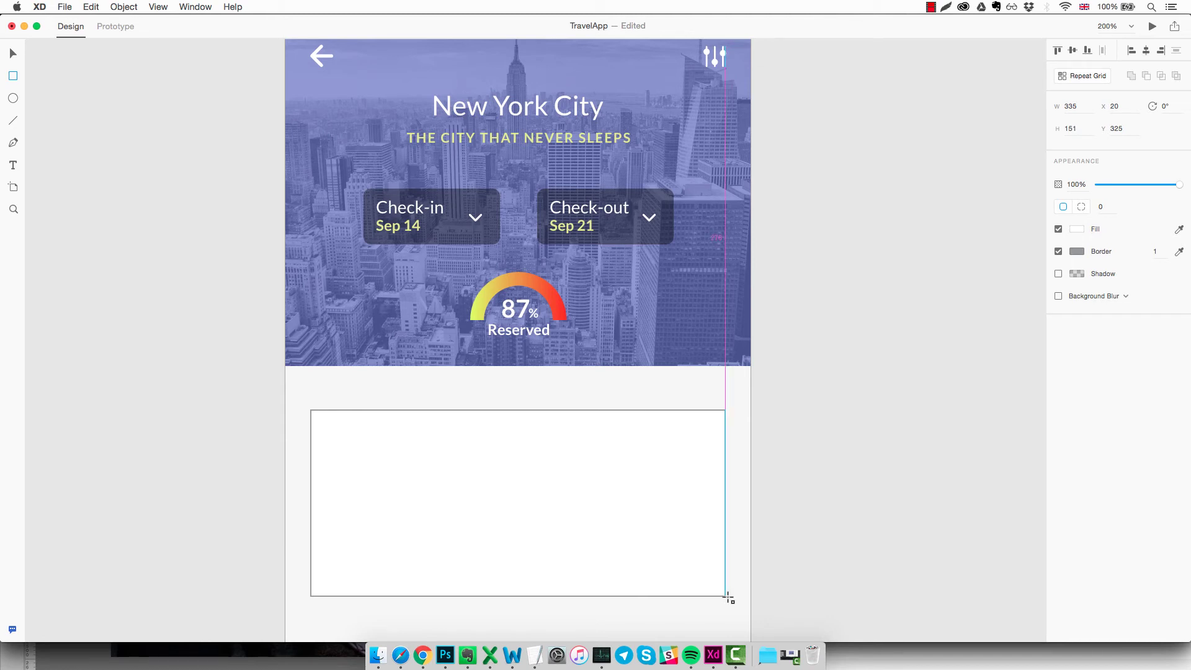
pyautogui.moveTo(730, 600); pyautogui.dragTo(730, 600)
# Set the card rectangle's height to 200 px.
pyautogui.scroll(-2, 639, 495)
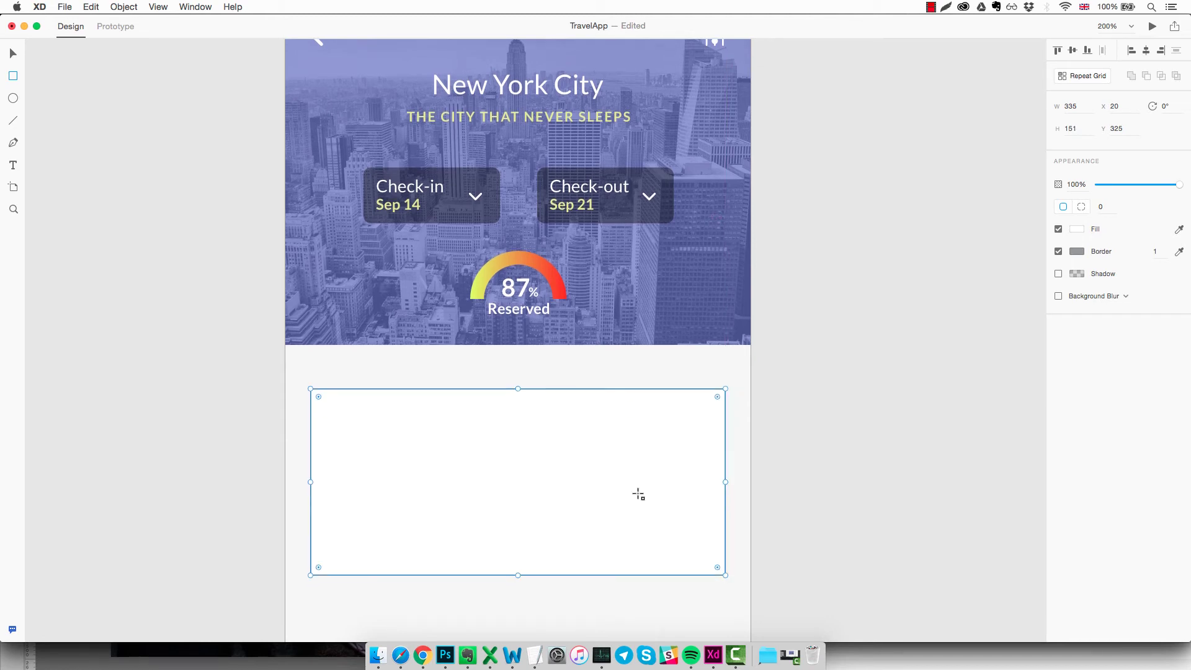
pyautogui.click(1089, 126)
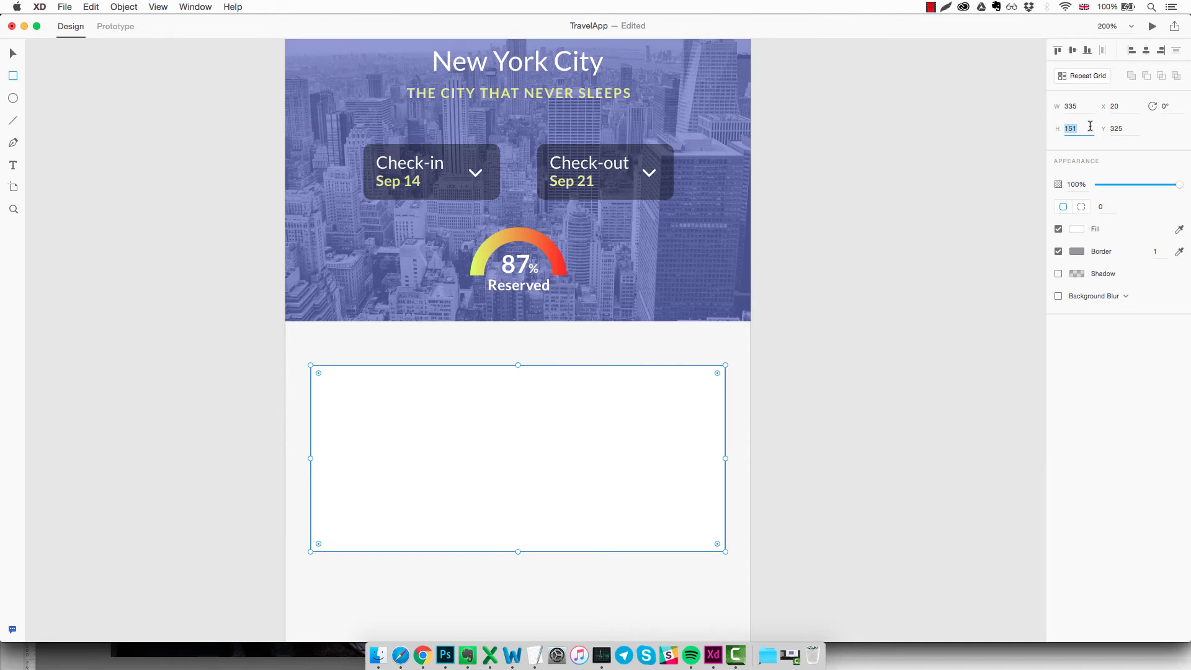
pyautogui.write('200')
pyautogui.press('Return')
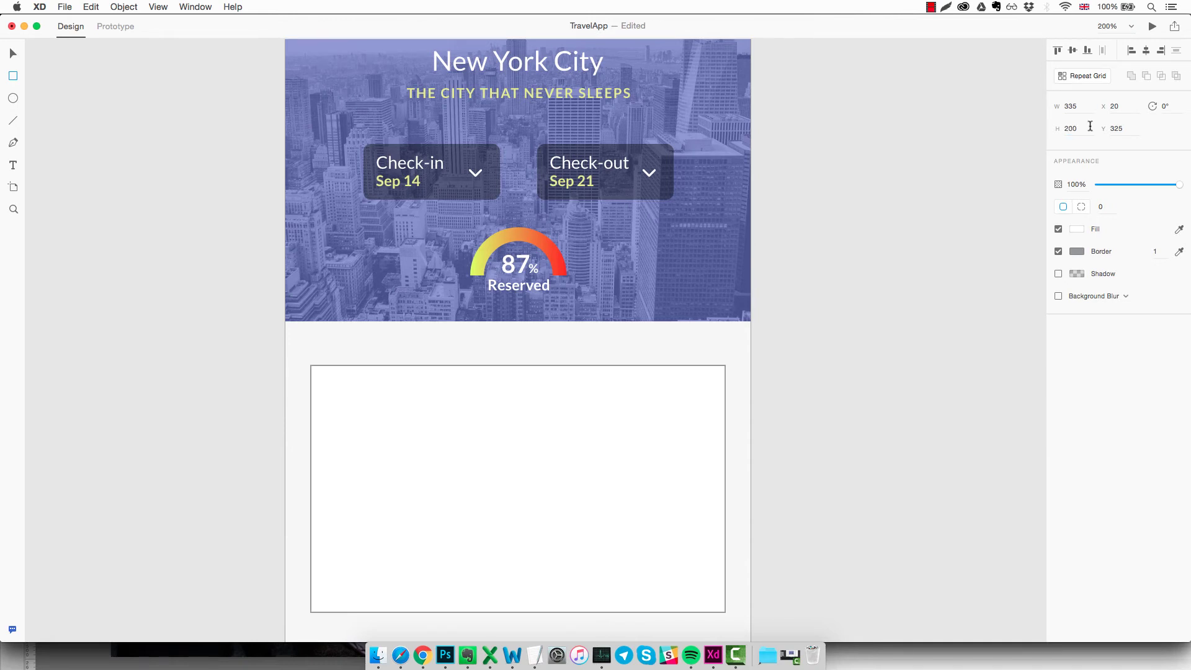
pyautogui.click(1087, 128)
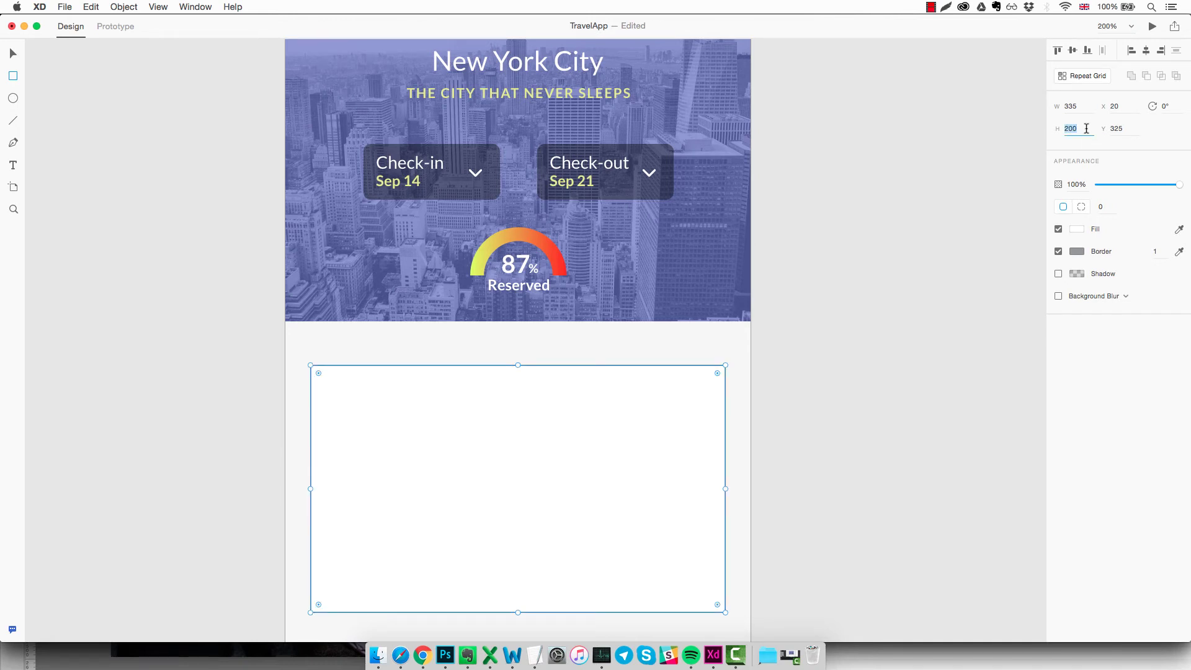
pyautogui.write('230')
pyautogui.scroll(-2, 748, 372)
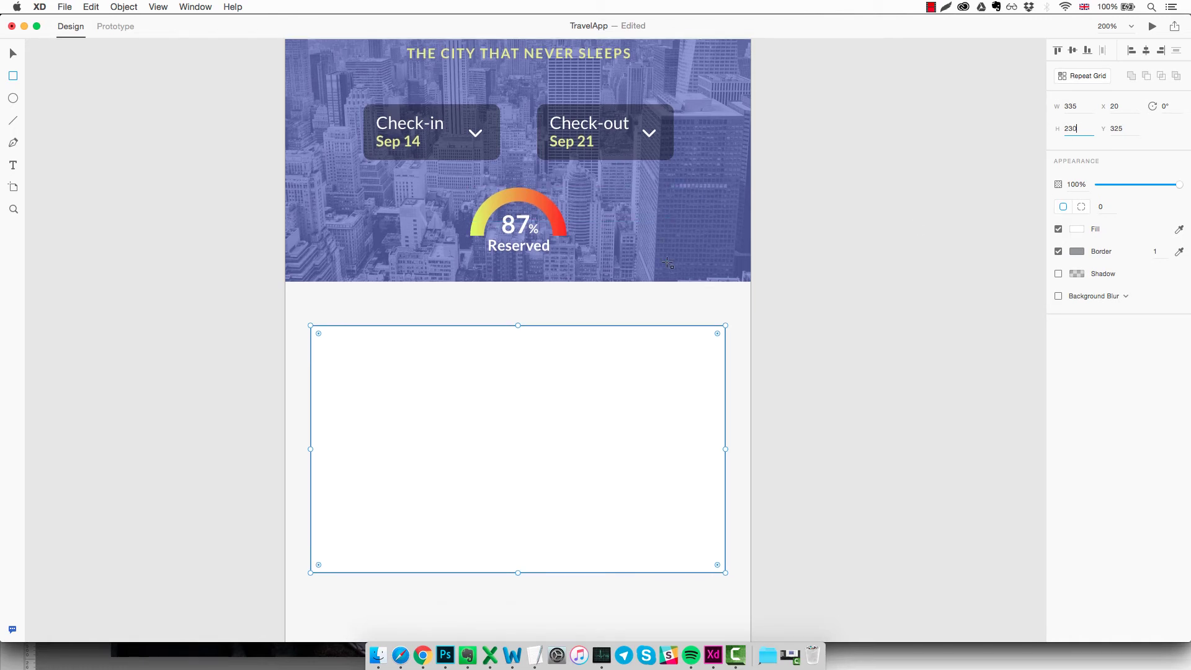
pyautogui.press('Escape')
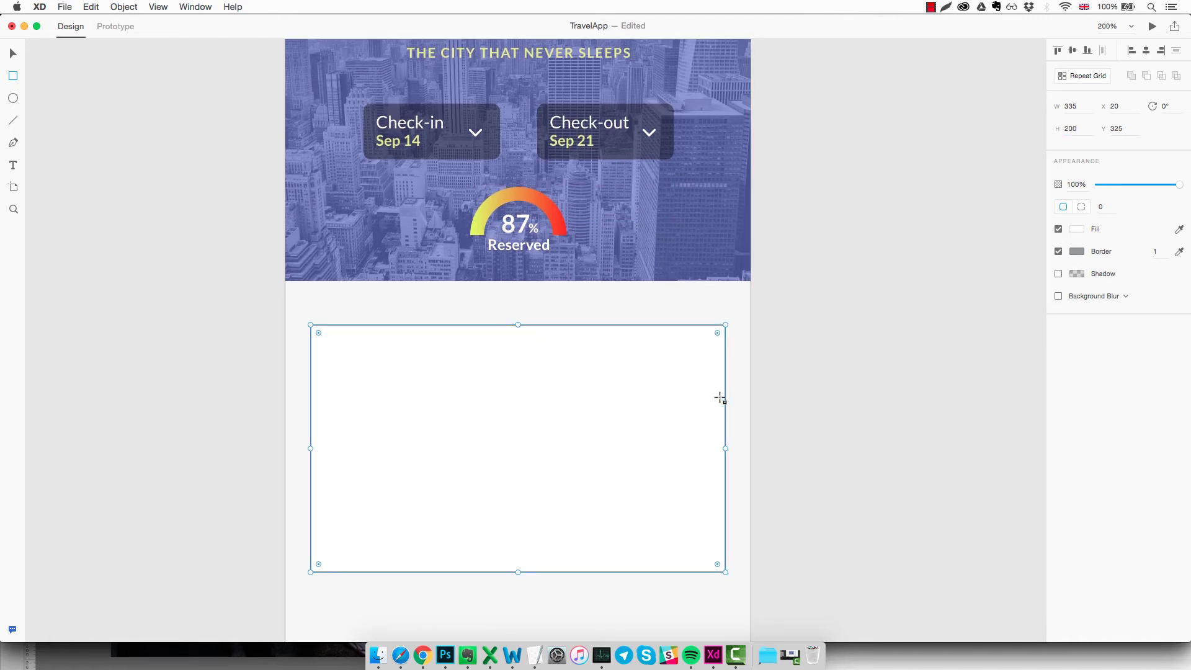
# Remove the card rectangle's border and round its corners with a radius of 8.
pyautogui.click(743, 406)
pyautogui.click(689, 418)
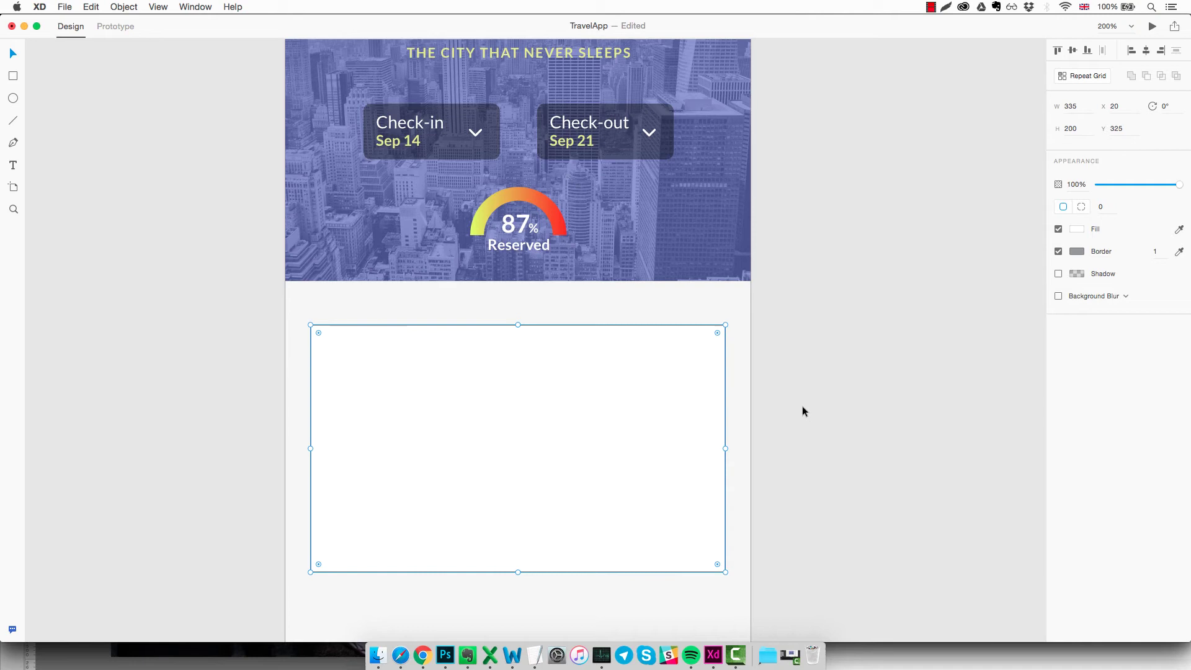
pyautogui.click(1059, 252)
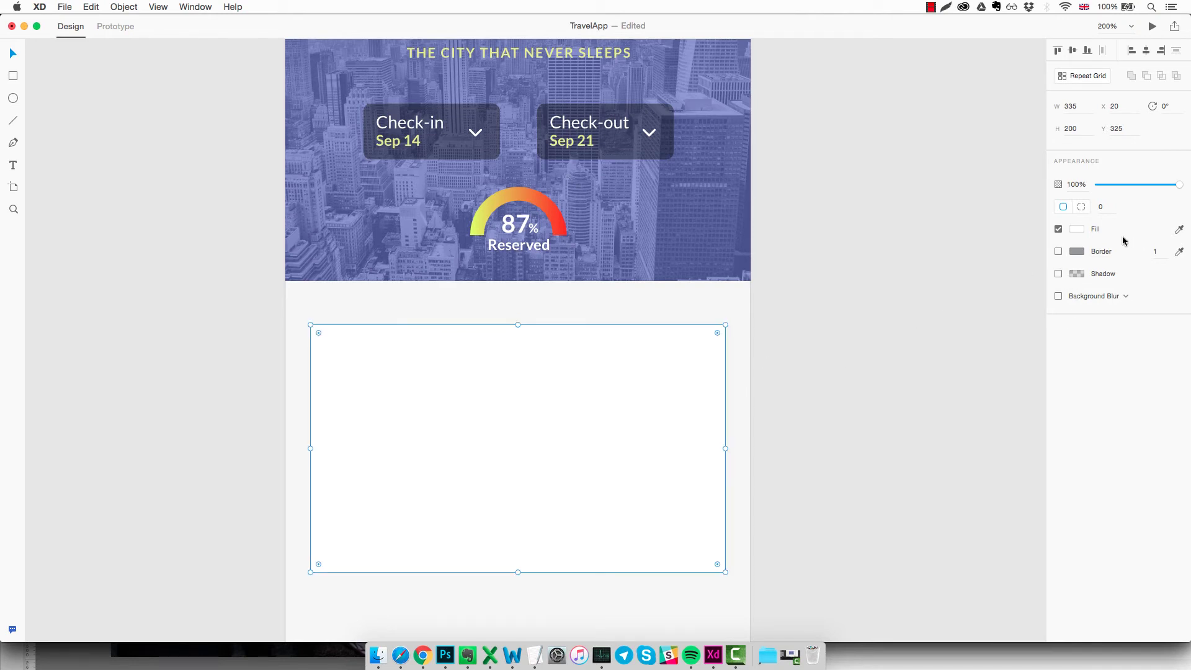
pyautogui.click(1103, 210)
pyautogui.write('3')
pyautogui.press('Return')
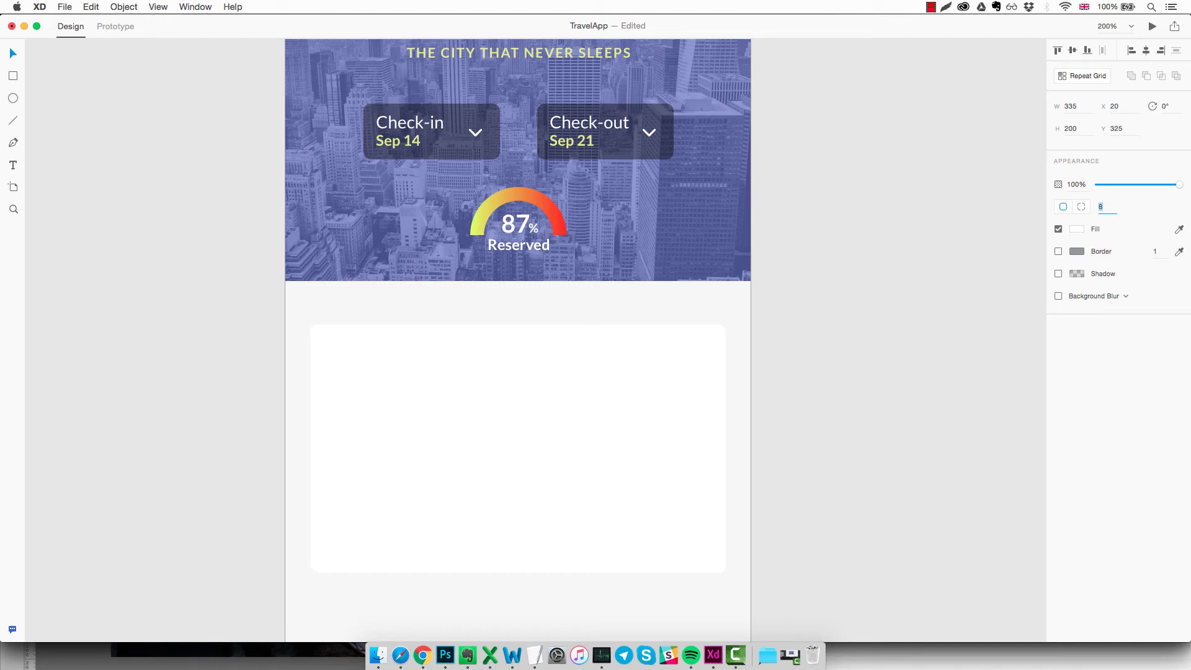
pyautogui.click(735, 301)
pyautogui.click(623, 359)
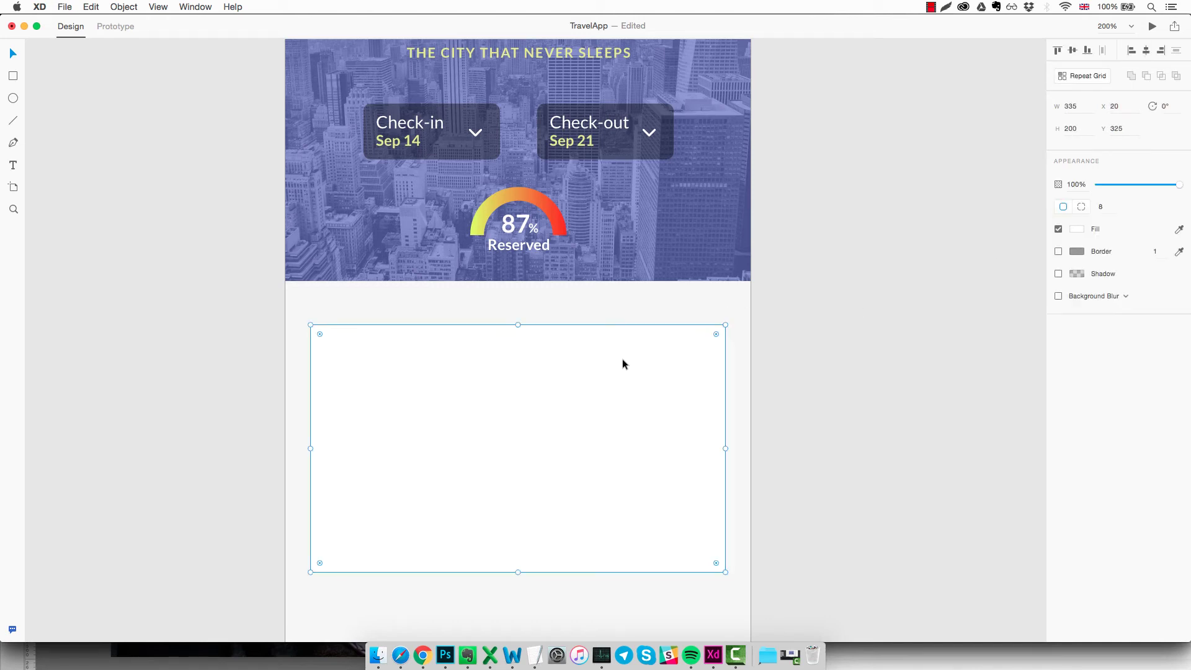
# Turn on the card's shadow and step its Y offset through larger and negative values, ending at 0.
pyautogui.scroll(-3, 784, 335)
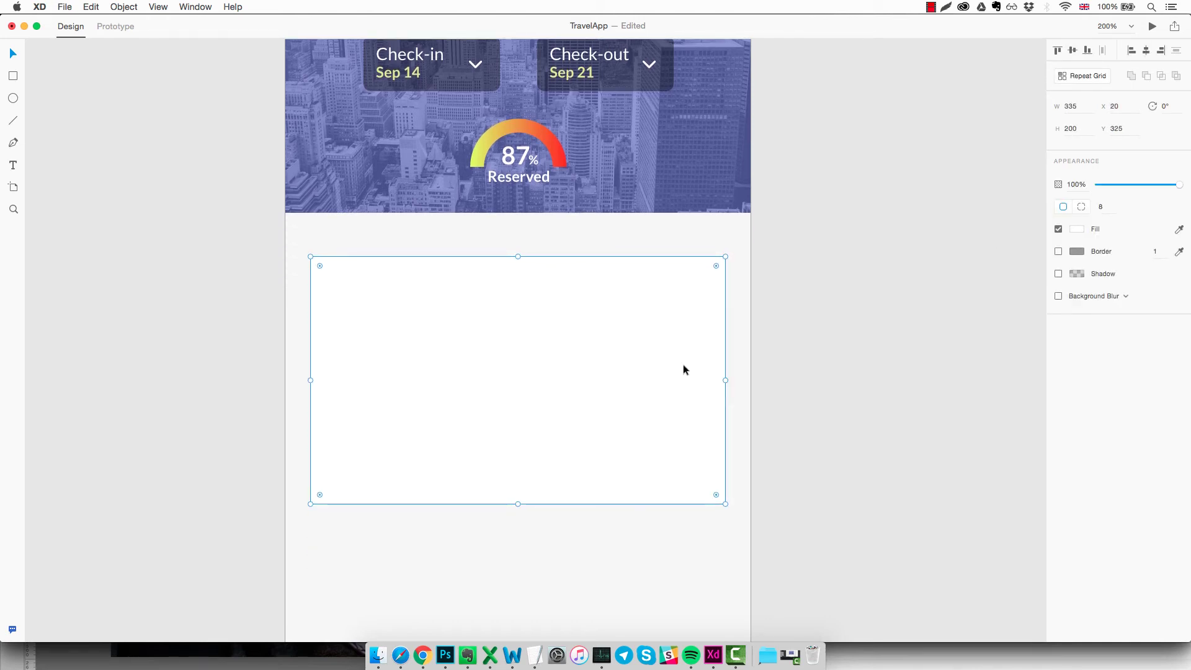
pyautogui.click(1059, 274)
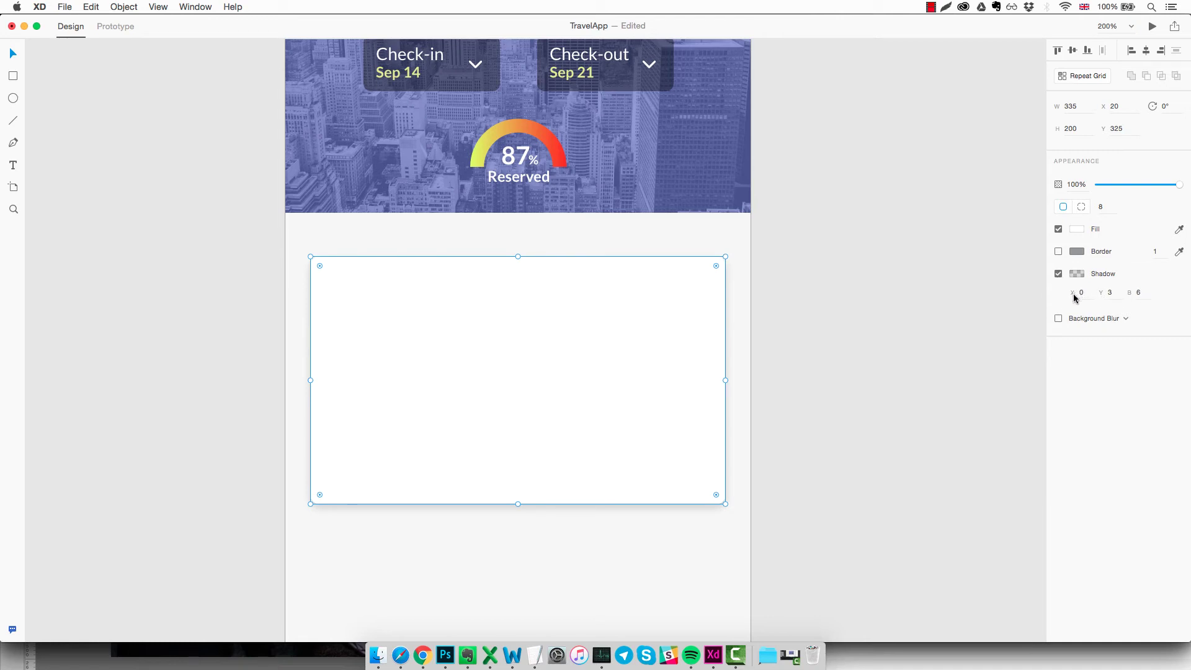
pyautogui.click(1115, 294)
pyautogui.scroll(-3, 683, 368)
pyautogui.scroll(2, 660, 386)
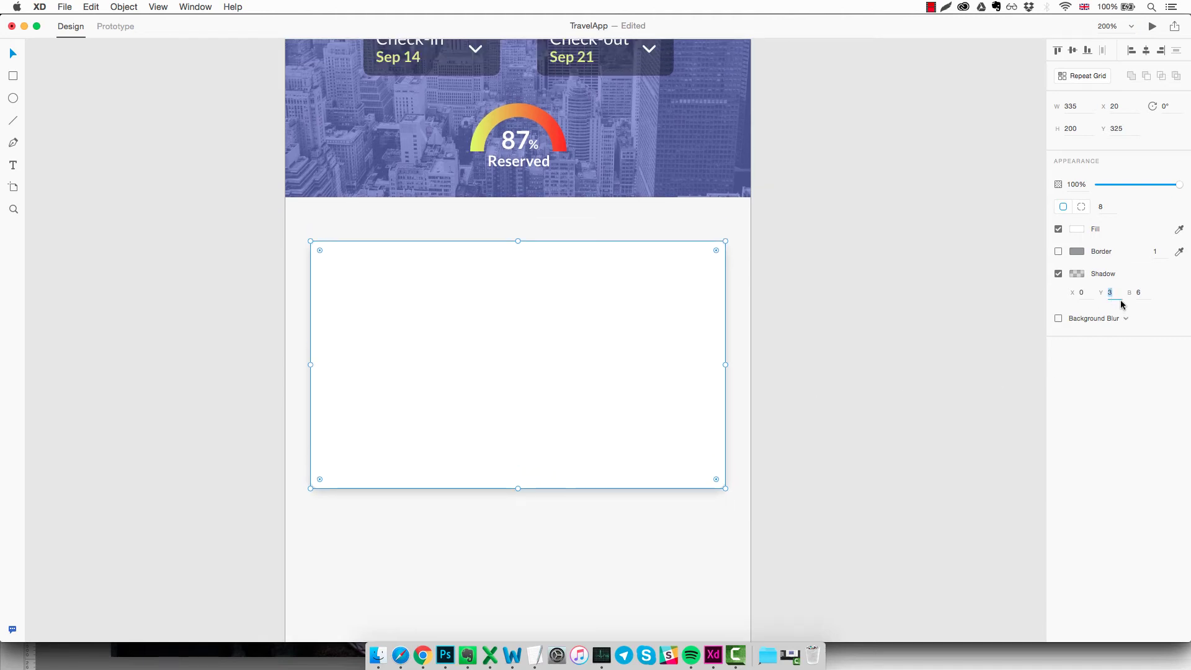
pyautogui.hotkey('shift', 'Up')
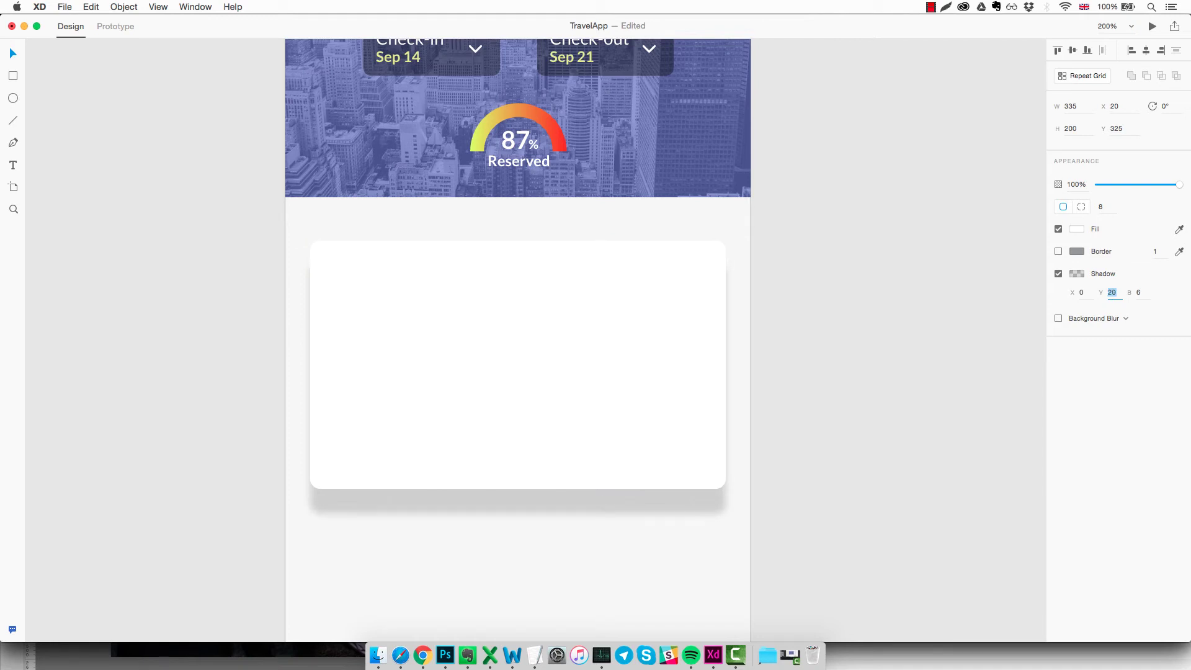
pyautogui.press('Down')
pyautogui.press('Down')
pyautogui.press('Down')
pyautogui.press('Down')
pyautogui.press('Down')
pyautogui.press('Down')
pyautogui.press('Down')
pyautogui.press('Down')
pyautogui.press('Down')
pyautogui.press('Down')
pyautogui.press('Down')
pyautogui.press('Down')
pyautogui.press('Down')
pyautogui.press('Down')
pyautogui.press('Down')
pyautogui.press('Down')
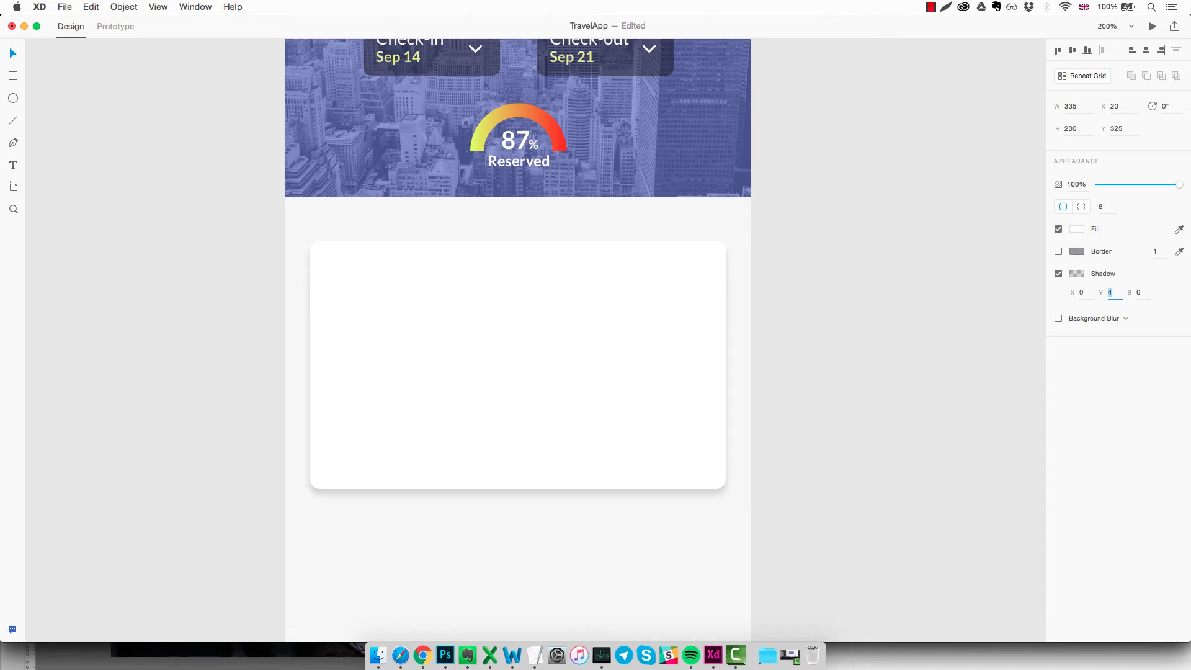
pyautogui.press('Down')
pyautogui.press('Down')
pyautogui.press('Down')
pyautogui.press('Down')
pyautogui.press('Down')
pyautogui.press('Down')
pyautogui.press('Down')
pyautogui.press('Down')
pyautogui.press('Down')
pyautogui.press('Down')
pyautogui.press('Down')
pyautogui.press('Down')
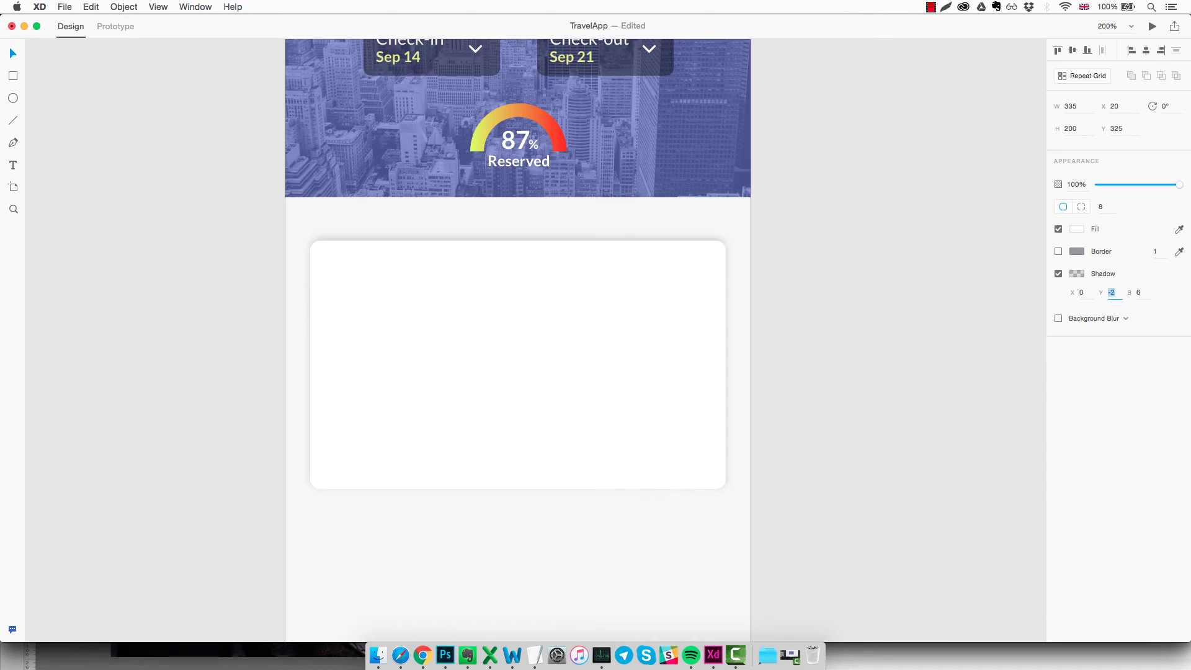
pyautogui.press('Up')
pyautogui.press('Up')
pyautogui.press('Up')
pyautogui.press('Up')
pyautogui.press('Up')
pyautogui.press('Up')
pyautogui.press('Up')
pyautogui.press('Up')
pyautogui.press('Up')
pyautogui.press('Up')
pyautogui.press('Up')
# Try X offsets of 7, 14 and -2 for the card's shadow and return the offset to 0.
pyautogui.click(1083, 292)
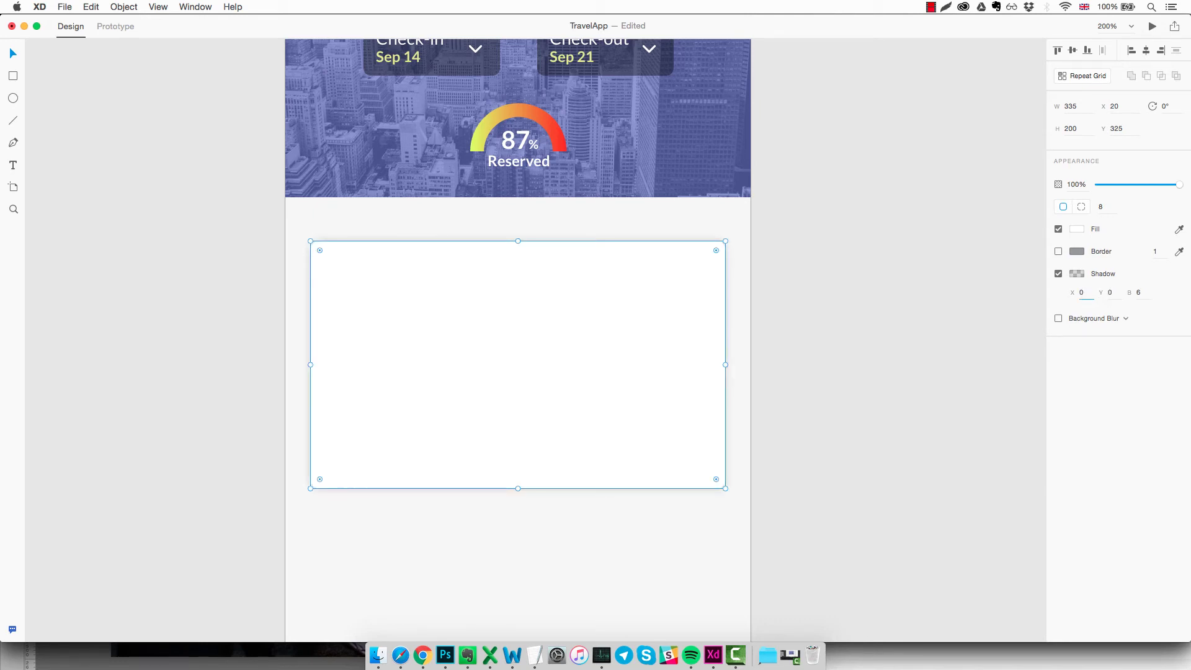
pyautogui.write('2')
pyautogui.press('Up')
pyautogui.press('Up')
pyautogui.press('Up')
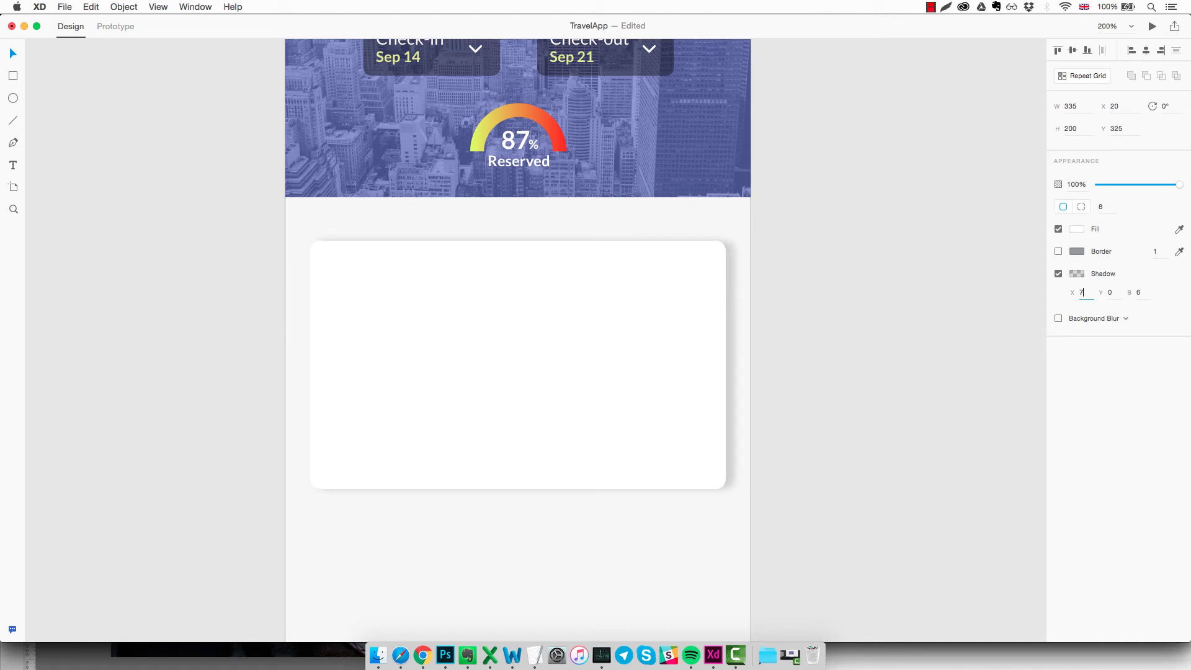
pyautogui.press('Up')
pyautogui.press('Up')
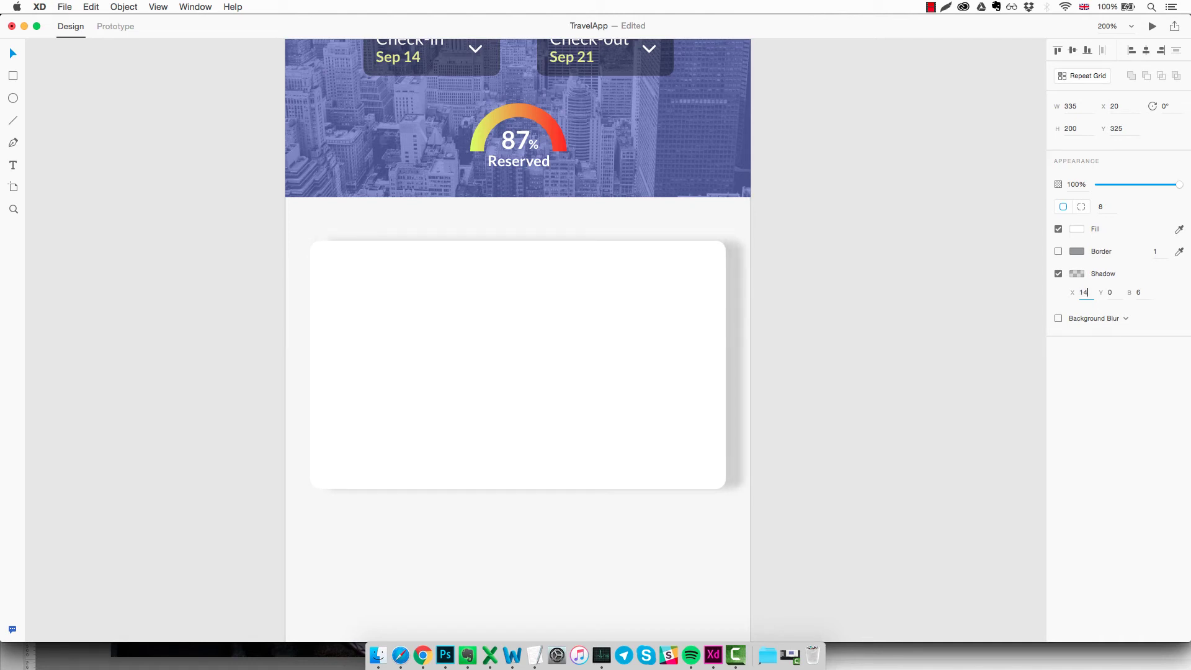
pyautogui.hotkey('shift', 'Down')
pyautogui.hotkey('shift', 'Down')
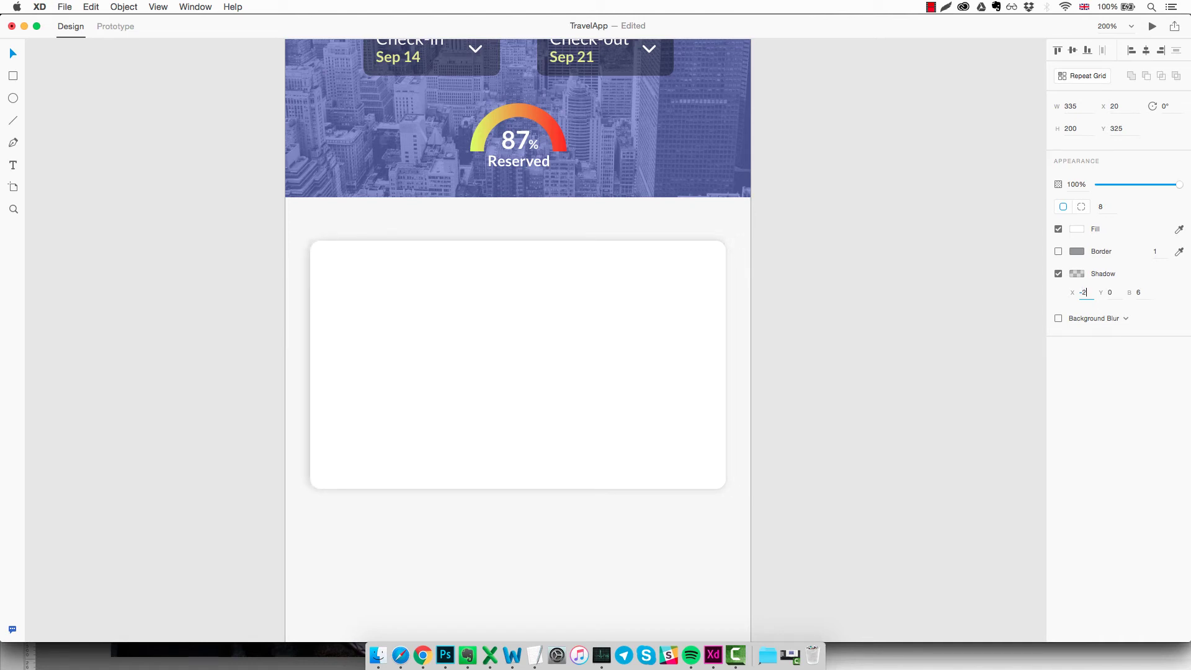
pyautogui.press('Up')
pyautogui.press('Up')
pyautogui.press('Up')
pyautogui.press('Up')
pyautogui.press('Up')
pyautogui.press('Up')
pyautogui.press('Up')
# Set the card shadow's Y offset to 2 and deselect the card.
pyautogui.click(1117, 292)
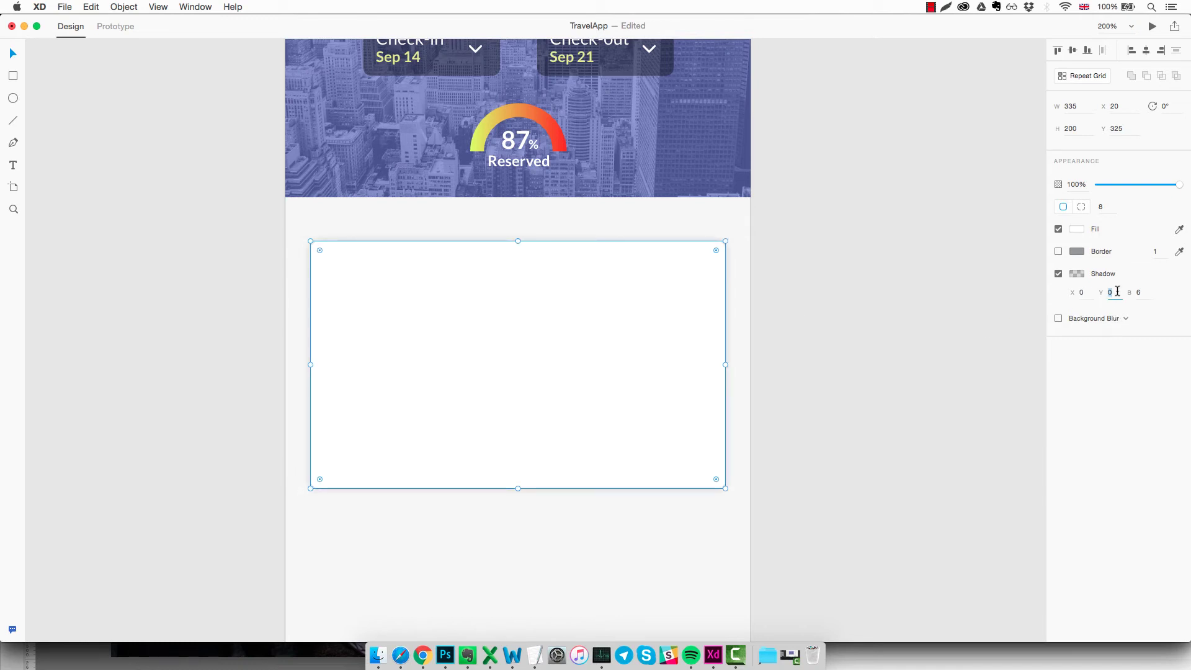
pyautogui.press('Up')
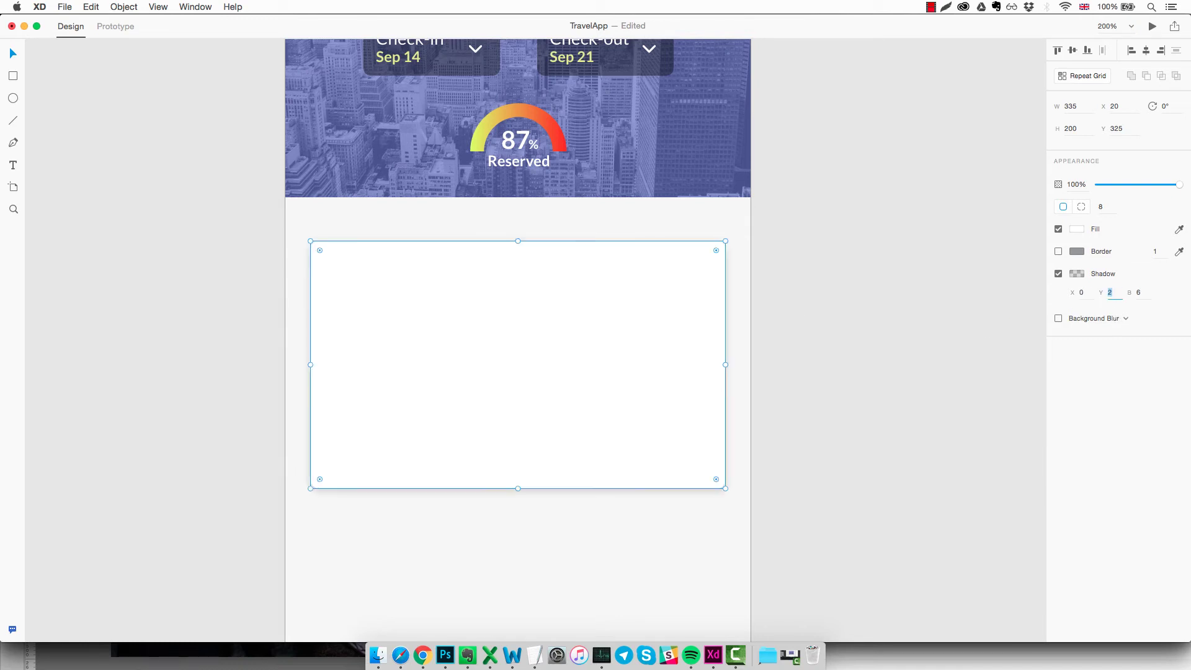
pyautogui.click(681, 532)
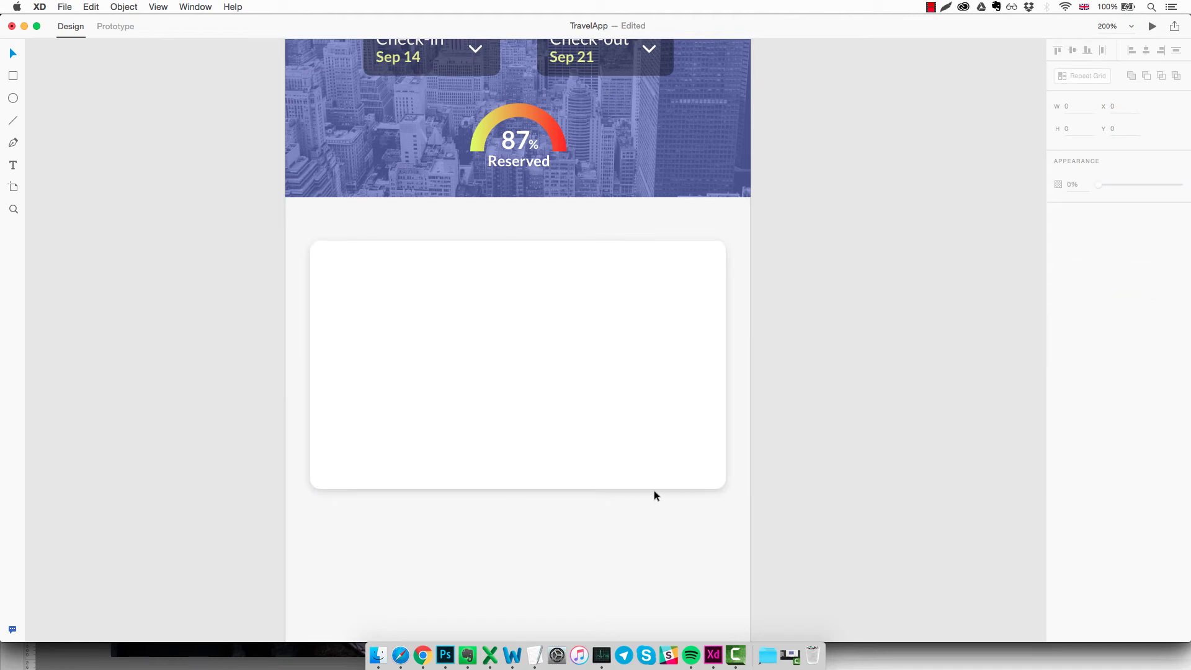
# Try a very wide blur on the card's shadow, followed by a blur of 0.
pyautogui.click(662, 428)
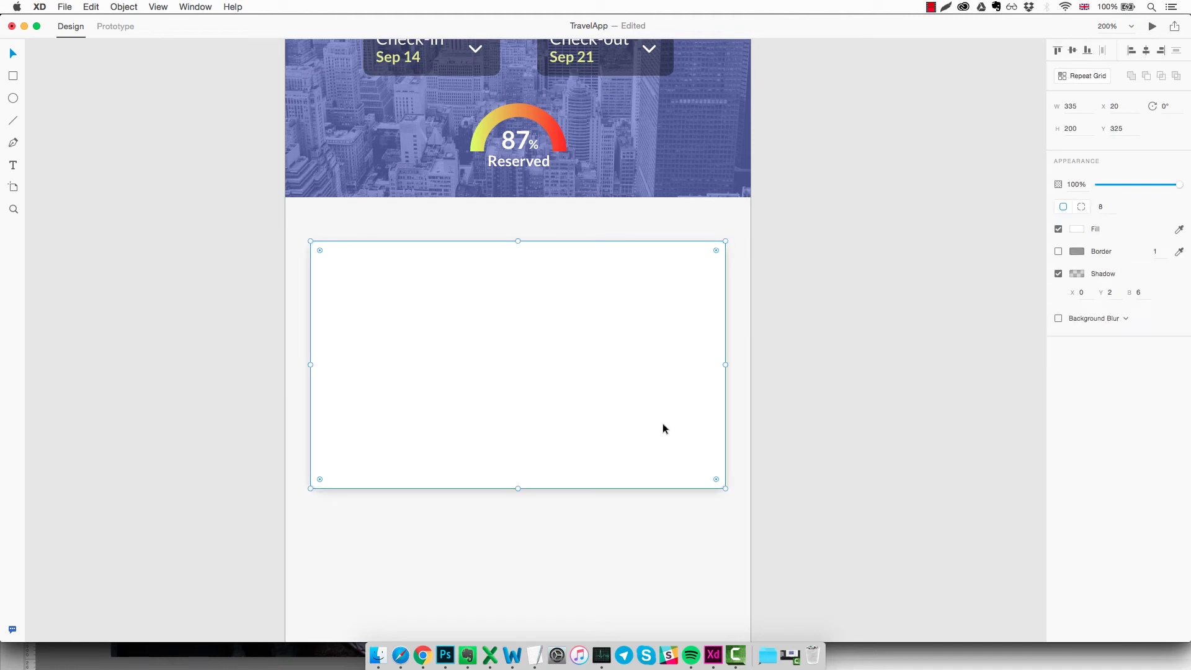
pyautogui.click(1138, 293)
pyautogui.write('22')
pyautogui.press('Return')
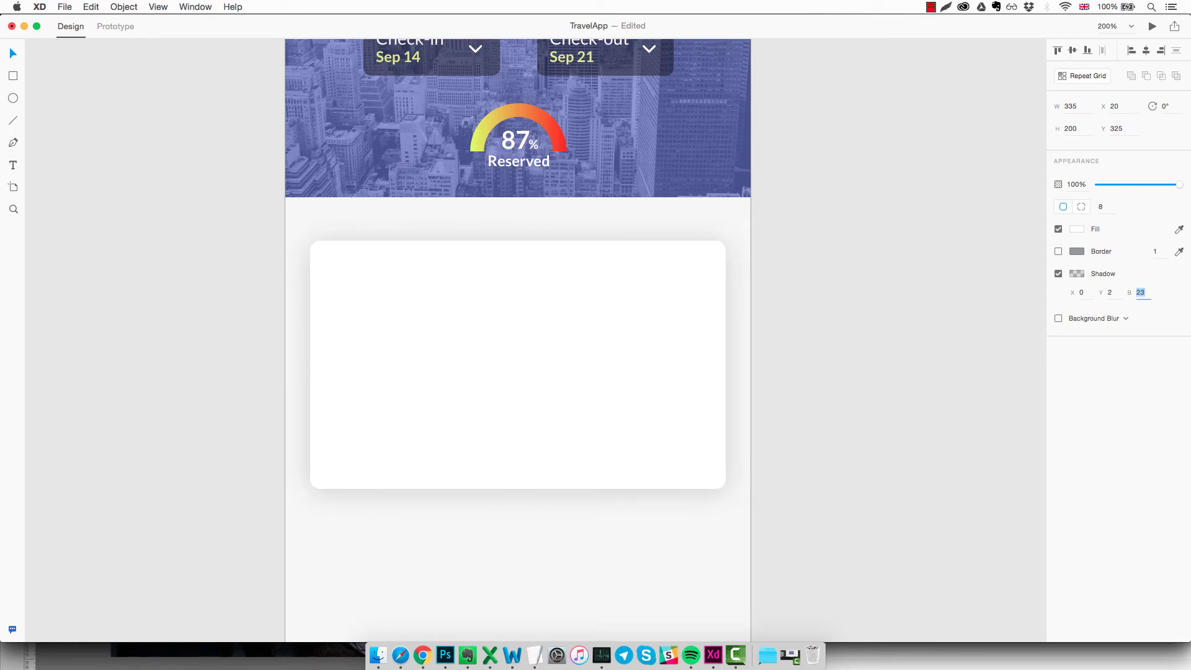
pyautogui.write('3')
pyautogui.press('Return')
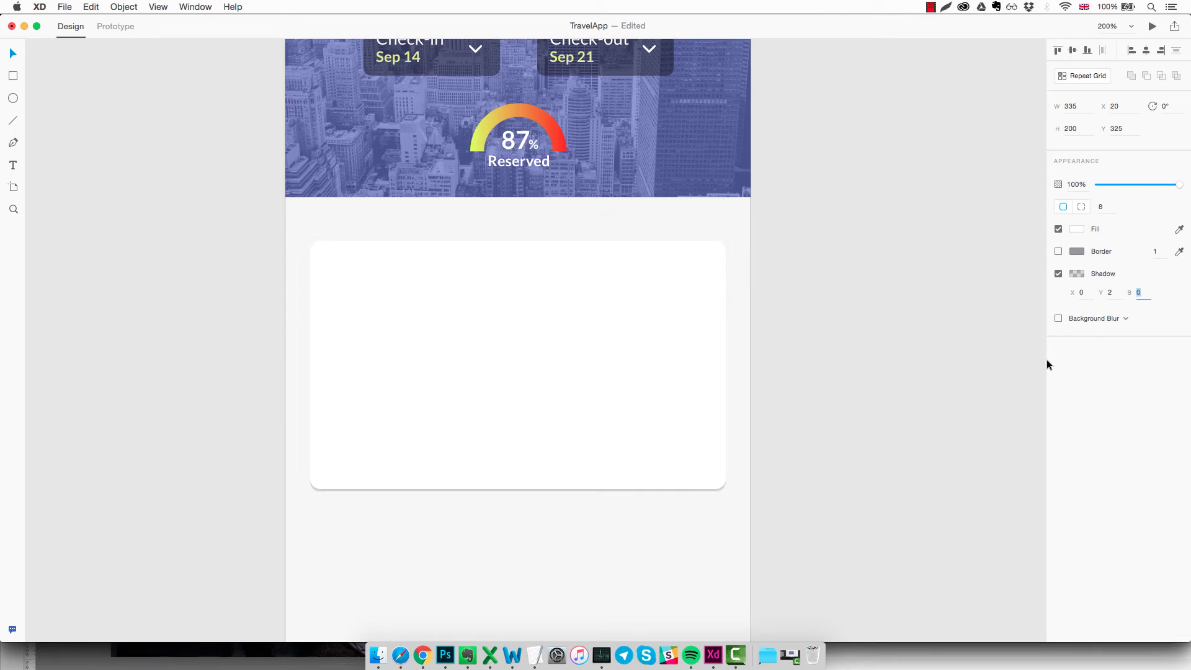
pyautogui.click(641, 561)
# Set the card shadow's blur to 2 and deselect the card.
pyautogui.click(642, 437)
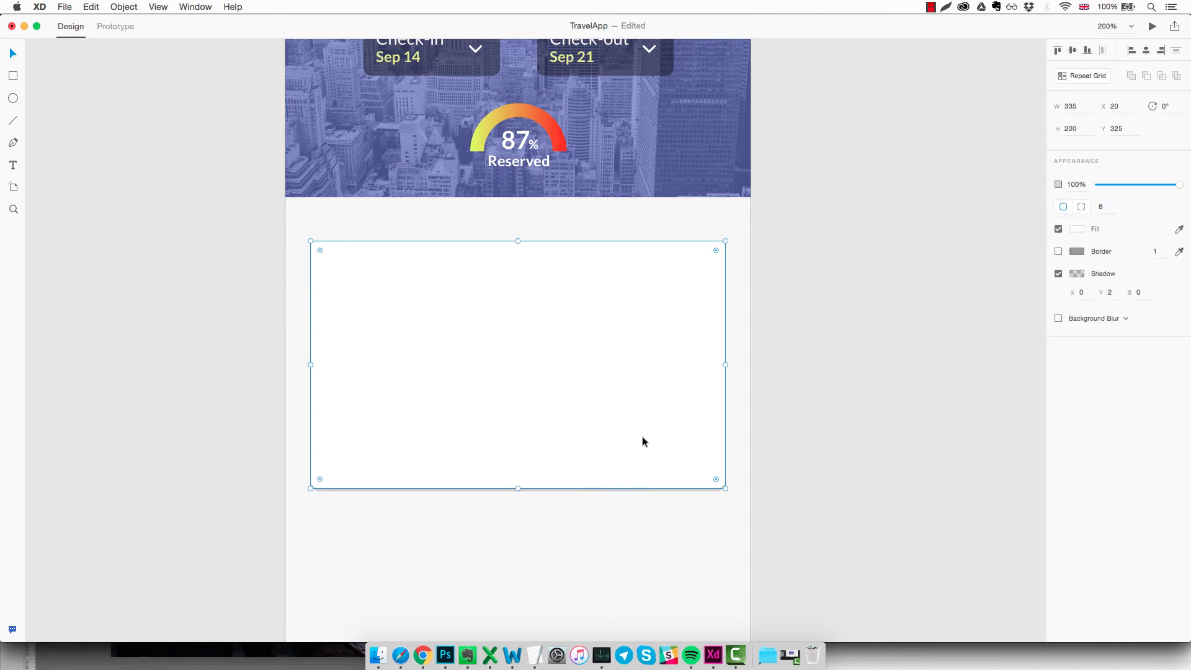
pyautogui.click(1143, 293)
pyautogui.write('2')
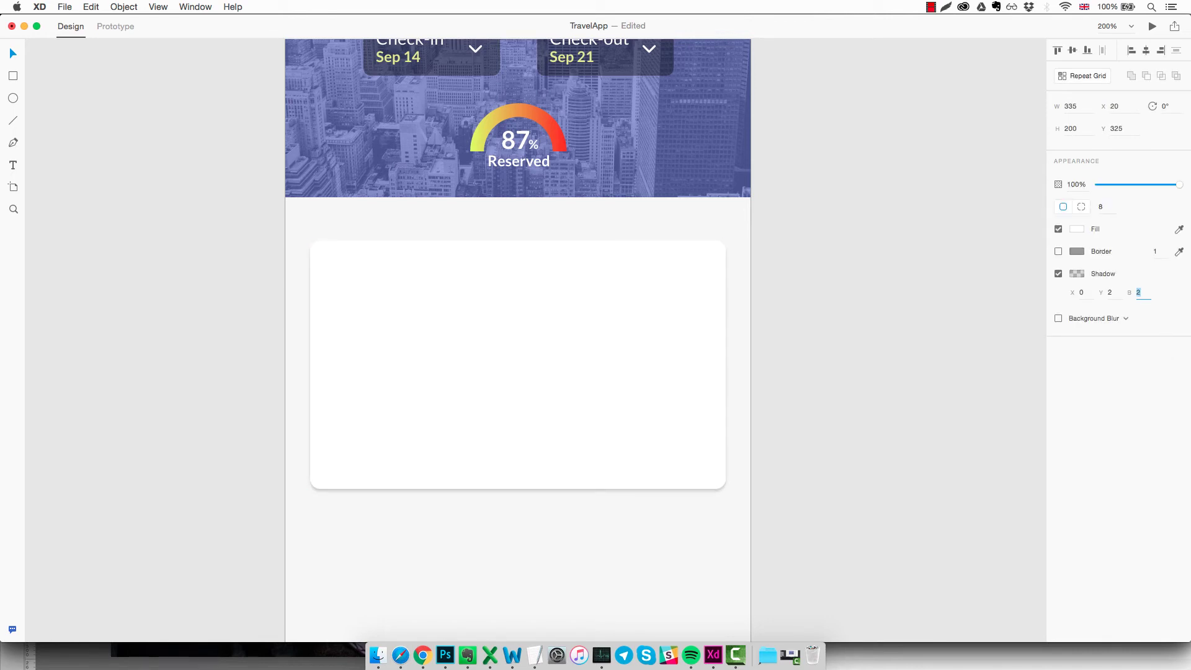
pyautogui.click(709, 545)
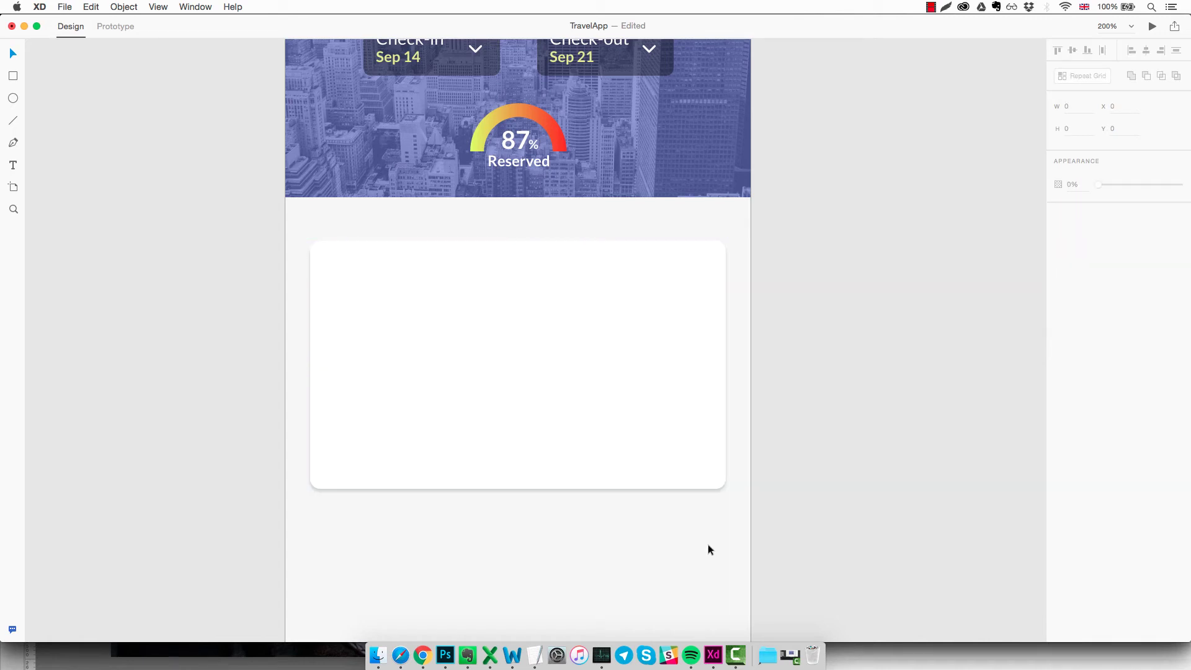
# Move the card up to Y 310, closer to the header image.
pyautogui.hscroll(-1, 715, 539)
pyautogui.click(643, 475)
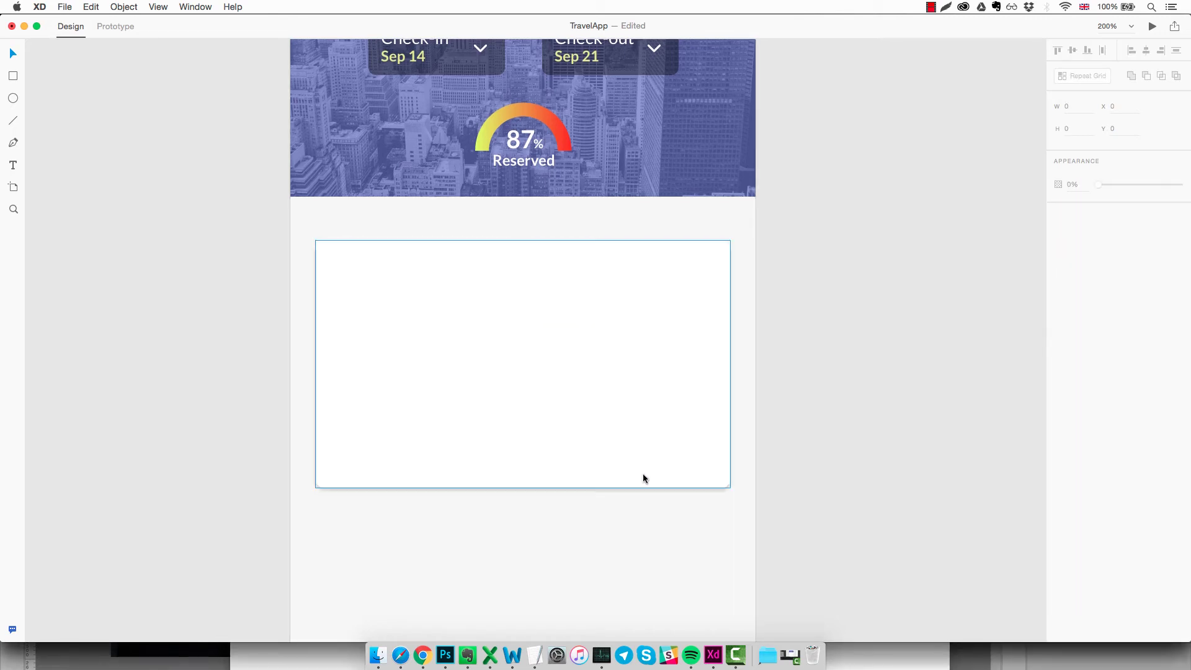
pyautogui.moveTo(592, 428); pyautogui.dragTo(591, 409)
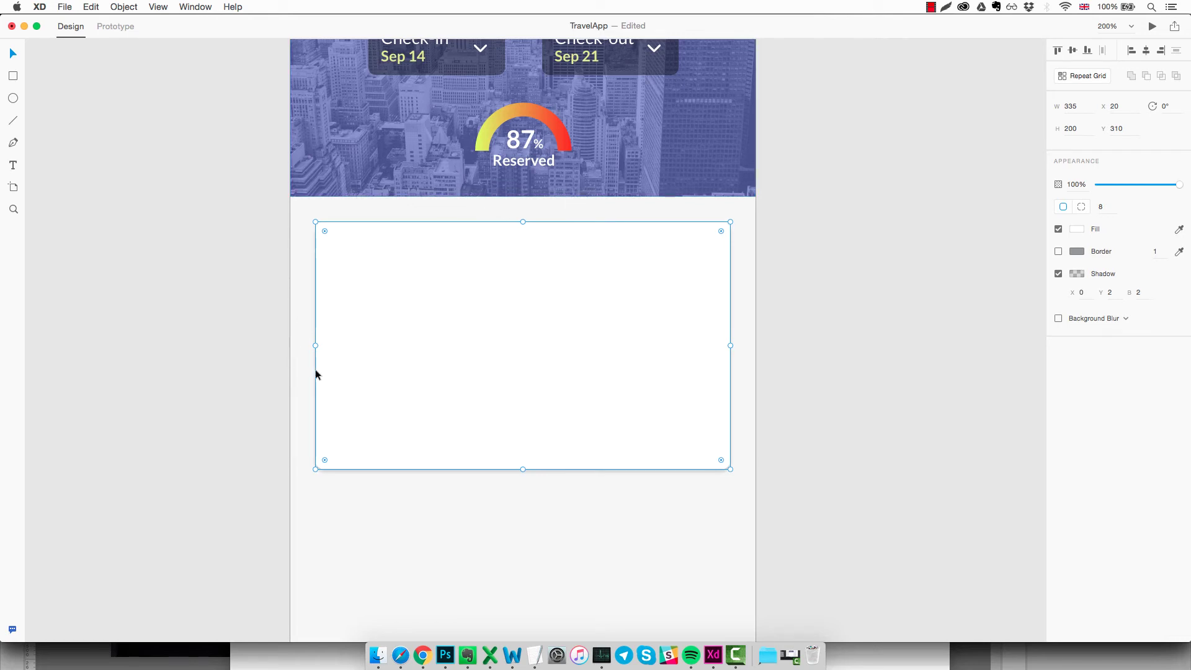
pyautogui.click(572, 563)
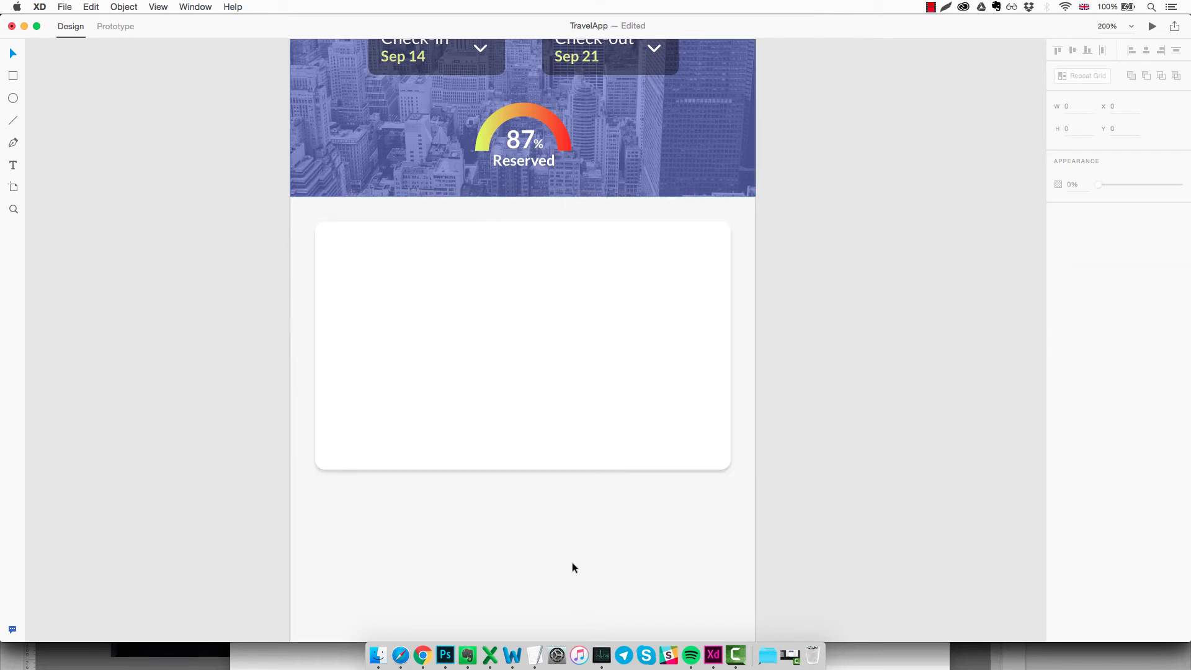
pyautogui.click(596, 382)
pyautogui.click(576, 540)
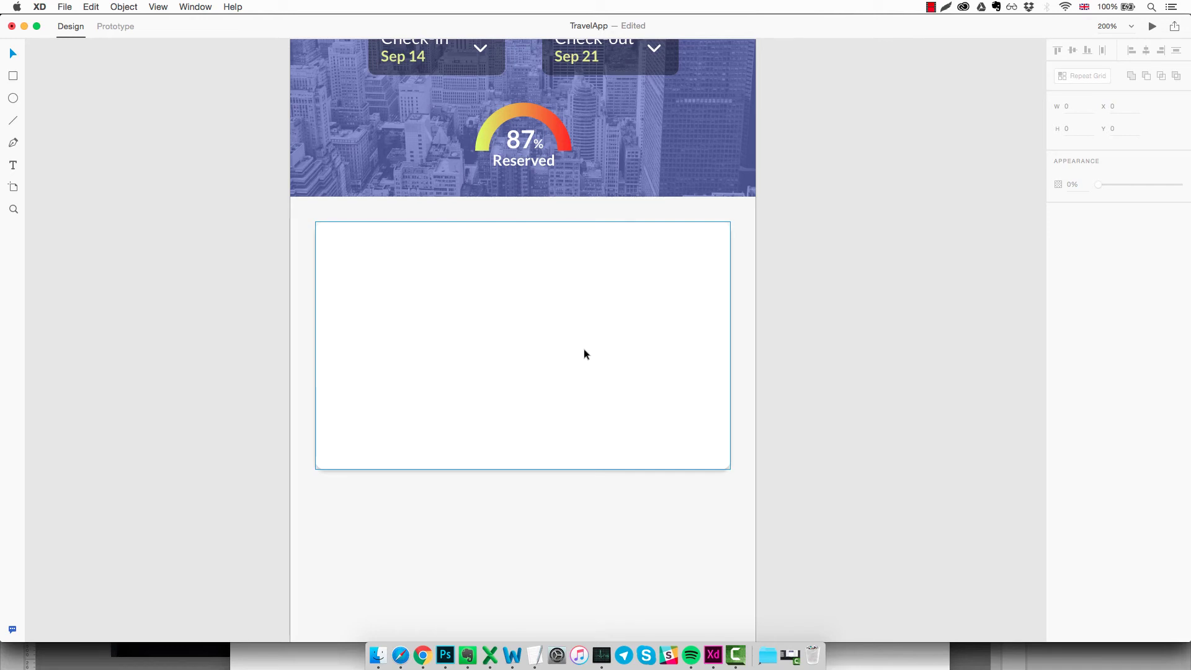
# Duplicate the white card in place, fill the copy with solid red, and deselect it.
pyautogui.click(556, 342)
pyautogui.click(113, 7)
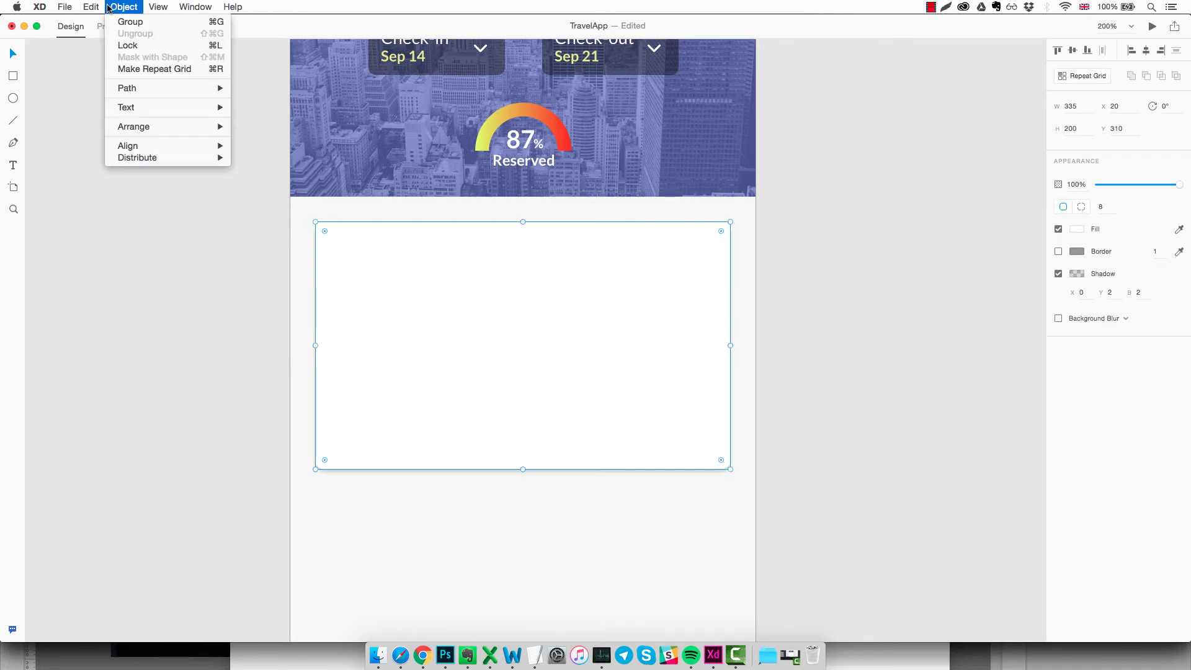
pyautogui.click(115, 88)
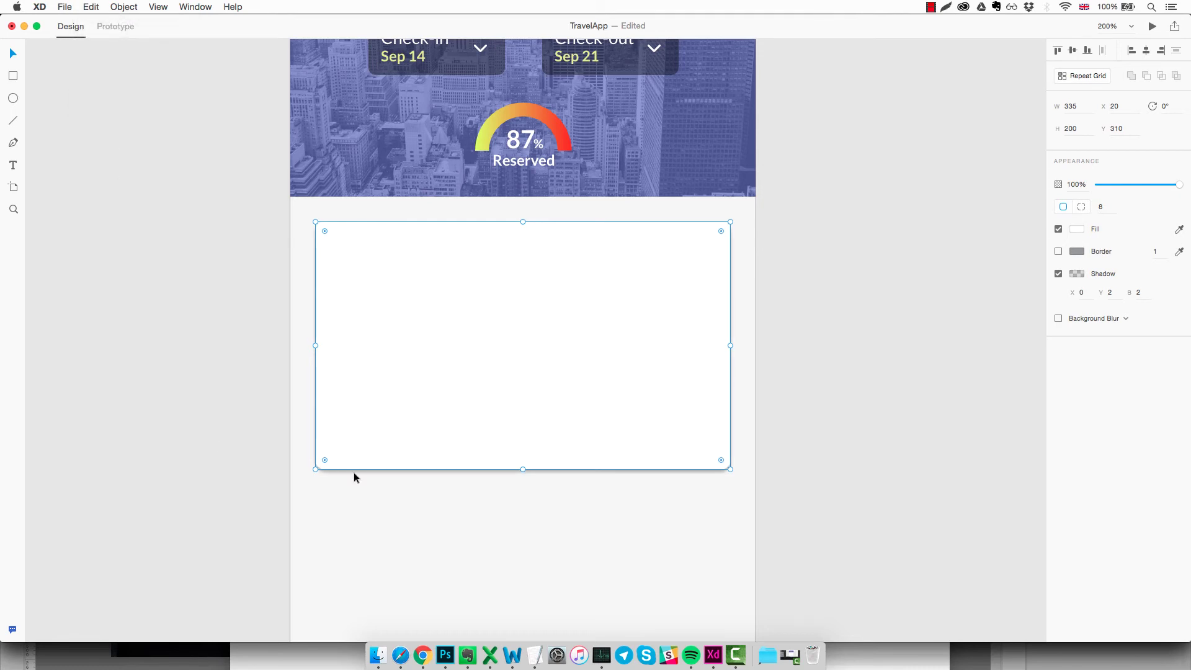
pyautogui.click(1078, 230)
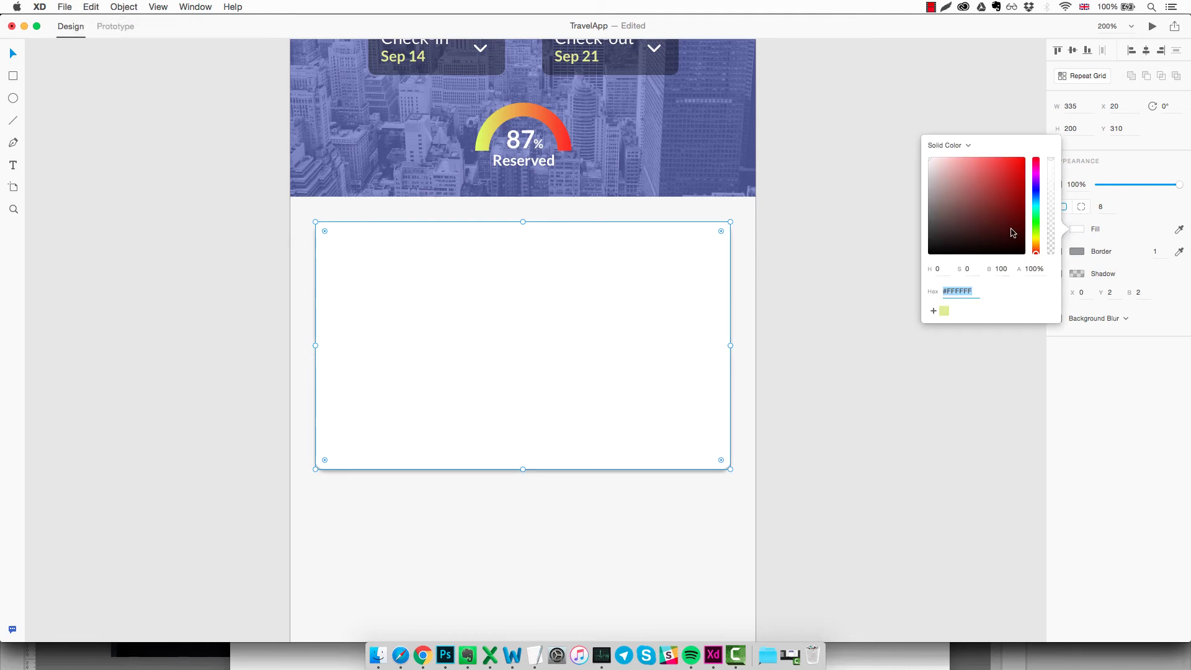
pyautogui.click(998, 175)
pyautogui.click(815, 403)
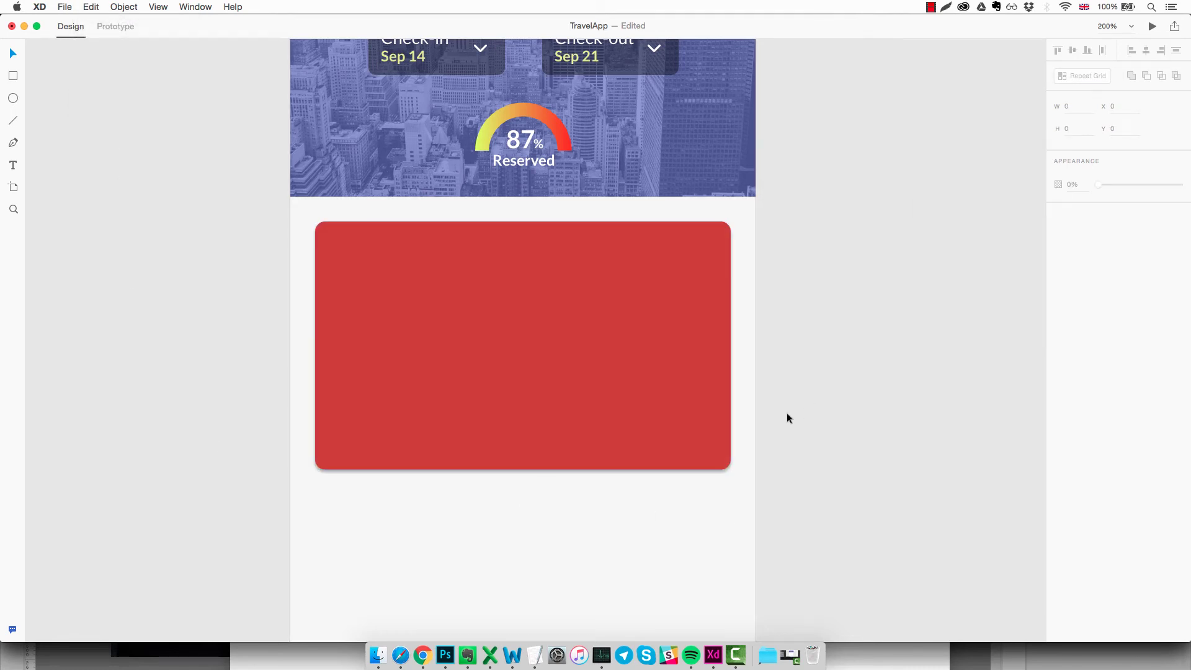
# Shorten the red copy from its bottom edge to a height of about 128, keeping its top aligned with the card.
pyautogui.click(556, 372)
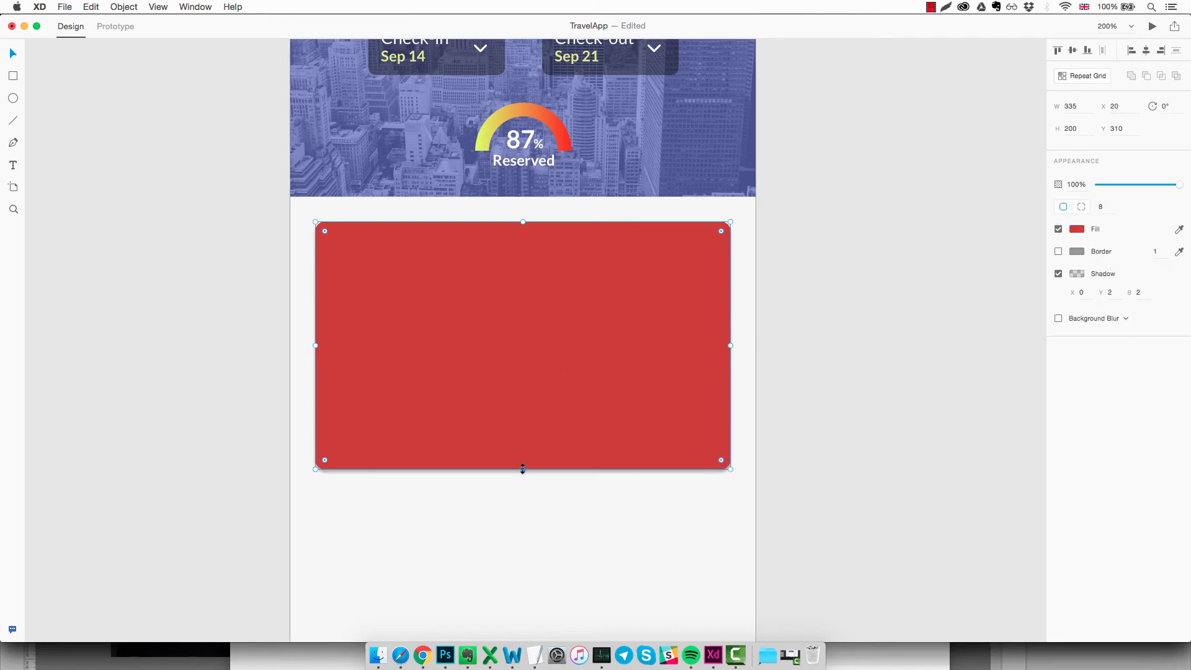
pyautogui.moveTo(523, 469); pyautogui.dragTo(527, 381)
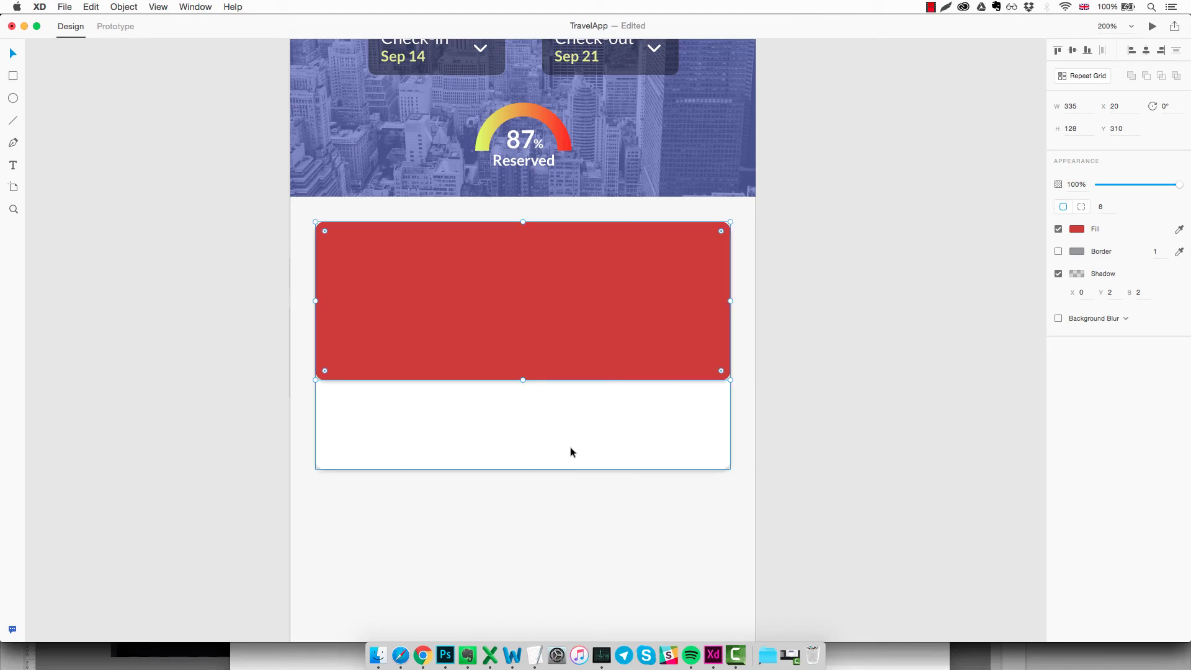
pyautogui.press('Escape')
pyautogui.click(668, 344)
pyautogui.click(747, 400)
# Give the red rectangle individual corner radii, setting both bottom corners to 0.
pyautogui.click(694, 346)
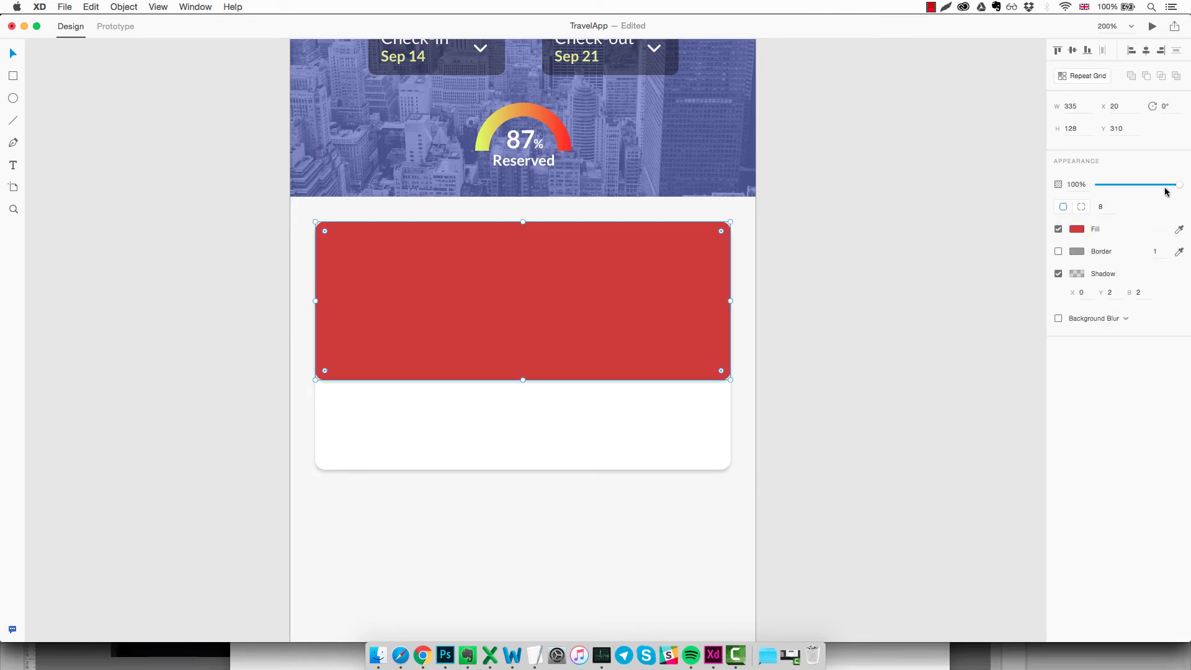
pyautogui.click(1082, 207)
pyautogui.click(1145, 207)
pyautogui.write('5')
pyautogui.write('0')
pyautogui.click(1177, 208)
pyautogui.write('0')
pyautogui.press('Return')
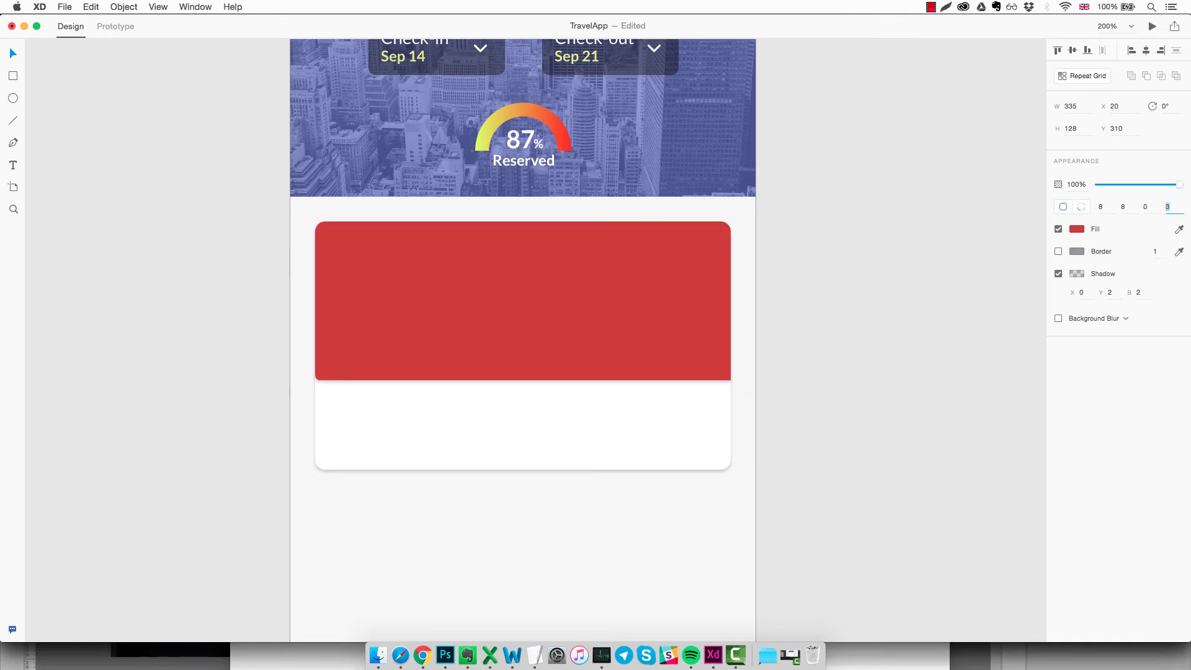
# Turn off the red rectangle's shadow and deselect it.
pyautogui.click(455, 370)
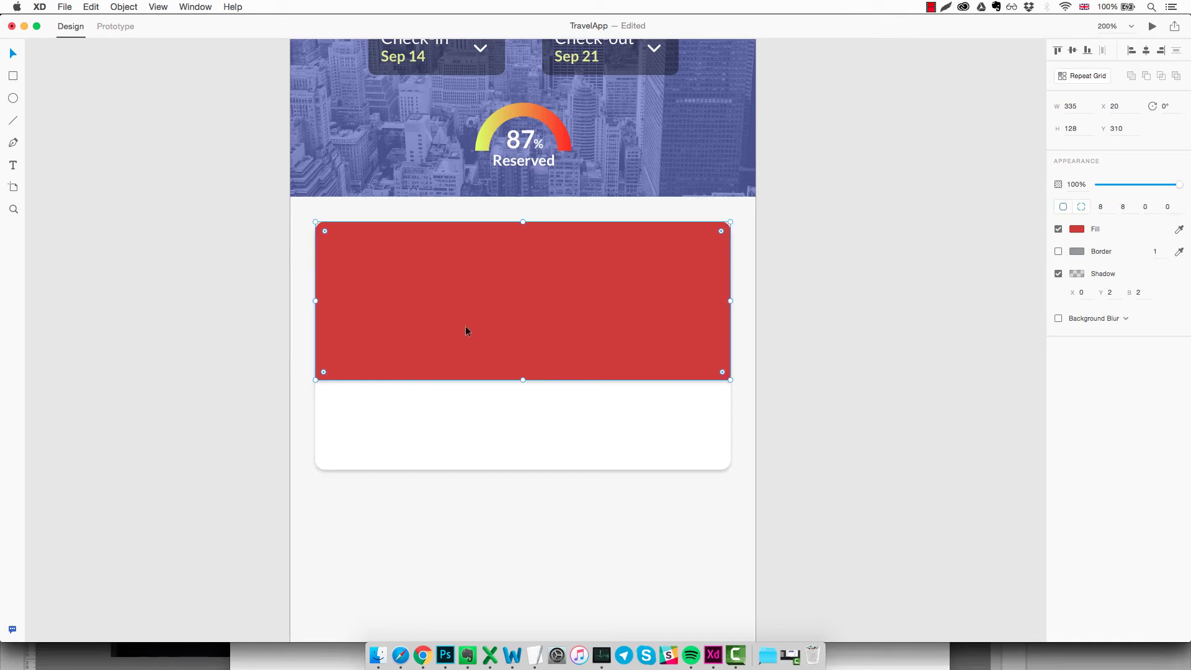
pyautogui.click(1059, 274)
pyautogui.click(617, 527)
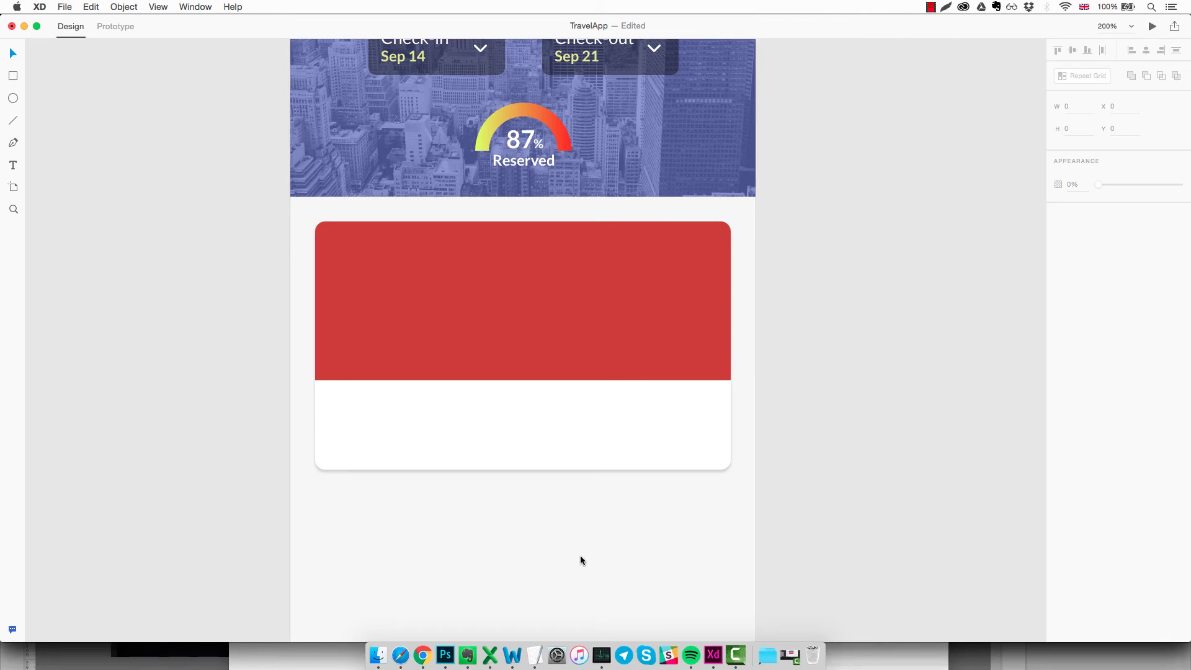
# Set the white card's height to 230.
pyautogui.click(612, 443)
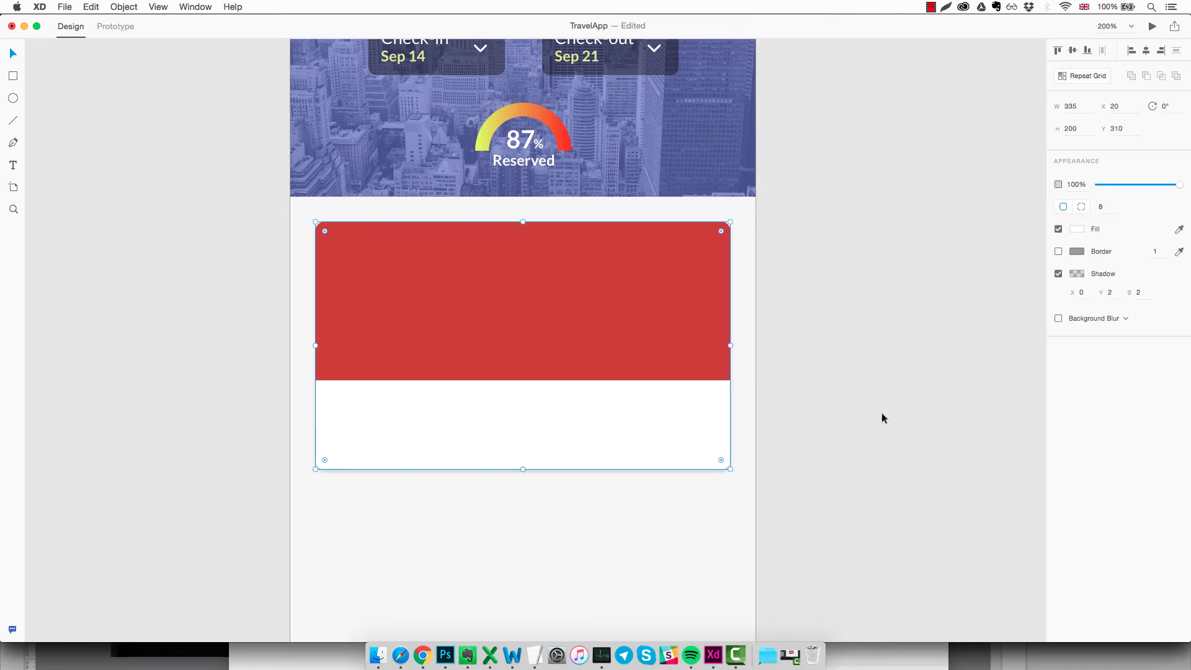
pyautogui.click(1085, 126)
pyautogui.write('230')
pyautogui.press('Return')
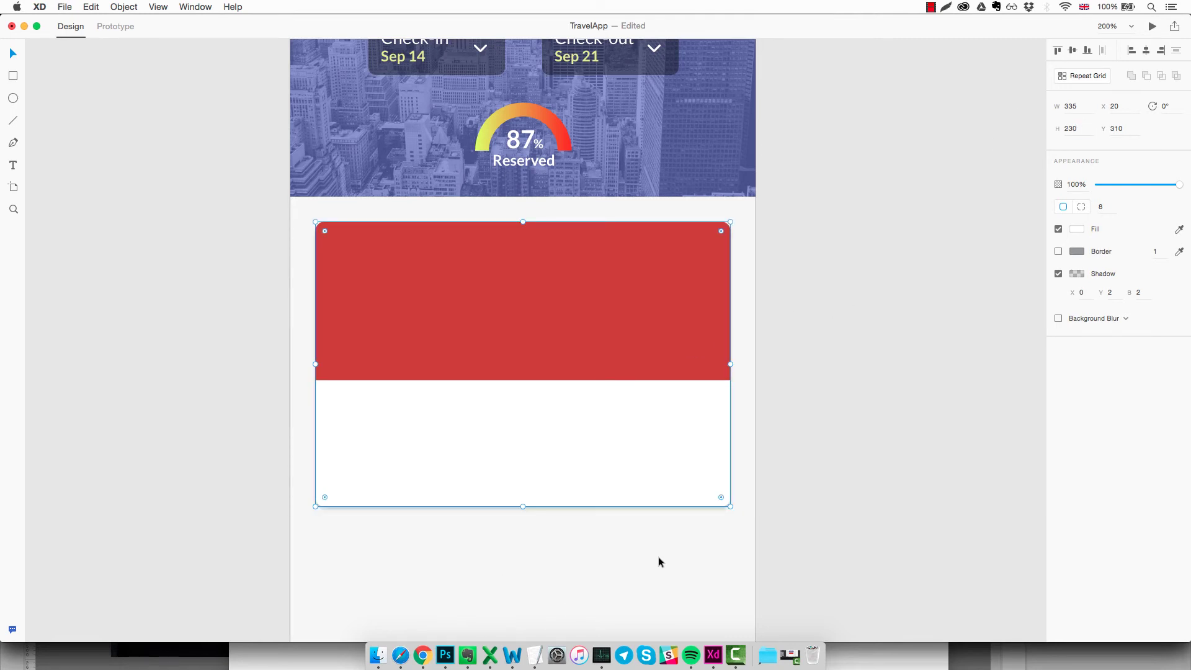
# Set the red rectangle's height to 130 and deselect it.
pyautogui.click(646, 364)
pyautogui.click(1079, 130)
pyautogui.write('130')
pyautogui.press('Return')
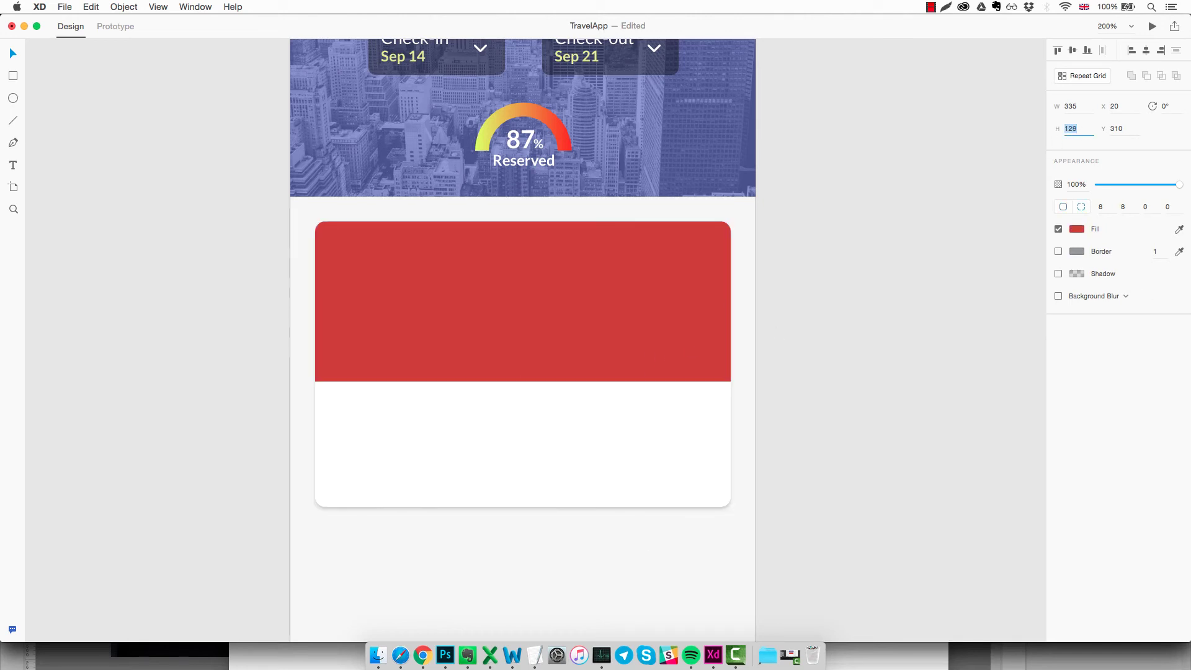
pyautogui.click(622, 563)
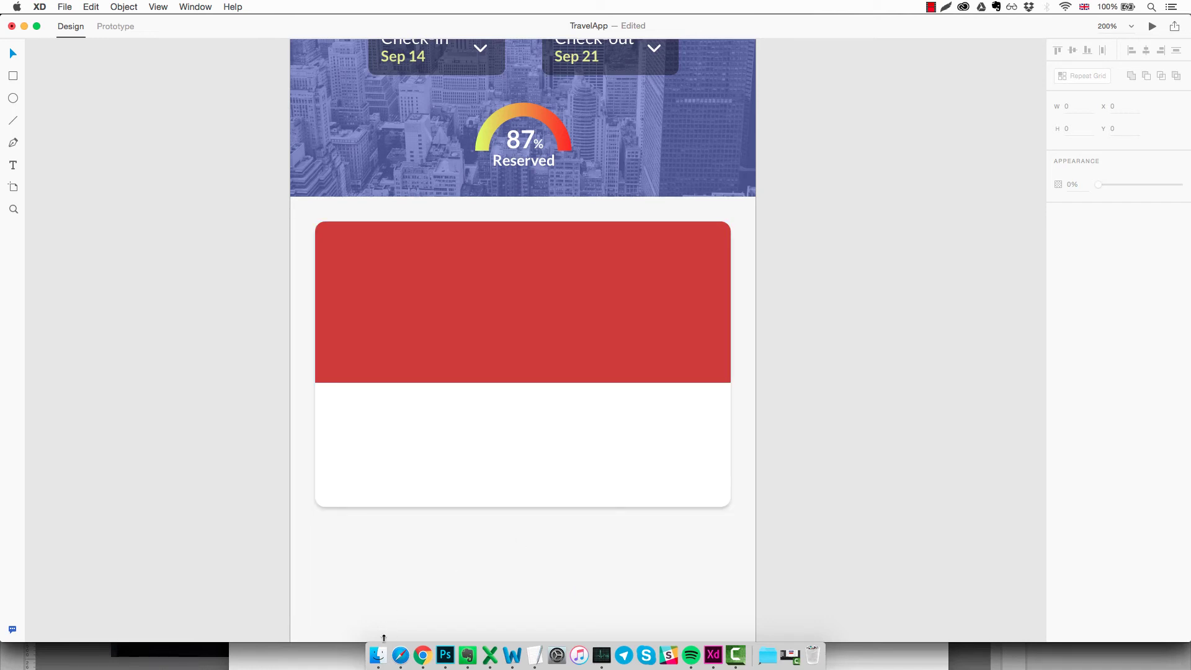
# Fill the red rectangle with 1.jpg from the final folder in Finder and deselect it.
pyautogui.moveTo(379, 651)
pyautogui.click(380, 613)
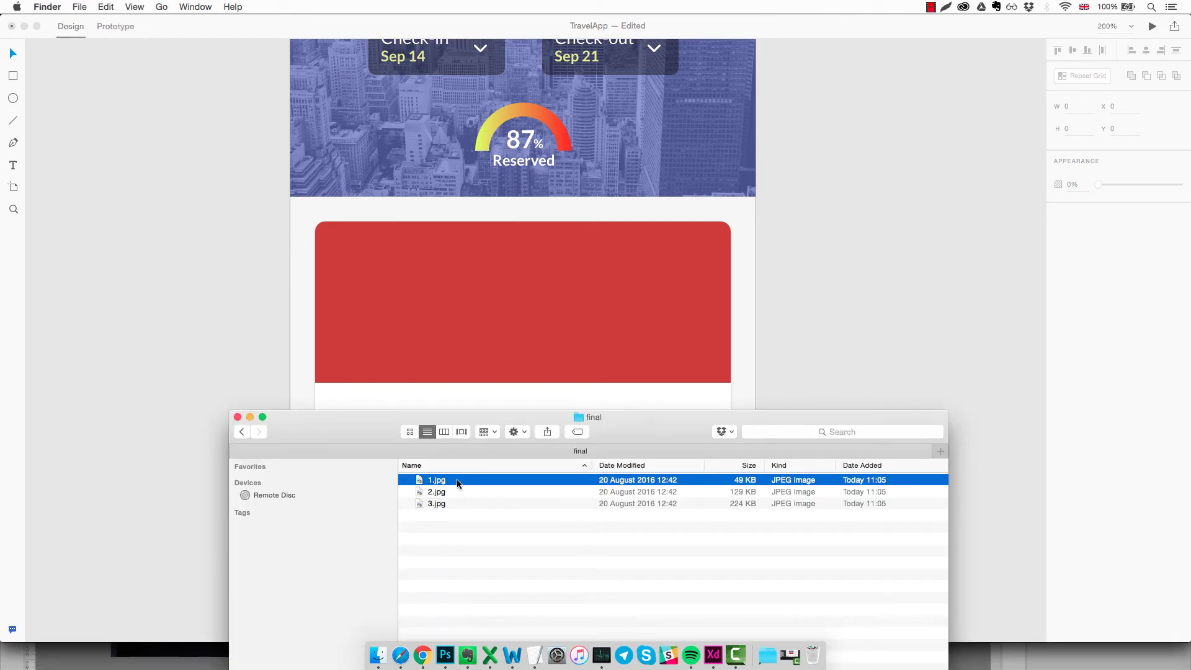
pyautogui.moveTo(457, 483); pyautogui.dragTo(524, 309)
pyautogui.click(742, 324)
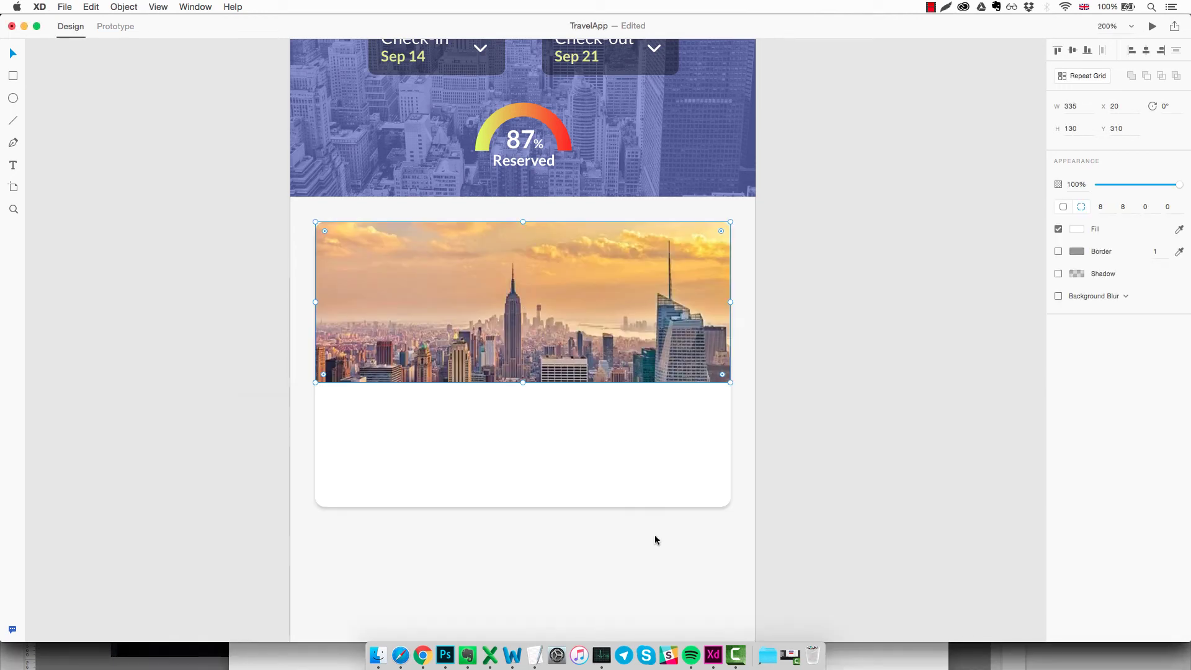
pyautogui.click(555, 563)
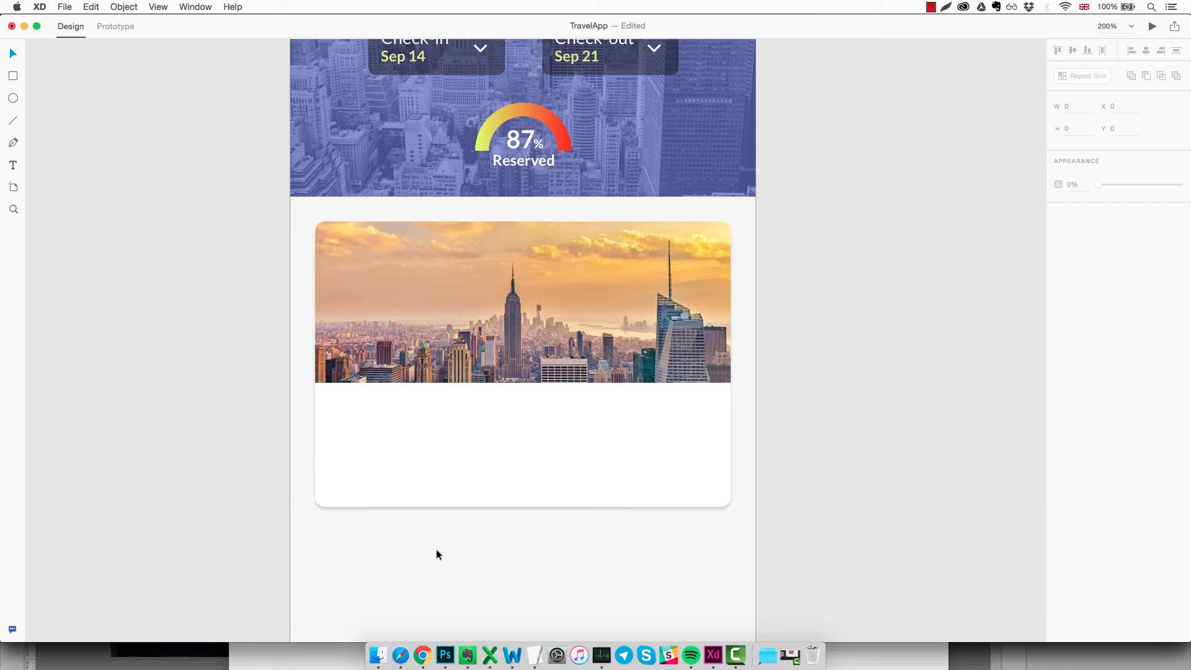
# Add the text "Amazing apartment in Soho" in the white area below the card's photo.
pyautogui.press('t')
pyautogui.click(370, 423)
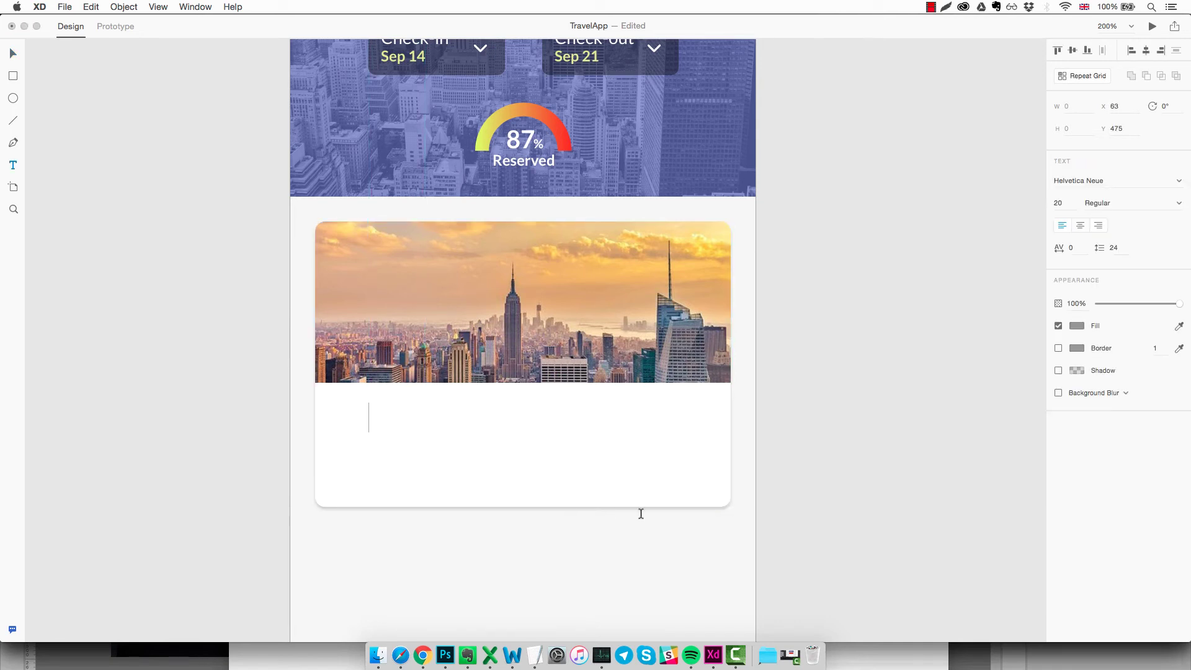
pyautogui.write('Amazing apartm')
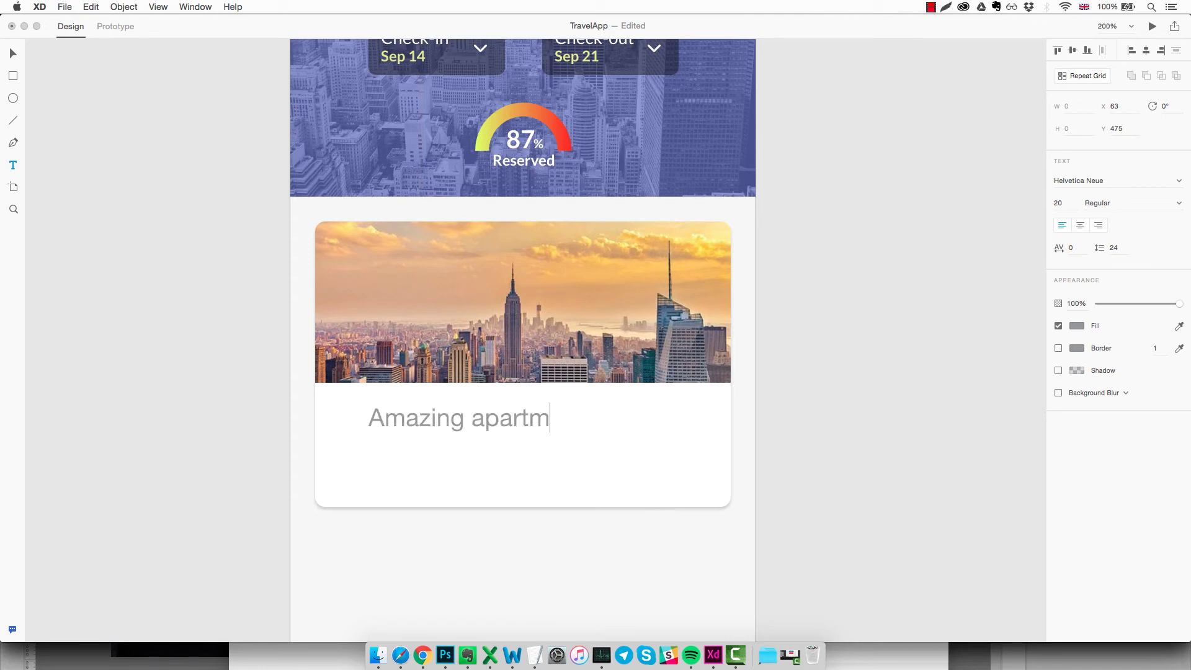
pyautogui.write('ent in Soho')
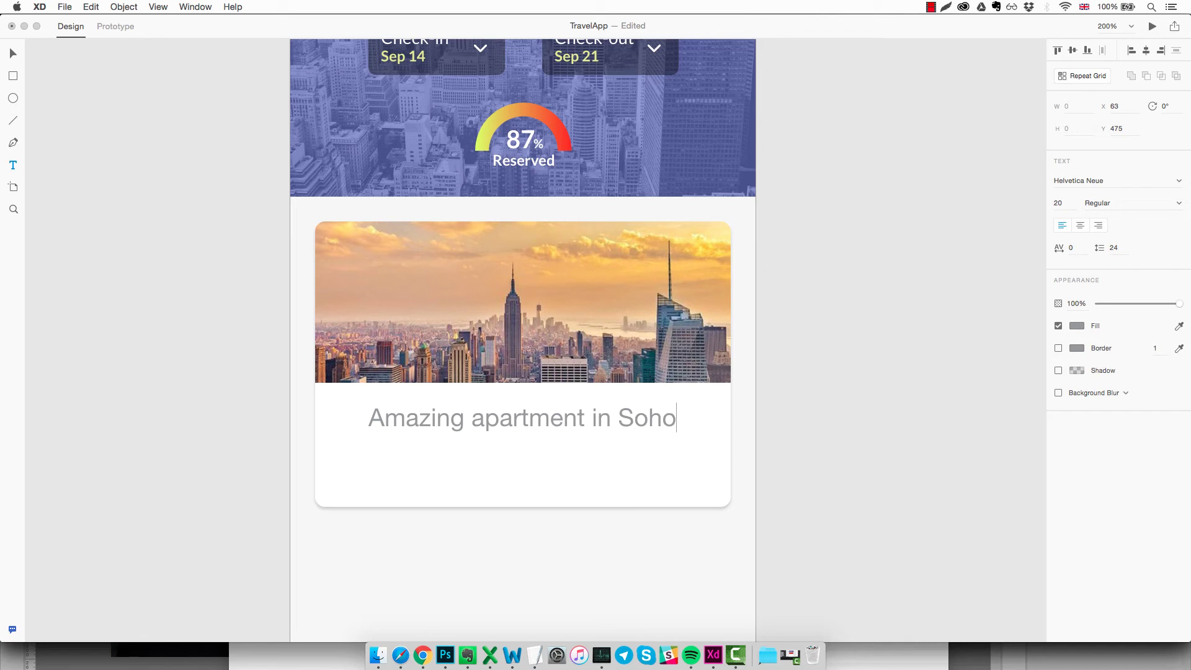
# Set the apartment title's font to Lato with the Light weight.
pyautogui.press('super+a')
pyautogui.click(1112, 181)
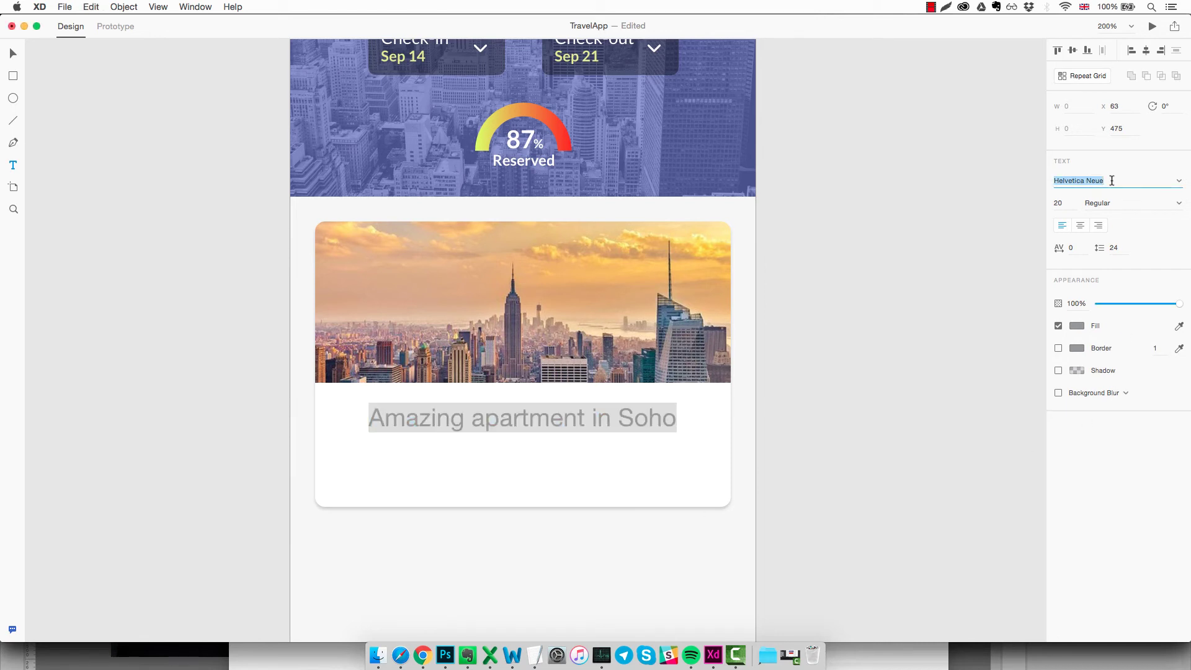
pyautogui.write('Lato')
pyautogui.press('Return')
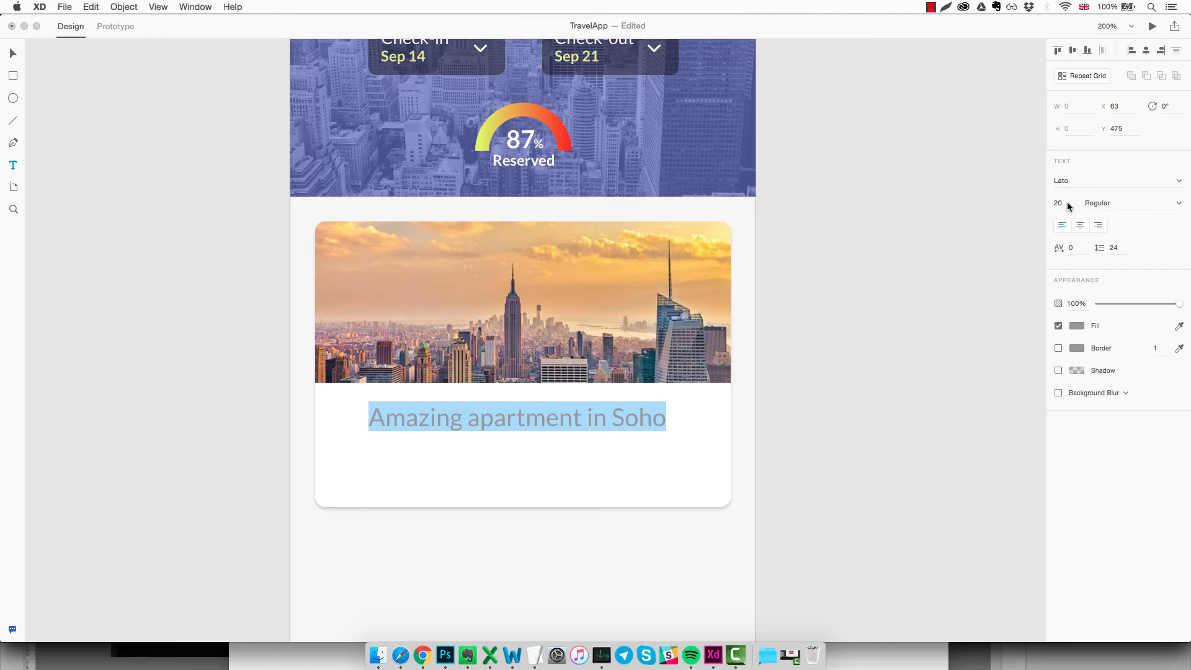
pyautogui.click(1068, 203)
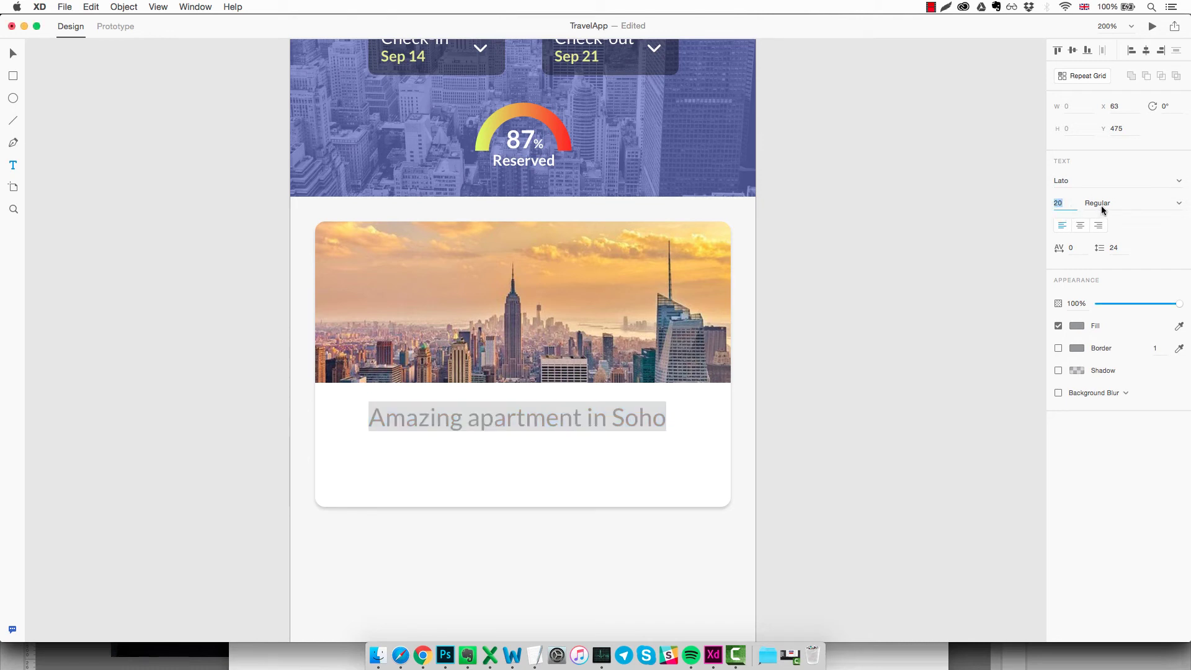
pyautogui.click(1123, 202)
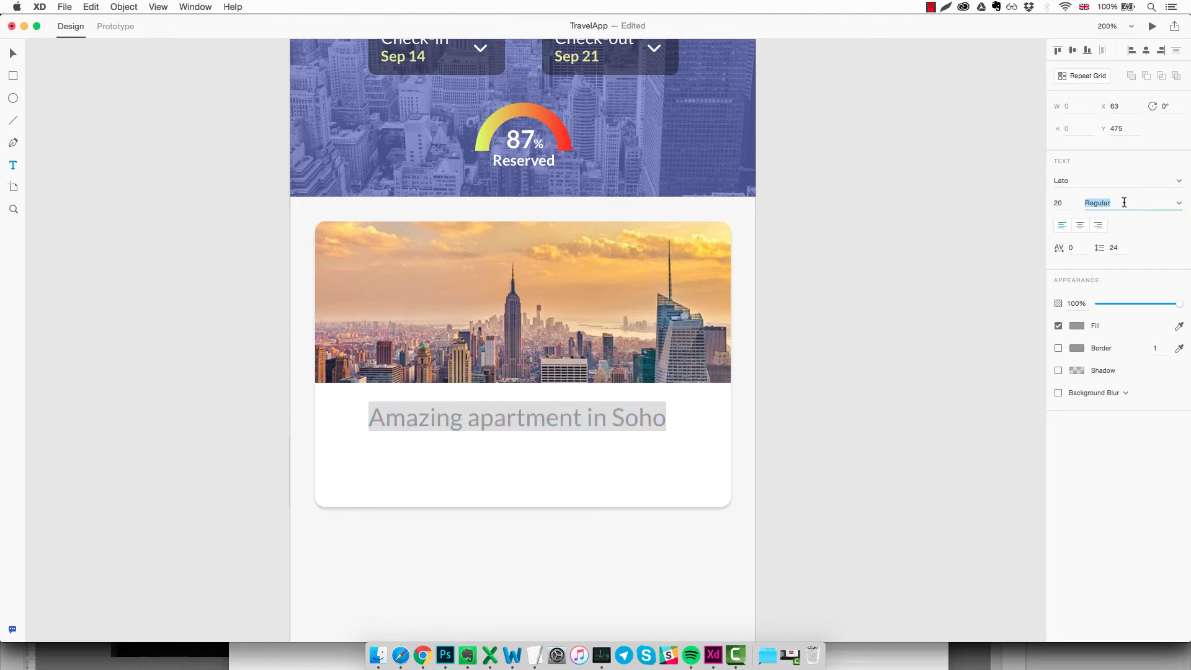
pyautogui.click(1179, 204)
pyautogui.click(1111, 237)
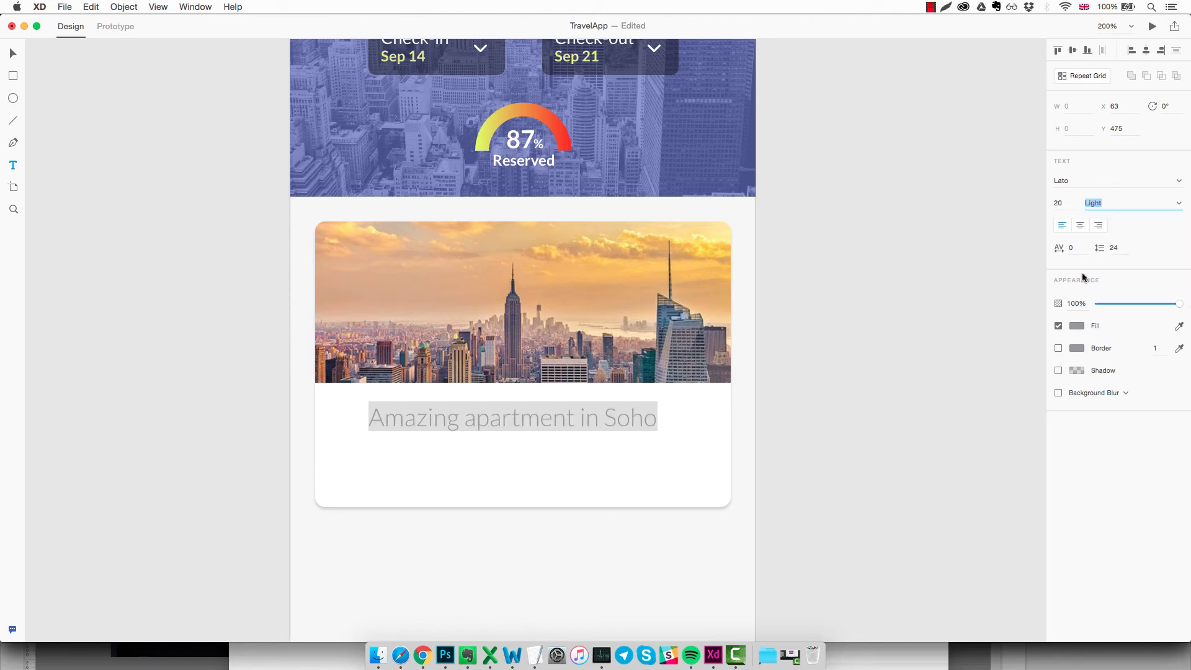
# Color the apartment title dark gray #3E3E3E and move it to about X 32, just under the photo.
pyautogui.click(1078, 325)
pyautogui.moveTo(947, 316); pyautogui.dragTo(913, 322)
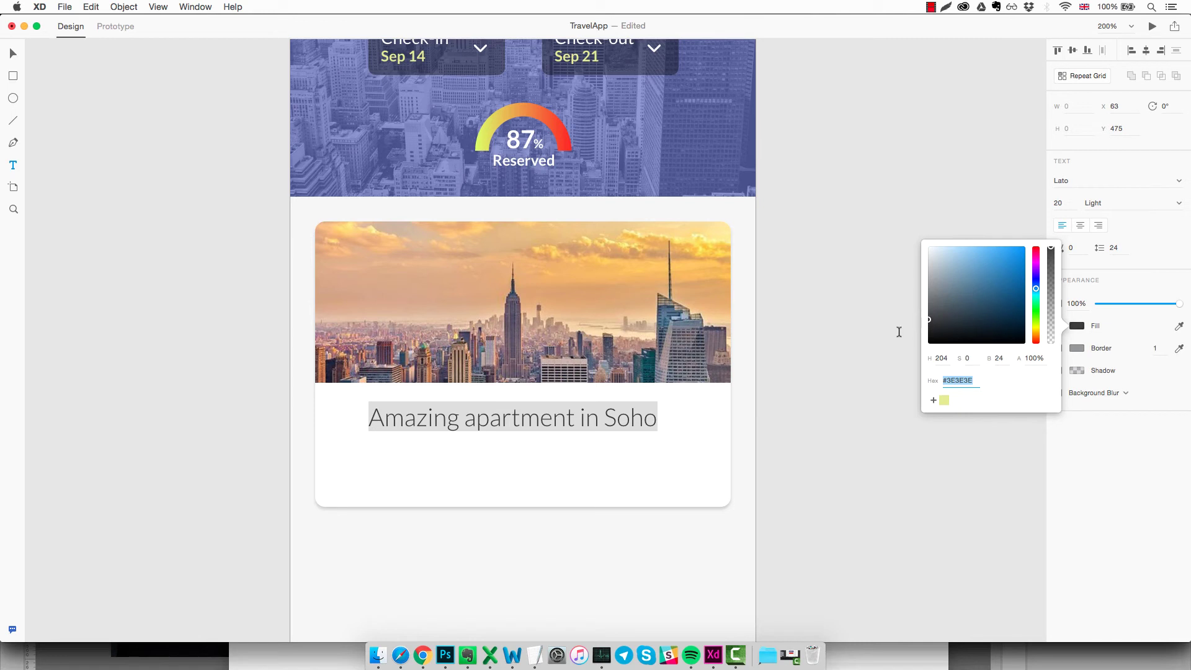
pyautogui.press('Escape')
pyautogui.press('Escape')
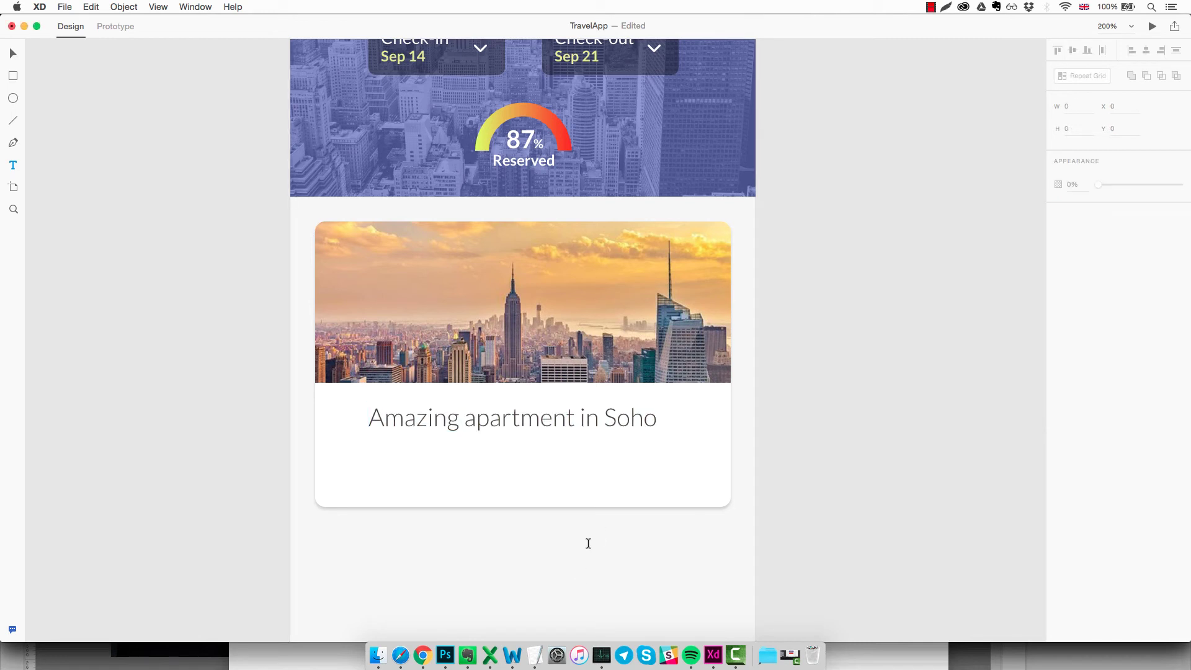
pyautogui.moveTo(570, 420); pyautogui.dragTo(535, 415)
pyautogui.click(557, 447)
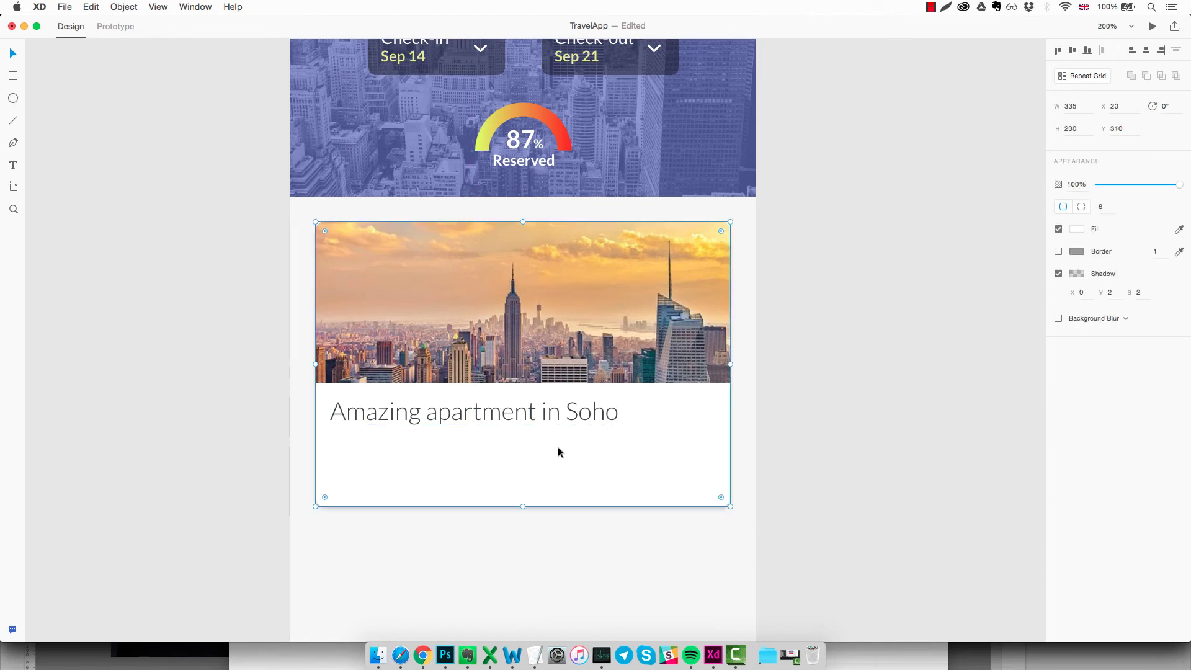
# Duplicate the title directly below itself and change the copy's text to "2 bedrooms / Soho".
pyautogui.moveTo(458, 422); pyautogui.dragTo(457, 437)
pyautogui.doubleClick(456, 437)
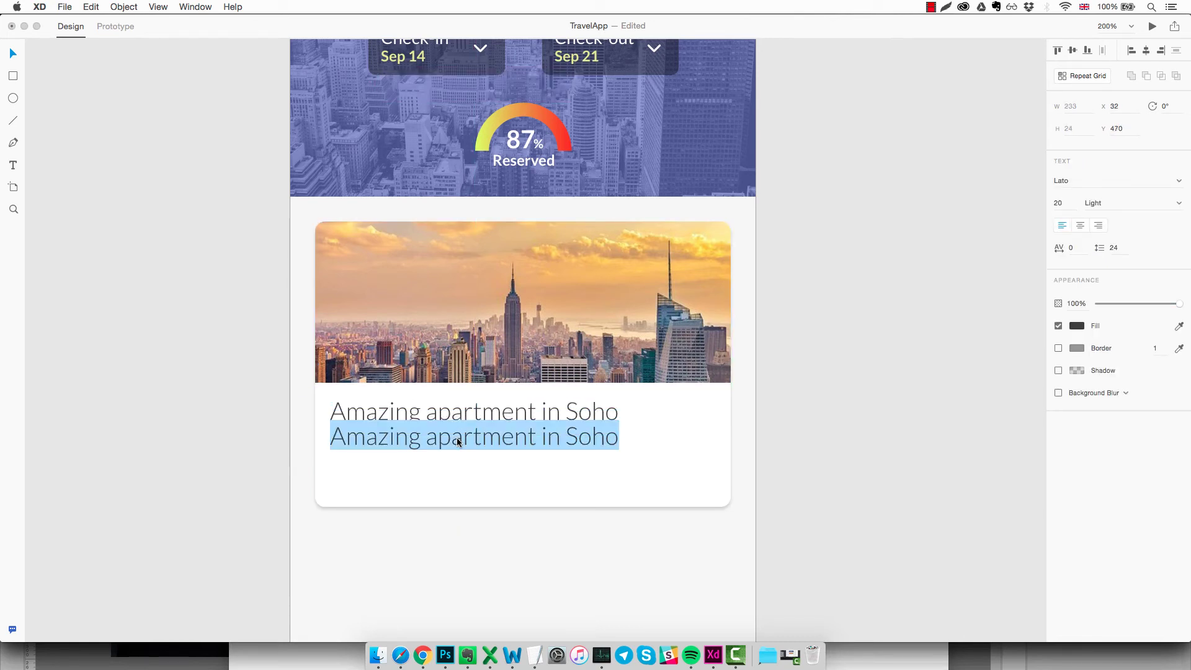
pyautogui.write('2 be')
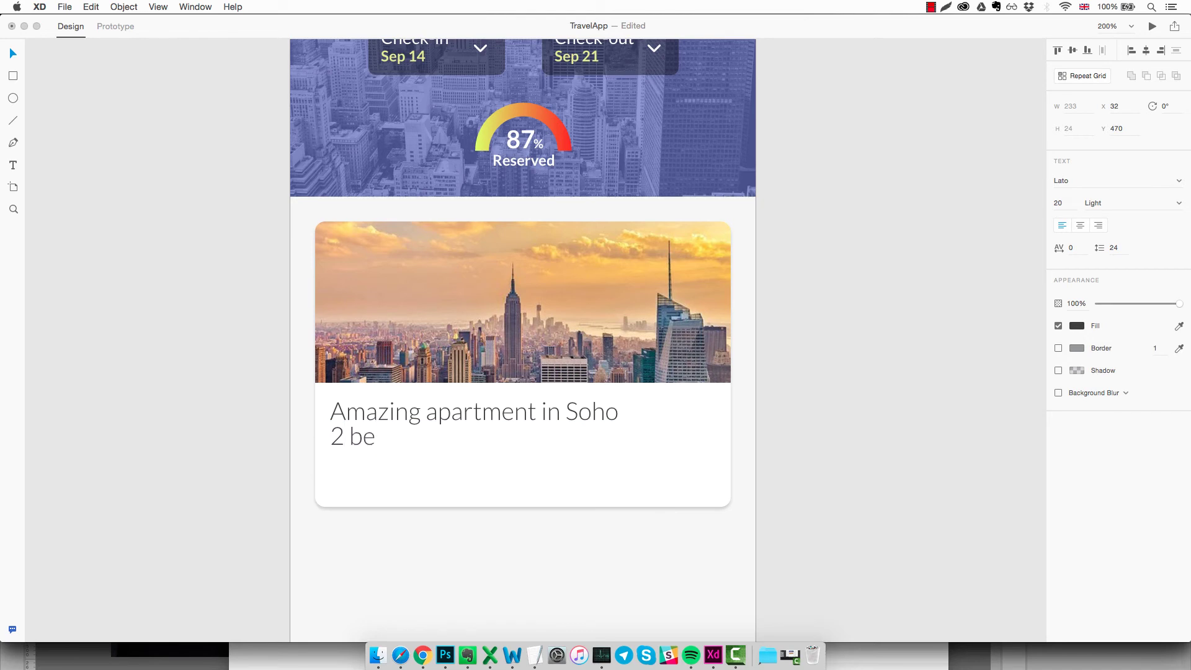
pyautogui.write('drooms')
pyautogui.write('/ Soho')
# Set the "2 bedrooms / Soho" text to size 13 with the Regular weight.
pyautogui.press('shift+super+Left')
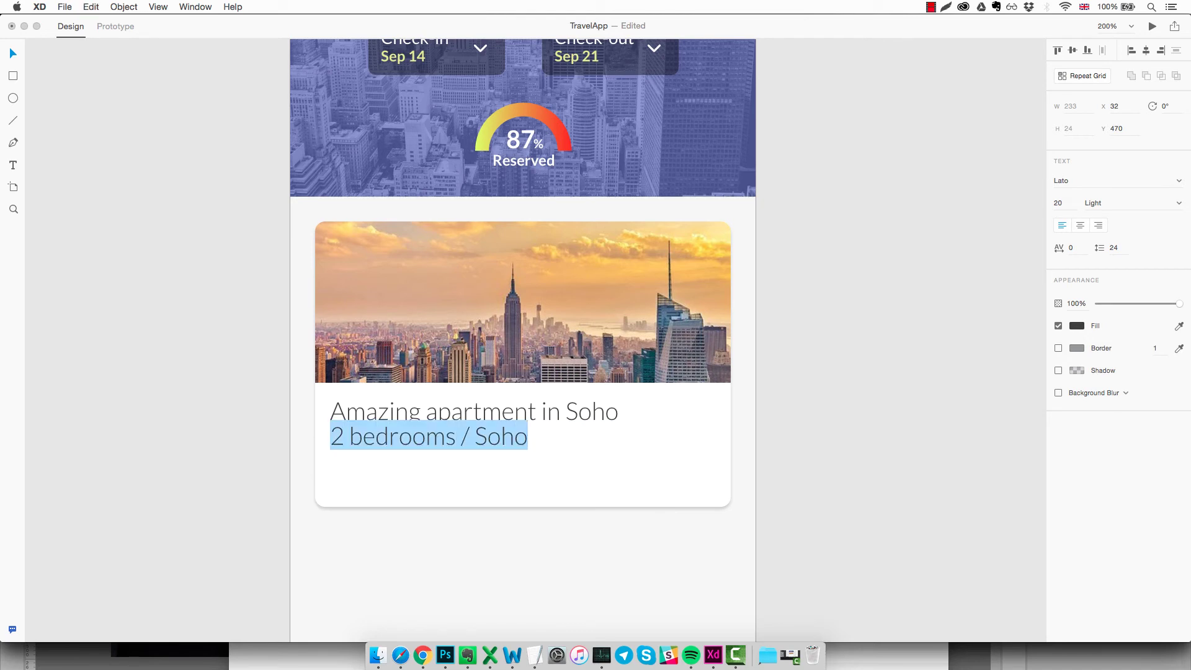
pyautogui.click(1066, 201)
pyautogui.write('17')
pyautogui.press('Return')
pyautogui.press('Down')
pyautogui.press('Down')
pyautogui.press('Down')
pyautogui.press('Down')
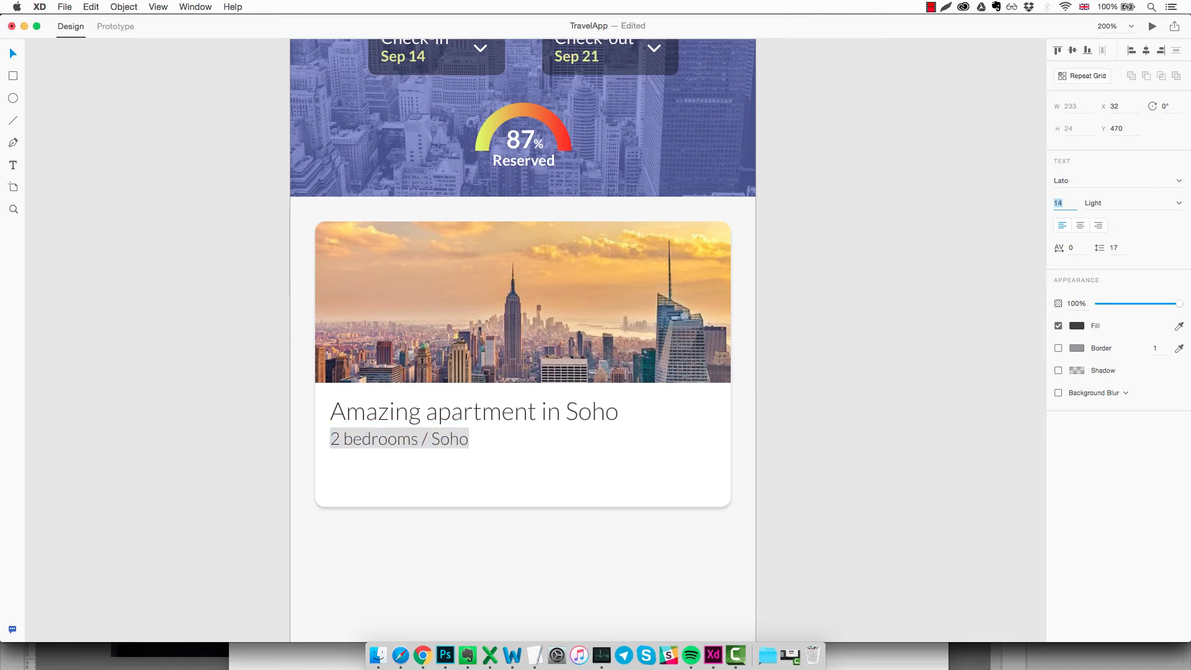
pyautogui.click(1178, 203)
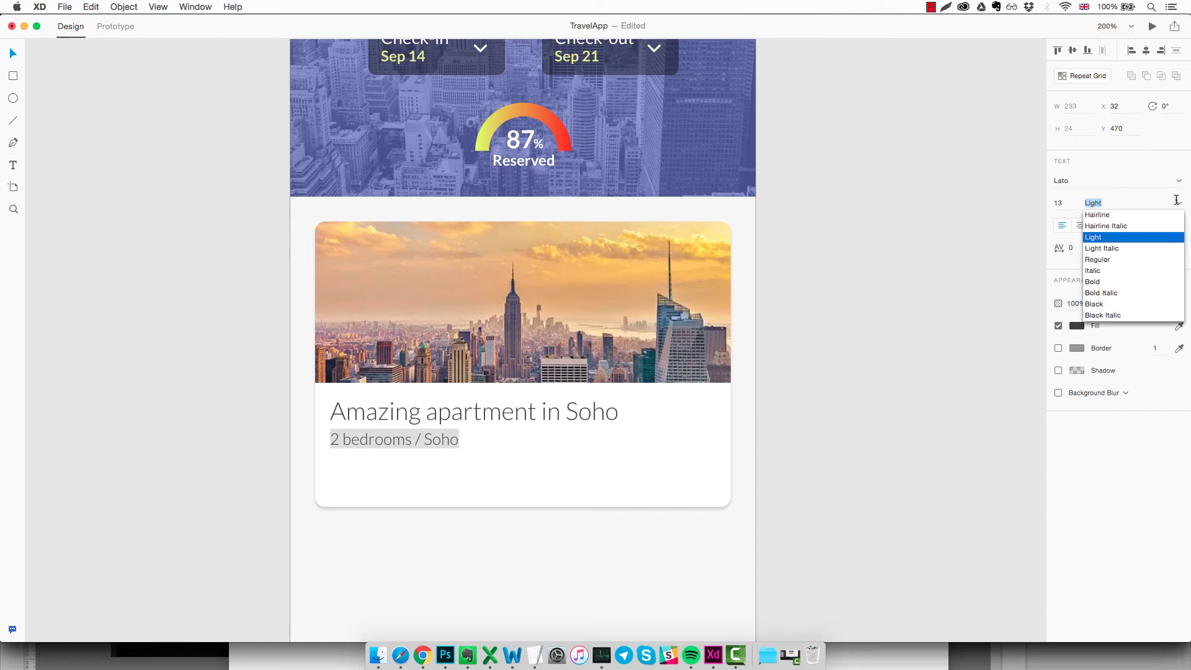
pyautogui.click(1103, 260)
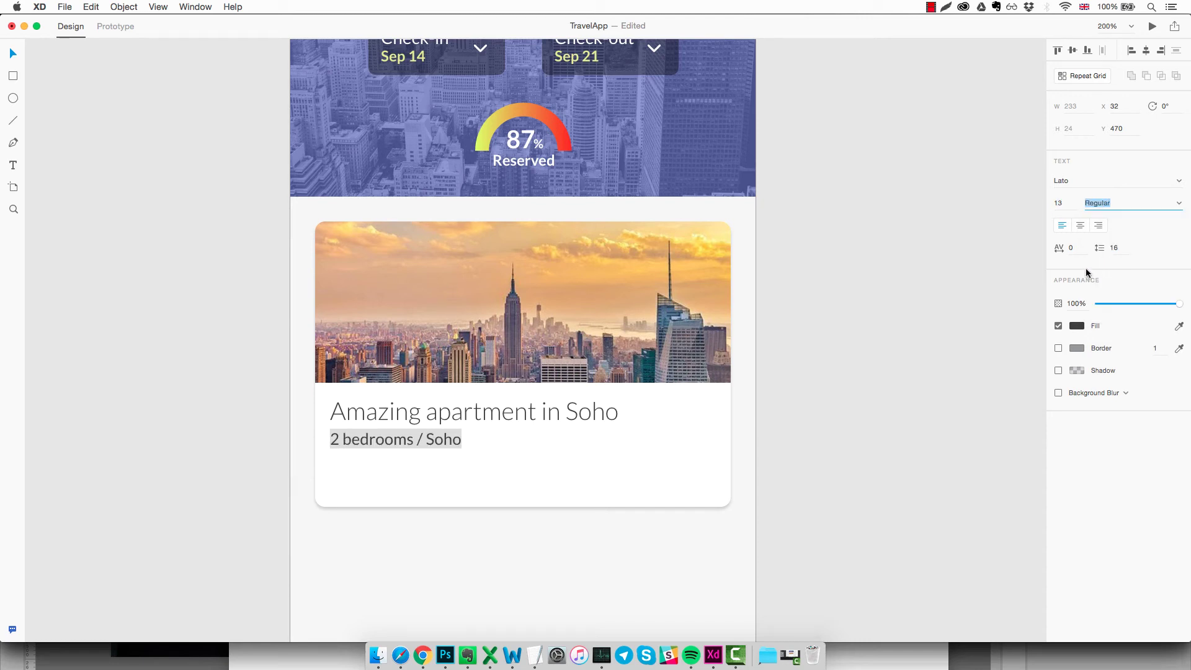
pyautogui.press('Escape')
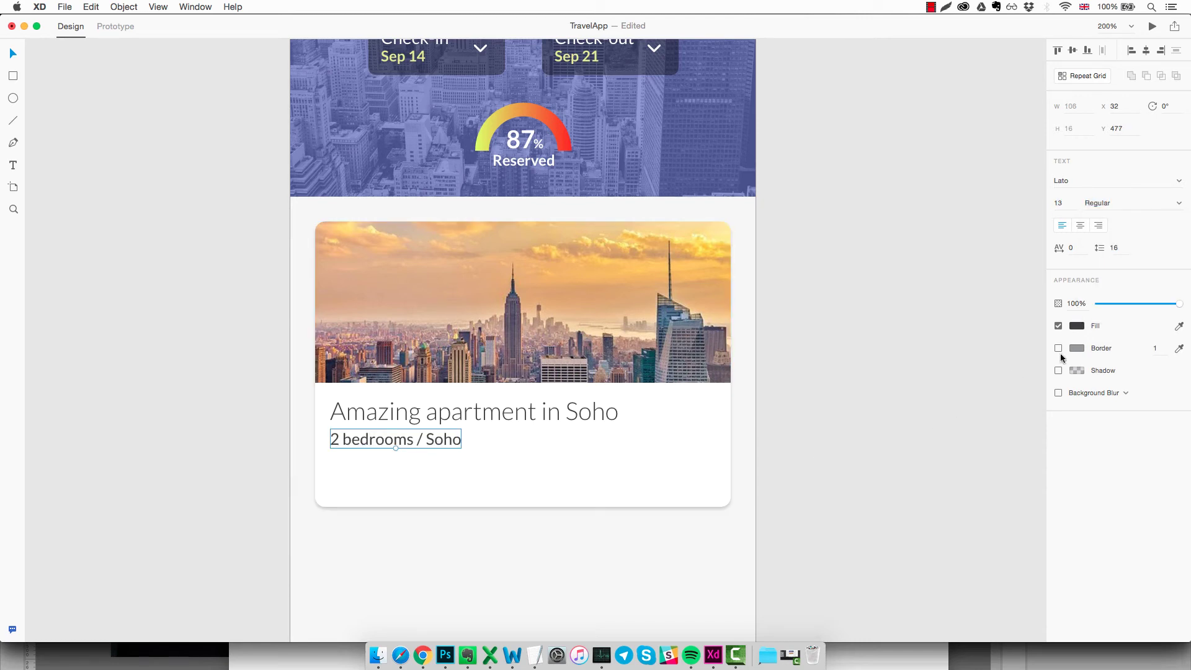
# Color the "2 bedrooms / Soho" text light gray.
pyautogui.click(1075, 328)
pyautogui.moveTo(962, 313); pyautogui.dragTo(895, 276)
pyautogui.click(529, 482)
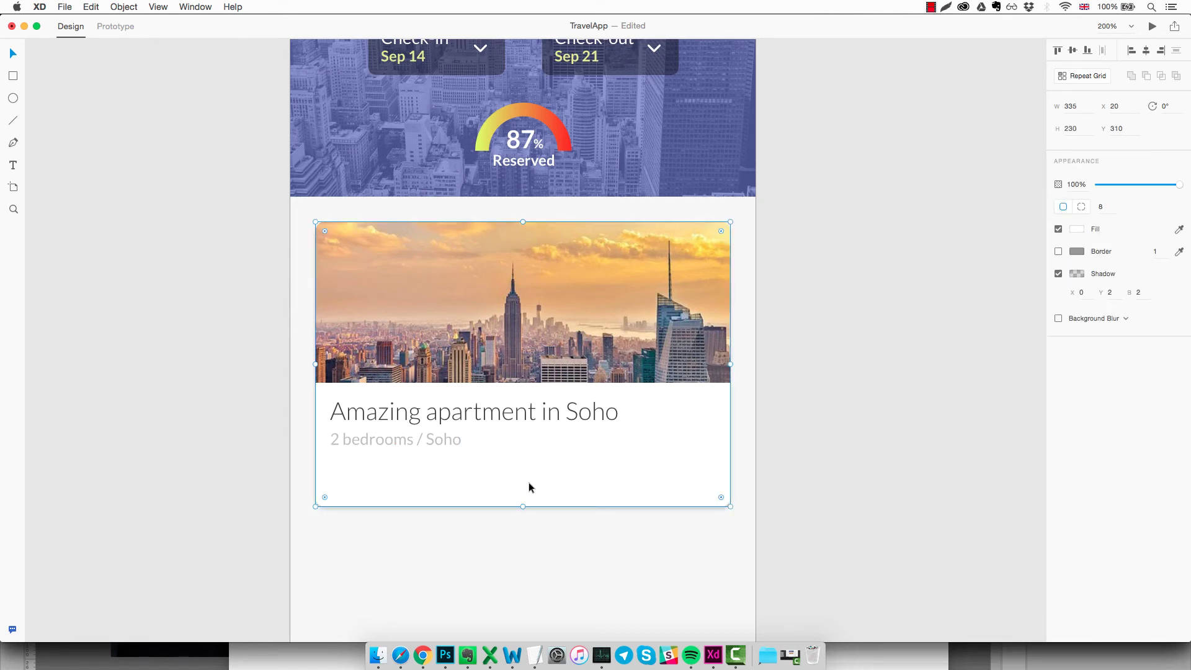
# Shift the apartment title and the bedrooms line together to the right, to X 38.
pyautogui.doubleClick(439, 419)
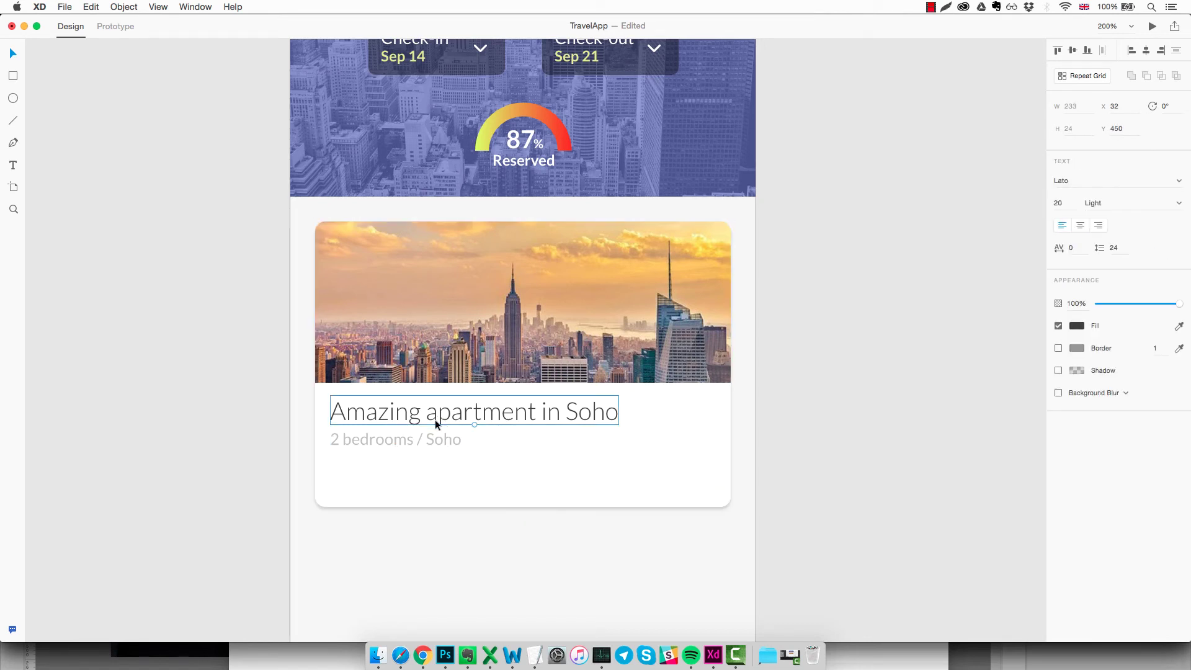
pyautogui.keyDown('shift'); pyautogui.click(411, 439); pyautogui.keyUp('shift')
pyautogui.press('Right')
pyautogui.press('Right')
pyautogui.press('Right')
pyautogui.press('Right')
pyautogui.press('Right')
pyautogui.press('Right')
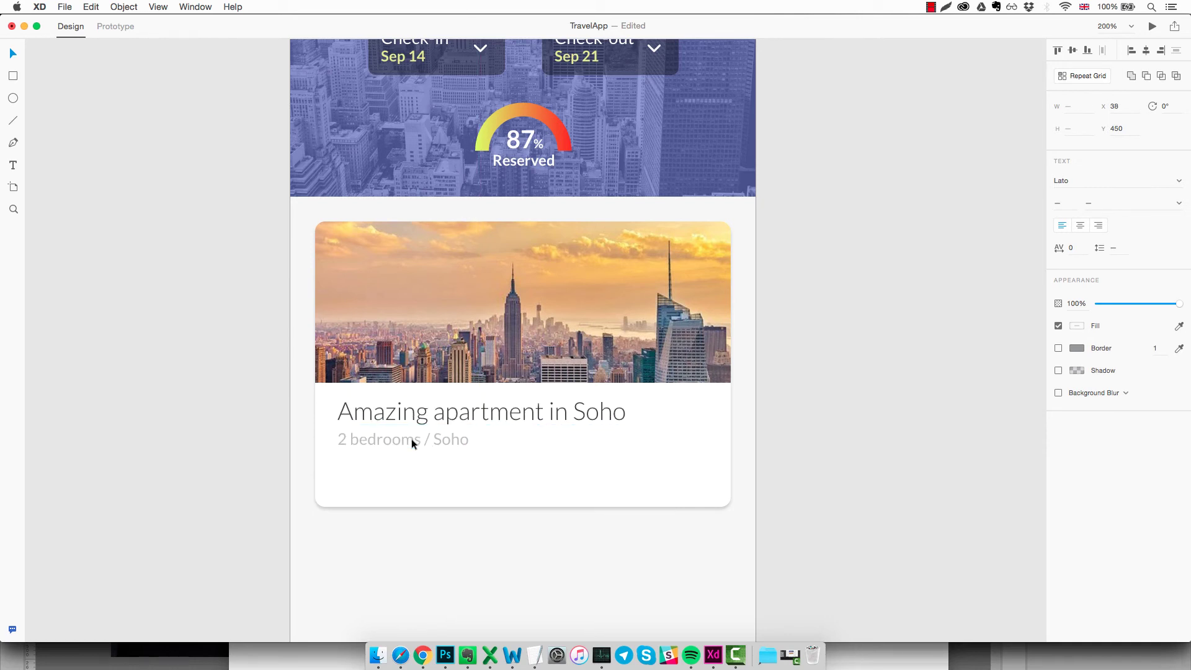
pyautogui.click(500, 477)
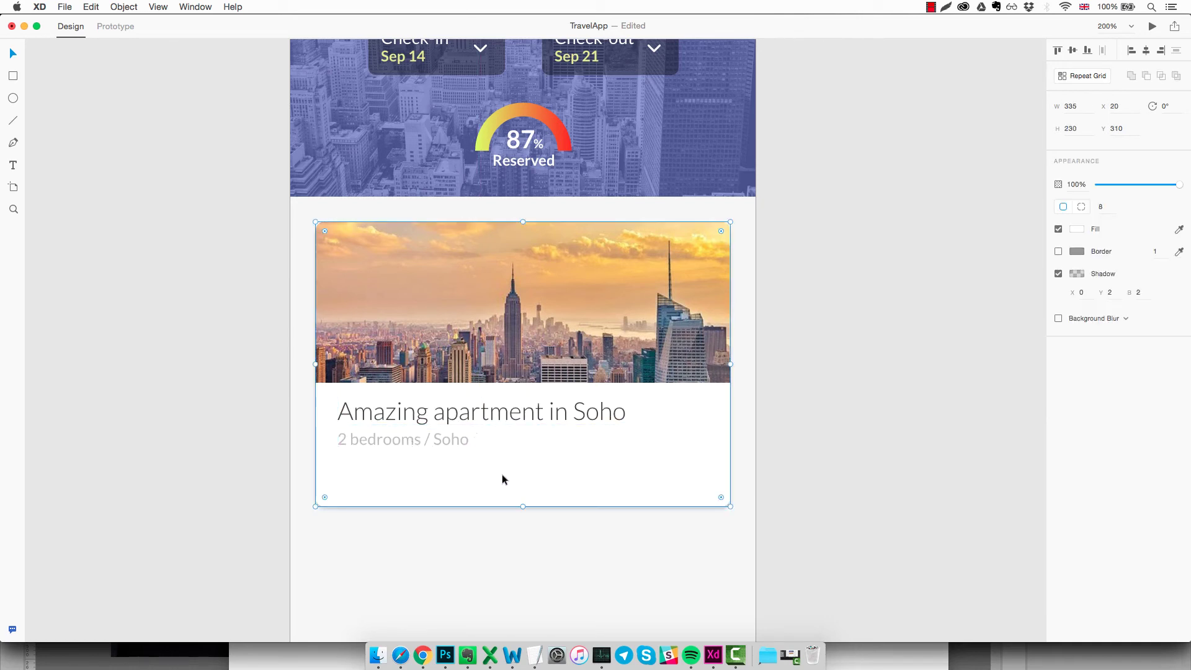
# Duplicate the apartment title below the bedrooms line at about Y 500 and change the copy's text to "$145".
pyautogui.doubleClick(470, 416)
pyautogui.moveTo(470, 416); pyautogui.dragTo(468, 480)
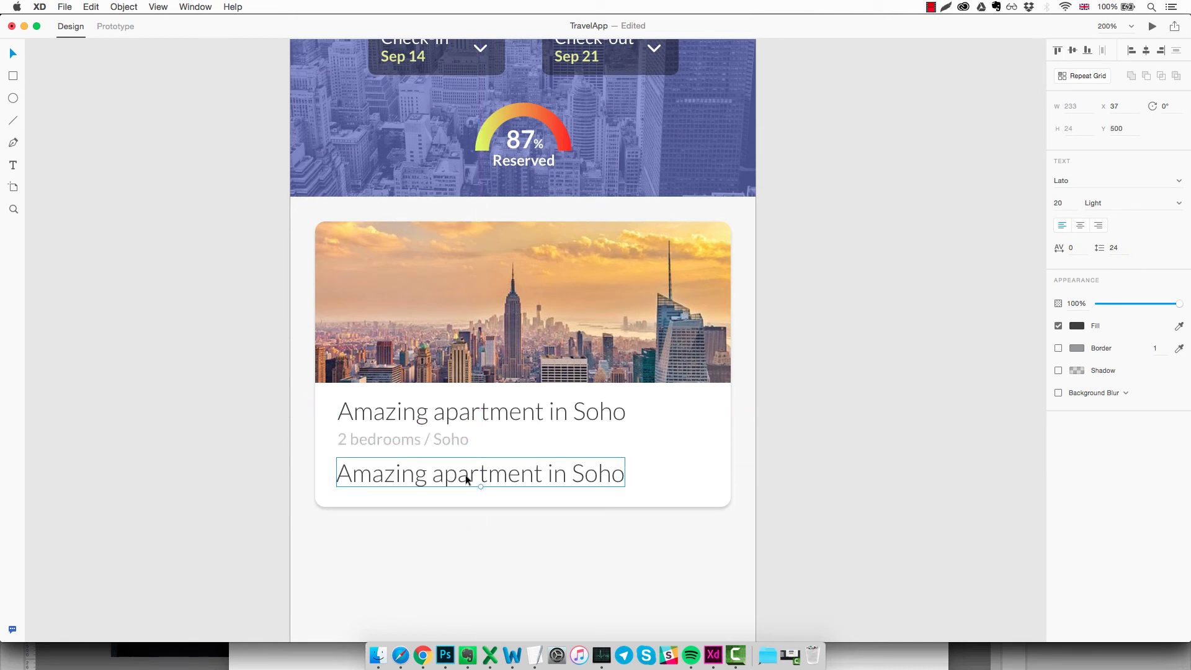
pyautogui.doubleClick(467, 478)
pyautogui.write('$')
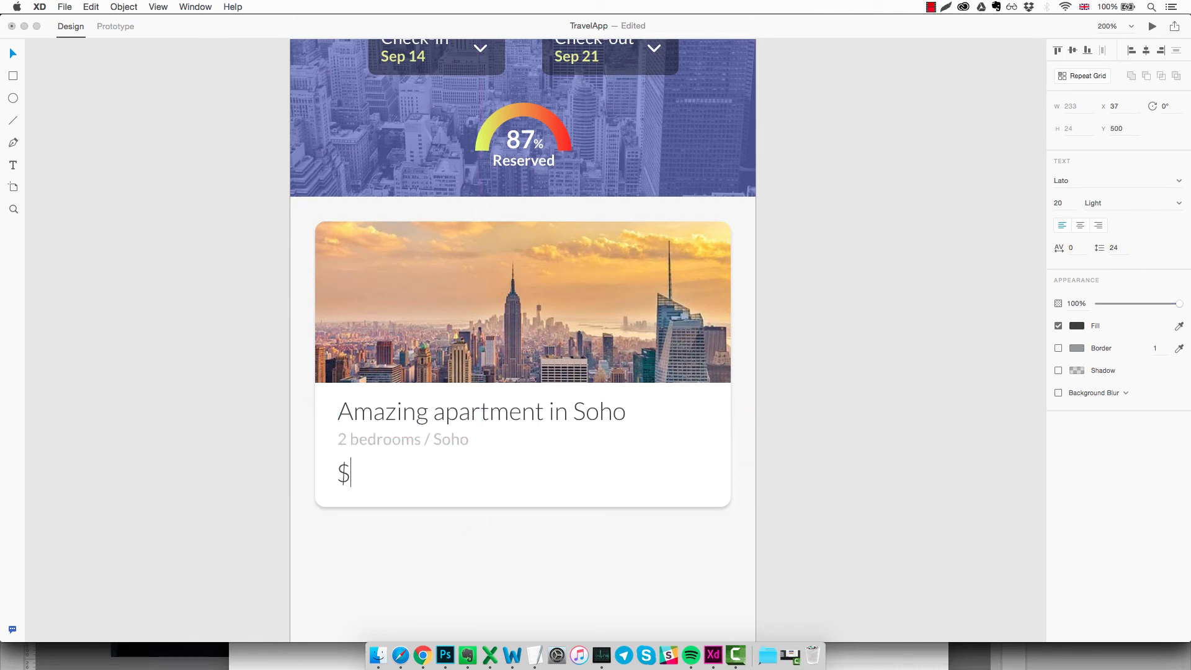
pyautogui.write('145')
# Set the "$145" price text to the Bold weight.
pyautogui.press('super+a')
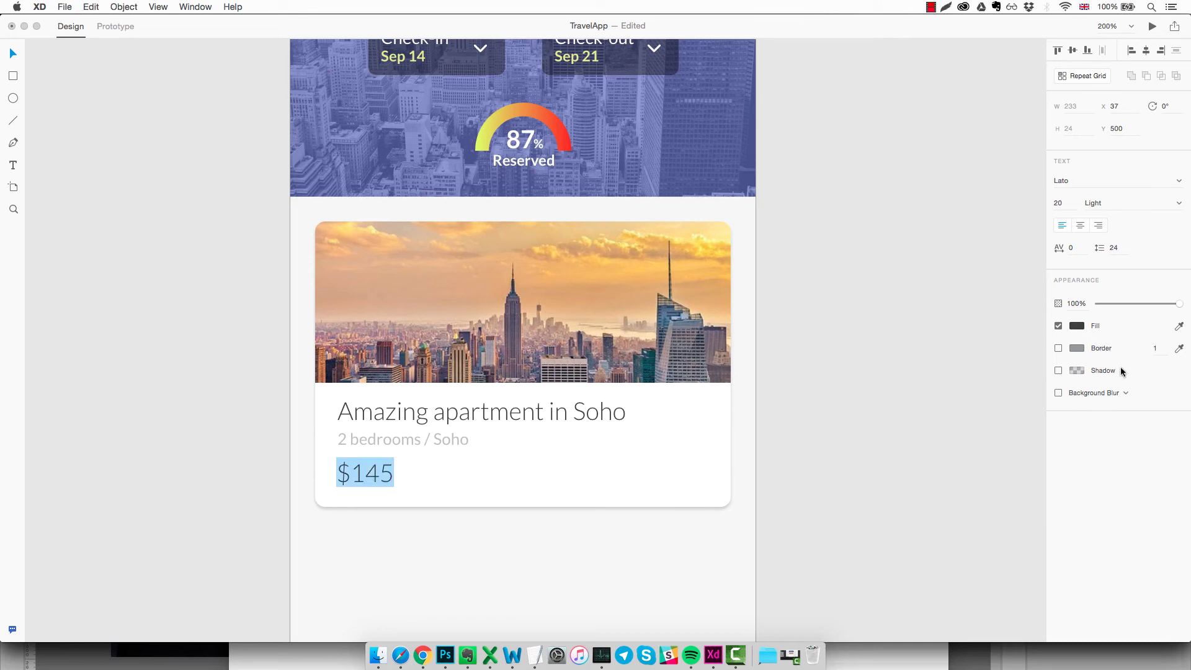
pyautogui.click(1180, 211)
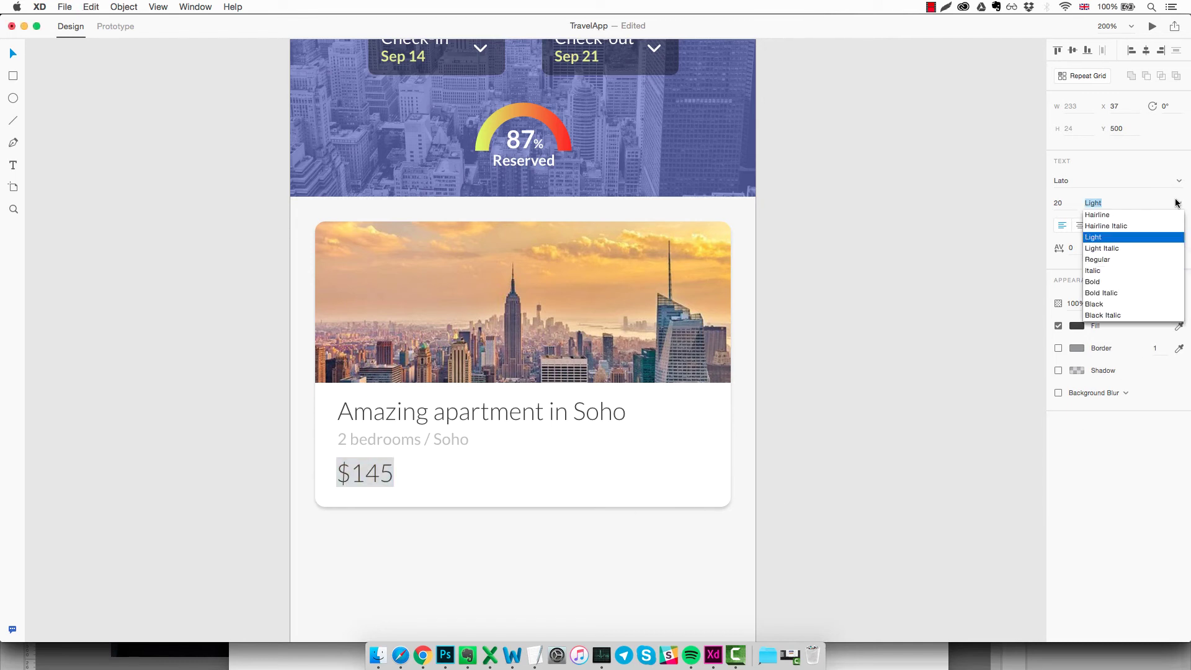
pyautogui.click(1100, 279)
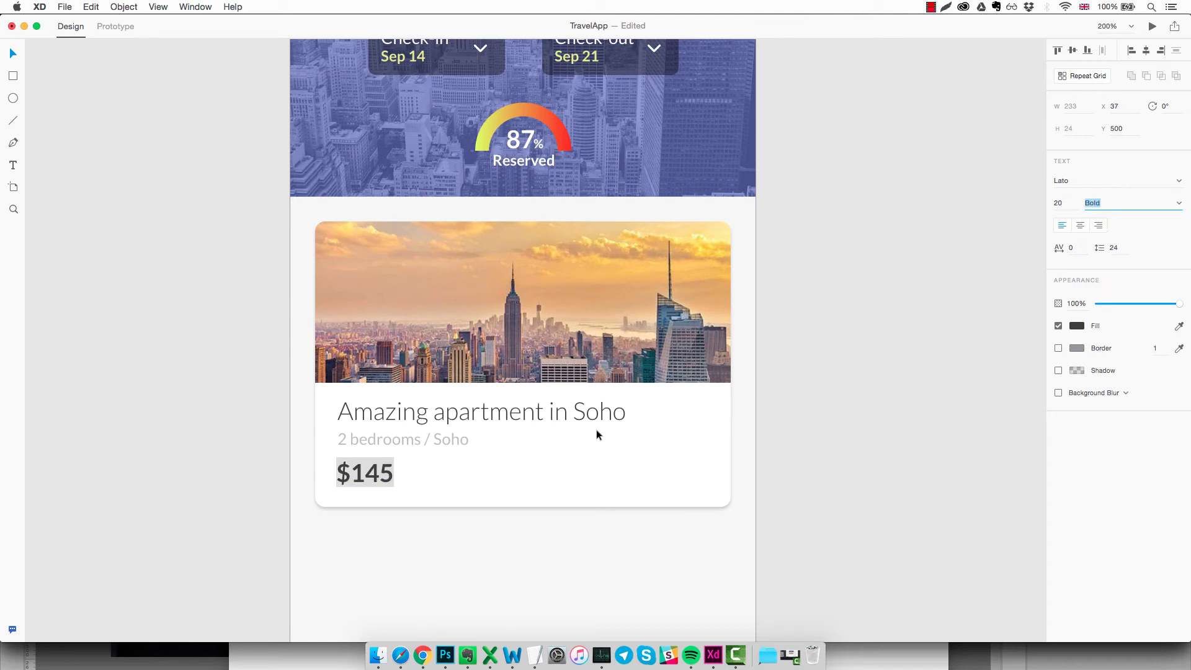
pyautogui.click(414, 497)
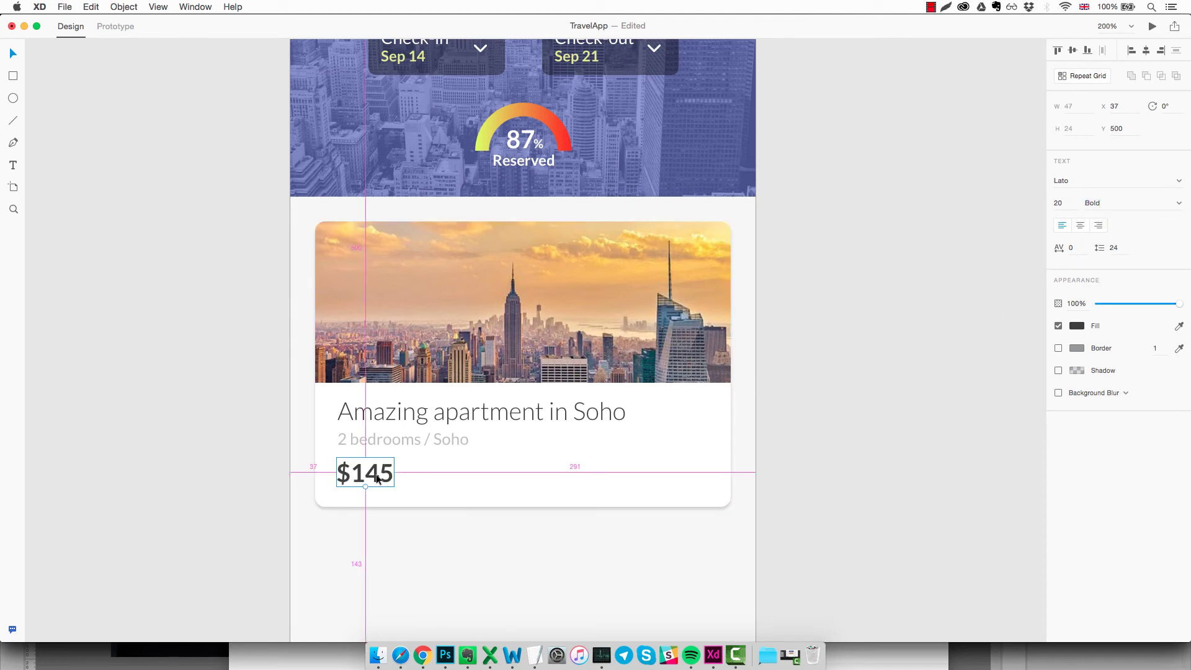
# Duplicate the price just to its right and change the copy's text to "per night".
pyautogui.moveTo(376, 475); pyautogui.dragTo(437, 478)
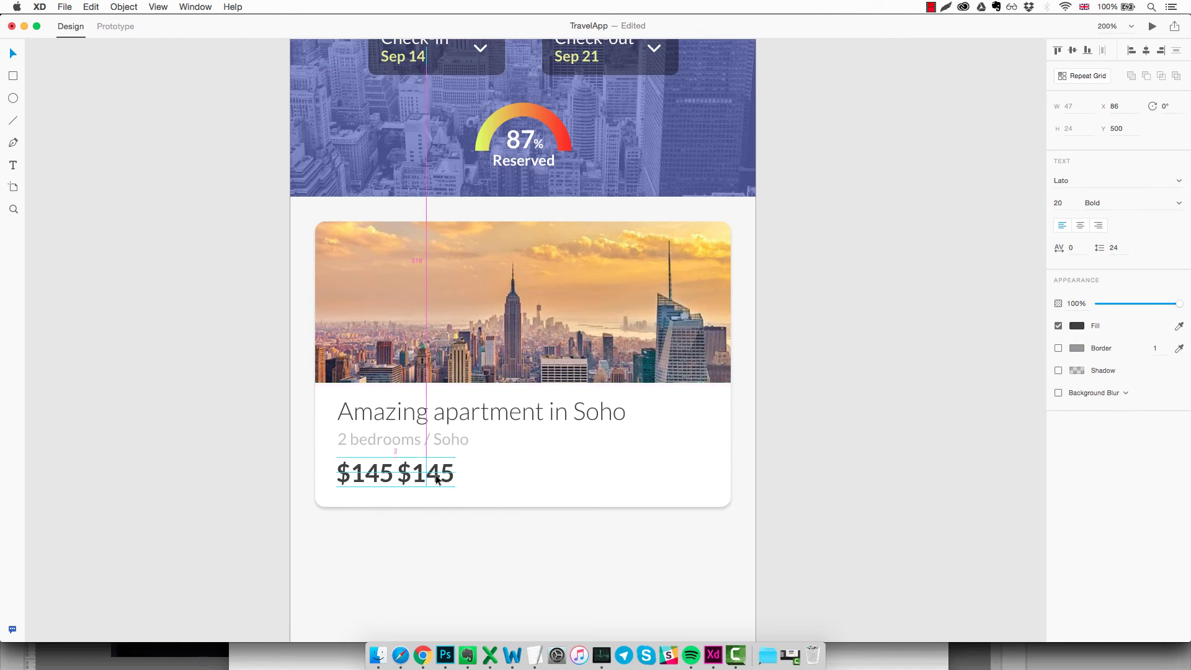
pyautogui.doubleClick(437, 478)
pyautogui.write('per night')
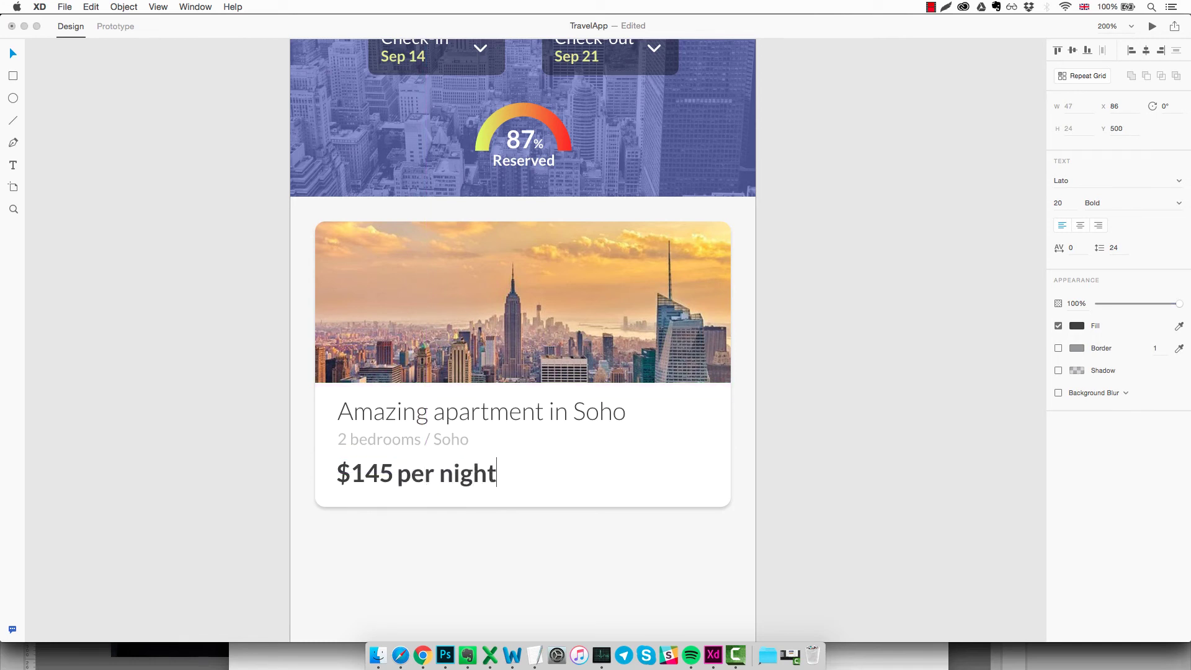
# Set the "per night" text to size 11 with the Regular weight.
pyautogui.press('super+a')
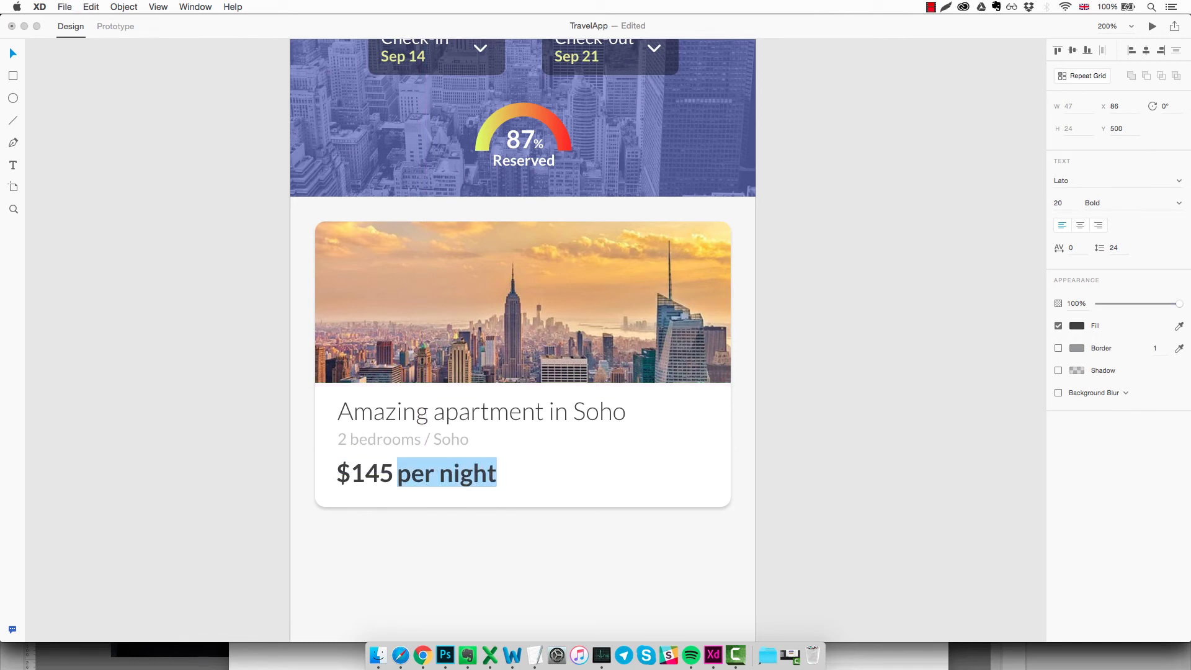
pyautogui.click(1068, 202)
pyautogui.press('Down')
pyautogui.press('Down')
pyautogui.press('Down')
pyautogui.press('Down')
pyautogui.press('Down')
pyautogui.press('Down')
pyautogui.press('Down')
pyautogui.press('Down')
pyautogui.press('Down')
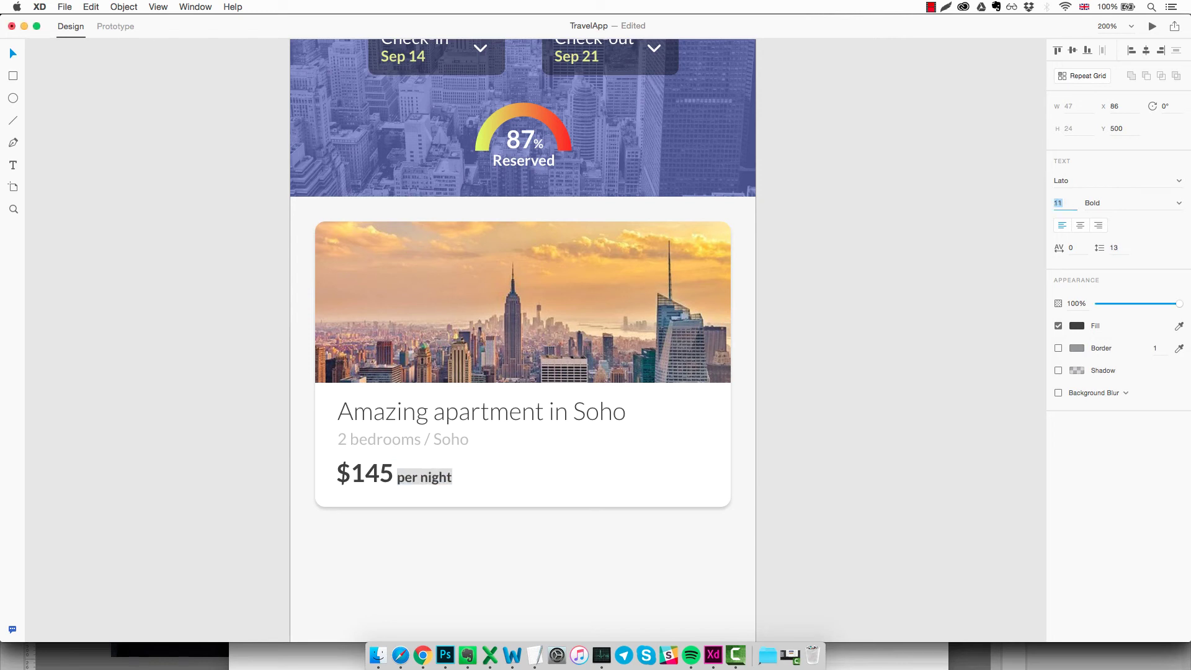
pyautogui.click(1180, 203)
pyautogui.click(1102, 260)
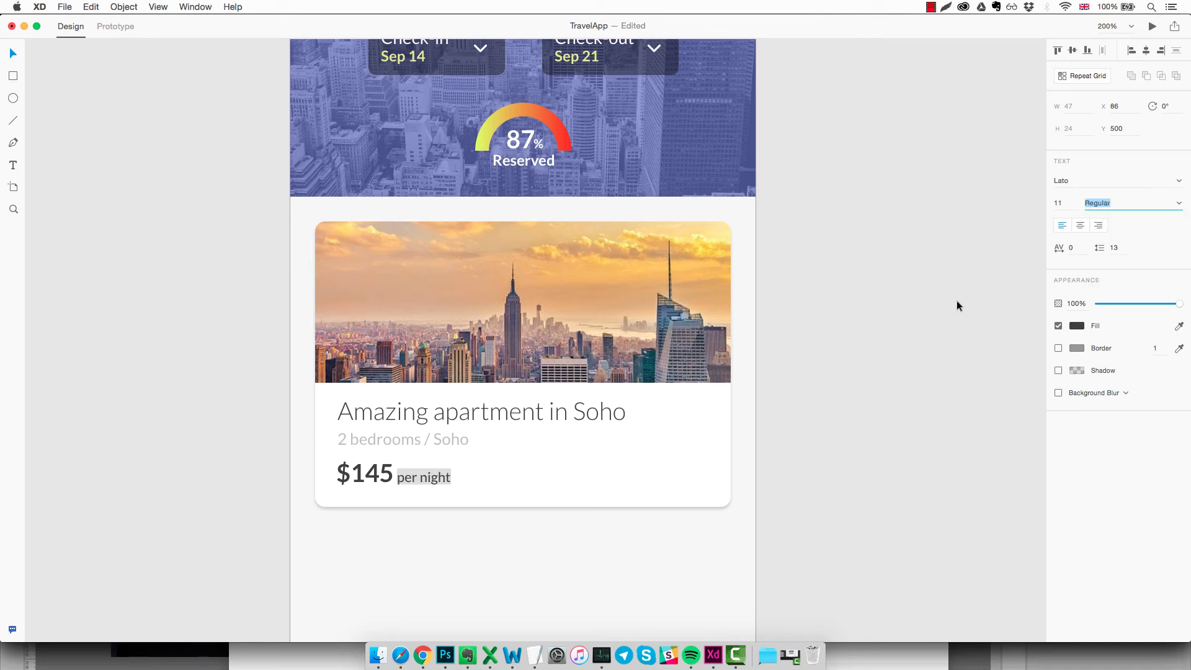
pyautogui.click(546, 467)
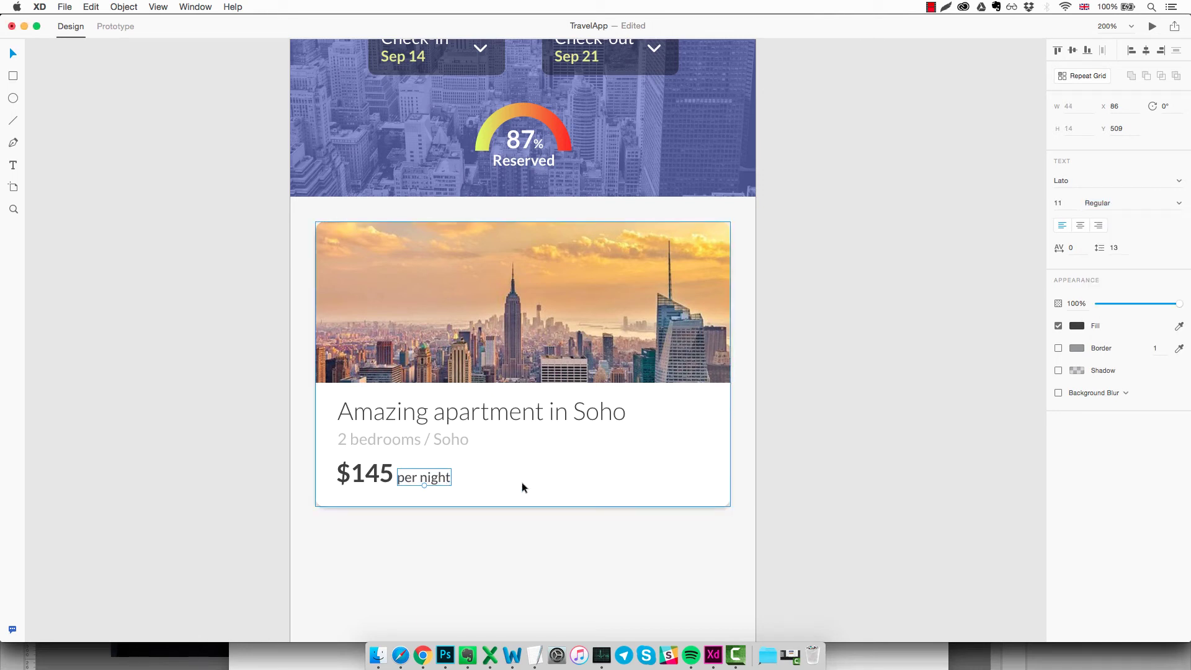
# Nudge the "per night" text to X 87, Y 508 beside the price.
pyautogui.press('Right')
pyautogui.press('Right')
pyautogui.press('Up')
pyautogui.press('Left')
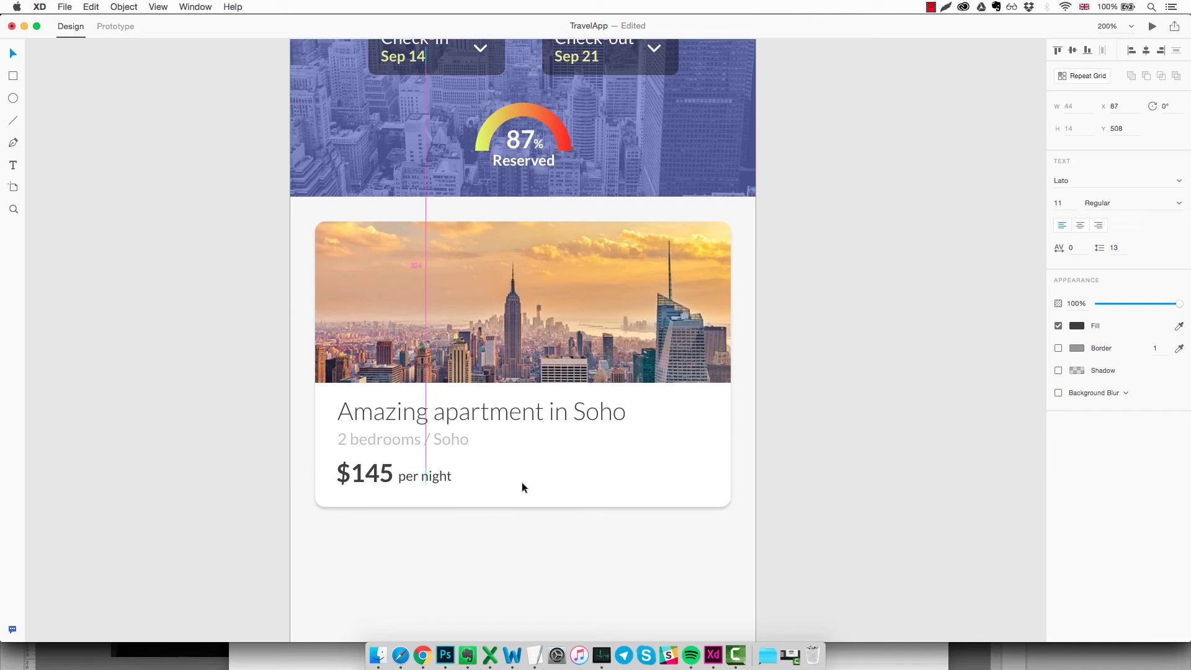
pyautogui.press('Escape')
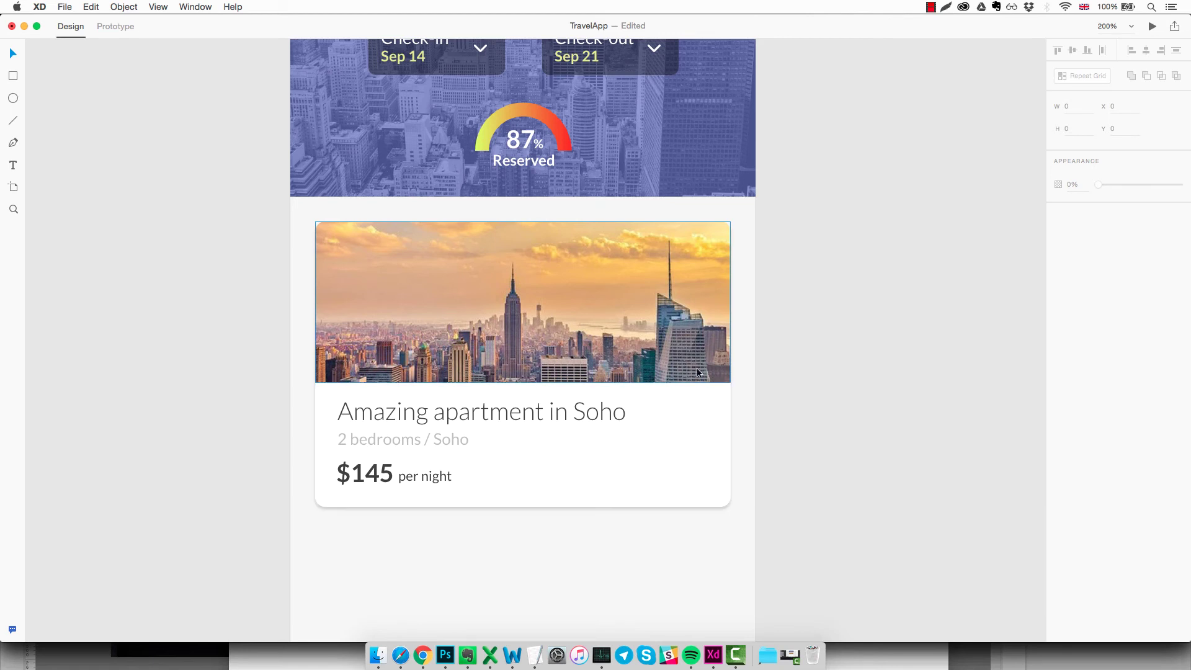
# Draw a circle about 35 by 35 across the photo's lower edge near the card's right side and remove its border.
pyautogui.click(13, 98)
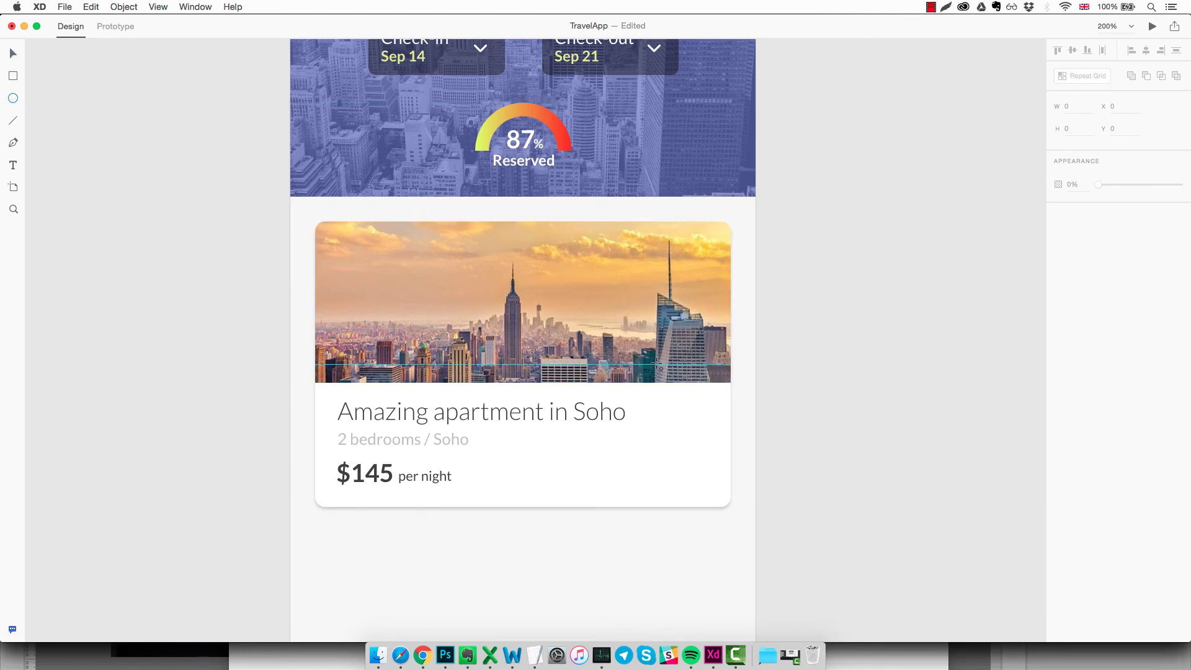
pyautogui.moveTo(661, 360); pyautogui.dragTo(705, 403)
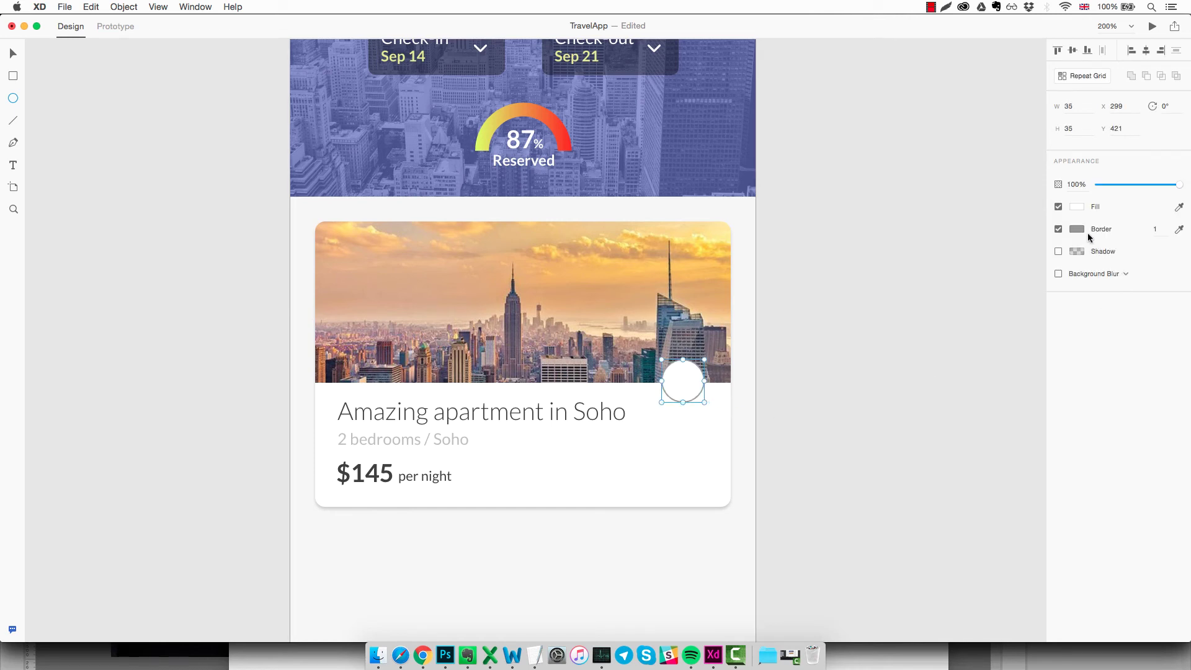
pyautogui.click(1058, 230)
# Fill the circle with the header's purple and lighten it to #7C85D5.
pyautogui.click(1077, 229)
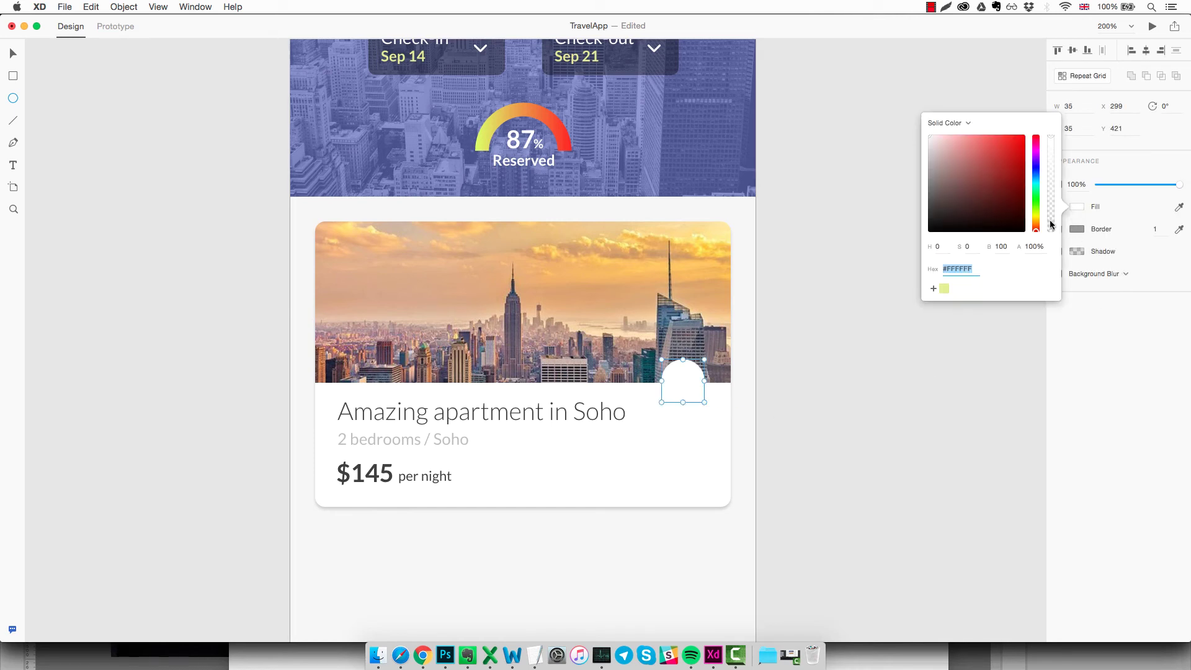
pyautogui.click(1179, 207)
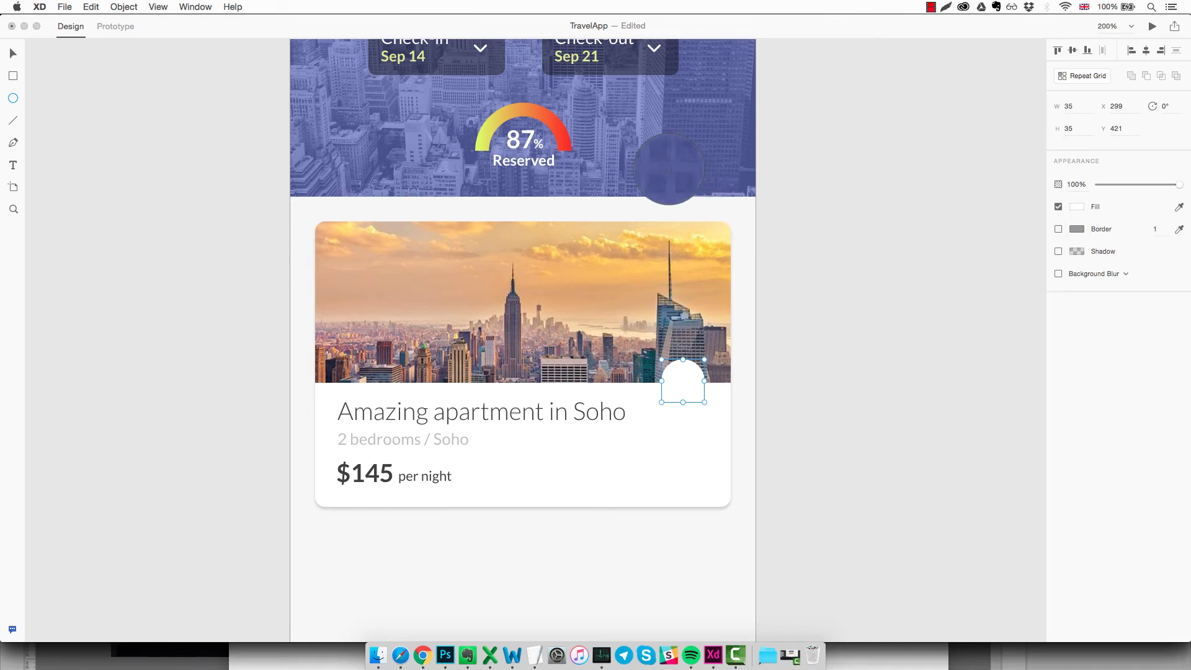
pyautogui.click(632, 138)
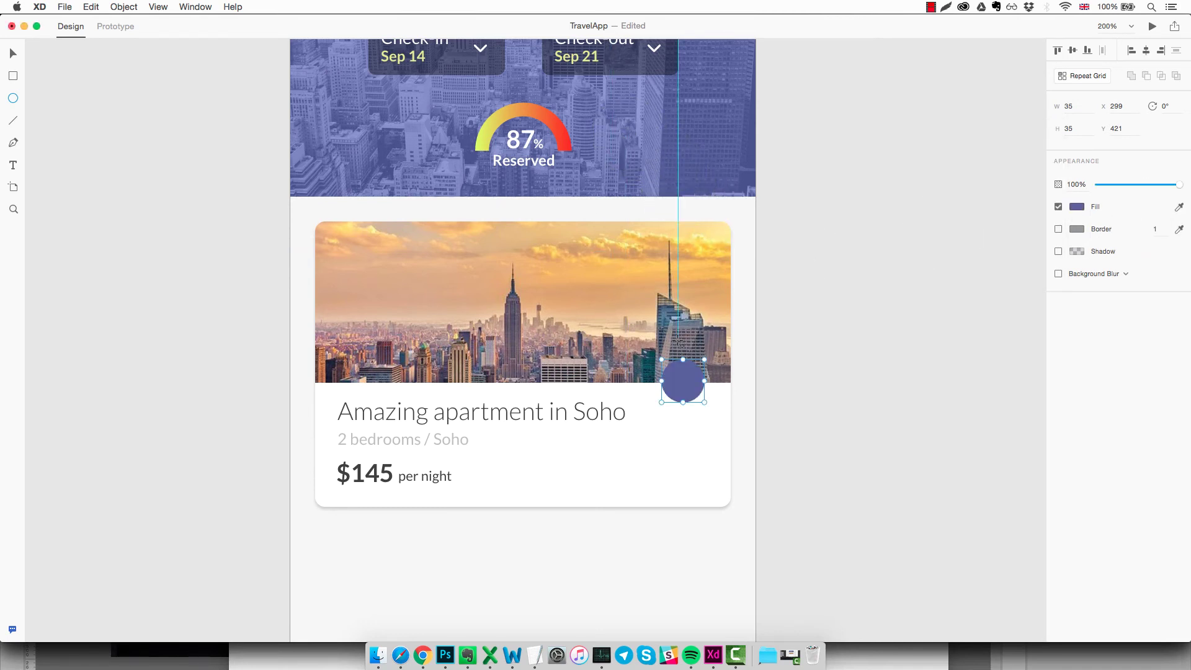
pyautogui.click(1077, 207)
pyautogui.click(969, 154)
pyautogui.moveTo(969, 154); pyautogui.dragTo(969, 152)
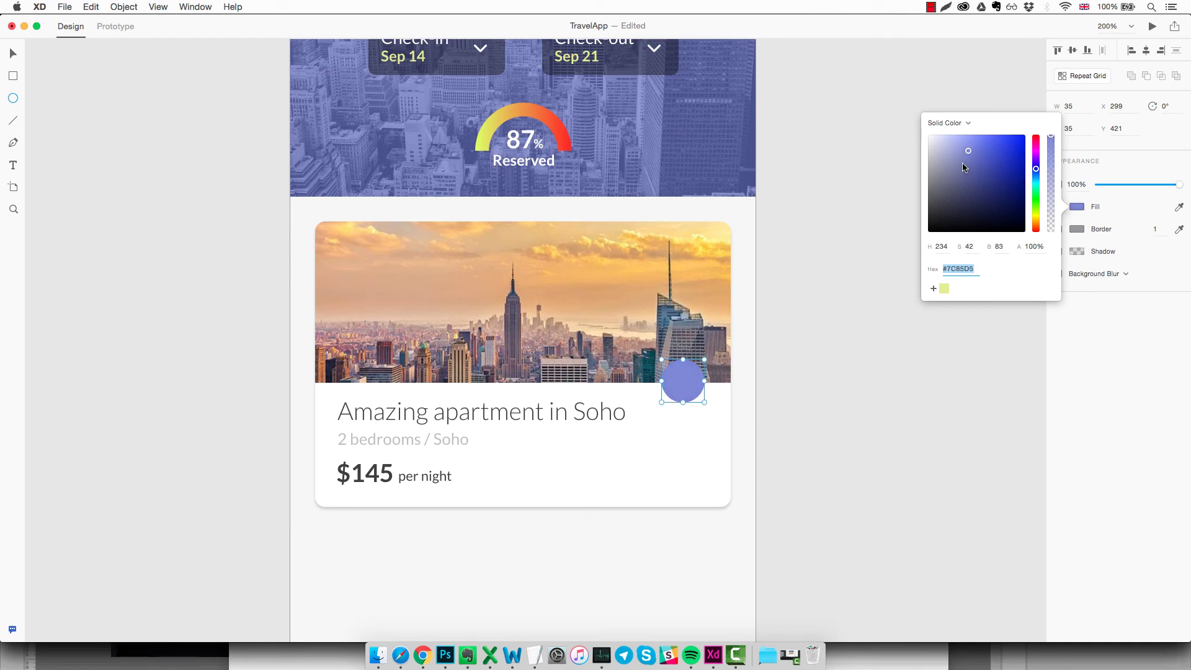
pyautogui.click(800, 385)
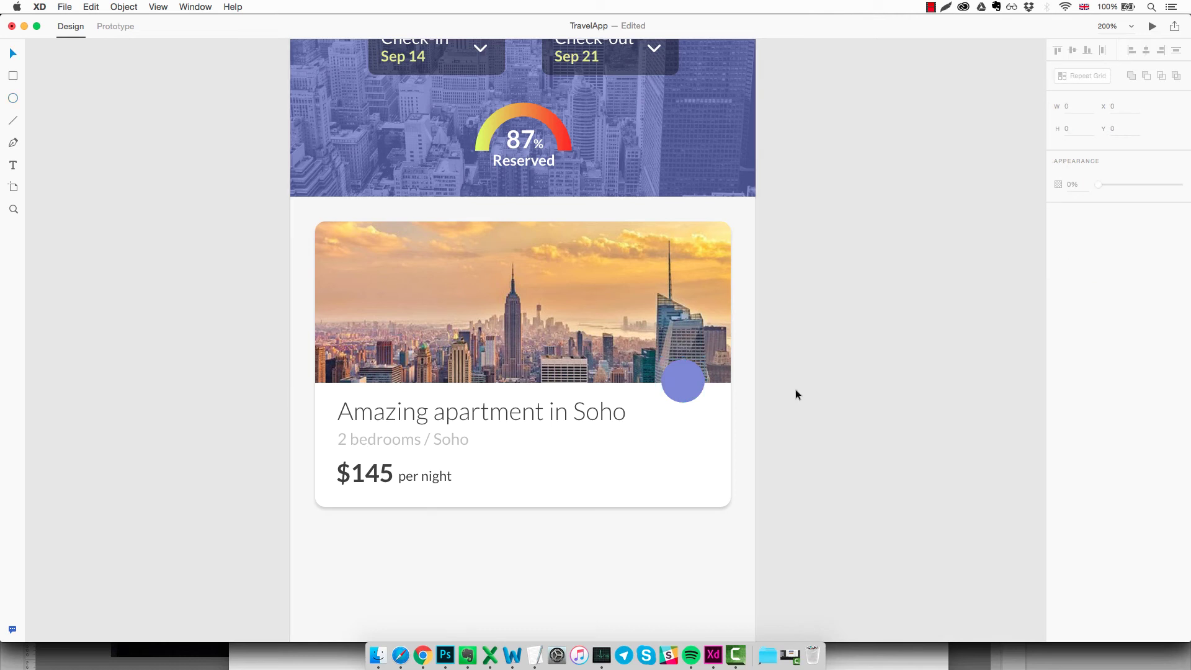
# Nudge the purple circle to X 300, Y 423 so it straddles the photo's lower edge.
pyautogui.click(684, 386)
pyautogui.press('Down')
pyautogui.press('Down')
pyautogui.press('Down')
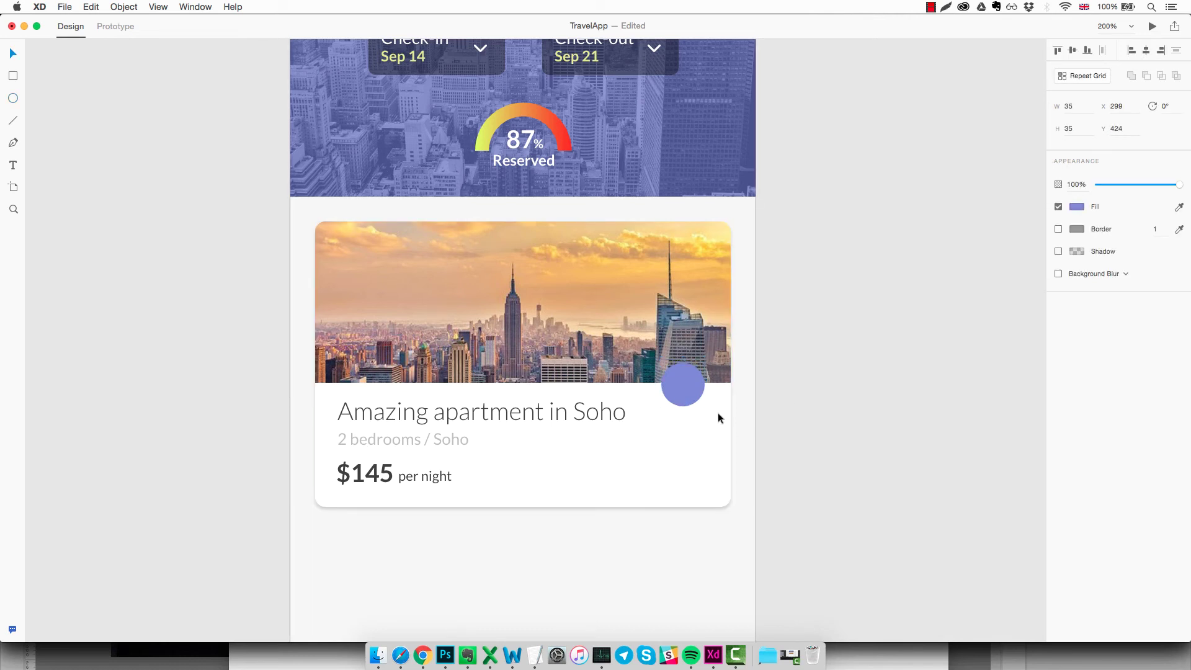
pyautogui.press('Up')
pyautogui.press('Right')
pyautogui.press('Right')
pyautogui.press('Right')
pyautogui.press('Right')
pyautogui.press('Right')
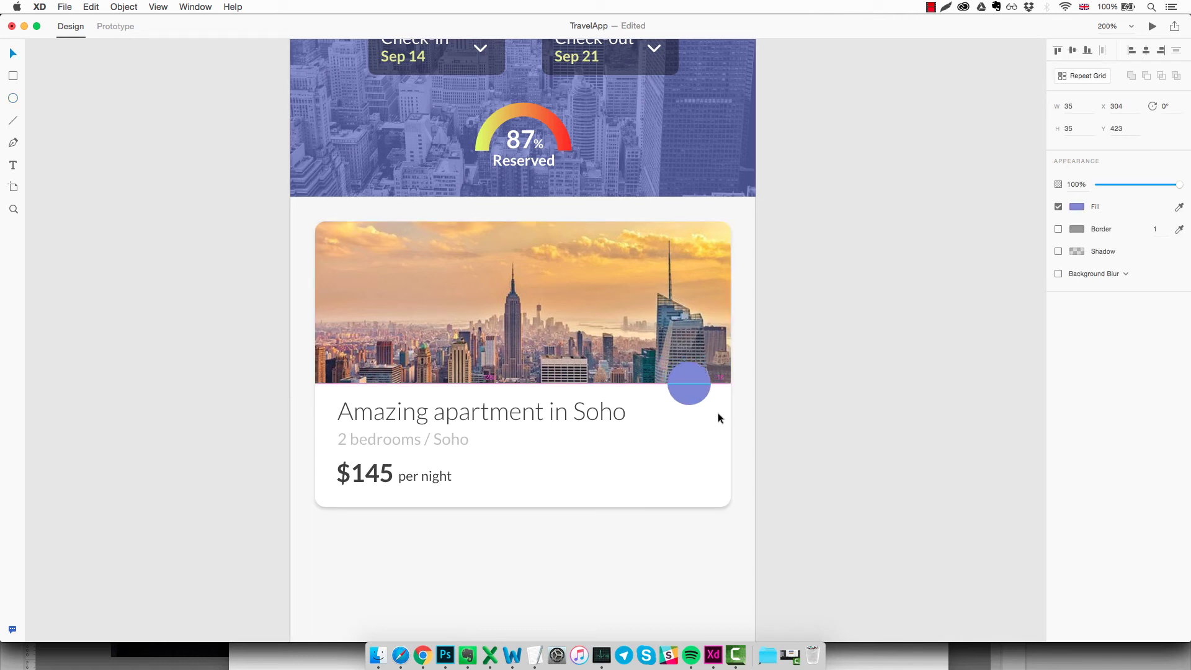
pyautogui.press('Left')
pyautogui.press('Left')
pyautogui.press('Left')
pyautogui.press('Left')
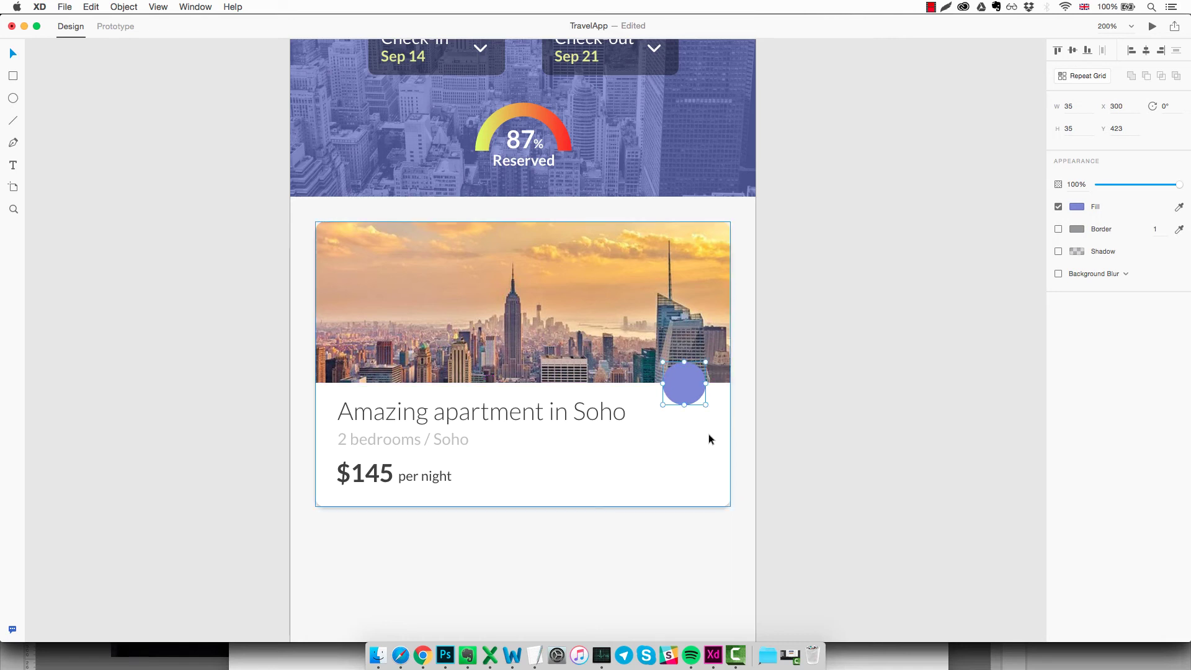
pyautogui.click(812, 416)
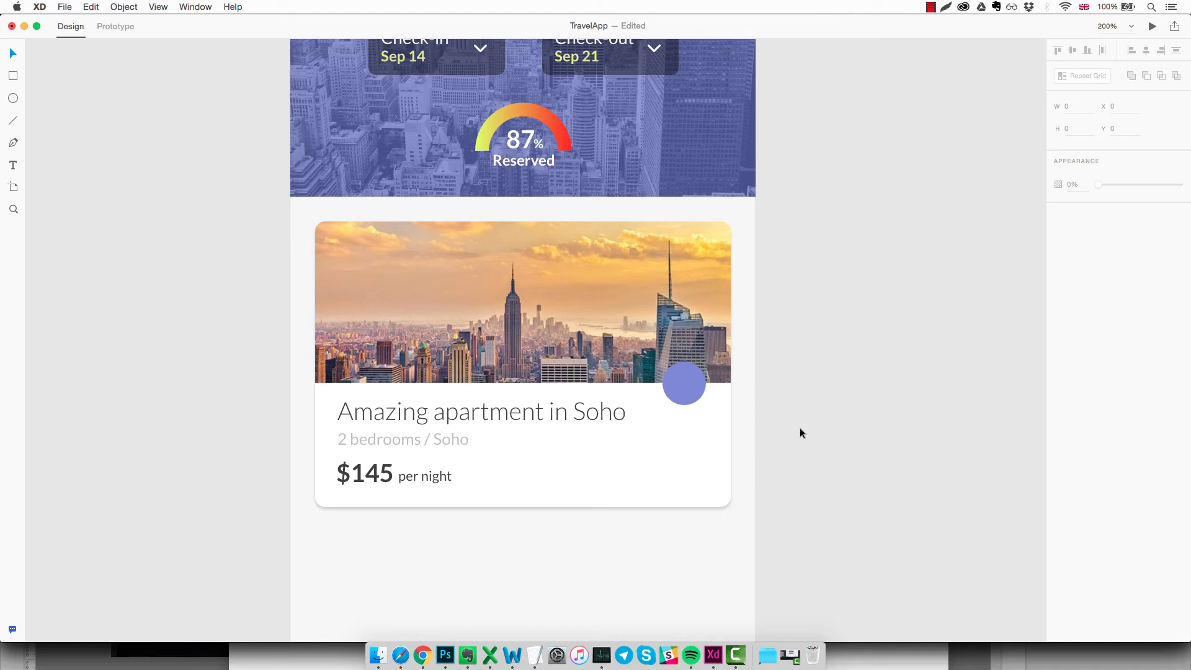
# Create a new blank document.
pyautogui.click(62, 8)
pyautogui.click(70, 23)
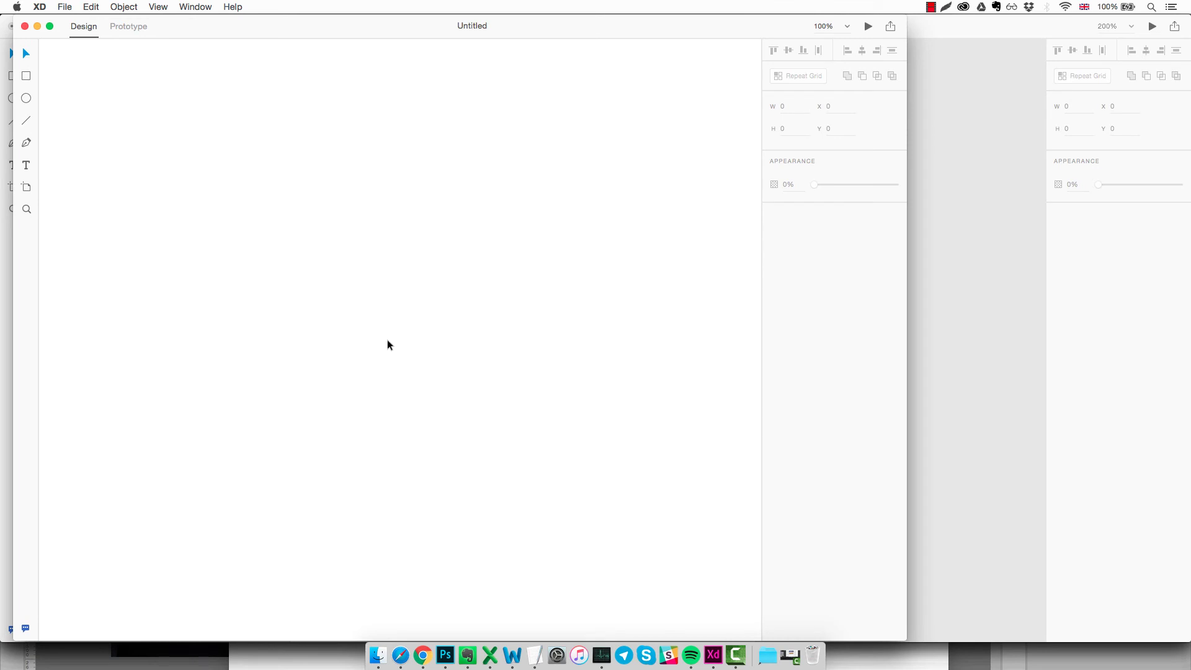
# Draw a 250 by 250 square on the blank canvas and fill it with light grey #E3E3E3.
pyautogui.click(27, 78)
pyautogui.moveTo(260, 201)
pyautogui.mouseDown()
pyautogui.moveTo(439, 370)
pyautogui.moveTo(430, 357)
pyautogui.mouseUp()
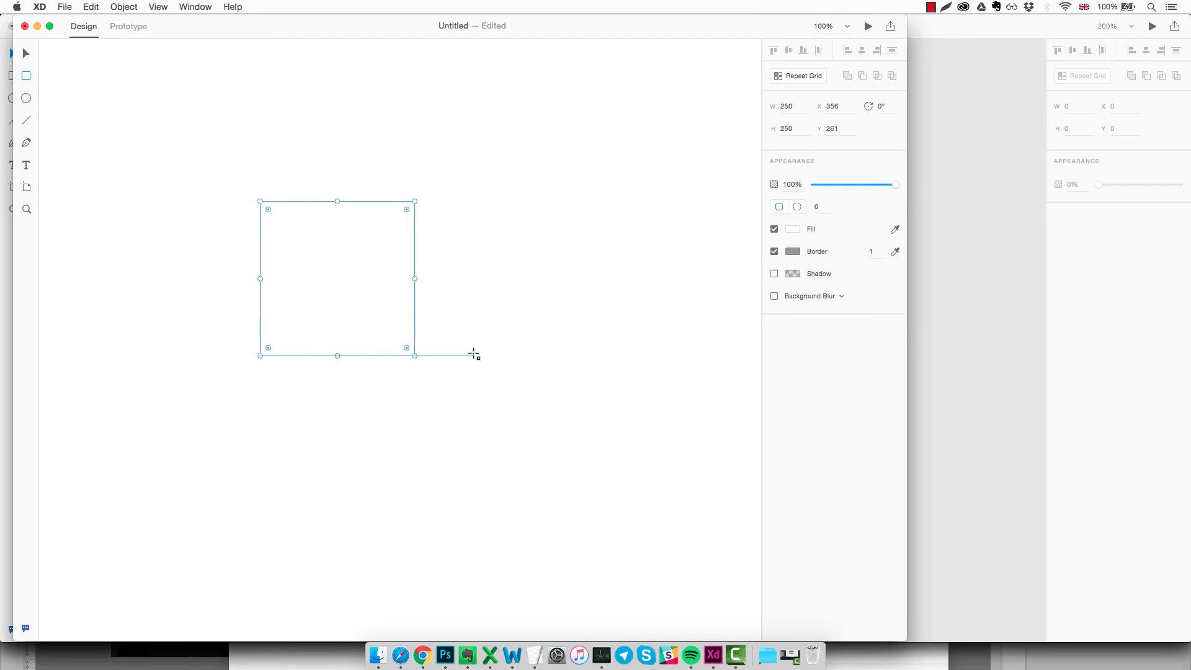
pyautogui.press('v')
pyautogui.click(791, 234)
pyautogui.moveTo(678, 220); pyautogui.dragTo(636, 167)
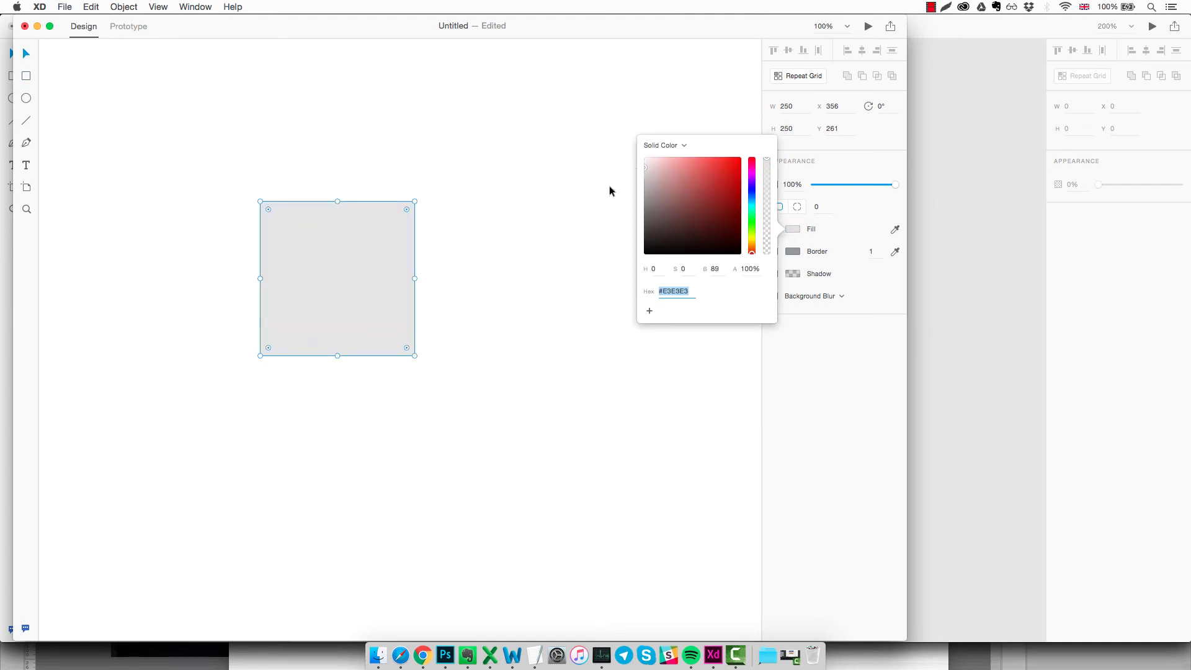
pyautogui.click(537, 279)
pyautogui.click(357, 290)
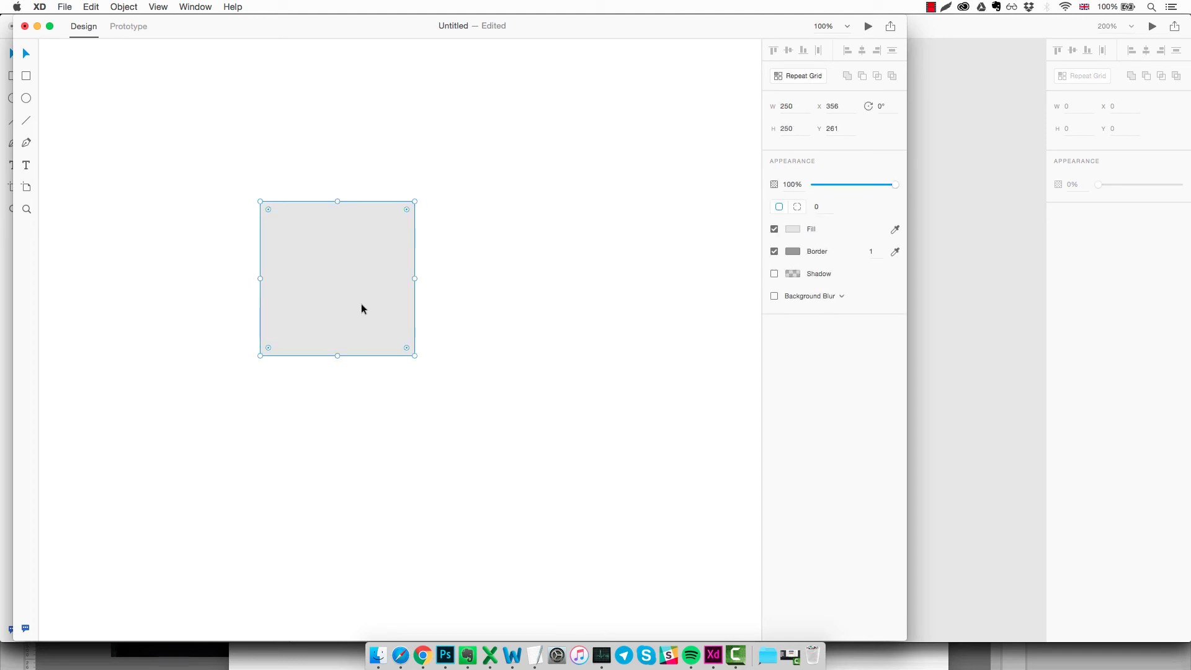
# Draw a 250 by 250 circle beside the square and fill it with the pinkish grey #D1C9C9.
pyautogui.click(26, 98)
pyautogui.moveTo(485, 225); pyautogui.dragTo(640, 401)
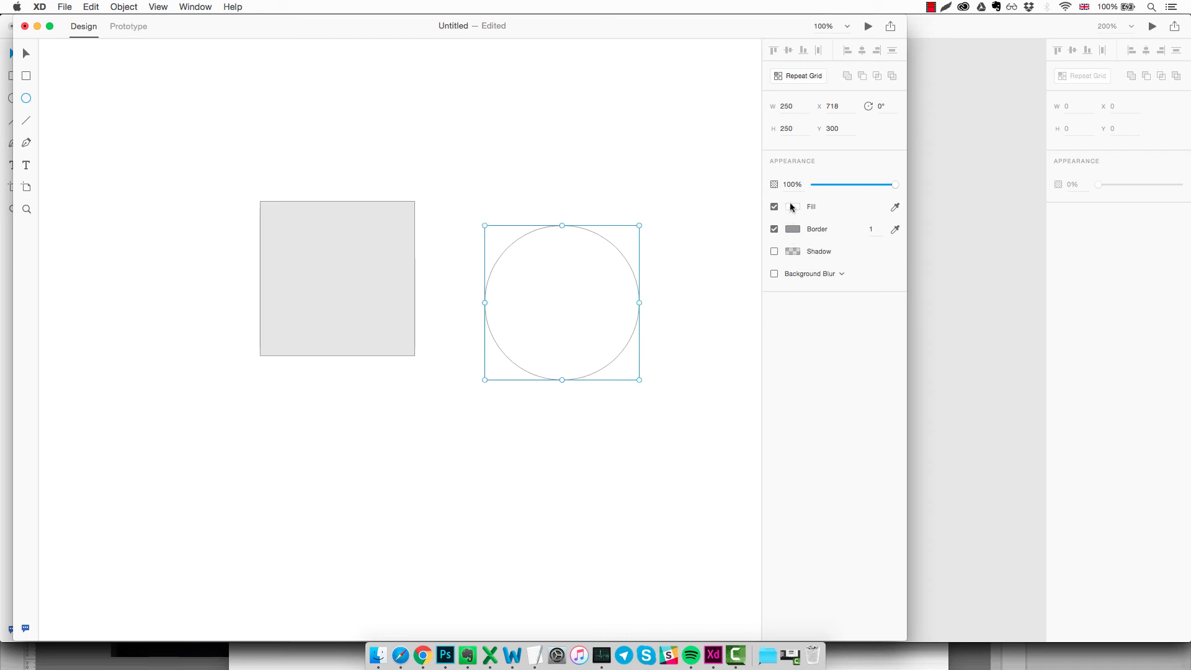
pyautogui.click(793, 206)
pyautogui.moveTo(663, 162)
pyautogui.mouseDown()
pyautogui.moveTo(649, 167)
pyautogui.moveTo(647, 153)
pyautogui.mouseUp()
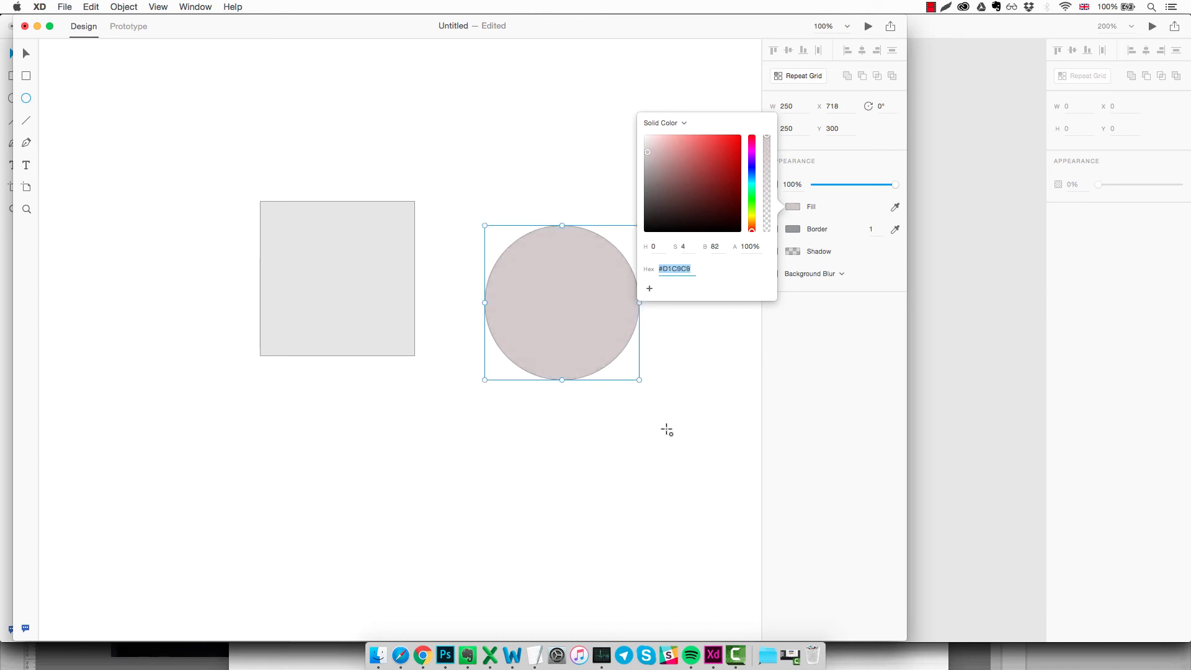
pyautogui.click(664, 425)
# Centre the circle on the square's upper edge at X 356, Y 136 and place a duplicate centred on the square's right edge.
pyautogui.moveTo(603, 326); pyautogui.dragTo(379, 224)
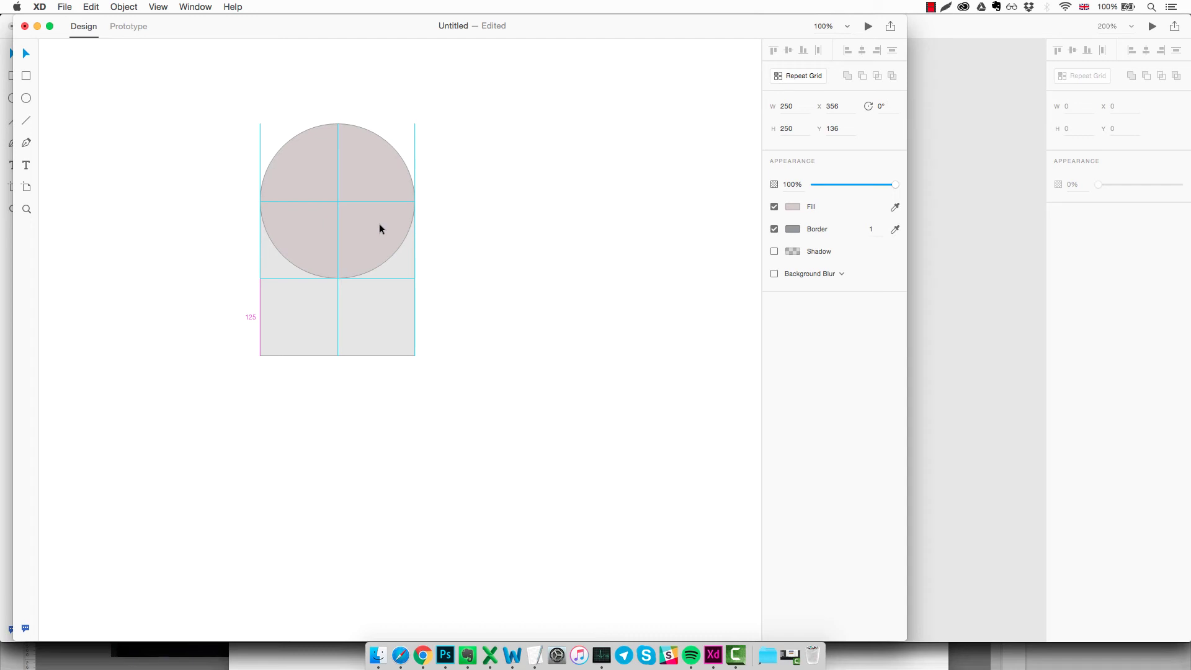
pyautogui.moveTo(380, 224); pyautogui.dragTo(511, 313)
pyautogui.press('super+z')
pyautogui.press('super+z')
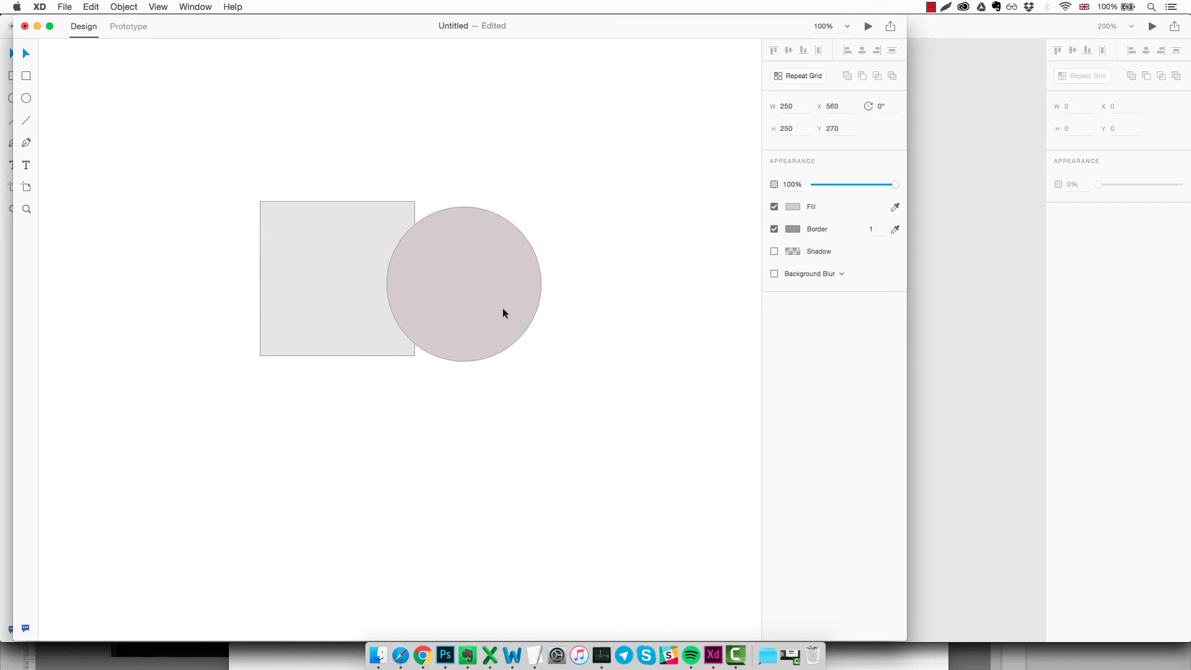
pyautogui.moveTo(372, 201); pyautogui.dragTo(446, 299)
pyautogui.click(510, 425)
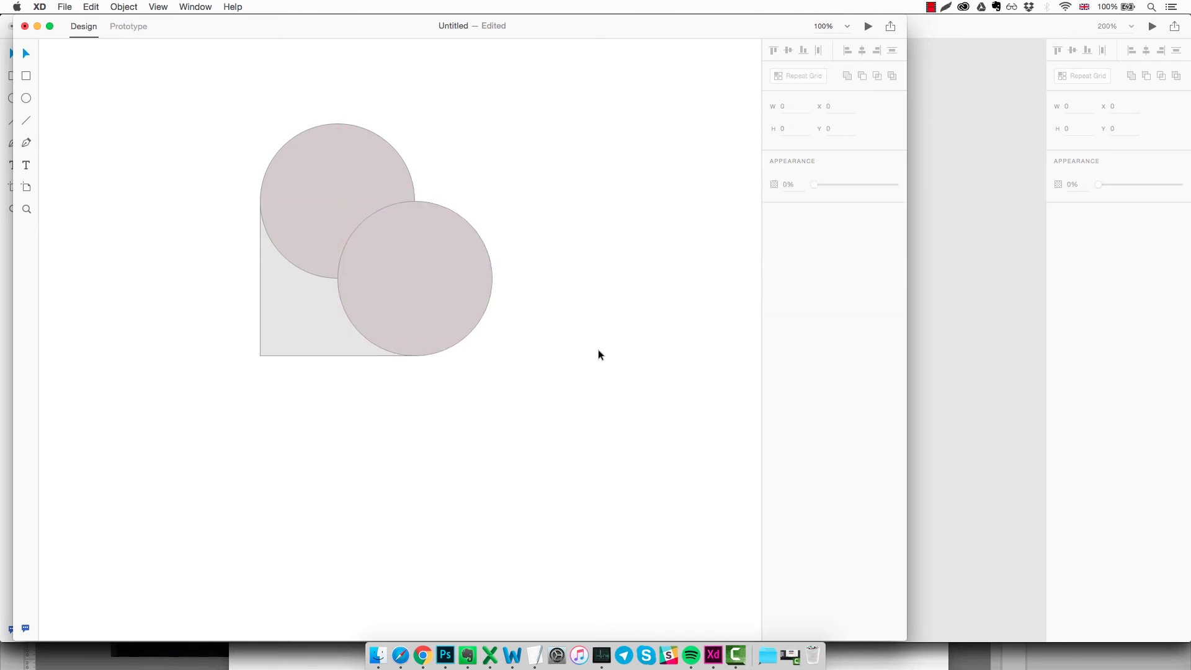
# Rotate the square and both circles together to 315° and unite them into a single heart shape.
pyautogui.moveTo(544, 117); pyautogui.dragTo(273, 414)
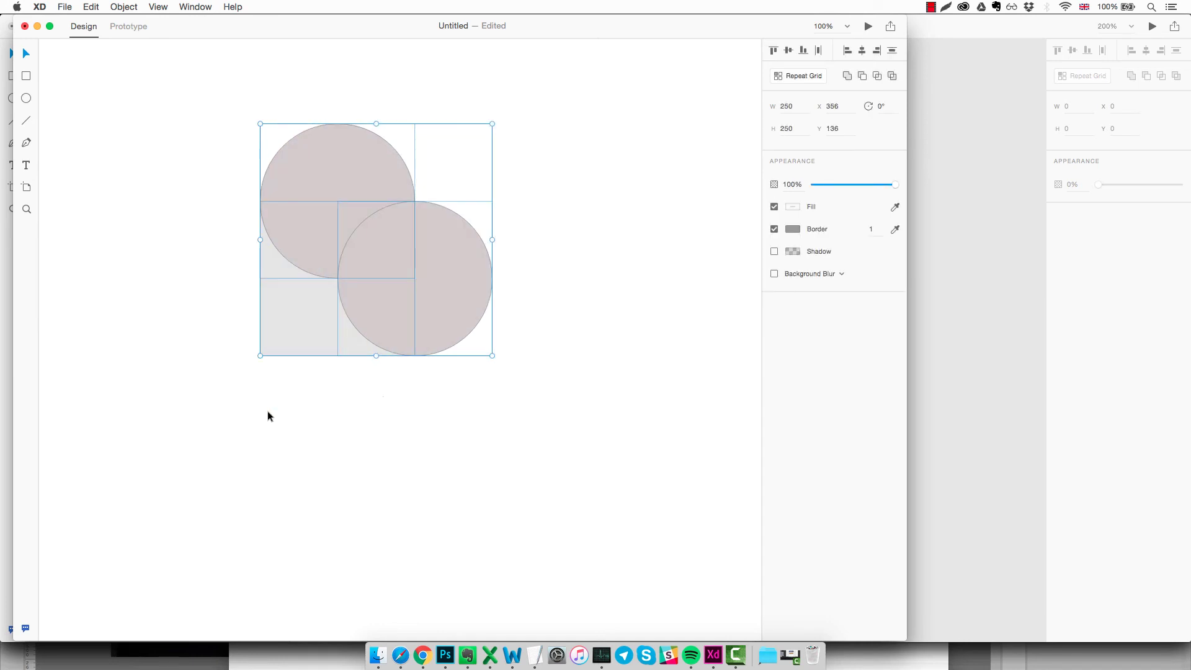
pyautogui.moveTo(498, 359); pyautogui.dragTo(543, 263)
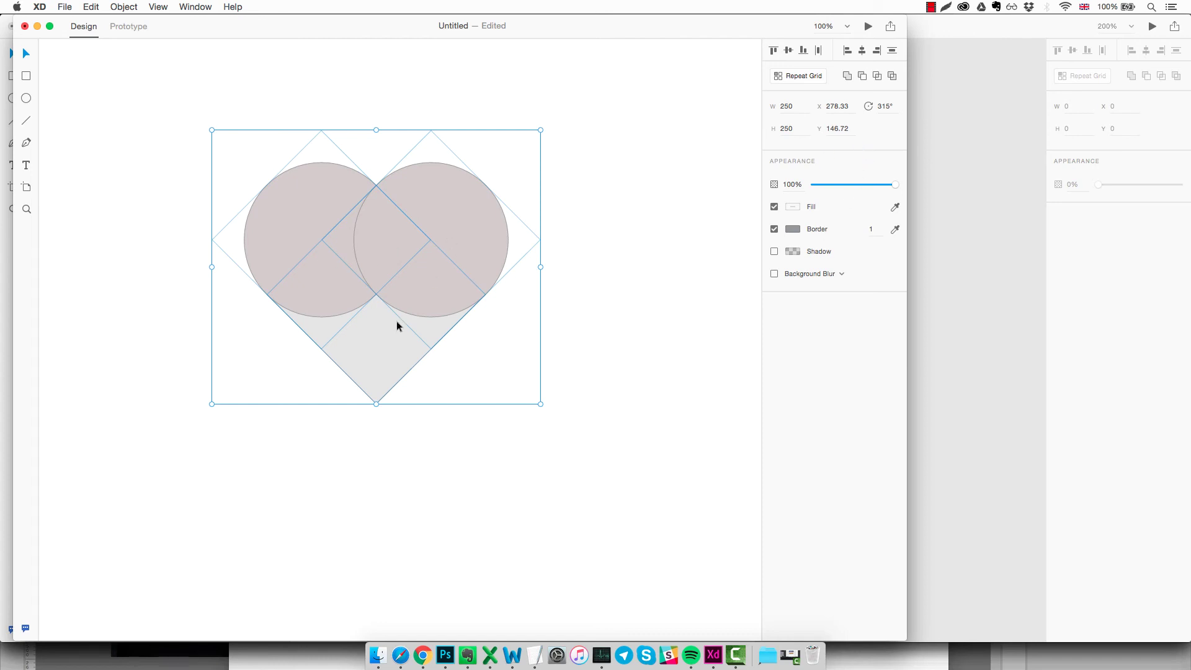
pyautogui.click(847, 76)
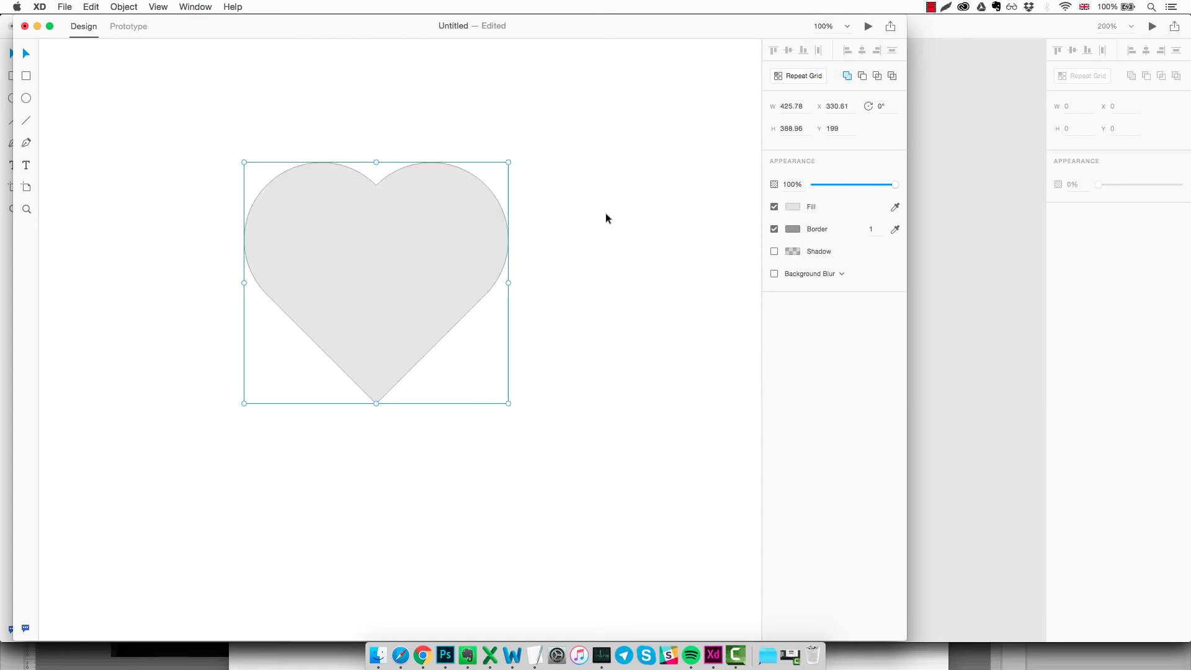
# Fill the heart with red and scale it down to about 73 by 67.
pyautogui.click(793, 207)
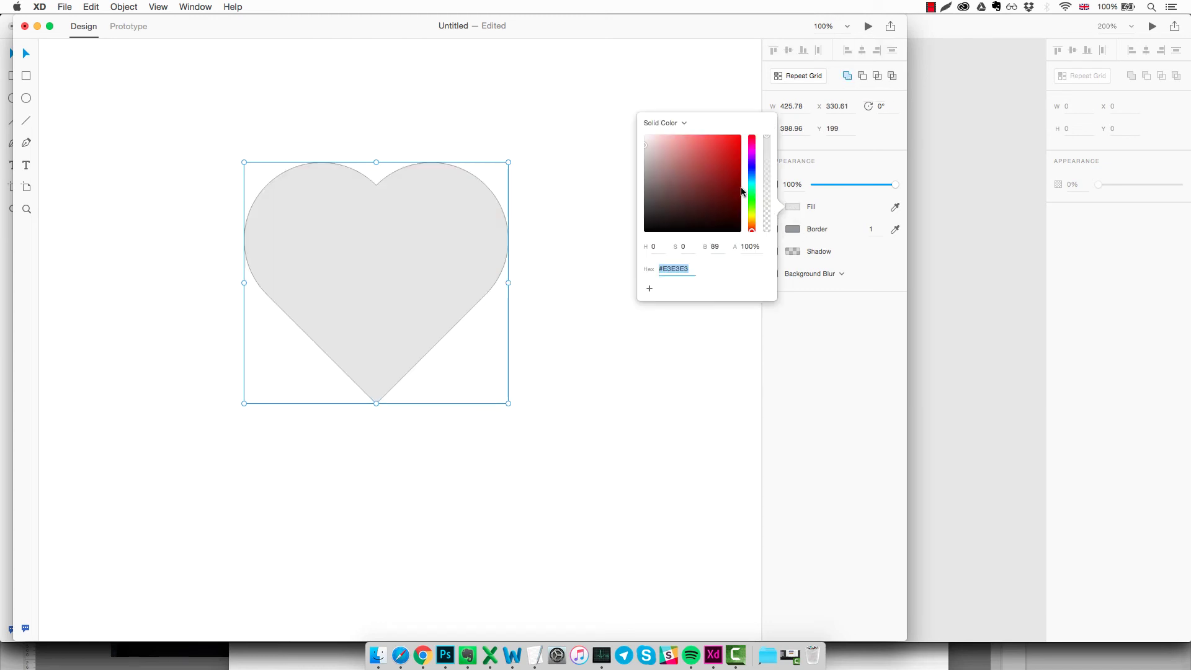
pyautogui.click(719, 162)
pyautogui.click(534, 315)
pyautogui.click(466, 309)
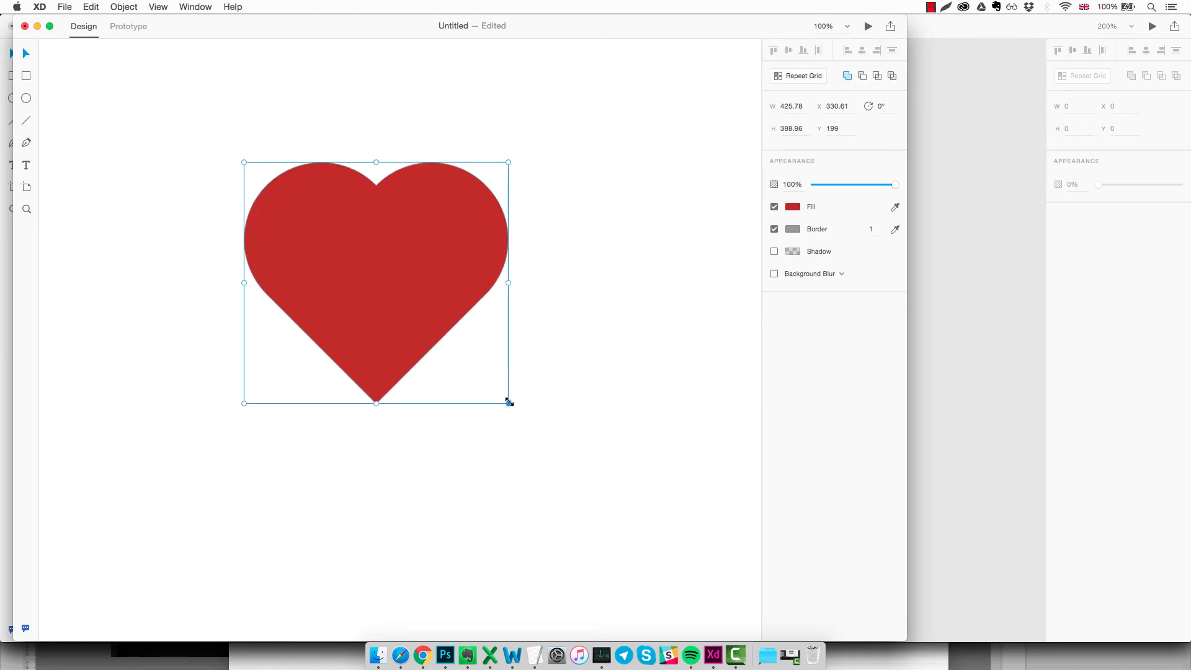
pyautogui.moveTo(509, 402); pyautogui.dragTo(290, 207)
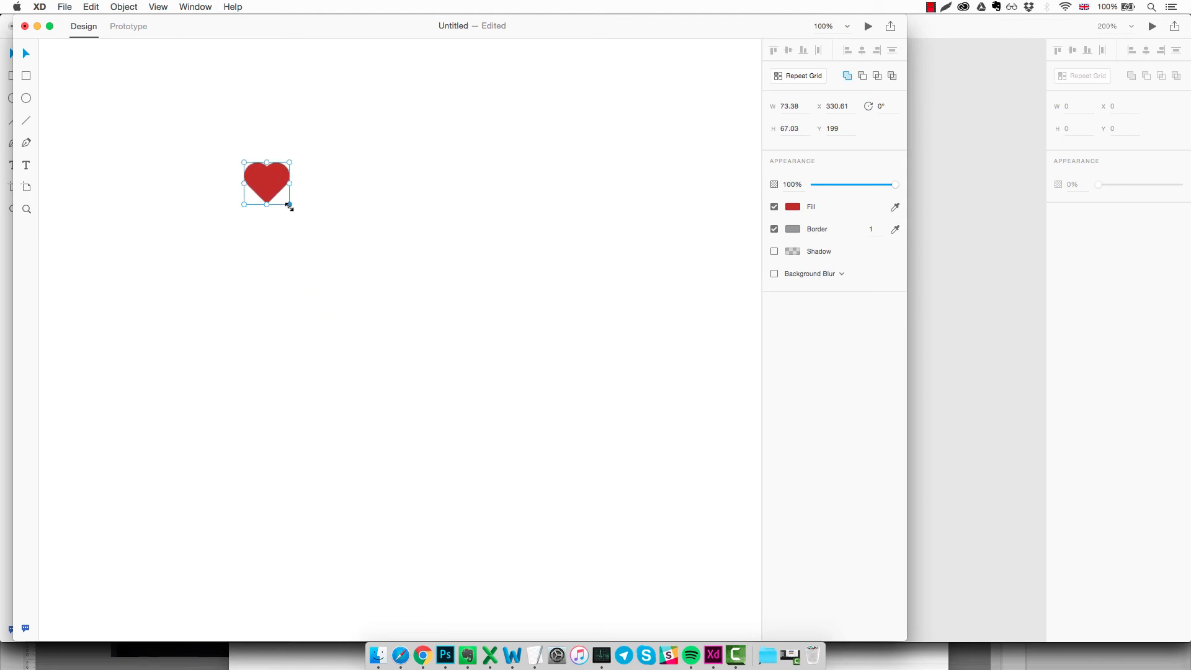
pyautogui.click(295, 232)
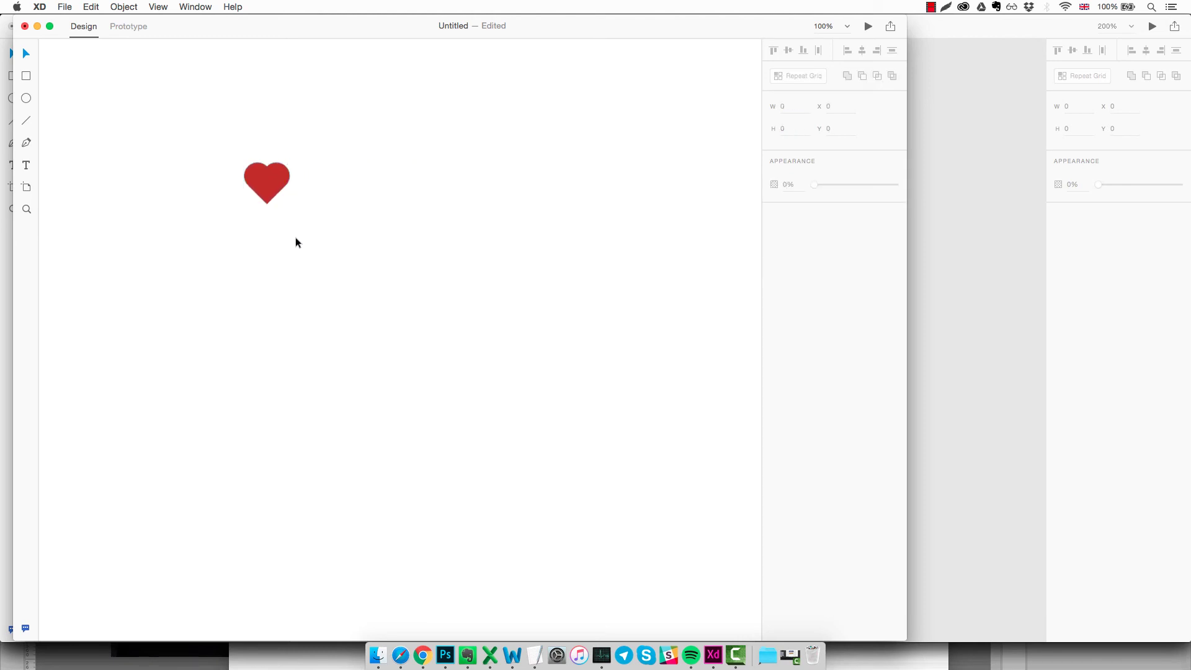
# Copy the red heart into the TravelApp document.
pyautogui.click(265, 192)
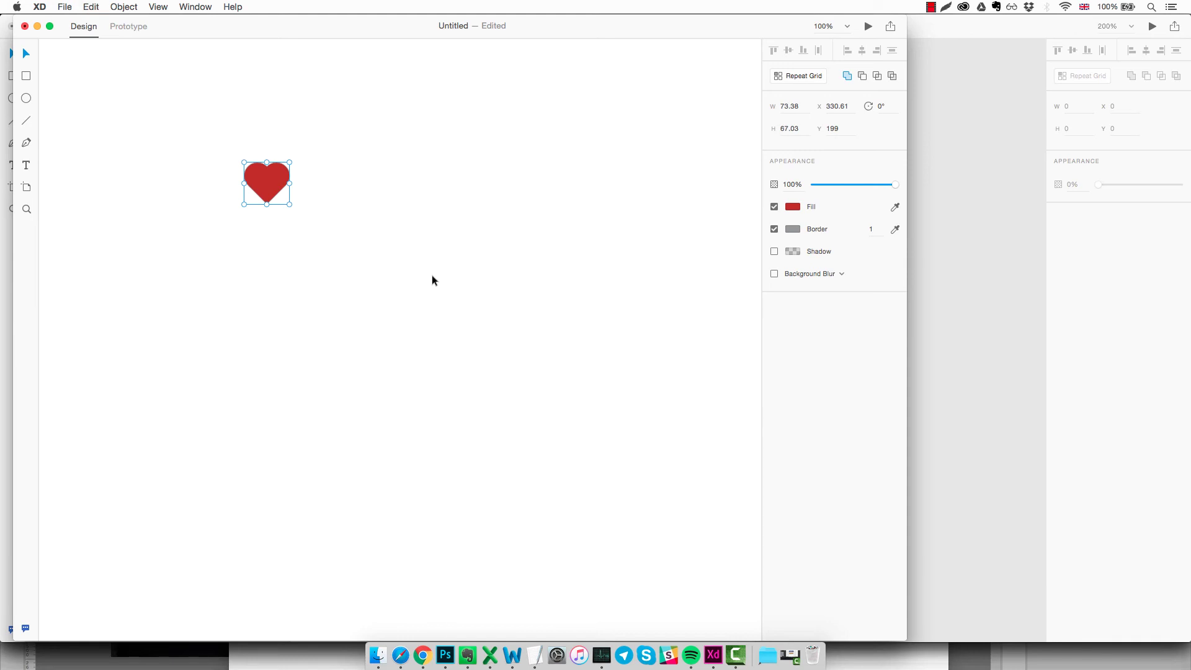
pyautogui.moveTo(713, 654)
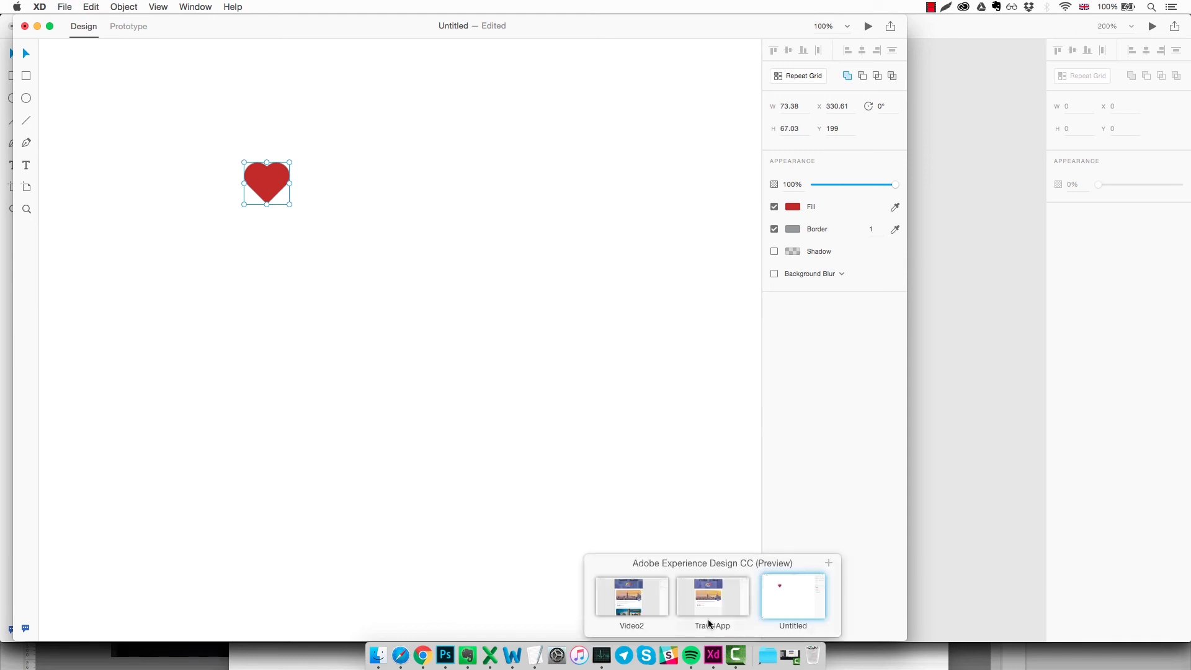
pyautogui.click(710, 603)
pyautogui.press('super+v')
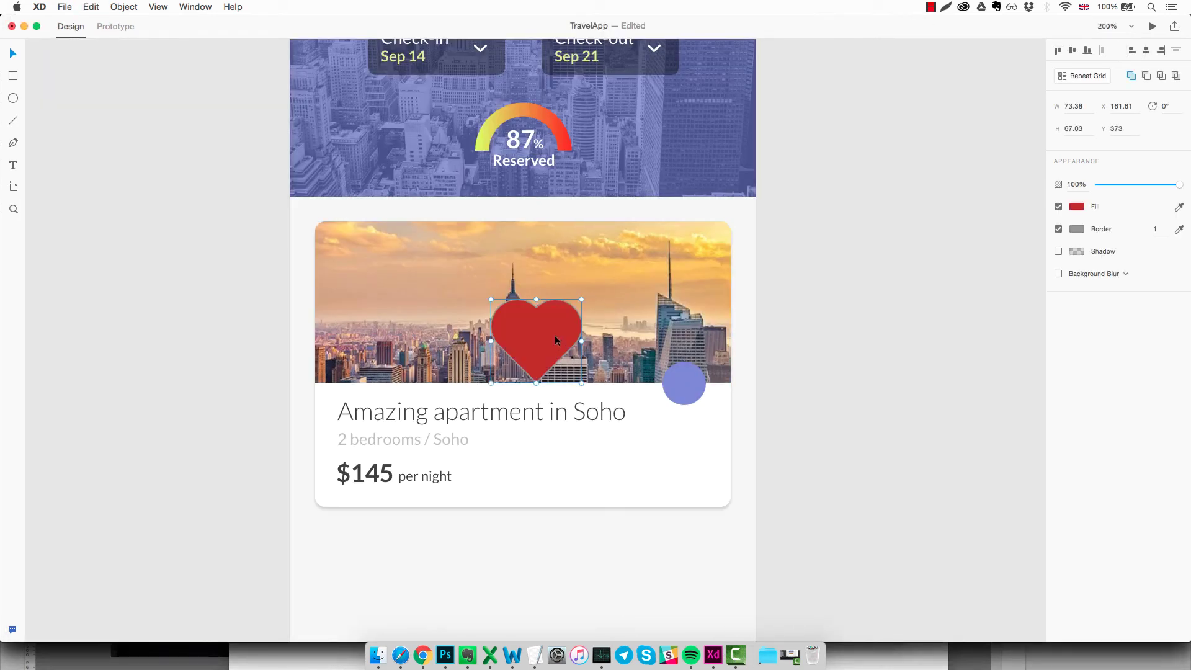
# Remove the pasted heart's border and change its fill to near-white #FDFDFD.
pyautogui.click(1058, 230)
pyautogui.click(1077, 207)
pyautogui.moveTo(990, 199); pyautogui.dragTo(910, 131)
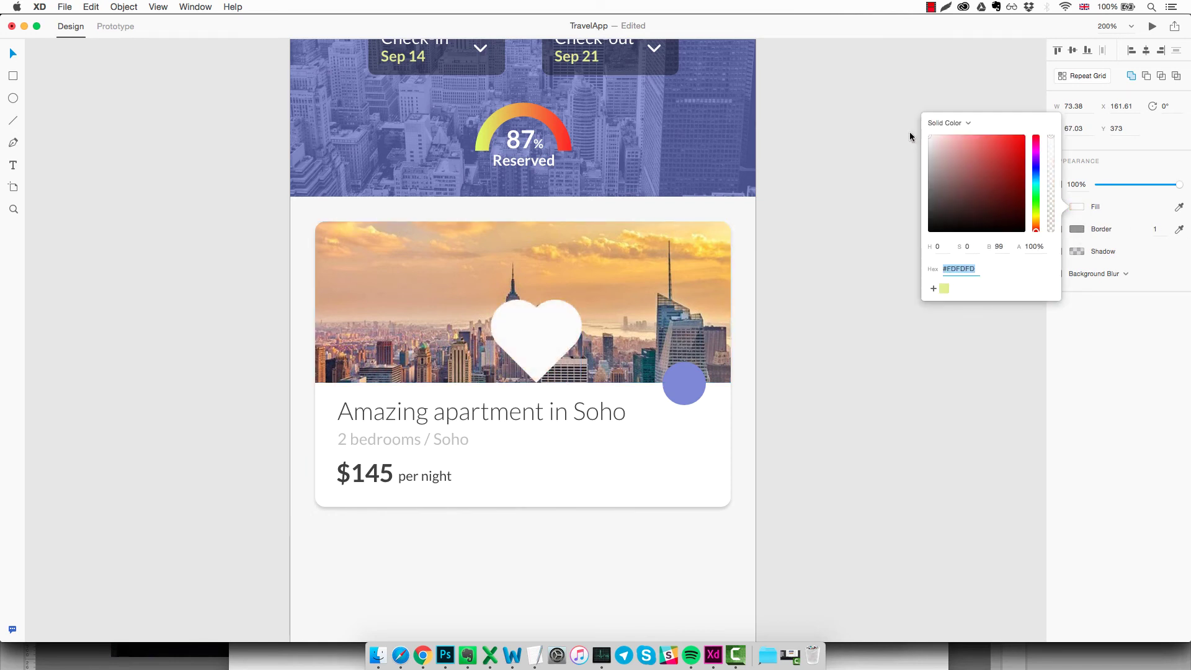
pyautogui.click(567, 335)
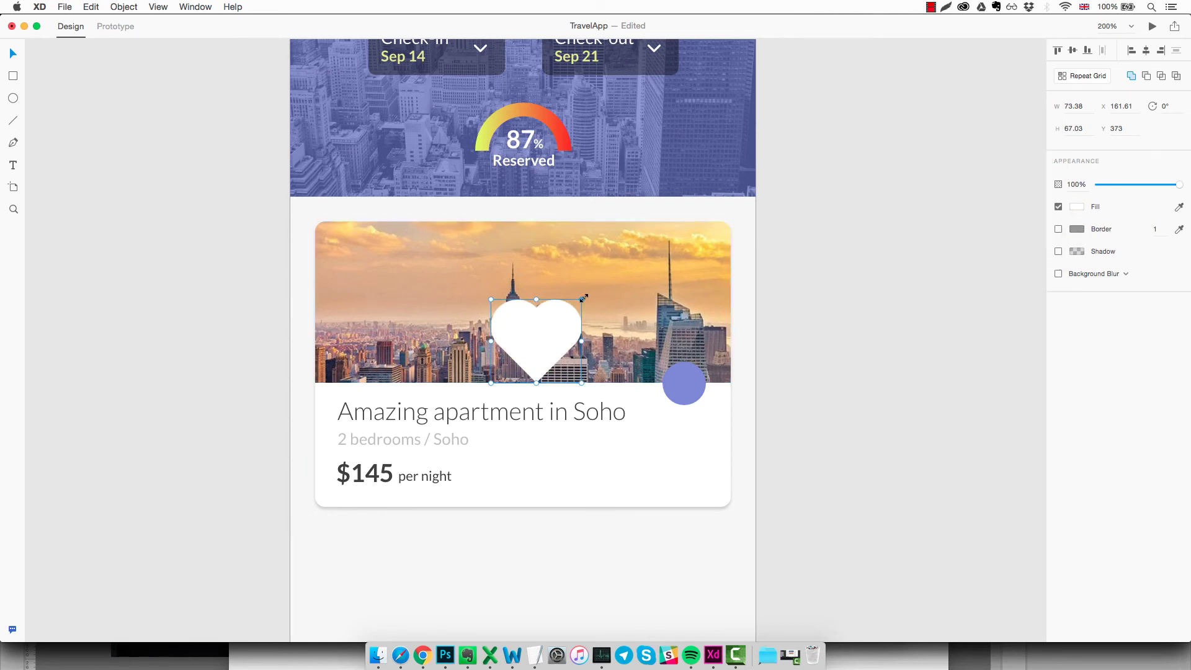
# Scale the white heart down to about 18 by 16 and place it on the purple circle at about X 309, Y 433.
pyautogui.moveTo(582, 300); pyautogui.dragTo(687, 388)
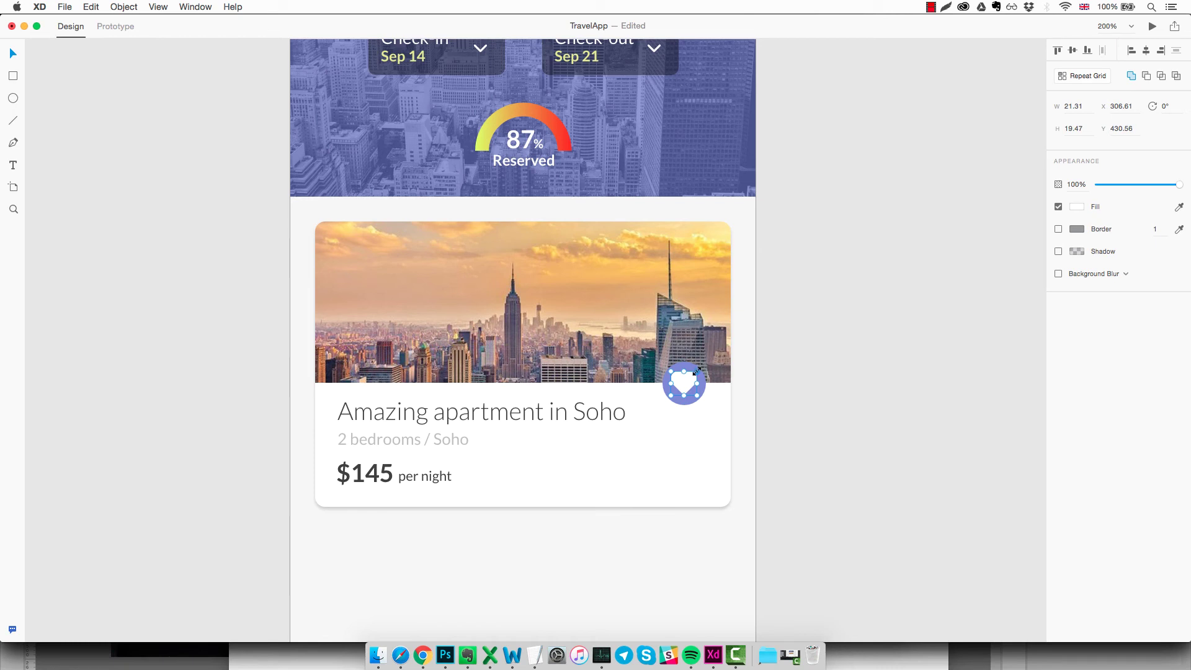
pyautogui.moveTo(695, 371); pyautogui.dragTo(693, 375)
pyautogui.doubleClick(689, 390)
pyautogui.press('Up')
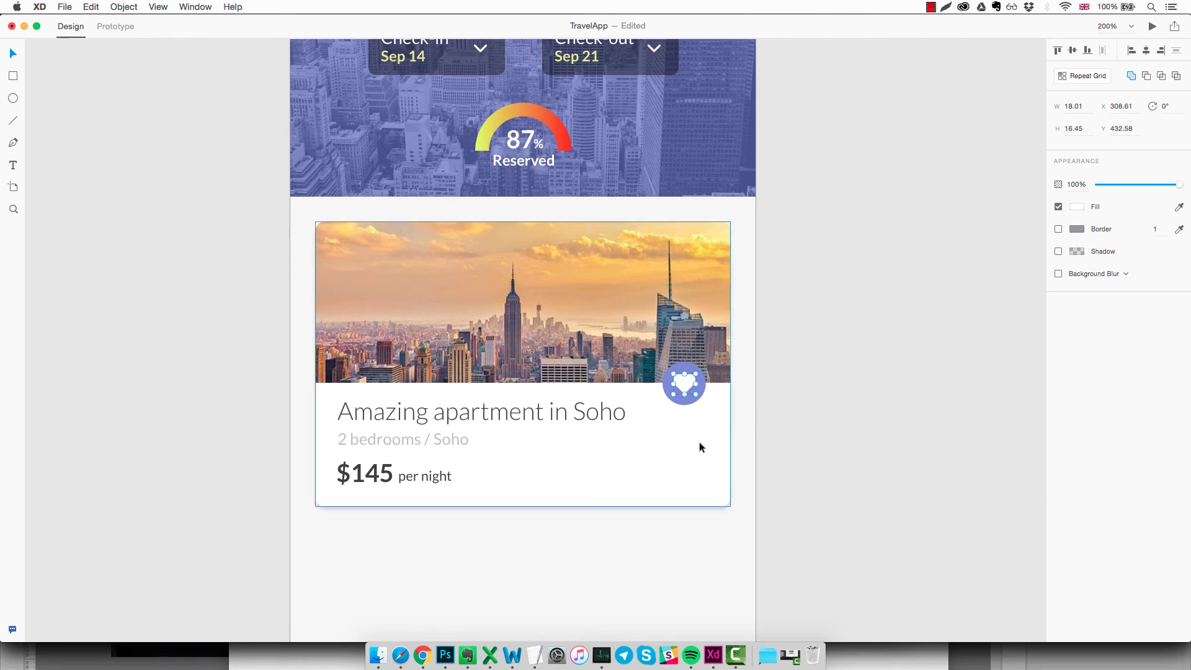
pyautogui.click(793, 510)
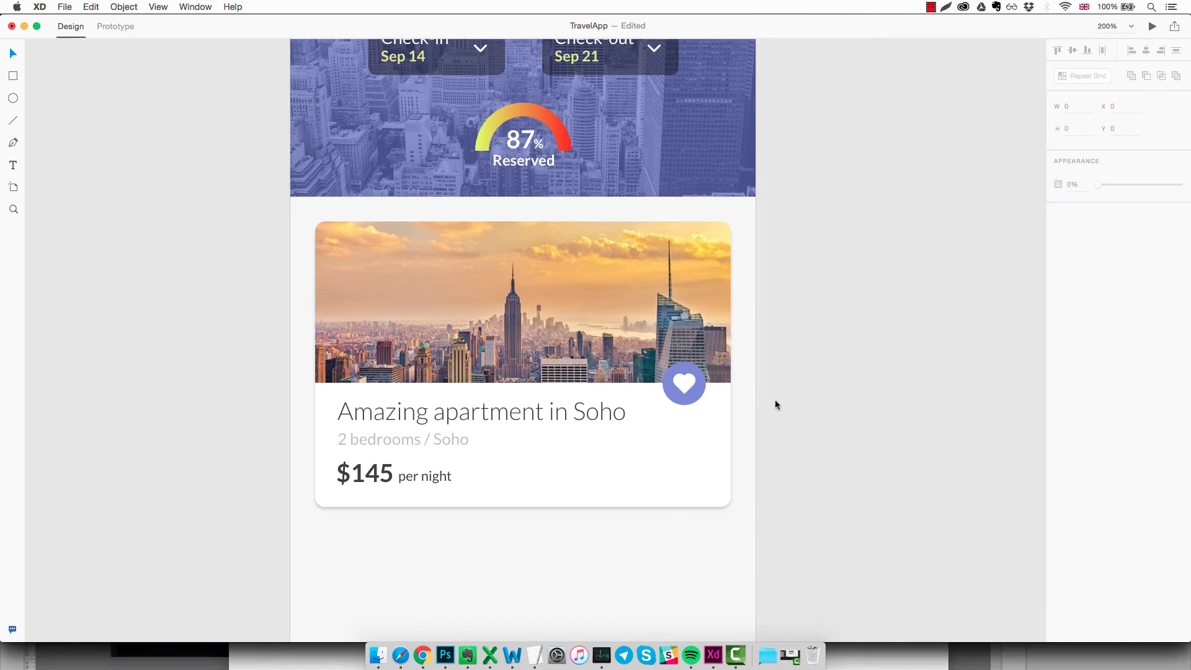
# Shrink the heart further to about 14 by 13 and recentre it in the purple circle at about X 311, Y 435.
pyautogui.click(684, 383)
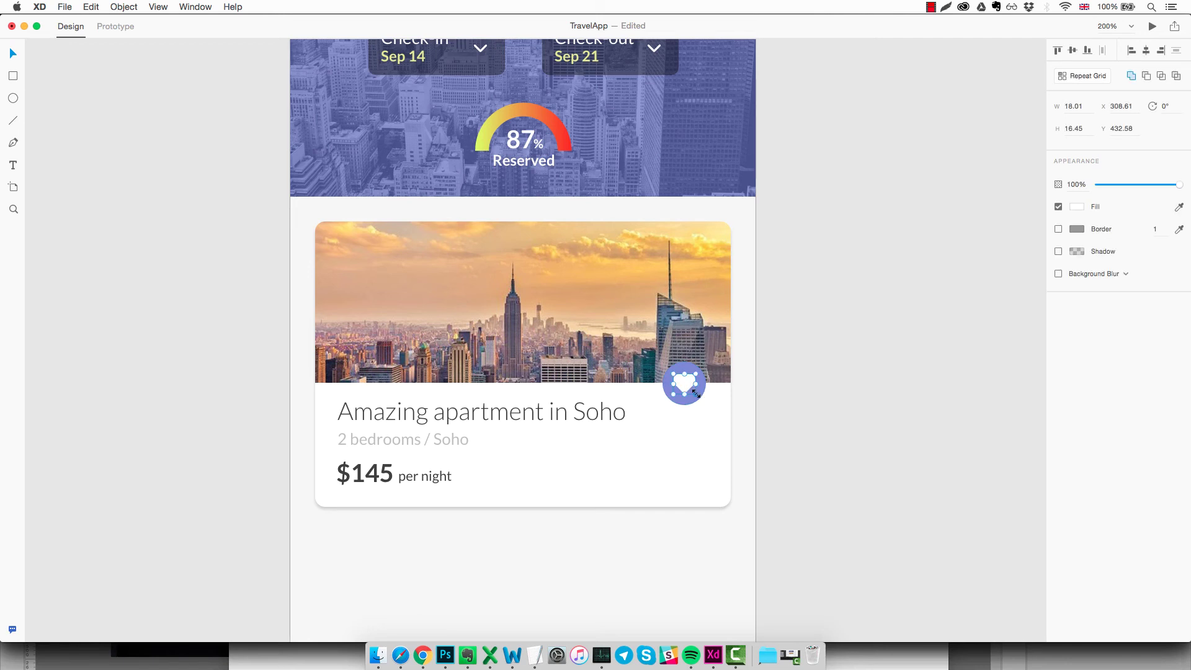
pyautogui.moveTo(696, 392); pyautogui.dragTo(692, 390)
pyautogui.doubleClick(682, 382)
pyautogui.moveTo(682, 383); pyautogui.dragTo(685, 386)
pyautogui.click(799, 431)
pyautogui.click(685, 384)
pyautogui.press('Down')
pyautogui.press('Down')
pyautogui.press('Up')
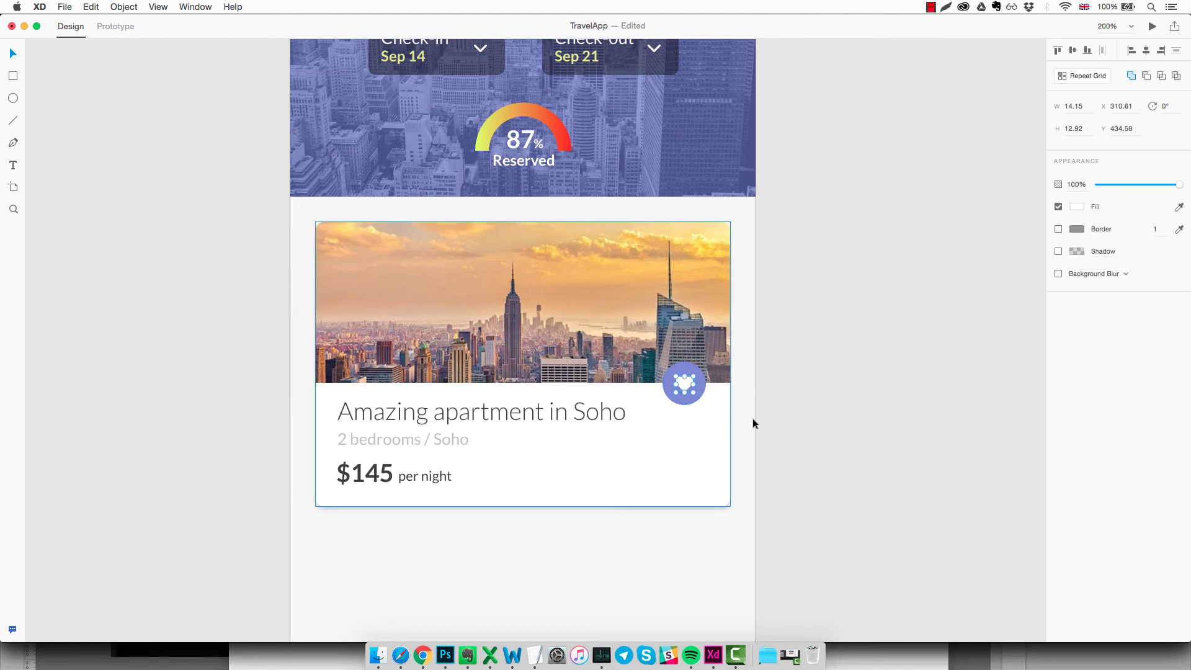
pyautogui.click(810, 417)
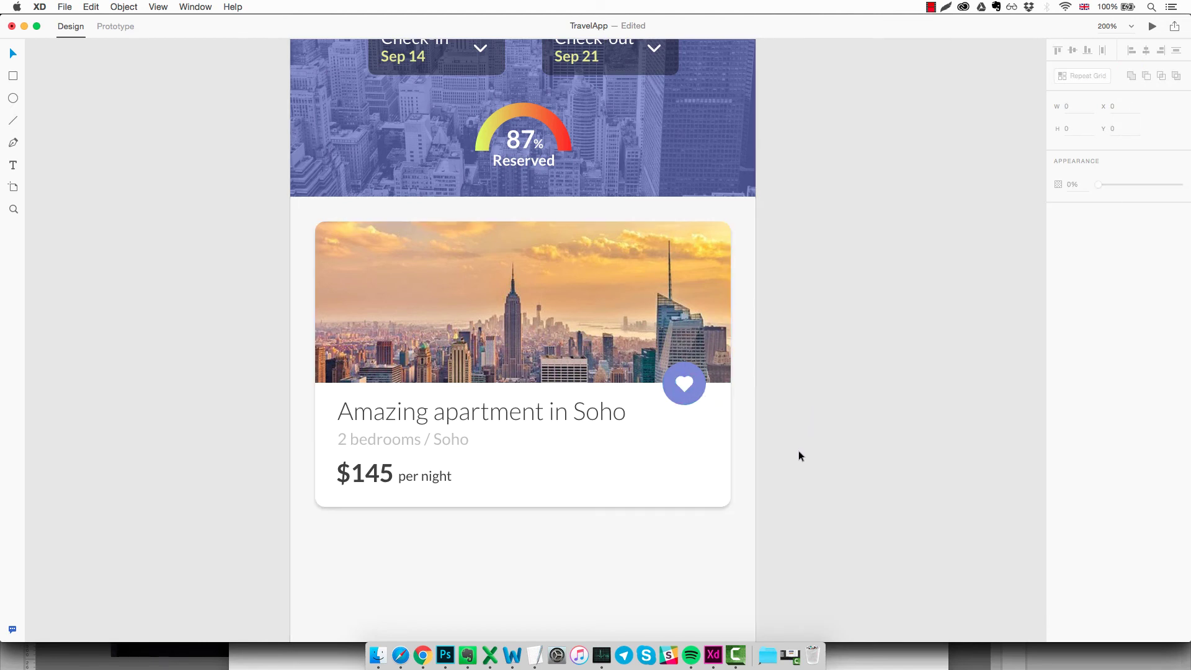
# Extend the TravelApp artboard downward to a height of about 1114.
pyautogui.press('super+1')
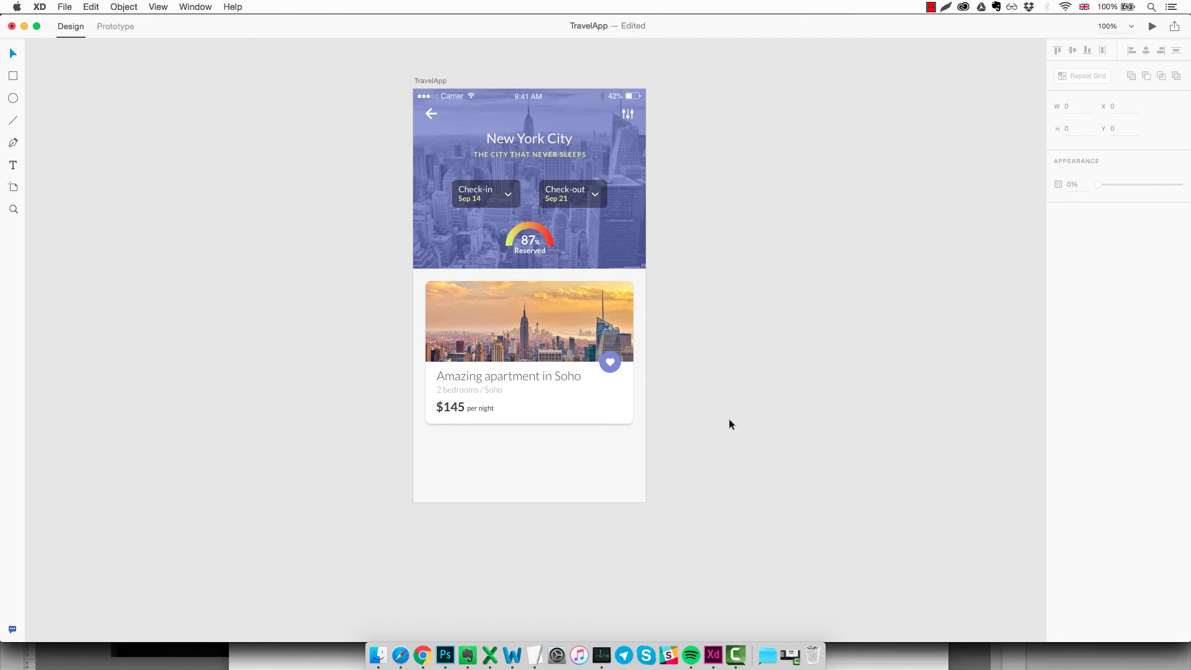
pyautogui.scroll(-2, 729, 419)
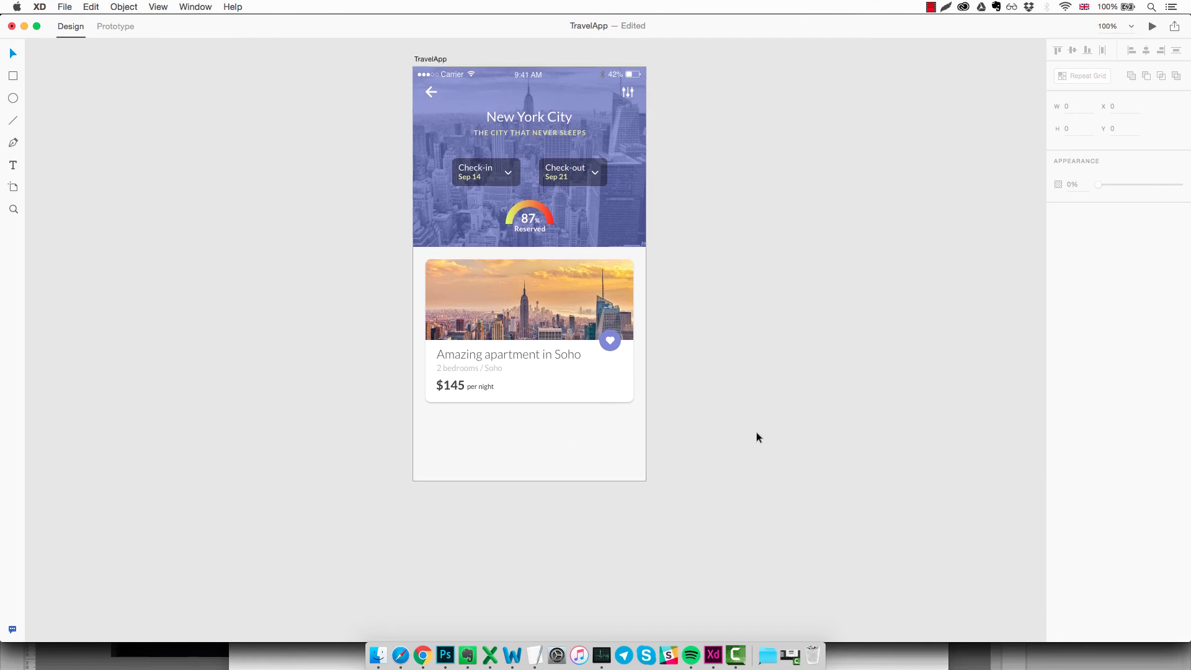
pyautogui.scroll(2, 757, 432)
pyautogui.click(566, 480)
pyautogui.scroll(-5, 609, 452)
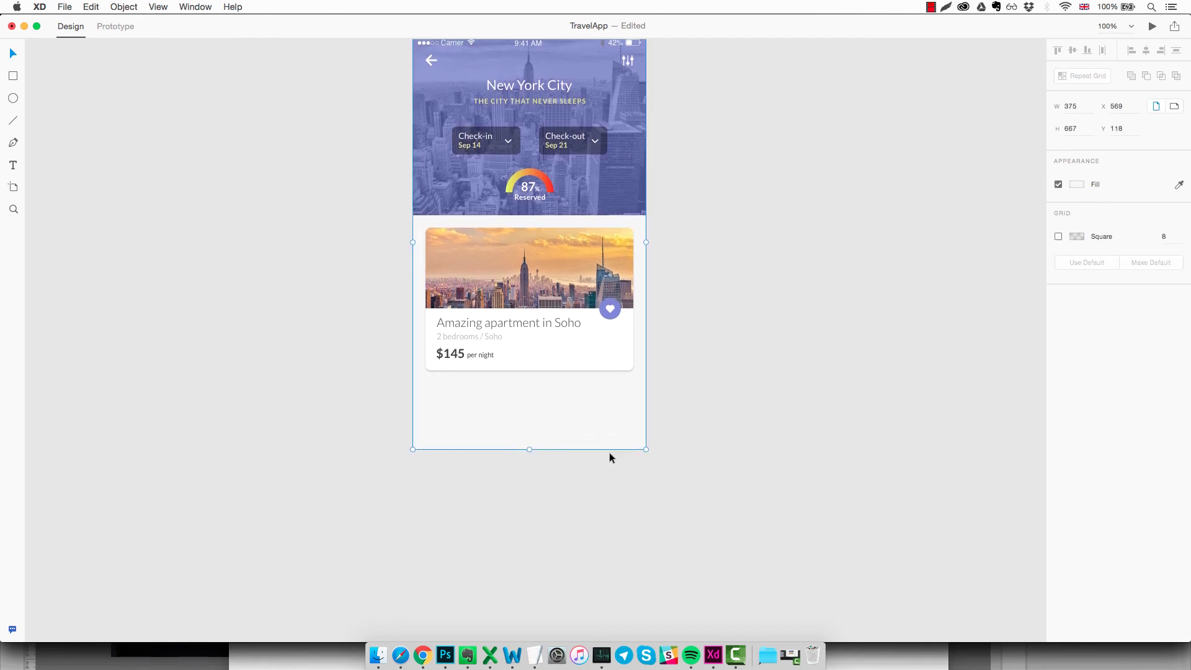
pyautogui.moveTo(530, 449); pyautogui.dragTo(514, 669)
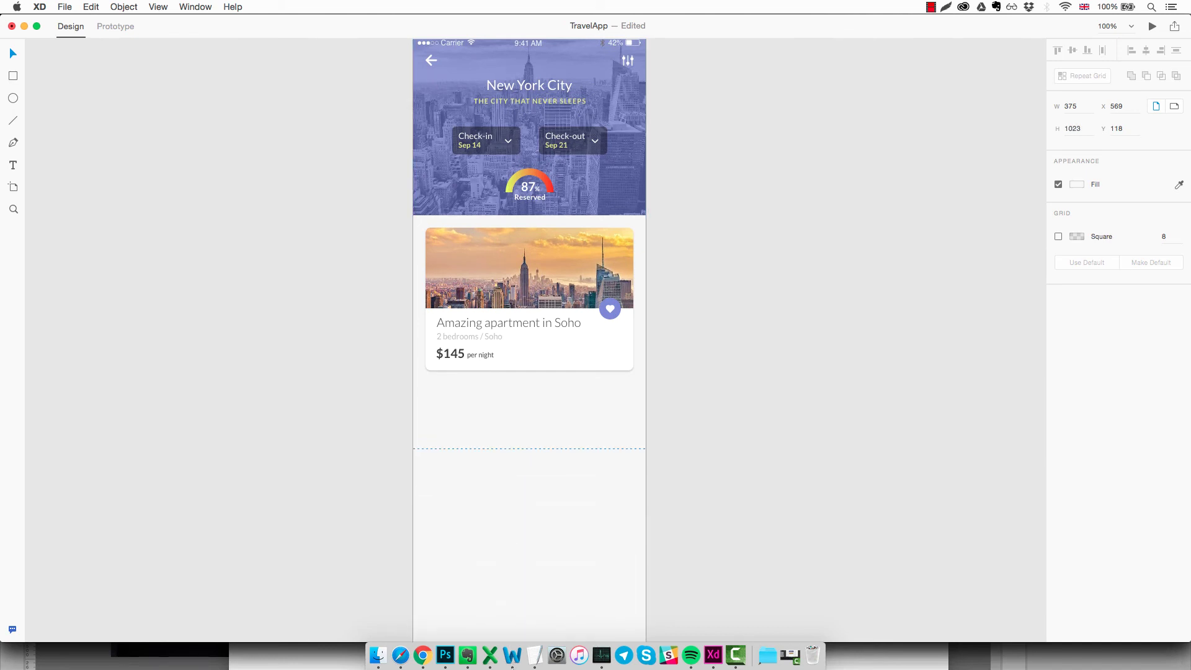
pyautogui.scroll(-10, 546, 584)
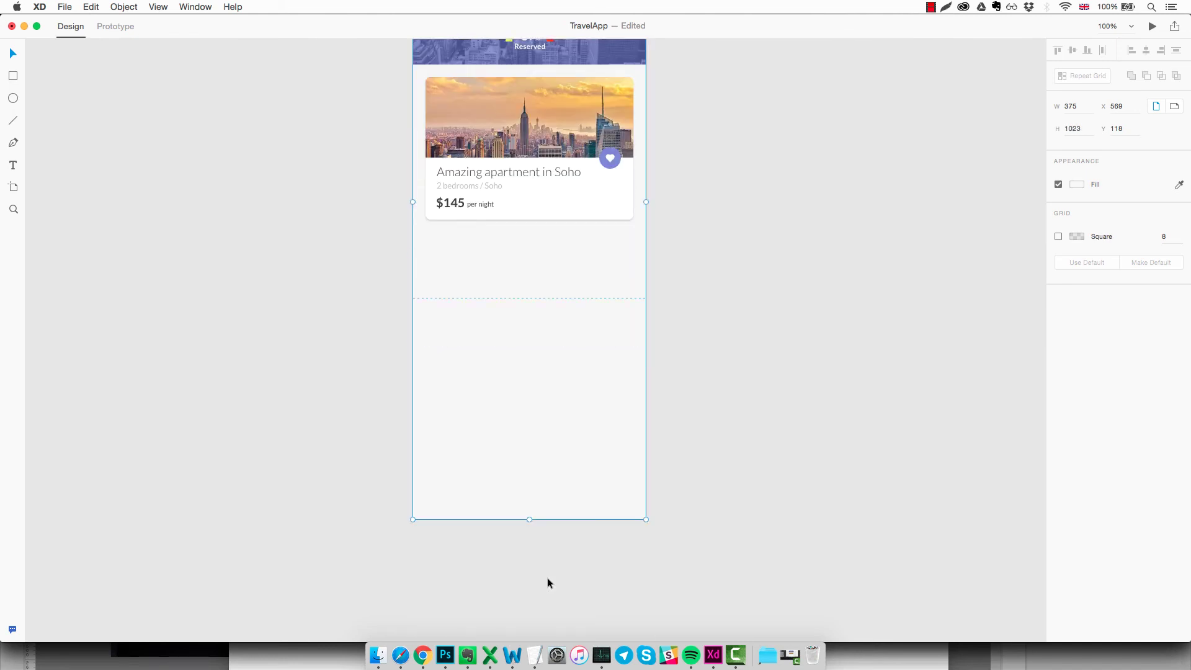
pyautogui.click(530, 523)
pyautogui.doubleClick(534, 481)
pyautogui.click(530, 506)
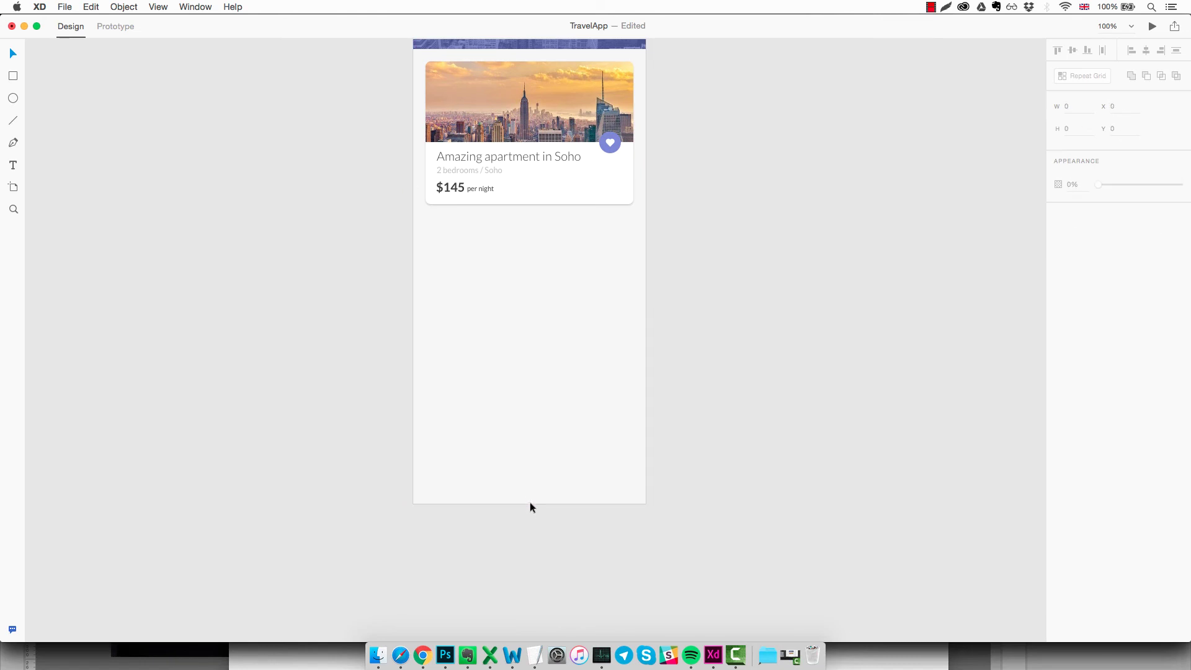
pyautogui.click(530, 500)
pyautogui.moveTo(530, 504); pyautogui.dragTo(528, 561)
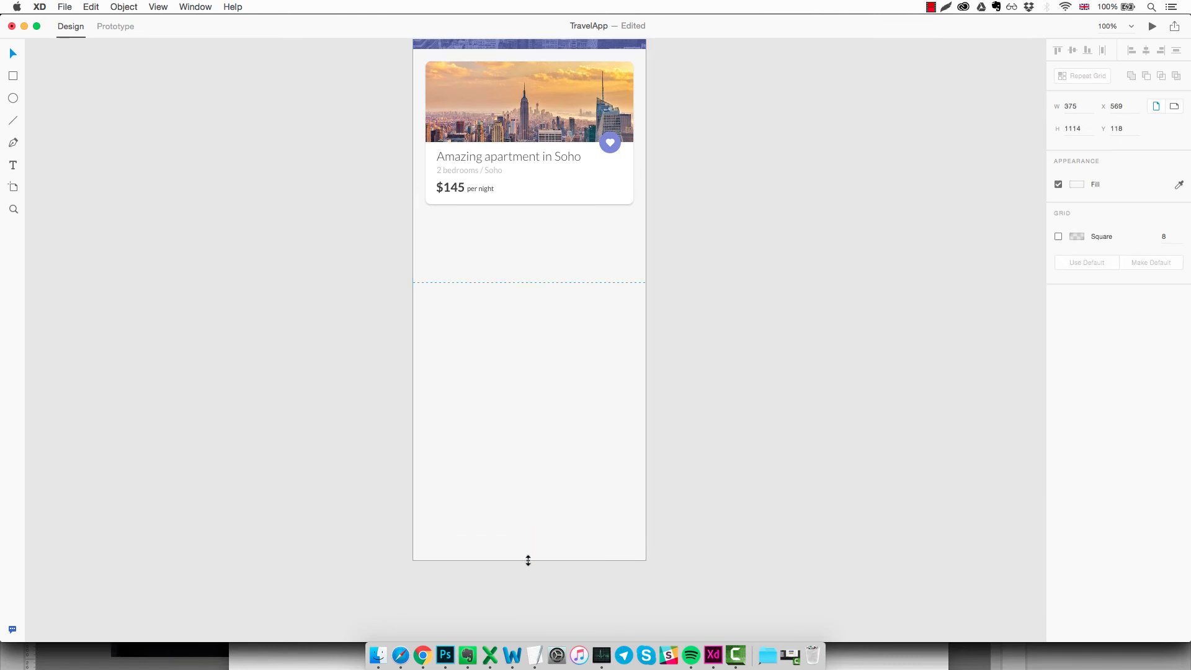
pyautogui.click(757, 474)
# Group all elements of the first apartment card, including its photo, texts, price and heart button.
pyautogui.scroll(8, 743, 425)
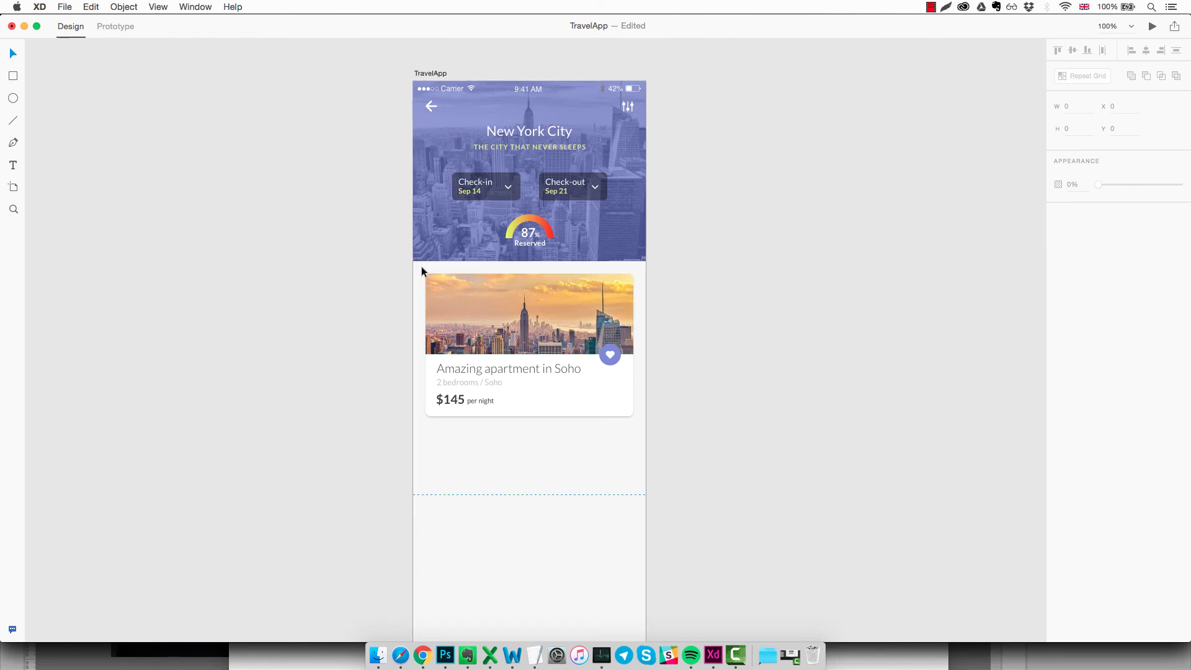
pyautogui.moveTo(421, 267); pyautogui.dragTo(640, 424)
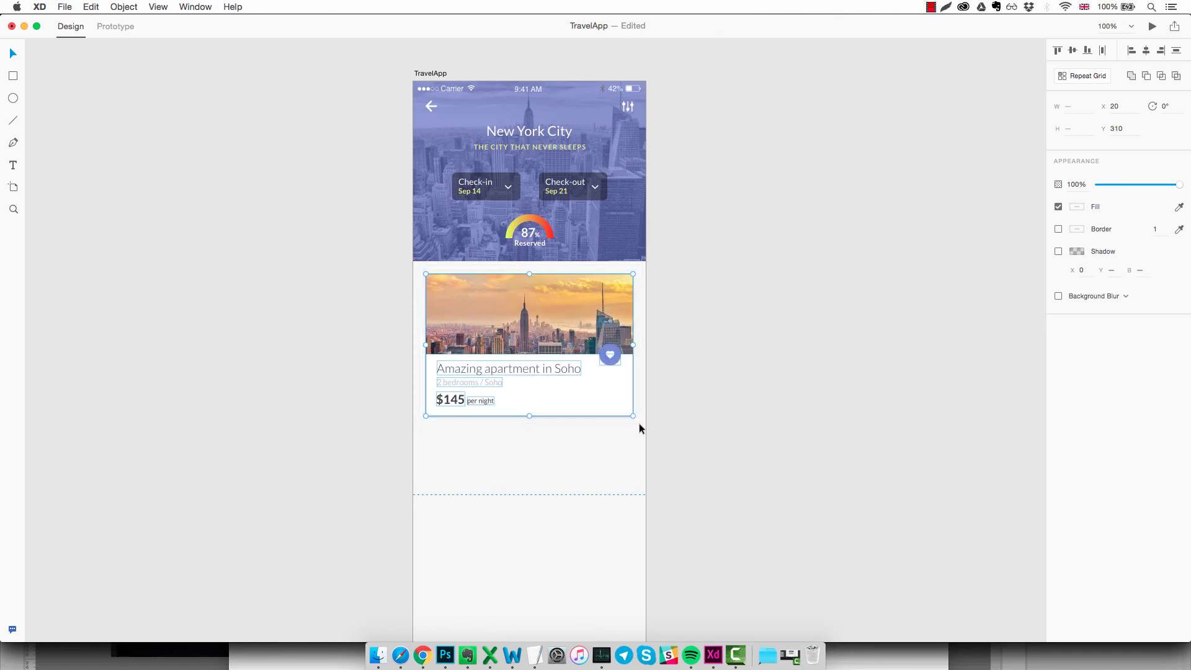
pyautogui.click(124, 8)
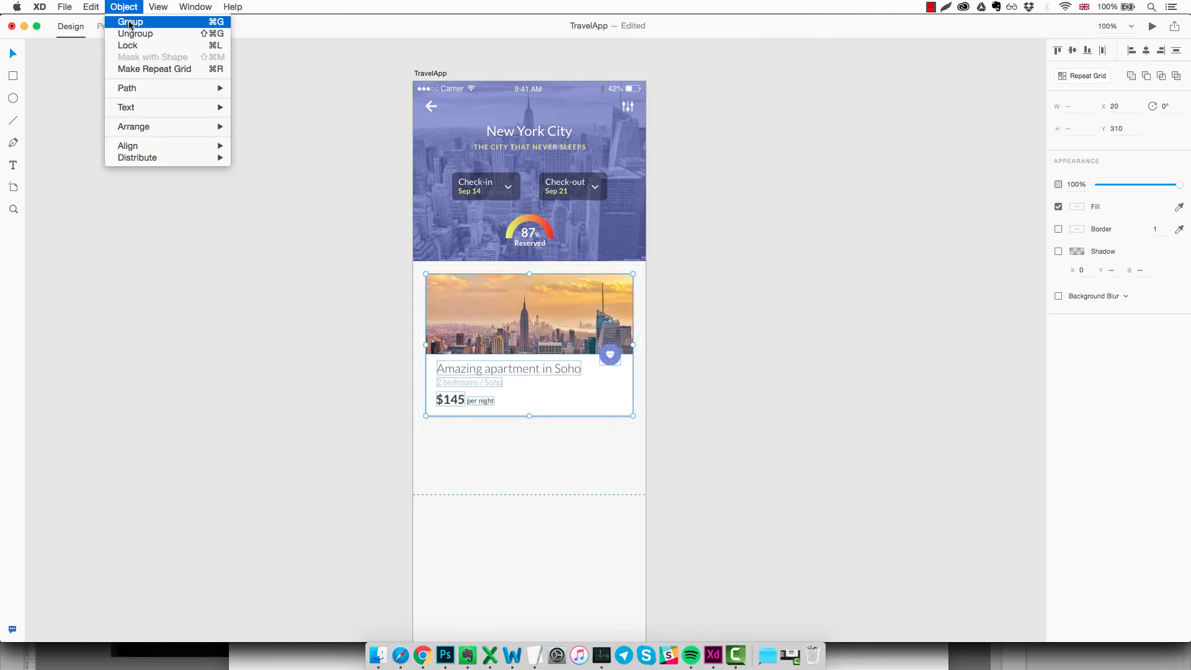
pyautogui.click(131, 22)
pyautogui.click(587, 521)
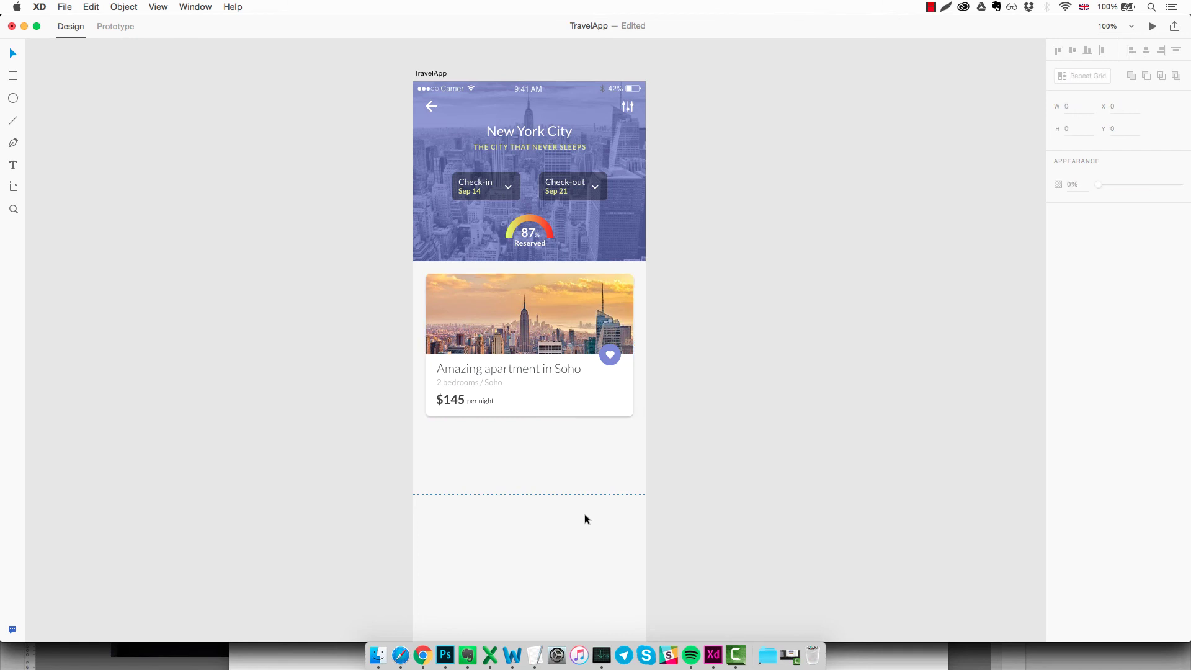
# Turn the apartment card group into a repeat grid and extend it downward to three cards, about 744 high.
pyautogui.click(520, 324)
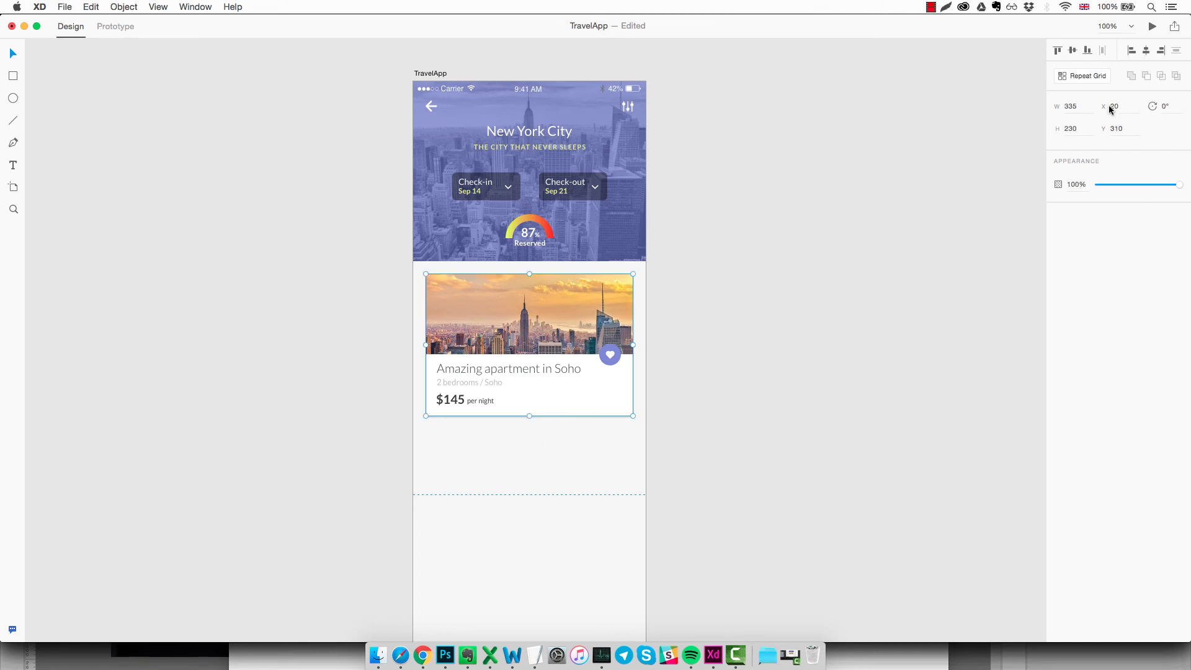
pyautogui.click(1087, 76)
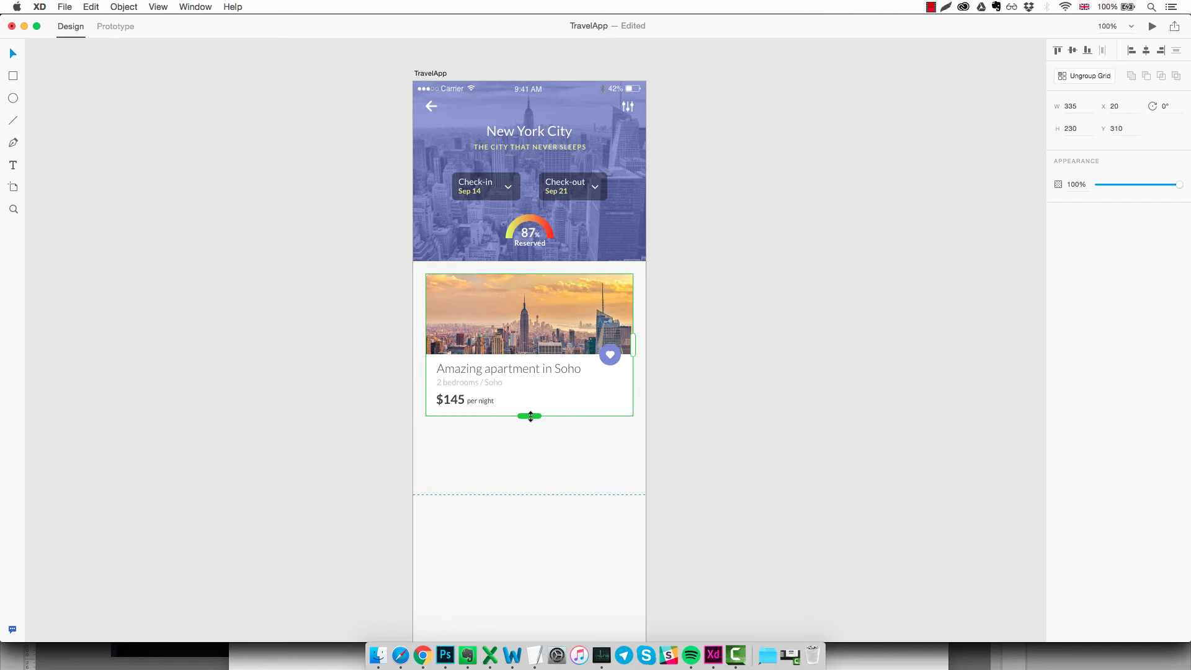
pyautogui.moveTo(530, 416); pyautogui.dragTo(524, 619)
pyautogui.scroll(-5, 534, 558)
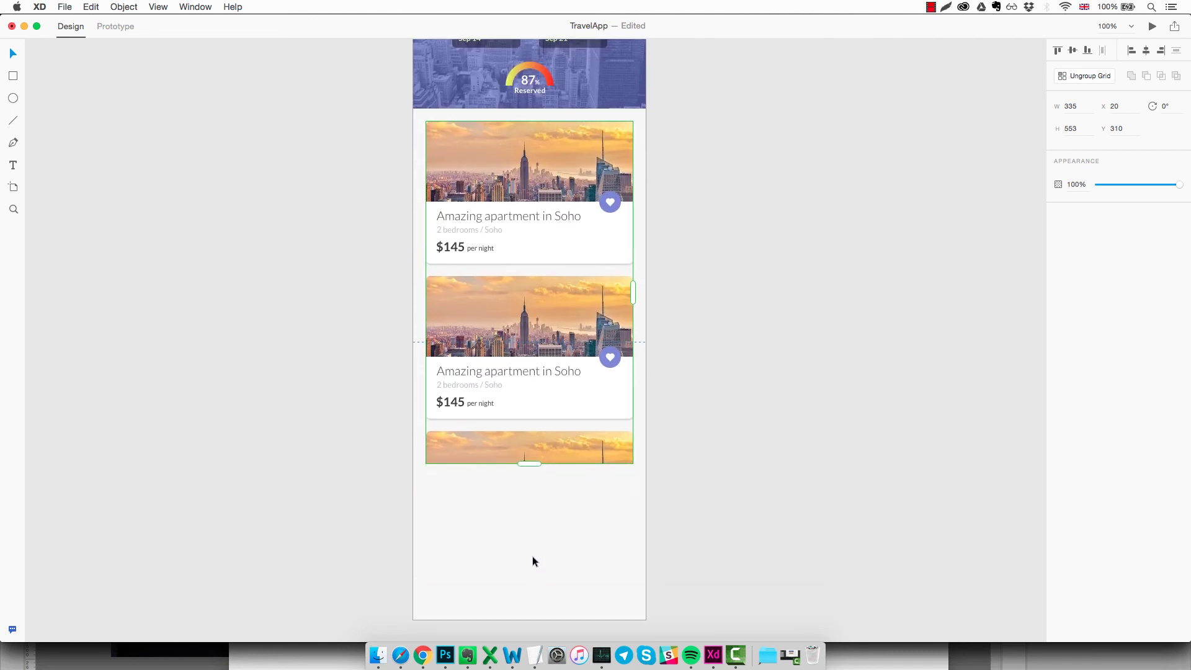
pyautogui.moveTo(530, 440); pyautogui.dragTo(538, 557)
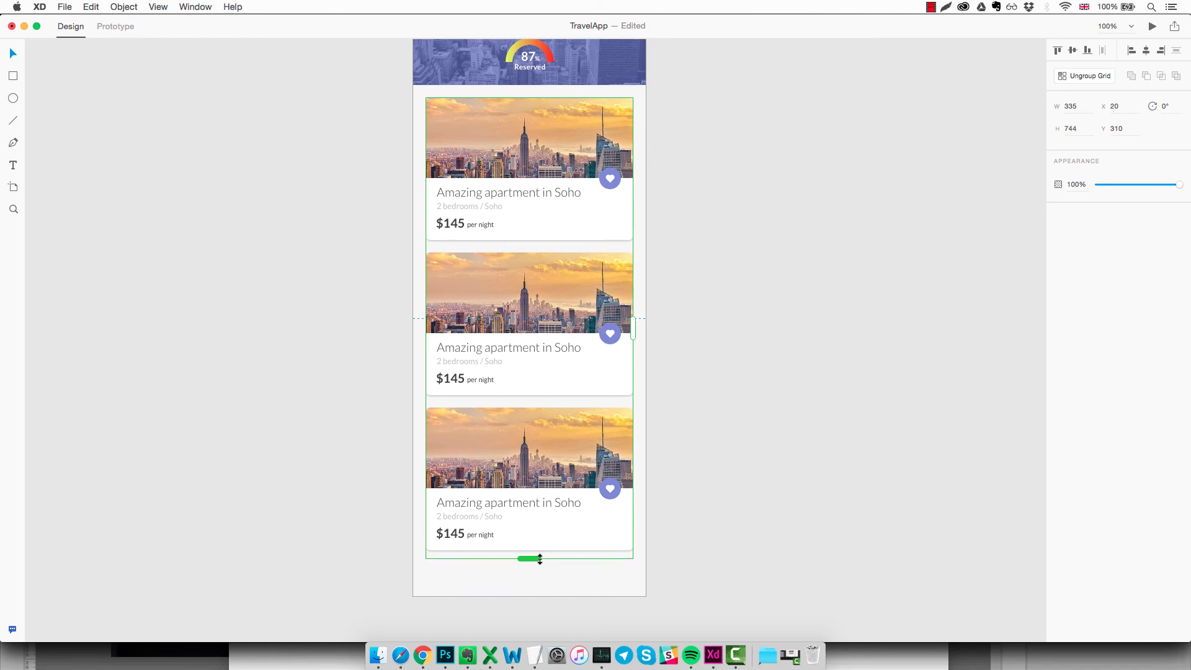
pyautogui.click(719, 494)
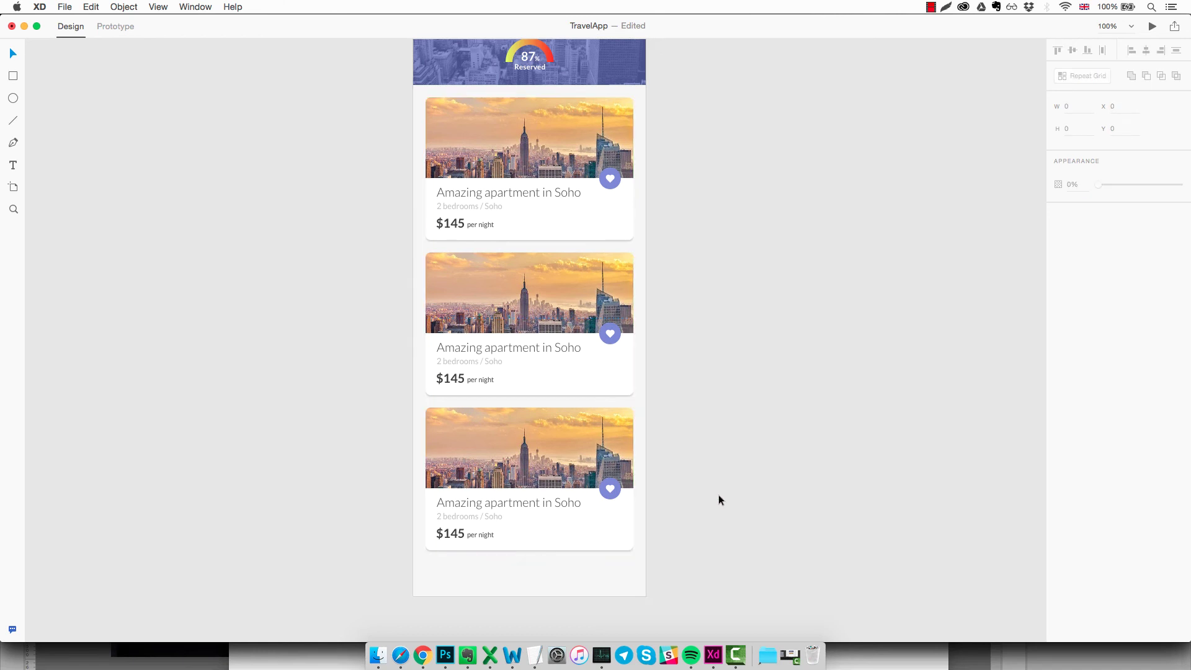
# Try adjusting the vertical gap between the cards in the repeat grid.
pyautogui.click(592, 400)
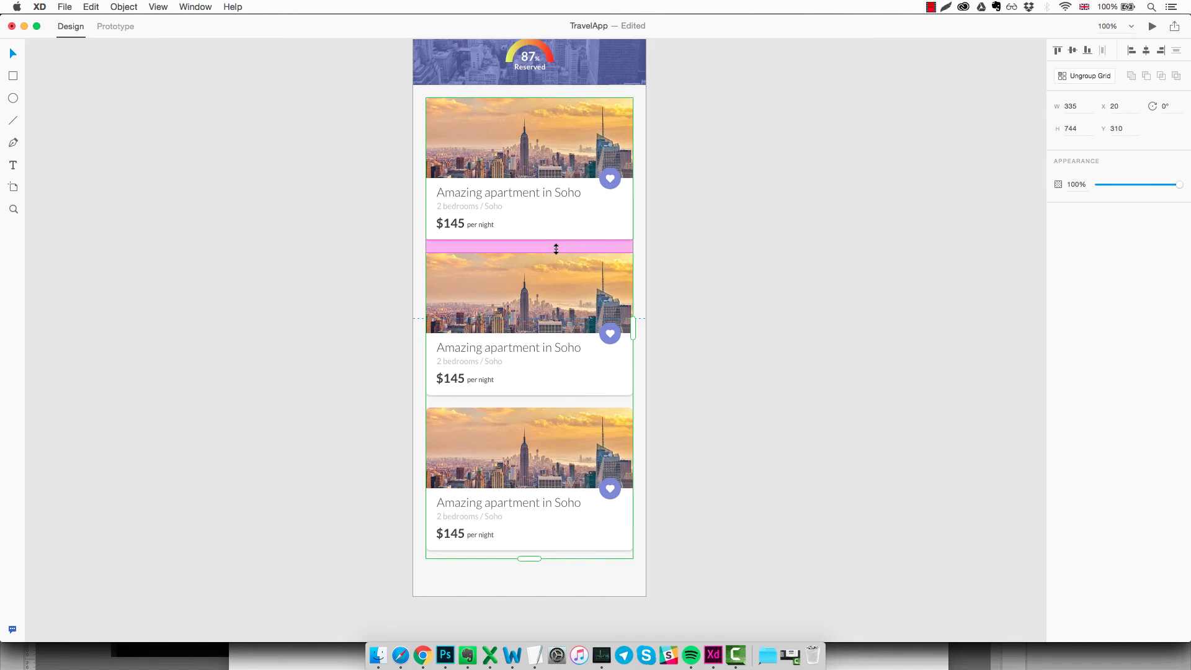
pyautogui.moveTo(556, 249)
pyautogui.mouseDown()
pyautogui.moveTo(559, 262)
pyautogui.moveTo(561, 248)
pyautogui.mouseUp()
pyautogui.click(330, 306)
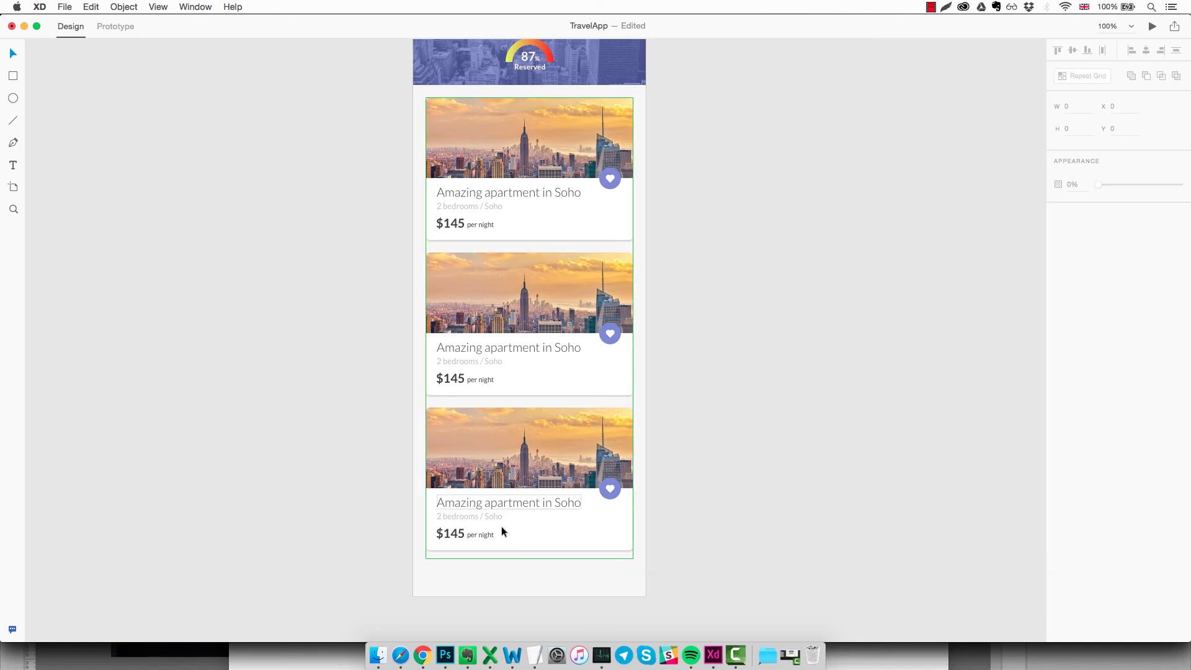
# Shorten the TravelApp artboard so that it ends just below the third apartment card.
pyautogui.moveTo(532, 596); pyautogui.dragTo(531, 564)
pyautogui.click(676, 475)
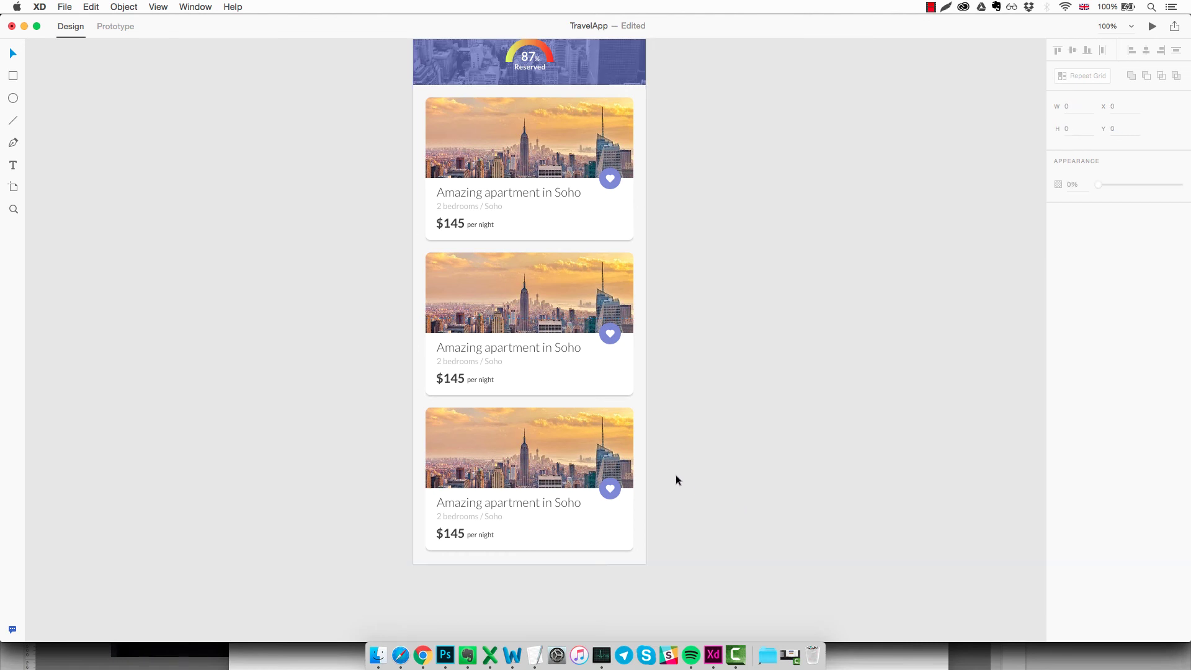
pyautogui.scroll(1, 676, 475)
pyautogui.scroll(1, 676, 480)
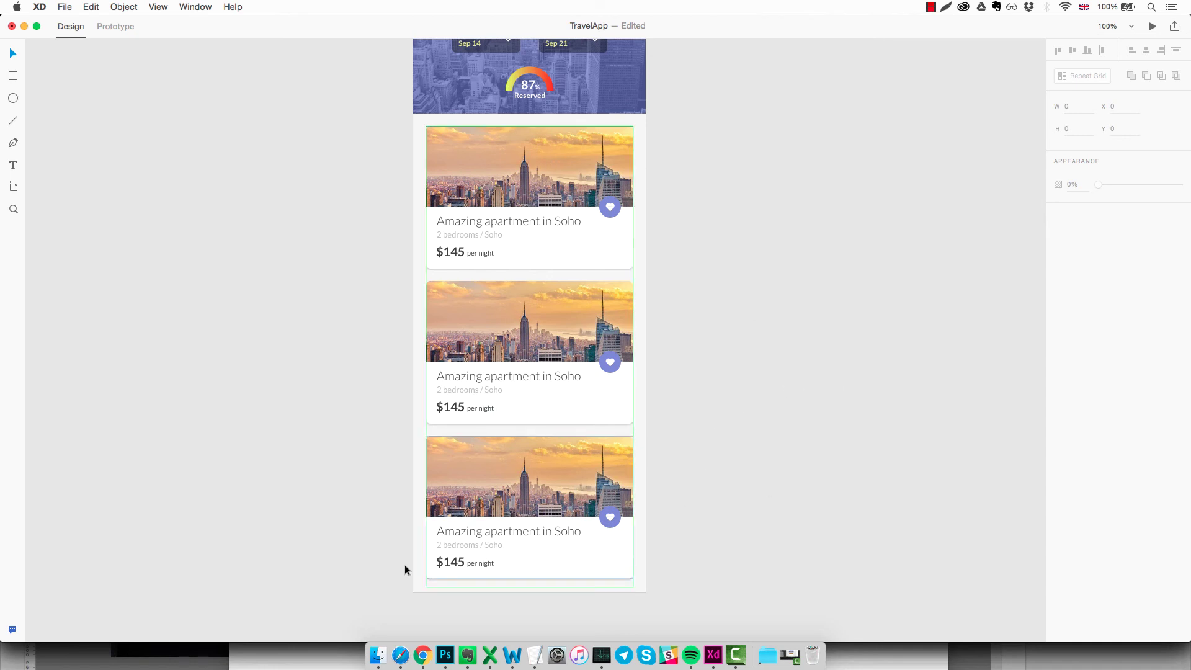
# Fill the repeated cards' photo areas with 1.jpg, 2.jpg and 3.jpg from the final folder in Finder.
pyautogui.moveTo(387, 660)
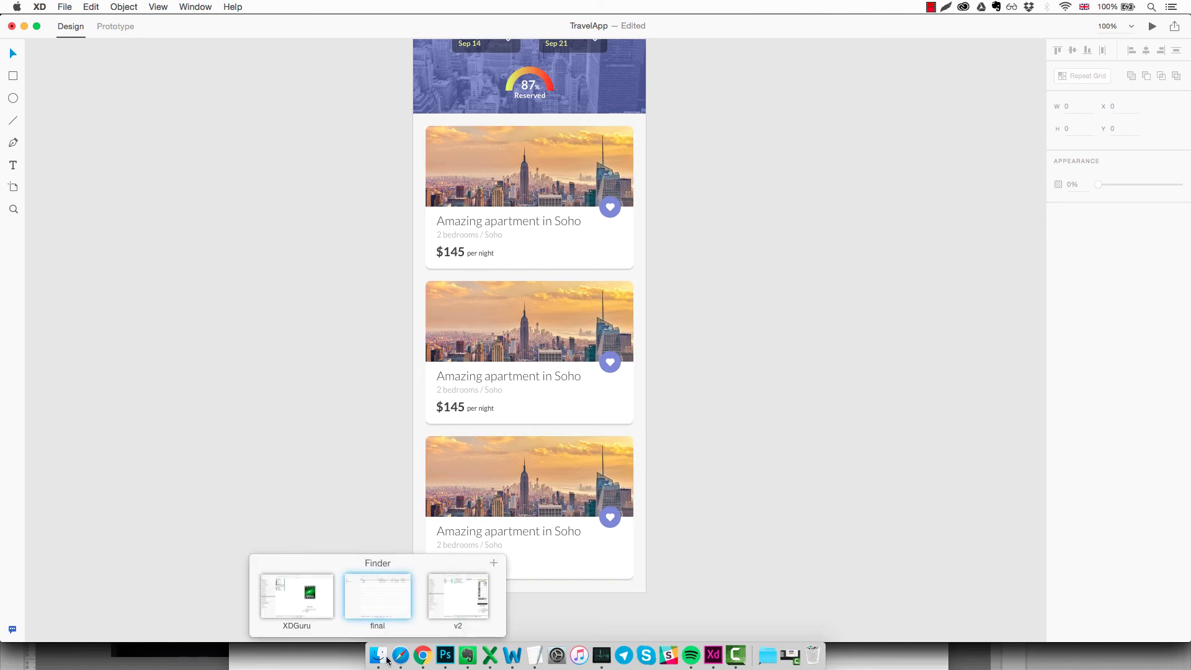
pyautogui.click(376, 602)
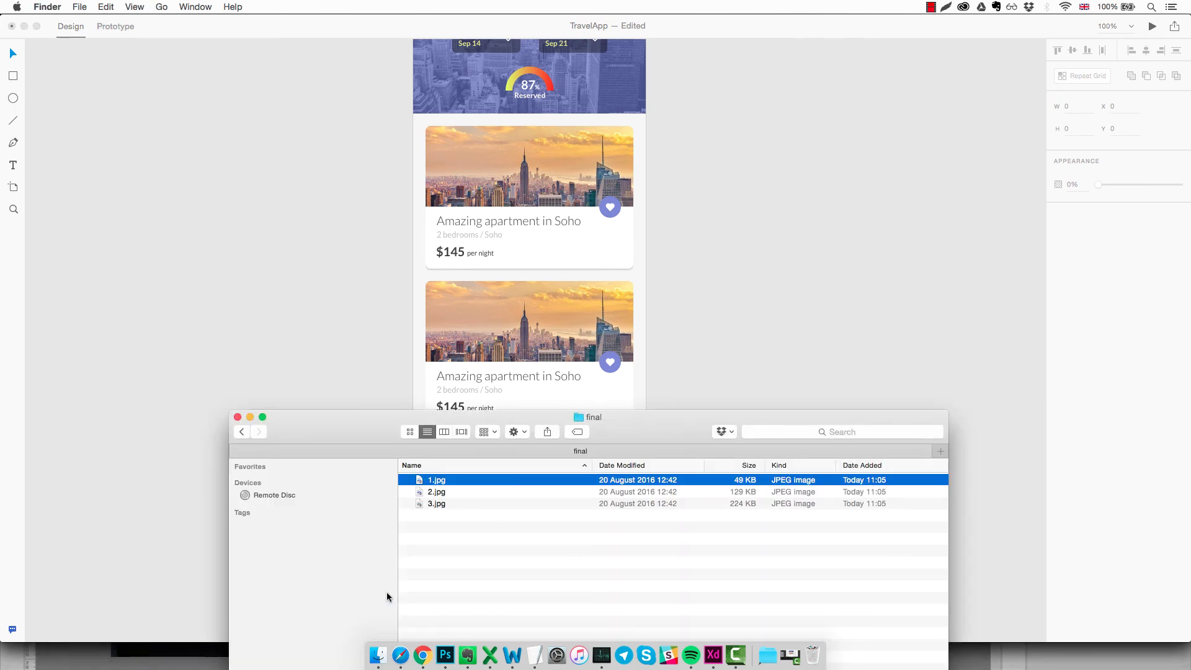
pyautogui.keyDown('shift'); pyautogui.click(475, 504); pyautogui.keyUp('shift')
pyautogui.moveTo(554, 419); pyautogui.dragTo(641, 504)
pyautogui.moveTo(574, 567); pyautogui.dragTo(574, 185)
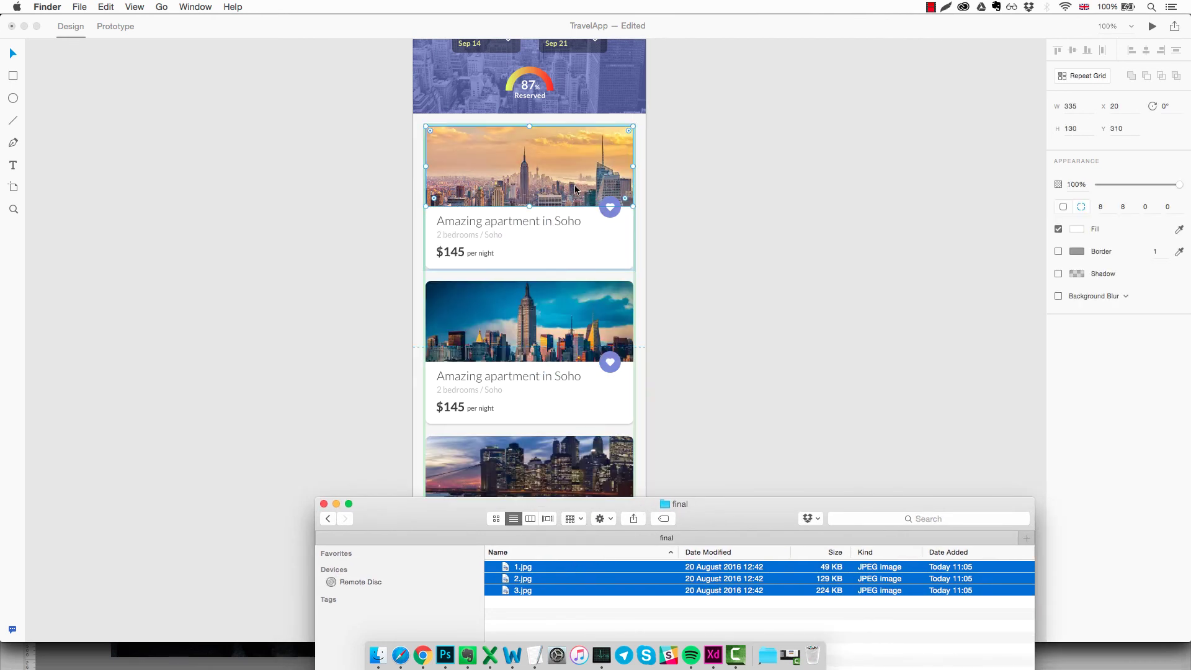
pyautogui.click(733, 276)
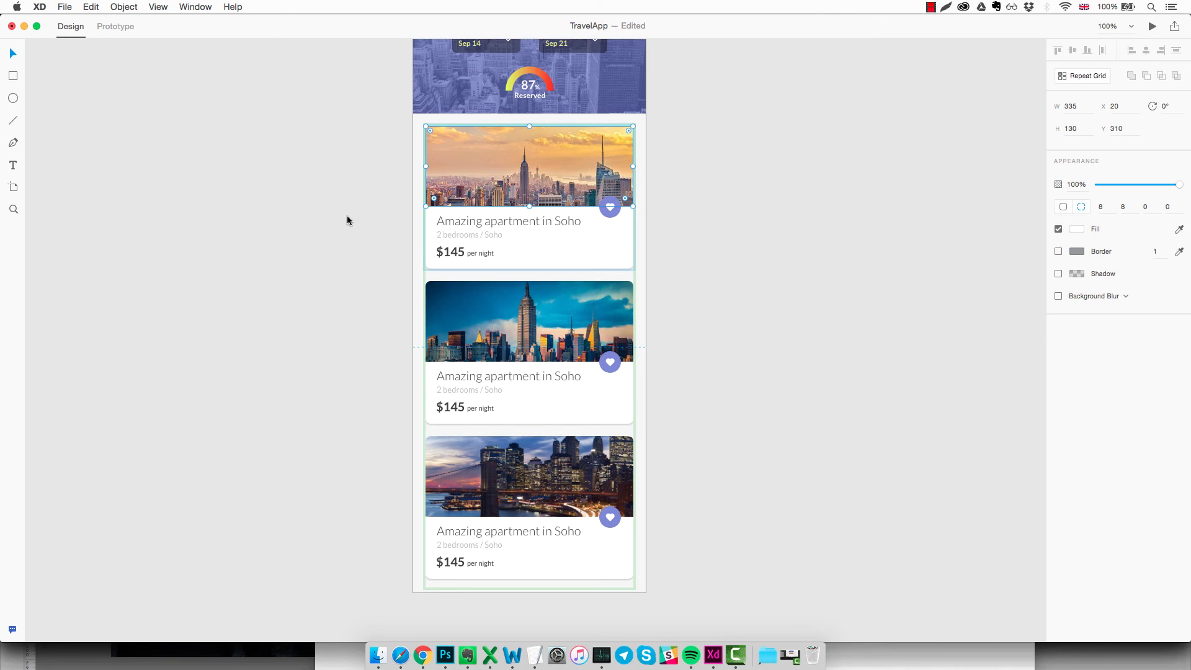
pyautogui.click(291, 294)
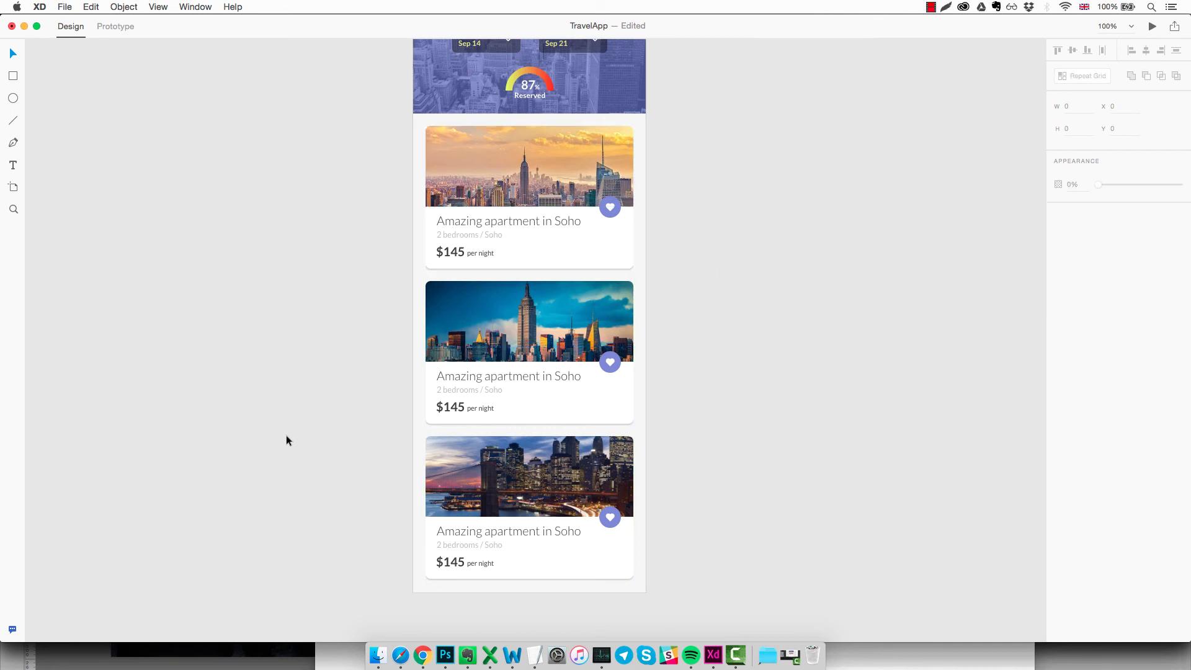
# Try the heart button's purple as the fill of the $145 price text, and undo the recolouring.
pyautogui.hscroll(1, 287, 436)
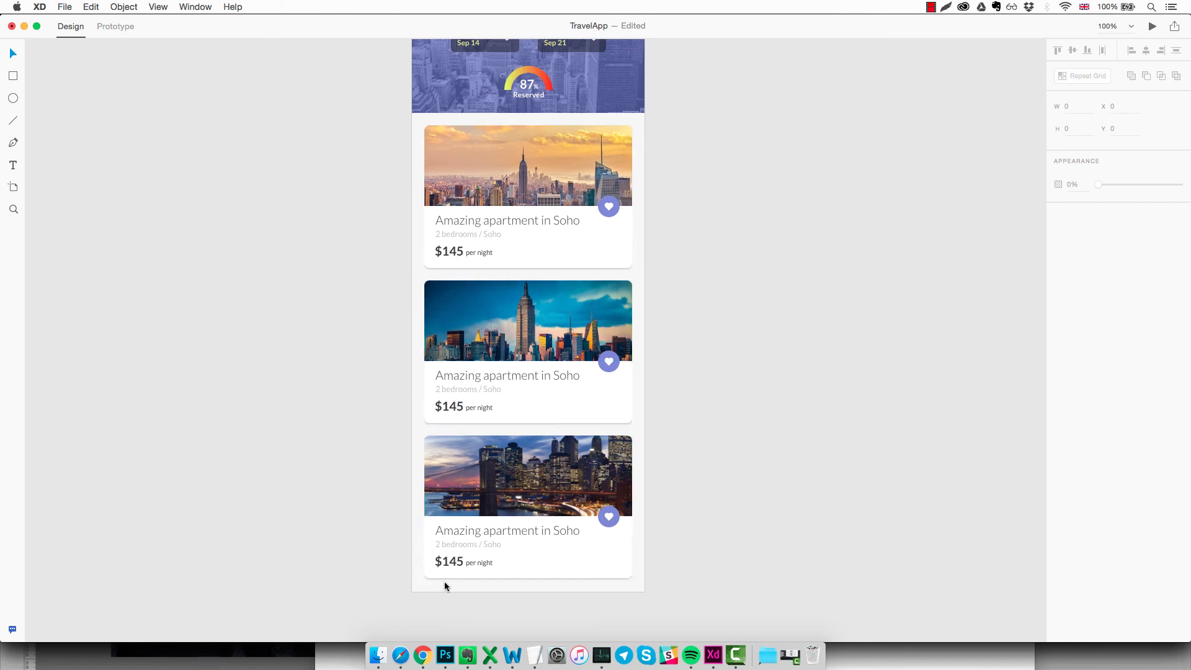
pyautogui.click(457, 252)
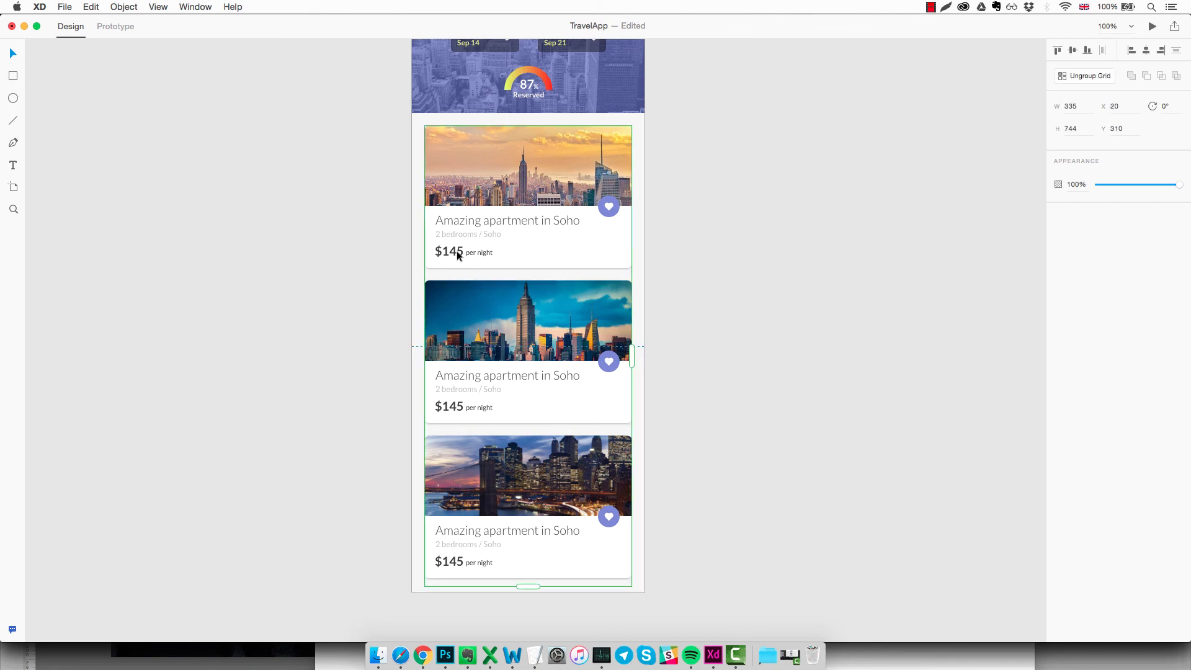
pyautogui.doubleClick(456, 251)
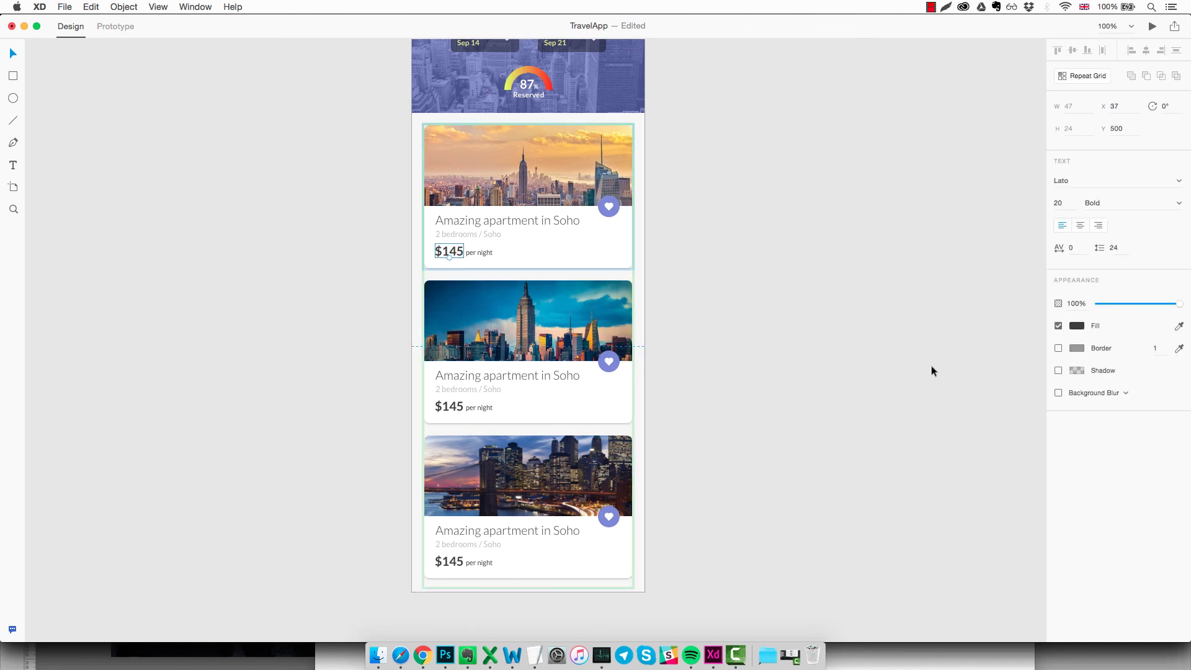
pyautogui.click(1078, 326)
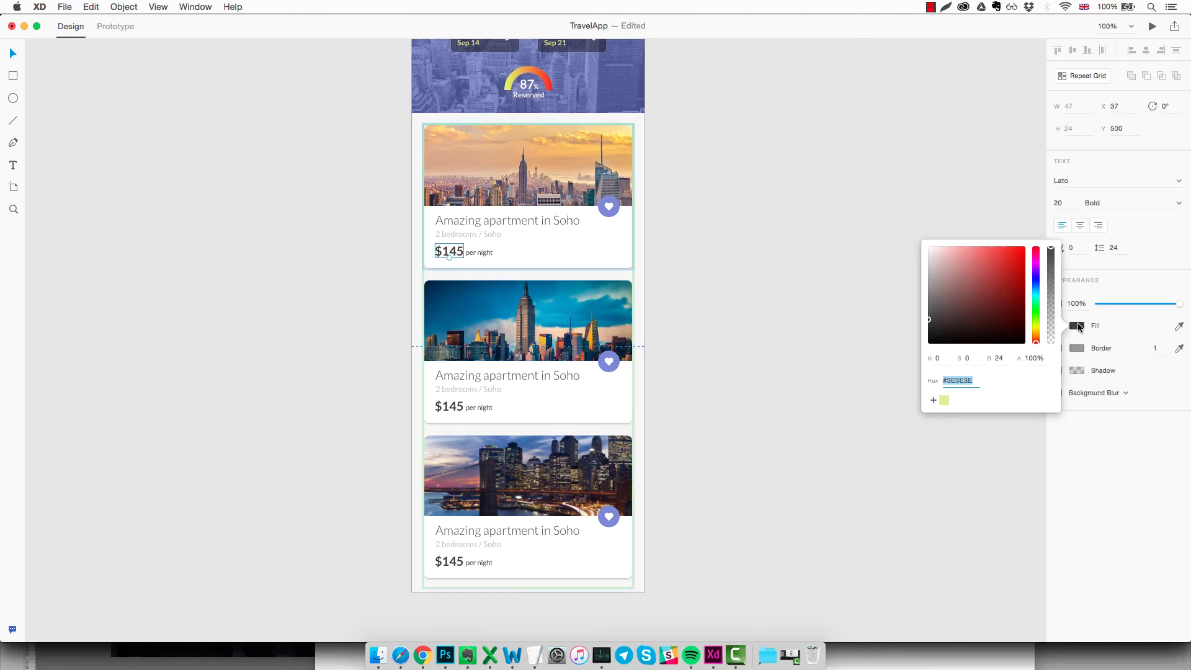
pyautogui.click(1179, 326)
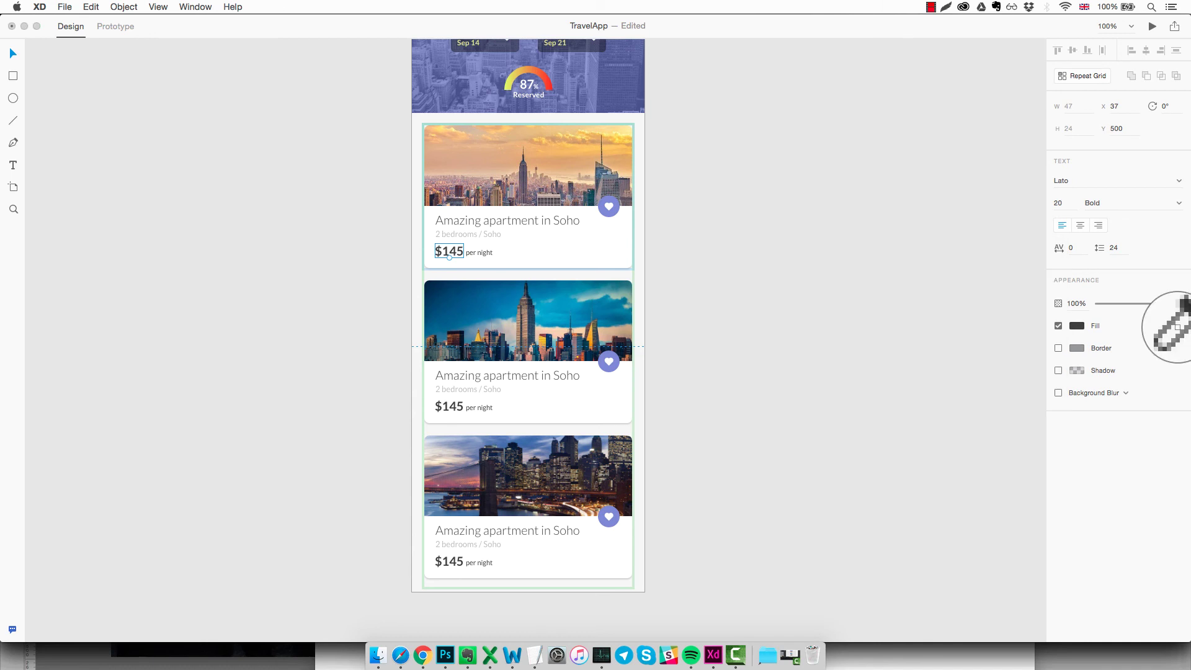
pyautogui.click(613, 210)
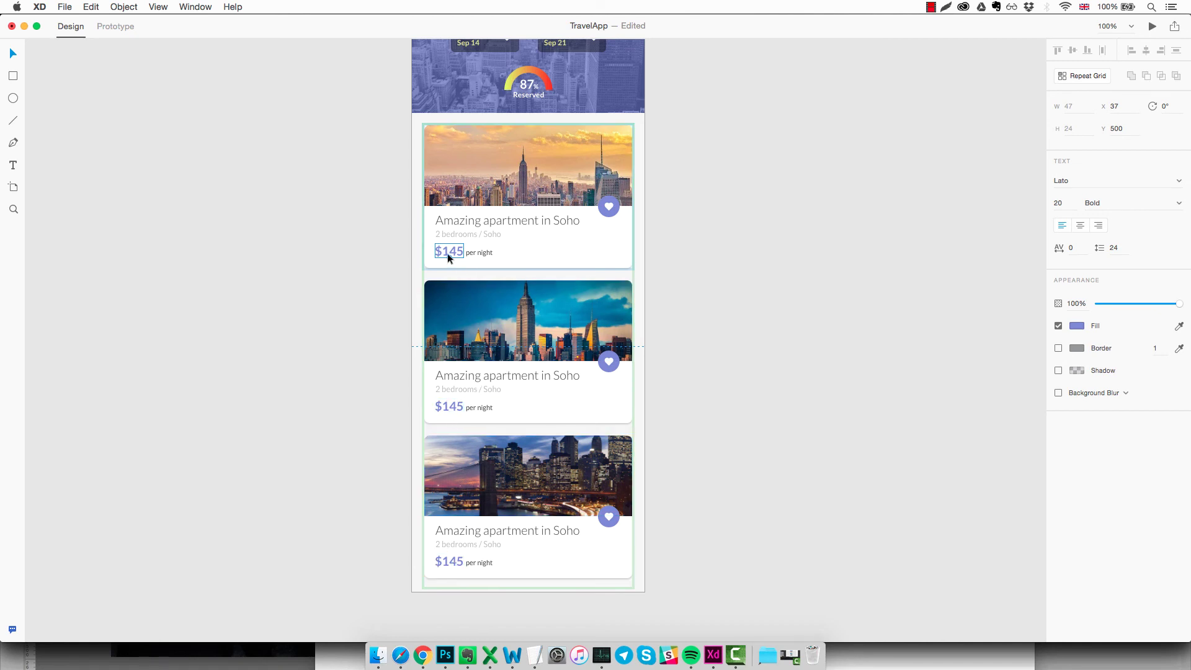
pyautogui.click(704, 300)
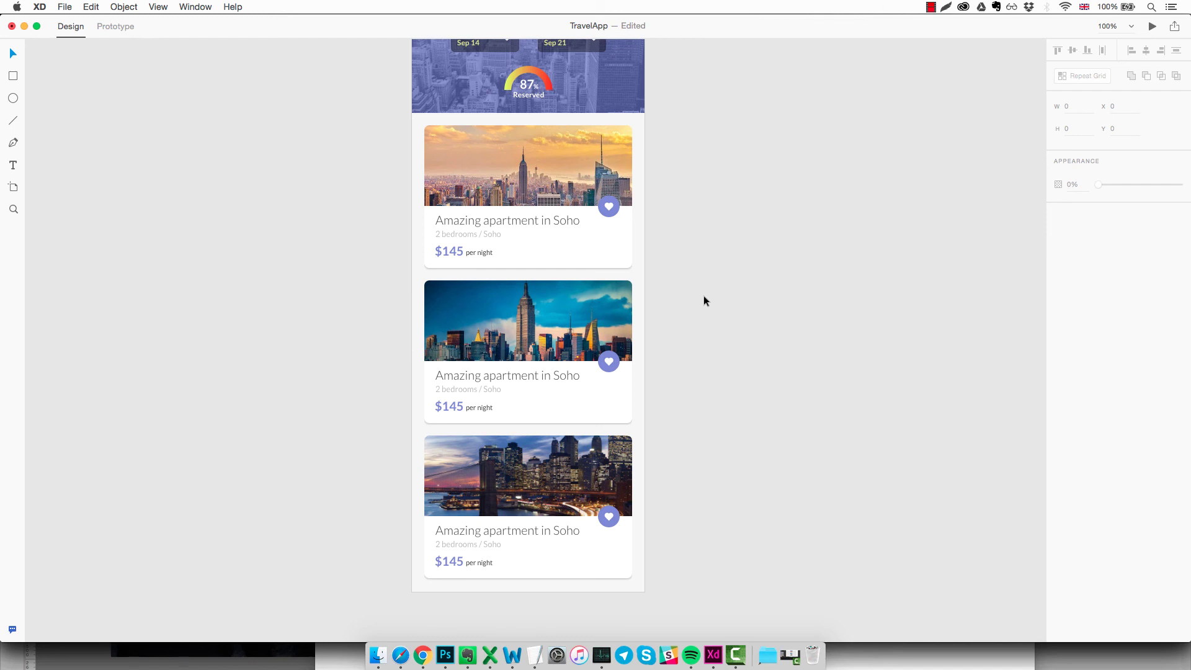
pyautogui.press('super+z')
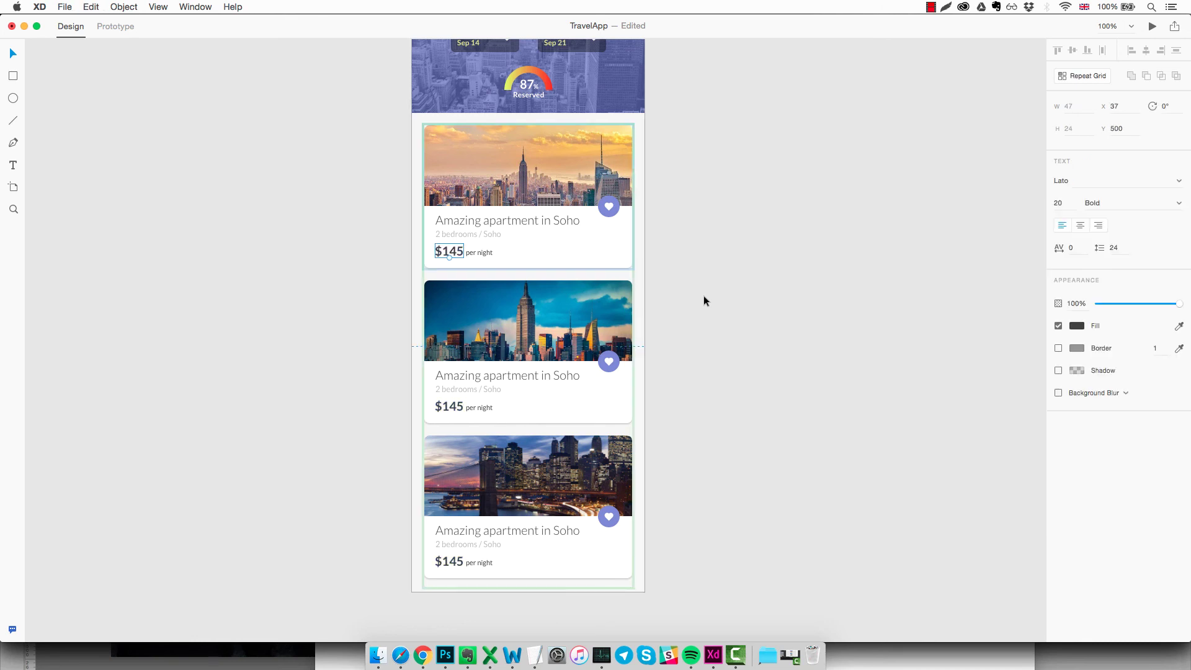
pyautogui.click(680, 282)
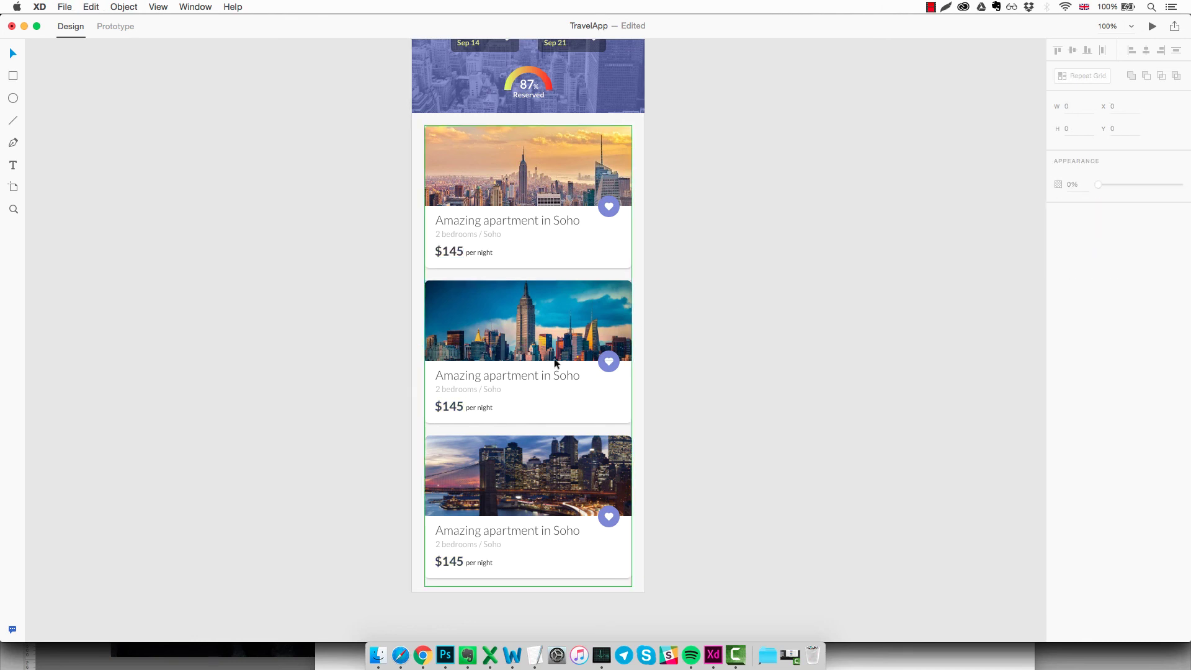
# Change the second card's title to "Awesome 3 bedroom for rent".
pyautogui.click(519, 377)
pyautogui.doubleClick(519, 375)
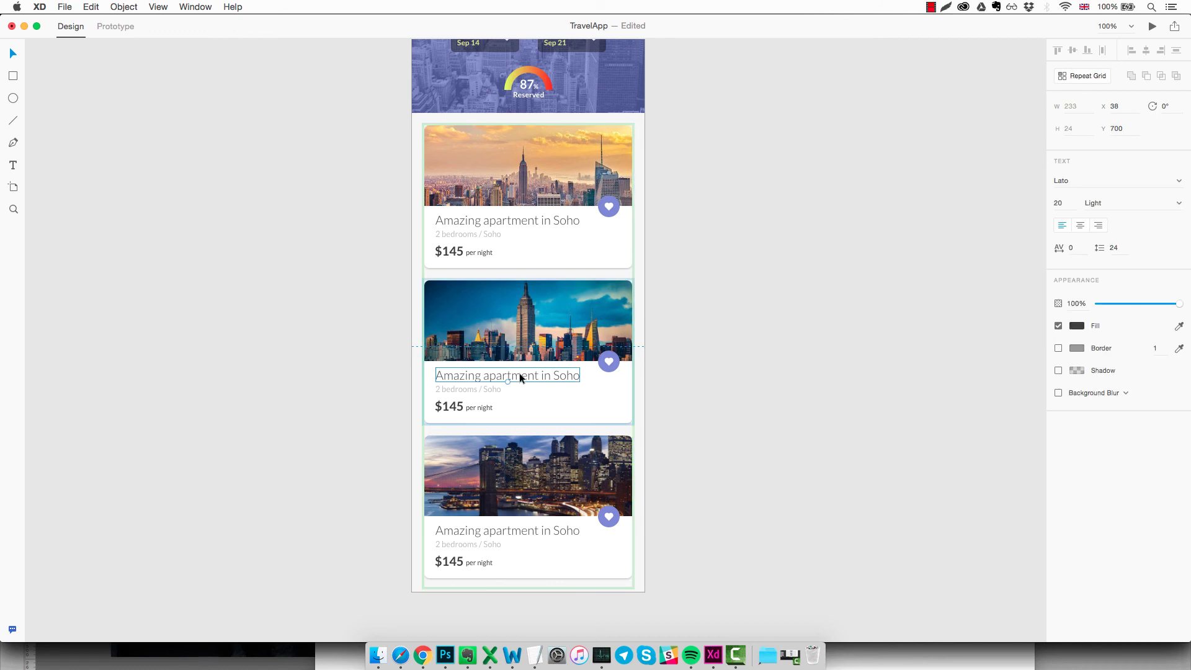
pyautogui.doubleClick(548, 378)
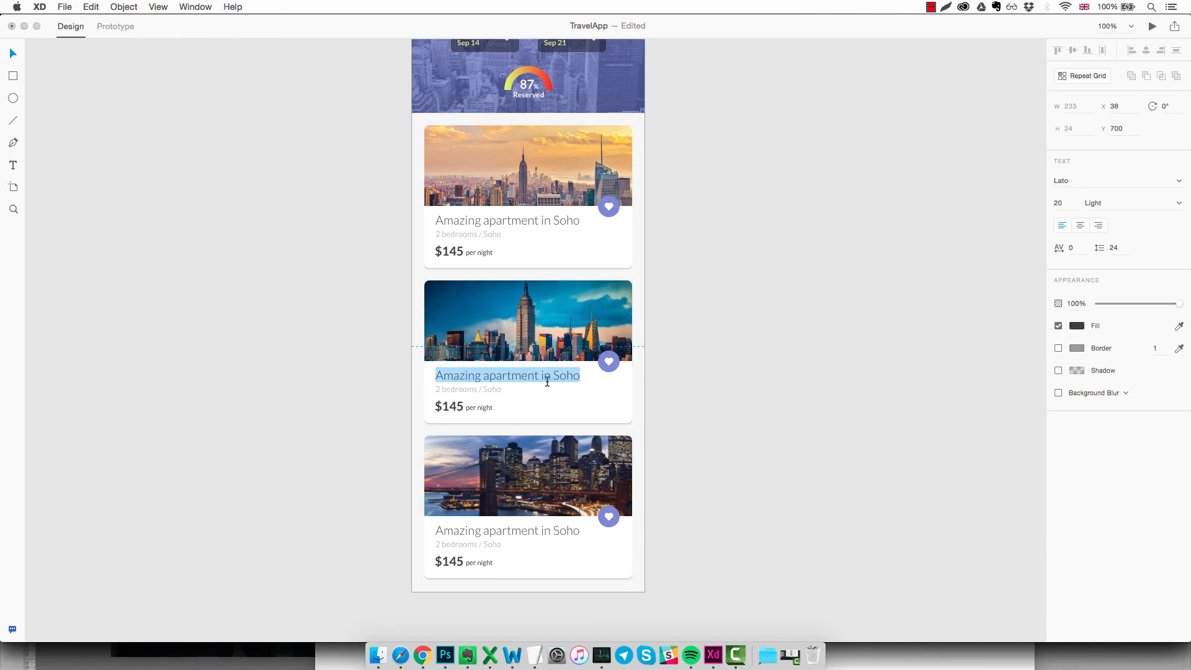
pyautogui.write('Awesome')
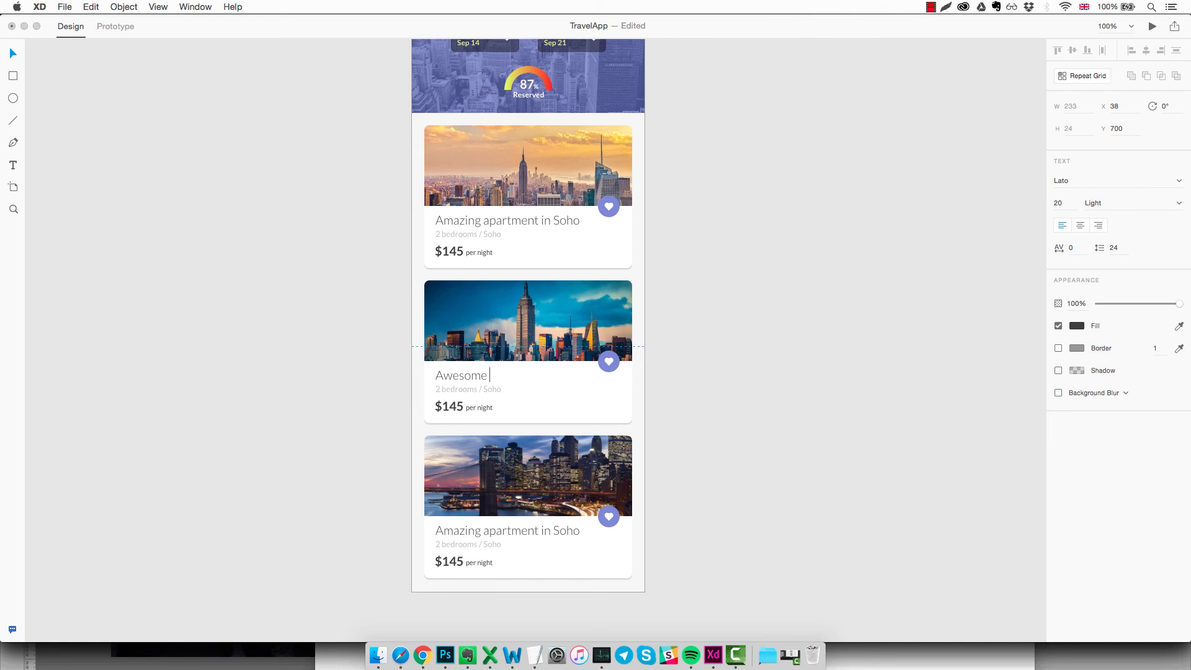
pyautogui.write(' 3 be')
pyautogui.write('droom for rent')
pyautogui.press('Escape')
# Change the second card's subtitle to "3 bedrooms / Midtown".
pyautogui.doubleClick(439, 389)
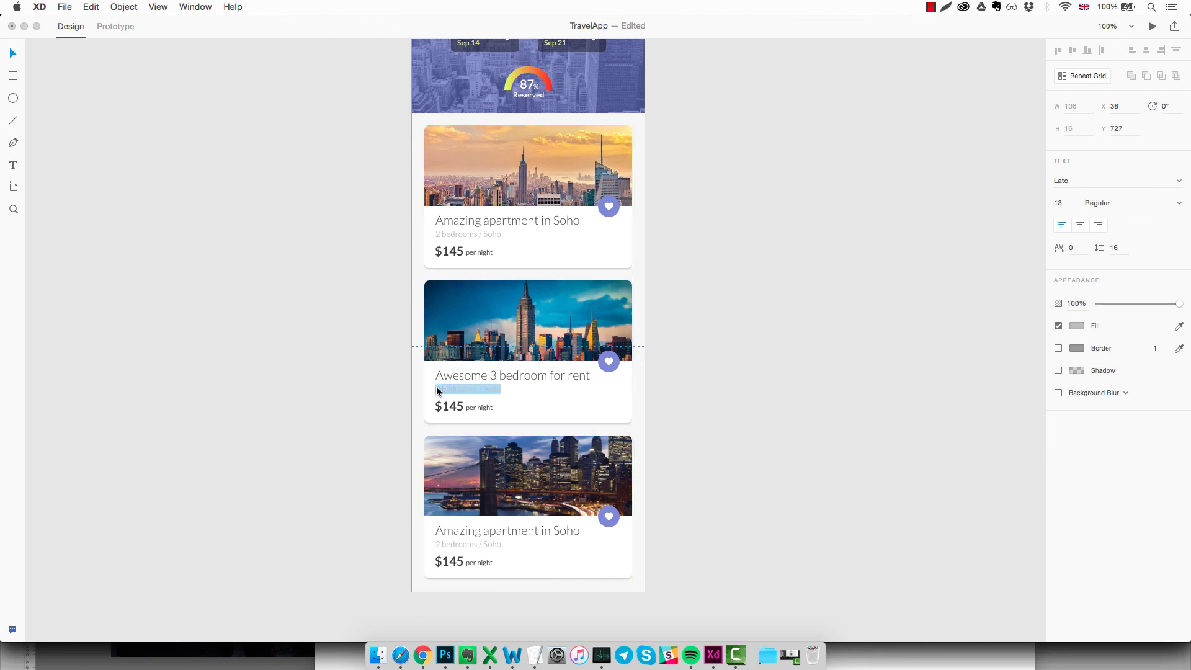
pyautogui.press('Left')
pyautogui.hotkey('shift', 'Right')
pyautogui.write('3')
pyautogui.hotkey('shift', 'Right')
pyautogui.hotkey('shift', 'Right')
pyautogui.hotkey('shift', 'Right')
pyautogui.hotkey('shift', 'Right')
pyautogui.write('Midtown')
pyautogui.press('Escape')
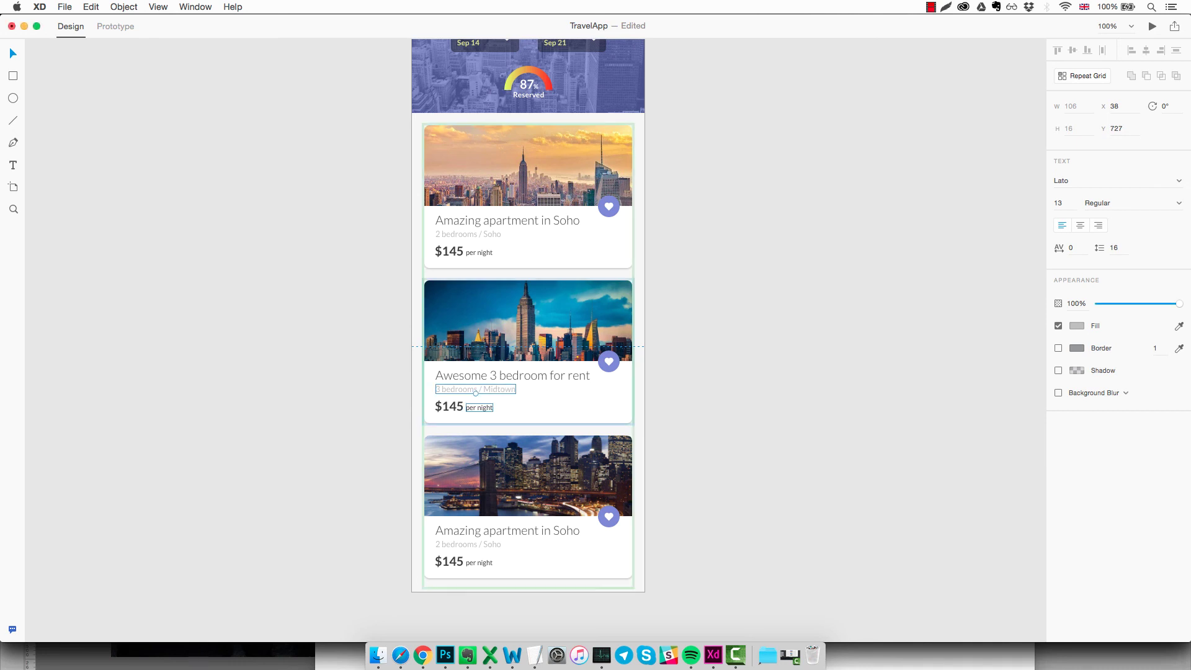
# Change the second card's nightly price to $175 and leave the text editing.
pyautogui.doubleClick(459, 407)
pyautogui.click(456, 406)
pyautogui.press('BackSpace')
pyautogui.write('7')
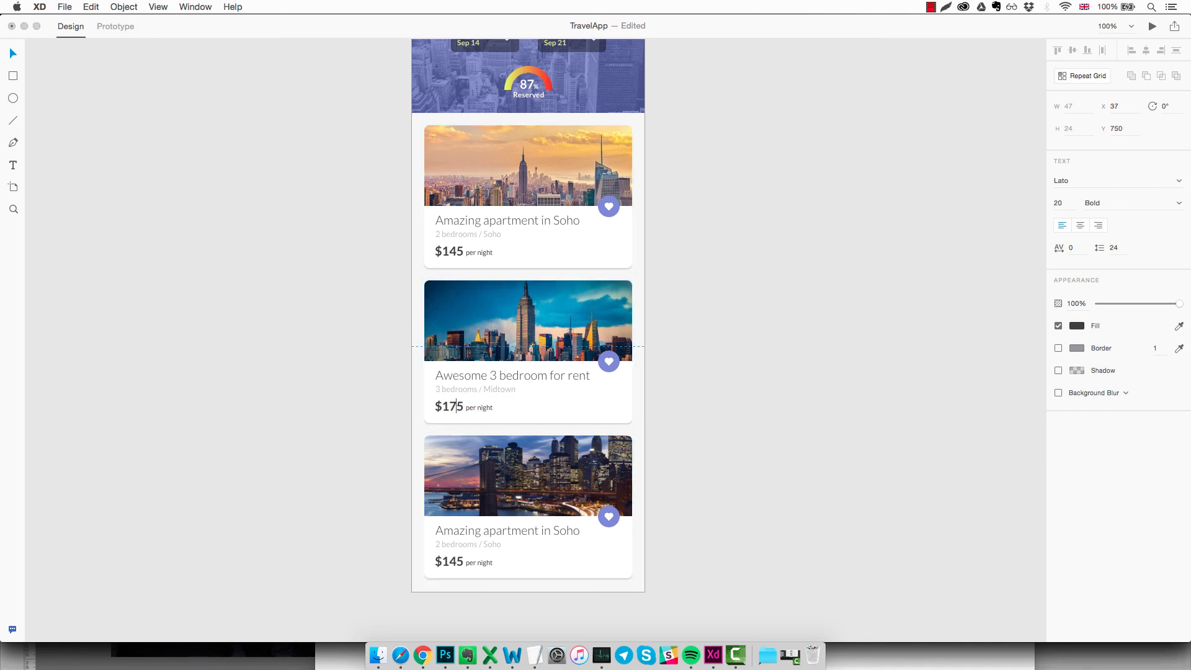
pyautogui.press('Escape')
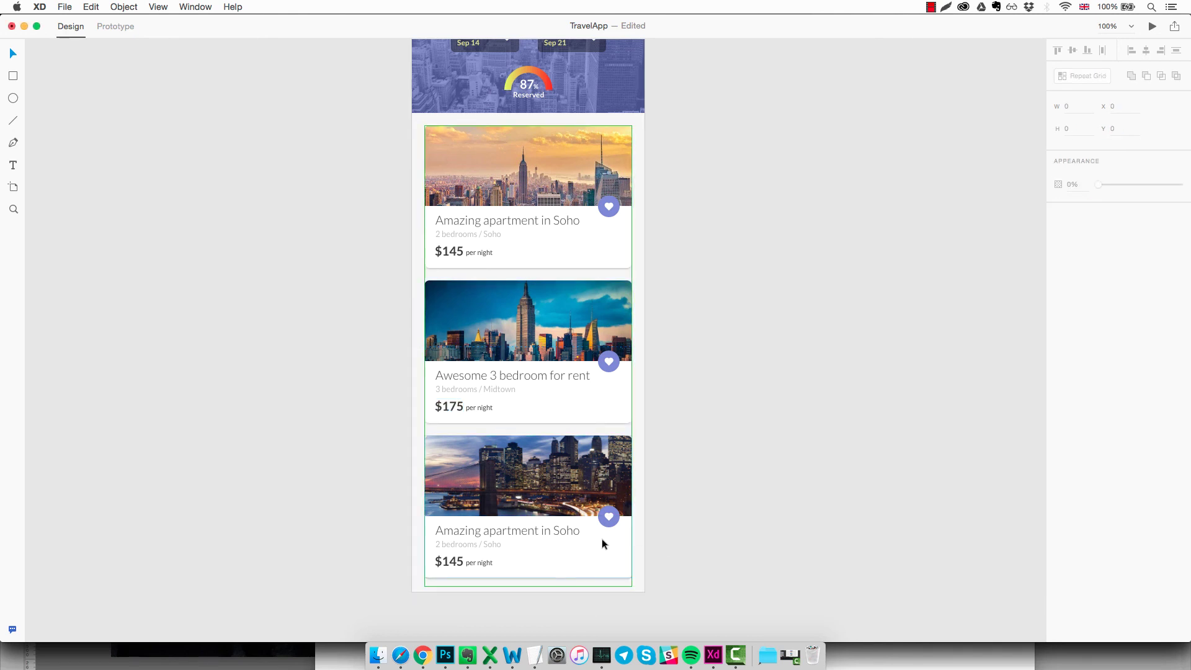
pyautogui.press('Escape')
# Change the third card's title to "Incredible loft in UWS".
pyautogui.doubleClick(568, 528)
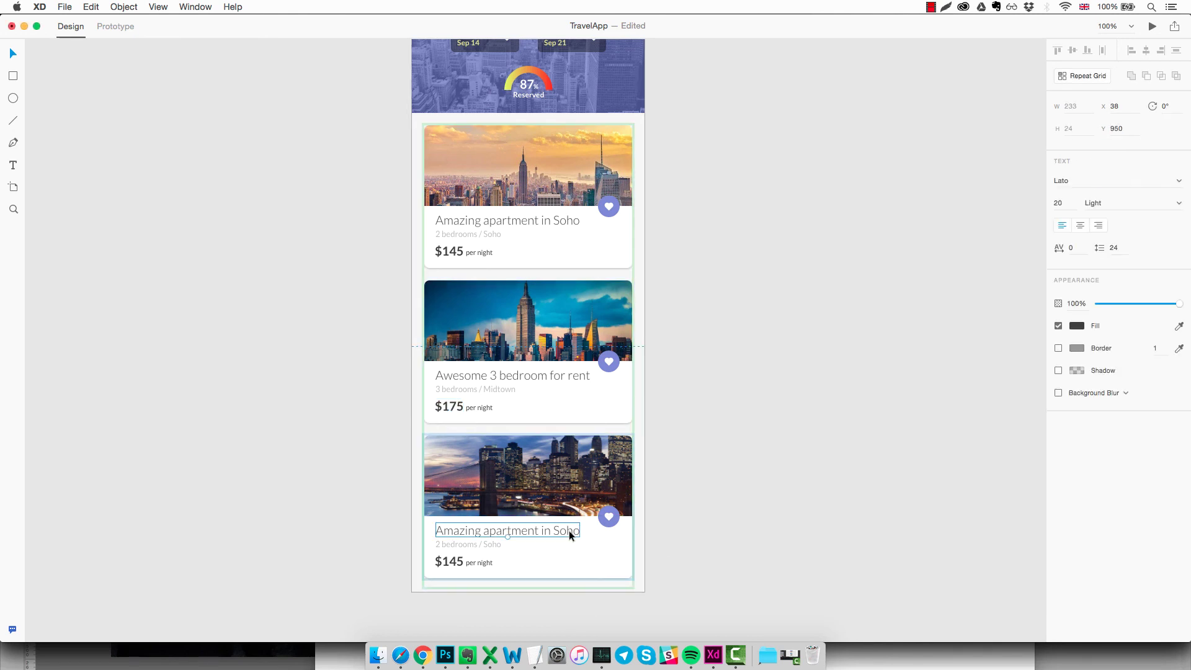
pyautogui.doubleClick(569, 530)
pyautogui.write('Inc')
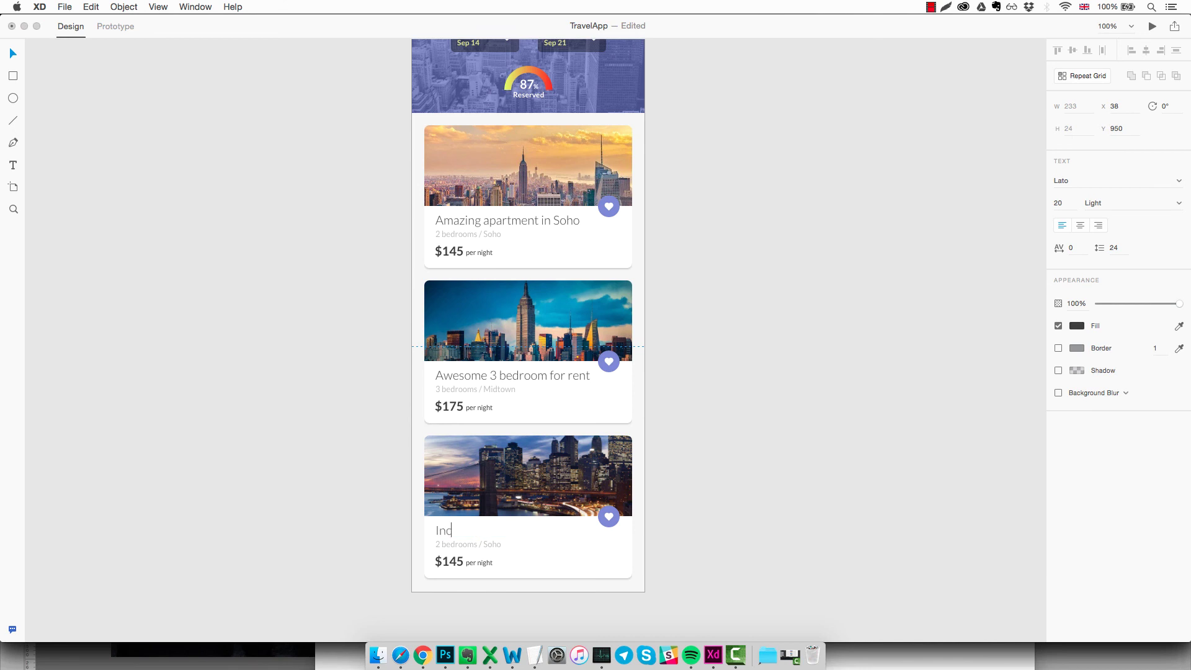
pyautogui.write('redible loft in UWS')
pyautogui.press('Escape')
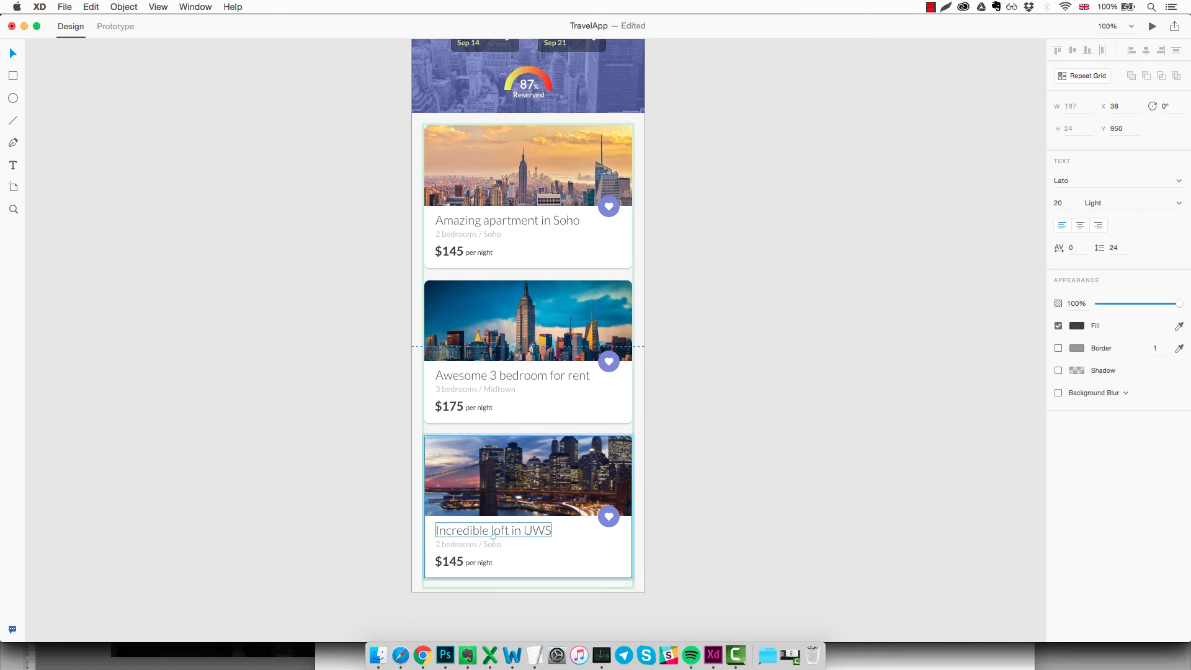
# Change the third card's subtitle to "1 bedroom / Upper West Side".
pyautogui.click(454, 547)
pyautogui.doubleClick(442, 545)
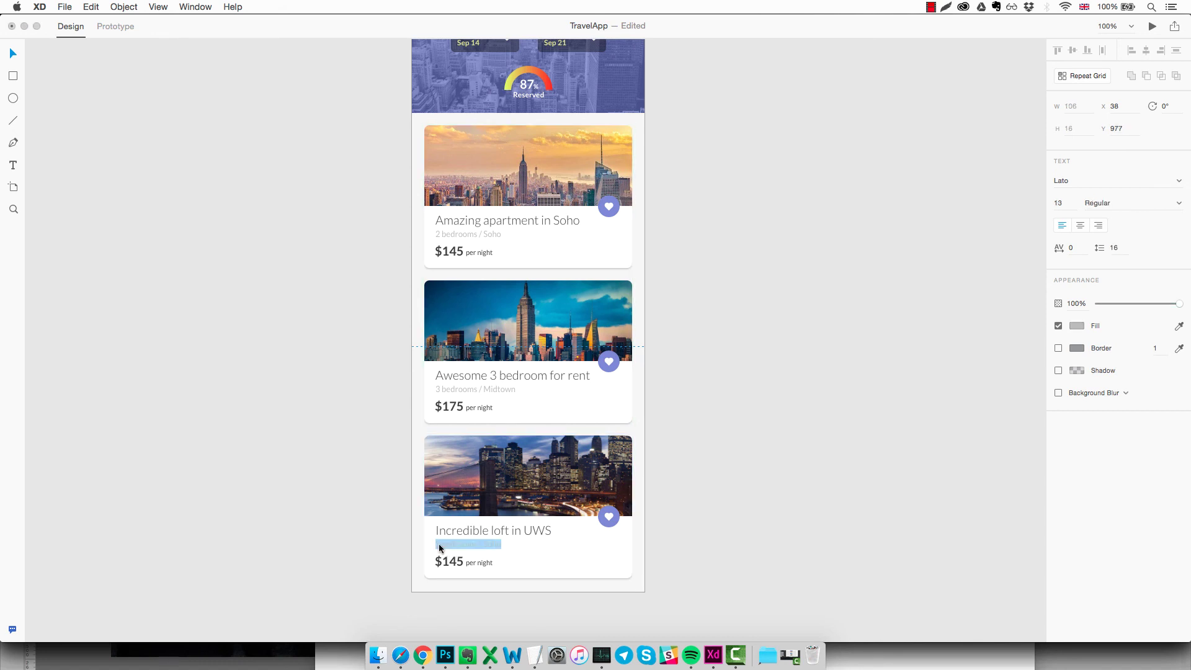
pyautogui.click(441, 545)
pyautogui.press('shift+super+Right')
pyautogui.write('Upper West S')
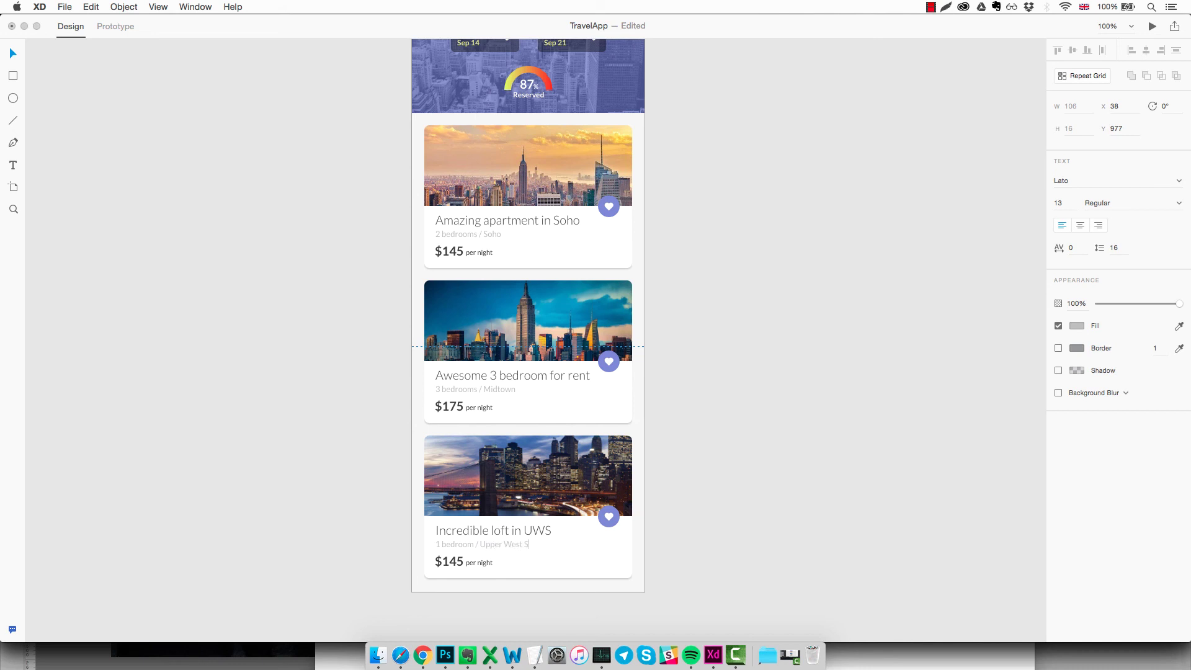
pyautogui.write('ide')
pyautogui.press('Escape')
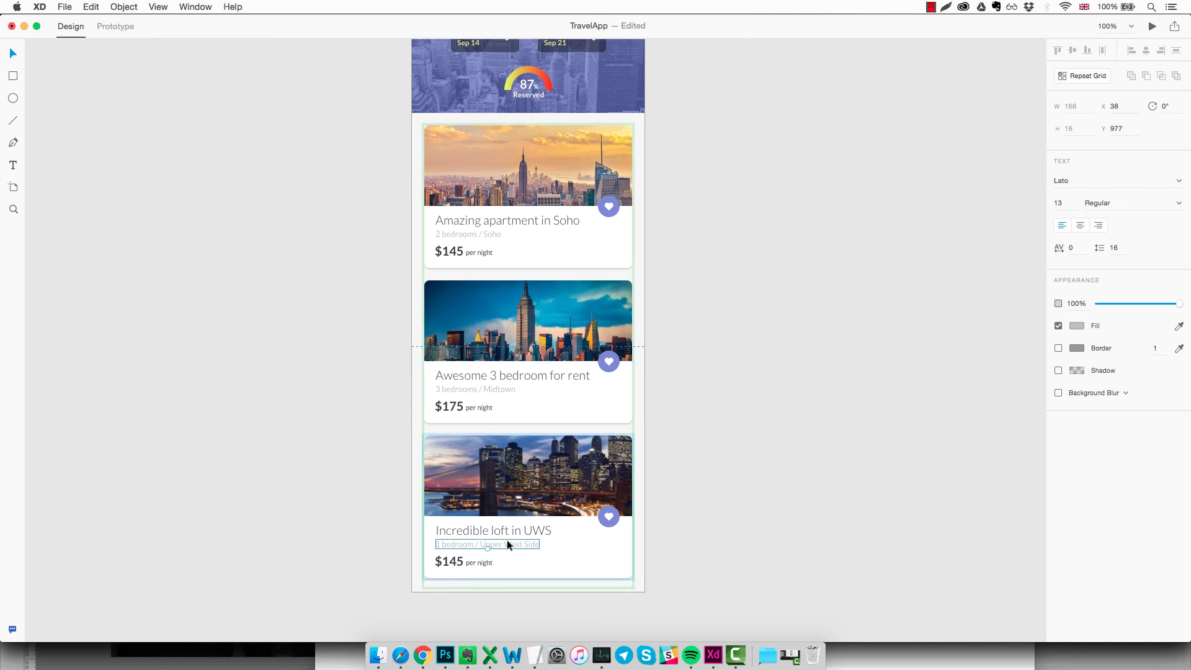
# Insert "the" before UWS in the third card's title and deselect the text.
pyautogui.click(519, 528)
pyautogui.doubleClick(519, 528)
pyautogui.click(523, 531)
pyautogui.write('the')
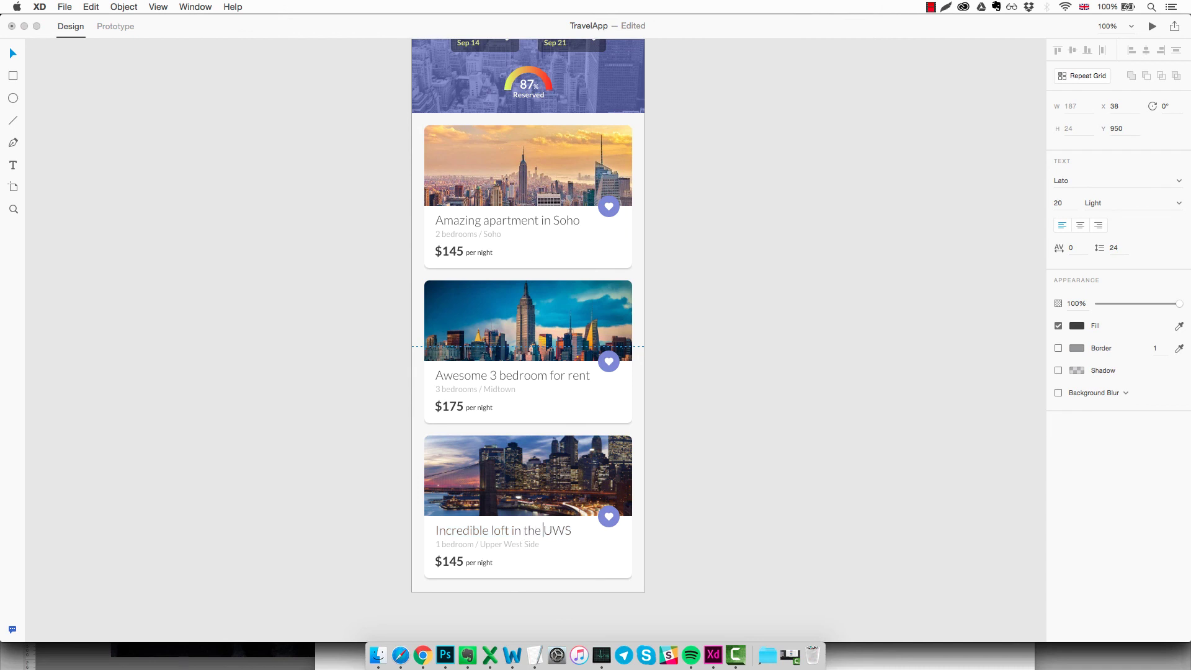
pyautogui.press('Escape')
pyautogui.click(725, 516)
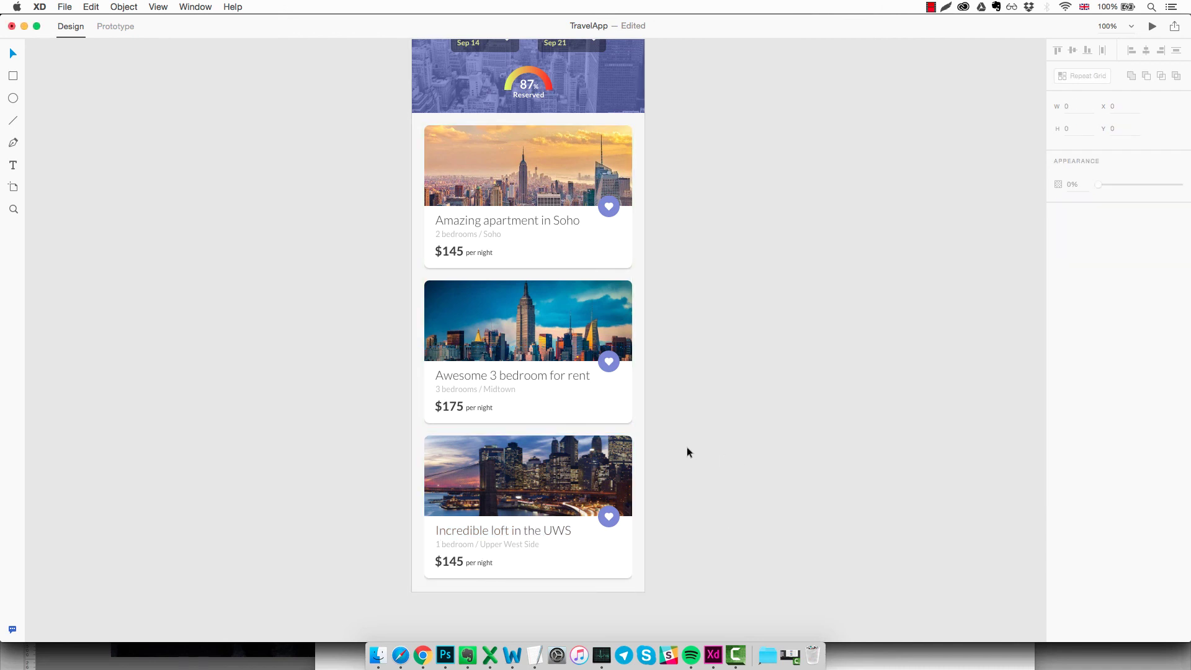
# Examine the INSTANT BOOKING badge on the second card of the Video2 document, and return to the TravelApp document.
pyautogui.scroll(2, 686, 448)
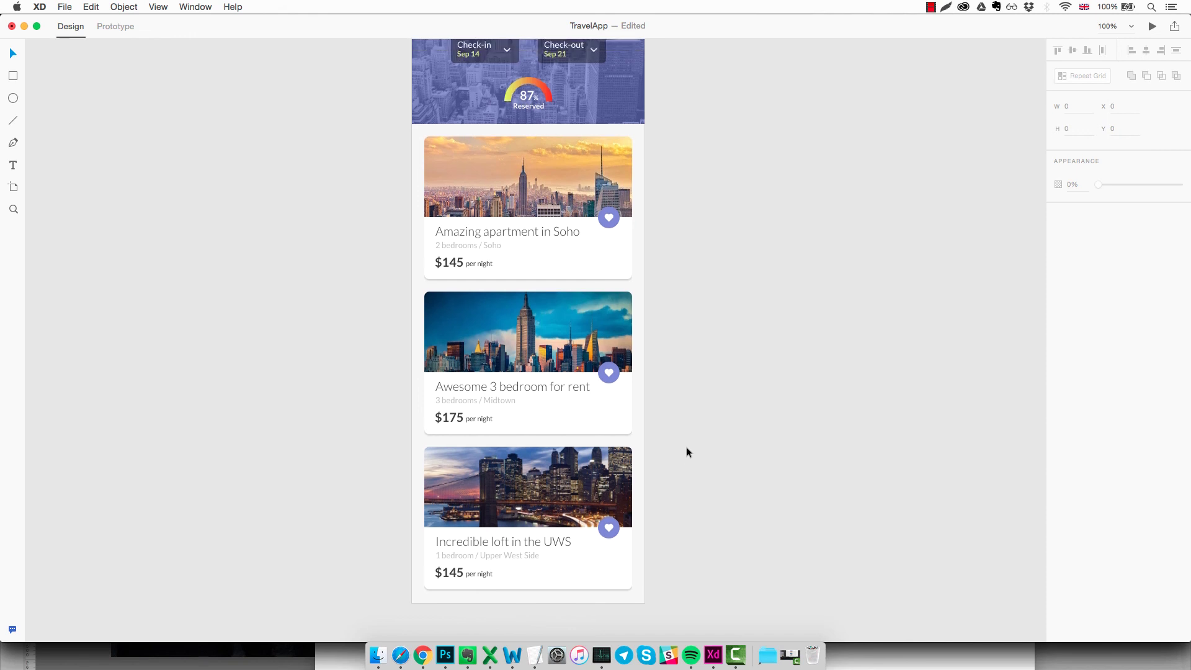
pyautogui.moveTo(714, 655)
pyautogui.click(685, 605)
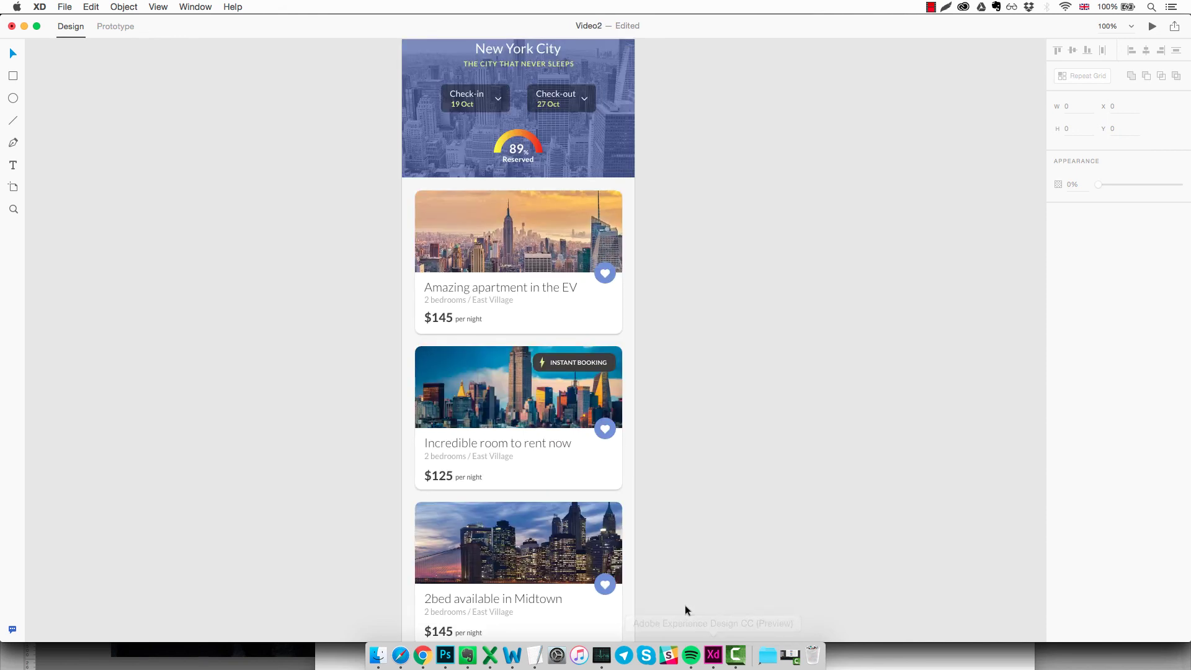
pyautogui.scroll(-3, 702, 388)
pyautogui.scroll(2, 684, 434)
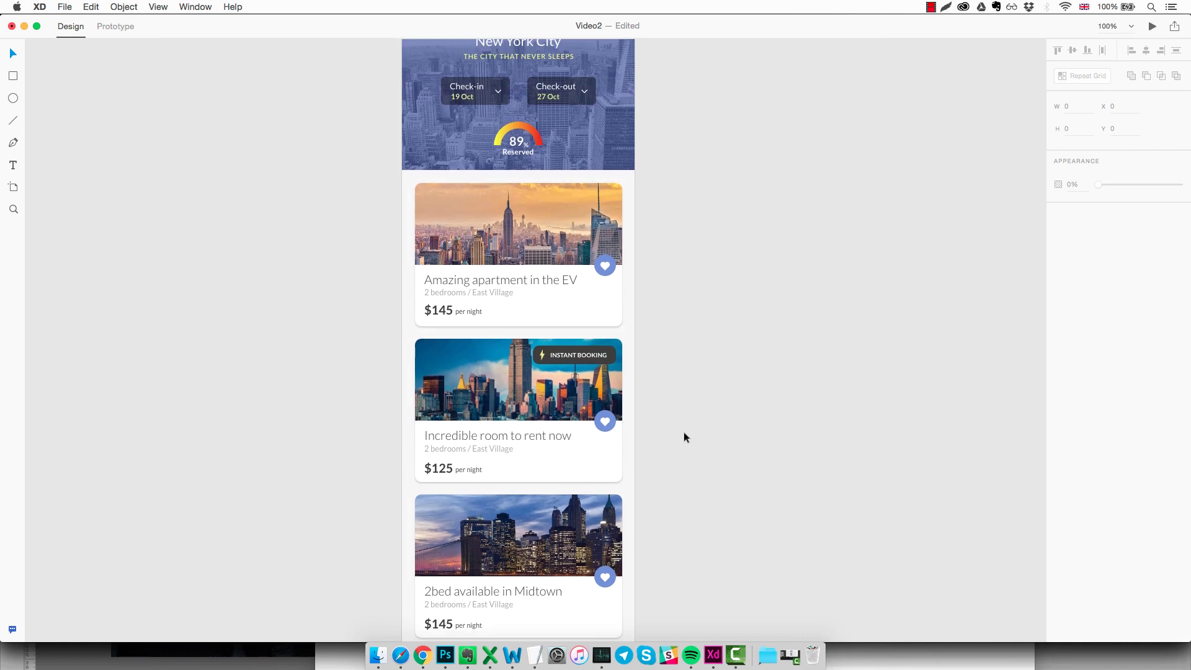
pyautogui.scroll(-2, 684, 433)
pyautogui.press('z')
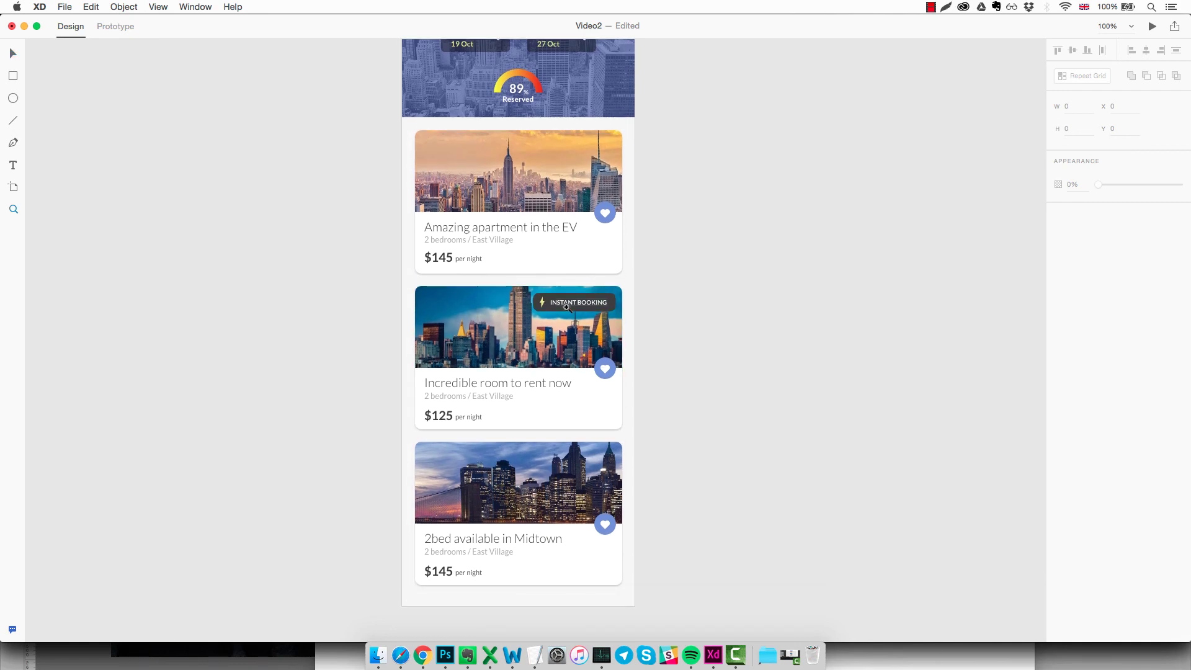
pyautogui.click(565, 307)
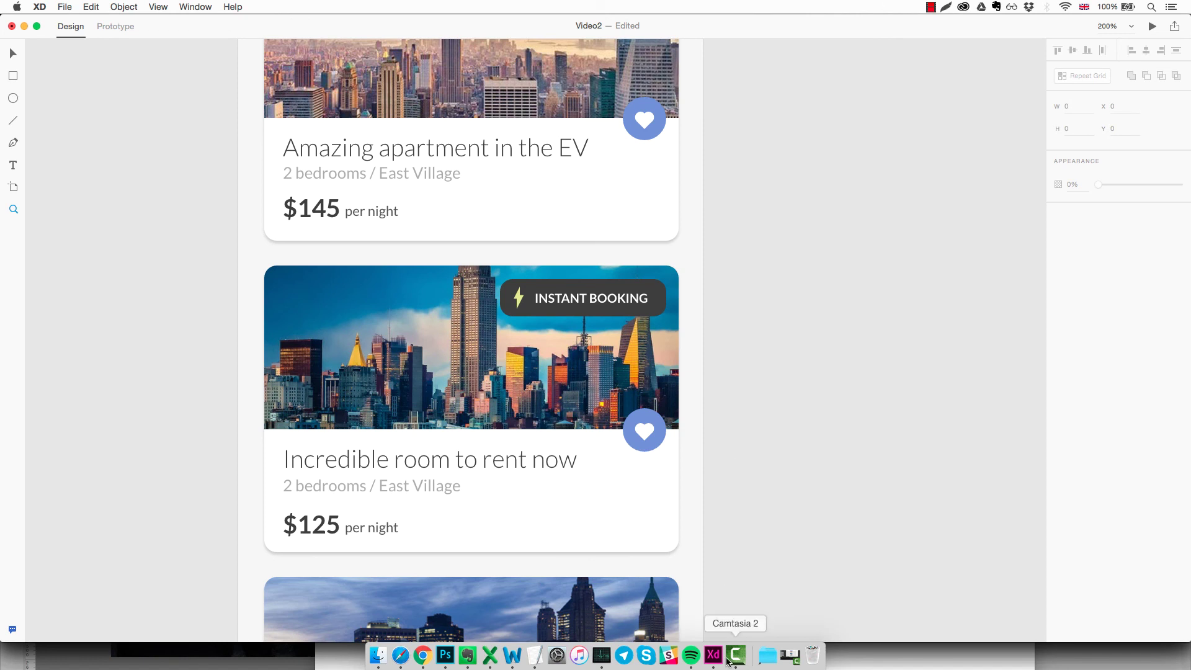
pyautogui.moveTo(715, 656)
pyautogui.click(736, 607)
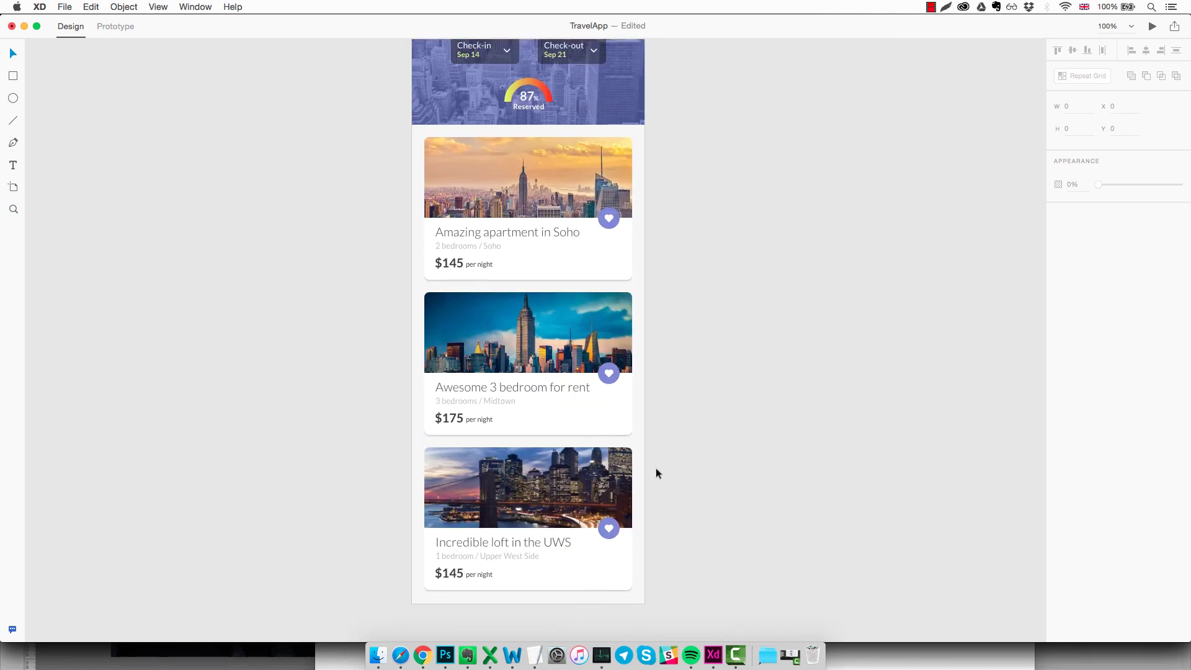
# Draw a rectangle about 135 by 30 over the upper-right part of the second card's photo.
pyautogui.scroll(1, 657, 468)
pyautogui.scroll(-1, 657, 468)
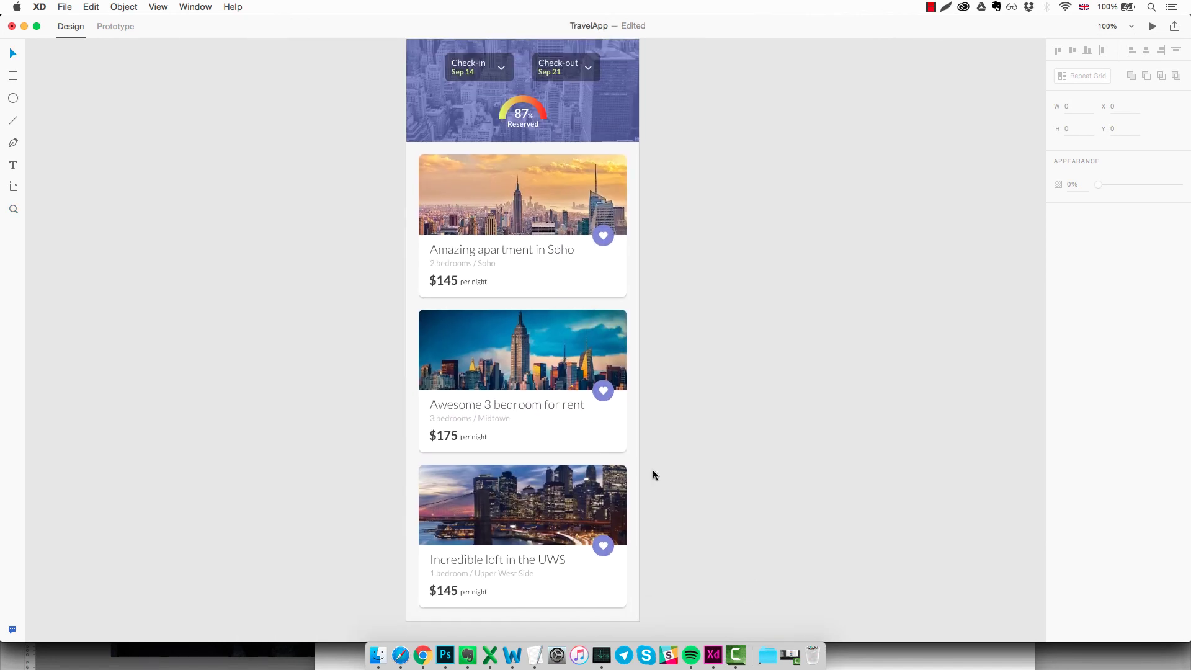
pyautogui.click(13, 76)
pyautogui.press('z')
pyautogui.click(541, 351)
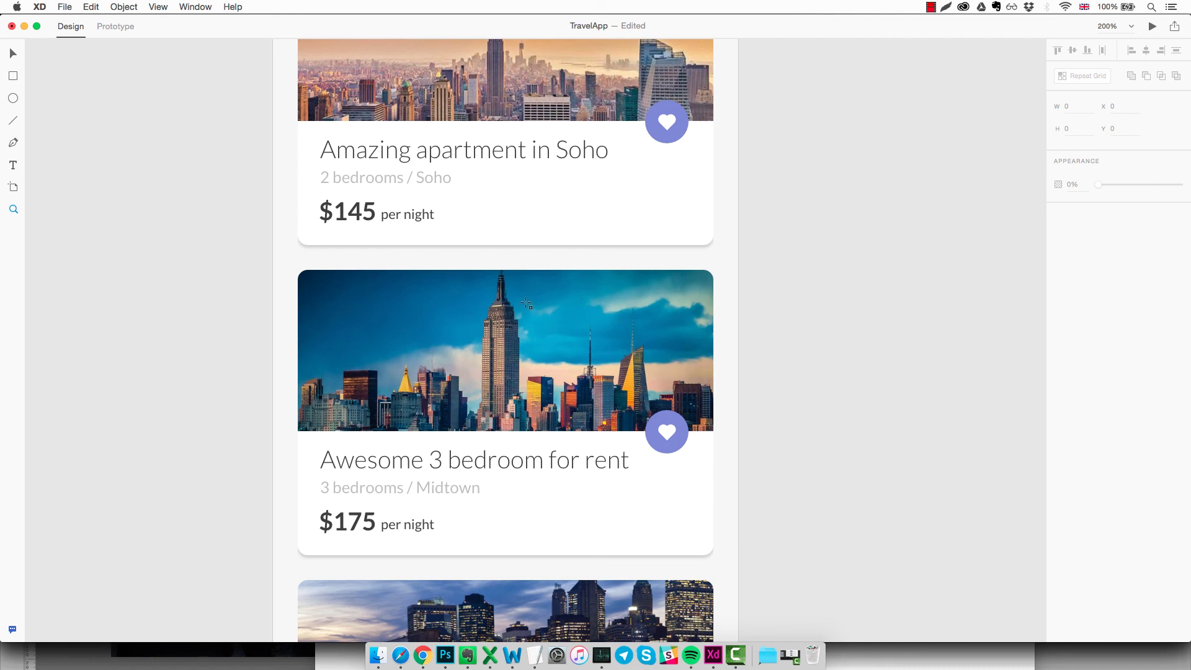
pyautogui.moveTo(531, 284)
pyautogui.mouseDown()
pyautogui.moveTo(611, 321)
pyautogui.moveTo(697, 324)
pyautogui.mouseUp()
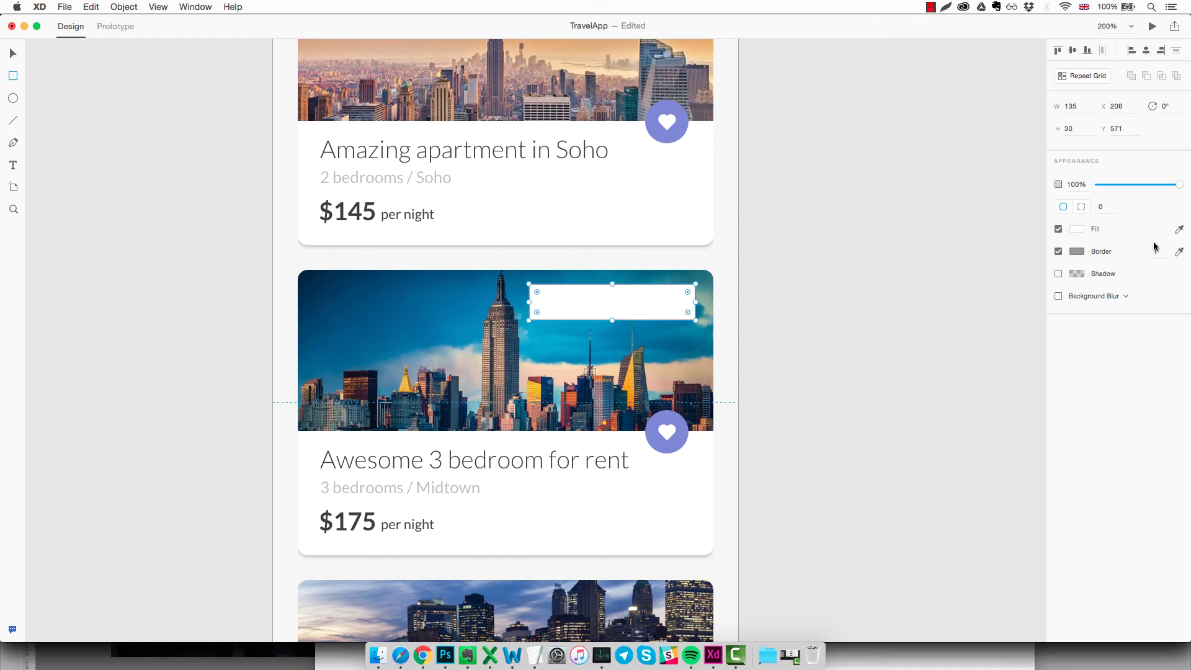
# Remove the badge rectangle's border and fill it with dark grey #3C3C3C.
pyautogui.click(1058, 251)
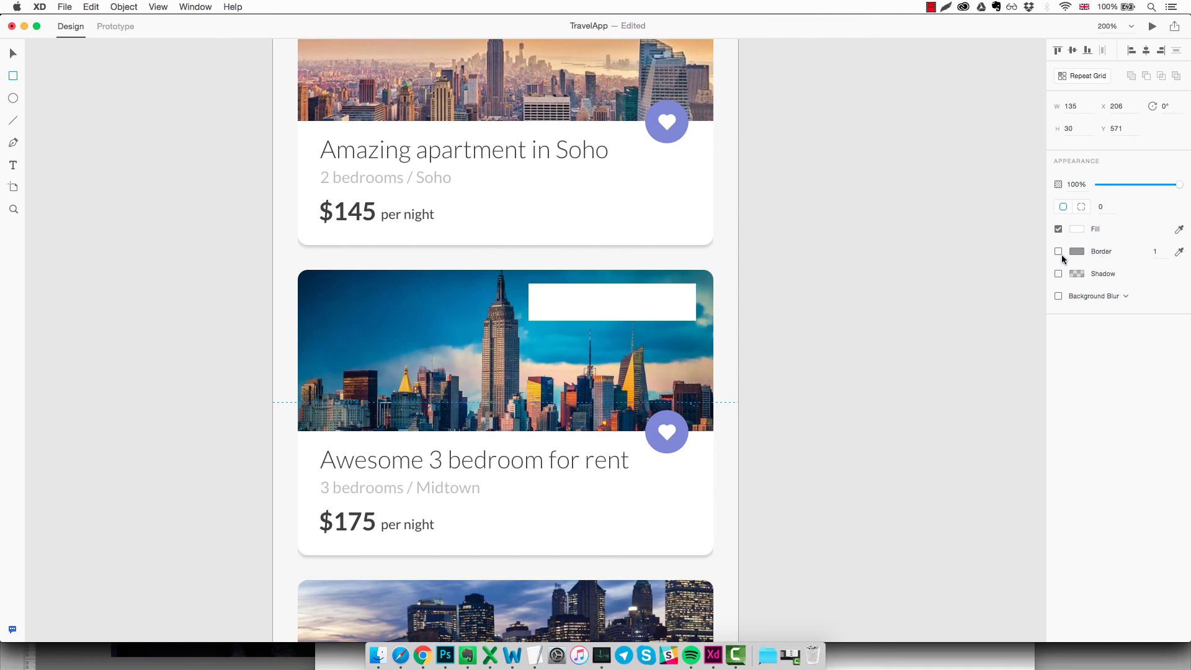
pyautogui.click(1077, 229)
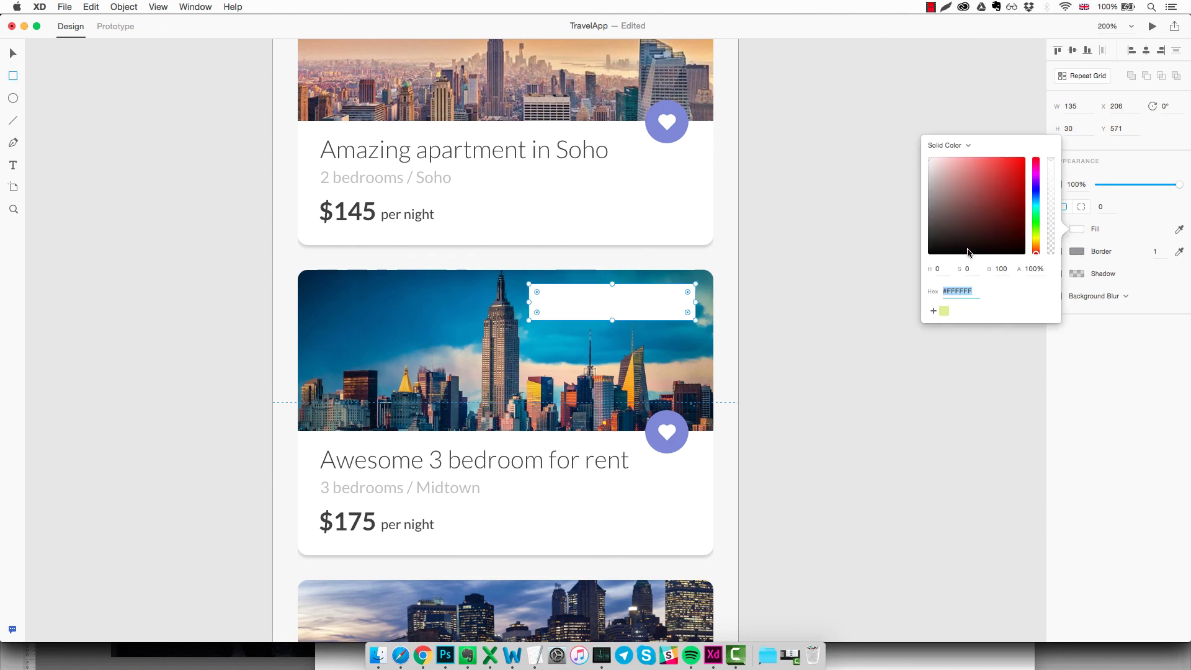
pyautogui.moveTo(964, 248); pyautogui.dragTo(920, 233)
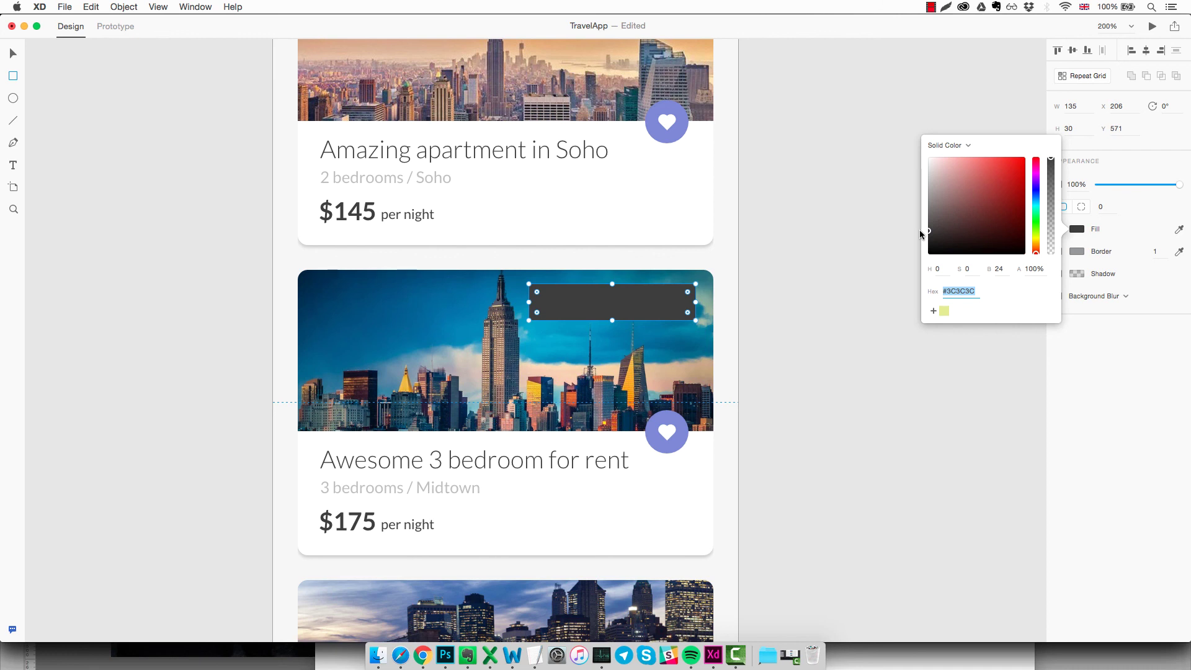
pyautogui.click(741, 327)
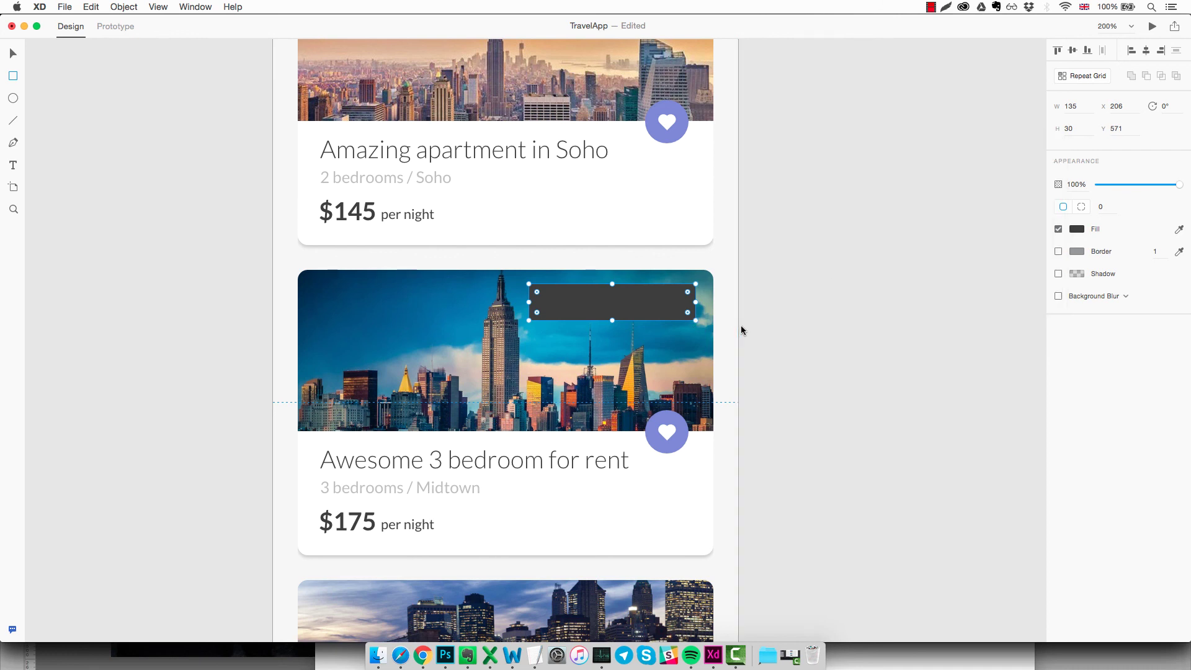
# Round the badge rectangle's corners with a radius of 8.
pyautogui.press('v')
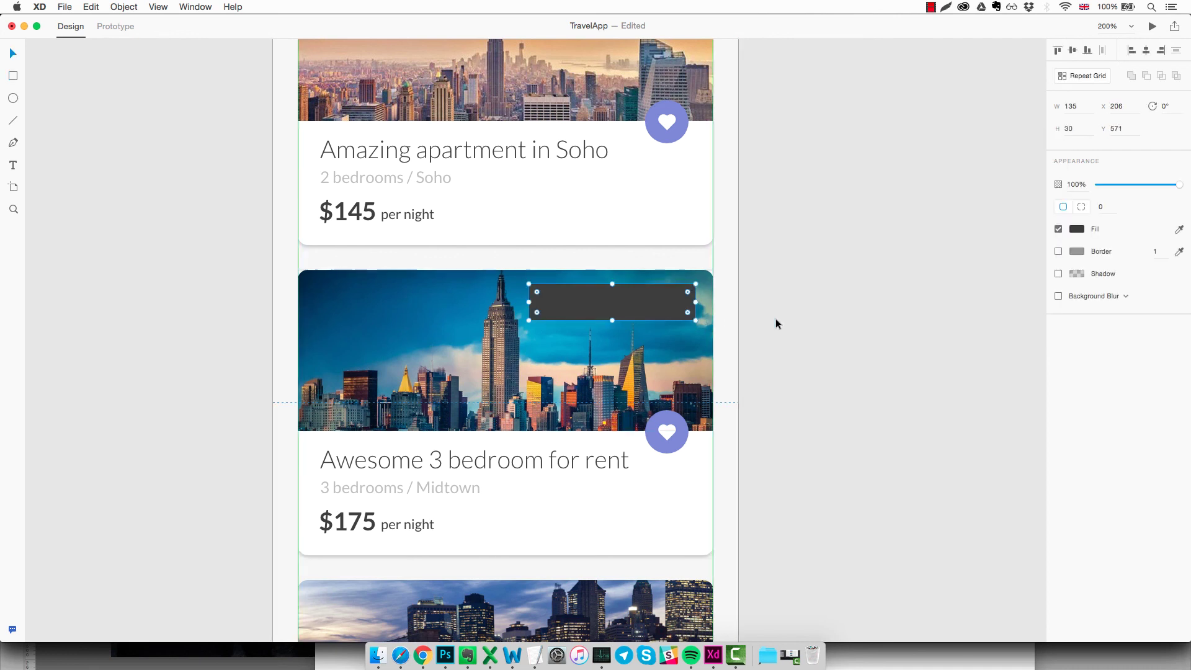
pyautogui.click(1105, 207)
pyautogui.write('5')
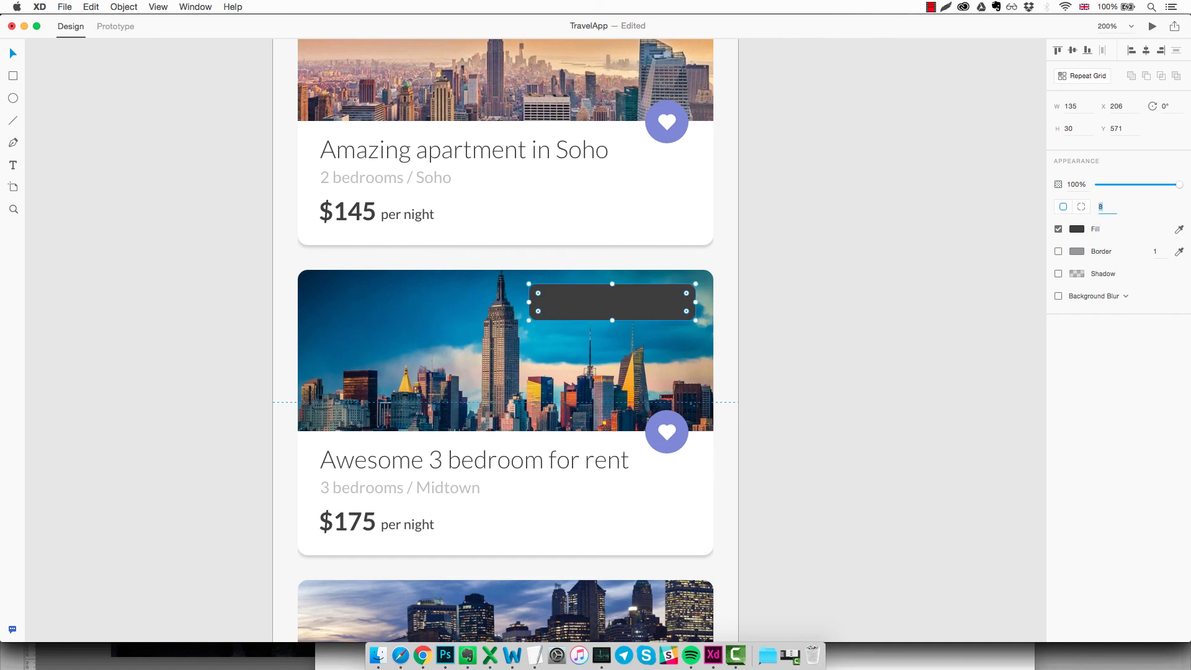
pyautogui.click(777, 351)
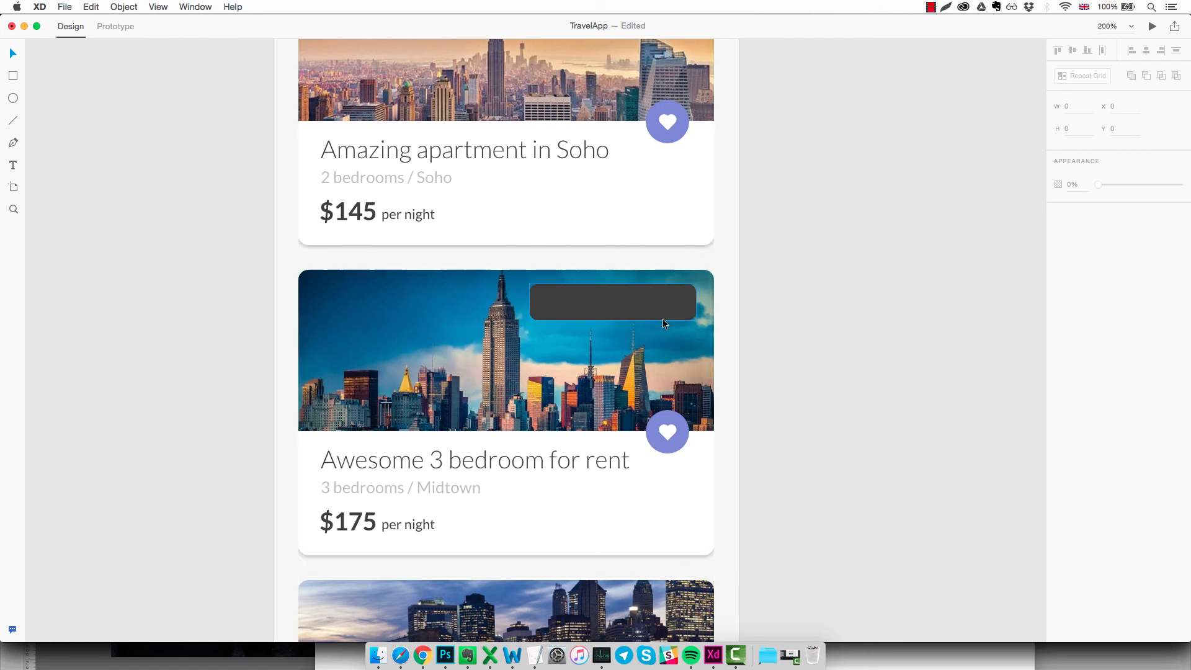
# Place the badge rectangle 10 px in from the top and right edges of the second card's photo, at X 210, Y 570.
pyautogui.moveTo(655, 313)
pyautogui.mouseDown()
pyautogui.moveTo(672, 308)
pyautogui.moveTo(669, 296)
pyautogui.mouseUp()
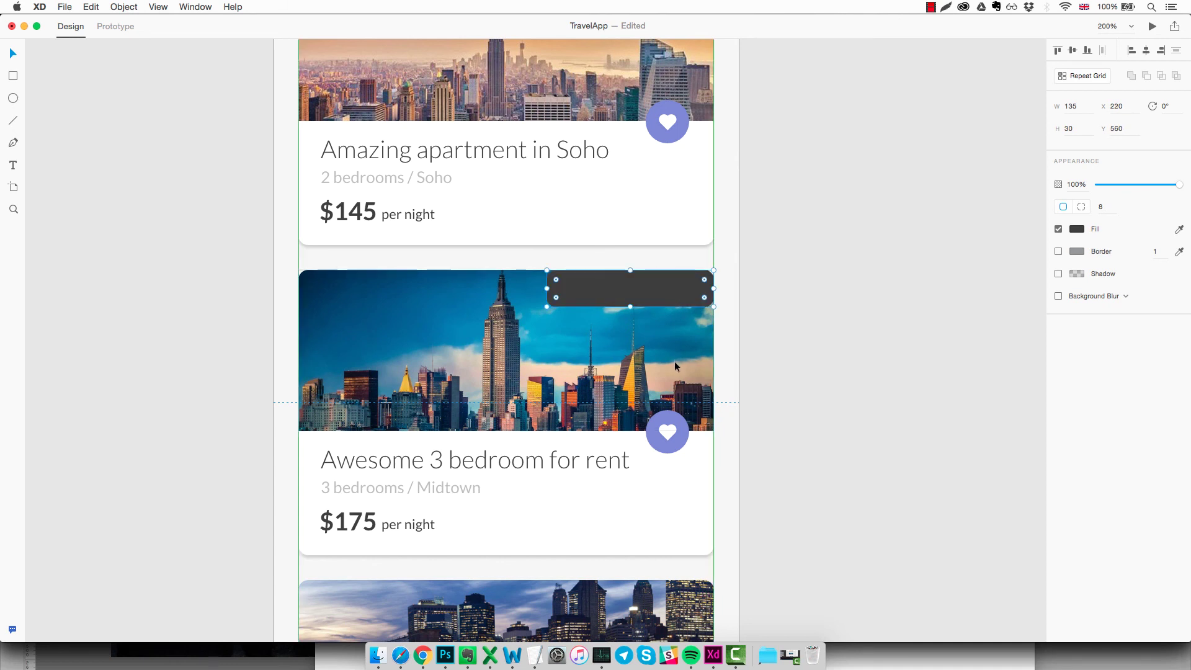
pyautogui.hotkey('shift', 'Left')
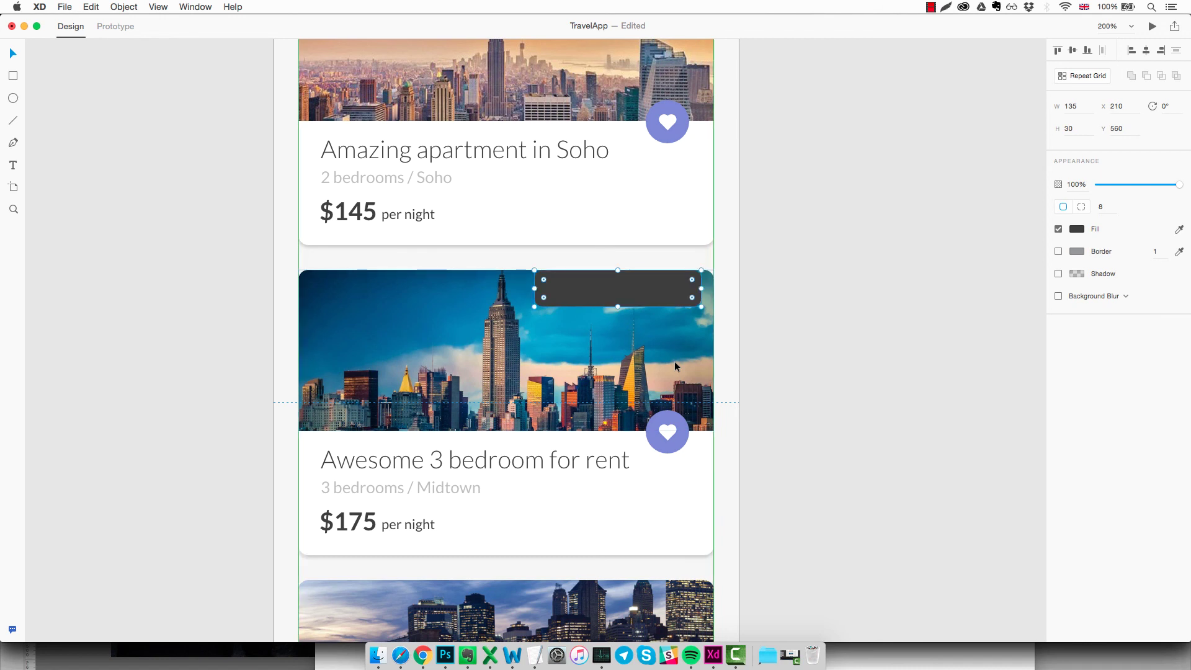
pyautogui.hotkey('shift', 'Down')
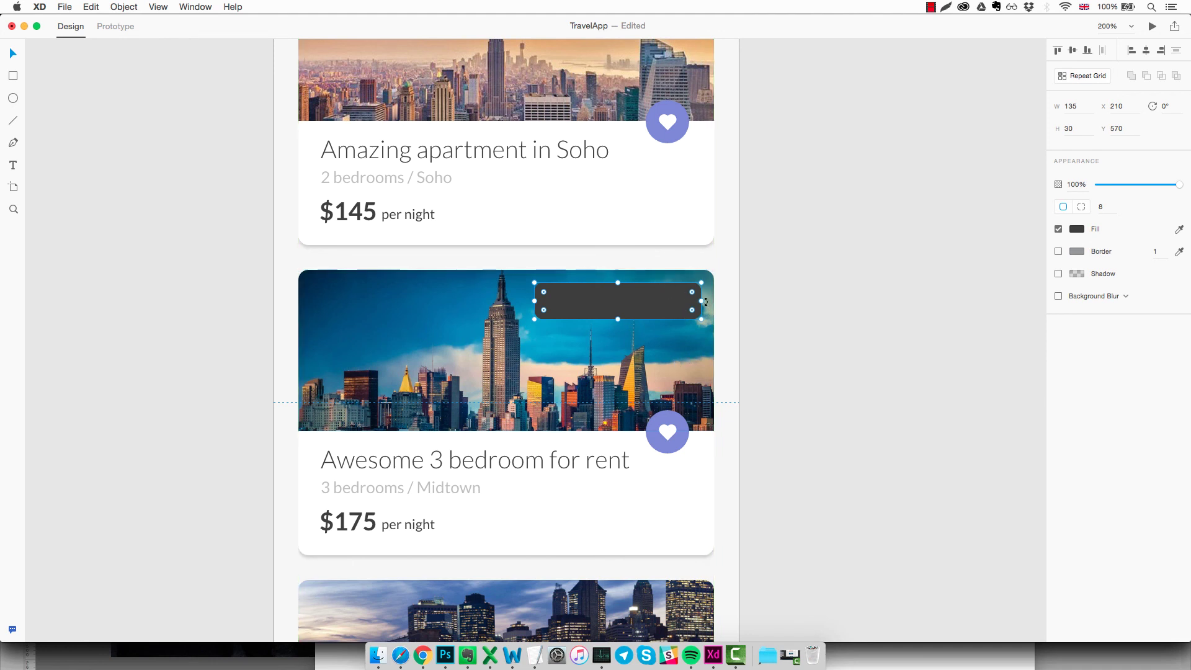
pyautogui.click(769, 296)
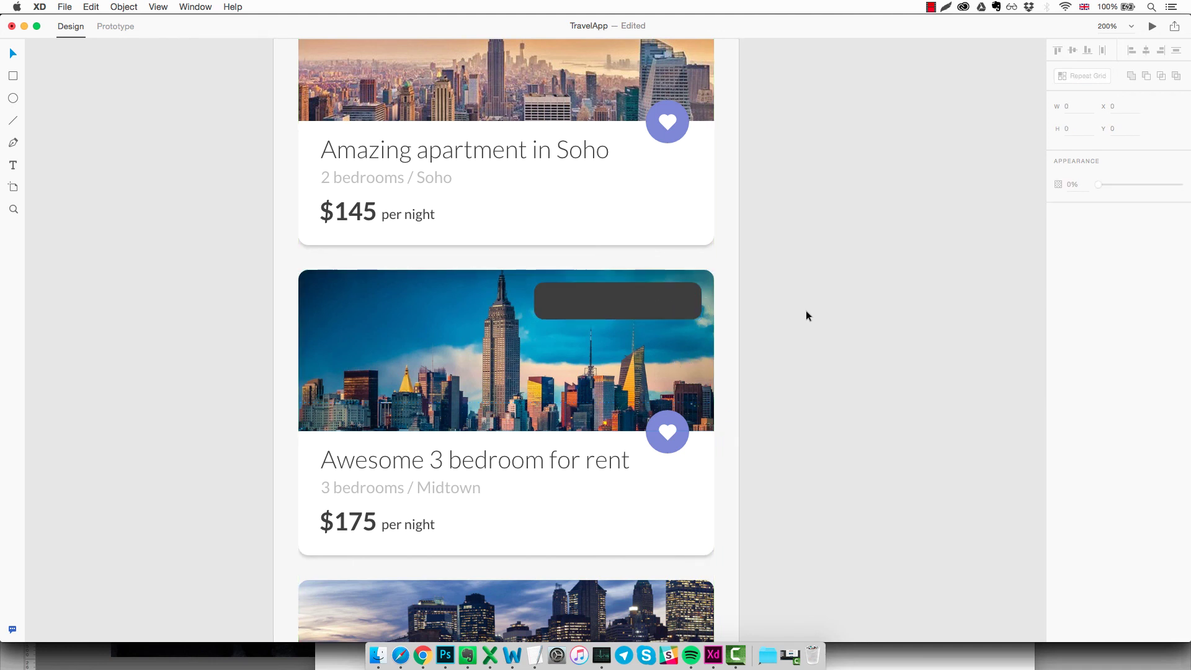
# Add the text "INSTANT BOOKING" on the dark badge of the second card.
pyautogui.click(12, 166)
pyautogui.click(555, 304)
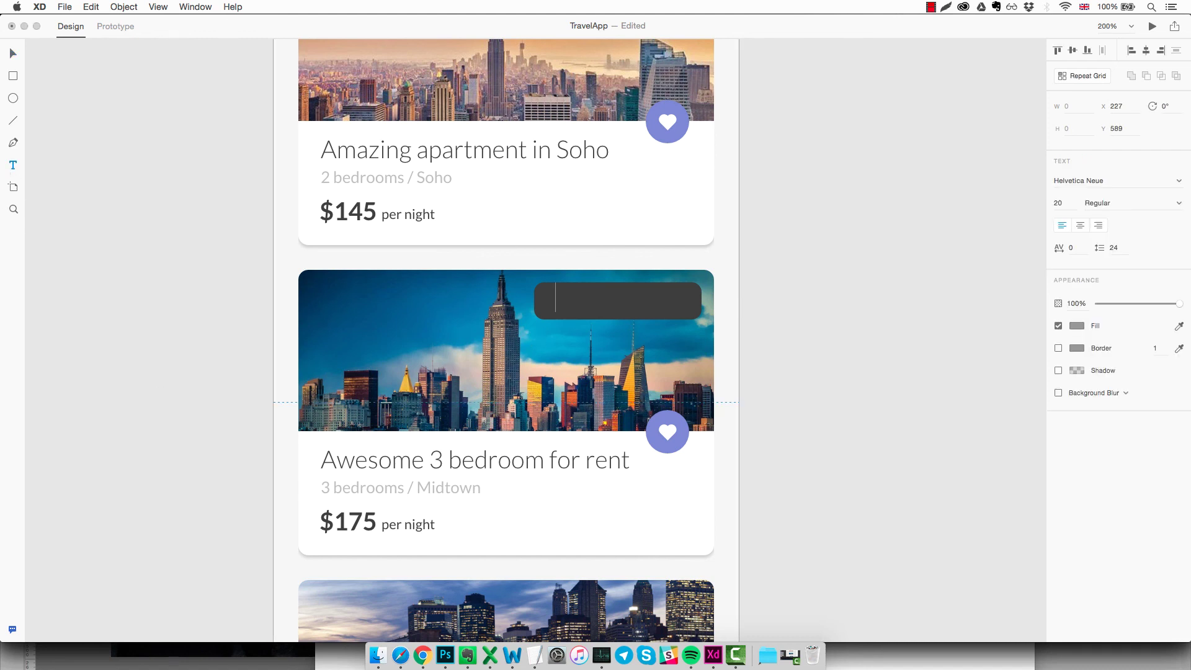
pyautogui.write('INSTA')
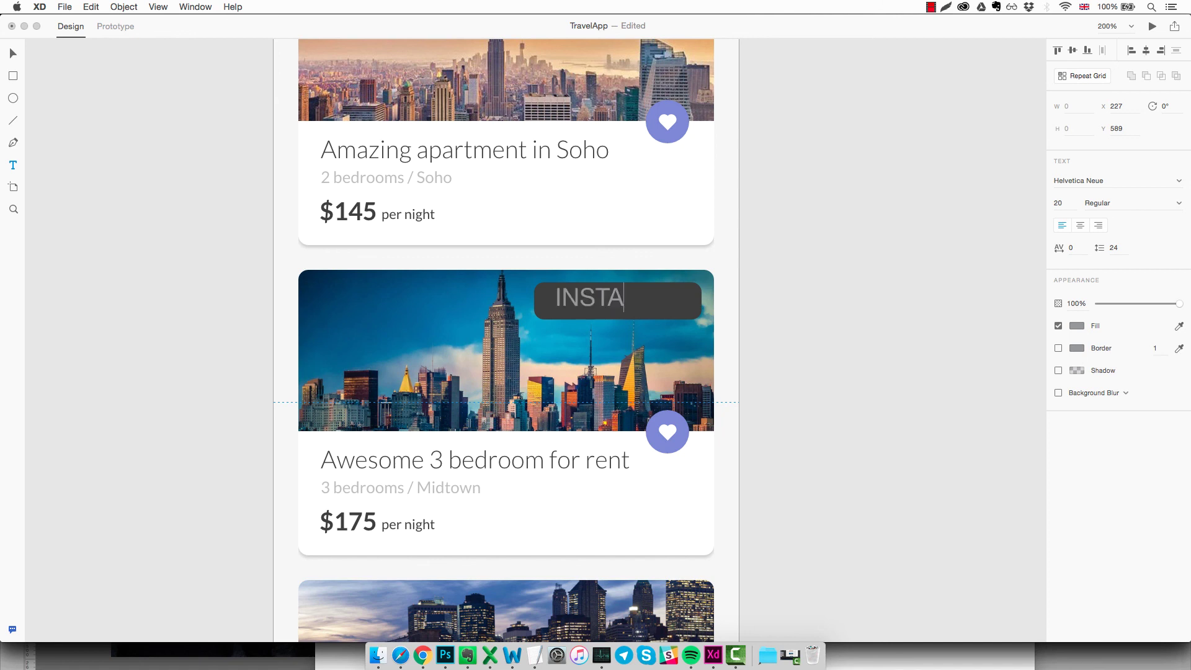
pyautogui.write('NT BOOKING')
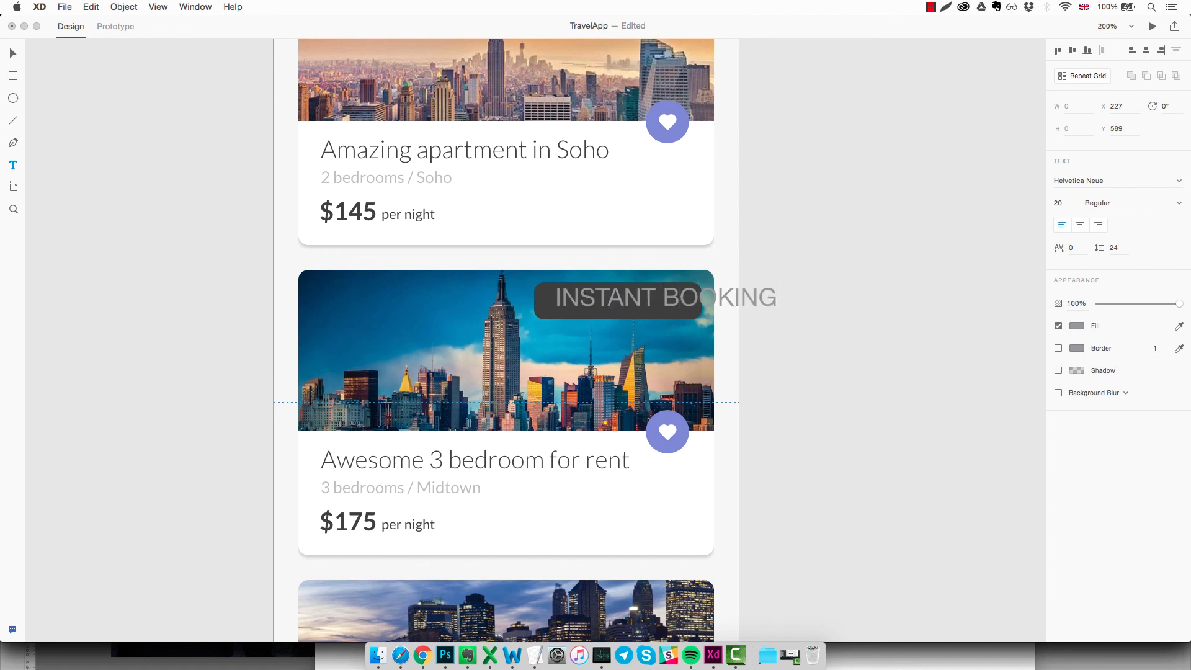
# Change the font of the entire INSTANT BOOKING text to Lato.
pyautogui.press('super+a')
pyautogui.click(1132, 178)
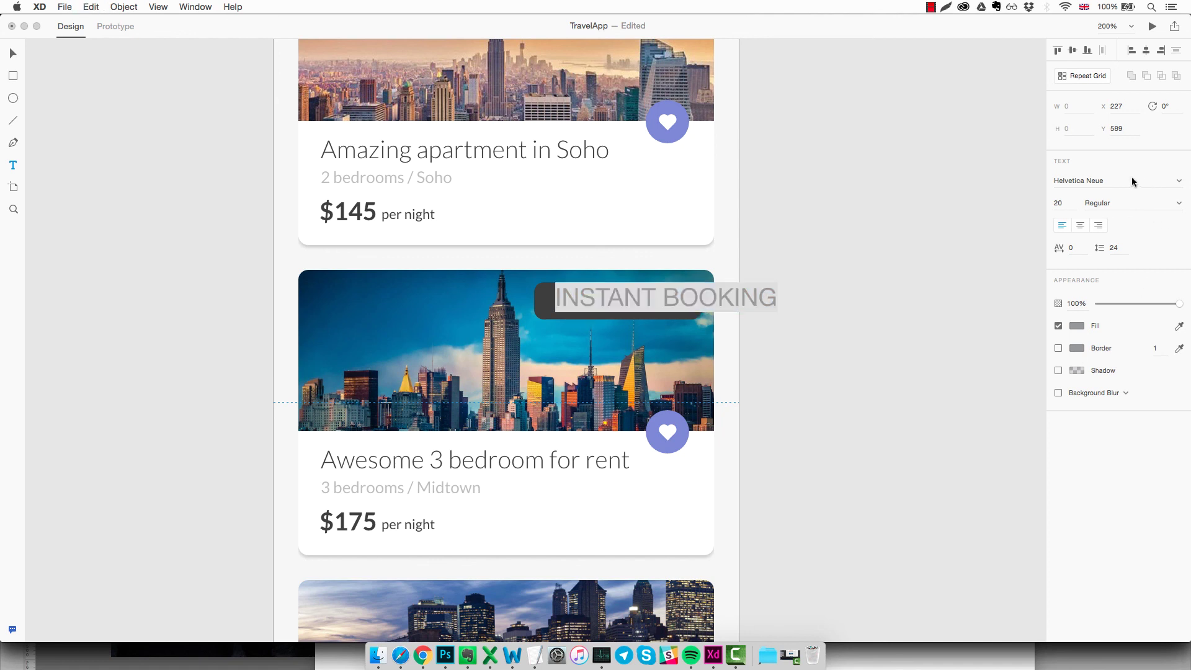
pyautogui.write('Lato')
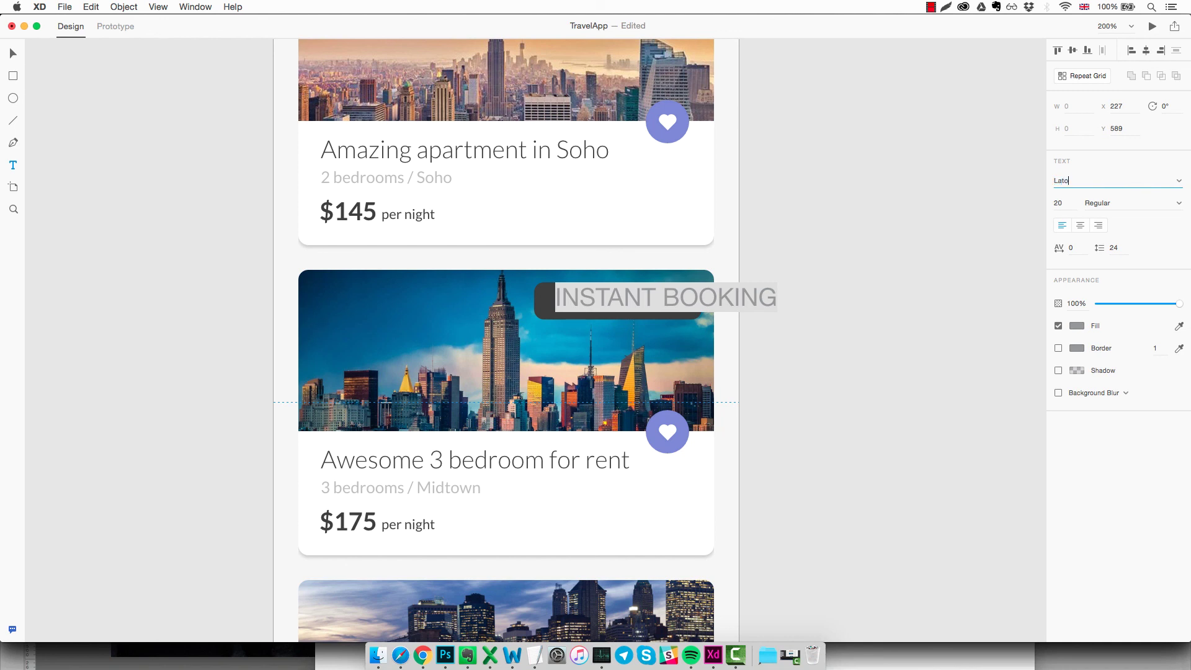
pyautogui.press('Return')
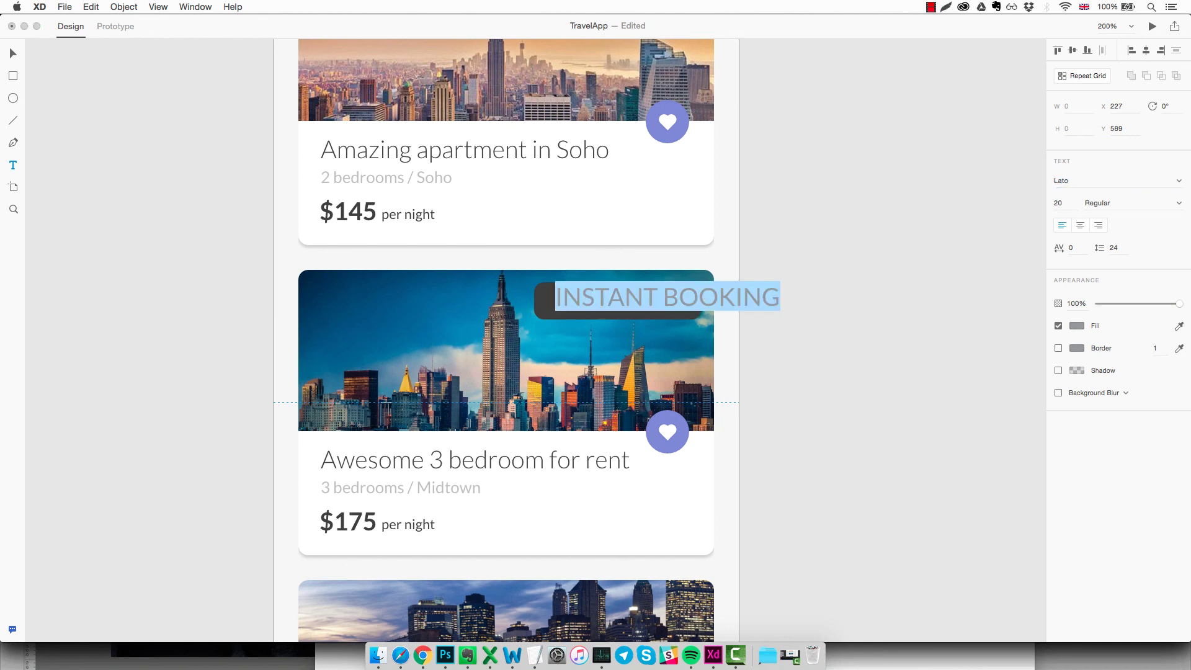
# Reduce the INSTANT BOOKING text to size 10 and set its weight to Bold.
pyautogui.click(1066, 203)
pyautogui.press('Down')
pyautogui.press('Down')
pyautogui.press('Down')
pyautogui.press('Down')
pyautogui.press('Down')
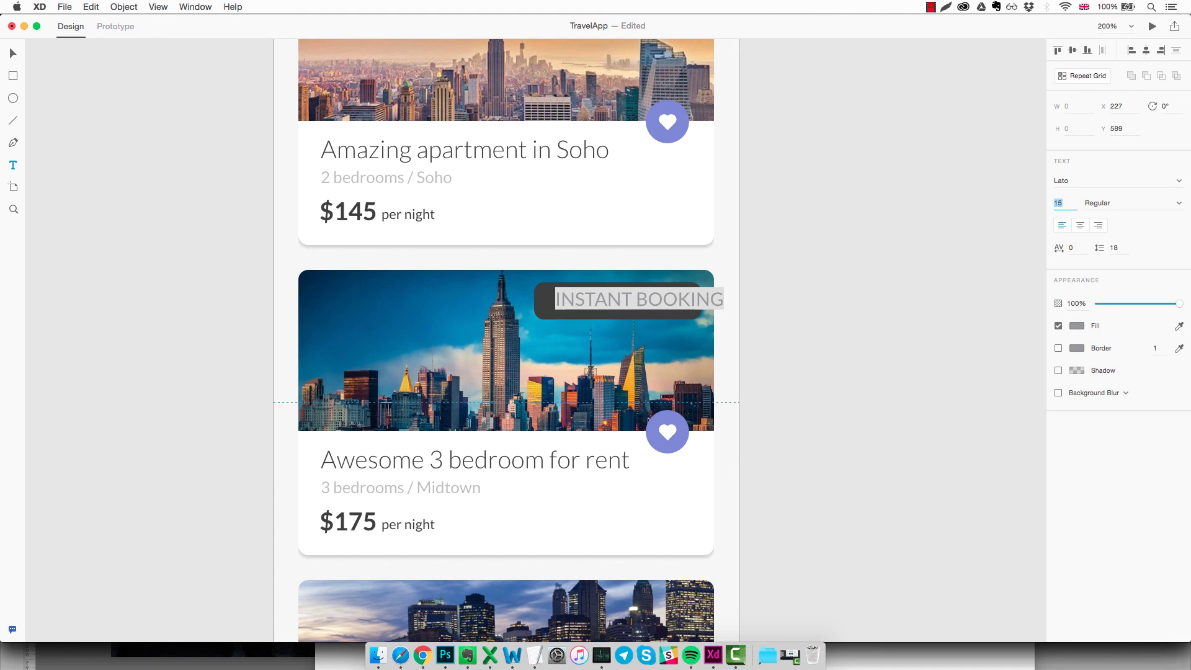
pyautogui.press('Down')
pyautogui.press('Down')
pyautogui.press('Down')
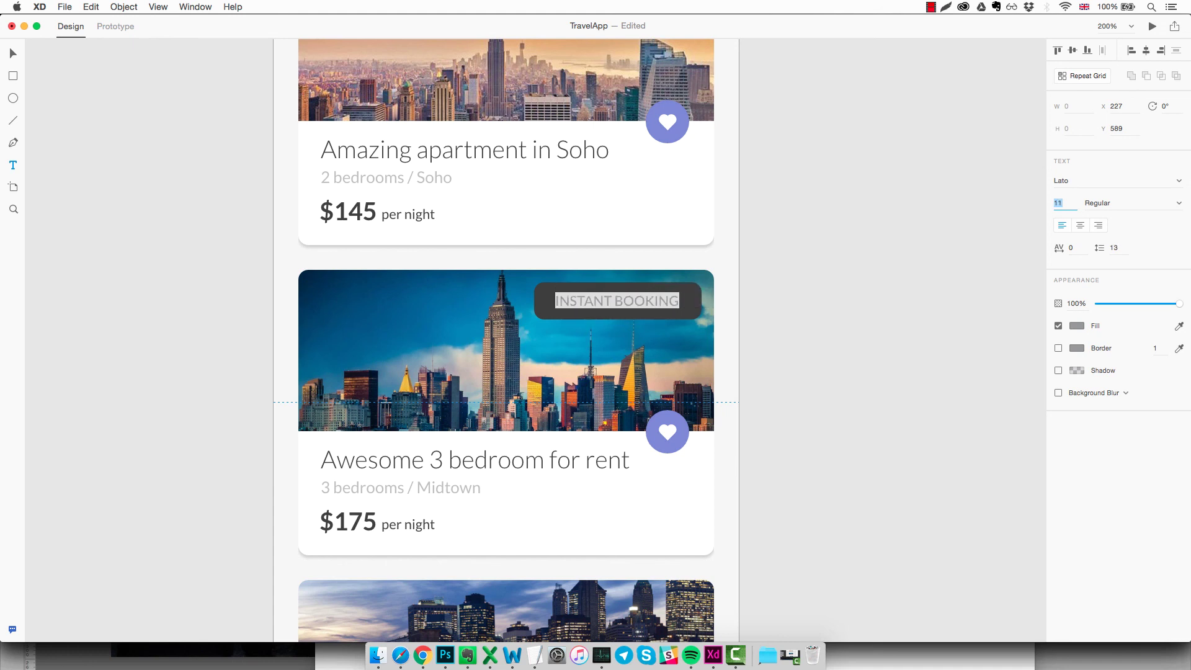
pyautogui.press('Down')
pyautogui.click(1181, 205)
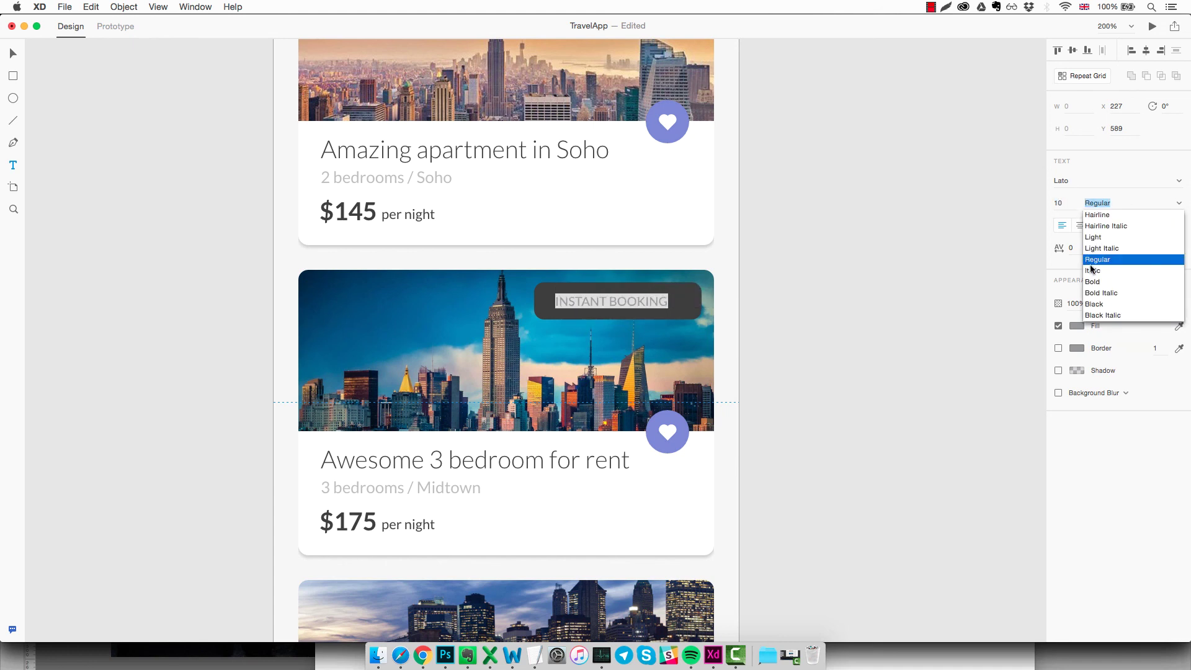
pyautogui.click(1095, 282)
# Fill the INSTANT BOOKING text with white #FFFFFF and finish editing it.
pyautogui.click(1078, 326)
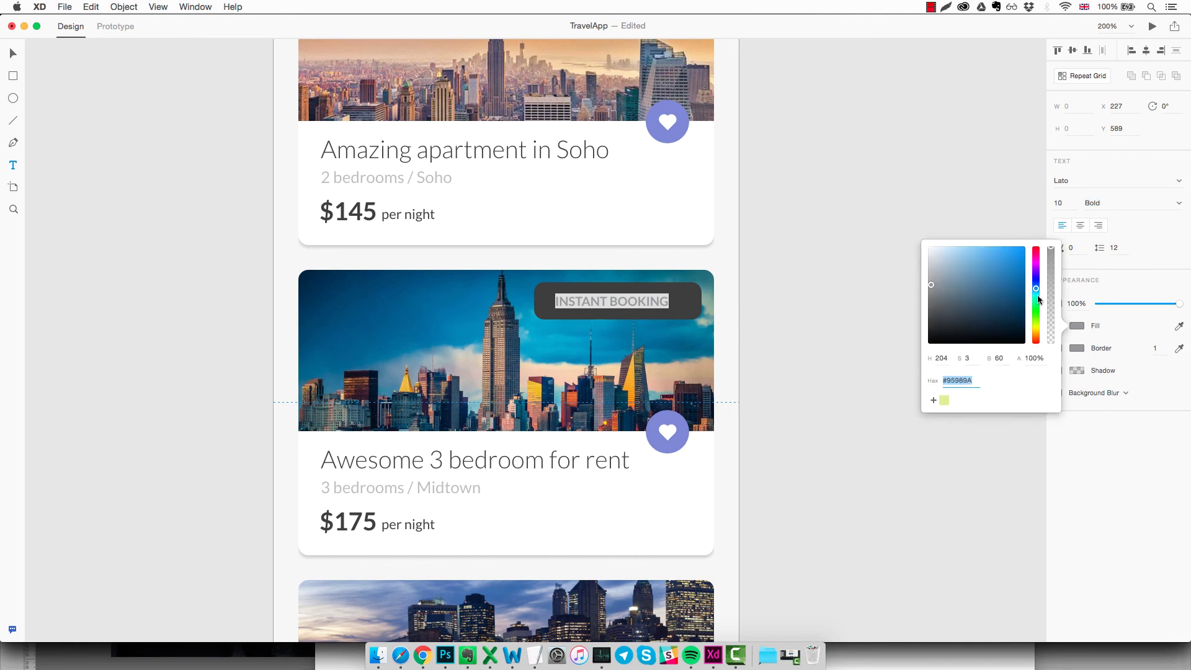
pyautogui.click(930, 248)
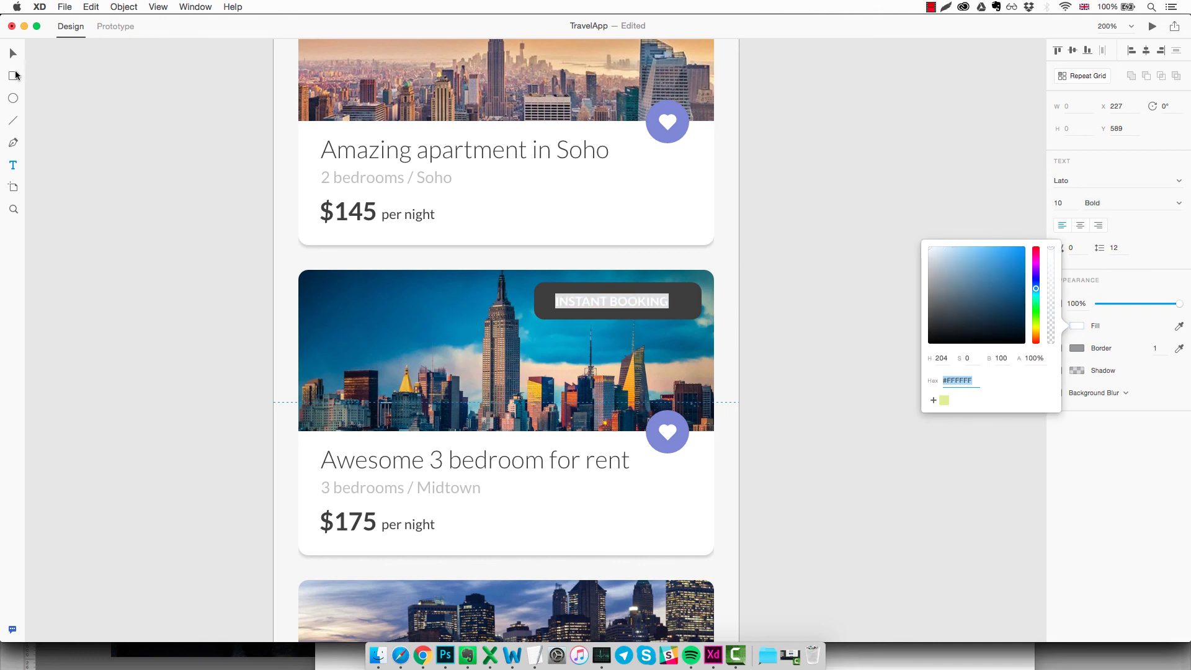
pyautogui.click(182, 185)
pyautogui.press('Escape')
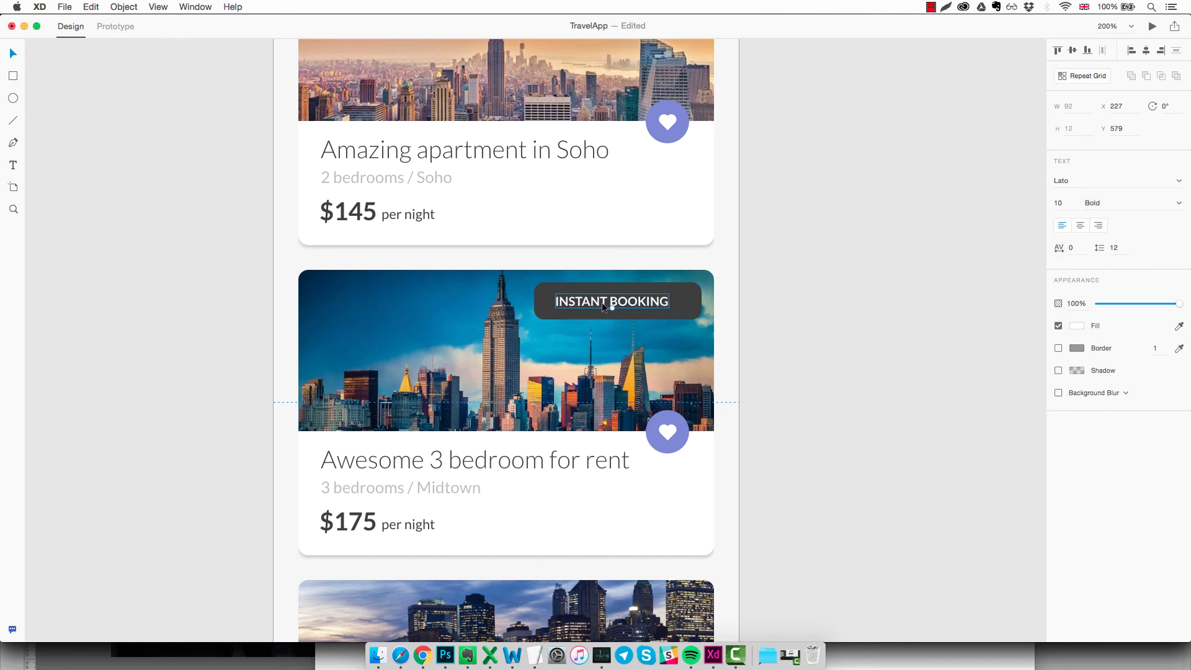
# Nudge the INSTANT BOOKING text toward the badge's right edge, to X 243, leaving room for an icon before it.
pyautogui.press('Right')
pyautogui.press('Right')
pyautogui.press('Right')
pyautogui.press('Right')
pyautogui.press('Right')
pyautogui.press('Right')
pyautogui.press('Right')
pyautogui.press('Right')
pyautogui.press('Right')
pyautogui.press('Right')
pyautogui.press('Right')
pyautogui.press('Right')
pyautogui.press('Right')
pyautogui.press('Right')
pyautogui.press('Right')
pyautogui.press('Right')
pyautogui.press('Right')
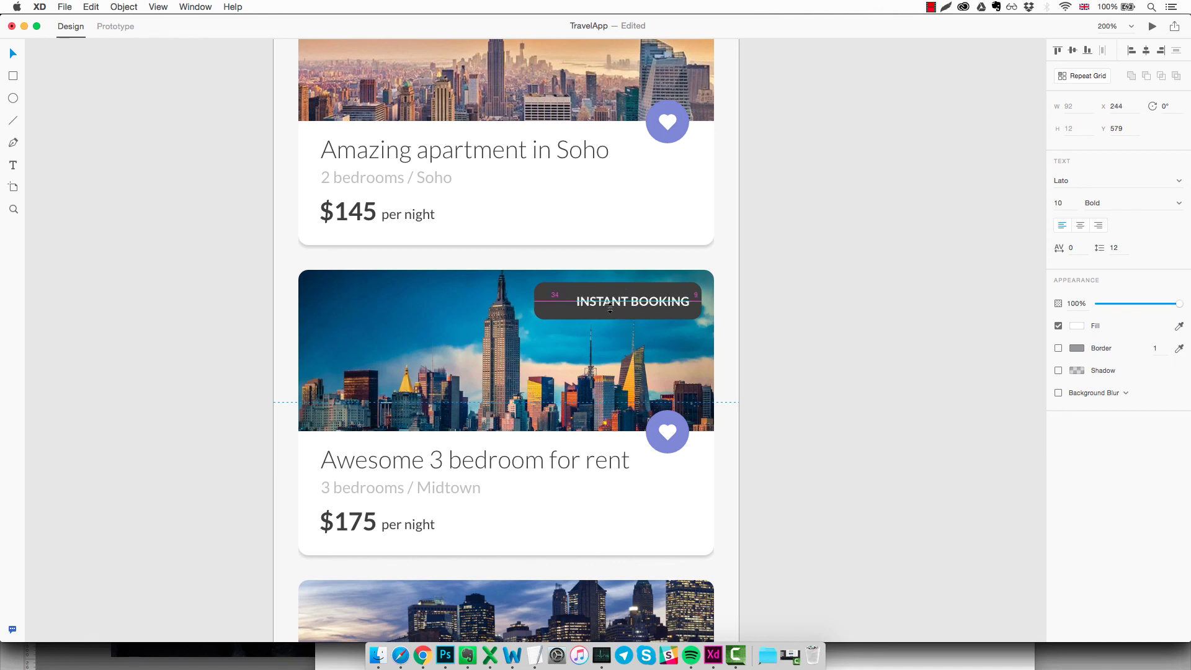
pyautogui.press('Left')
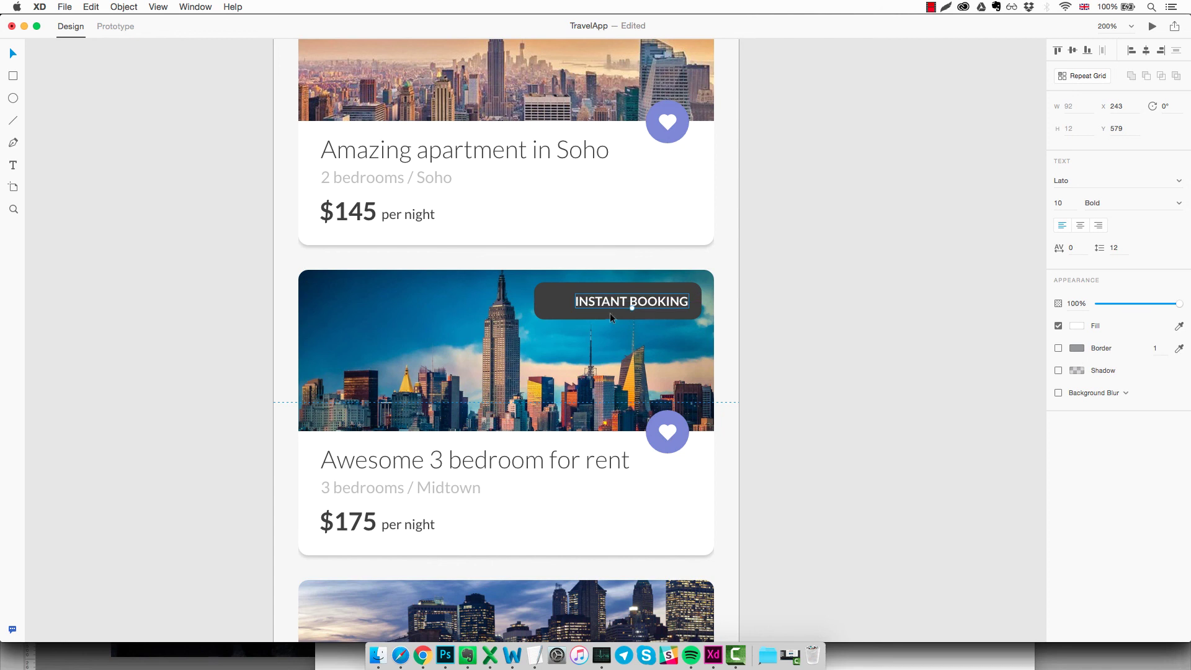
pyautogui.press('Escape')
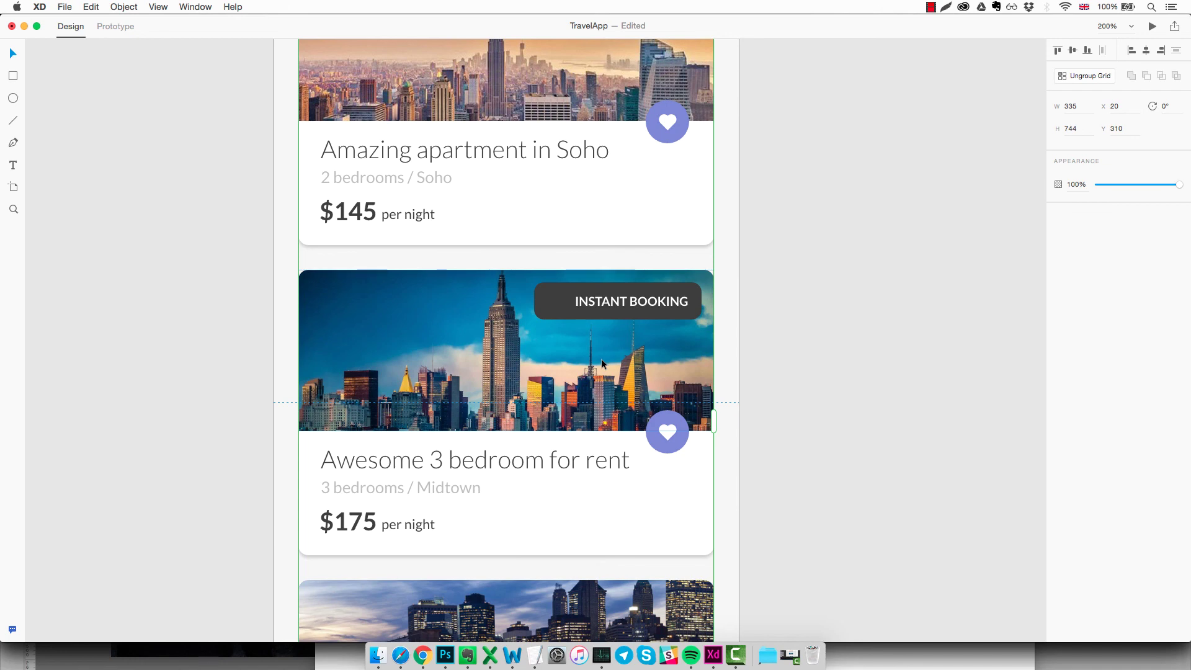
# In a new document, draw a closed lightning-bolt outline about 95 × 177 px with the Pen tool.
pyautogui.press('super+n')
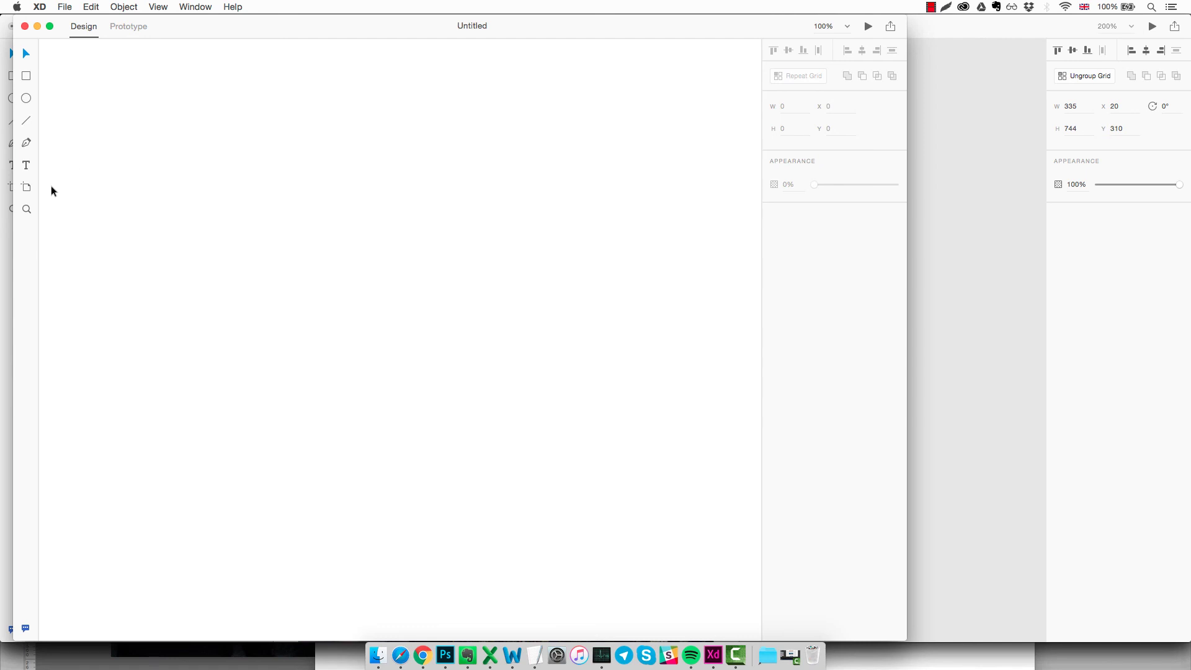
pyautogui.click(27, 144)
pyautogui.click(334, 159)
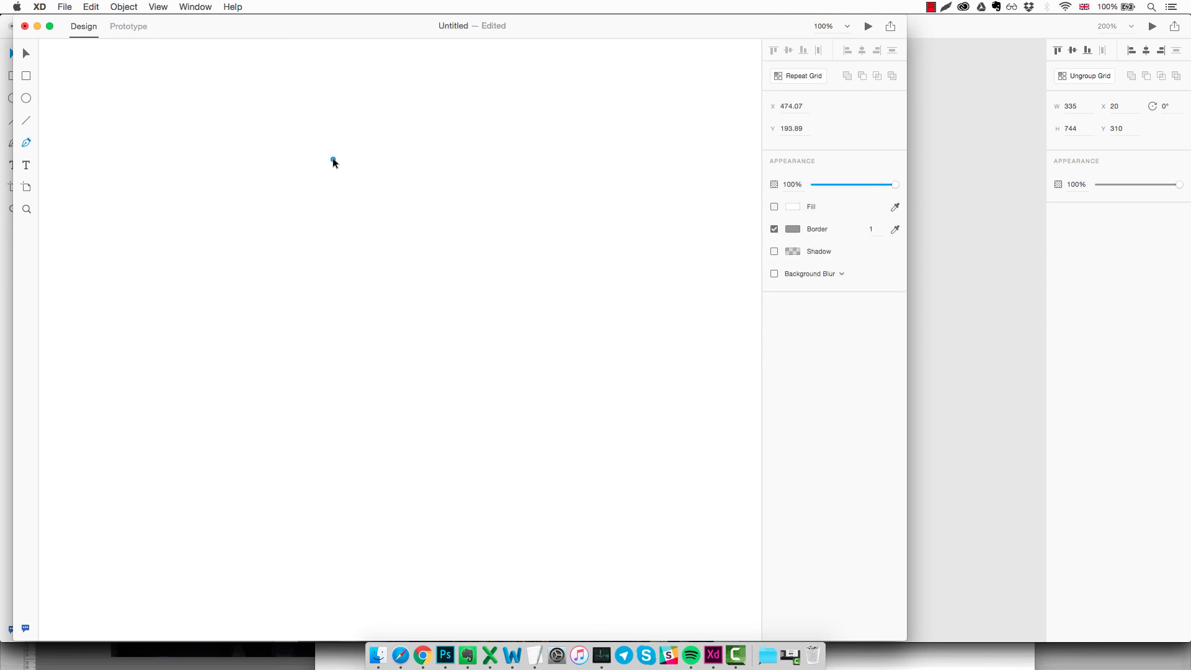
pyautogui.click(294, 222)
pyautogui.click(314, 222)
pyautogui.click(354, 205)
pyautogui.click(333, 205)
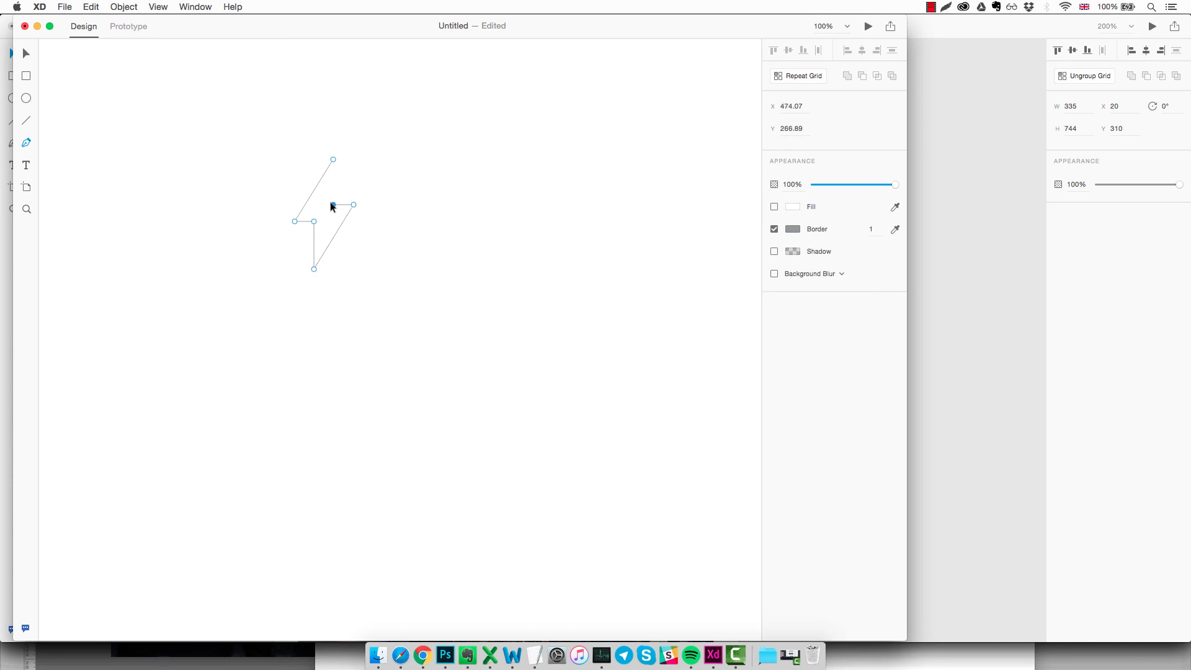
pyautogui.click(333, 161)
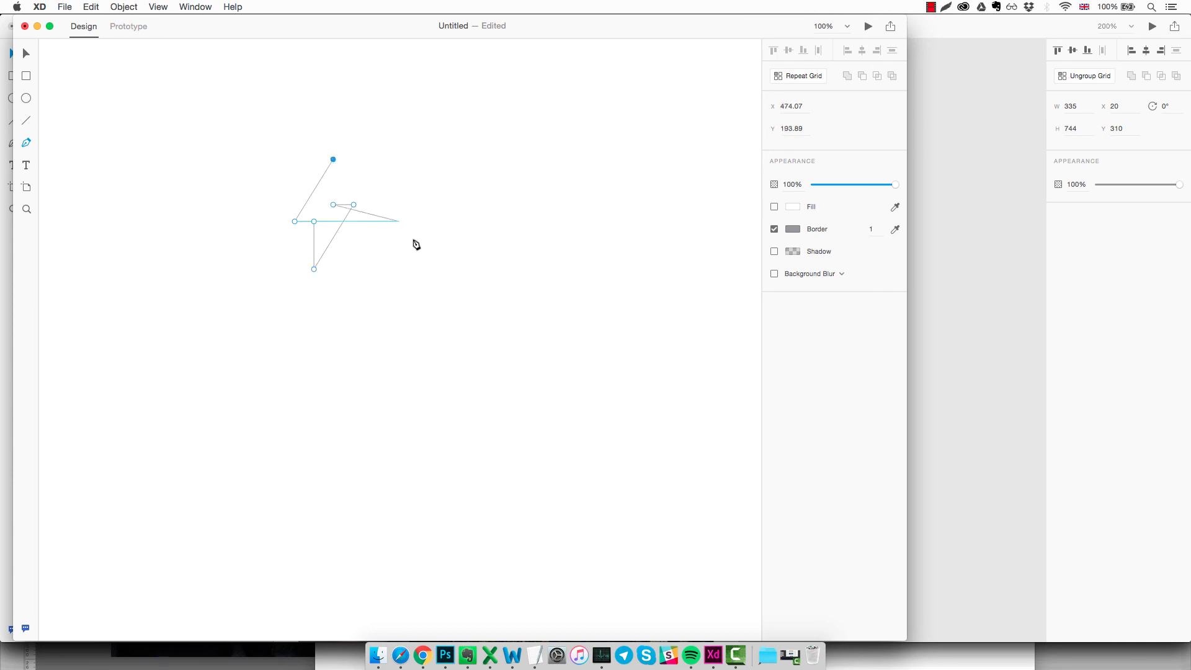
pyautogui.moveTo(333, 160)
pyautogui.mouseDown()
pyautogui.moveTo(349, 165)
pyautogui.moveTo(333, 160)
pyautogui.mouseUp()
pyautogui.click(333, 160)
pyautogui.click(333, 159)
pyautogui.click(334, 161)
pyautogui.click(391, 256)
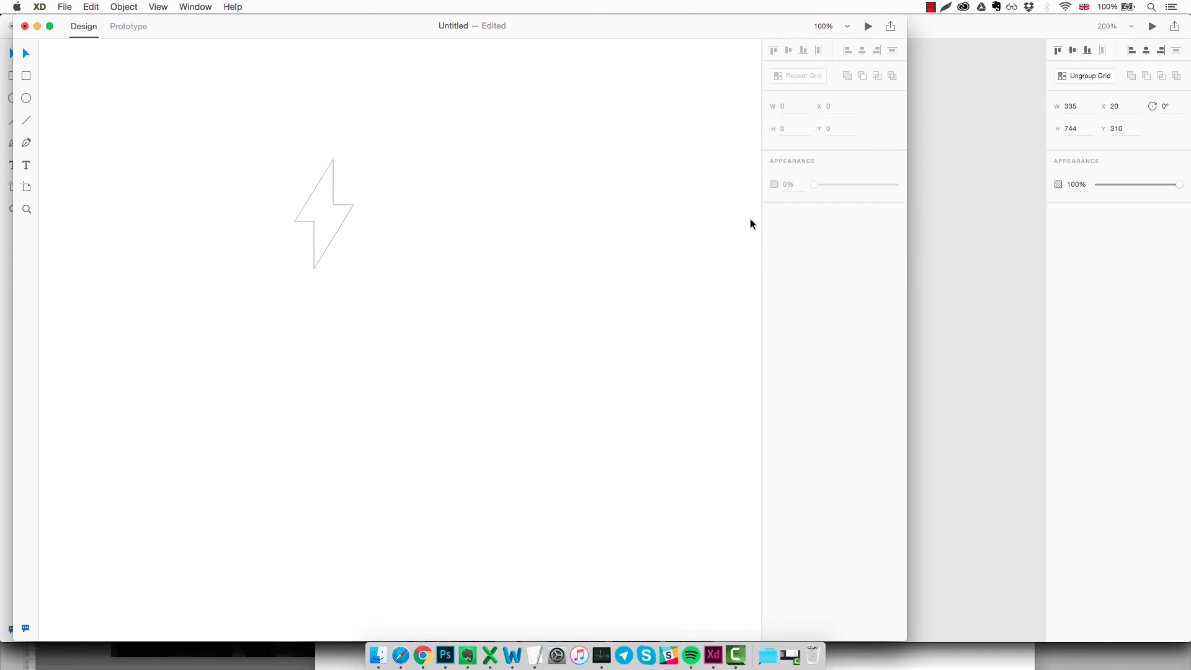
# Fill the lightning bolt with red #B75252 and remove its border.
pyautogui.click(341, 206)
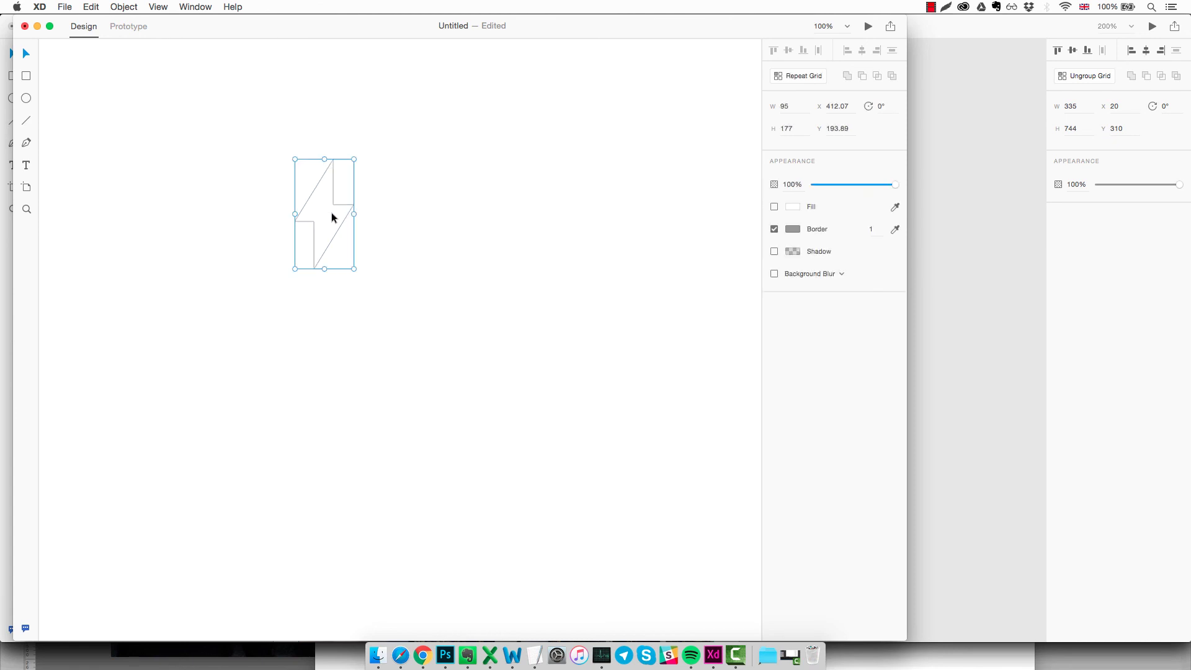
pyautogui.click(774, 206)
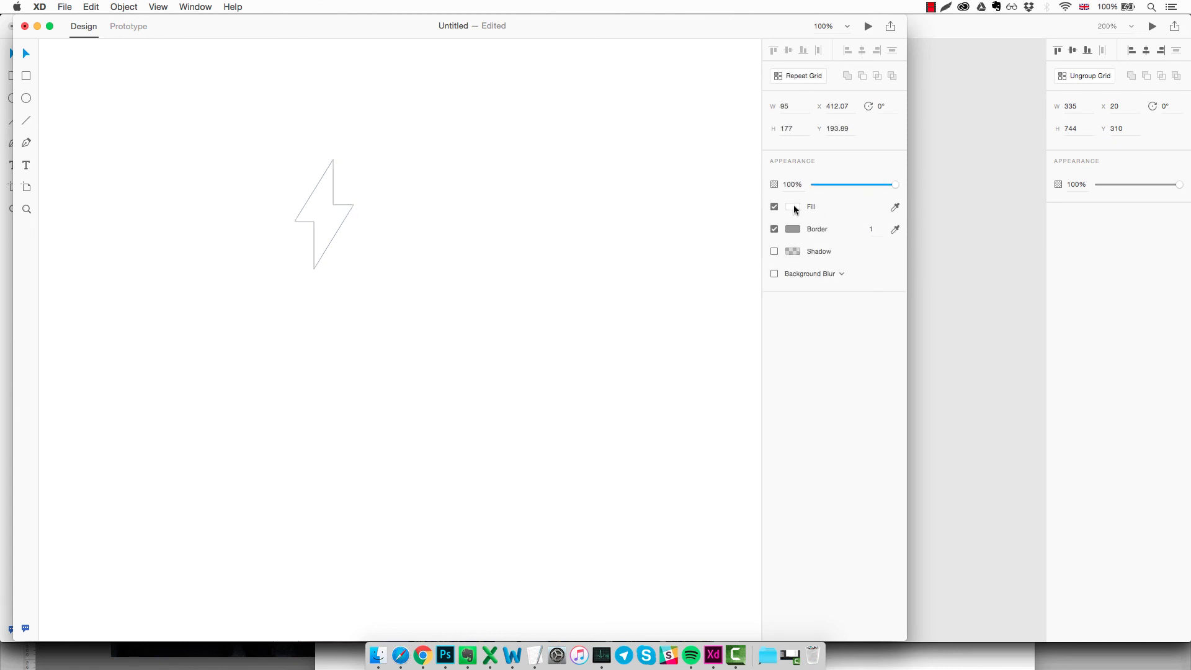
pyautogui.click(793, 207)
pyautogui.click(793, 229)
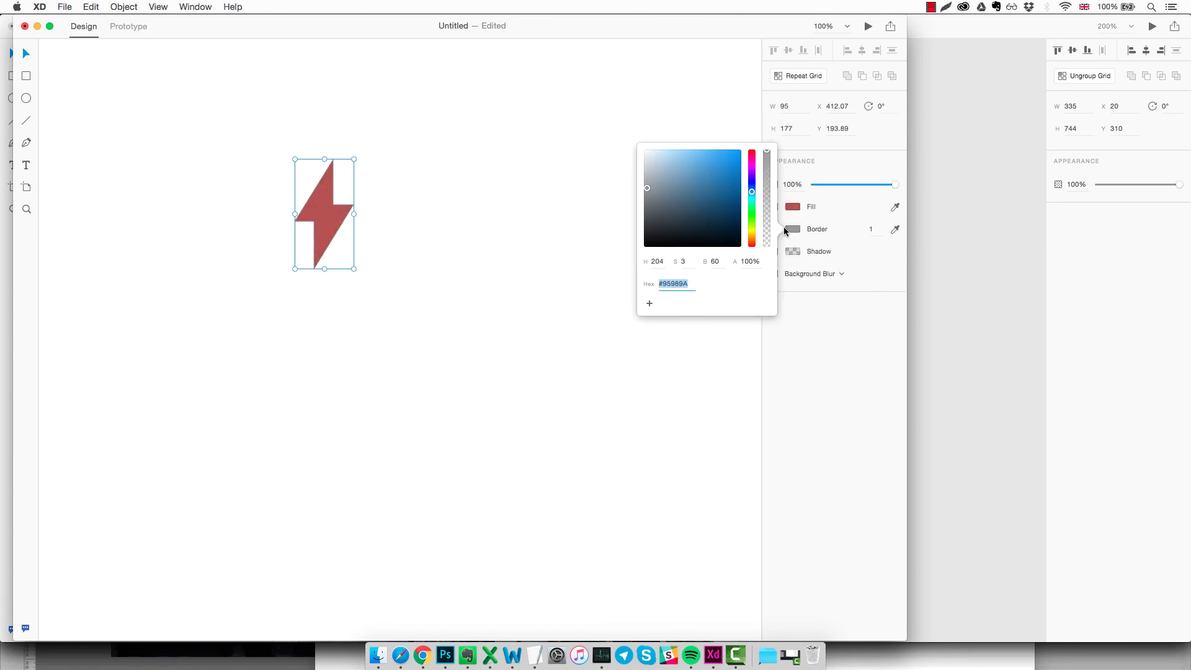
pyautogui.click(829, 234)
pyautogui.click(775, 229)
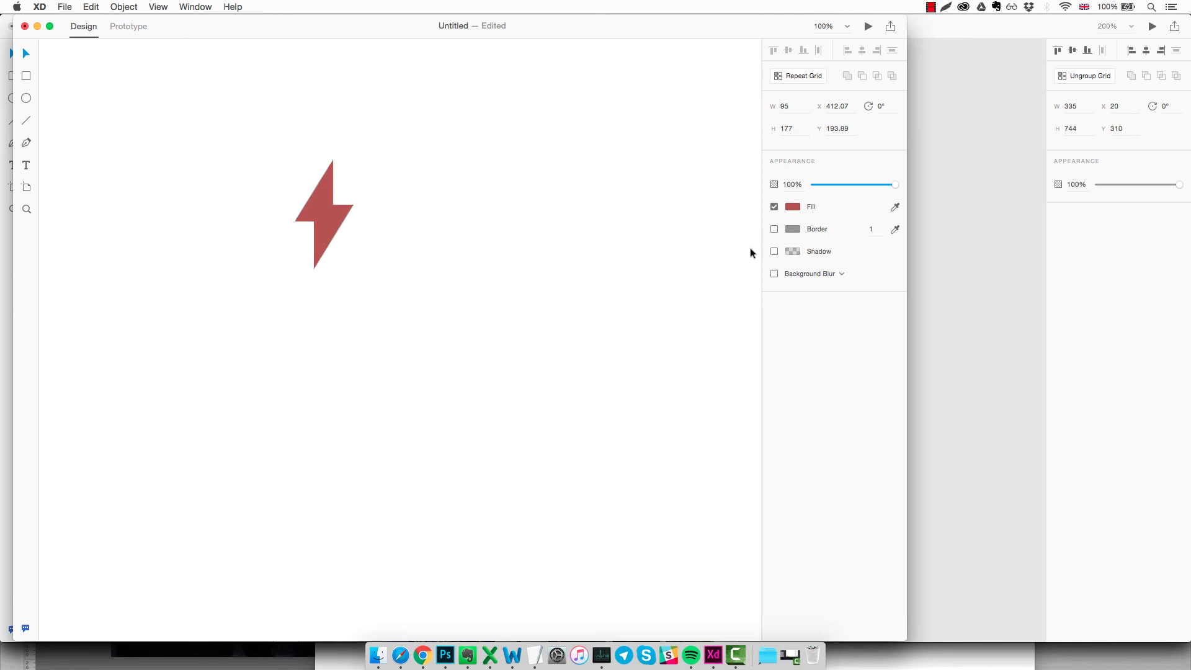
# Copy the lightning bolt into the TravelApp document and scale it down proportionally to about 15.5 × 29 px.
pyautogui.click(328, 225)
pyautogui.moveTo(715, 655)
pyautogui.click(701, 601)
pyautogui.press('super+v')
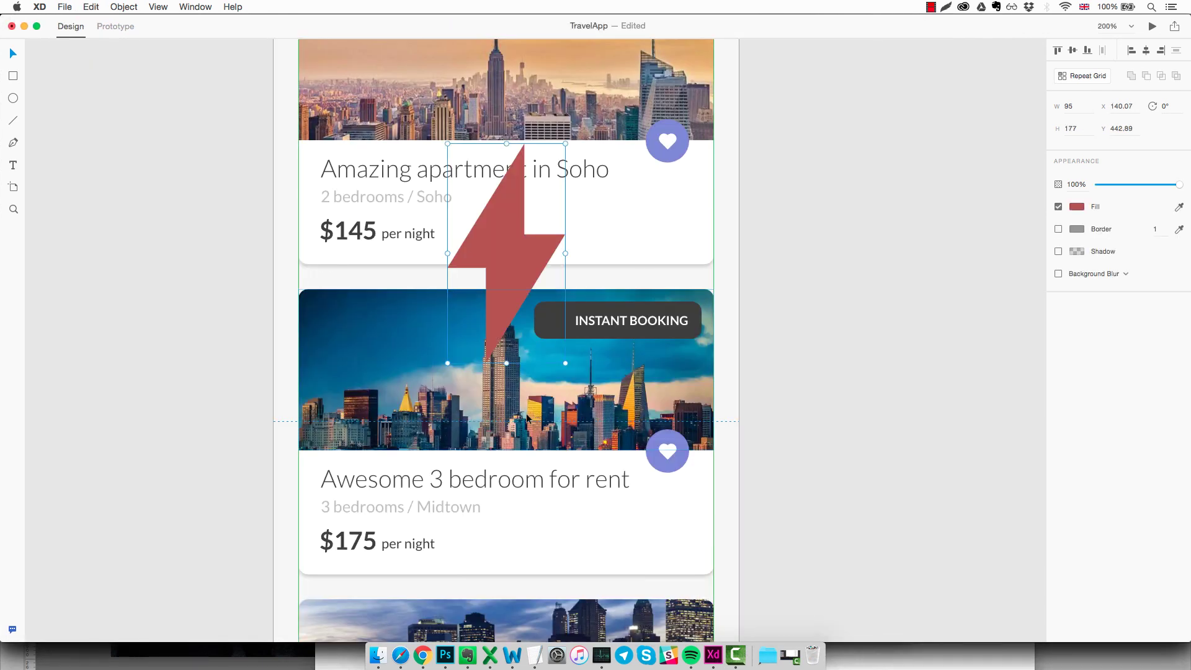
pyautogui.moveTo(561, 143); pyautogui.dragTo(467, 327)
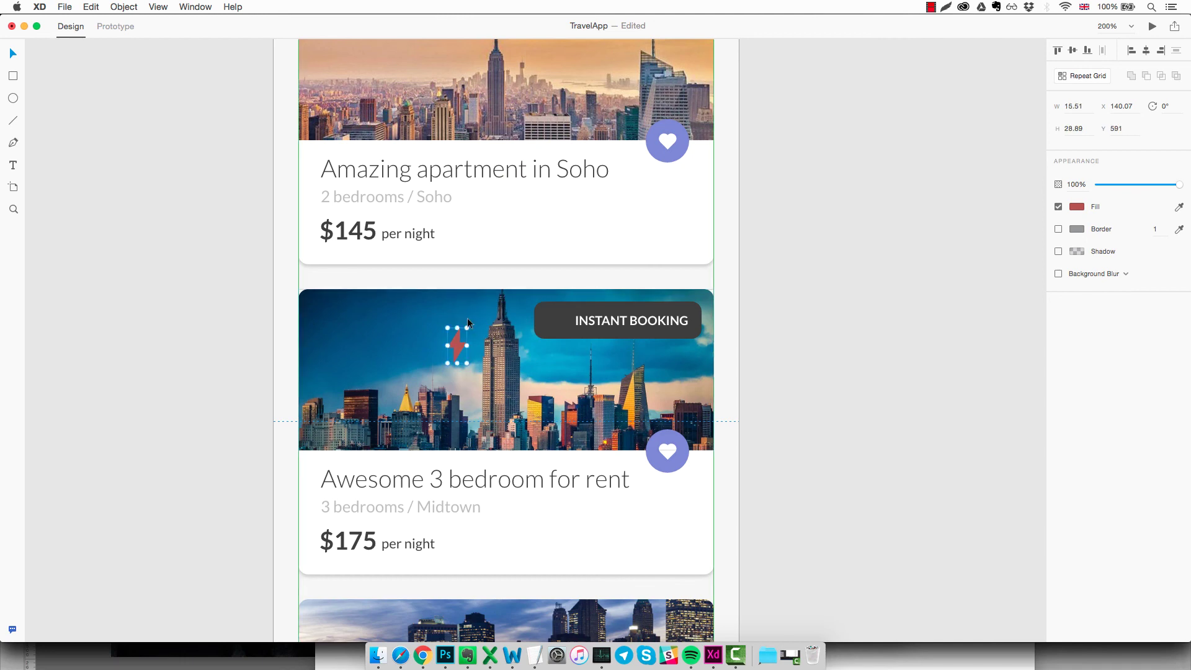
# Recolor the lightning bolt with the yellow sampled from the header subtitle "THE CITY THAT NEVER SLEEPS".
pyautogui.press('super+1')
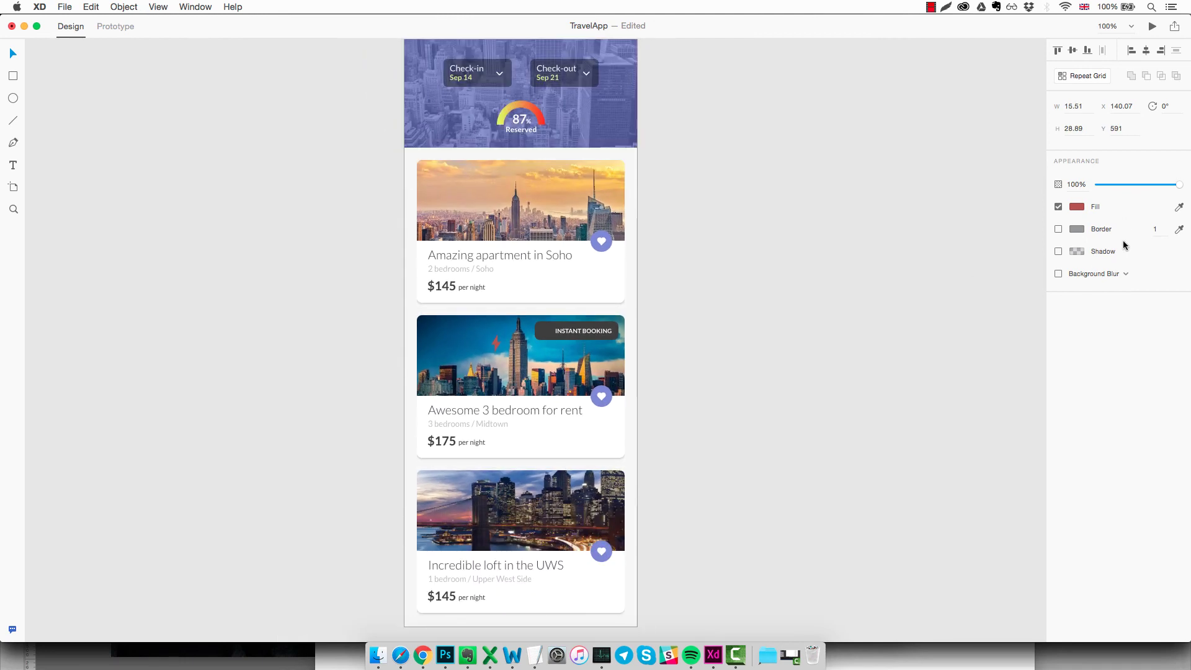
pyautogui.scroll(5, 643, 244)
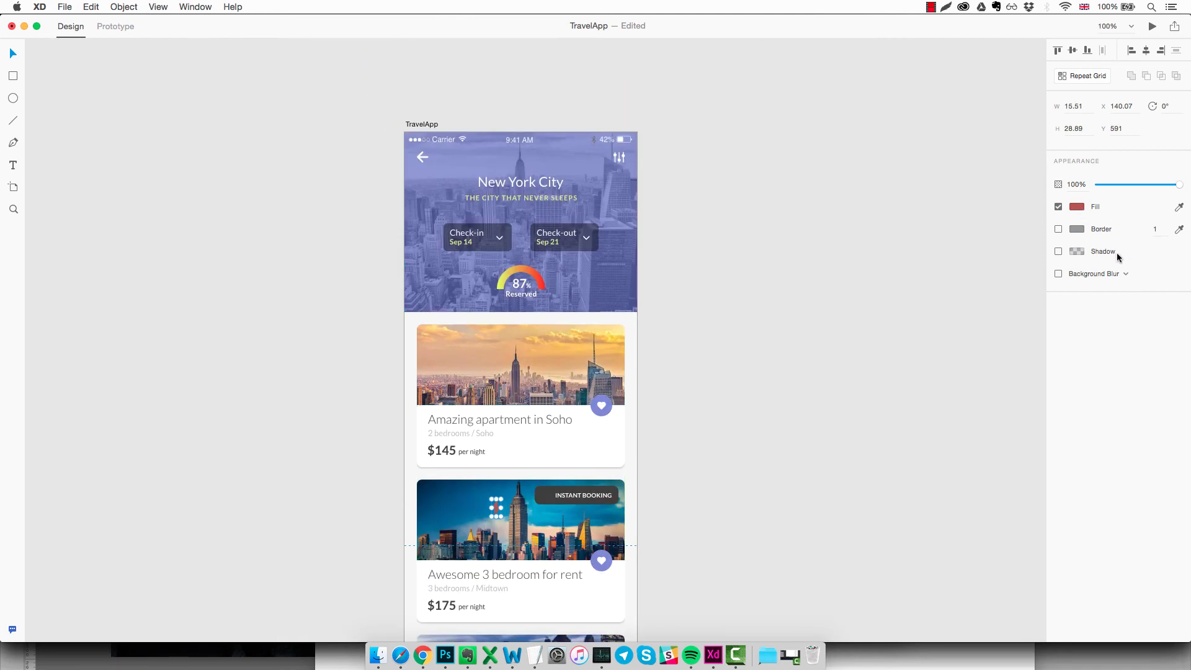
pyautogui.click(1077, 207)
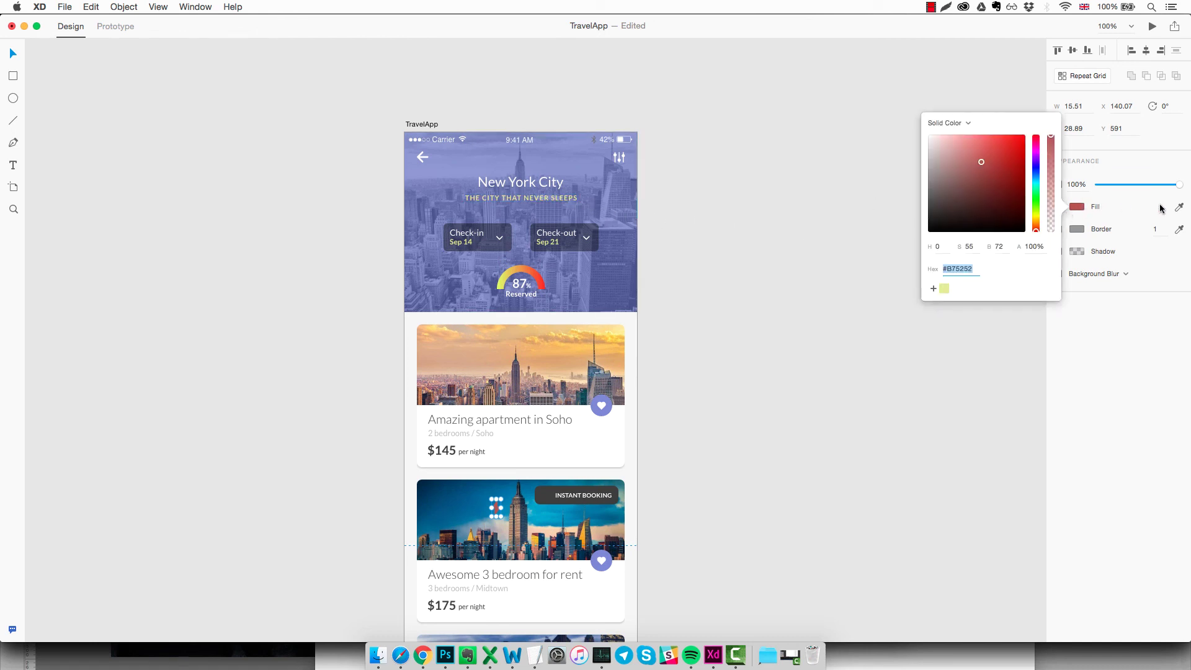
pyautogui.click(1179, 207)
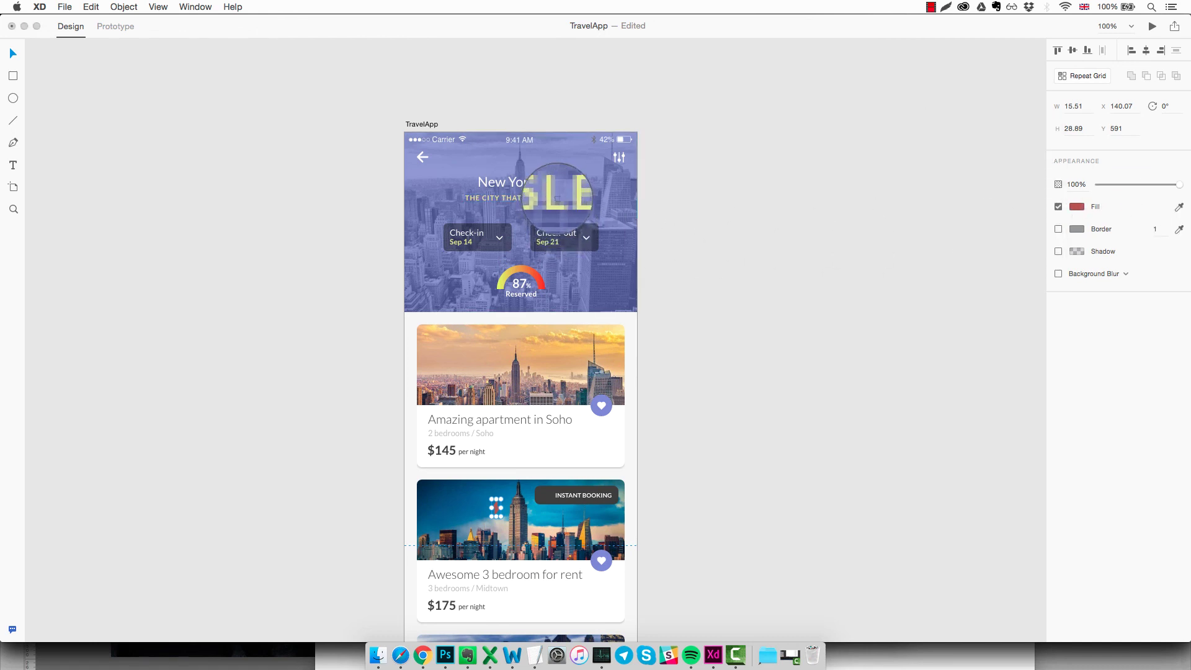
pyautogui.click(556, 198)
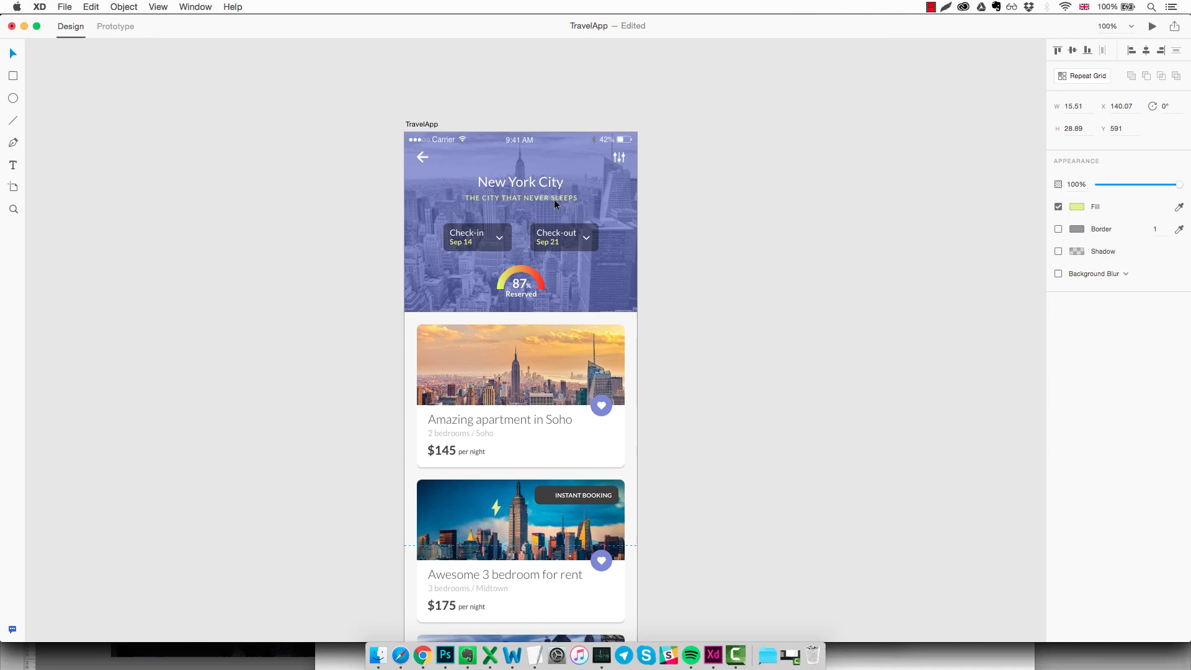
# Place the lightning bolt on the dark badge before the INSTANT BOOKING text, at about 10.7 × 20 px and Y 575.
pyautogui.press('z')
pyautogui.click(510, 516)
pyautogui.click(506, 512)
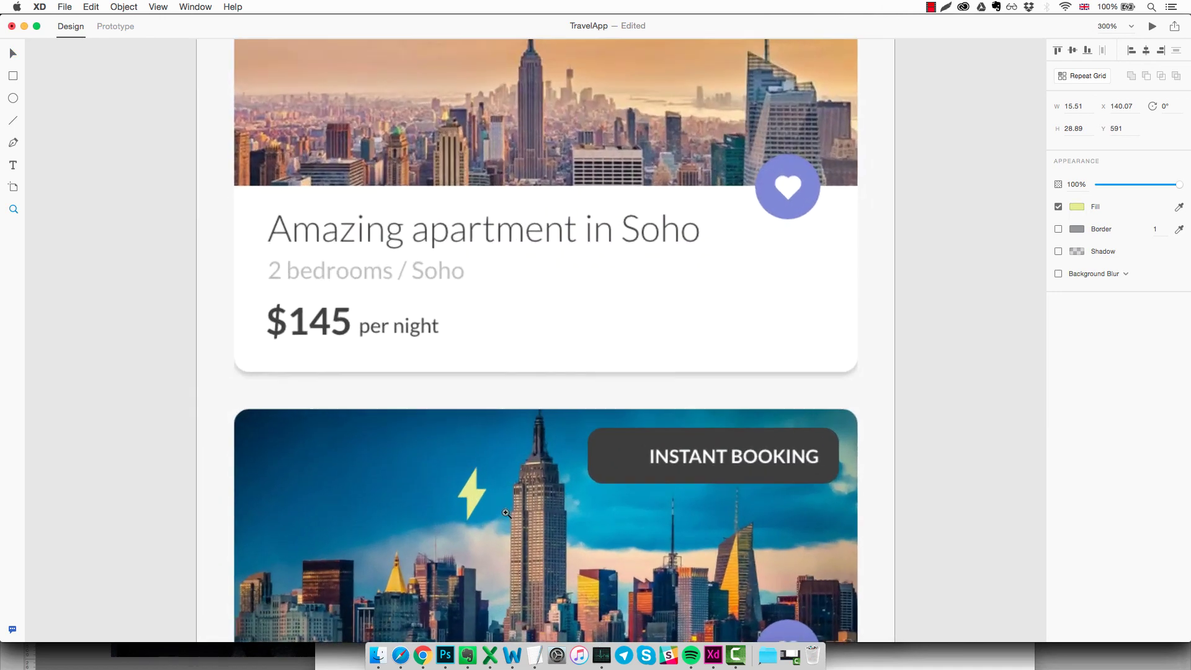
pyautogui.press('v')
pyautogui.moveTo(482, 498); pyautogui.dragTo(620, 461)
pyautogui.click(735, 510)
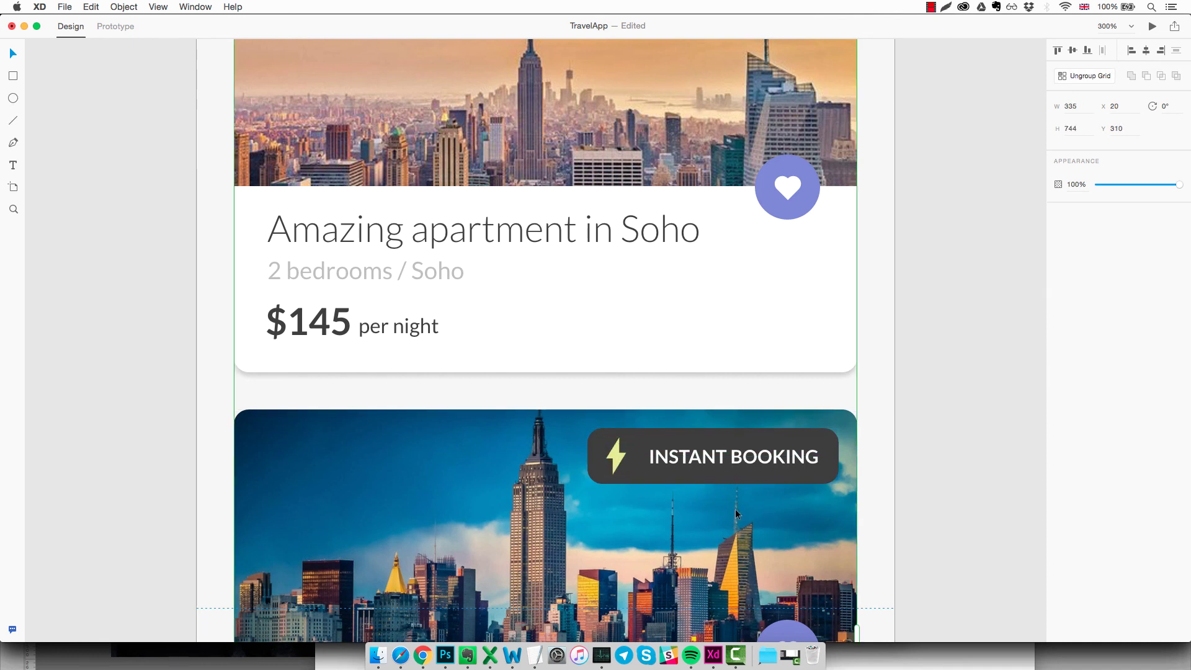
# Bring the bolt and badge text closer together, nudging the bolt right to X 222.07 and the text left to X 240.
pyautogui.click(617, 458)
pyautogui.press('Right')
pyautogui.press('Right')
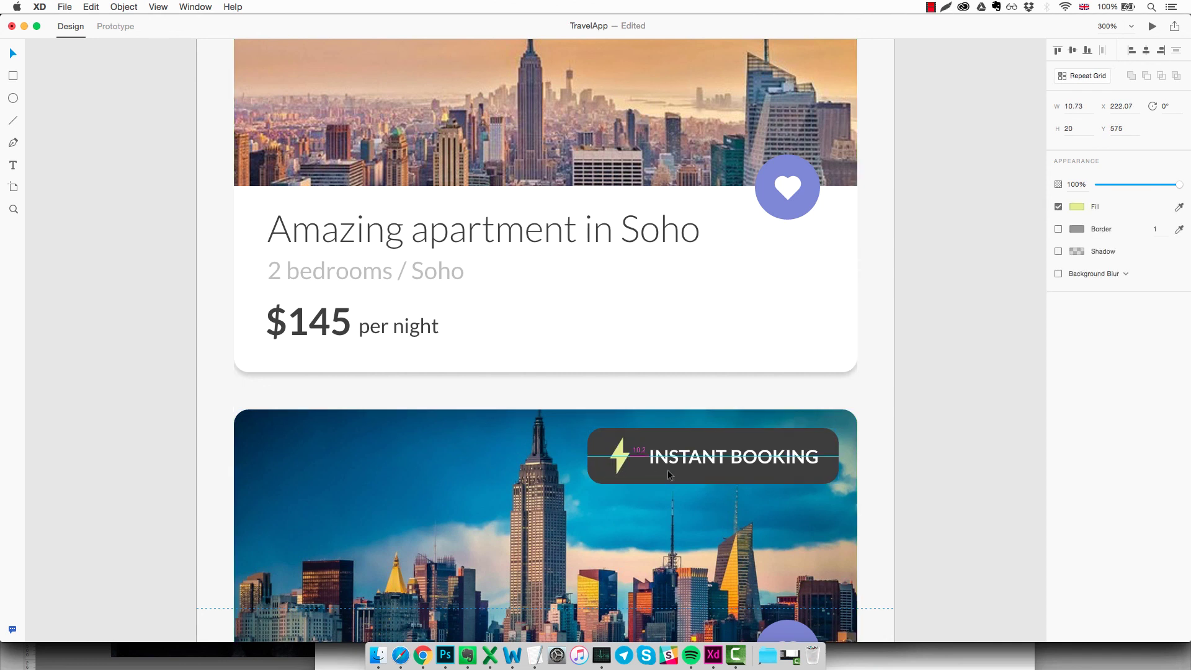
pyautogui.moveTo(702, 458); pyautogui.dragTo(699, 457)
pyautogui.press('Left')
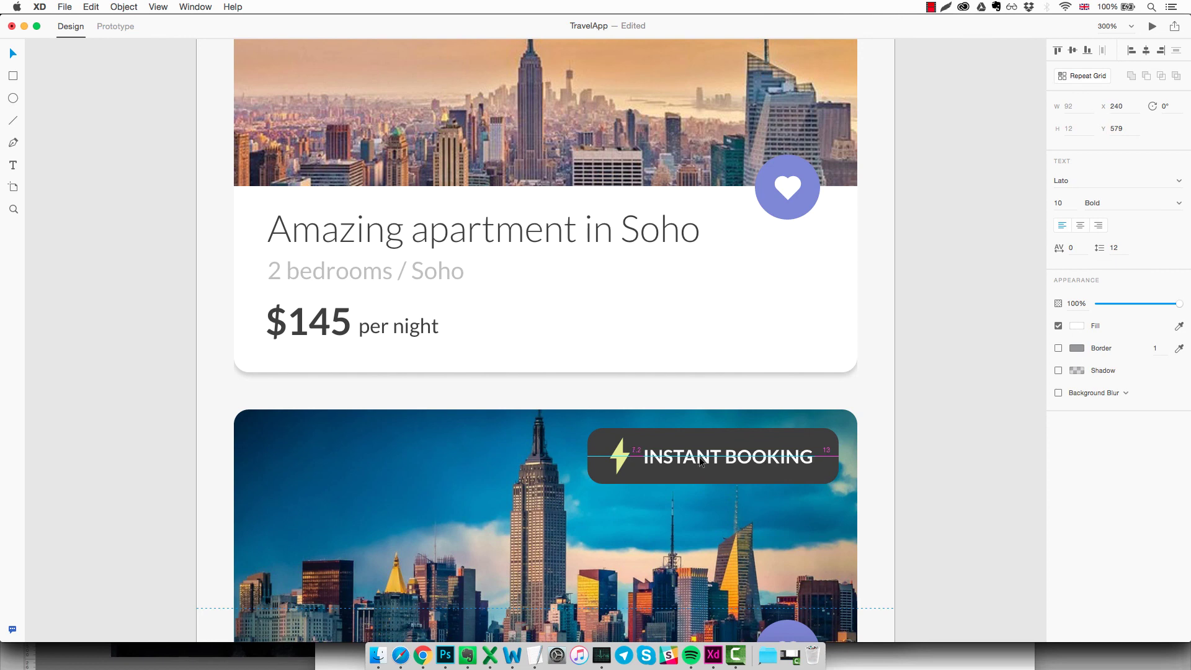
pyautogui.click(815, 528)
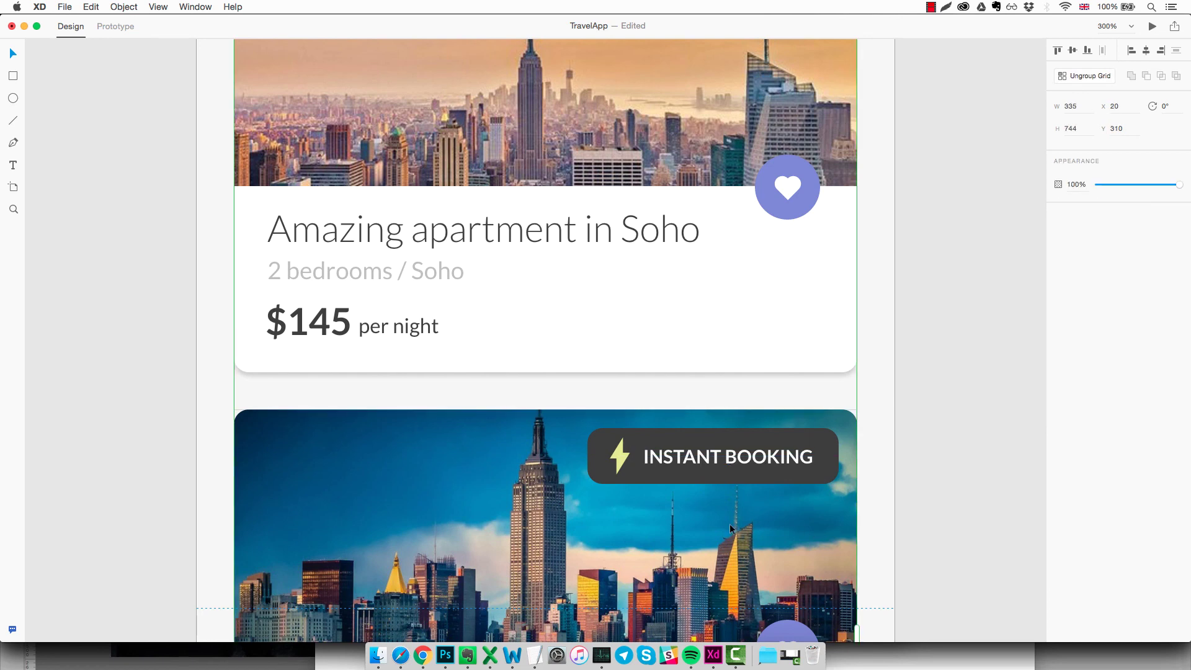
# Nudge the lightning bolt 3 px left inside the badge, to X 219.07.
pyautogui.moveTo(720, 536); pyautogui.dragTo(725, 371)
pyautogui.moveTo(683, 505); pyautogui.dragTo(636, 431)
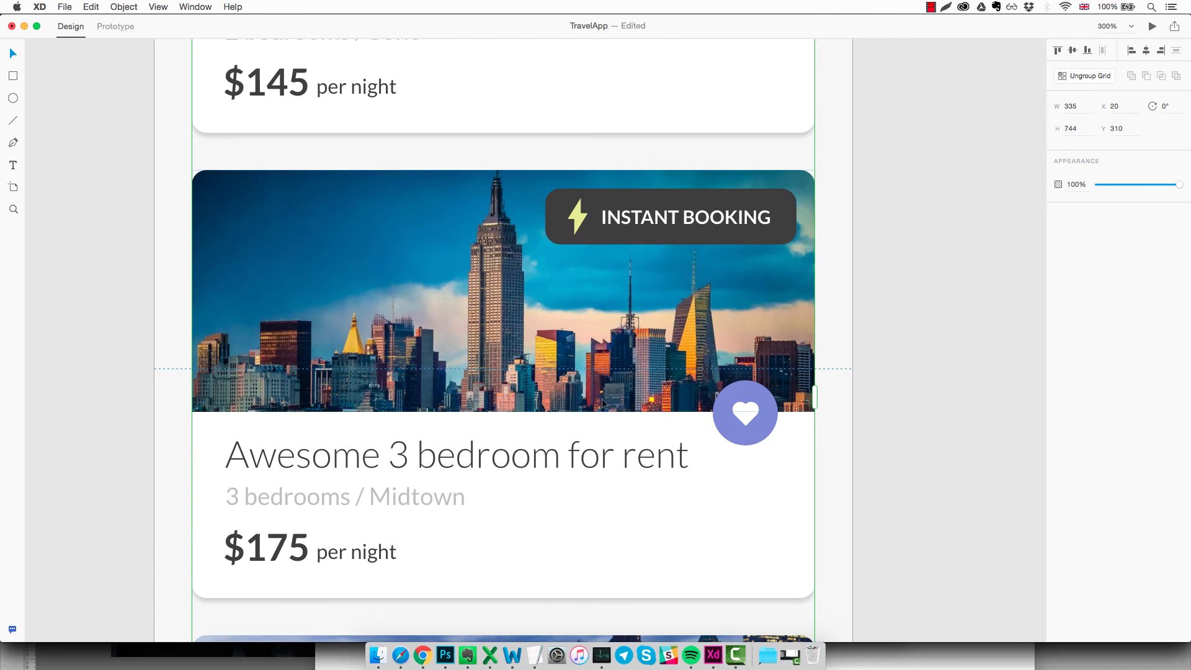
pyautogui.doubleClick(580, 222)
pyautogui.press('Left')
pyautogui.press('Left')
pyautogui.press('Left')
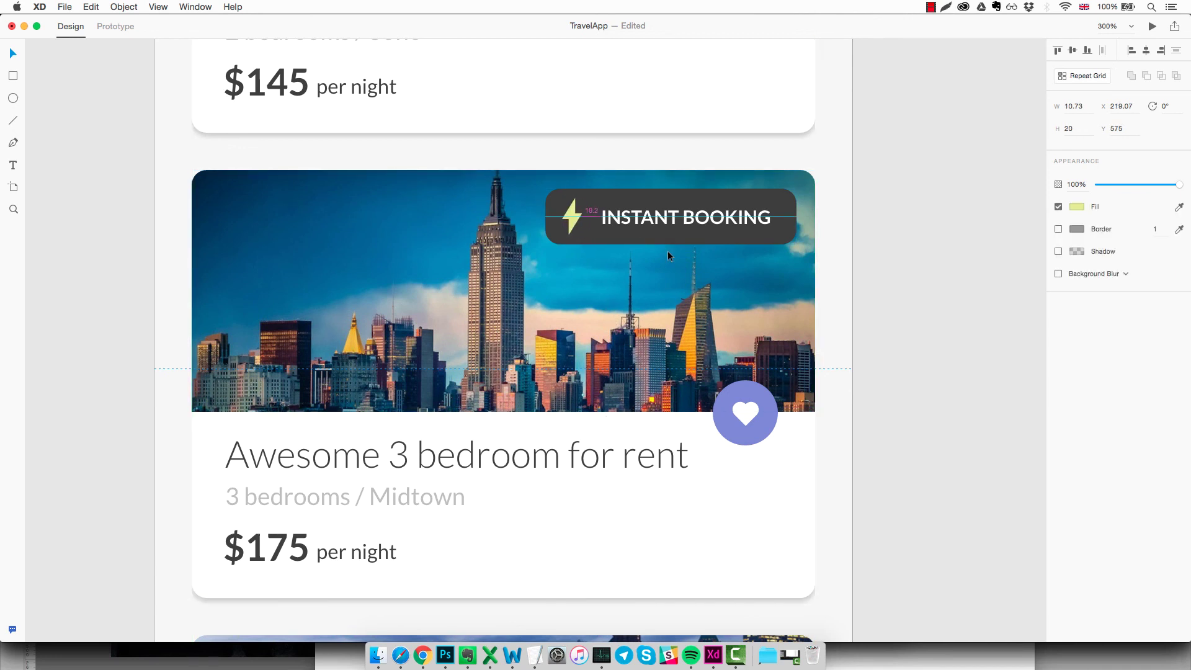
# Fine-tune the spacing inside the badge, moving the INSTANT BOOKING text to X 239 and the lightning bolt 1 px right.
pyautogui.press('Tab')
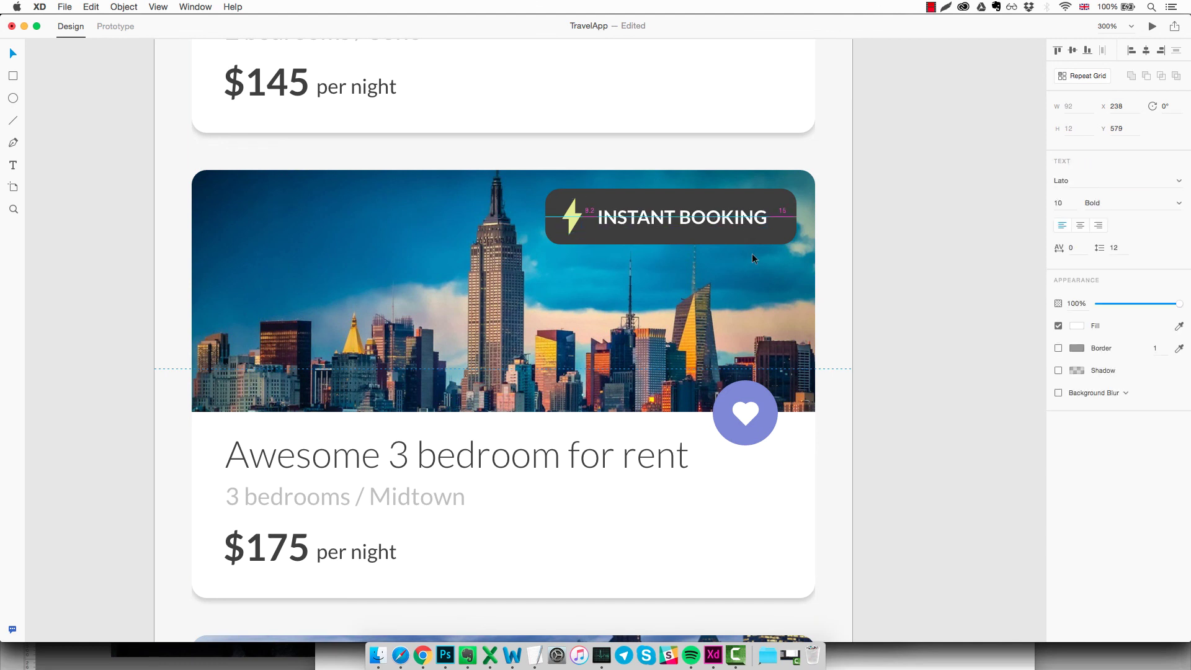
pyautogui.press('Escape')
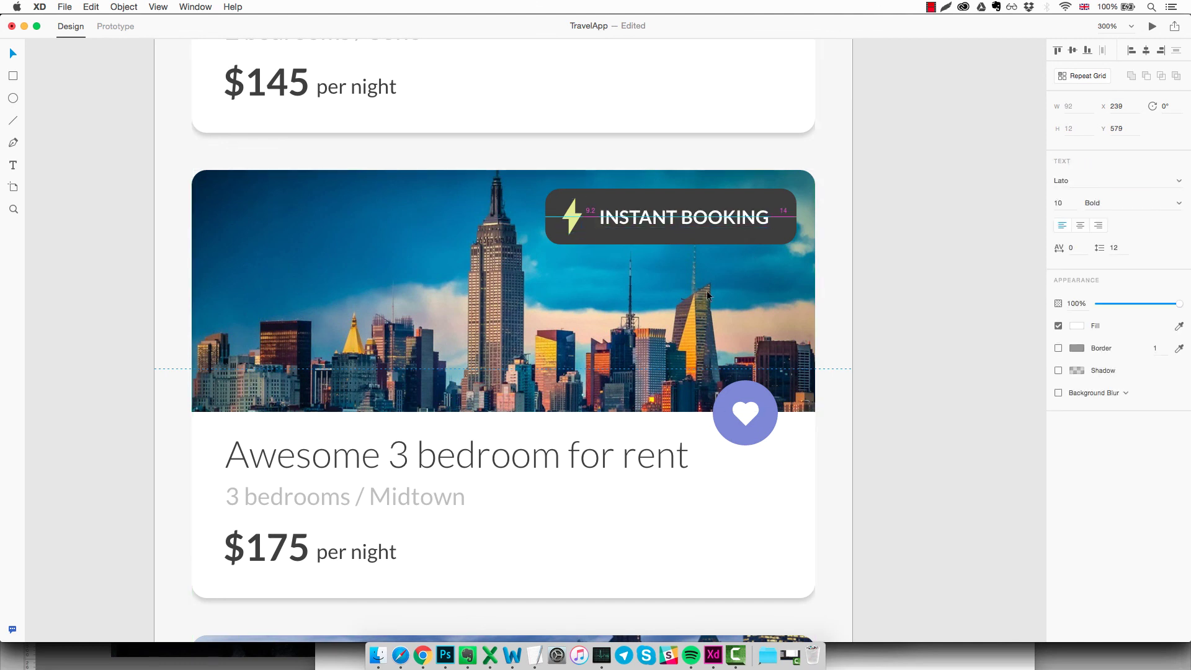
pyautogui.keyDown('super'); pyautogui.click(574, 219); pyautogui.keyUp('super')
pyautogui.press('Right')
pyautogui.click(628, 311)
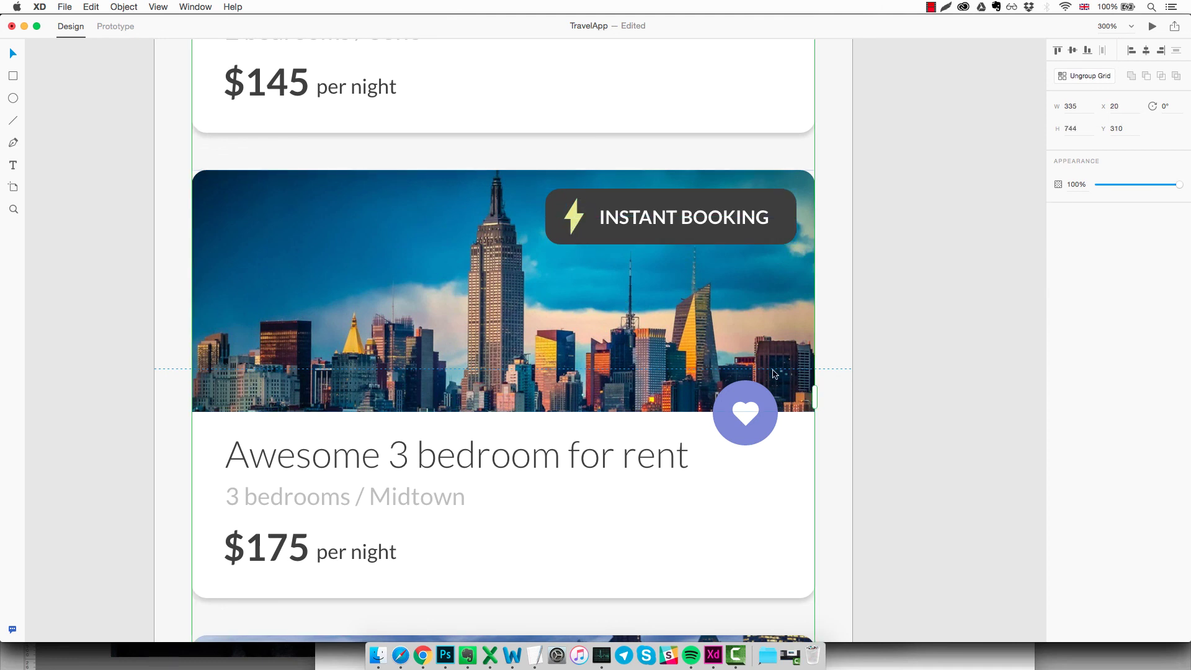
# Review the whole TravelApp artboard at 100%, from the New York City header to the third apartment card.
pyautogui.scroll(5, 628, 319)
pyautogui.scroll(10, 627, 321)
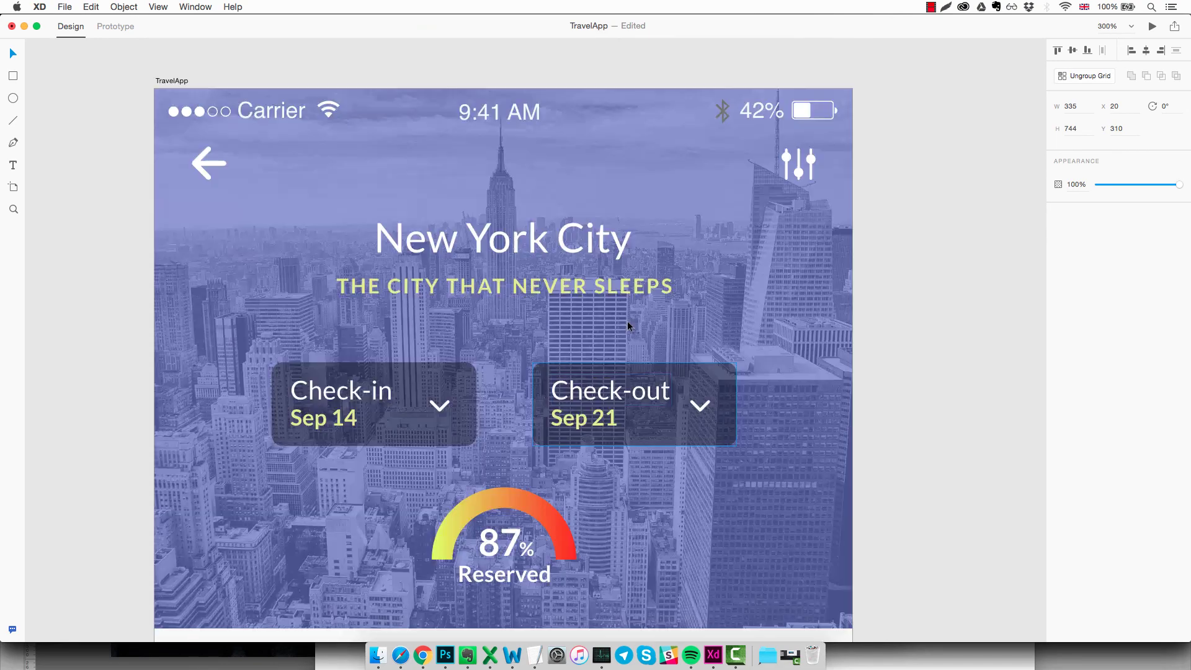
pyautogui.press('super+1')
pyautogui.moveTo(600, 490); pyautogui.dragTo(591, 245)
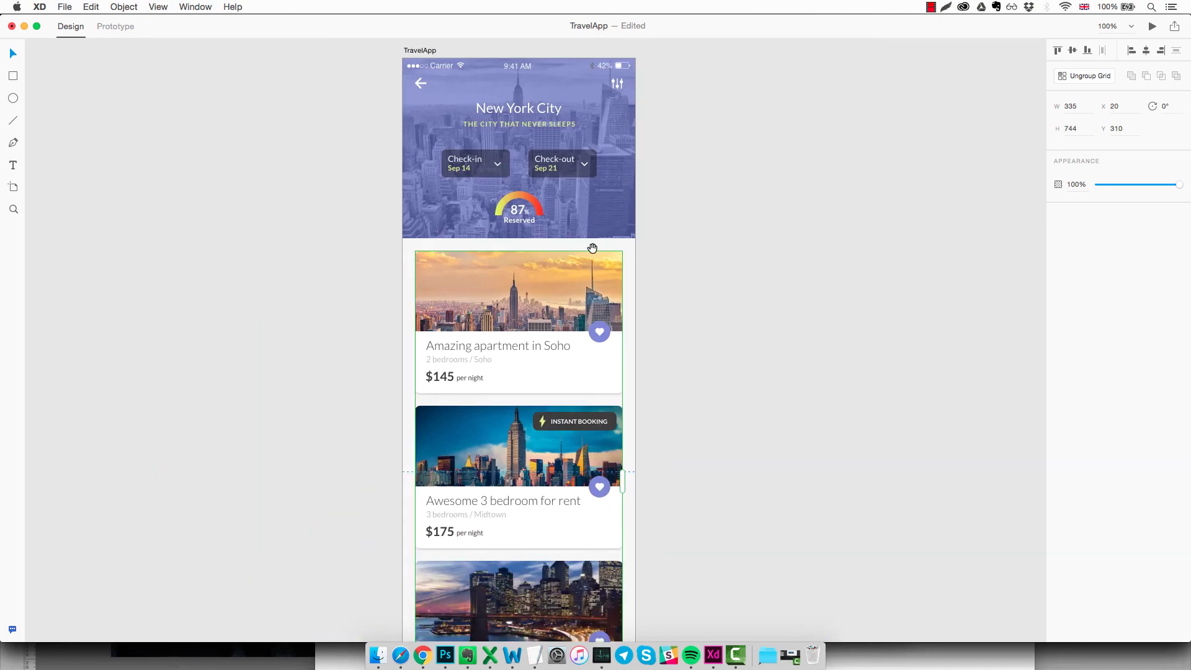
pyautogui.moveTo(723, 381); pyautogui.dragTo(744, 293)
pyautogui.click(678, 289)
pyautogui.moveTo(737, 405); pyautogui.dragTo(727, 394)
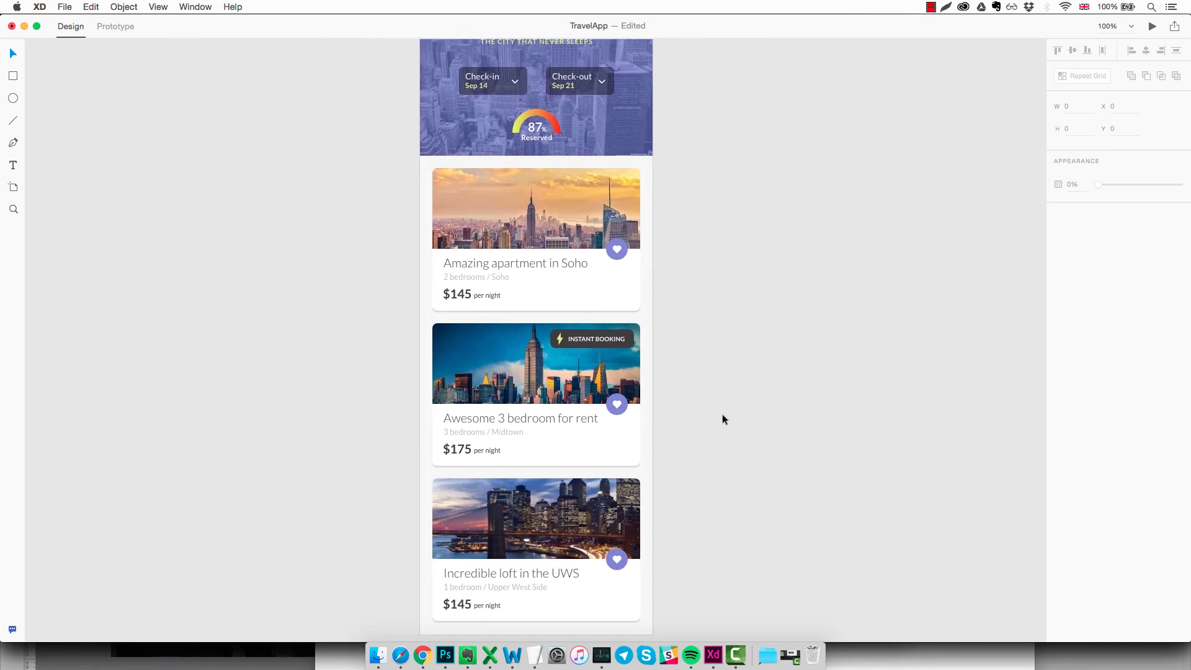
# Compare the header and apartment cards of the Video2 document with those of the TravelApp document.
pyautogui.moveTo(714, 655)
pyautogui.click(635, 600)
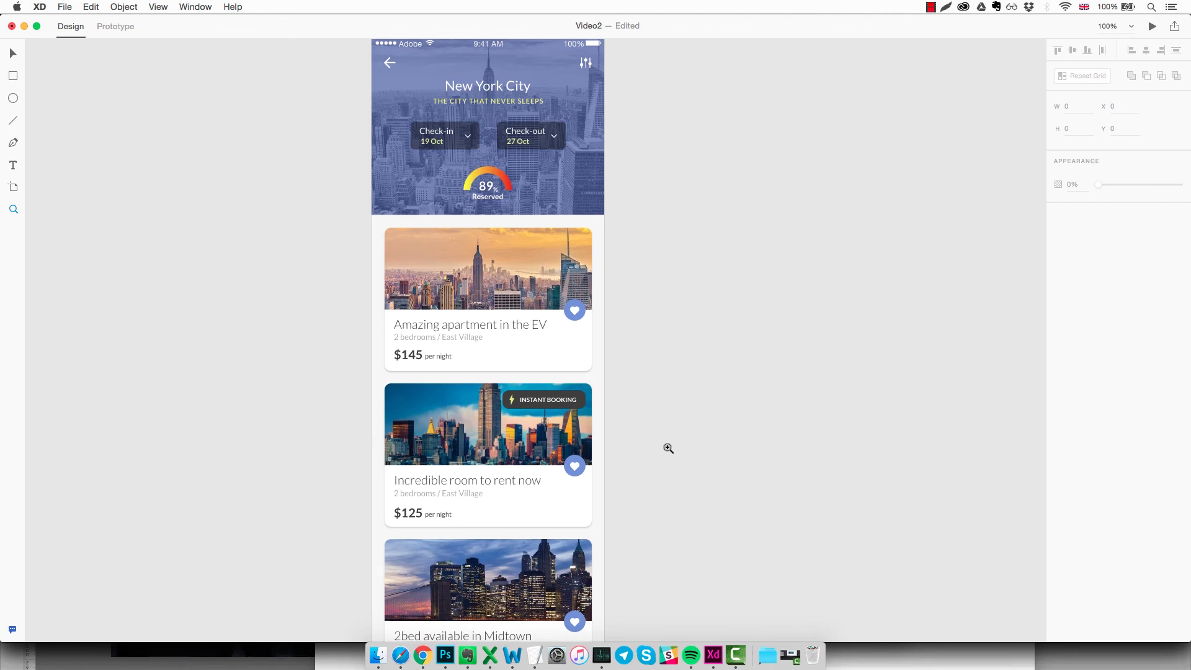
pyautogui.scroll(-5, 668, 448)
pyautogui.scroll(6, 668, 448)
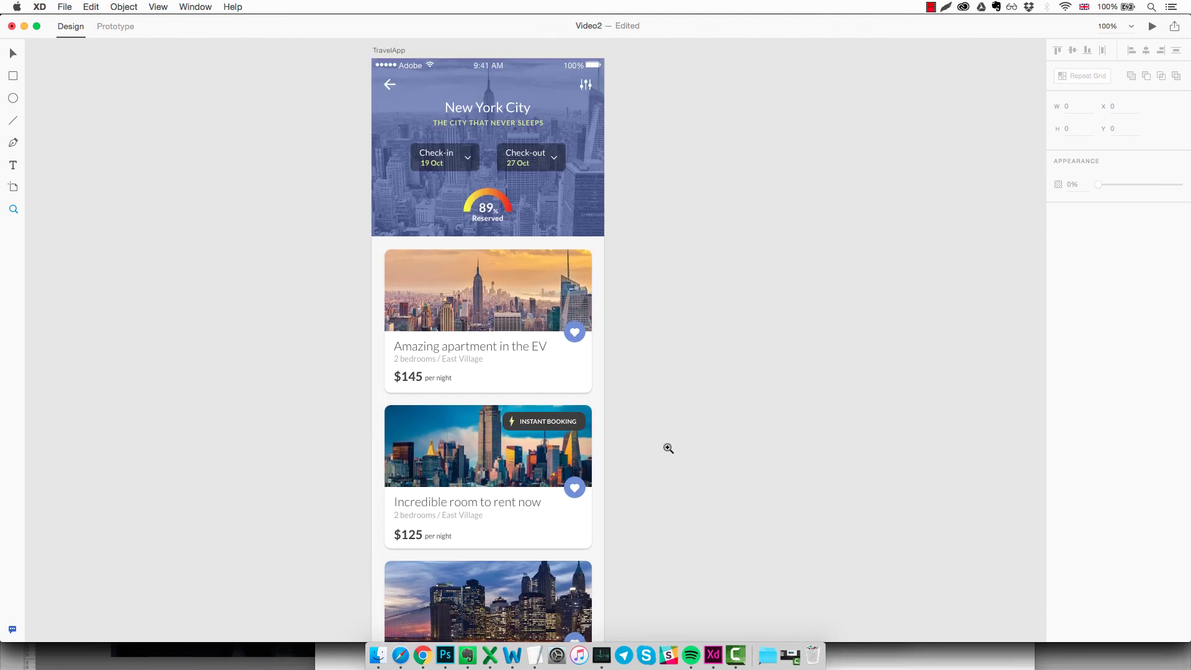
pyautogui.scroll(-3, 666, 447)
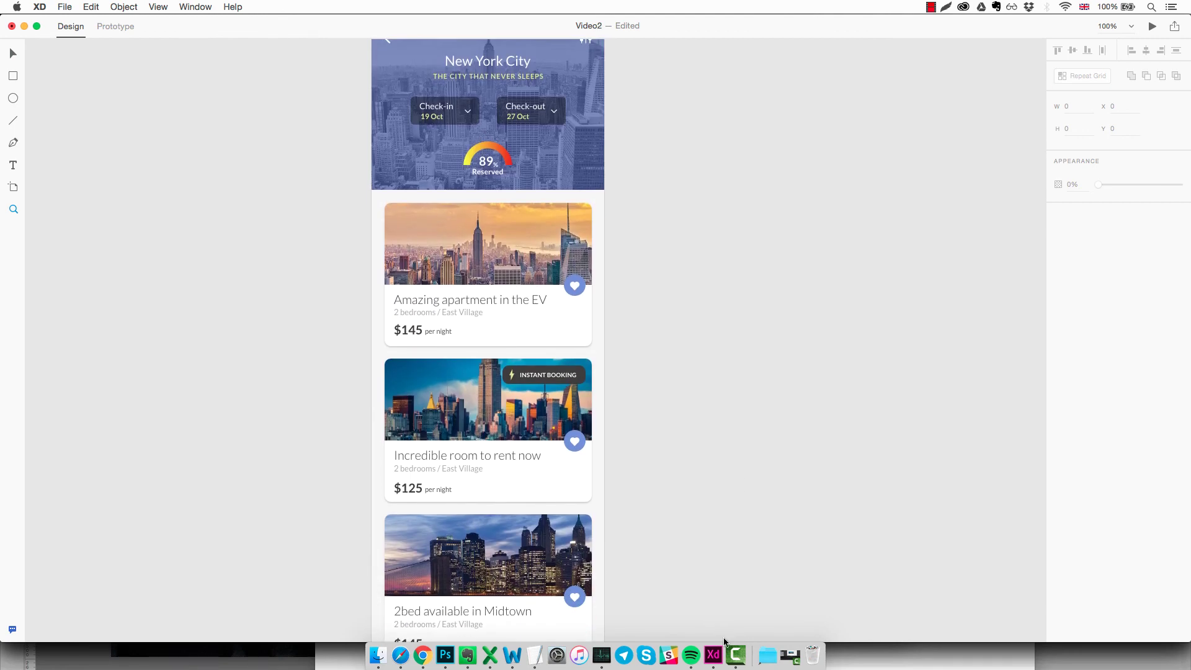
pyautogui.moveTo(720, 658)
pyautogui.click(716, 601)
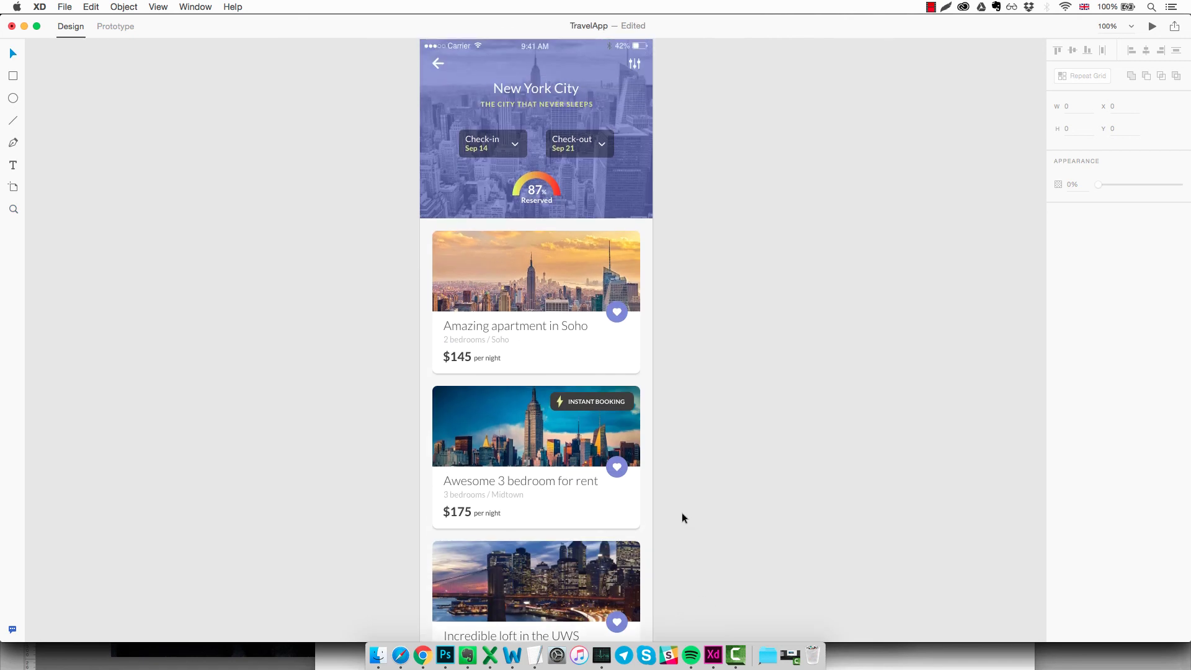
pyautogui.scroll(2, 683, 513)
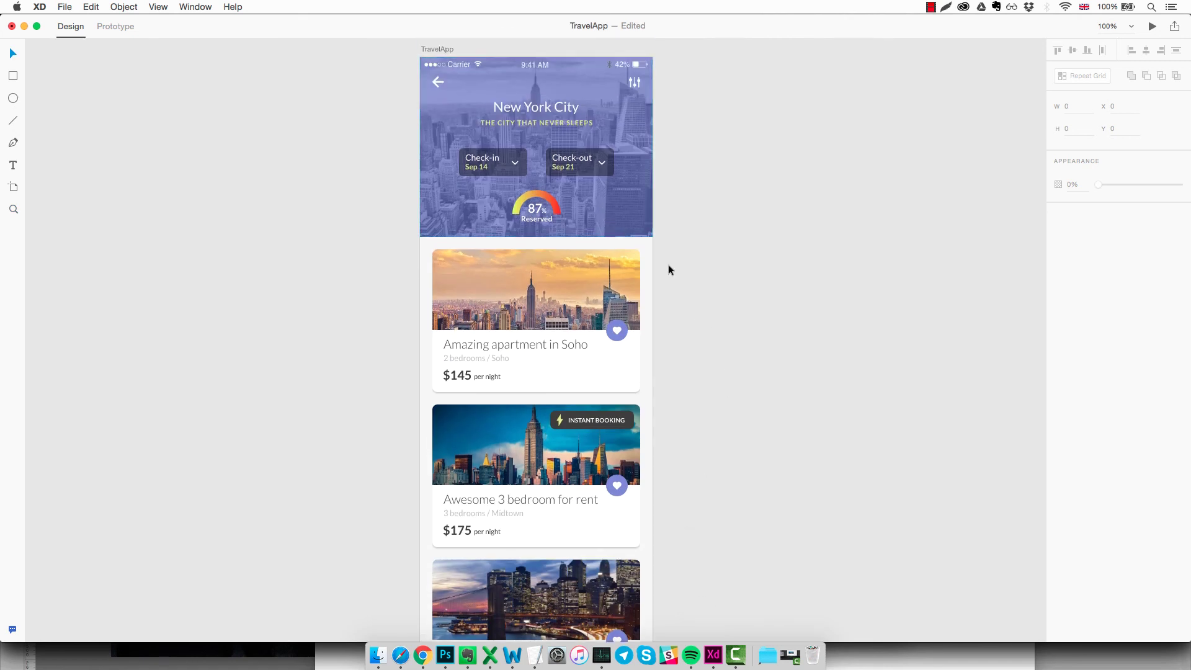
pyautogui.scroll(-3, 683, 304)
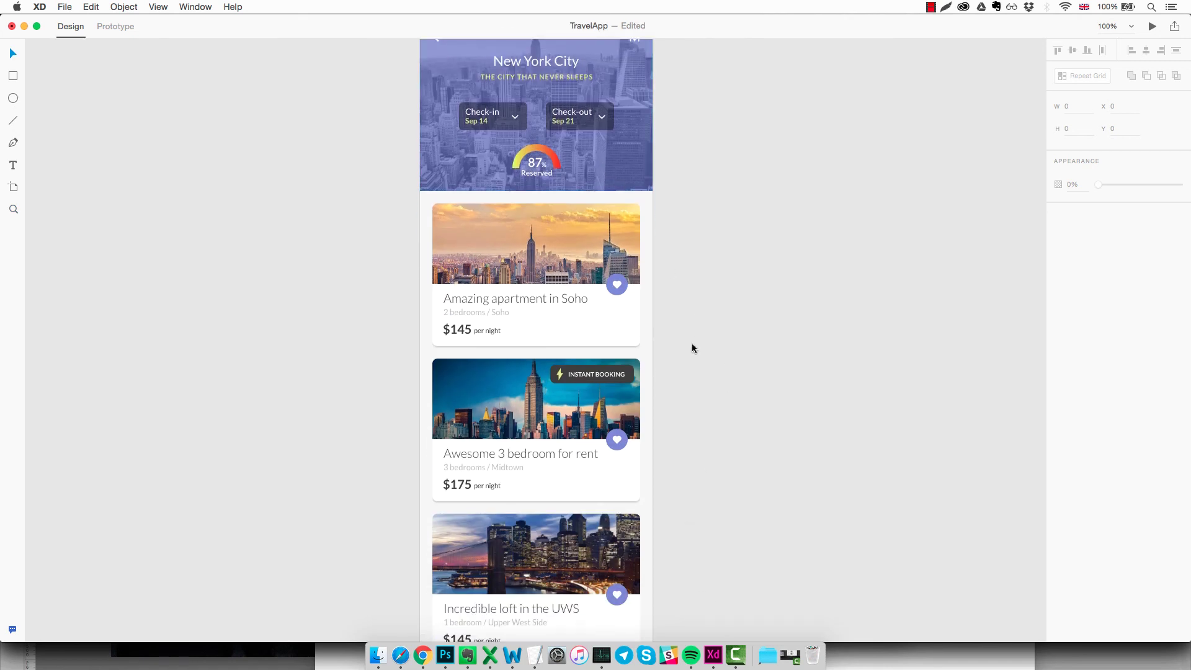